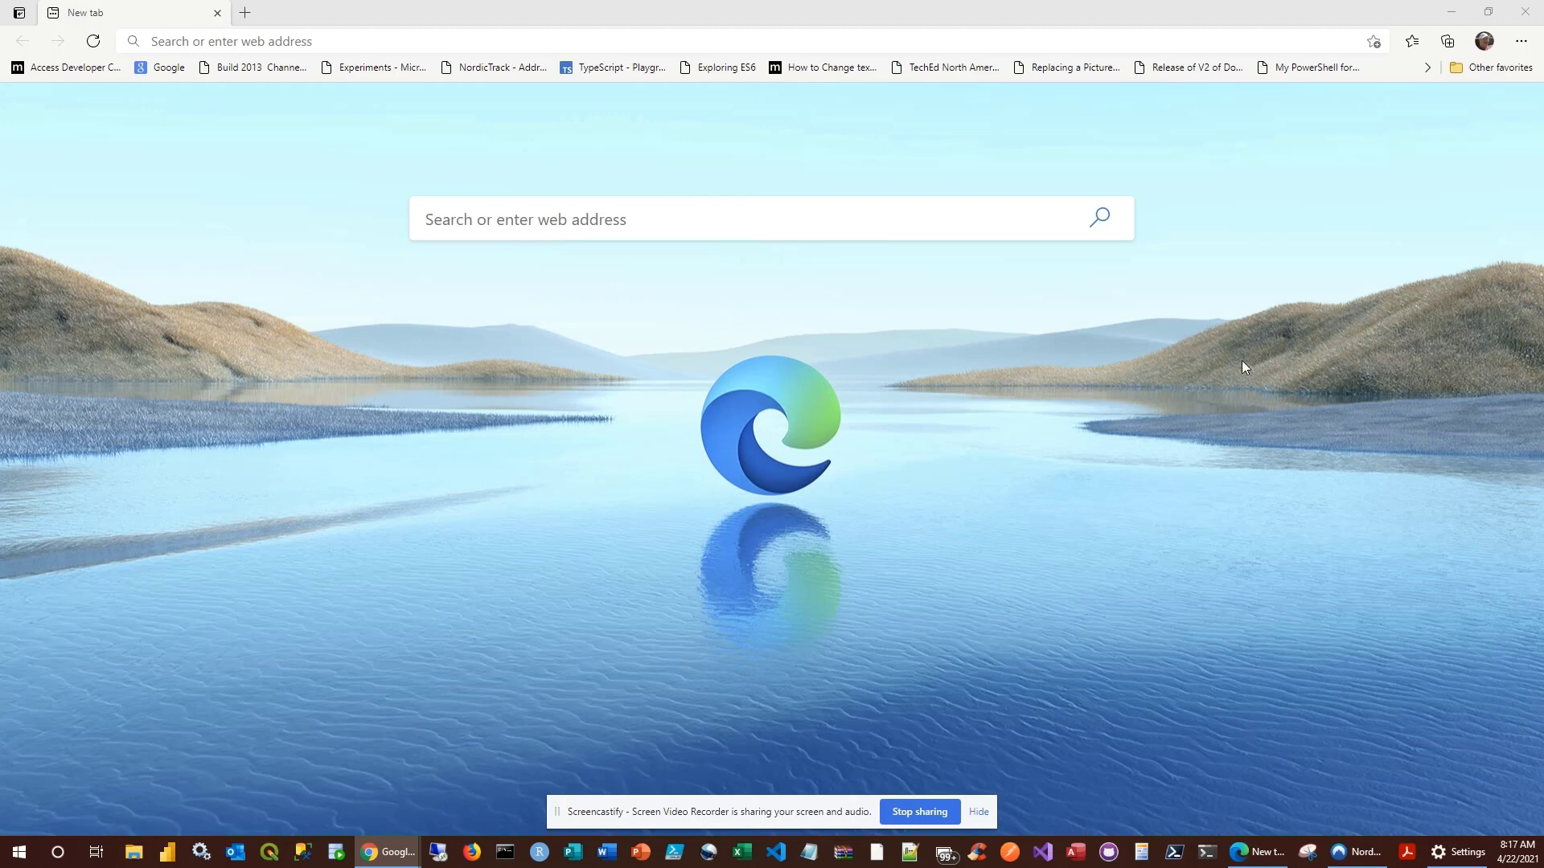
Step: Search for "census tiger files" and open the TIGER/Line Shapefiles and TIGER/Line Files Technical Documentation page on census.gov
{"action": "left_click", "coordinate": [707, 221]}
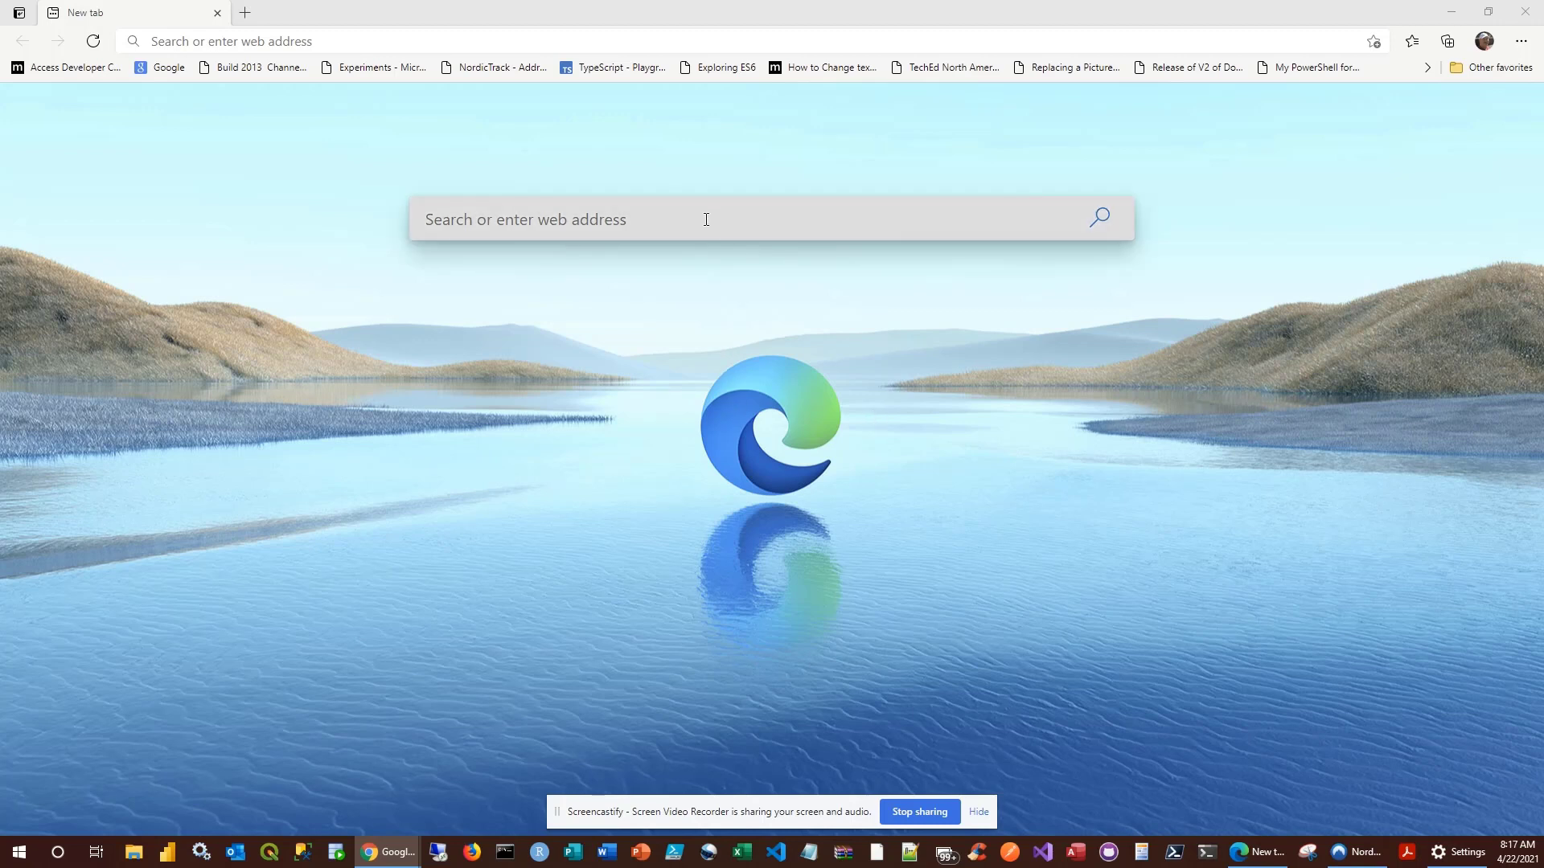
{"action": "left_click", "coordinate": [706, 219]}
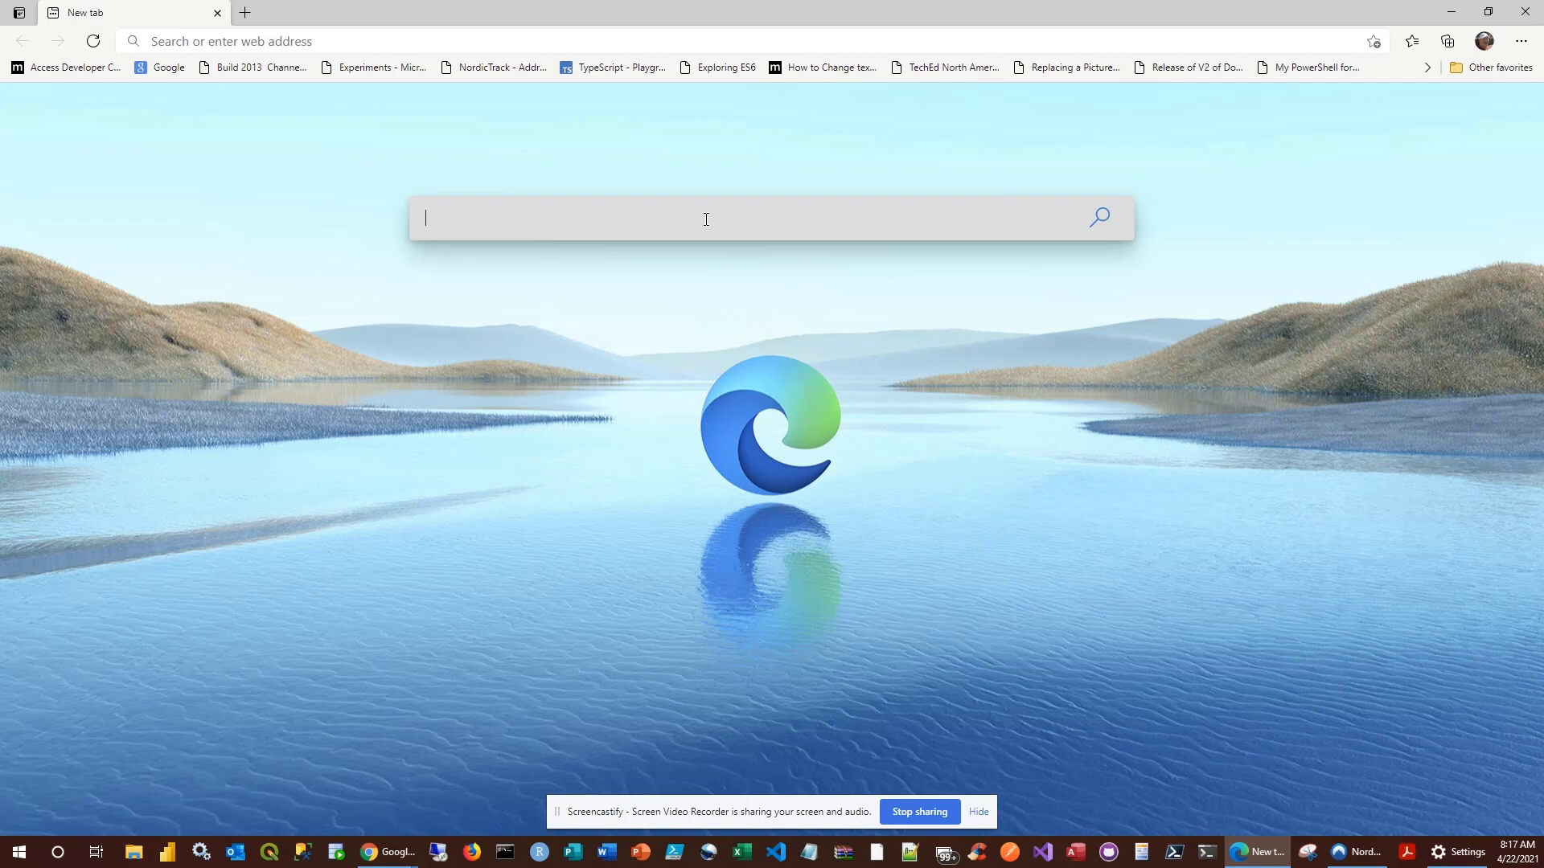
{"action": "type", "text": "census tiger files"}
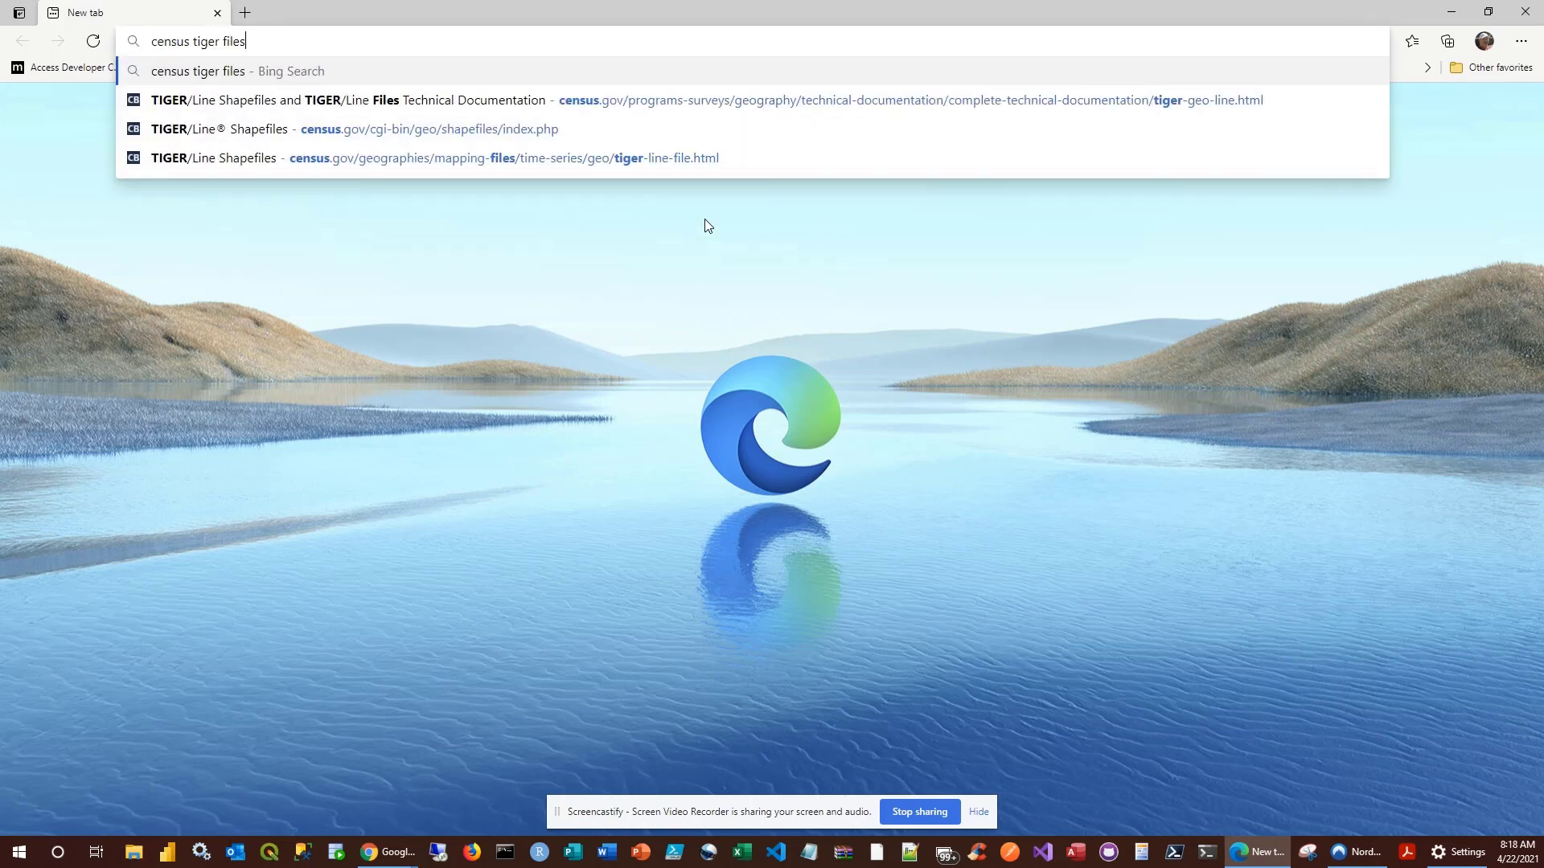
{"action": "left_click", "coordinate": [317, 103]}
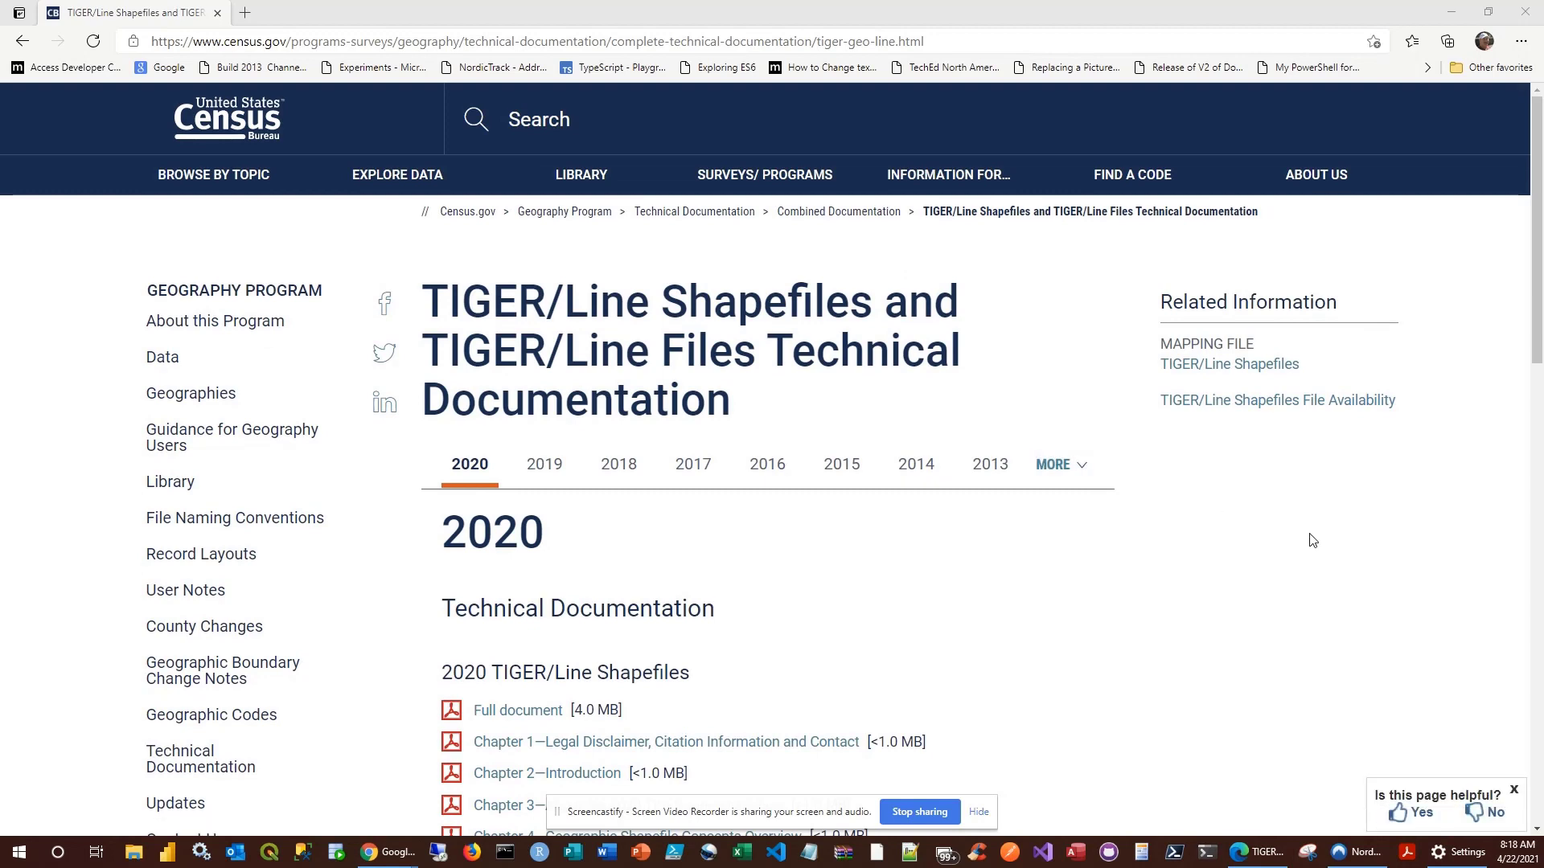
Step: Look through the 2020 technical documentation lists for the TIGER/Line and Census Redistricting Data shapefiles
{"action": "scroll", "coordinate": [1284, 566], "scroll_direction": "down", "scroll_amount": 4}
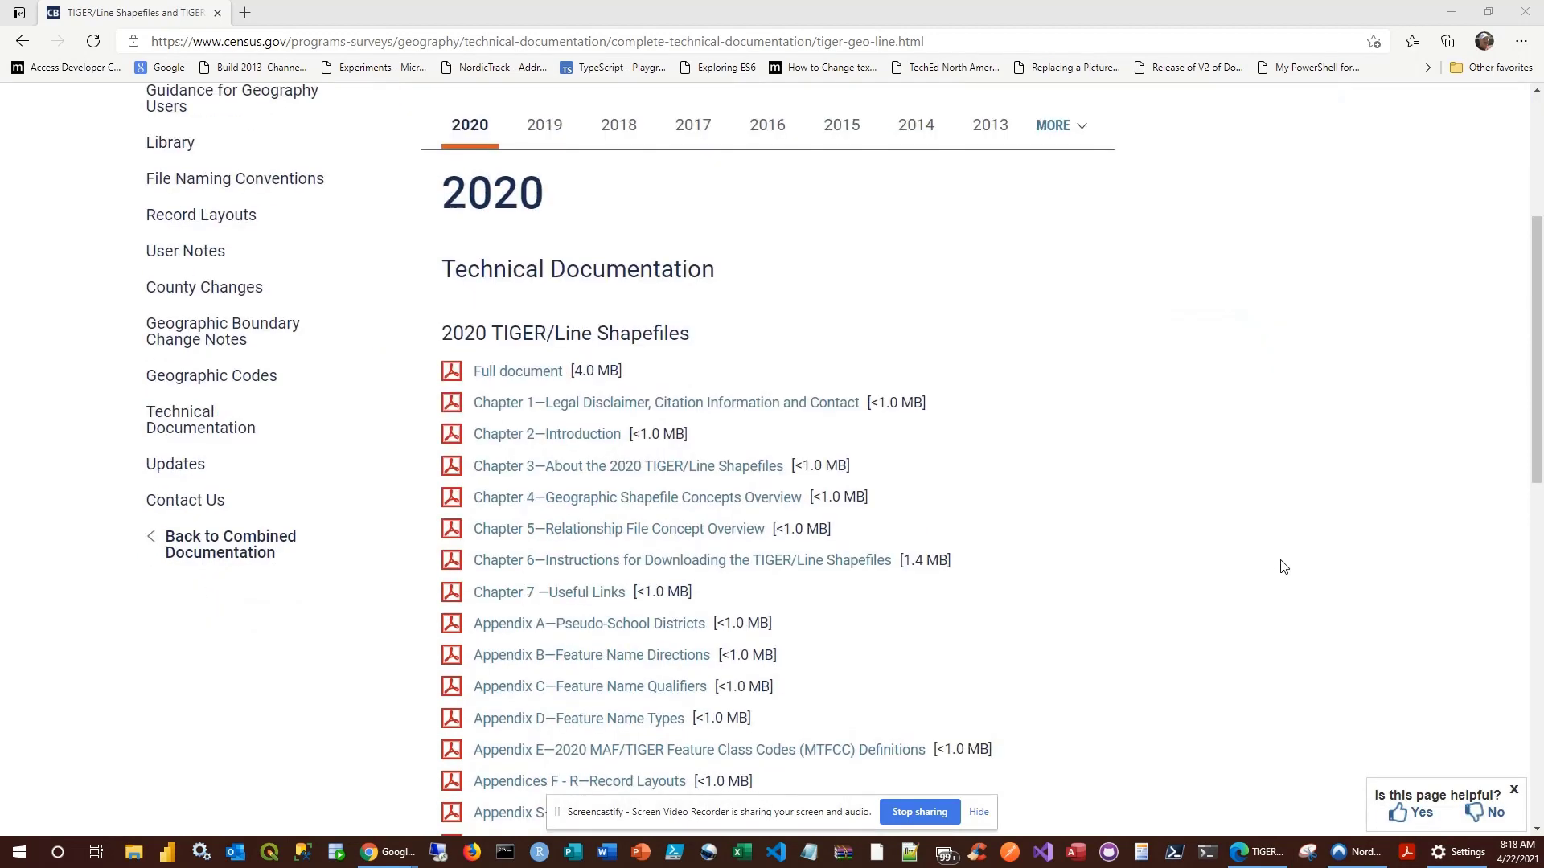
{"action": "scroll", "coordinate": [1283, 566], "scroll_direction": "up", "scroll_amount": 3}
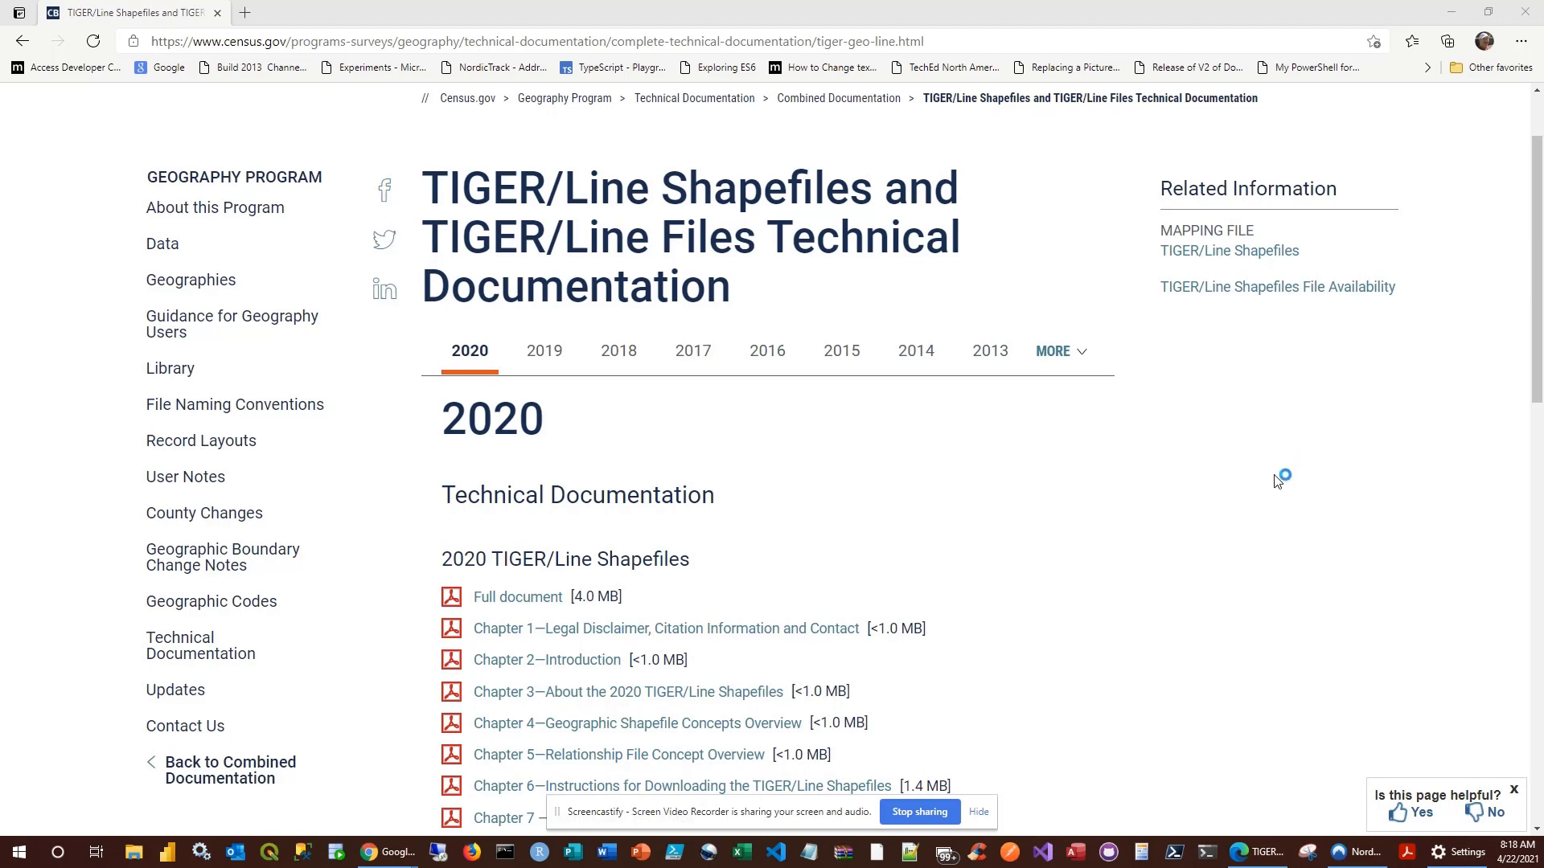
{"action": "scroll", "coordinate": [1262, 481], "scroll_direction": "up", "scroll_amount": 2}
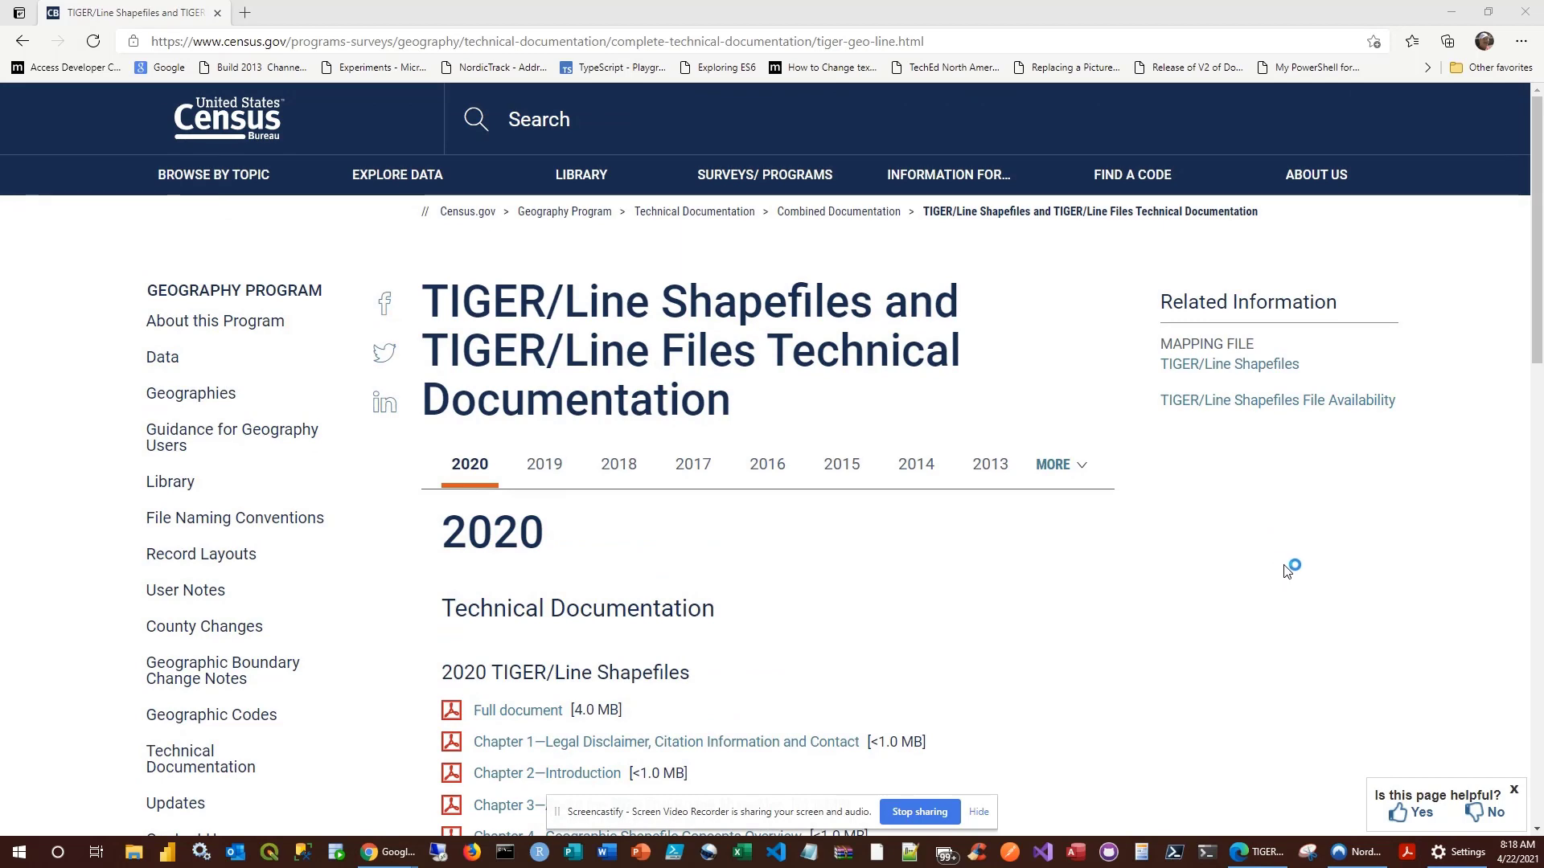
{"action": "scroll", "coordinate": [1286, 573], "scroll_direction": "down", "scroll_amount": 4}
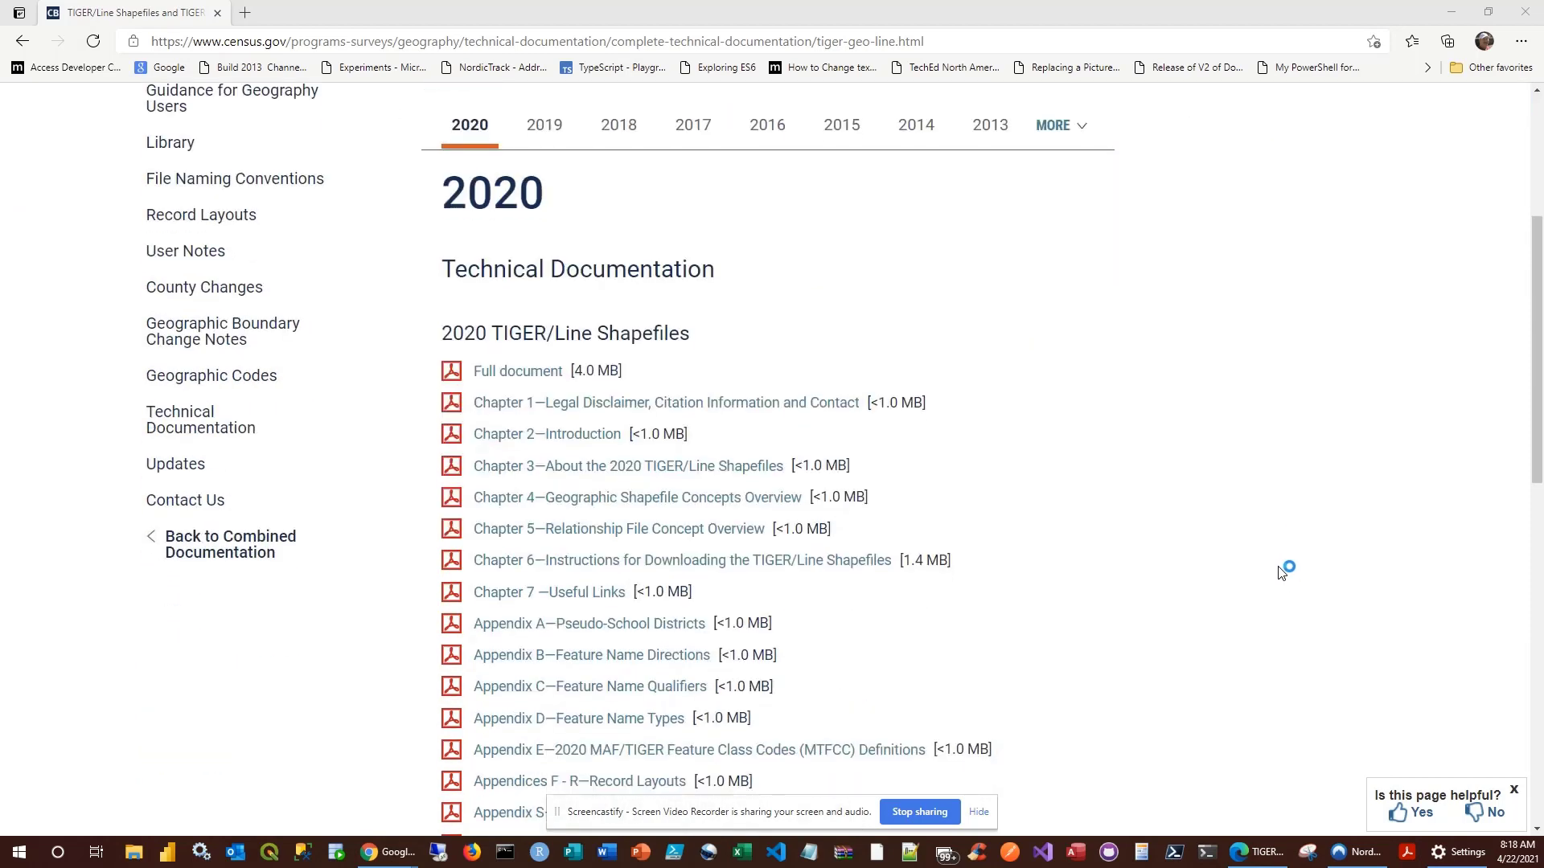
{"action": "scroll", "coordinate": [1275, 543], "scroll_direction": "up", "scroll_amount": 3}
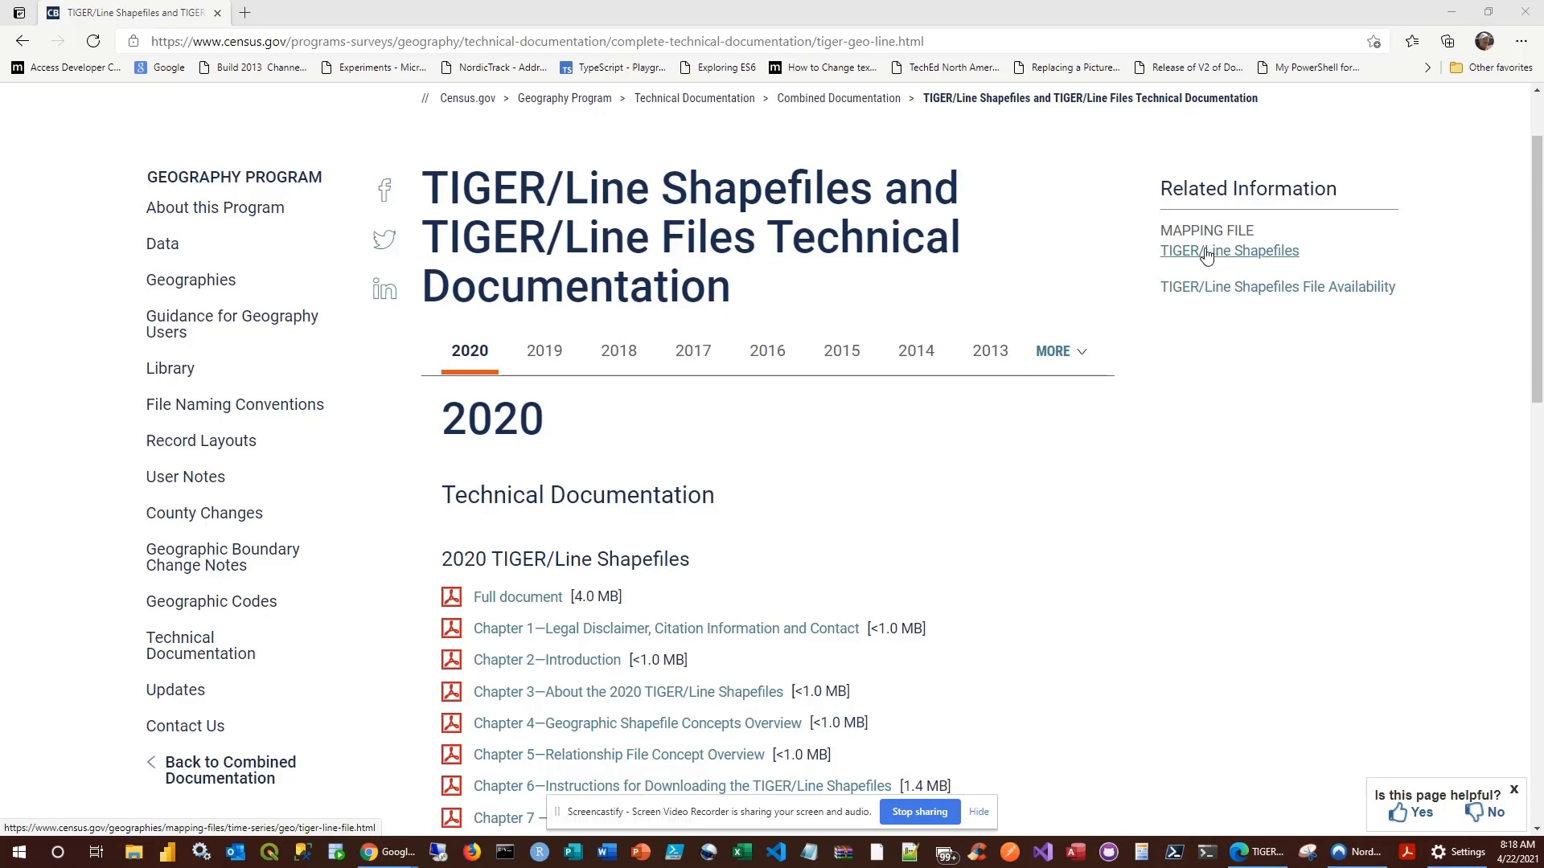
{"action": "scroll", "coordinate": [1302, 721], "scroll_direction": "down", "scroll_amount": 15}
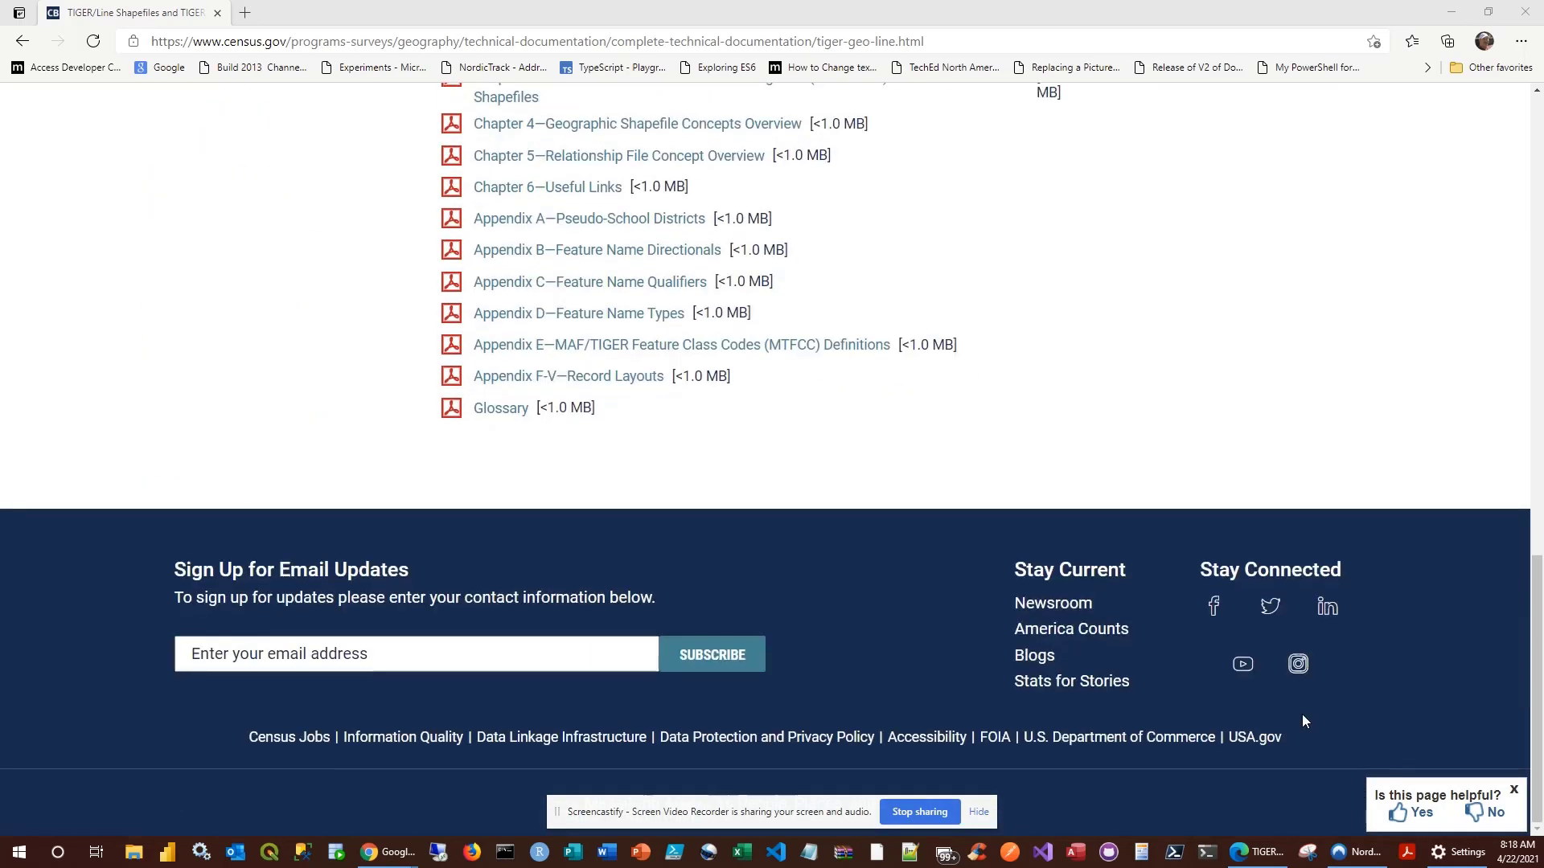
{"action": "scroll", "coordinate": [1302, 716], "scroll_direction": "up", "scroll_amount": 4}
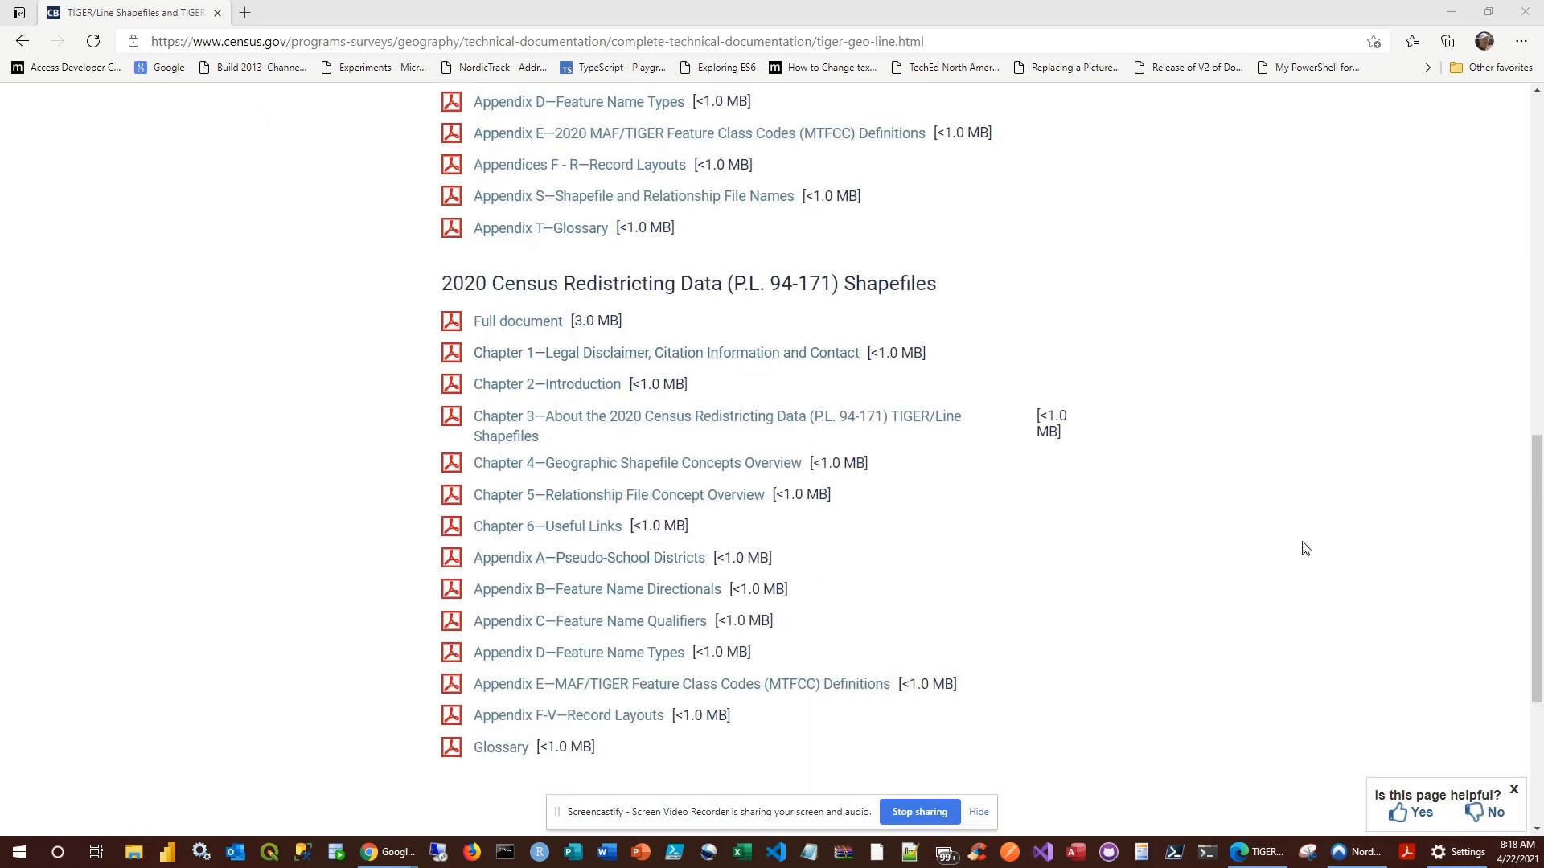
{"action": "scroll", "coordinate": [1302, 547], "scroll_direction": "up", "scroll_amount": 4}
{"action": "scroll", "coordinate": [1283, 422], "scroll_direction": "up", "scroll_amount": 3}
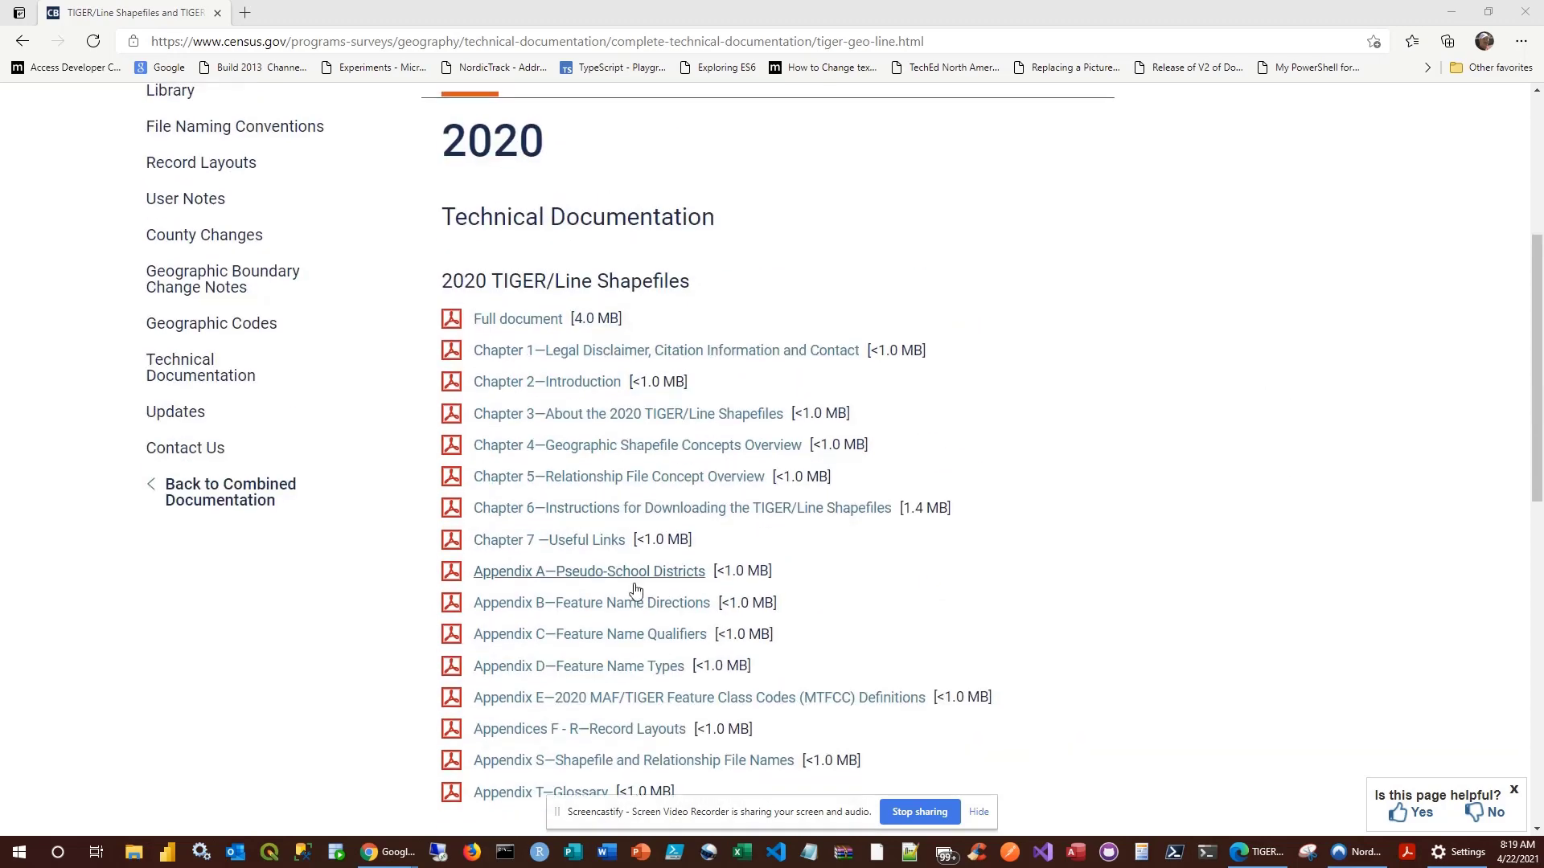
{"action": "scroll", "coordinate": [1400, 435], "scroll_direction": "up", "scroll_amount": 4}
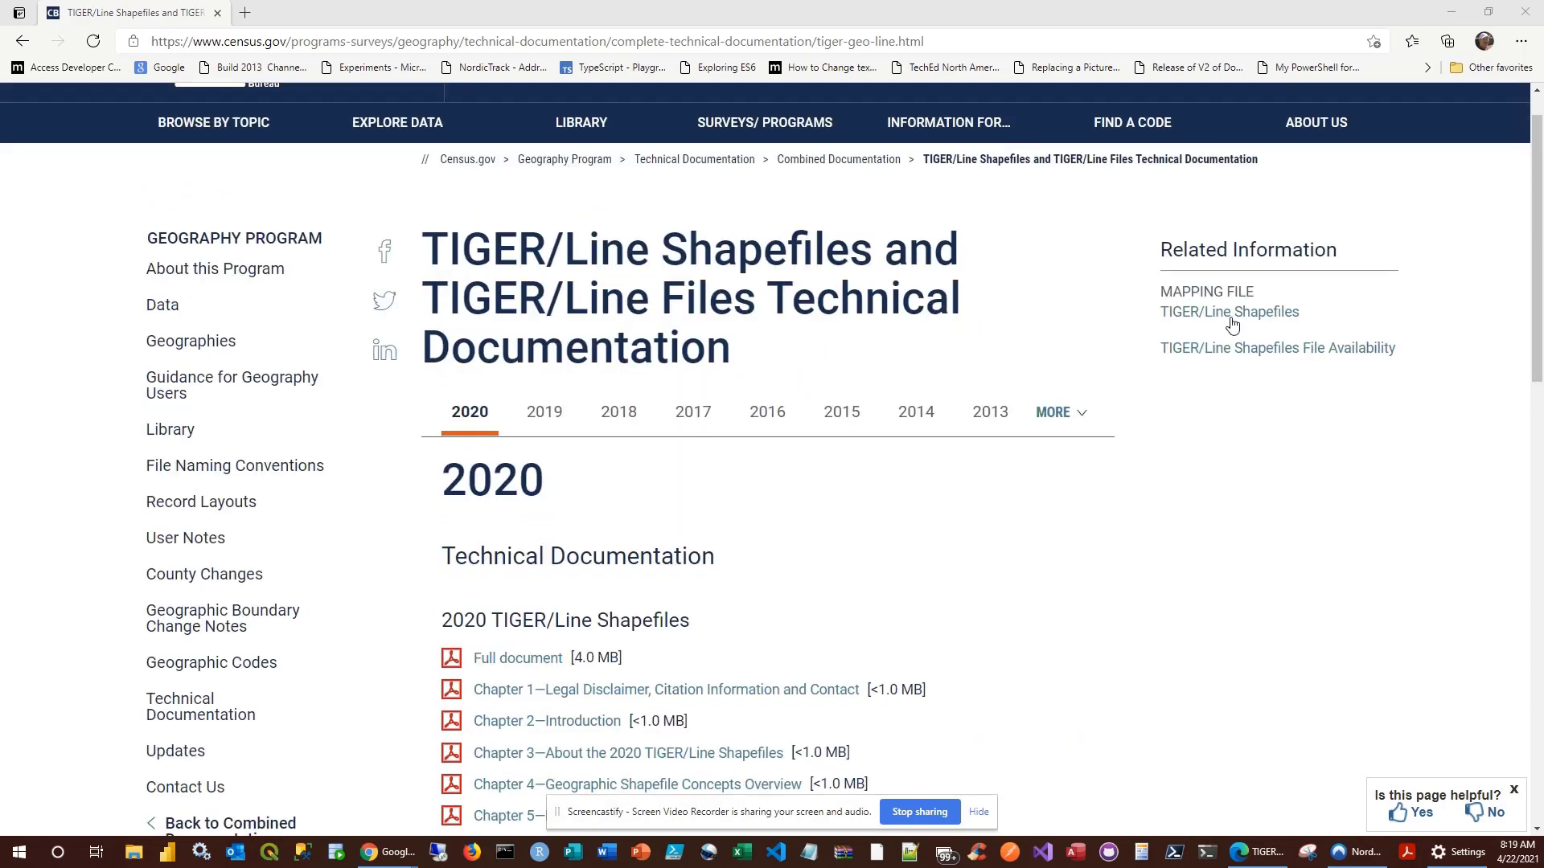
Step: Go to the related TIGER/Line Shapefiles page and open the Web Interface for the 2020 shapefile downloads in a new tab
{"action": "left_click", "coordinate": [1216, 316]}
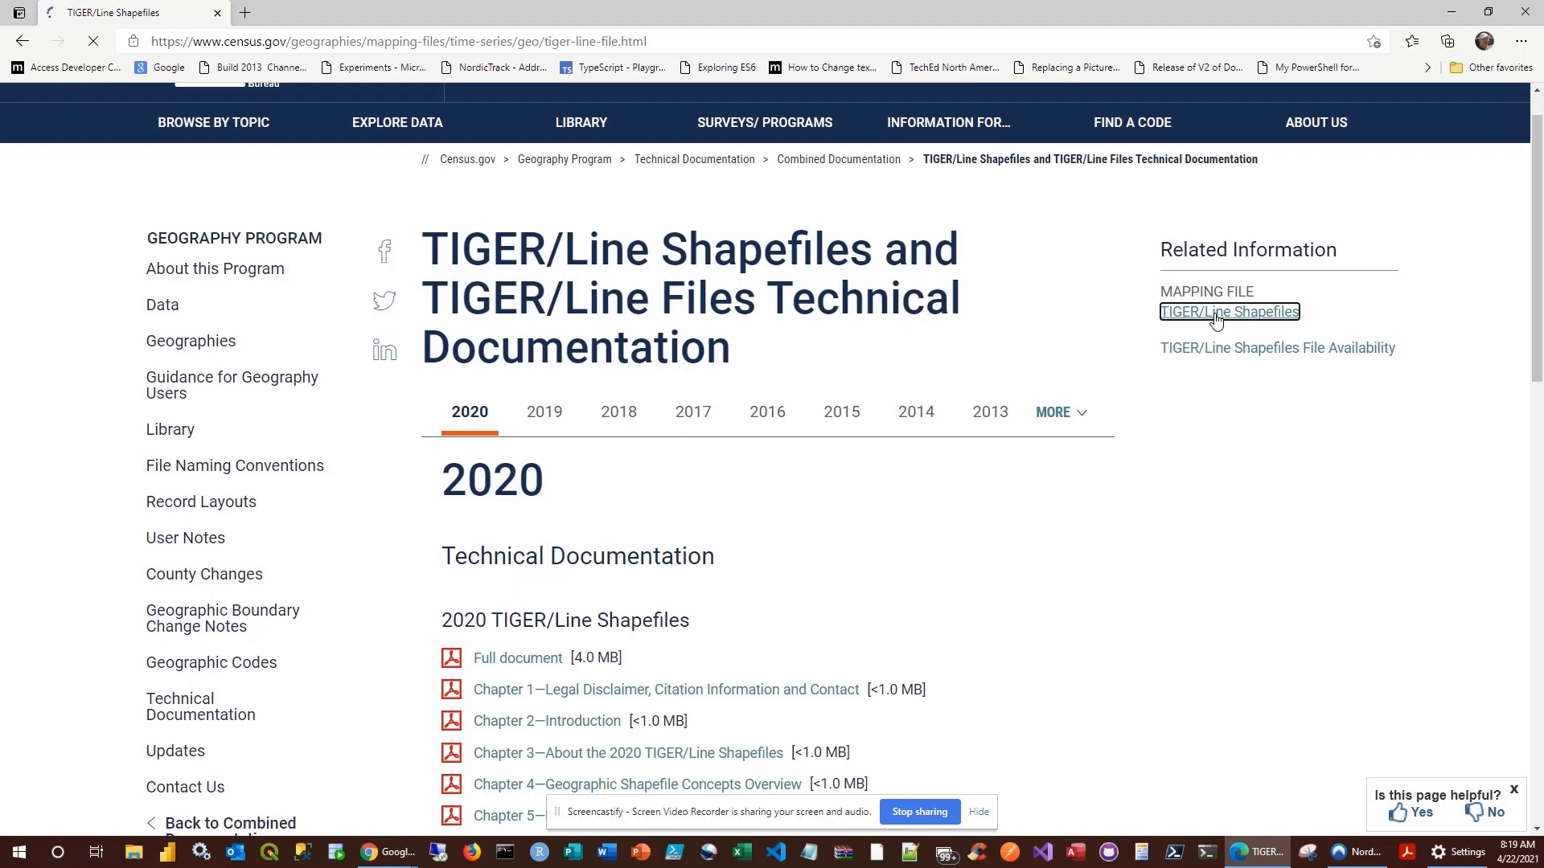
{"action": "scroll", "coordinate": [825, 408], "scroll_direction": "down", "scroll_amount": 4}
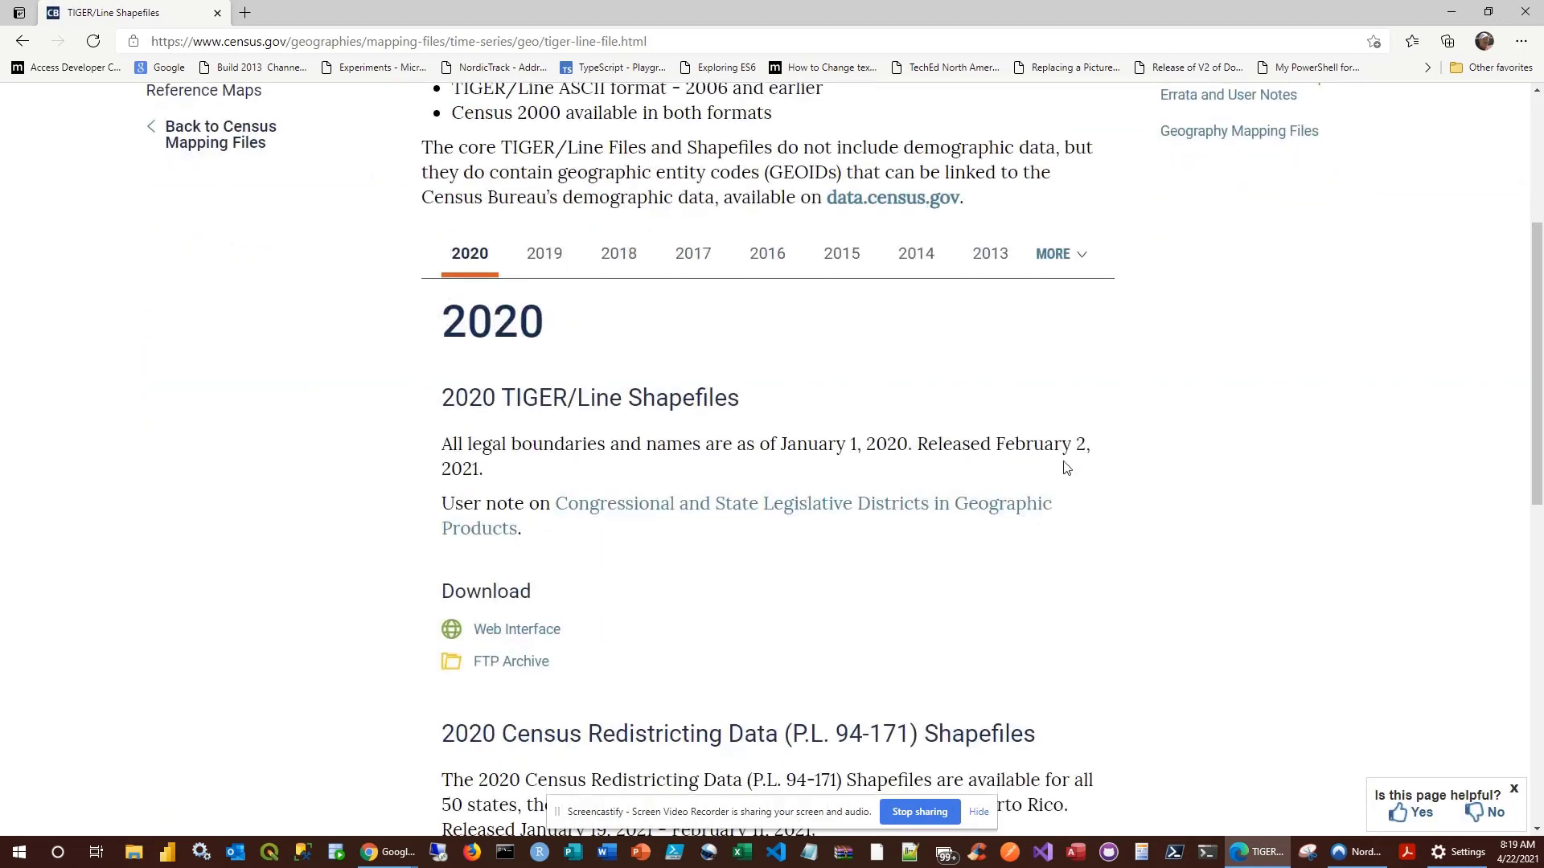
{"action": "right_click", "coordinate": [524, 629]}
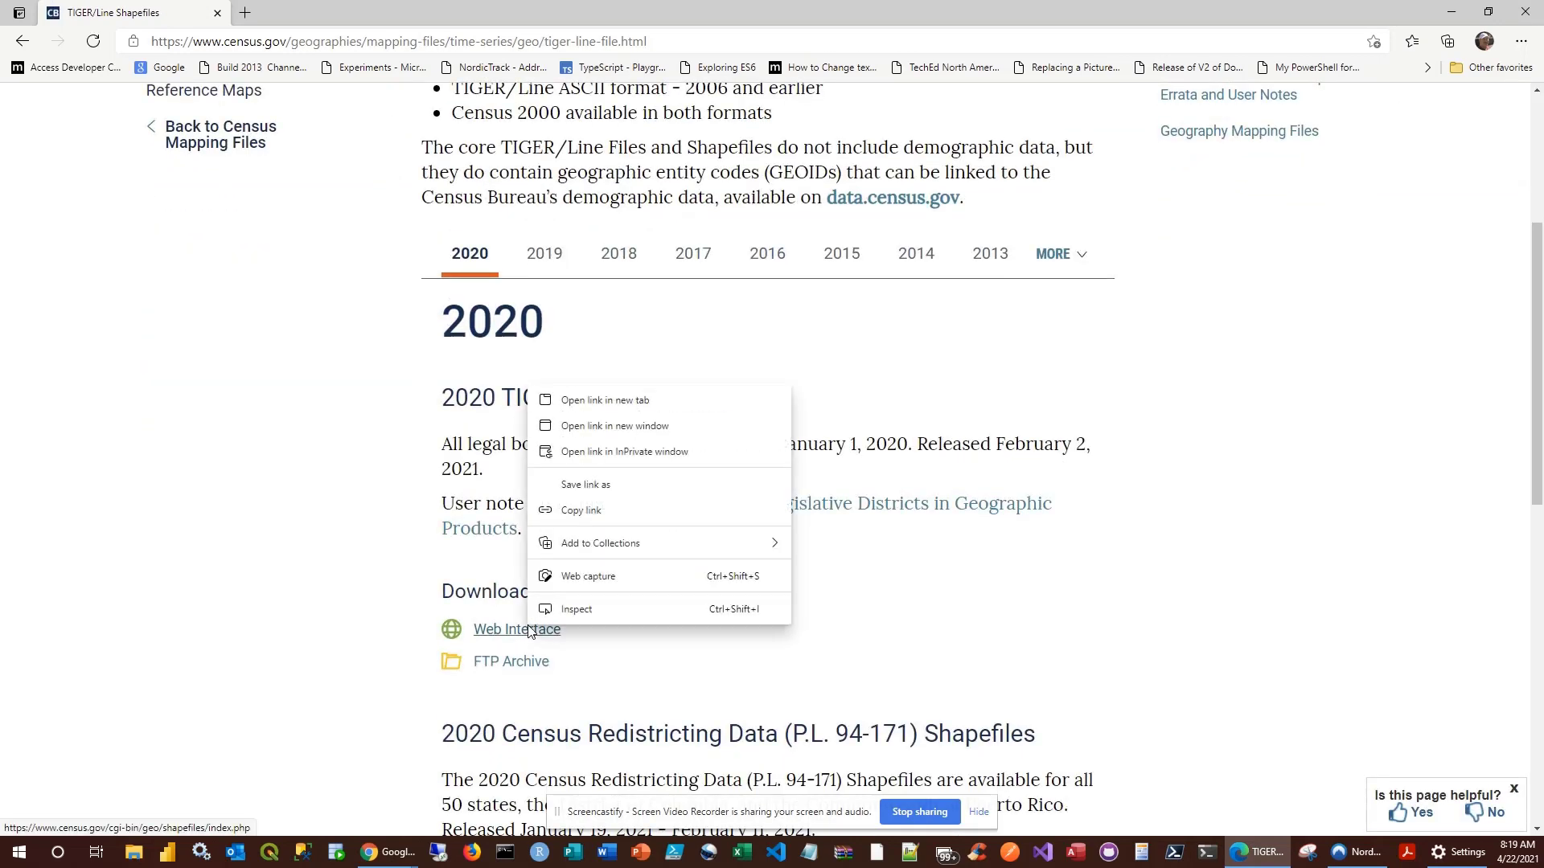
{"action": "left_click", "coordinate": [627, 400]}
{"action": "left_click", "coordinate": [332, 16]}
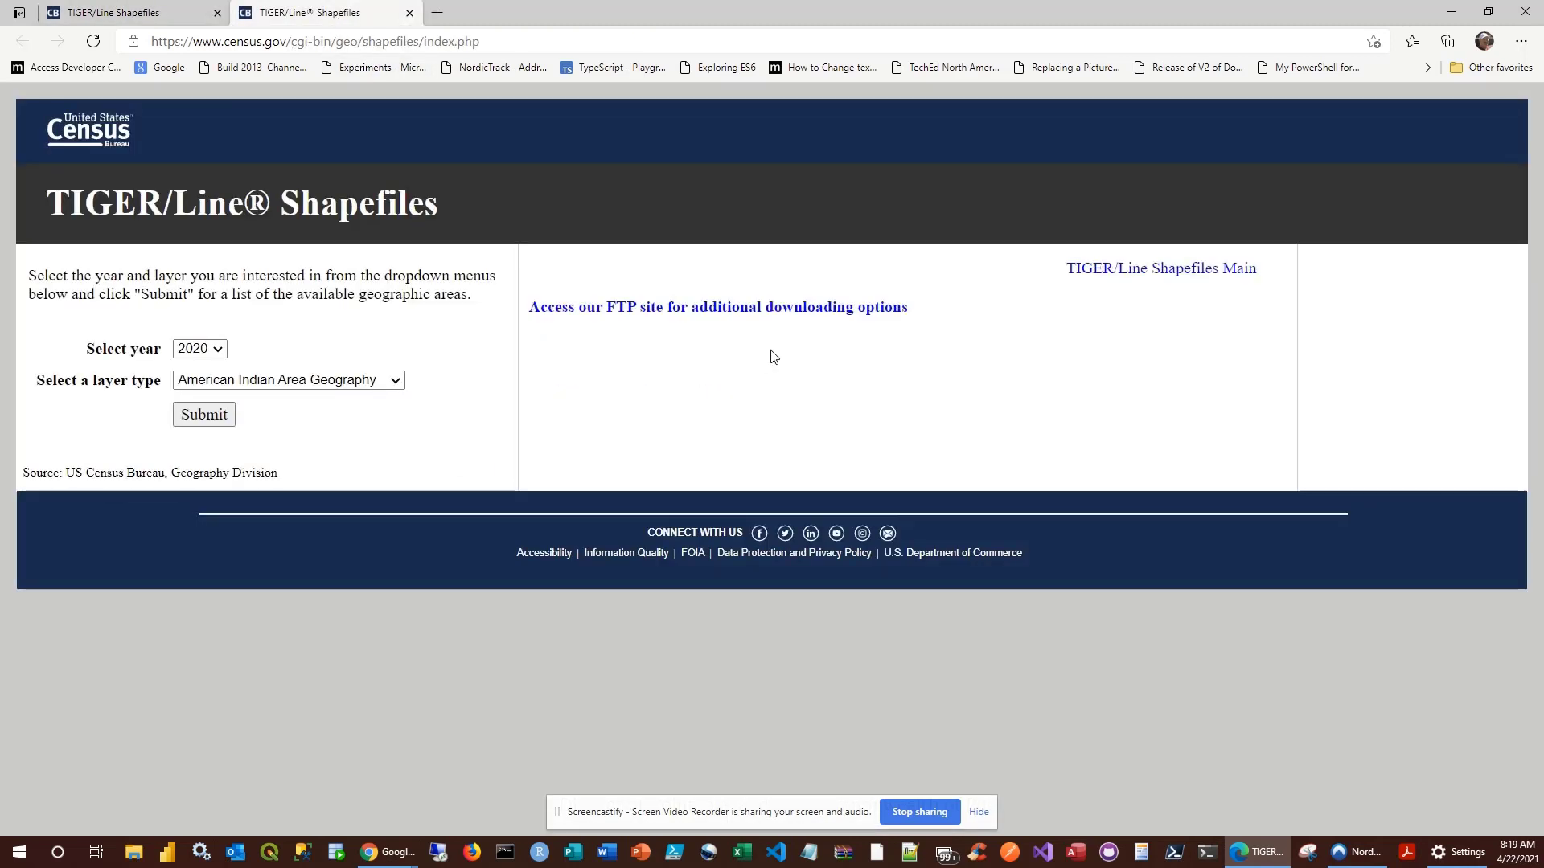
Step: Examine the layer types offered for 2020, including geographic areas, features and feature relationships
{"action": "left_click", "coordinate": [383, 386]}
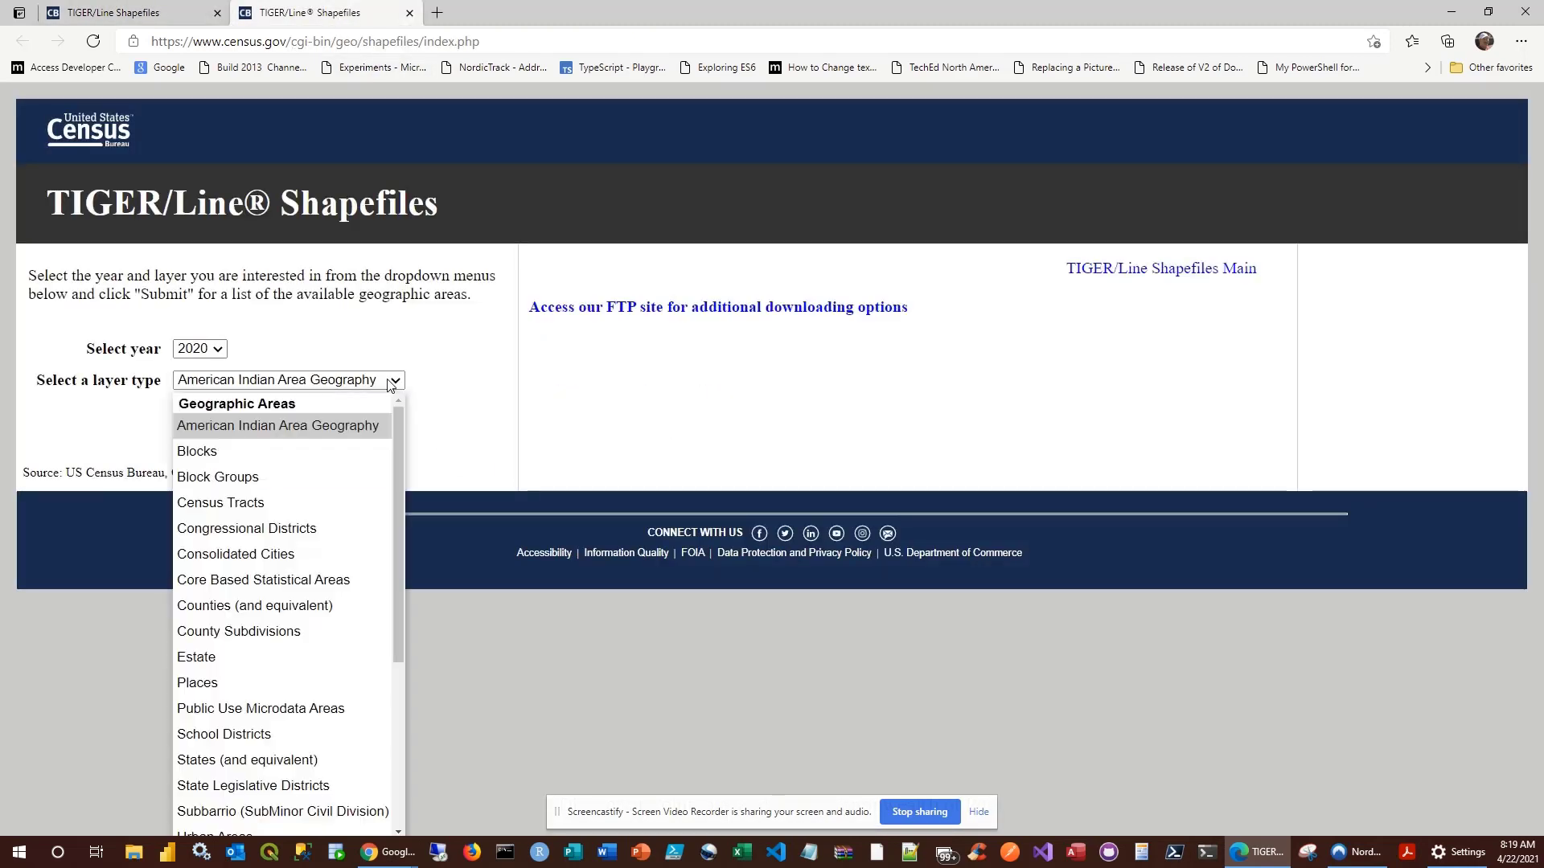
{"action": "left_click_drag", "start_coordinate": [398, 427], "coordinate": [396, 587]}
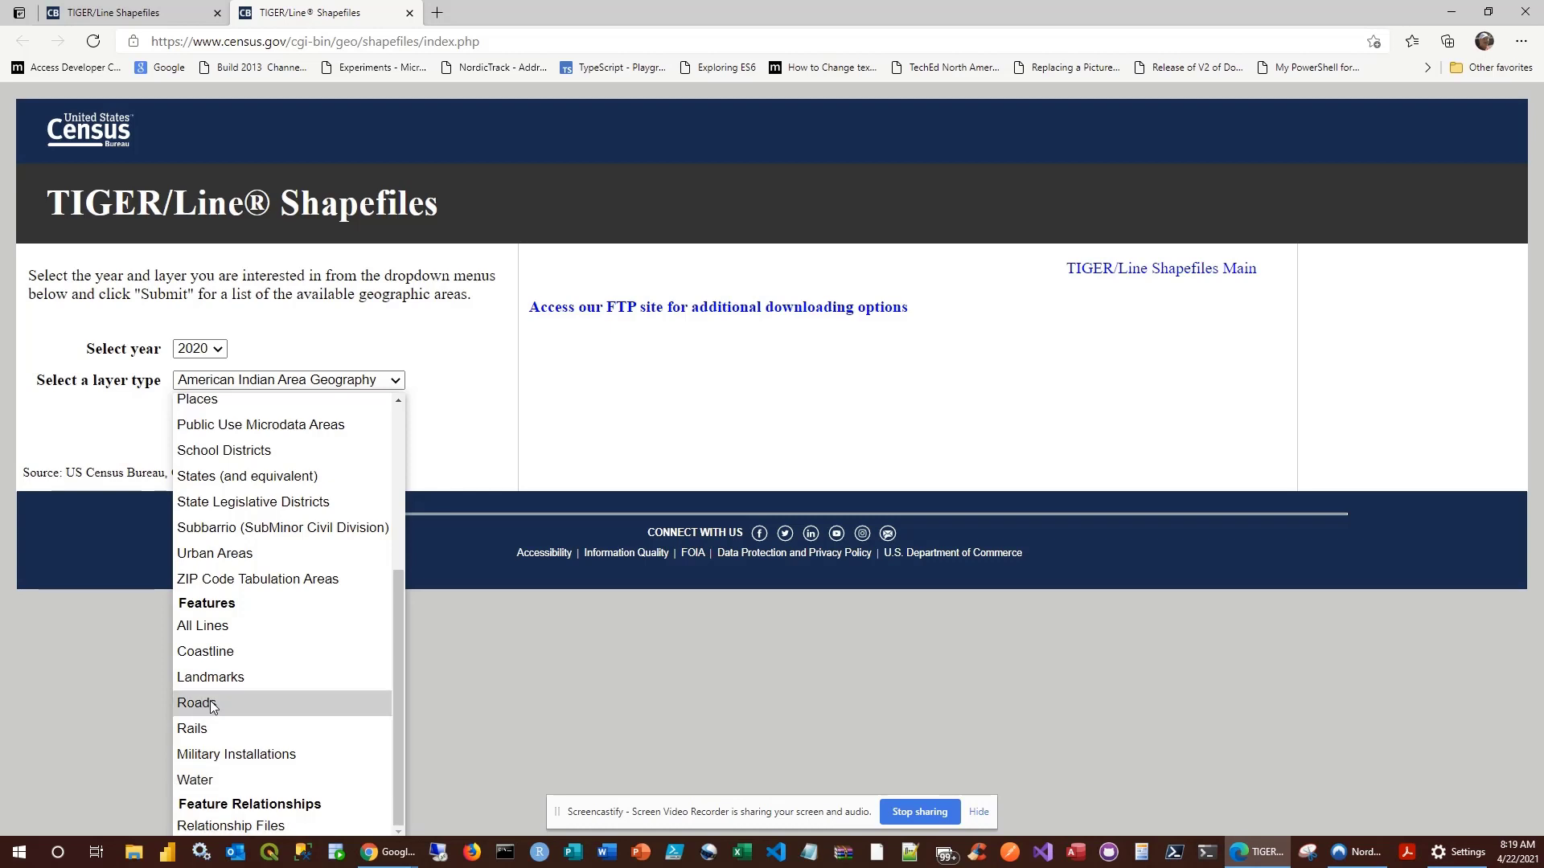
{"action": "left_click_drag", "start_coordinate": [394, 661], "coordinate": [428, 514]}
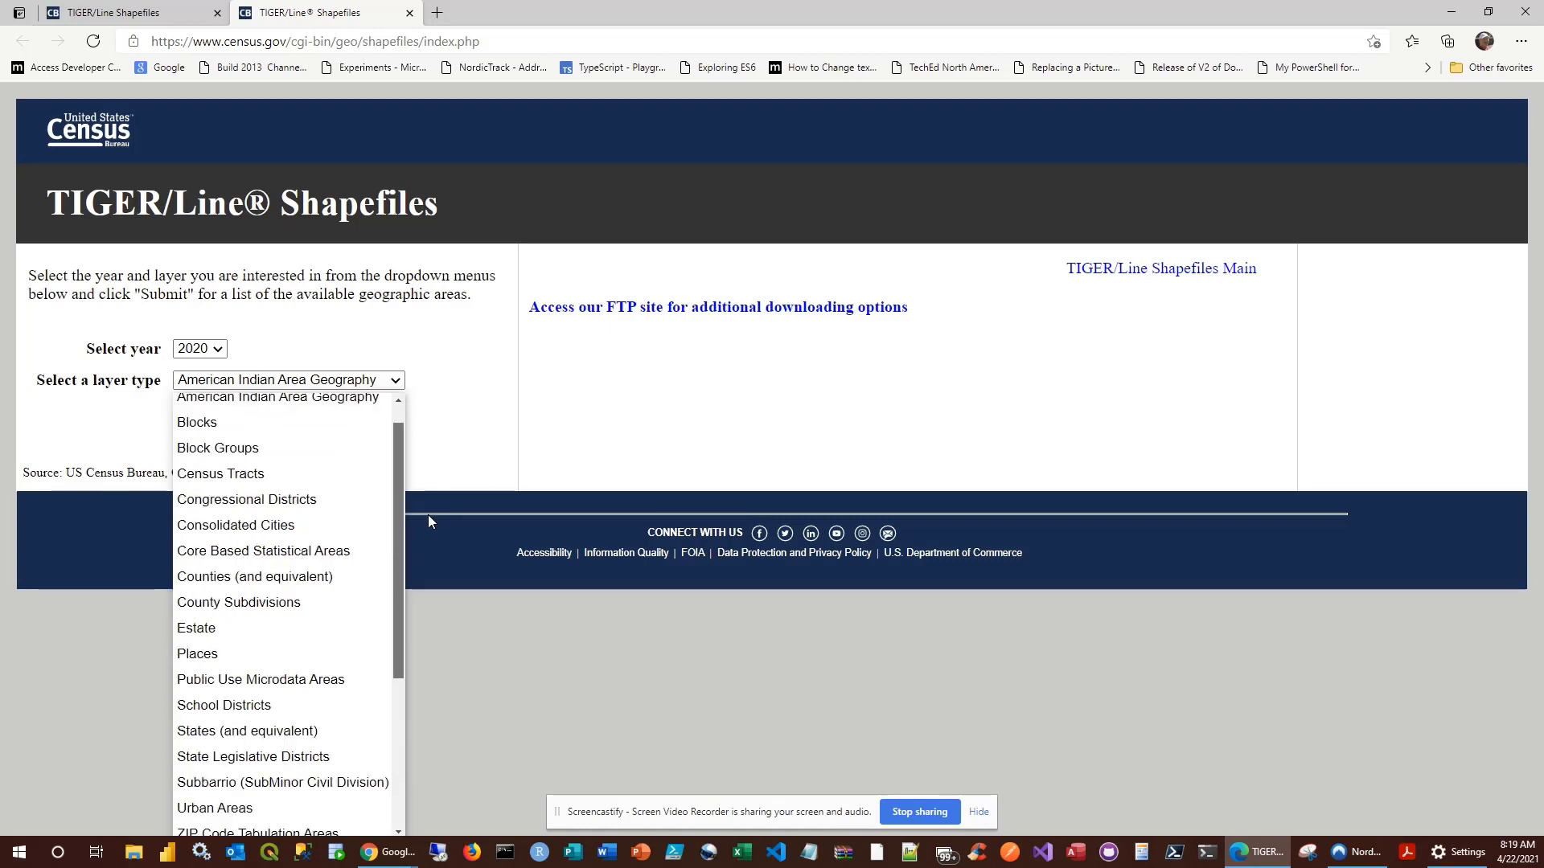
{"action": "left_click_drag", "start_coordinate": [428, 514], "coordinate": [428, 483]}
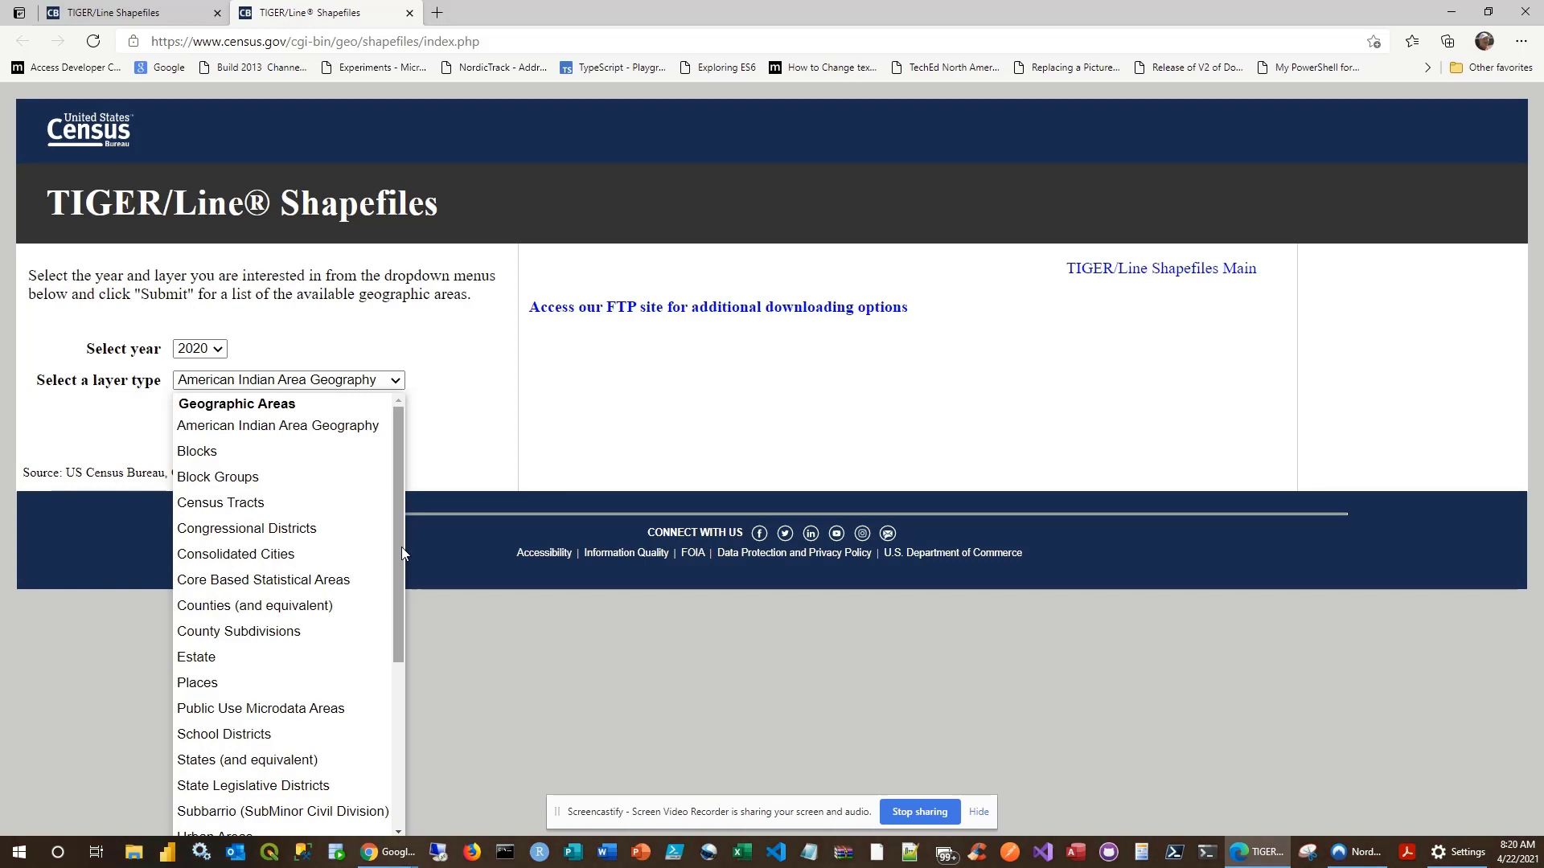
{"action": "left_click_drag", "start_coordinate": [402, 547], "coordinate": [377, 653]}
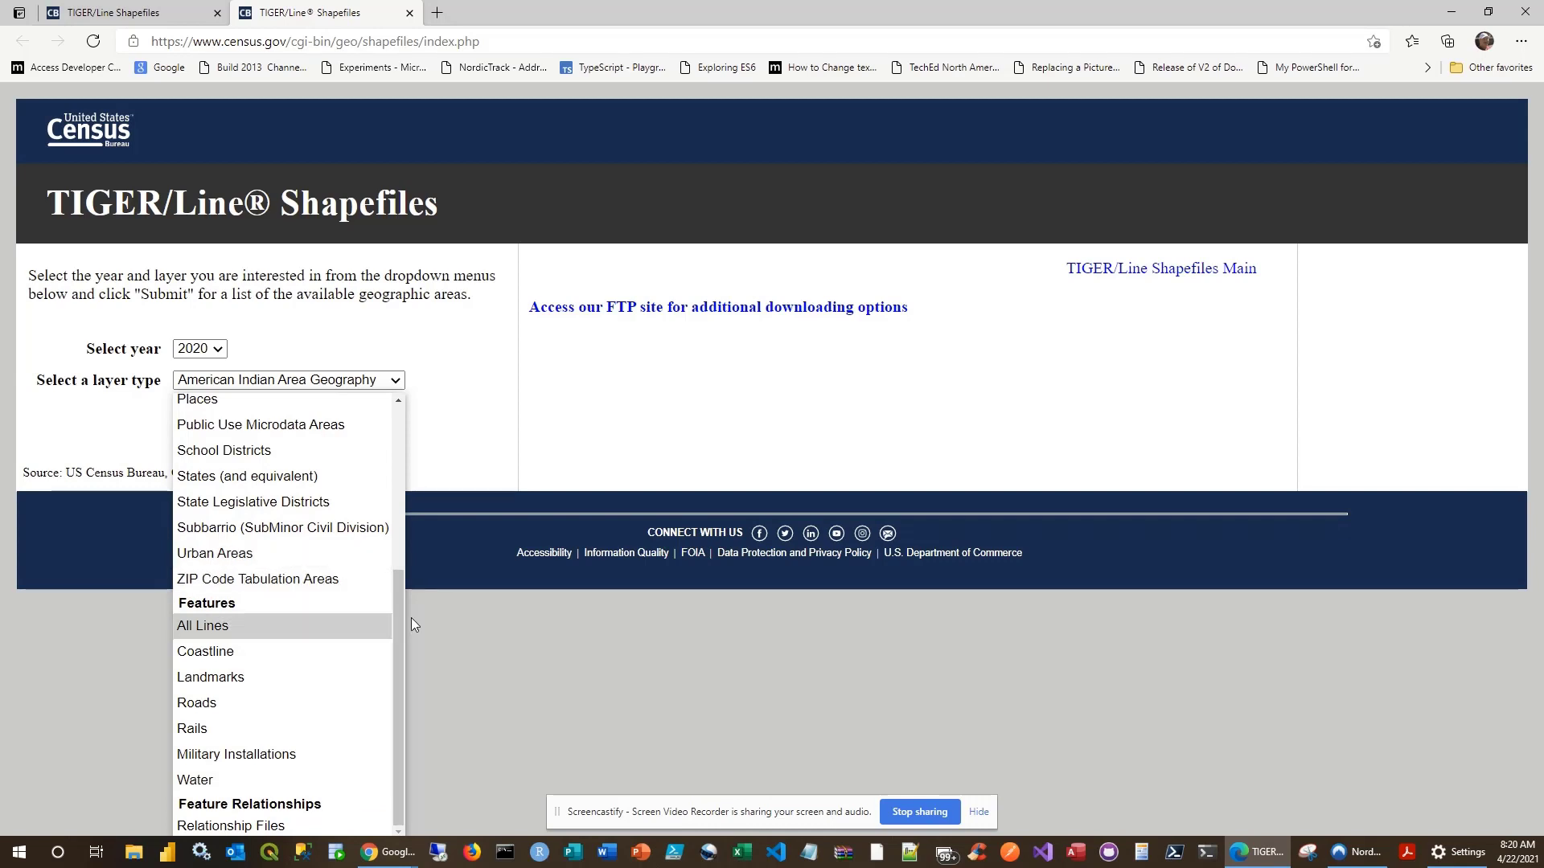
{"action": "left_click_drag", "start_coordinate": [394, 629], "coordinate": [409, 538]}
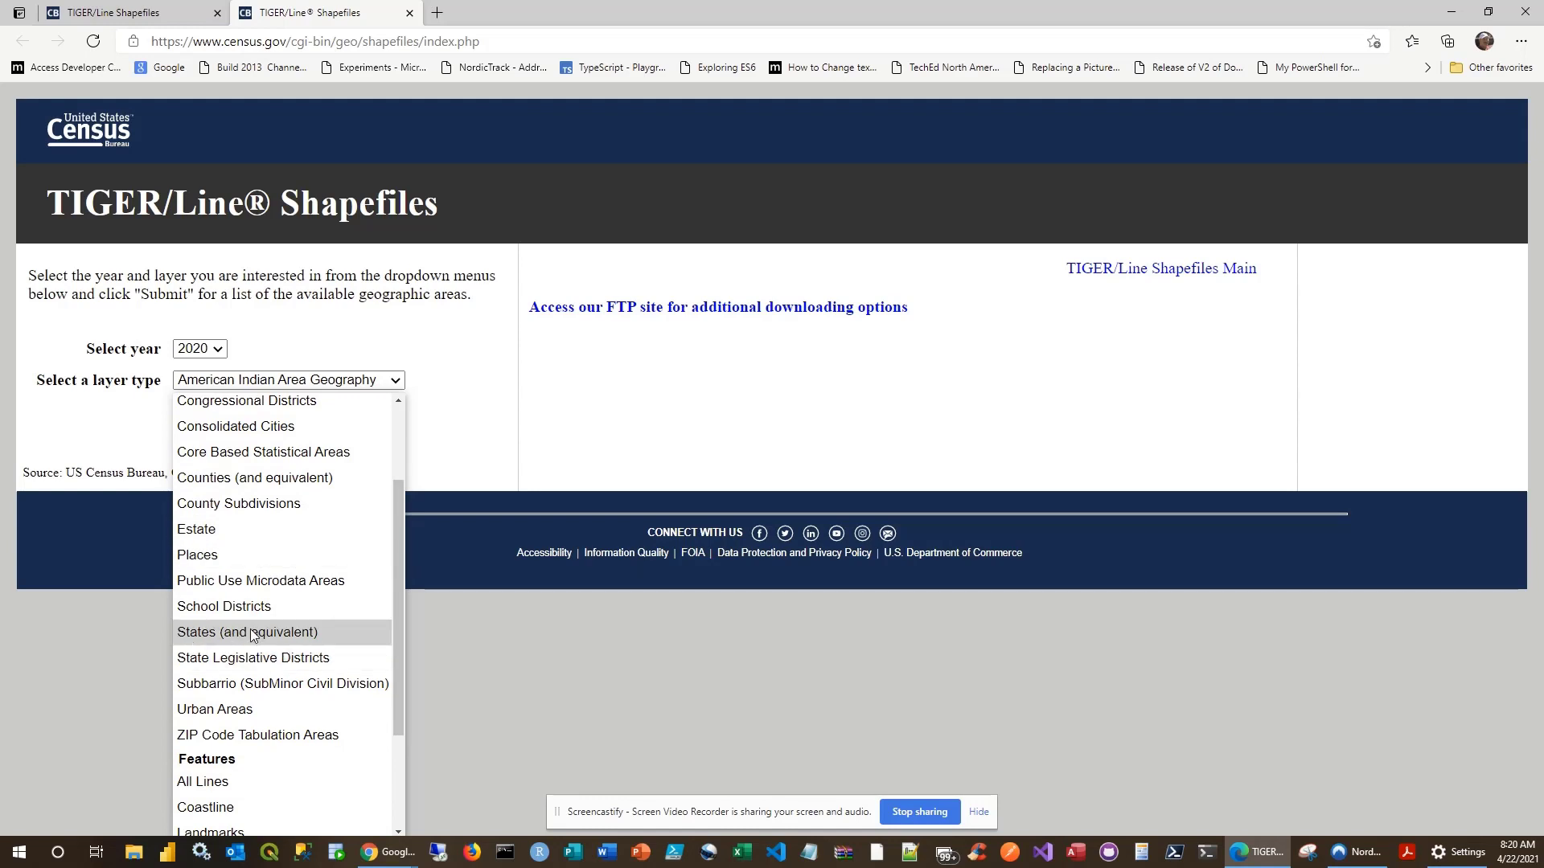
{"action": "scroll", "coordinate": [269, 632], "scroll_direction": "down", "scroll_amount": 2}
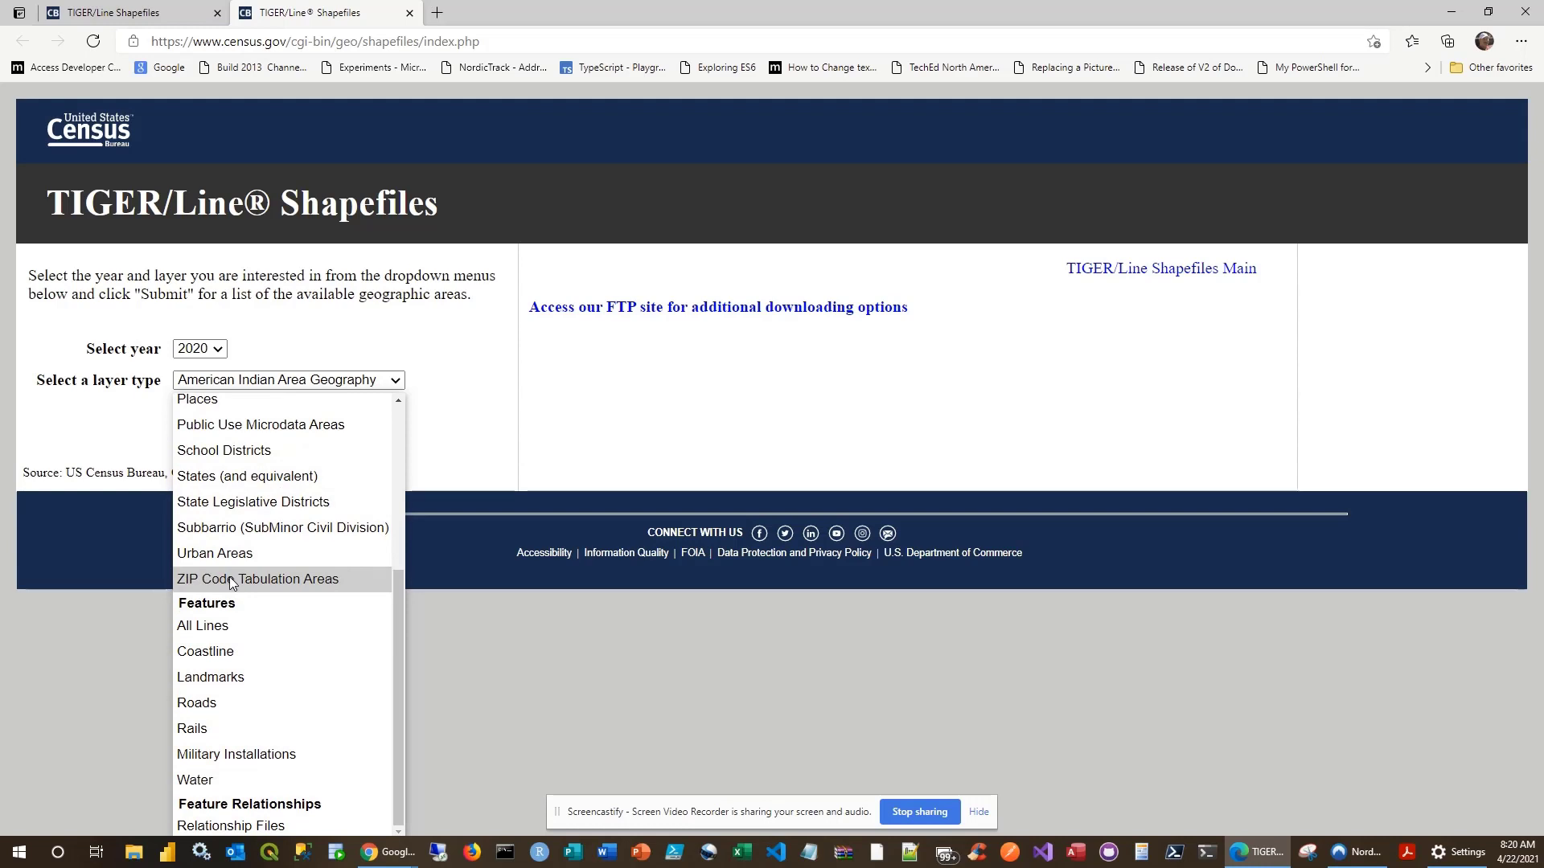
{"action": "scroll", "coordinate": [320, 594], "scroll_direction": "up", "scroll_amount": 3}
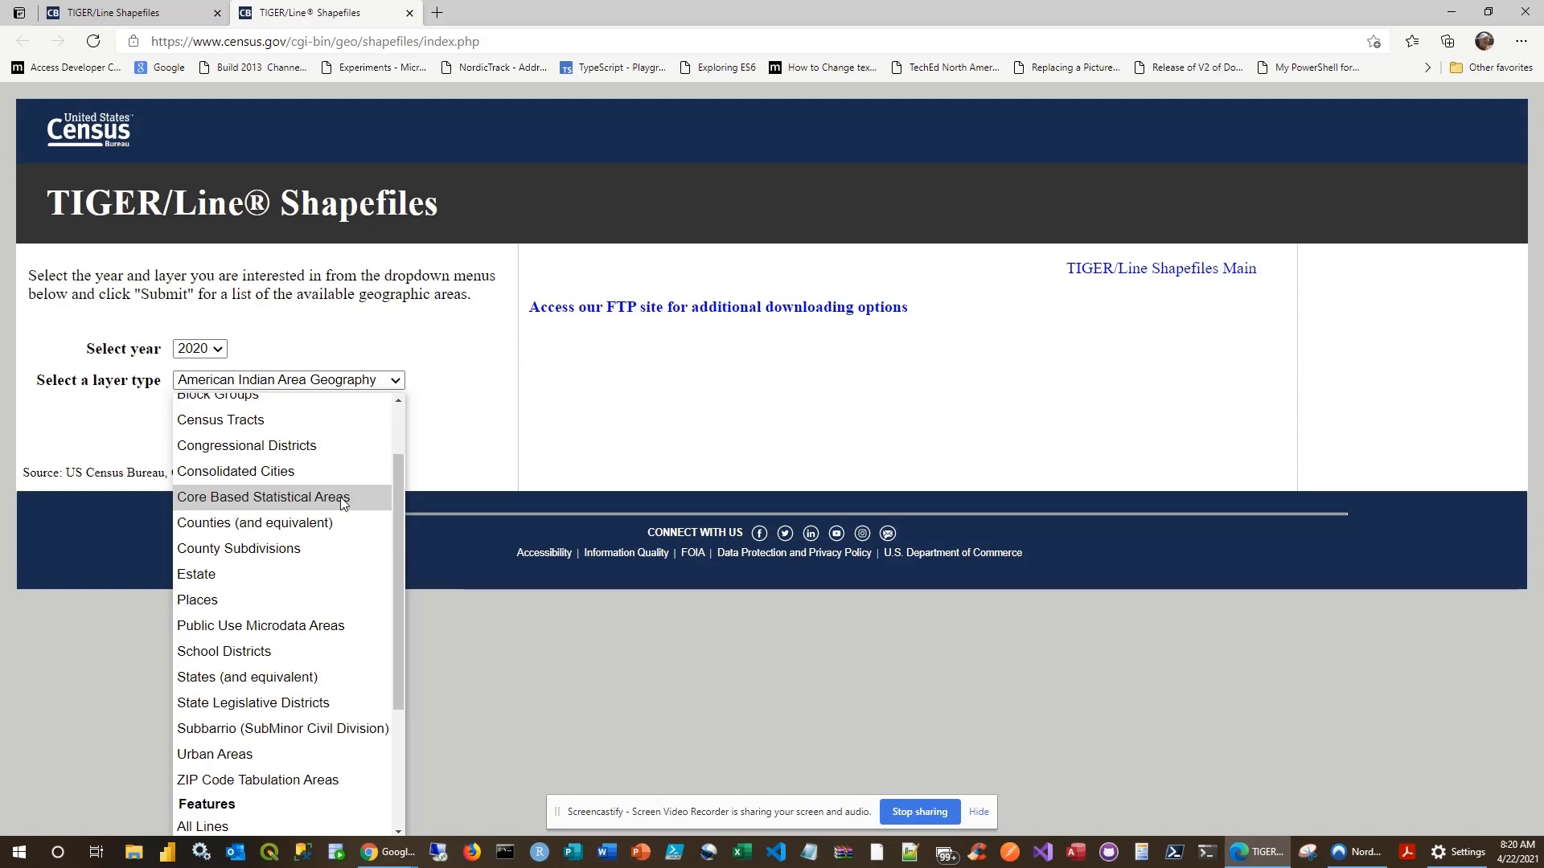
{"action": "left_click_drag", "start_coordinate": [393, 503], "coordinate": [388, 597]}
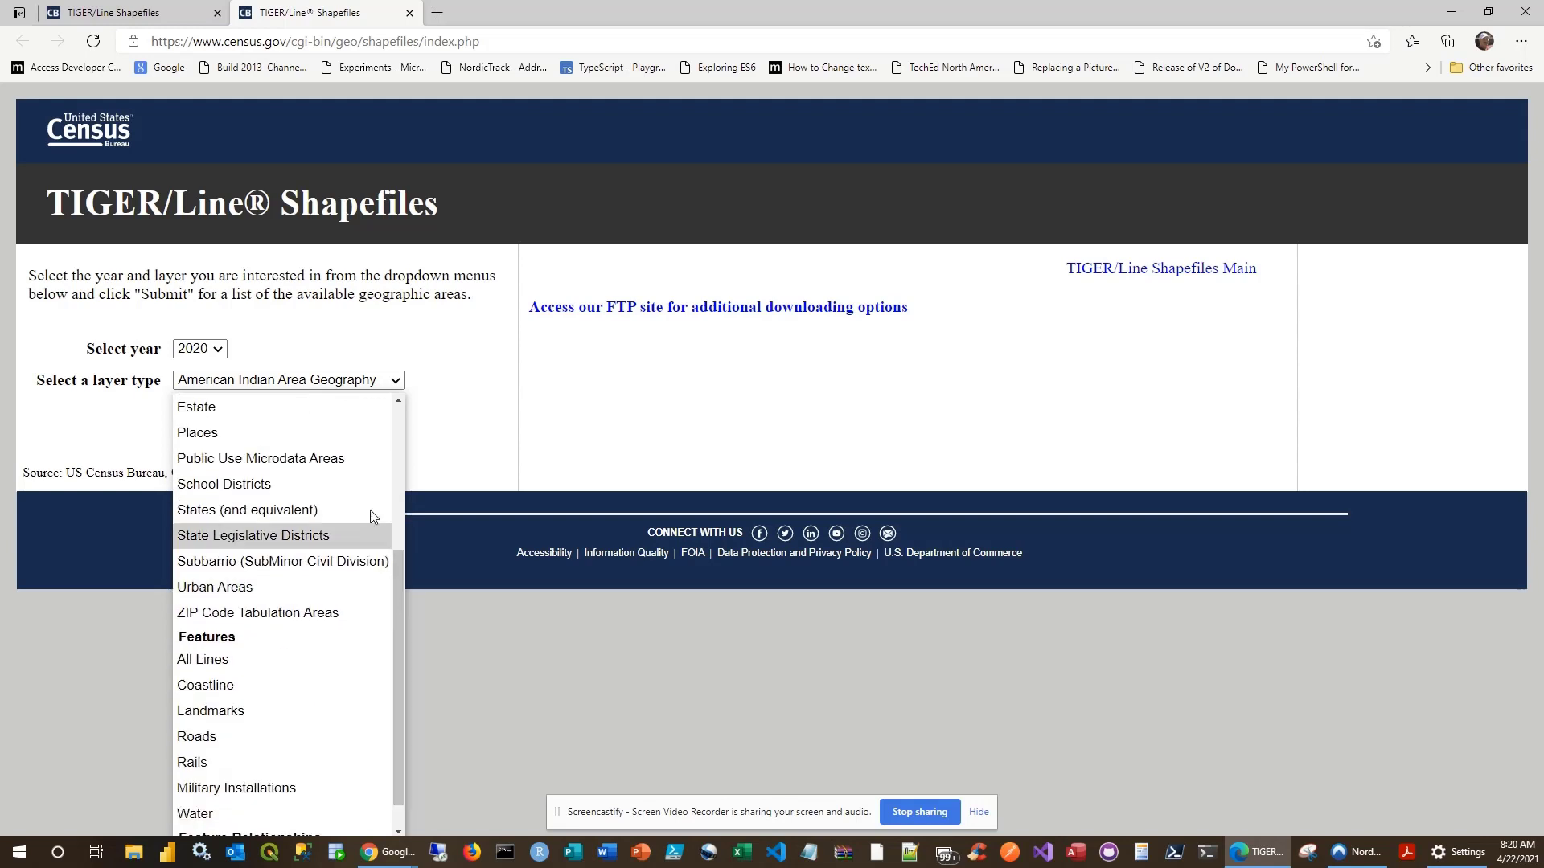
Step: Submit the 2020 American Indian Area Geography selection without choosing another layer type
{"action": "left_click", "coordinate": [439, 433]}
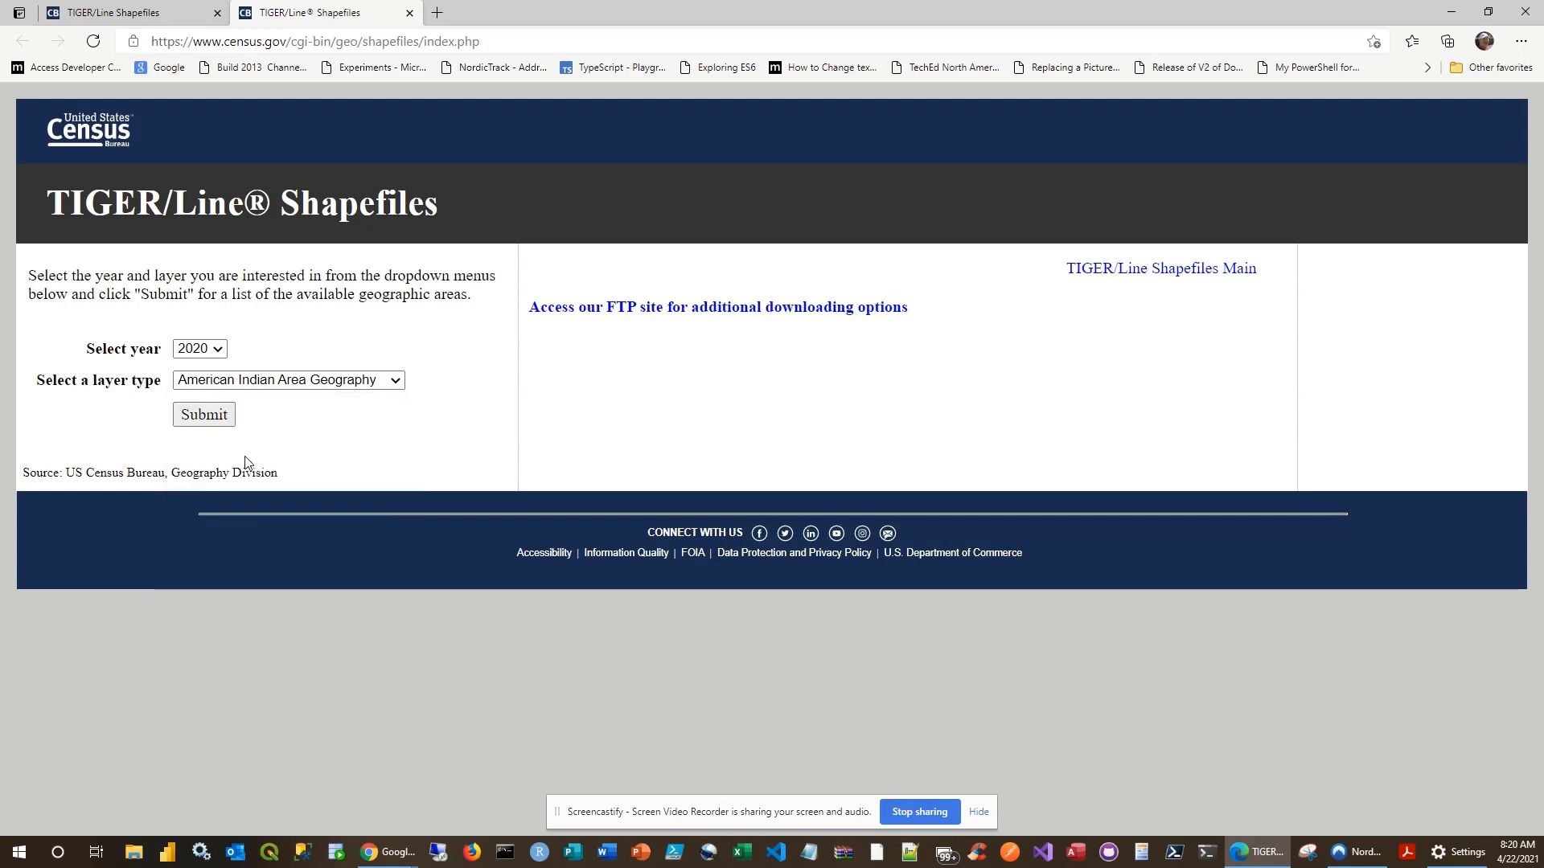
{"action": "left_click", "coordinate": [210, 415]}
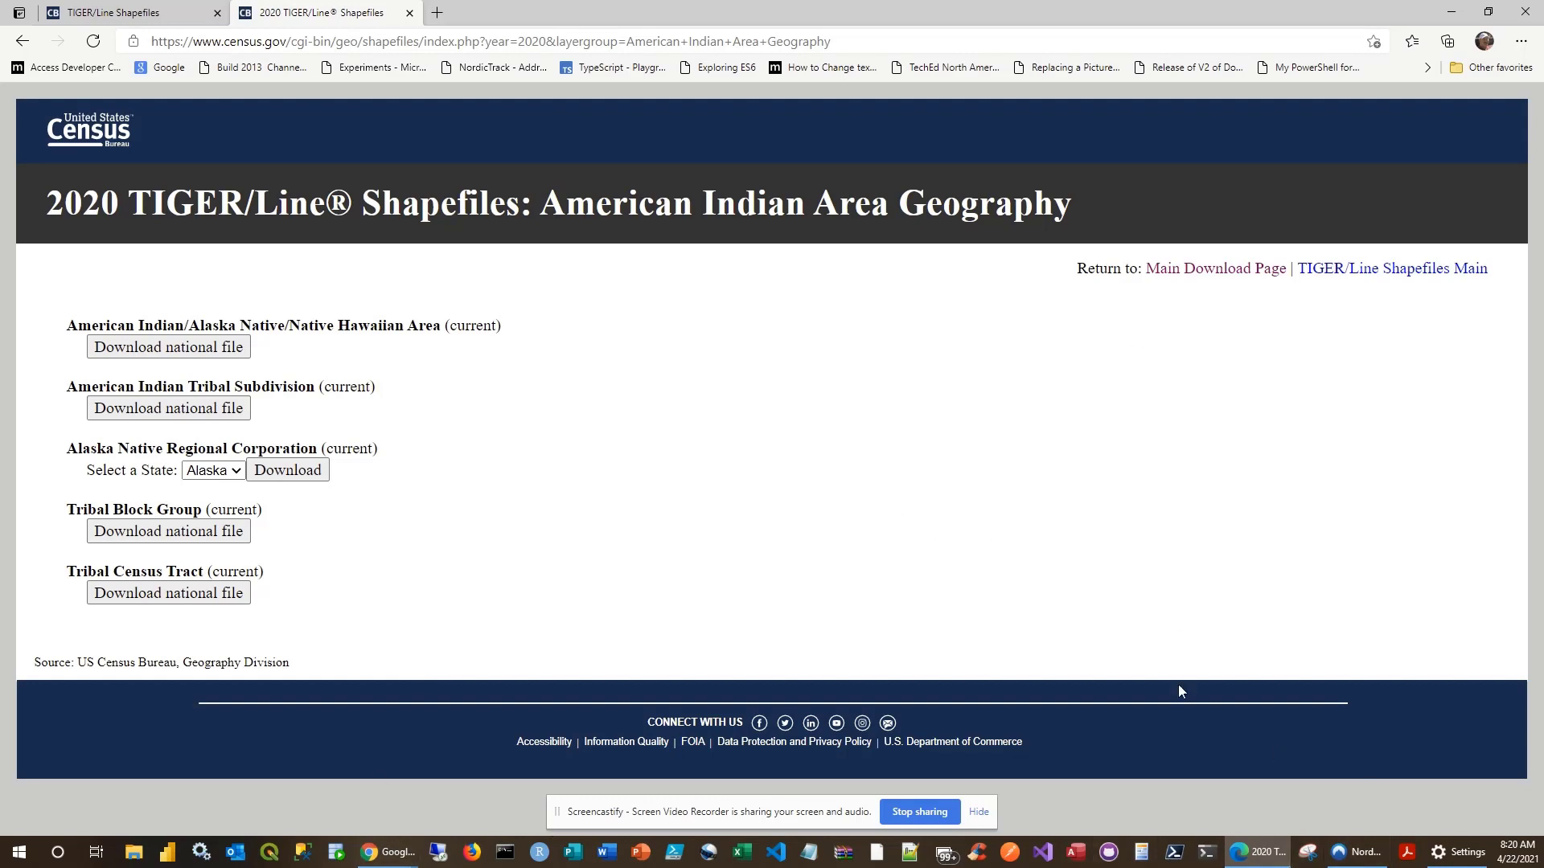
Step: Return to the TIGER/Line technical documentation page in the first tab and review its 2020 document lists
{"action": "left_click", "coordinate": [121, 13]}
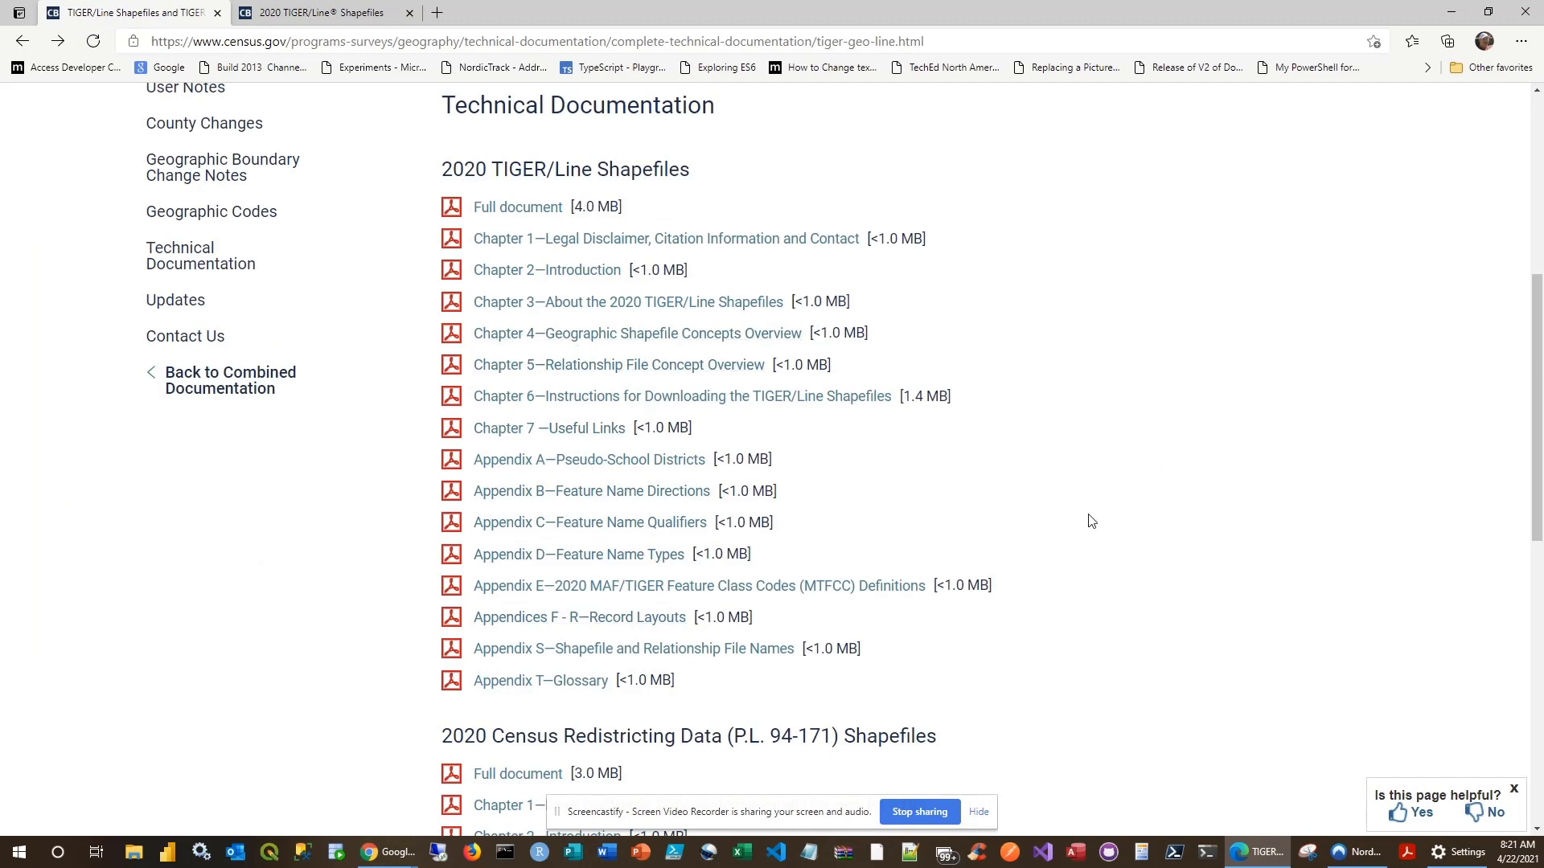
{"action": "scroll", "coordinate": [1199, 492], "scroll_direction": "down", "scroll_amount": 8}
{"action": "scroll", "coordinate": [1199, 492], "scroll_direction": "up", "scroll_amount": 5}
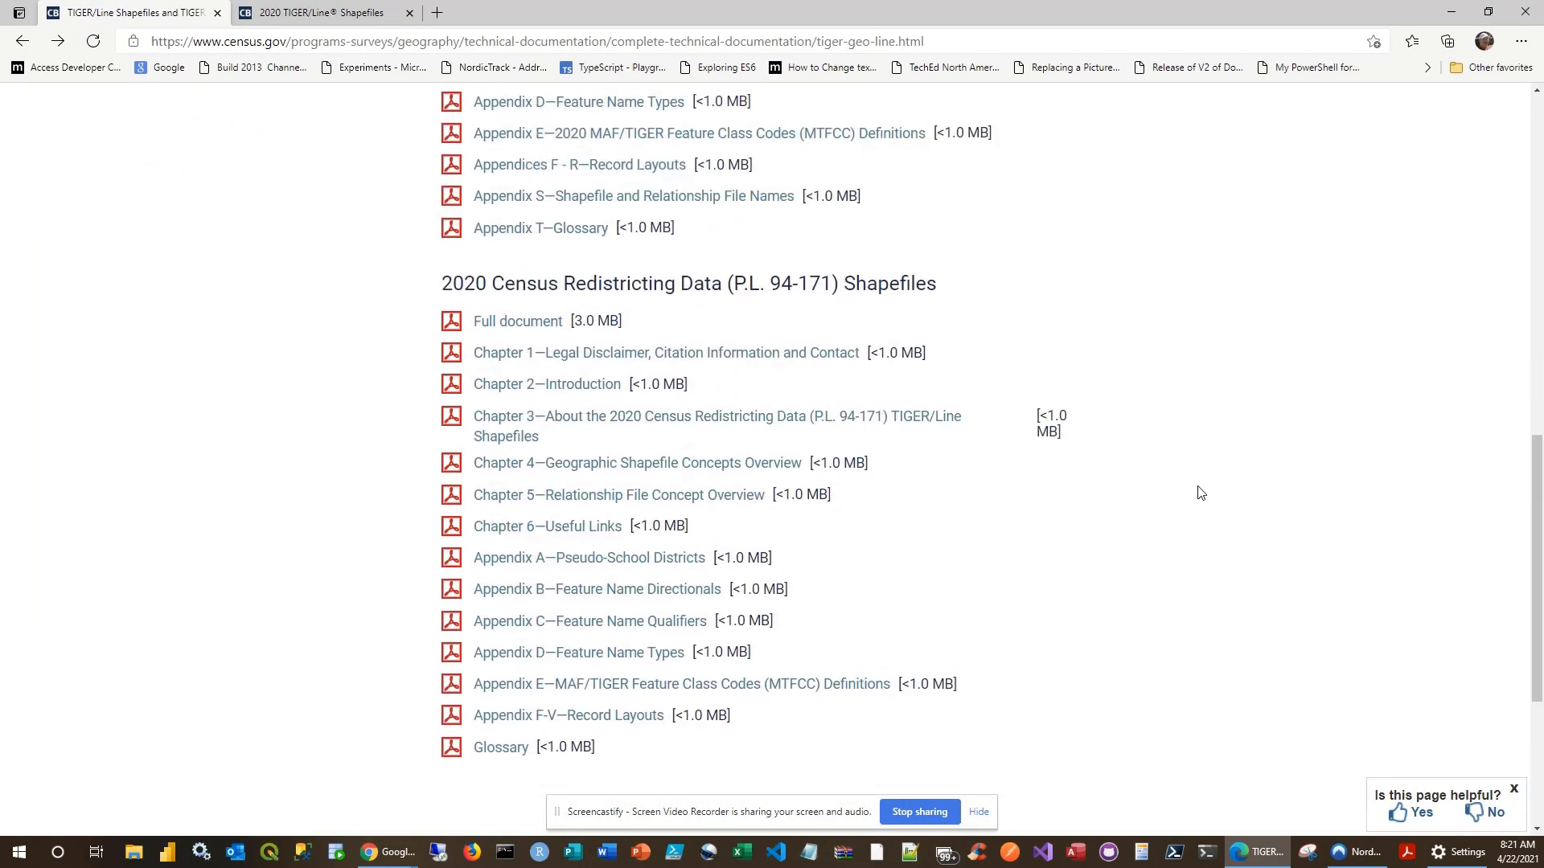
{"action": "scroll", "coordinate": [1209, 479], "scroll_direction": "up", "scroll_amount": 2}
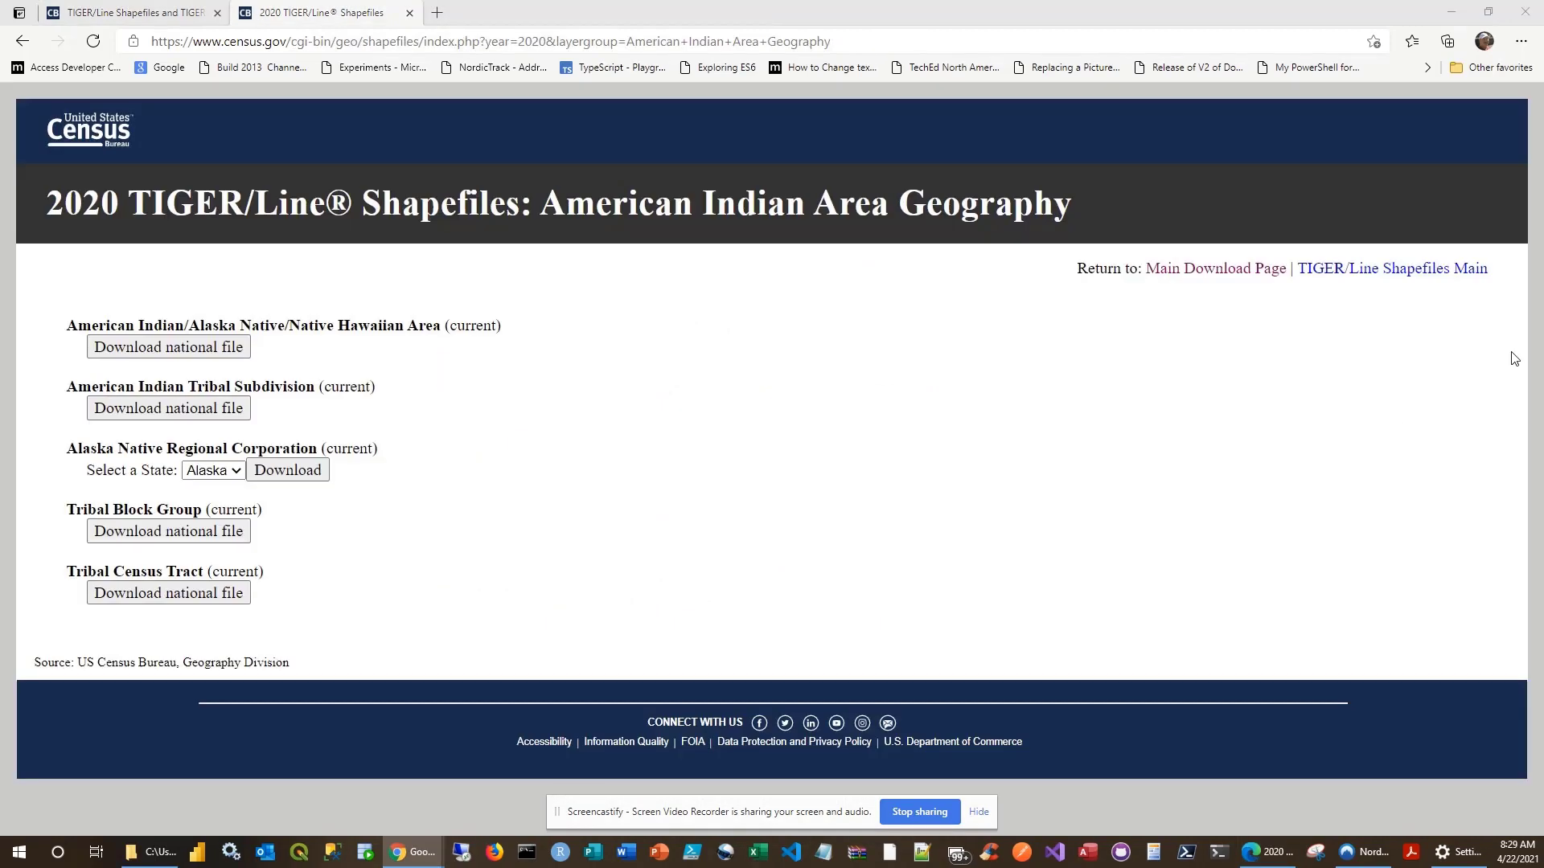
Step: Switch to the File Explorer window on the Geospatial data folder, maximize it and view the shapefile folders and ZIP archives
{"action": "left_click", "coordinate": [143, 856]}
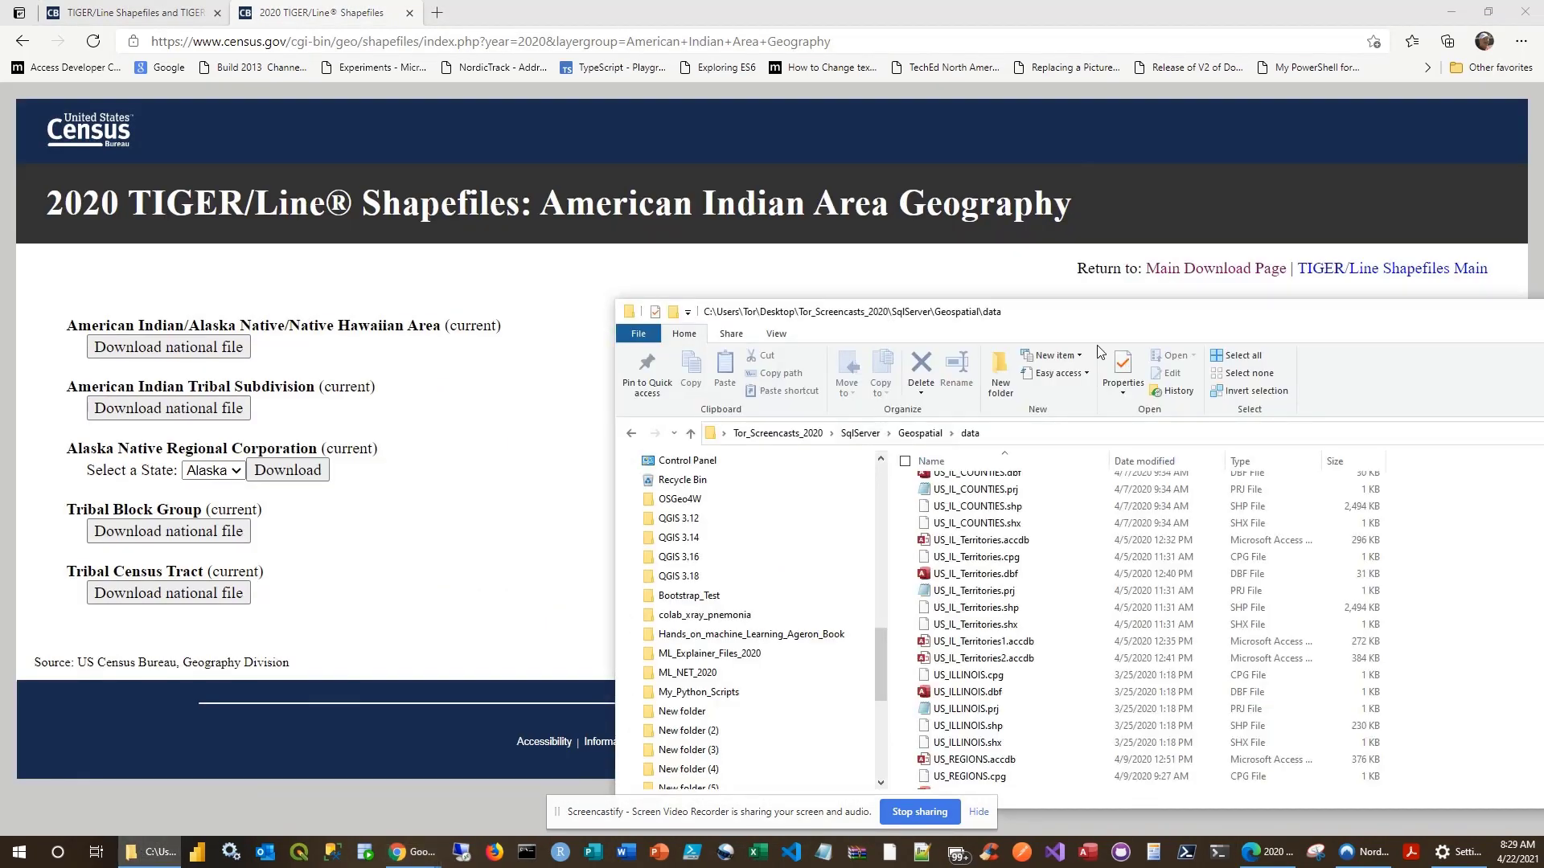
{"action": "left_click_drag", "start_coordinate": [1176, 305], "coordinate": [657, 121]}
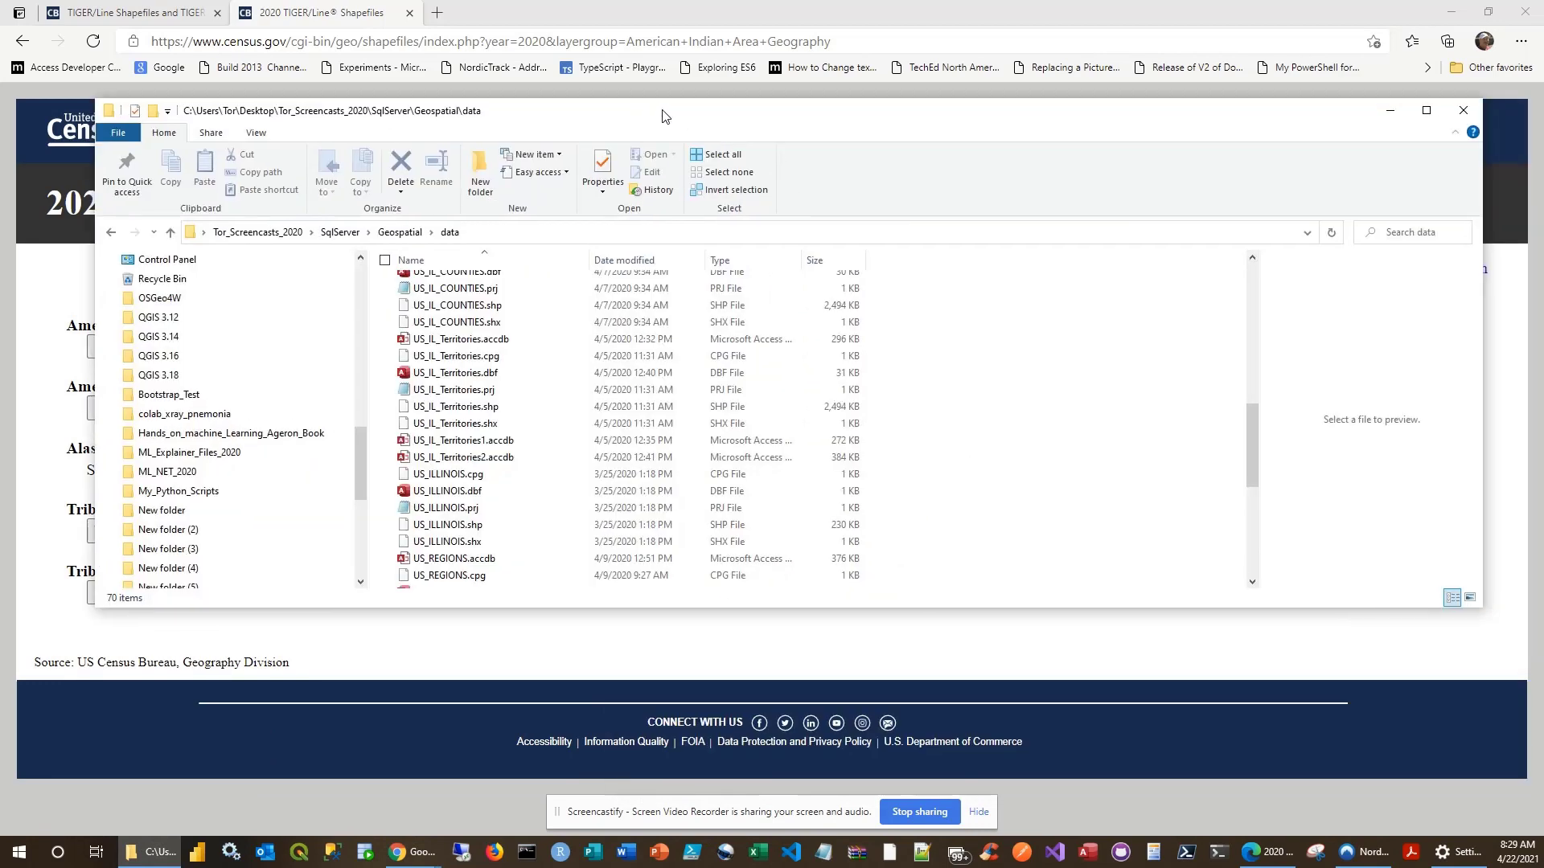
{"action": "double_click", "coordinate": [662, 117]}
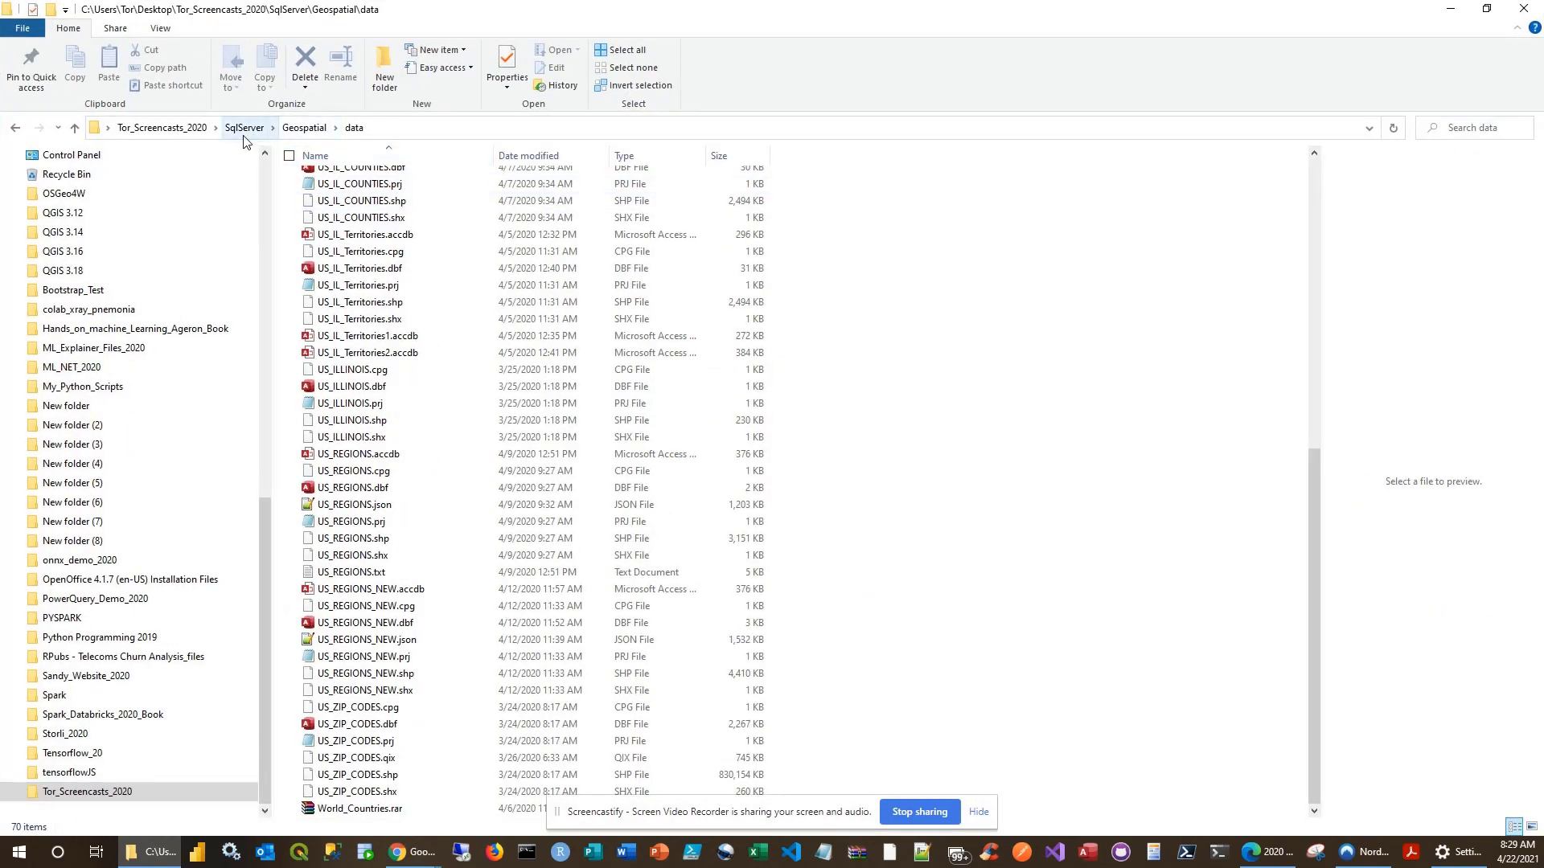
{"action": "scroll", "coordinate": [982, 462], "scroll_direction": "up", "scroll_amount": 10}
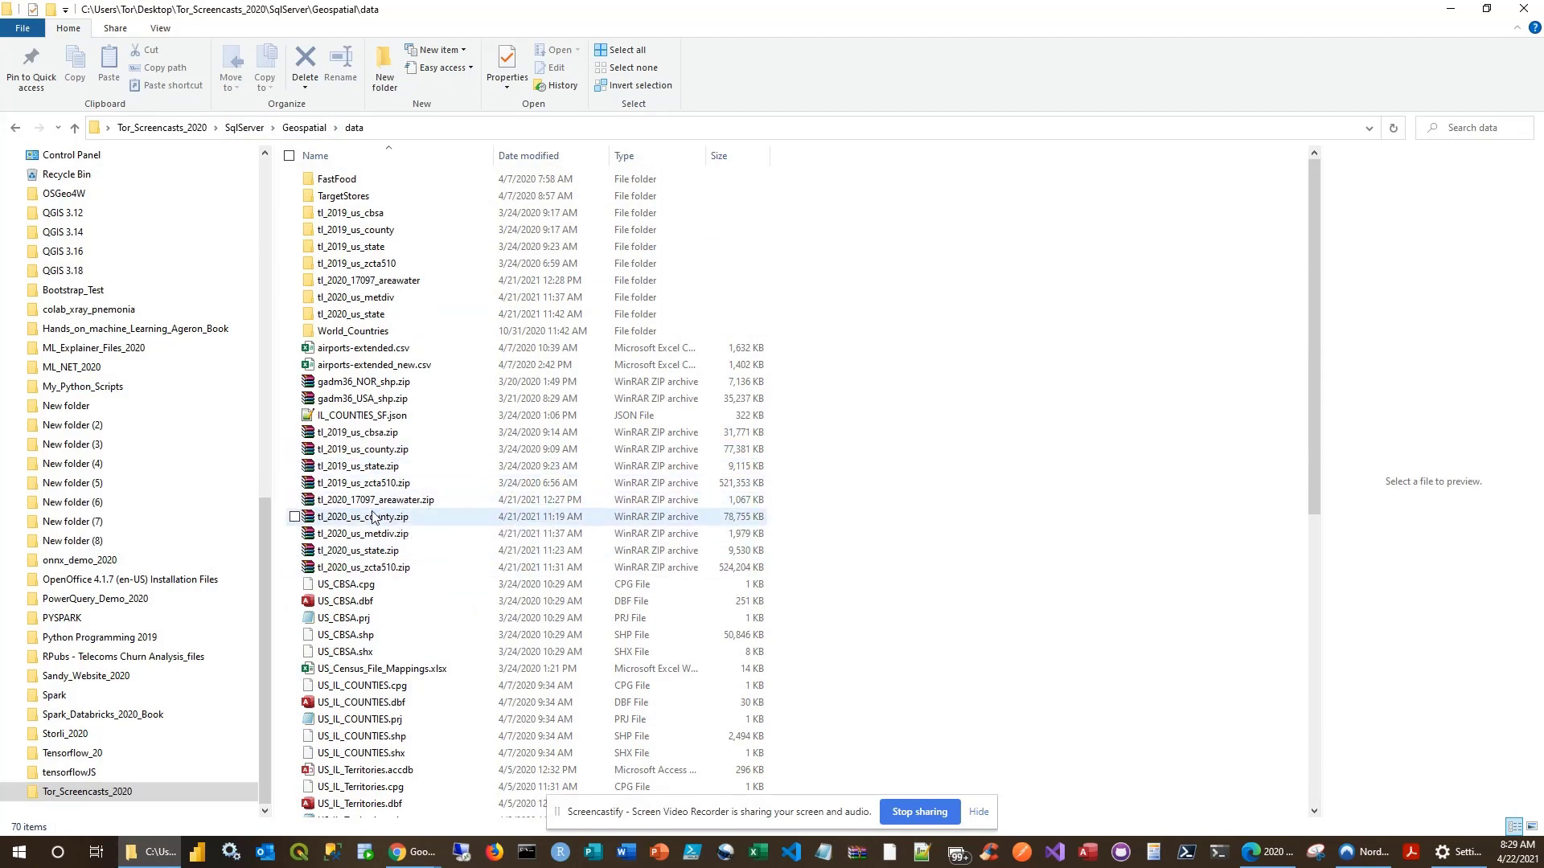
Step: Select the five tl_2020 ZIP archives: 17097_areawater, us_county, us_metdiv, us_state and us_zcta510
{"action": "left_click", "coordinate": [338, 506]}
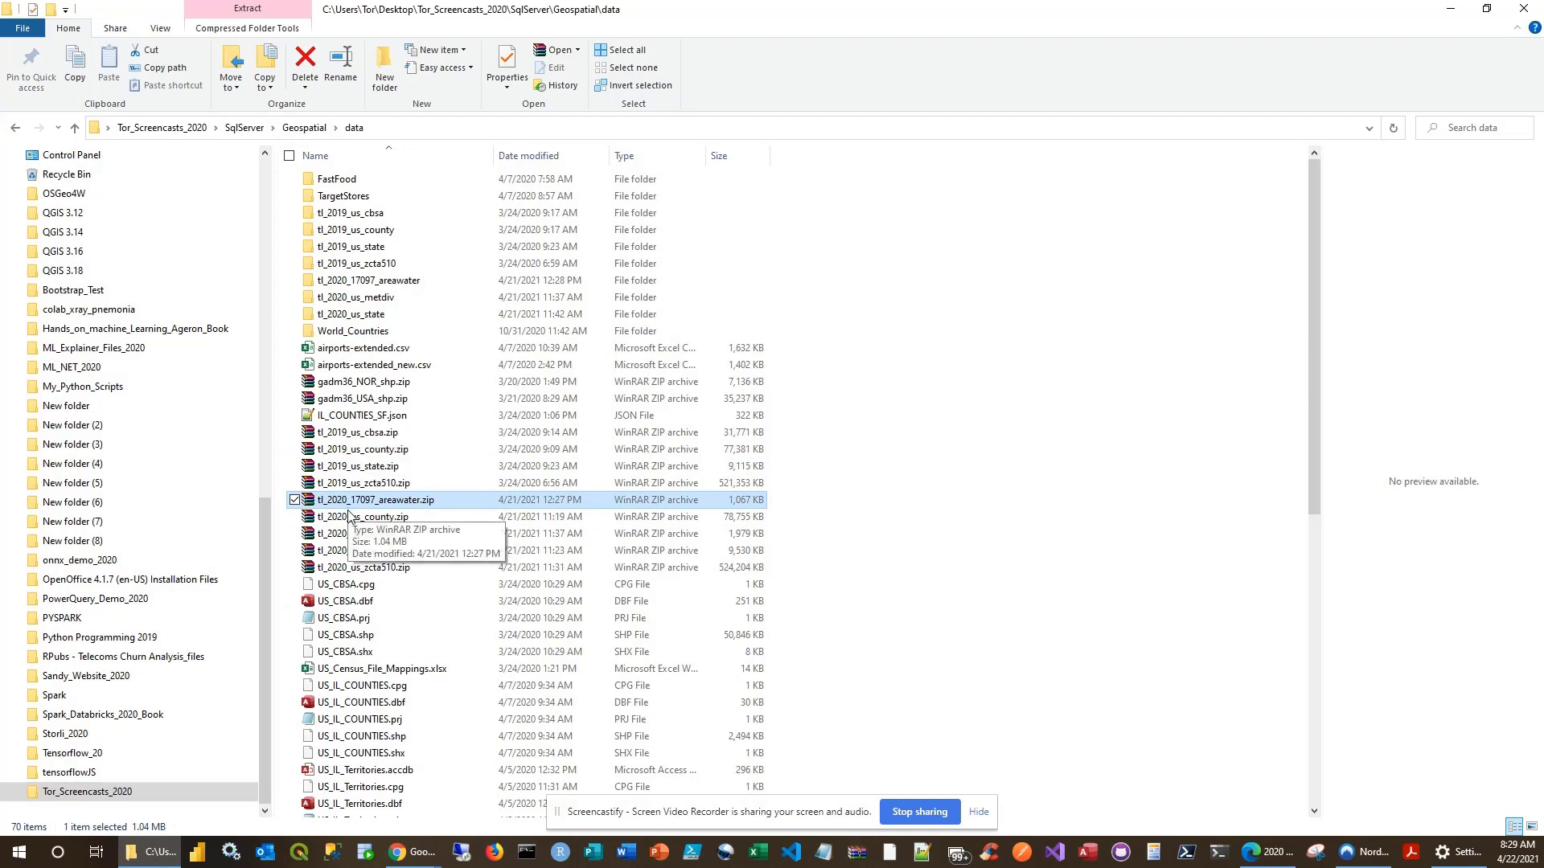
{"action": "left_click", "coordinate": [348, 568], "text": "ctrl"}
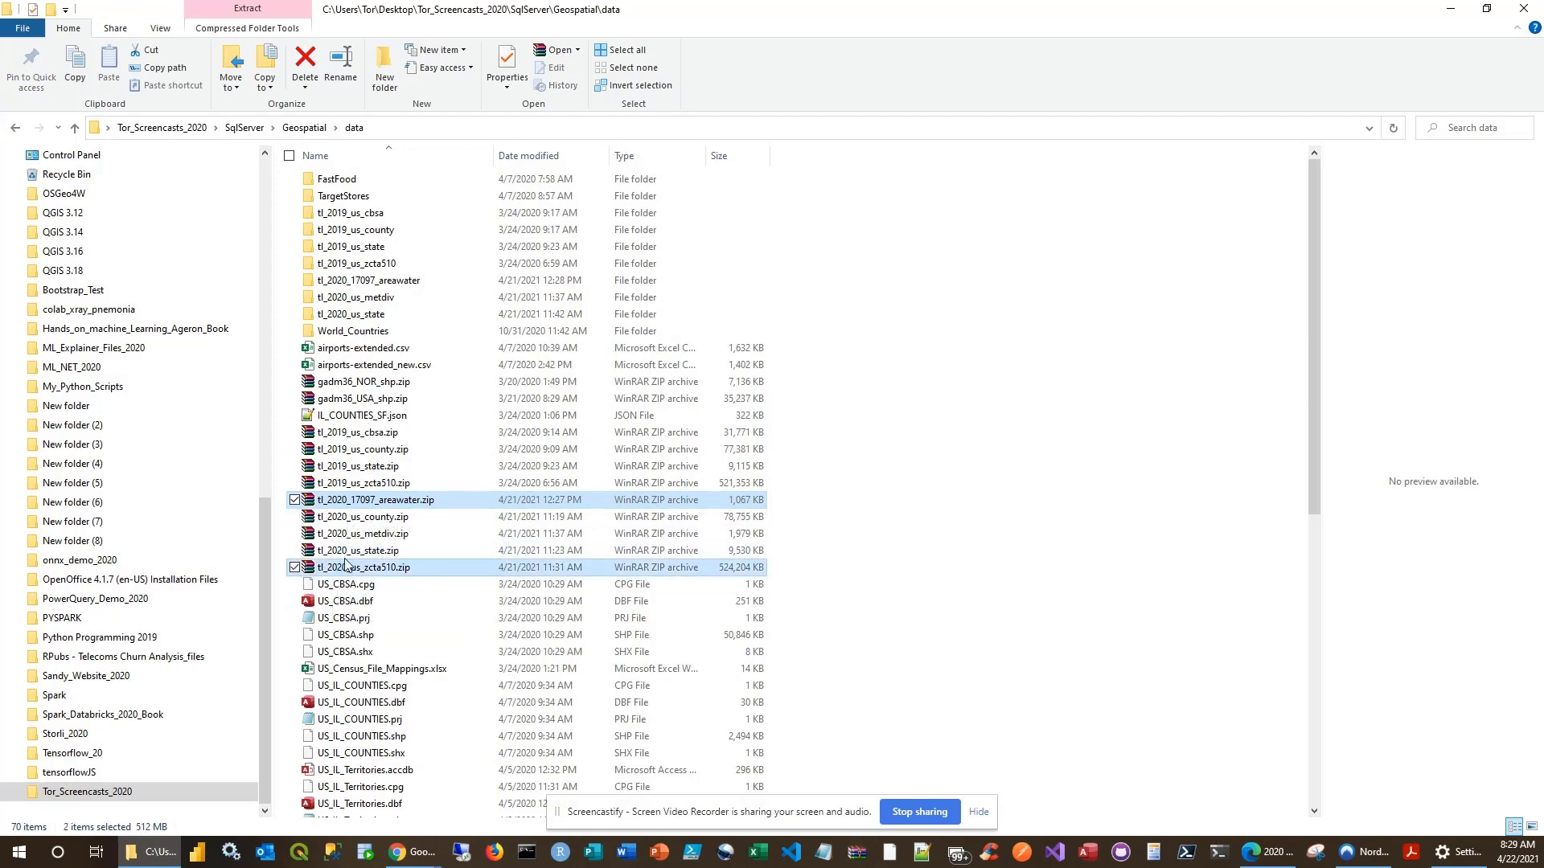
{"action": "left_click", "coordinate": [354, 551], "text": "ctrl"}
{"action": "left_click", "coordinate": [356, 534], "text": "ctrl"}
{"action": "left_click", "coordinate": [357, 517], "text": "ctrl"}
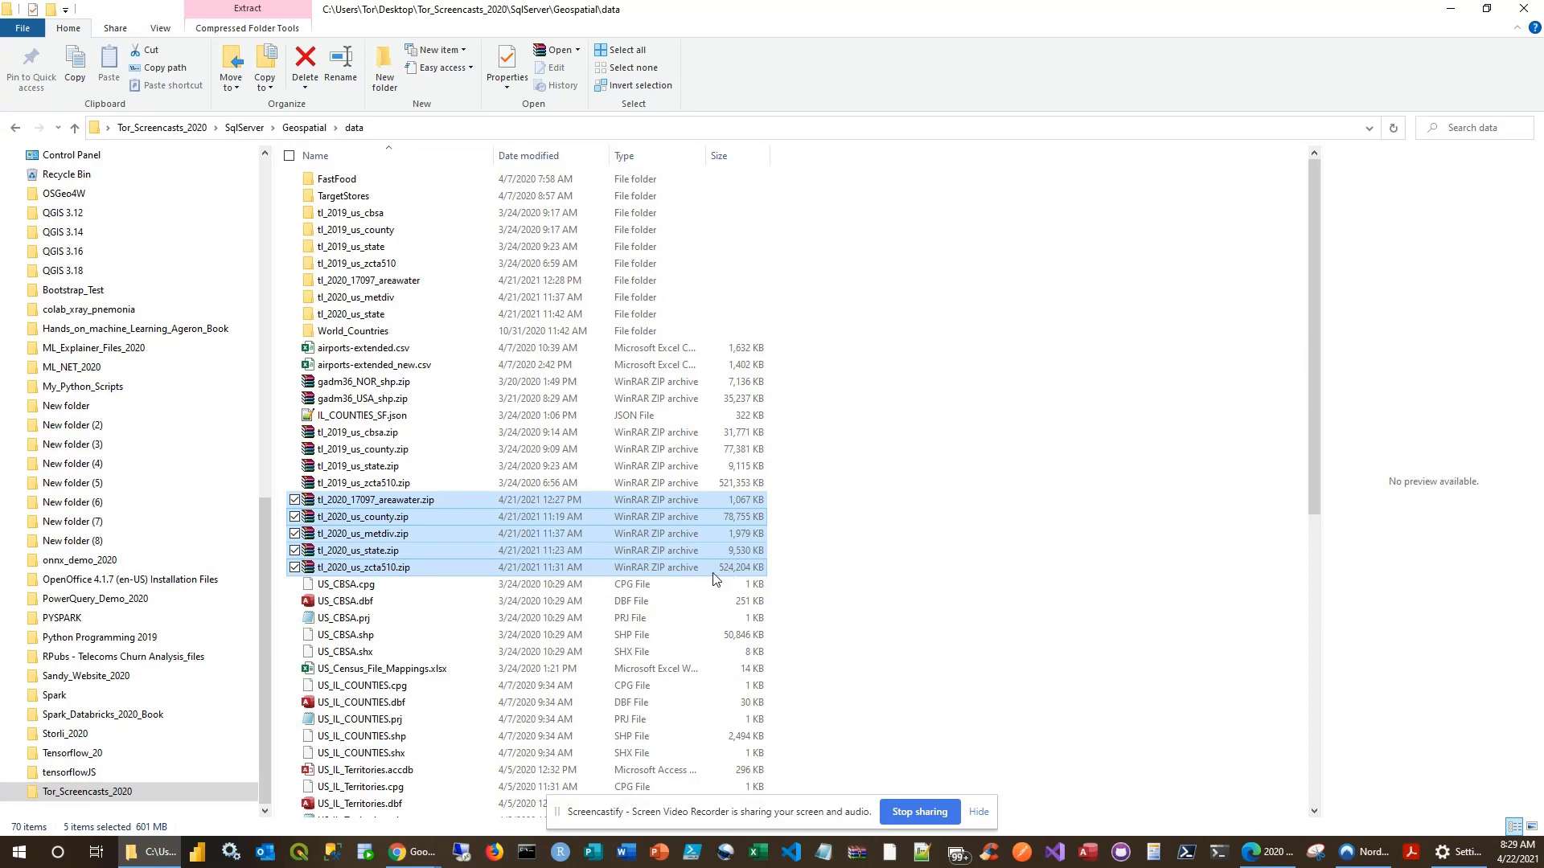
Step: Restore the File Explorer window to its smaller size, minimize it and the browser, and launch QGIS
{"action": "double_click", "coordinate": [711, 18]}
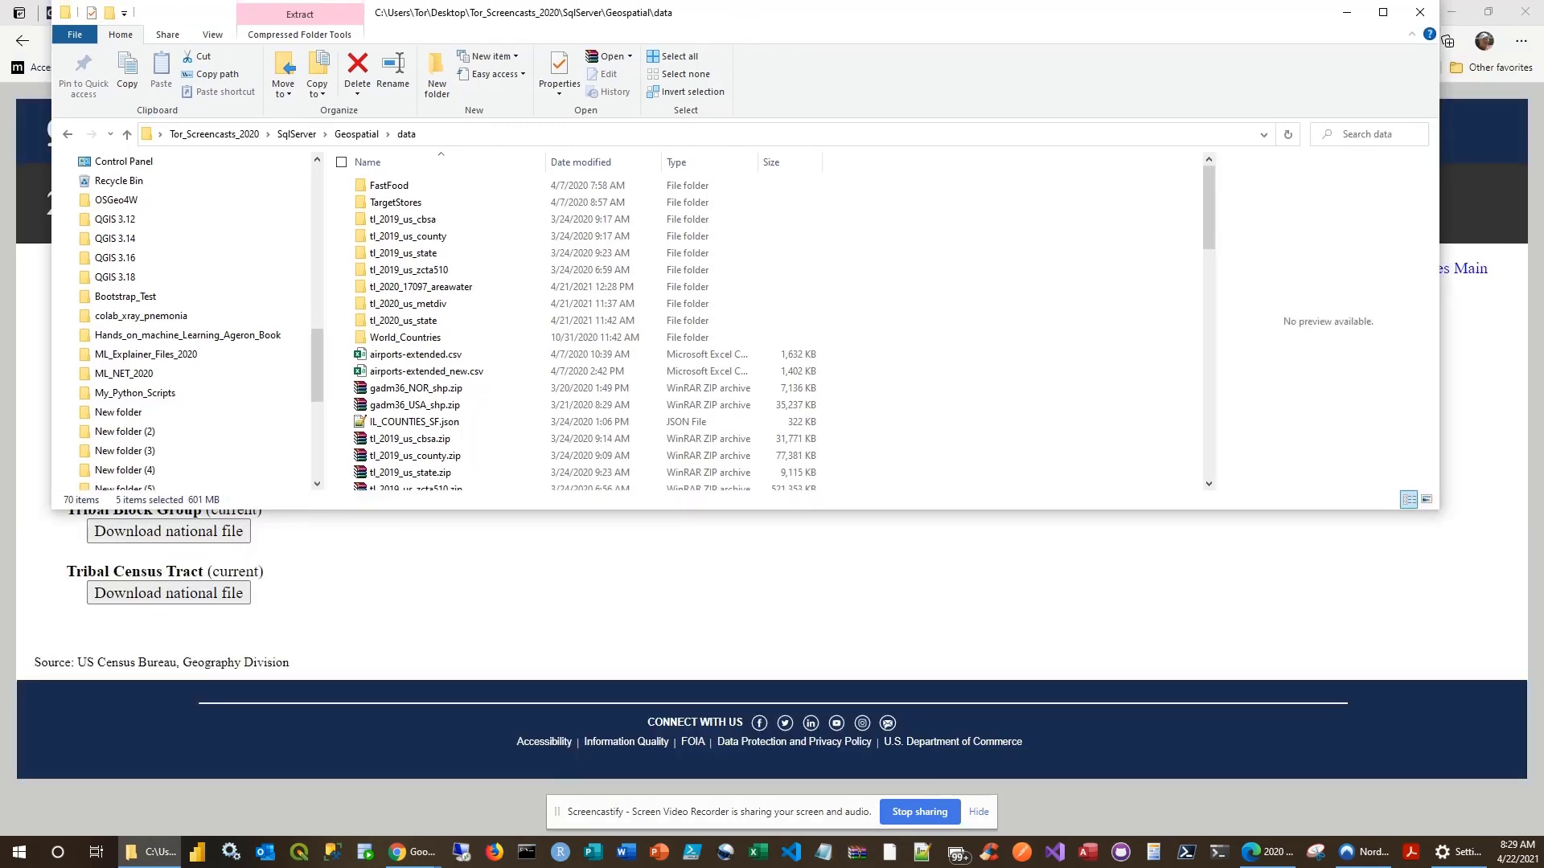
{"action": "left_click", "coordinate": [1346, 13]}
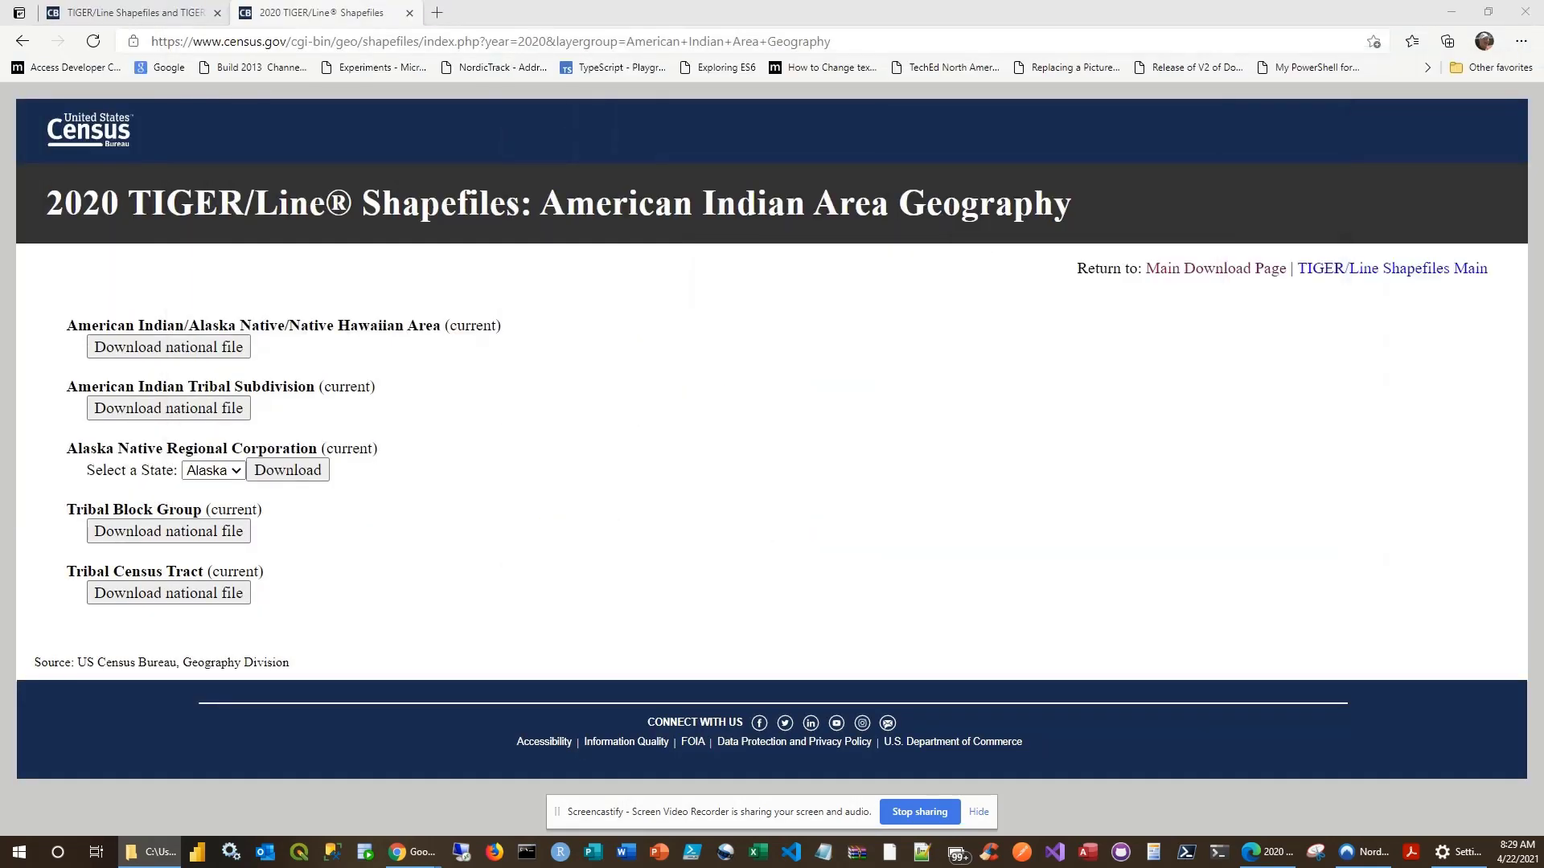
{"action": "left_click", "coordinate": [1452, 12]}
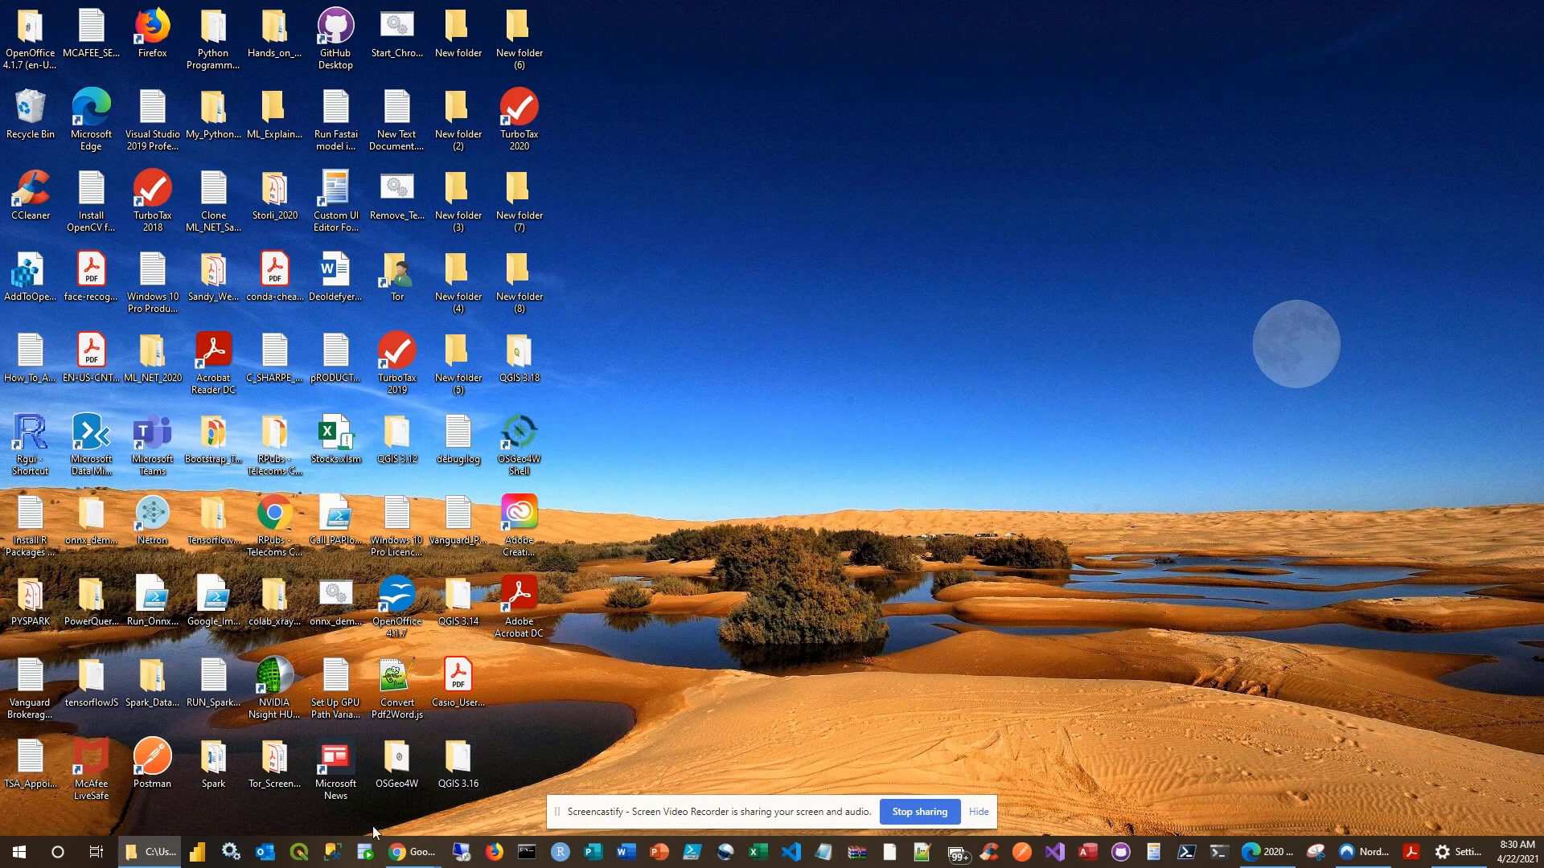
{"action": "left_click", "coordinate": [300, 852]}
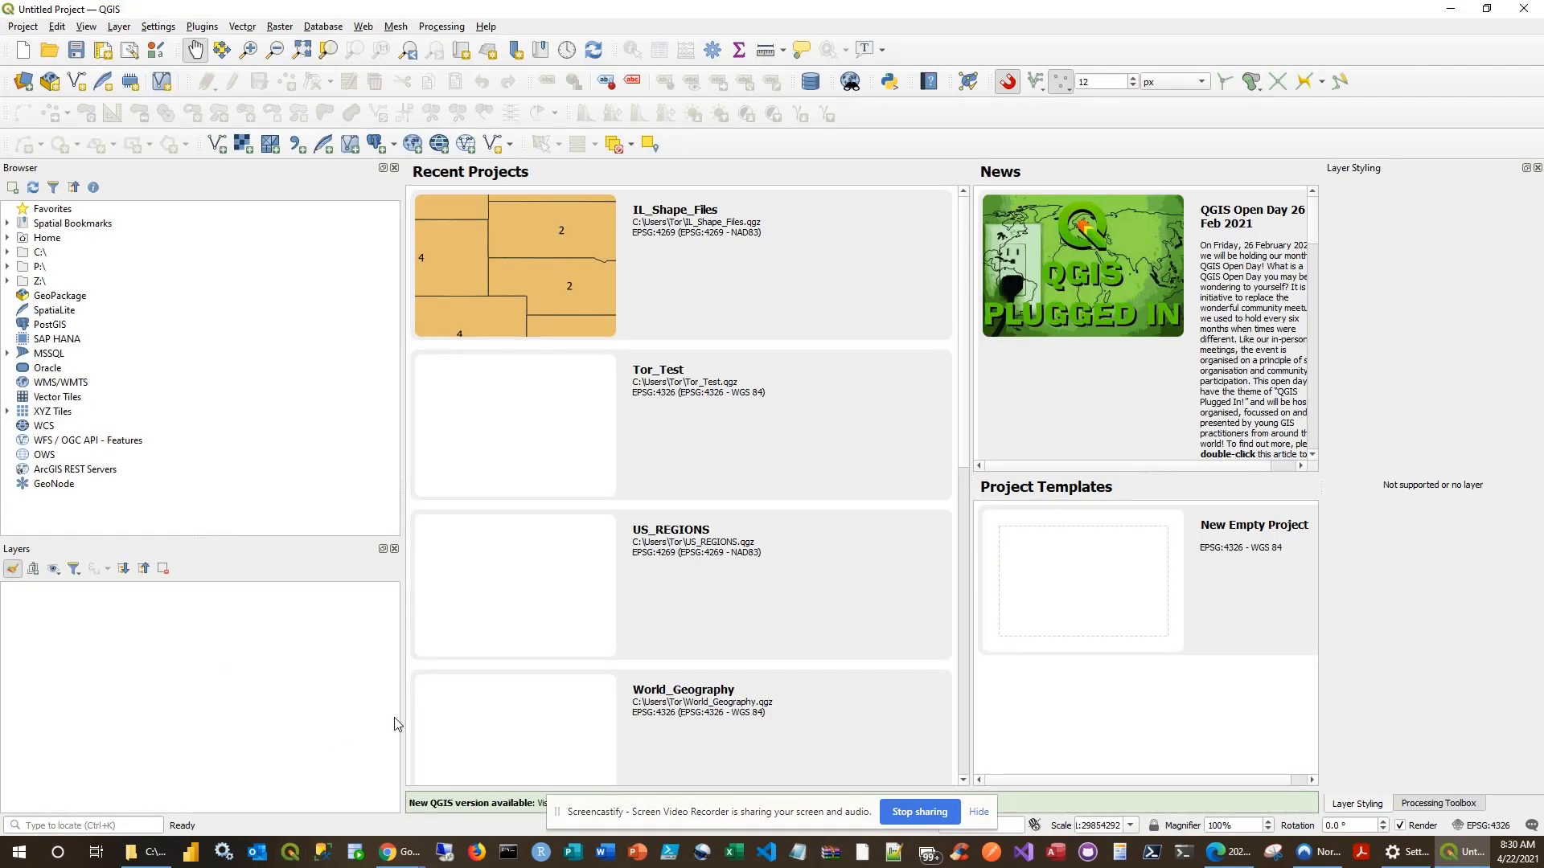
Step: Open the QGIS help contents, skim the User Guide's table of contents in the browser, and return to QGIS
{"action": "left_click", "coordinate": [486, 28]}
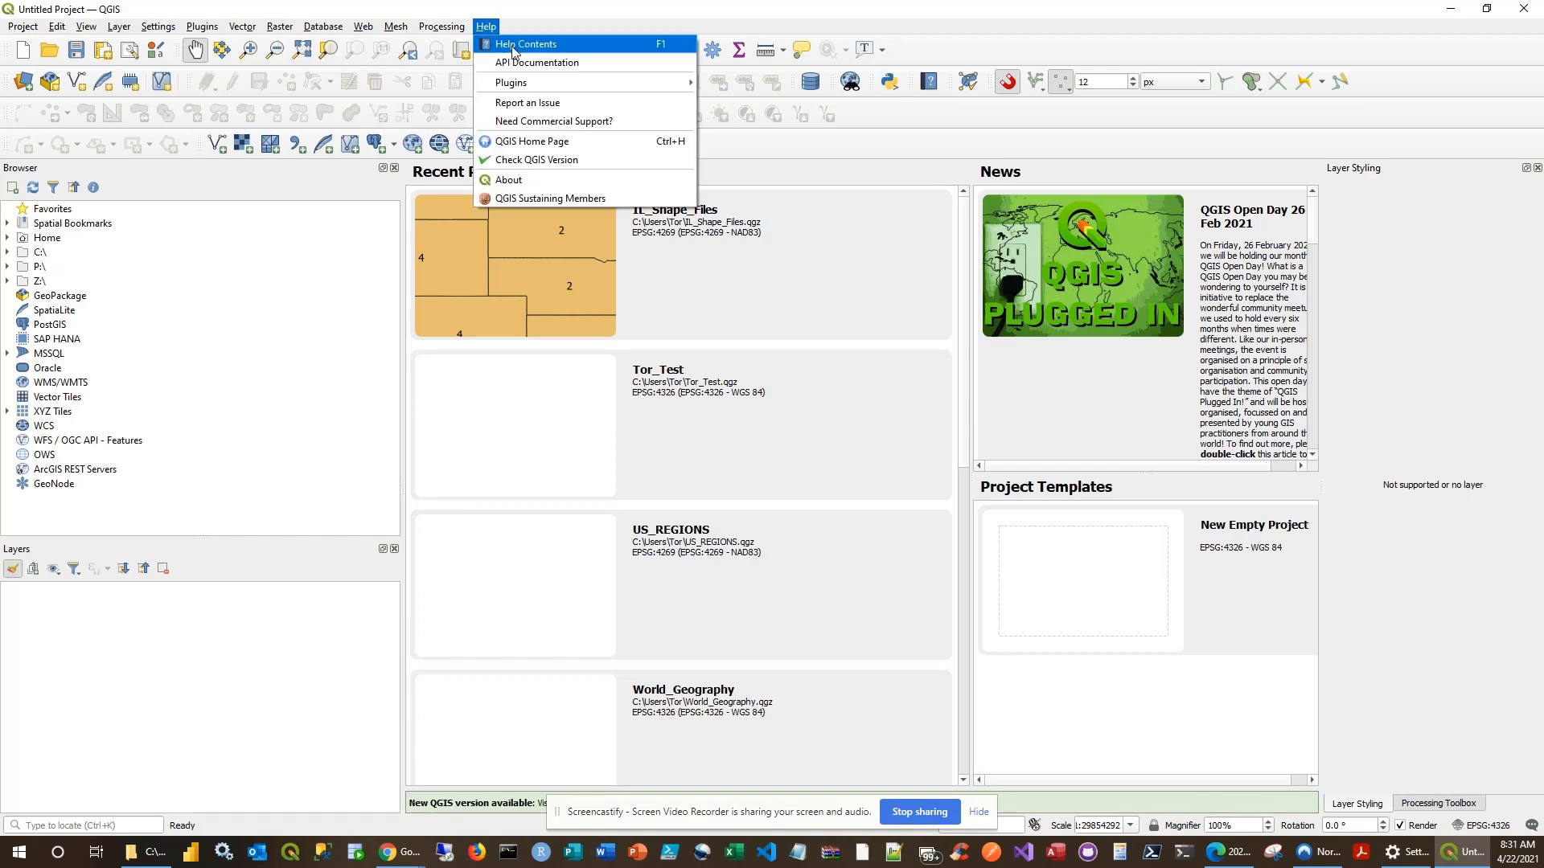
{"action": "left_click", "coordinate": [513, 50]}
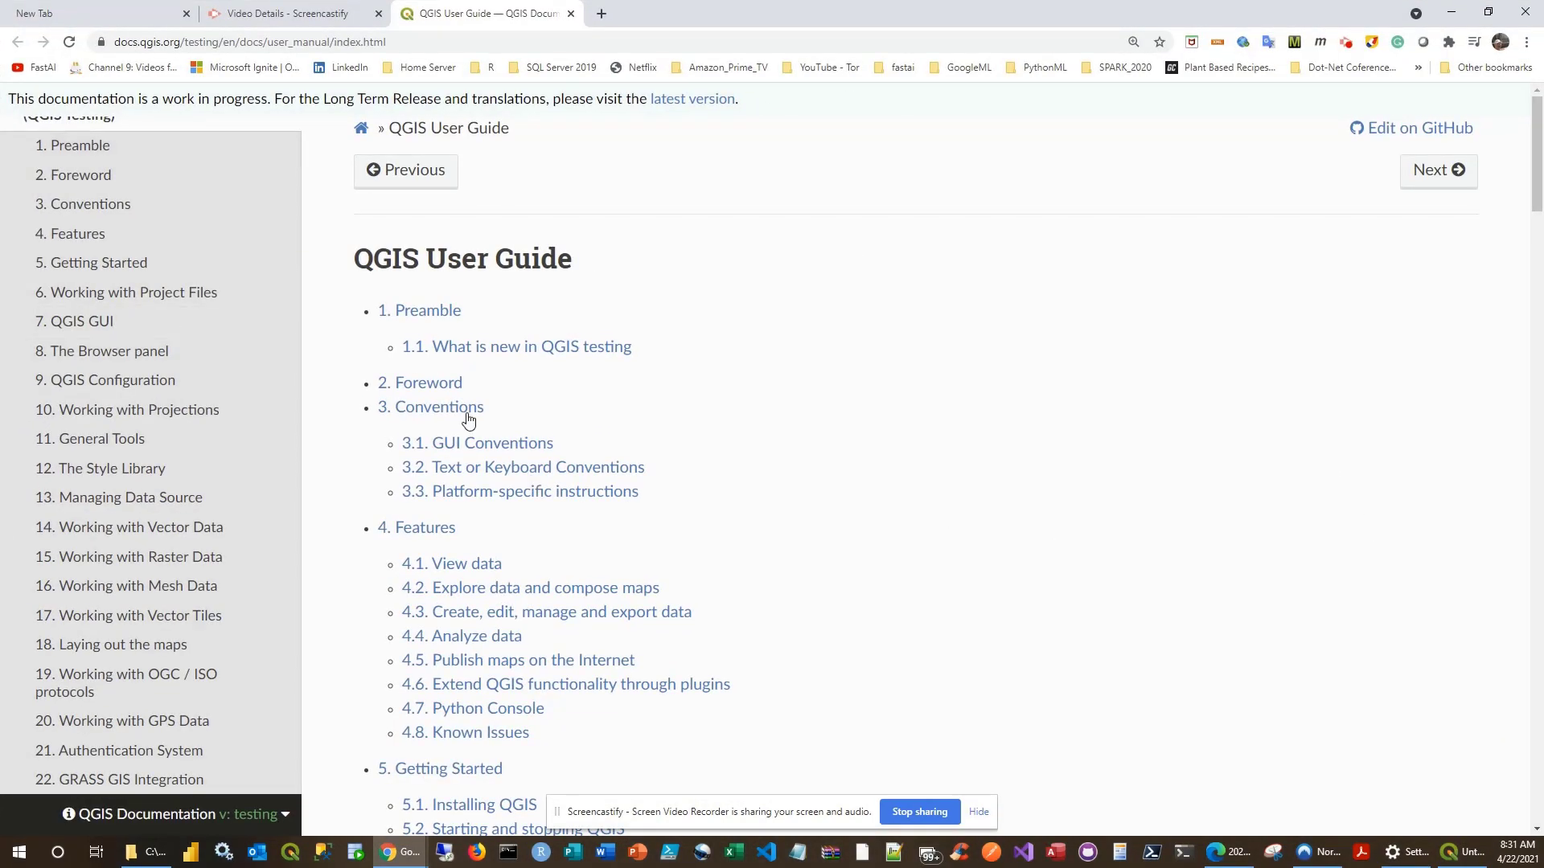
{"action": "scroll", "coordinate": [679, 561], "scroll_direction": "down", "scroll_amount": 8}
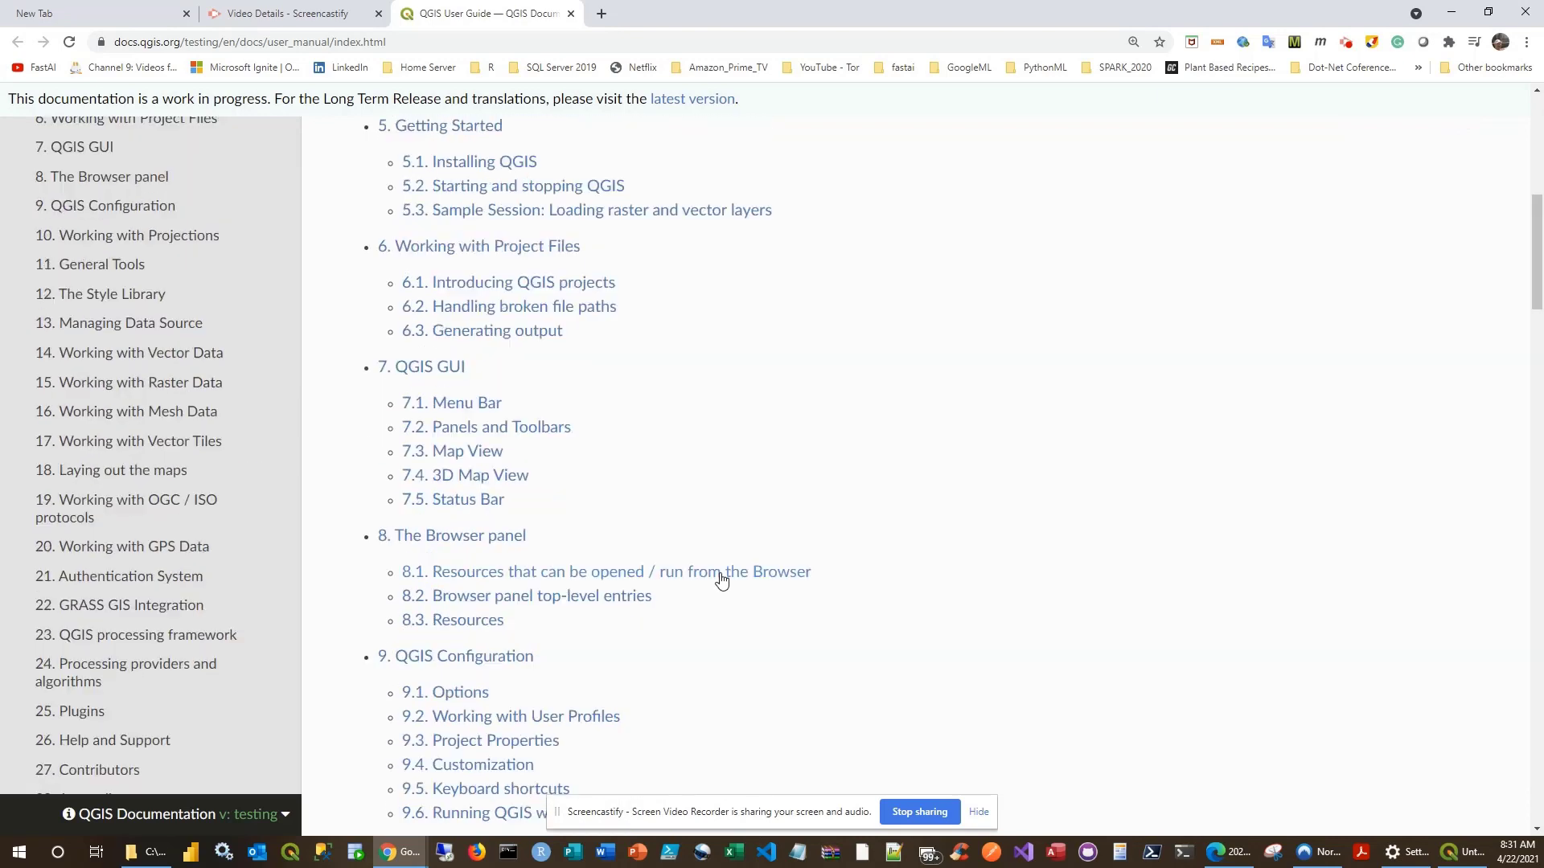
{"action": "scroll", "coordinate": [721, 579], "scroll_direction": "up", "scroll_amount": 6}
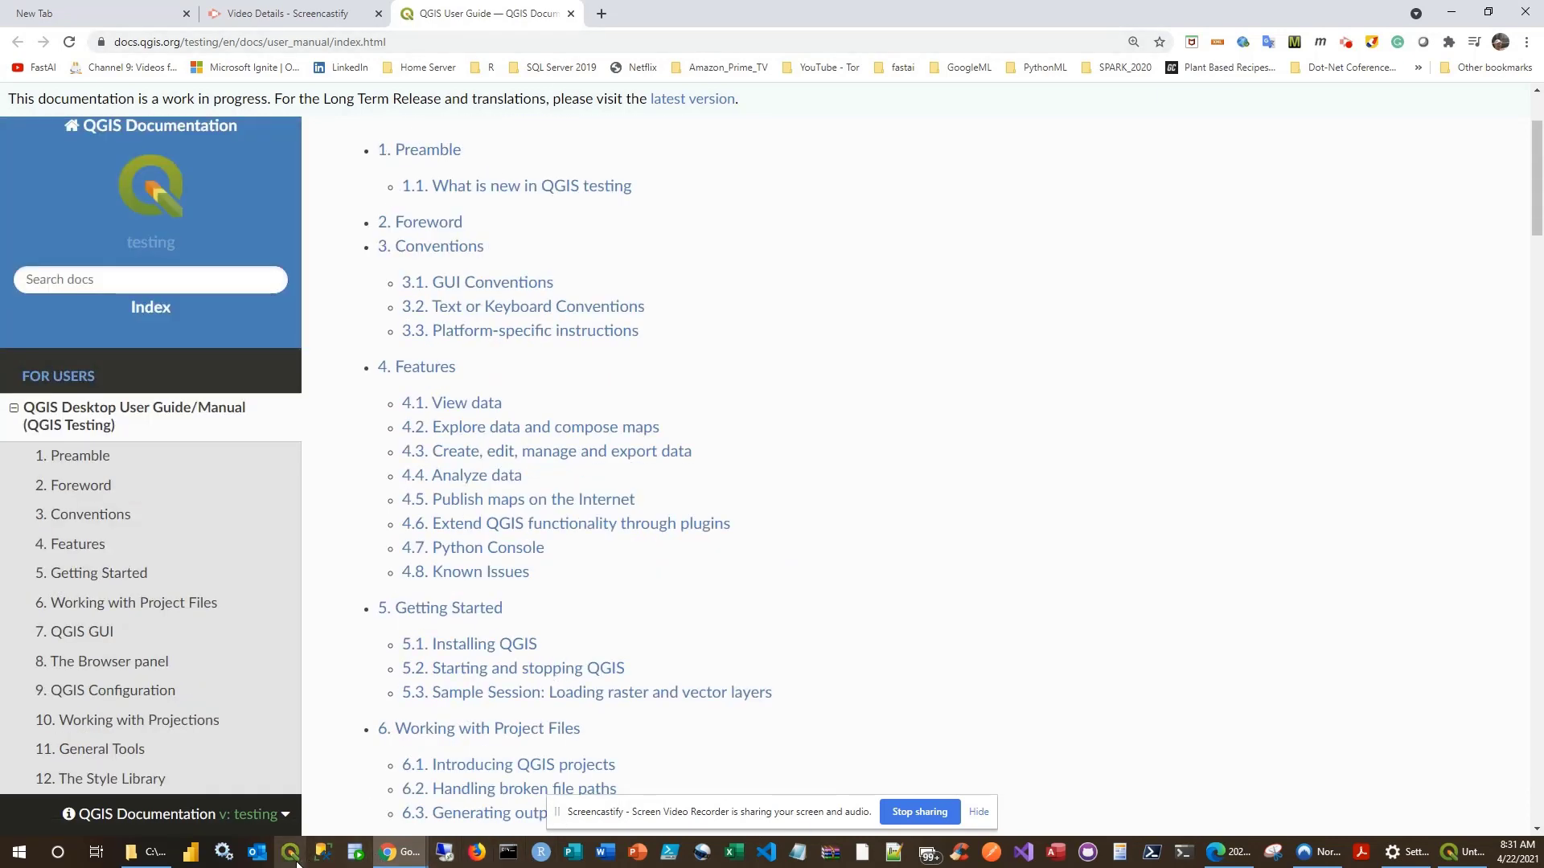
{"action": "left_click", "coordinate": [1456, 851]}
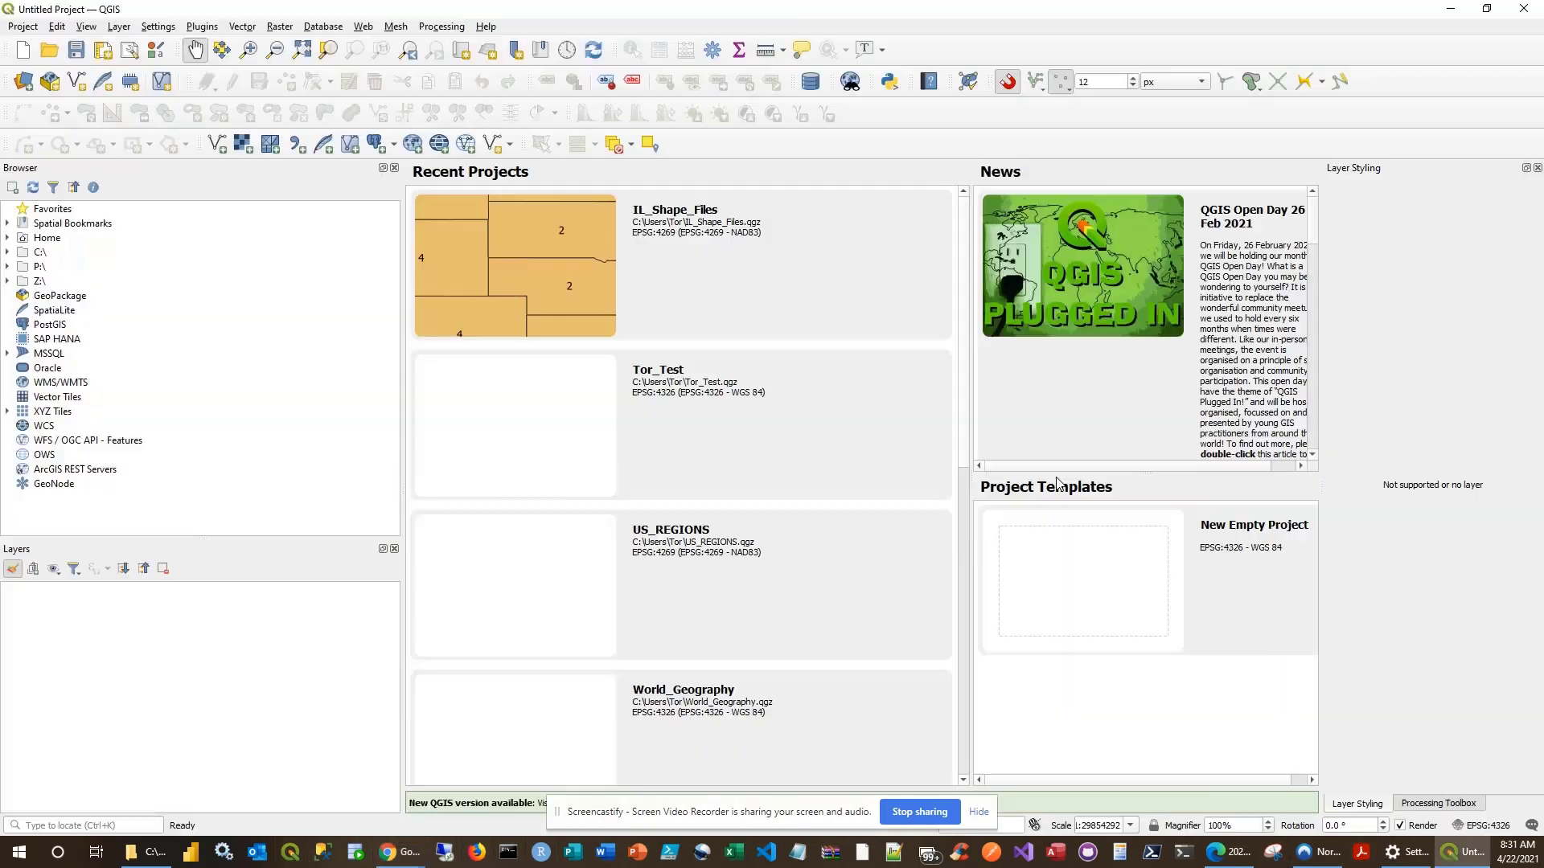
Step: Open the About QGIS information and review the version details and the list of providers and available plugins
{"action": "left_click", "coordinate": [484, 27]}
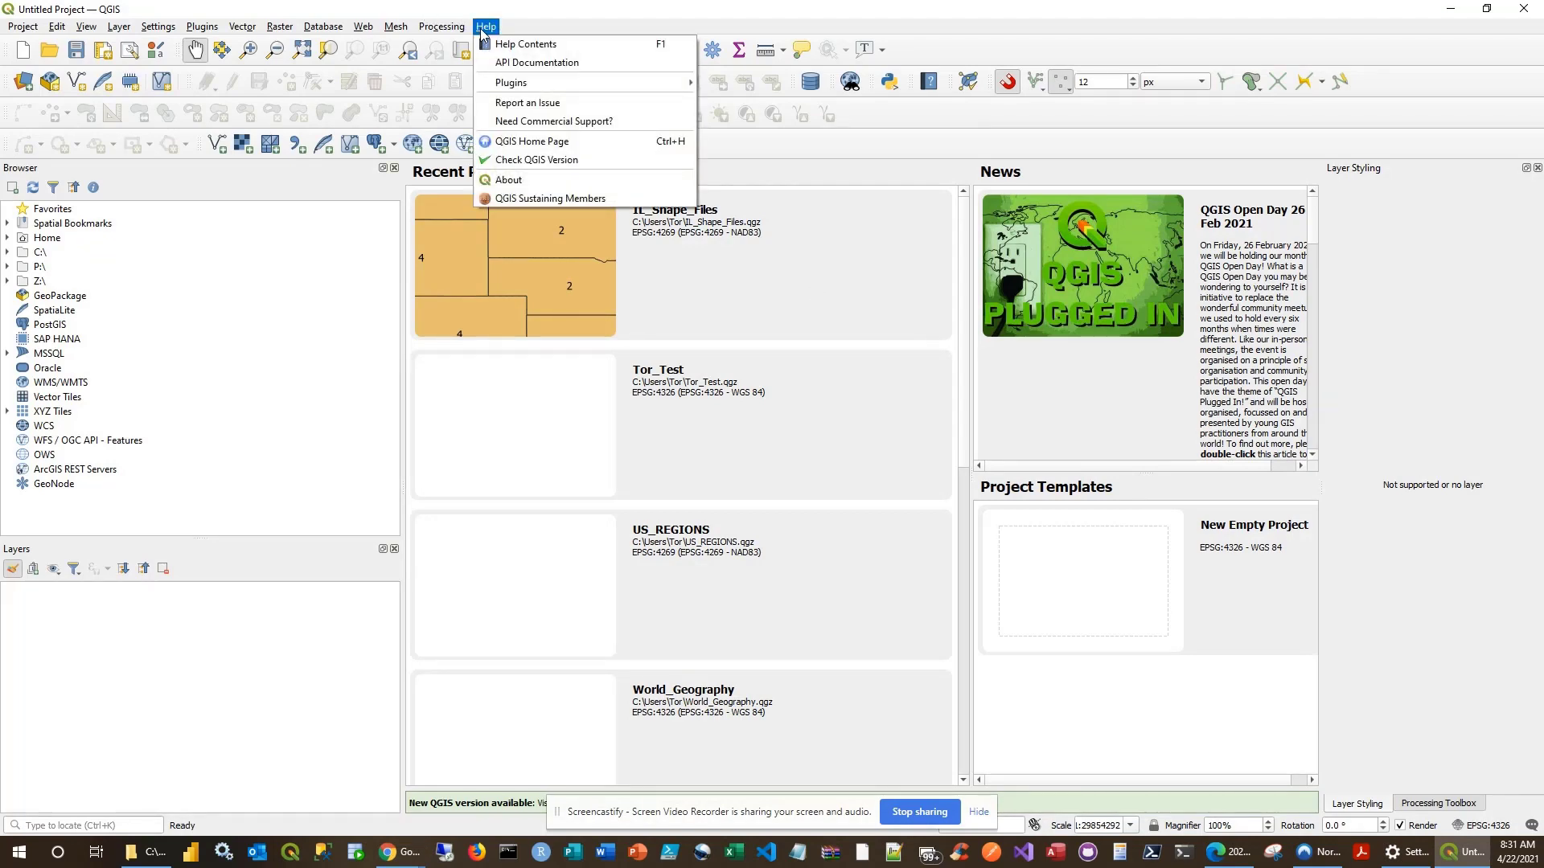
{"action": "left_click", "coordinate": [521, 180]}
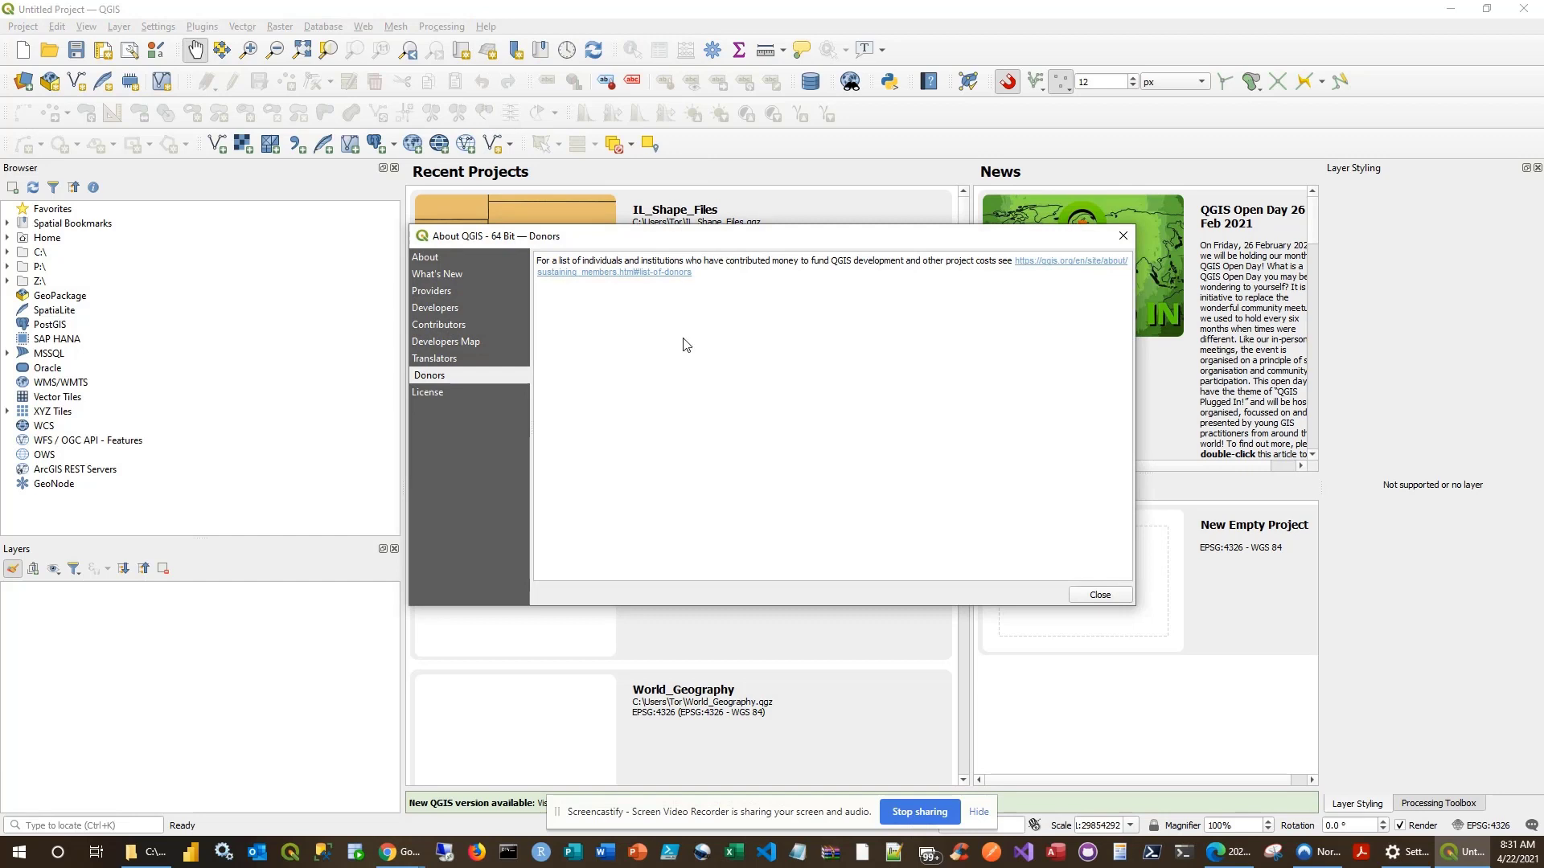
{"action": "left_click", "coordinate": [431, 259]}
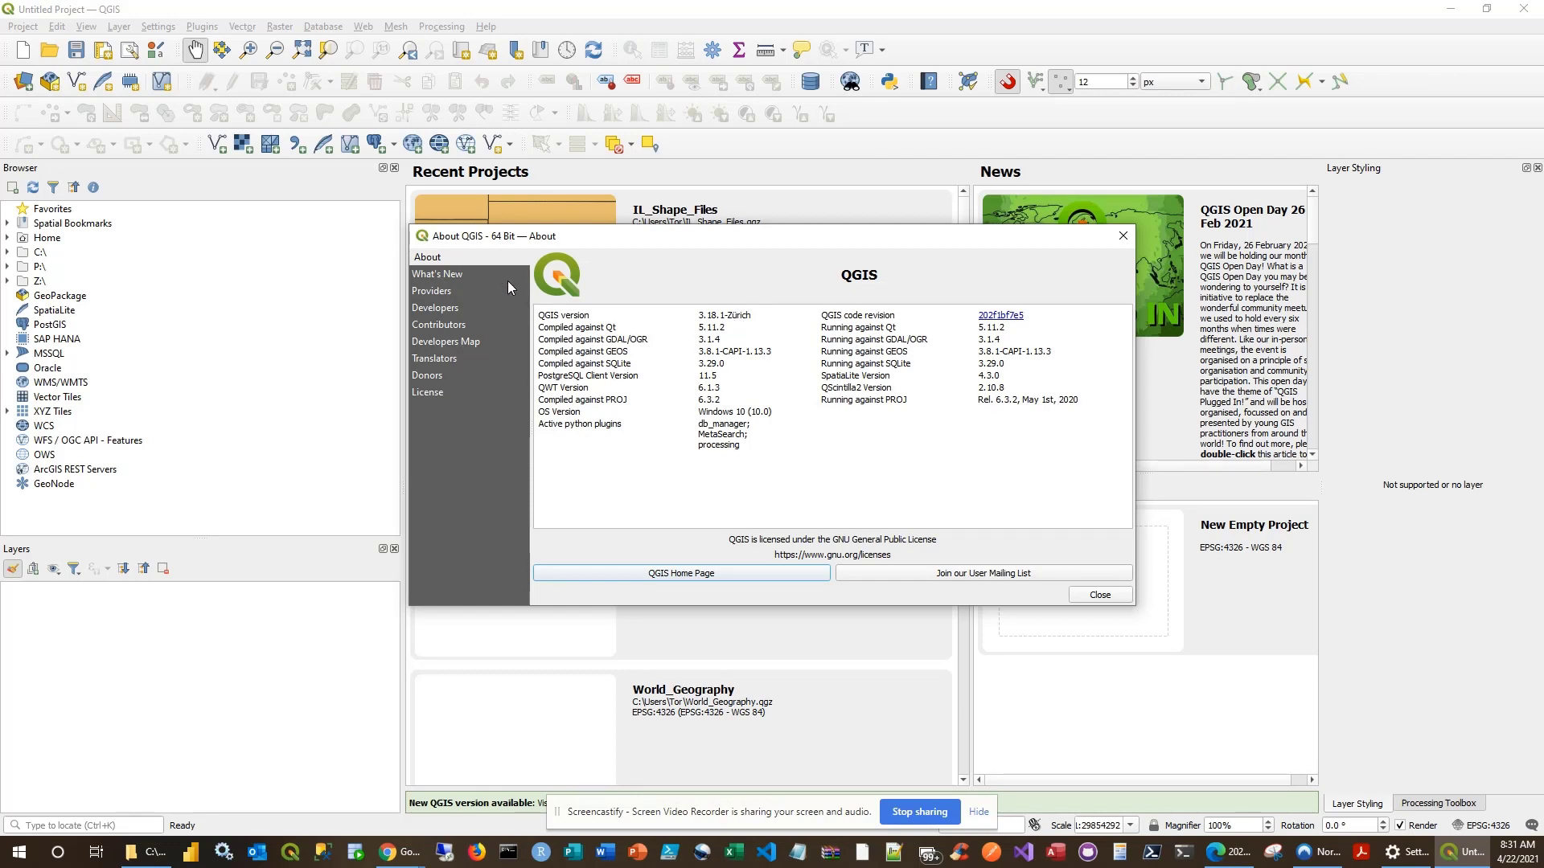
{"action": "left_click", "coordinate": [437, 291]}
{"action": "scroll", "coordinate": [843, 393], "scroll_direction": "down", "scroll_amount": 15}
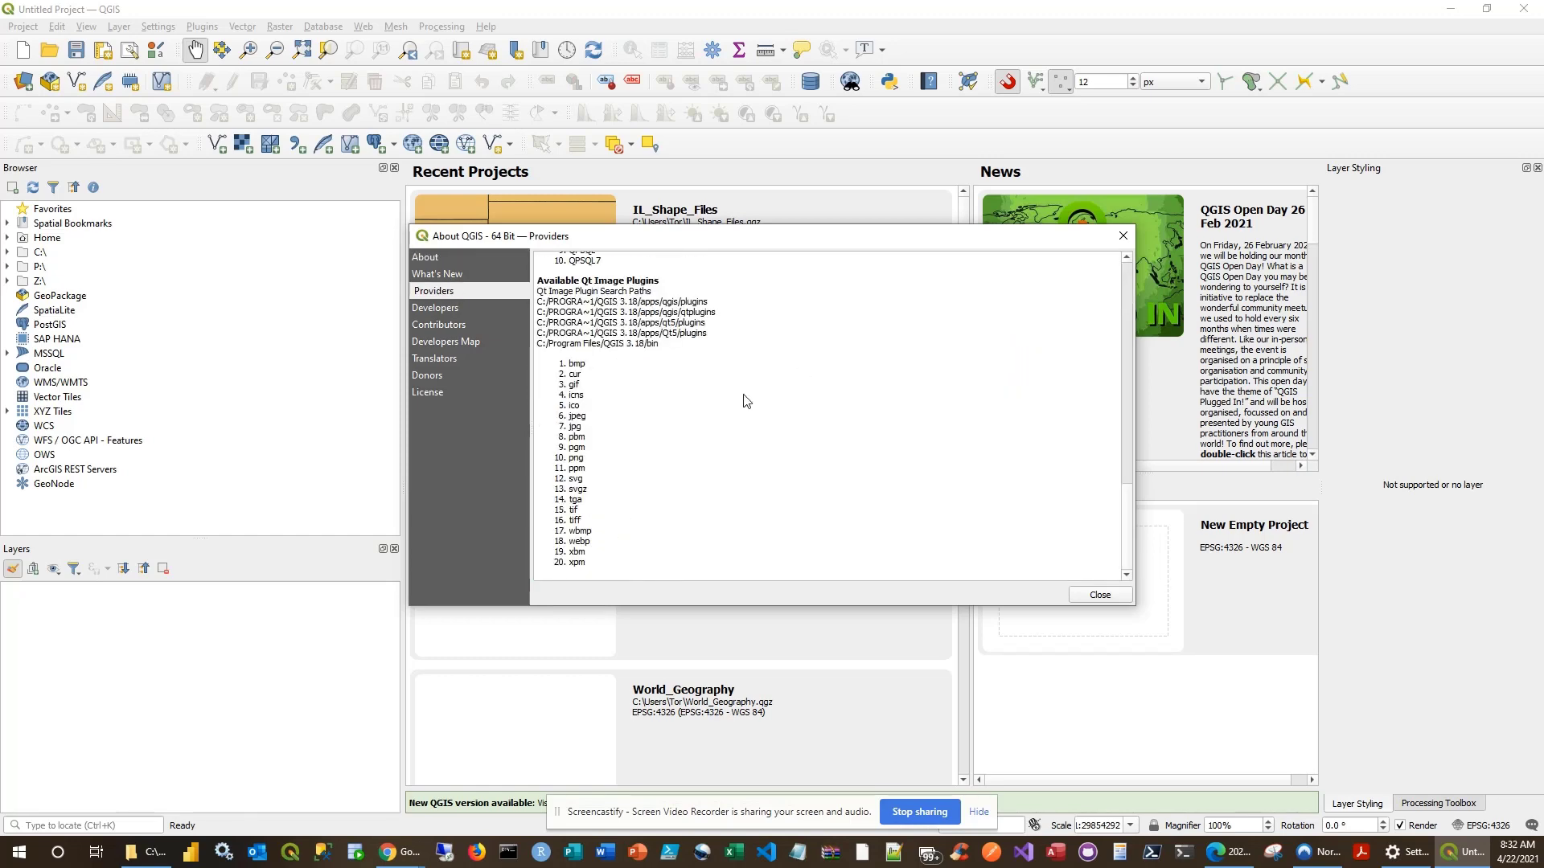
{"action": "scroll", "coordinate": [807, 401], "scroll_direction": "up", "scroll_amount": 4}
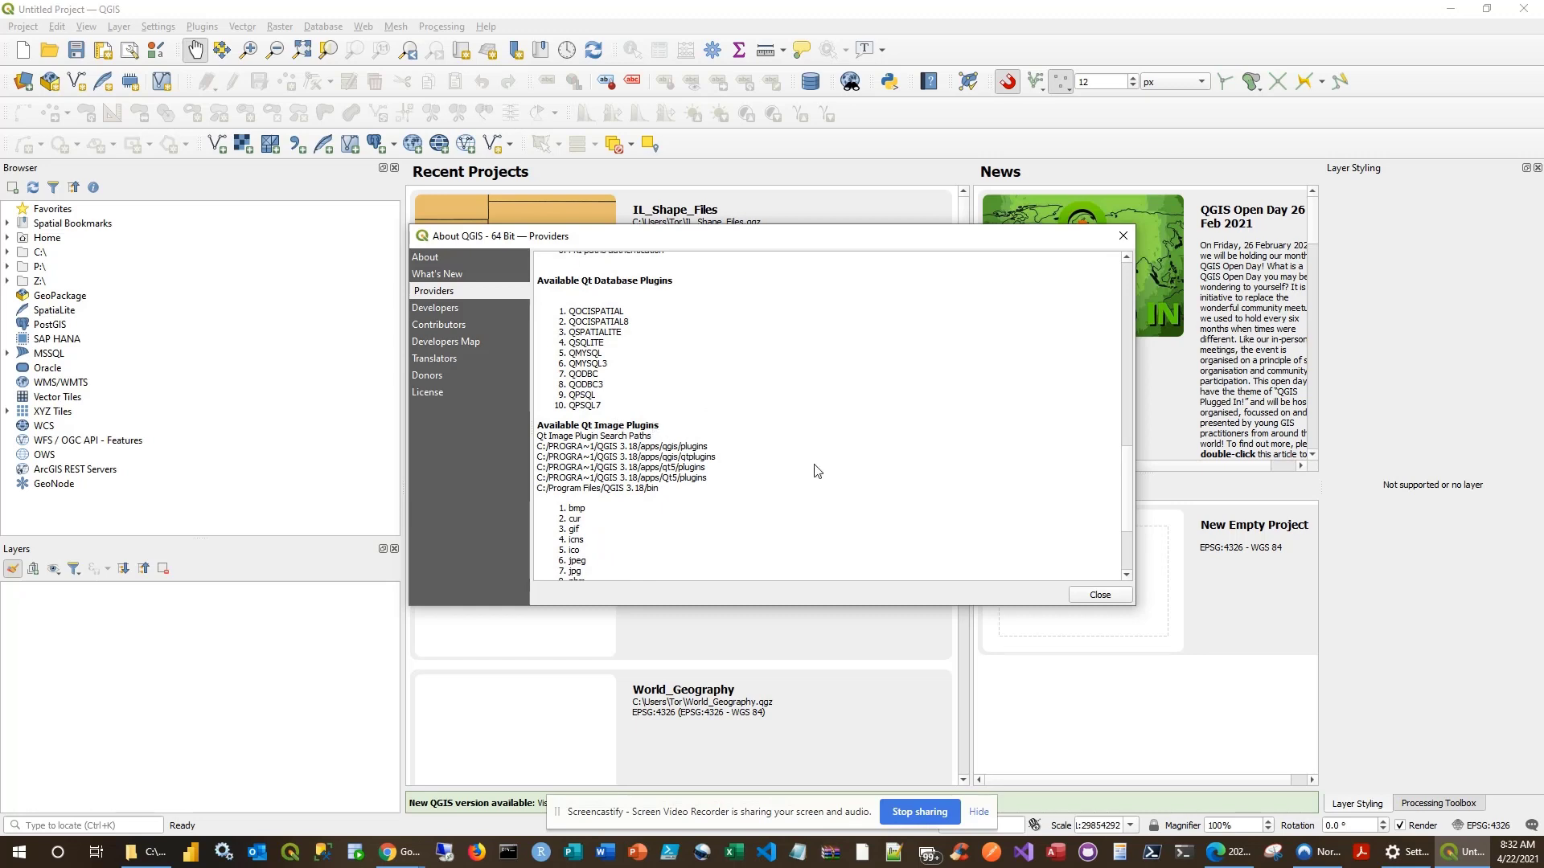
{"action": "scroll", "coordinate": [965, 394], "scroll_direction": "up", "scroll_amount": 3}
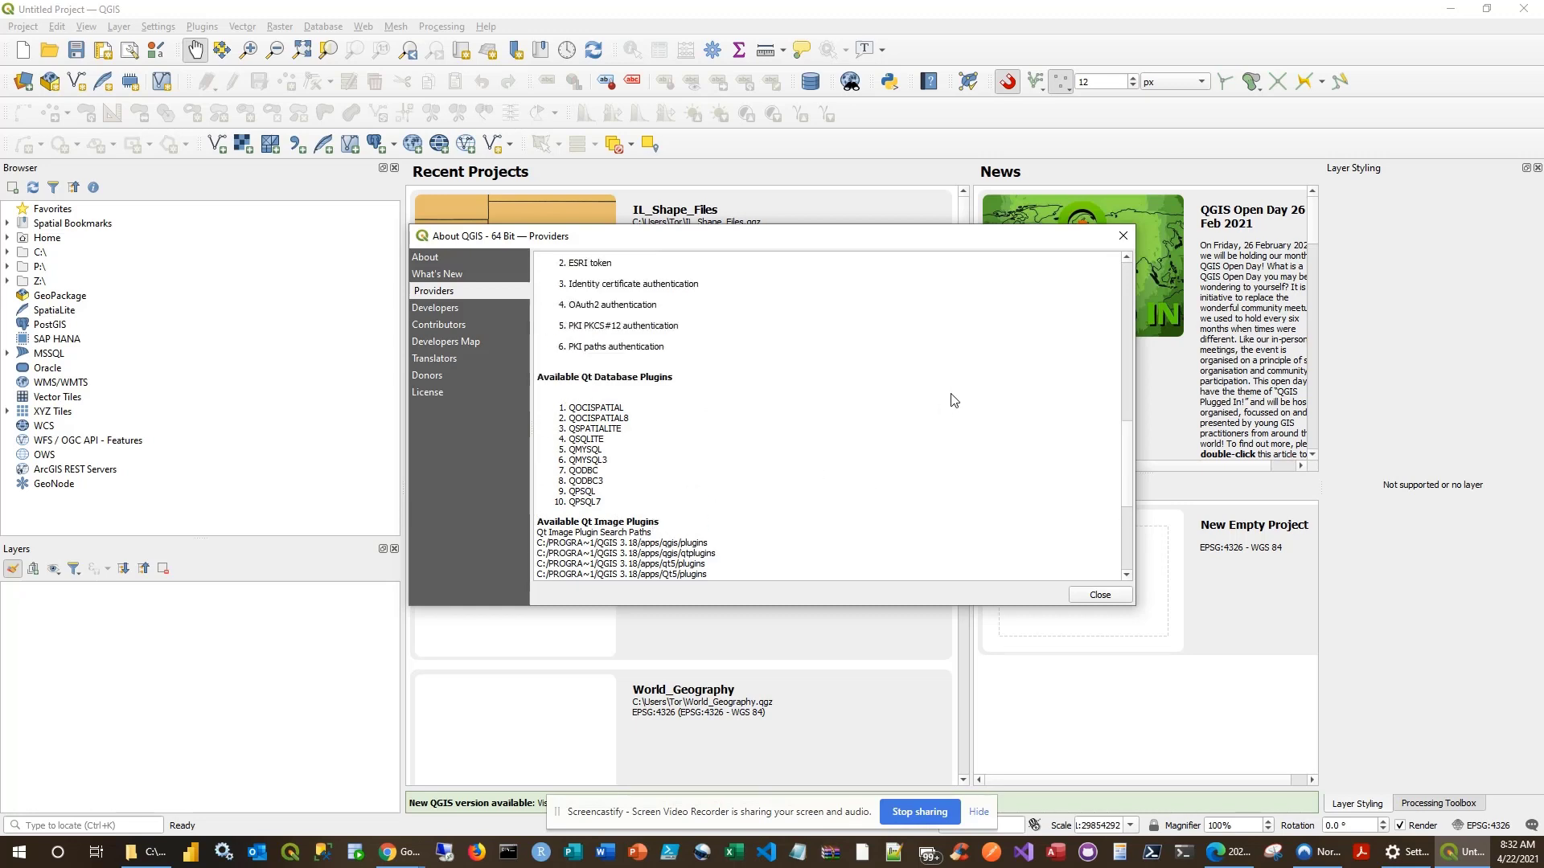
Step: Review the developers list and license text in the About QGIS window, and close it
{"action": "left_click", "coordinate": [452, 311]}
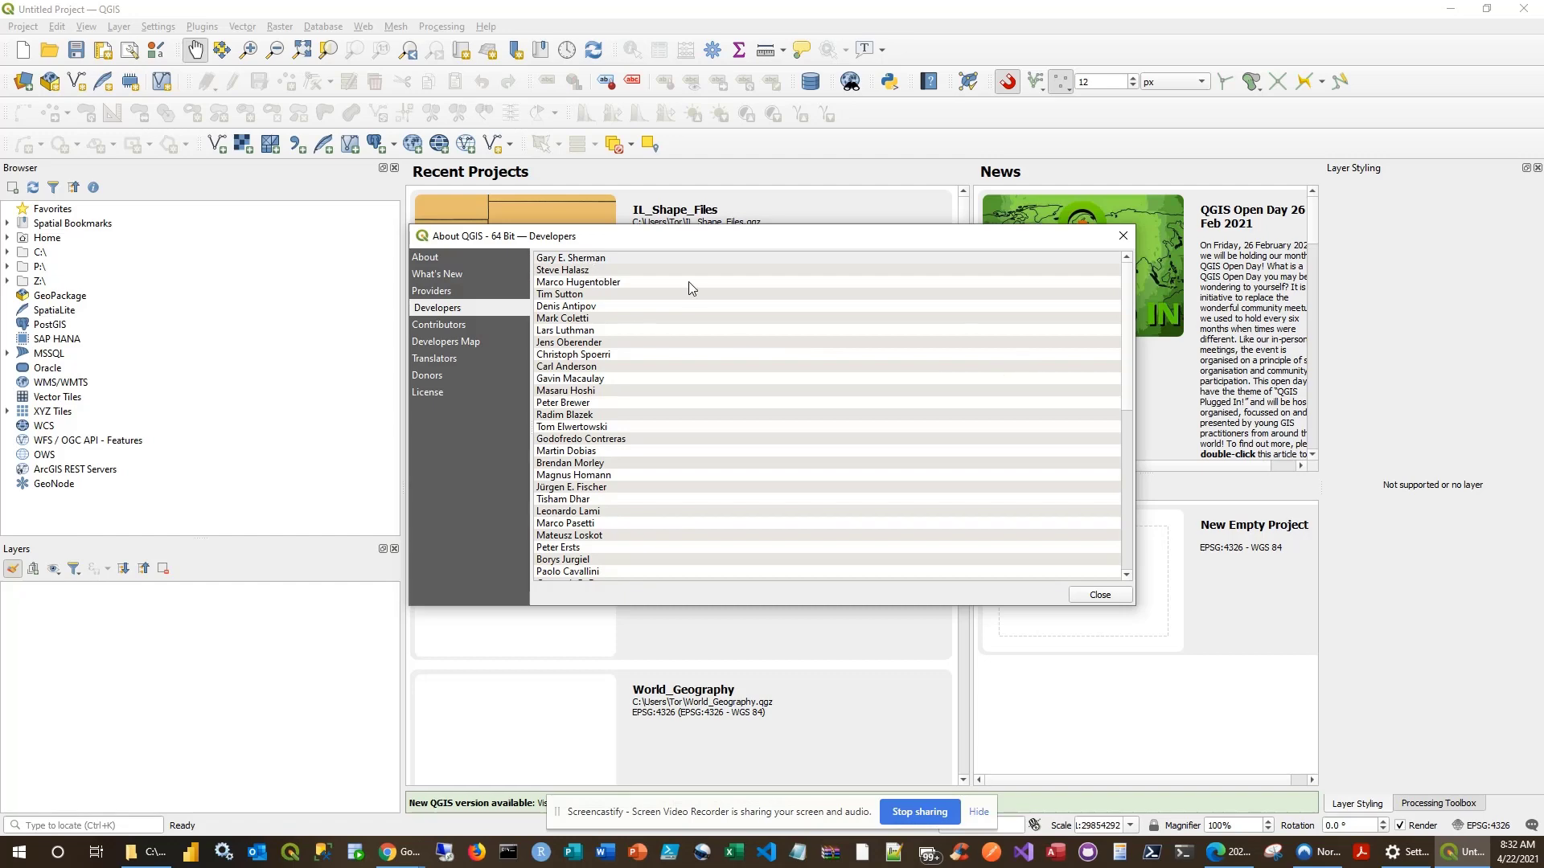
{"action": "mouse_move", "coordinate": [1128, 293]}
{"action": "left_mouse_down"}
{"action": "mouse_move", "coordinate": [1131, 513]}
{"action": "mouse_move", "coordinate": [1137, 295]}
{"action": "left_mouse_up"}
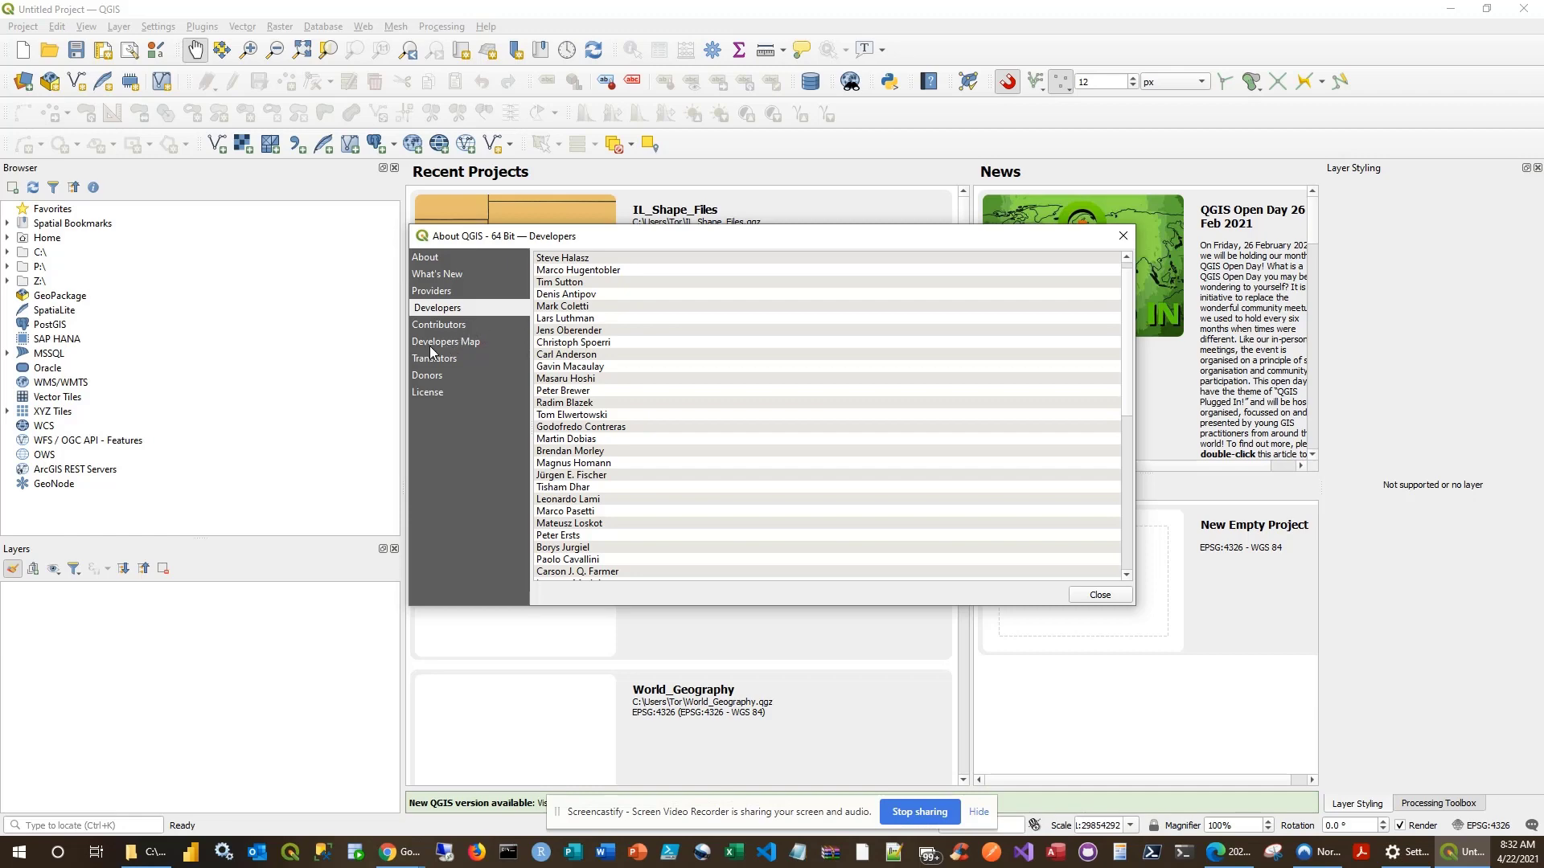
{"action": "left_click", "coordinate": [418, 375]}
{"action": "key", "text": "Down"}
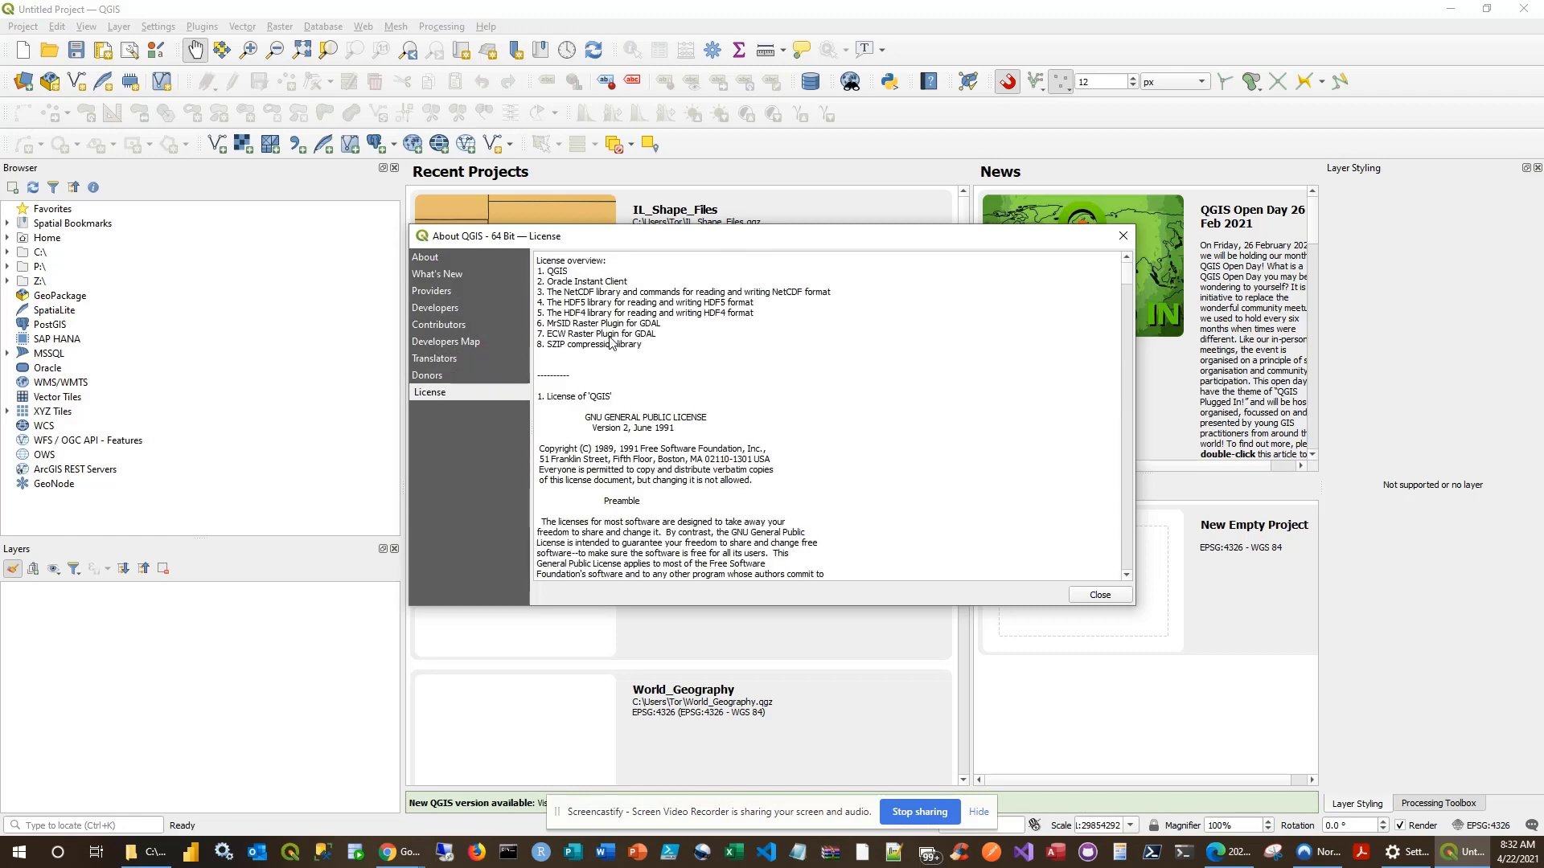
{"action": "left_click", "coordinate": [1126, 601]}
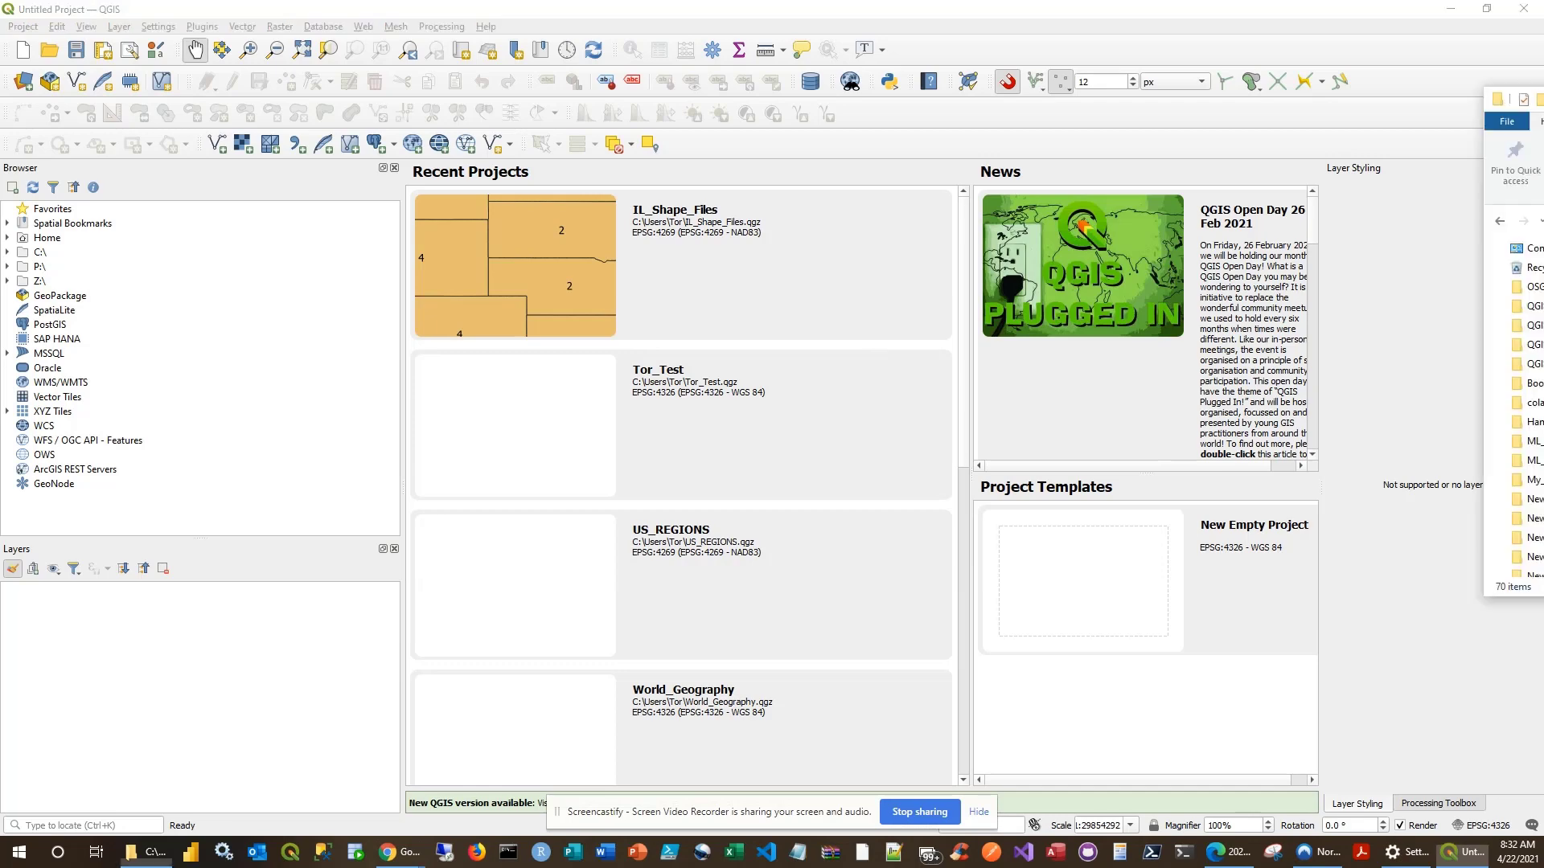
Step: Bring the File Explorer data folder over QGIS and load tl_2020_us_state.zip from it into the empty project's layers
{"action": "left_click_drag", "start_coordinate": [1542, 119], "coordinate": [1304, 119]}
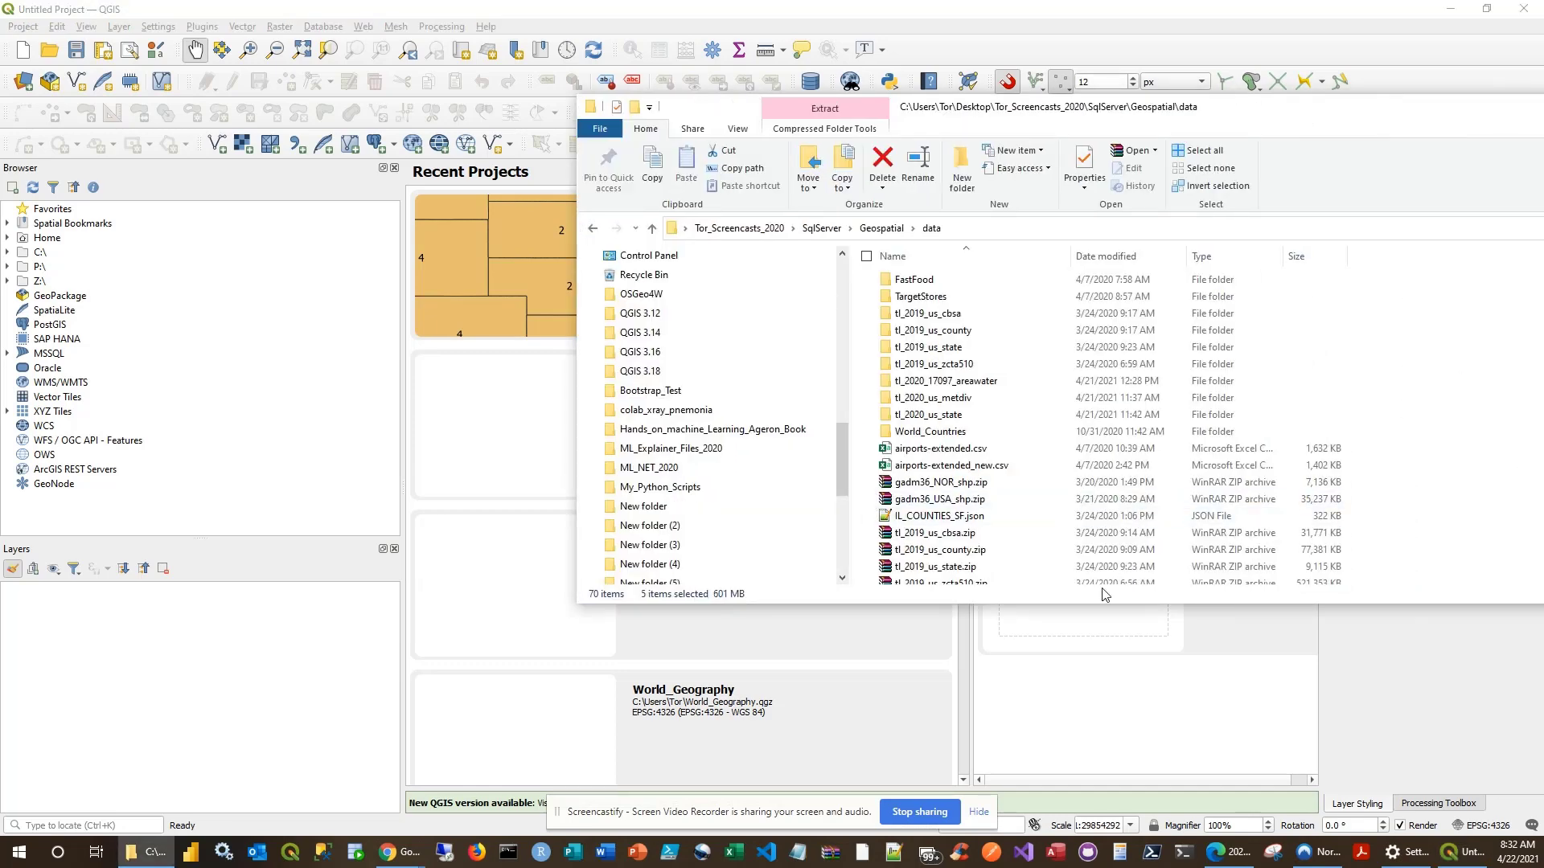
{"action": "scroll", "coordinate": [989, 482], "scroll_direction": "down", "scroll_amount": 3}
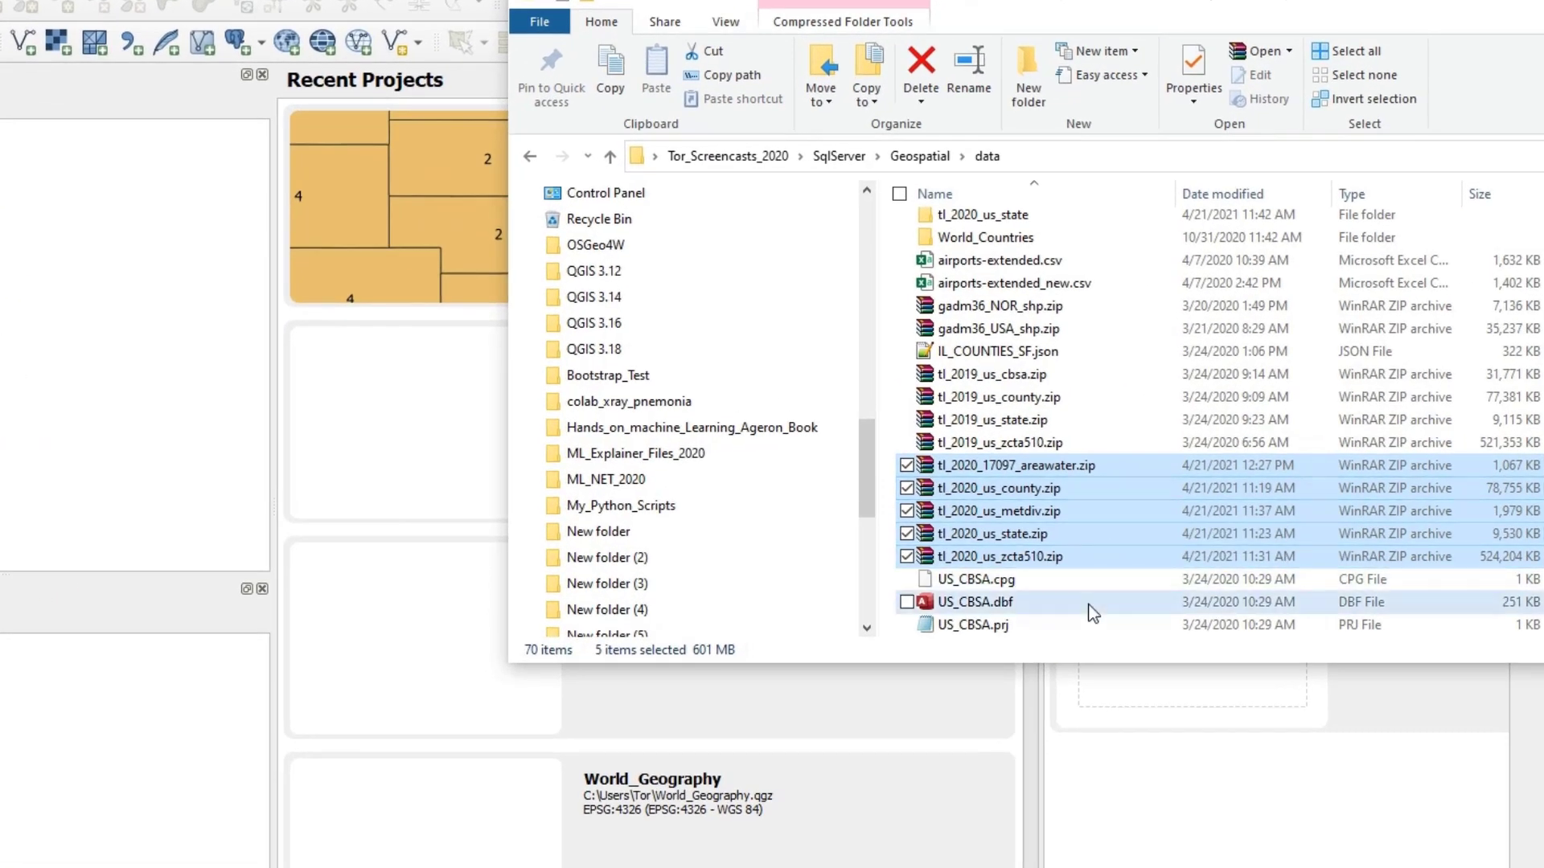
{"action": "left_click", "coordinate": [1092, 611]}
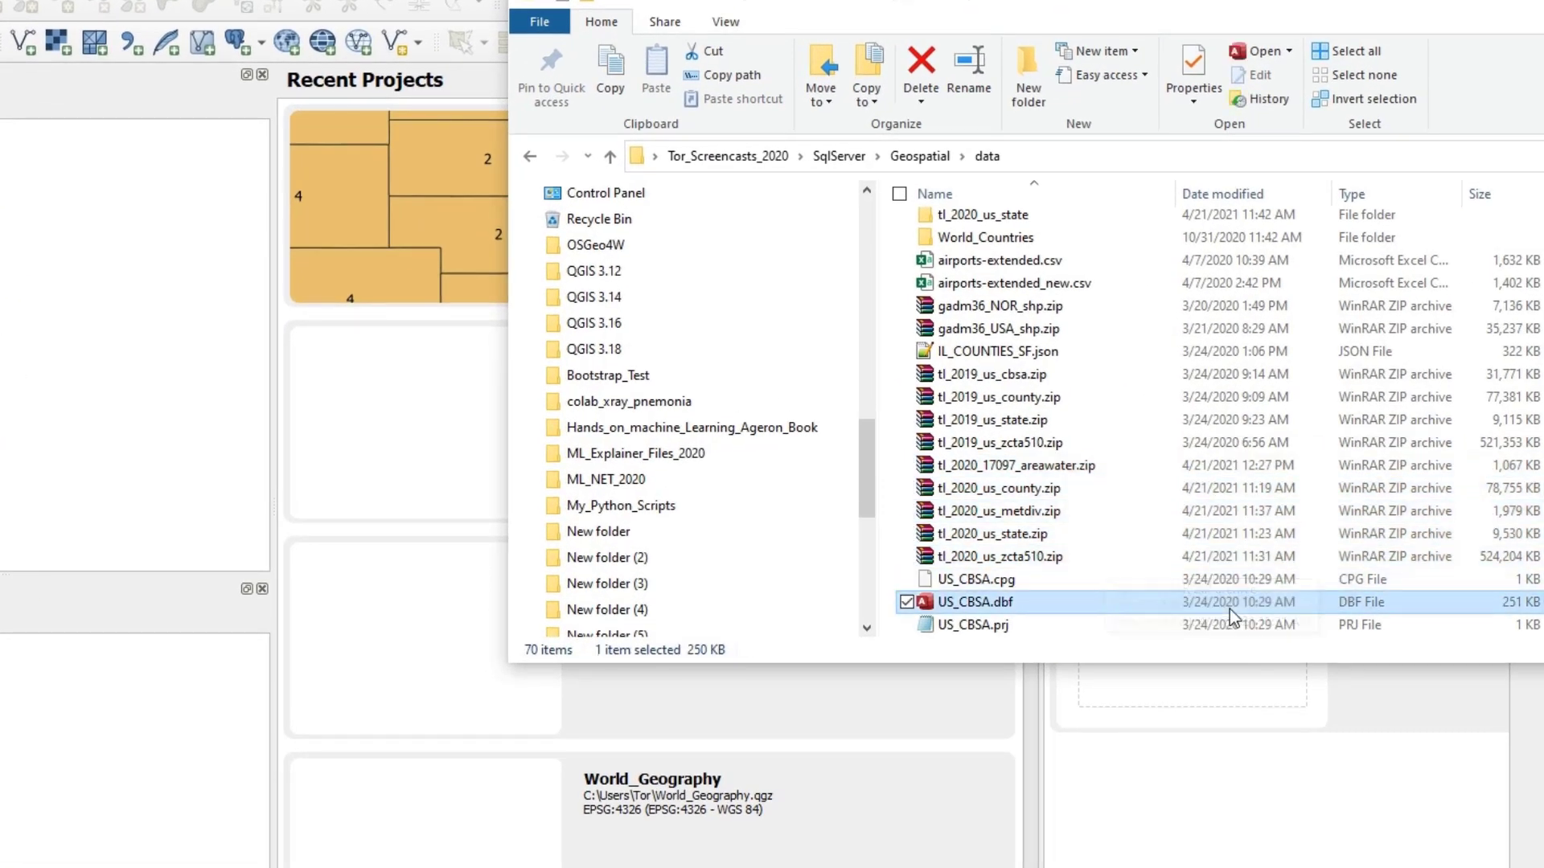
{"action": "left_click", "coordinate": [1020, 535]}
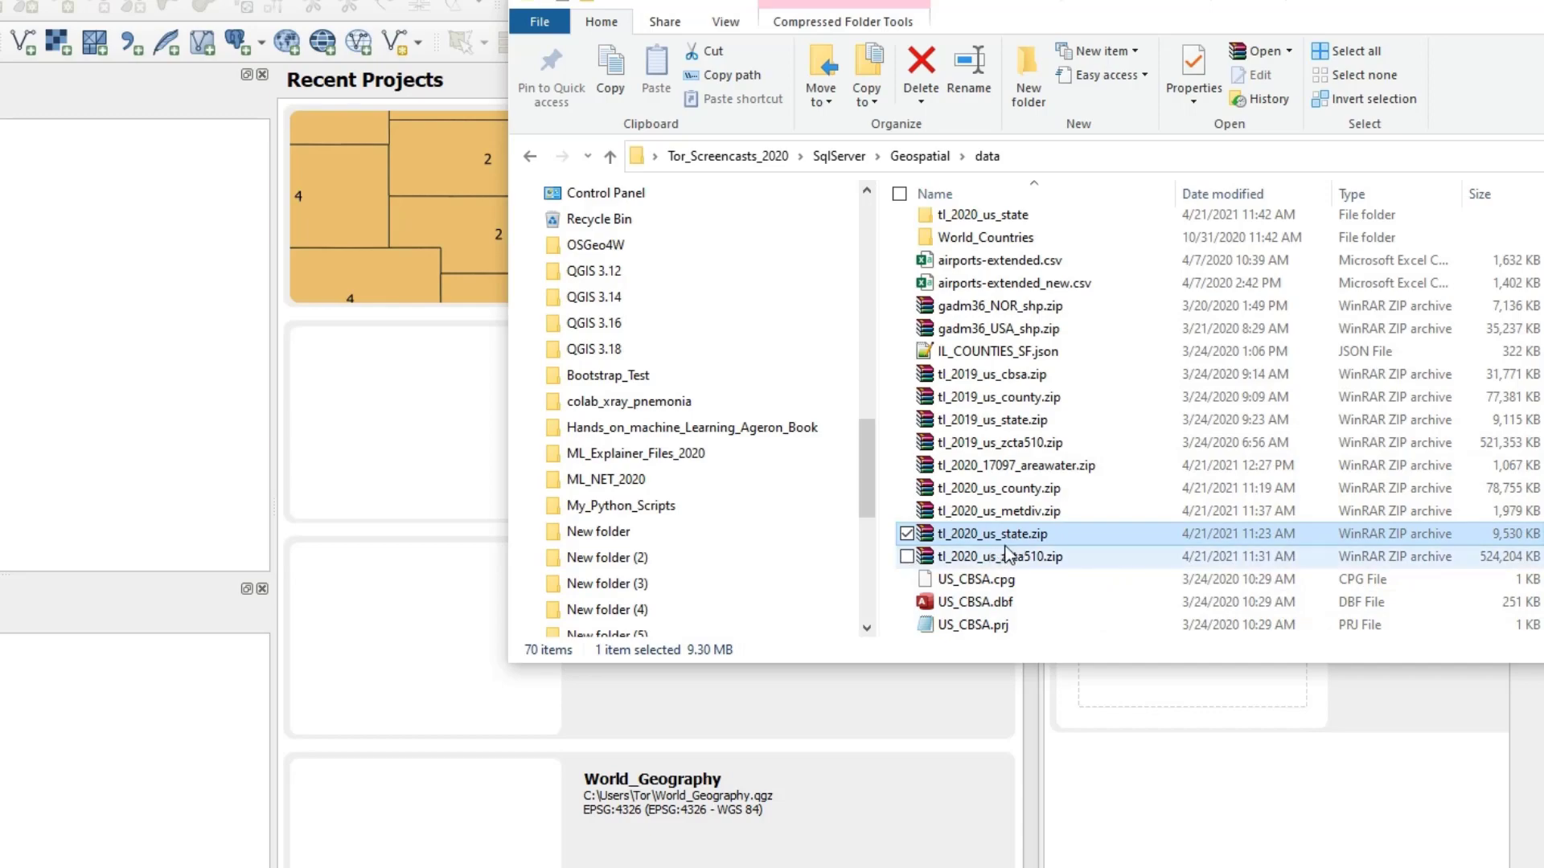
{"action": "left_click_drag", "start_coordinate": [1017, 537], "coordinate": [89, 738]}
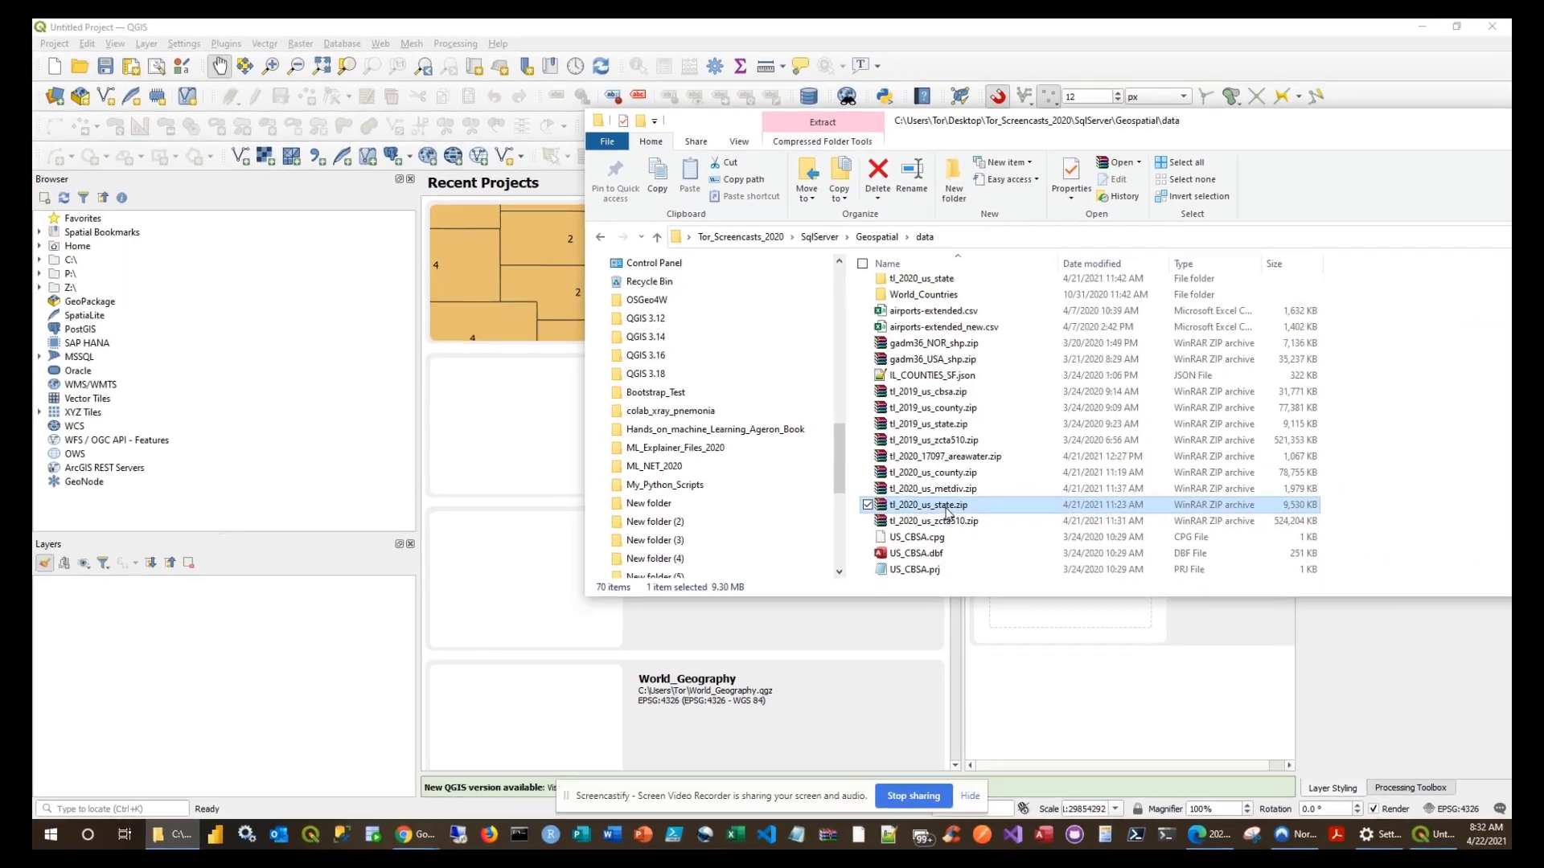
{"action": "left_click_drag", "start_coordinate": [424, 586], "coordinate": [335, 613]}
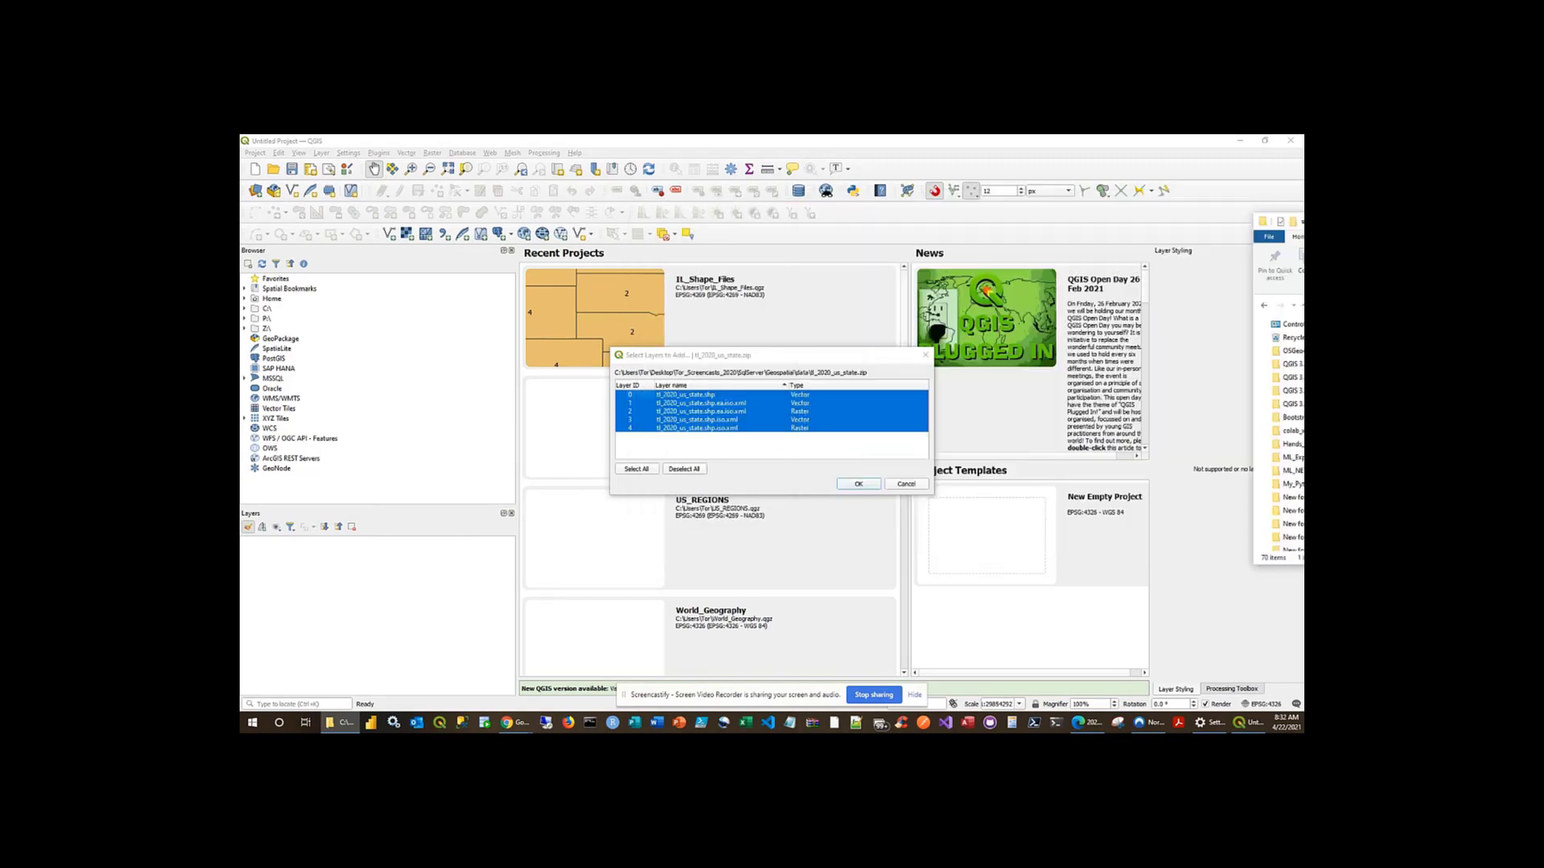
Step: Add only the tl_2020_us_state.shp vector layer, accepting the NAD83 to WGS 84 (1) – EPSG:1188 coordinate transformation
{"action": "left_click", "coordinate": [735, 433]}
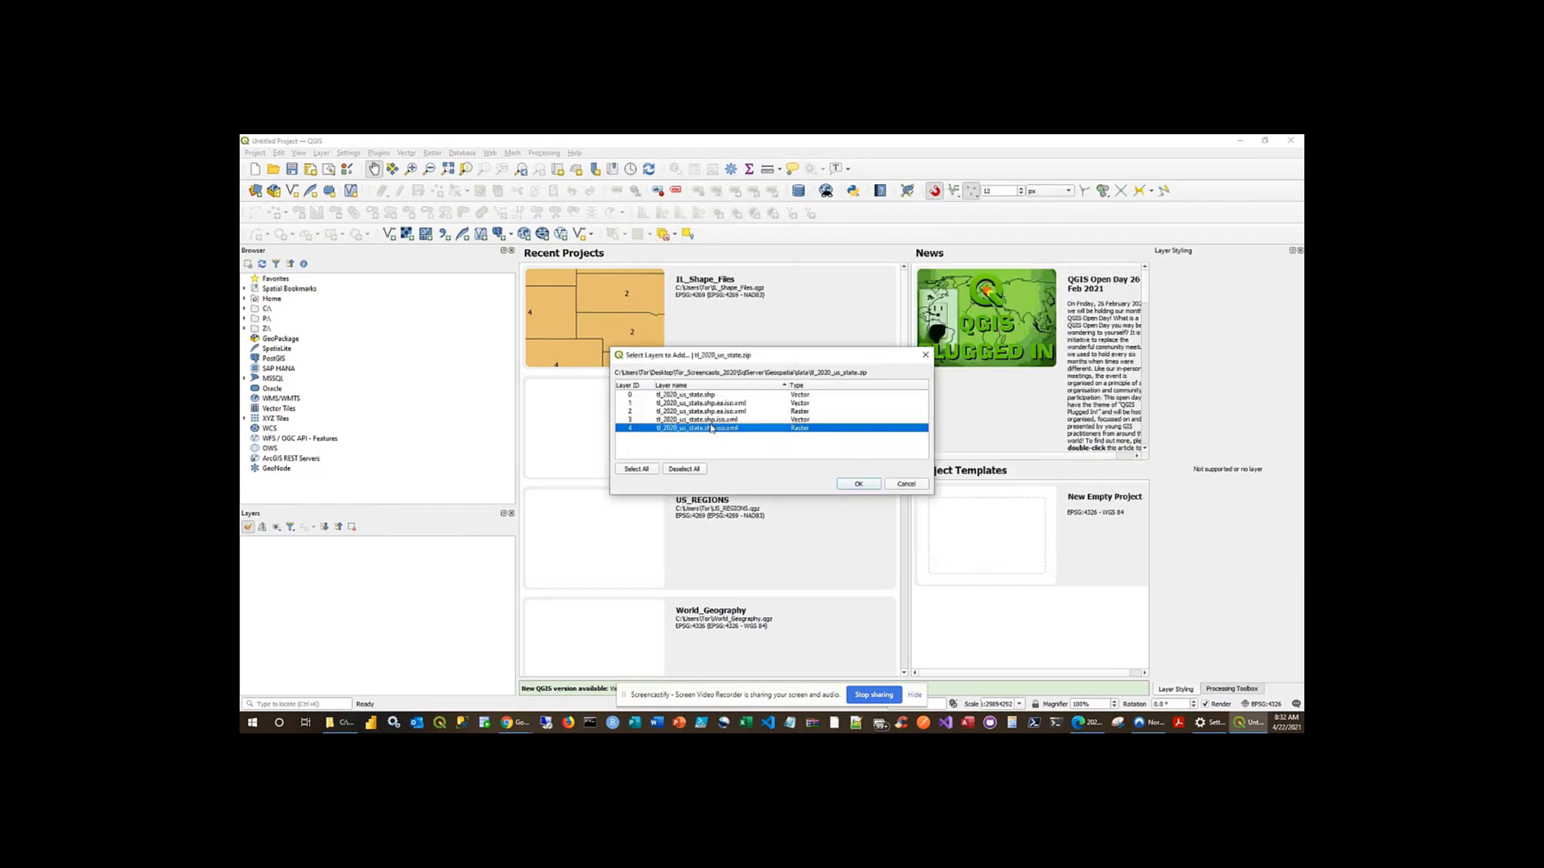
{"action": "left_click", "coordinate": [710, 394]}
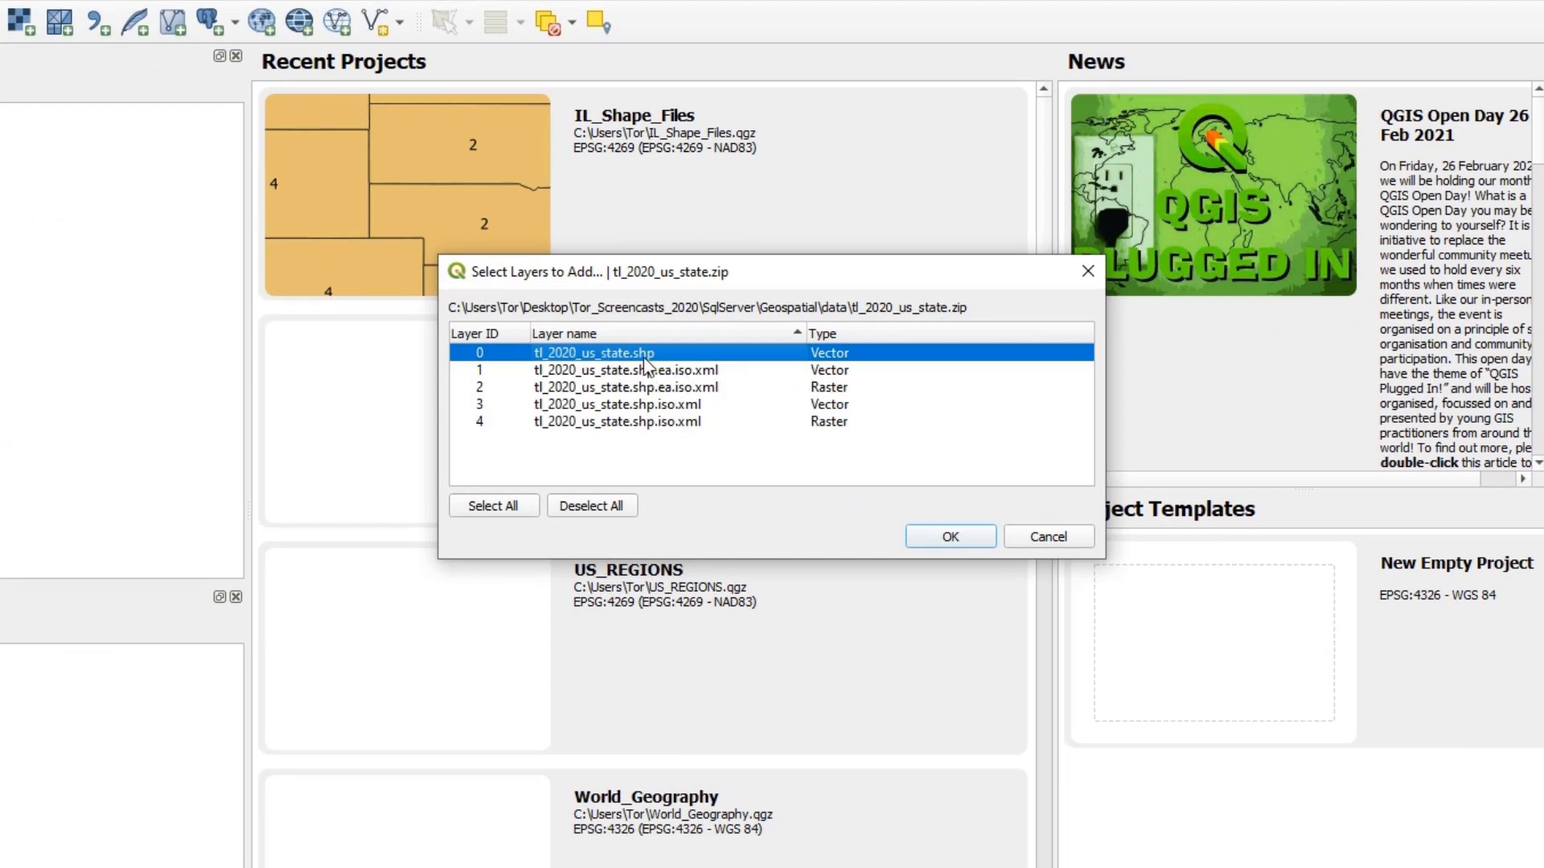
{"action": "left_click", "coordinate": [951, 536]}
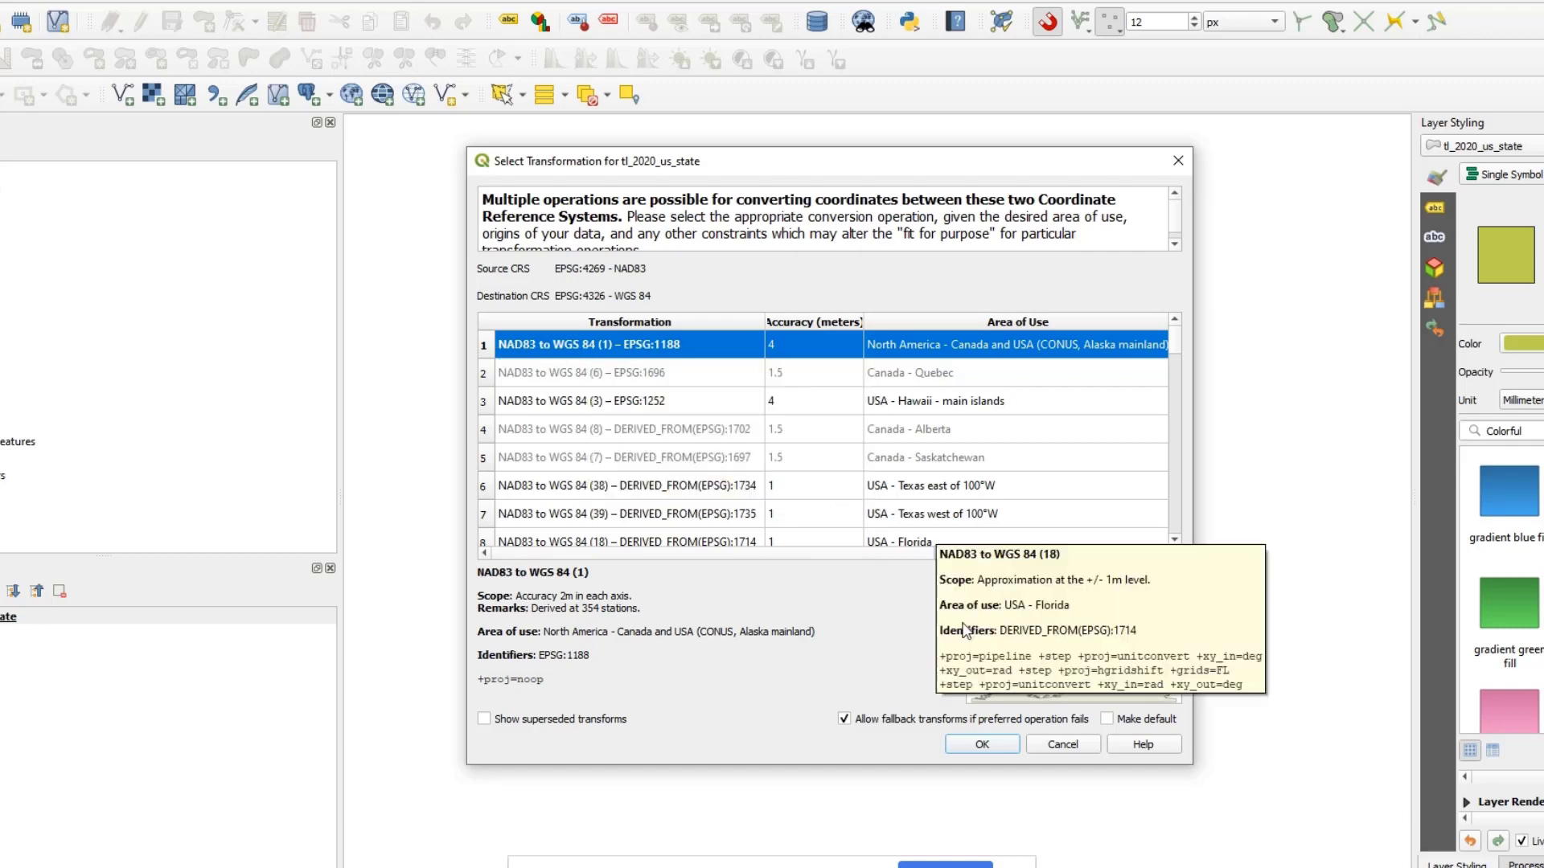
{"action": "left_click", "coordinate": [982, 745]}
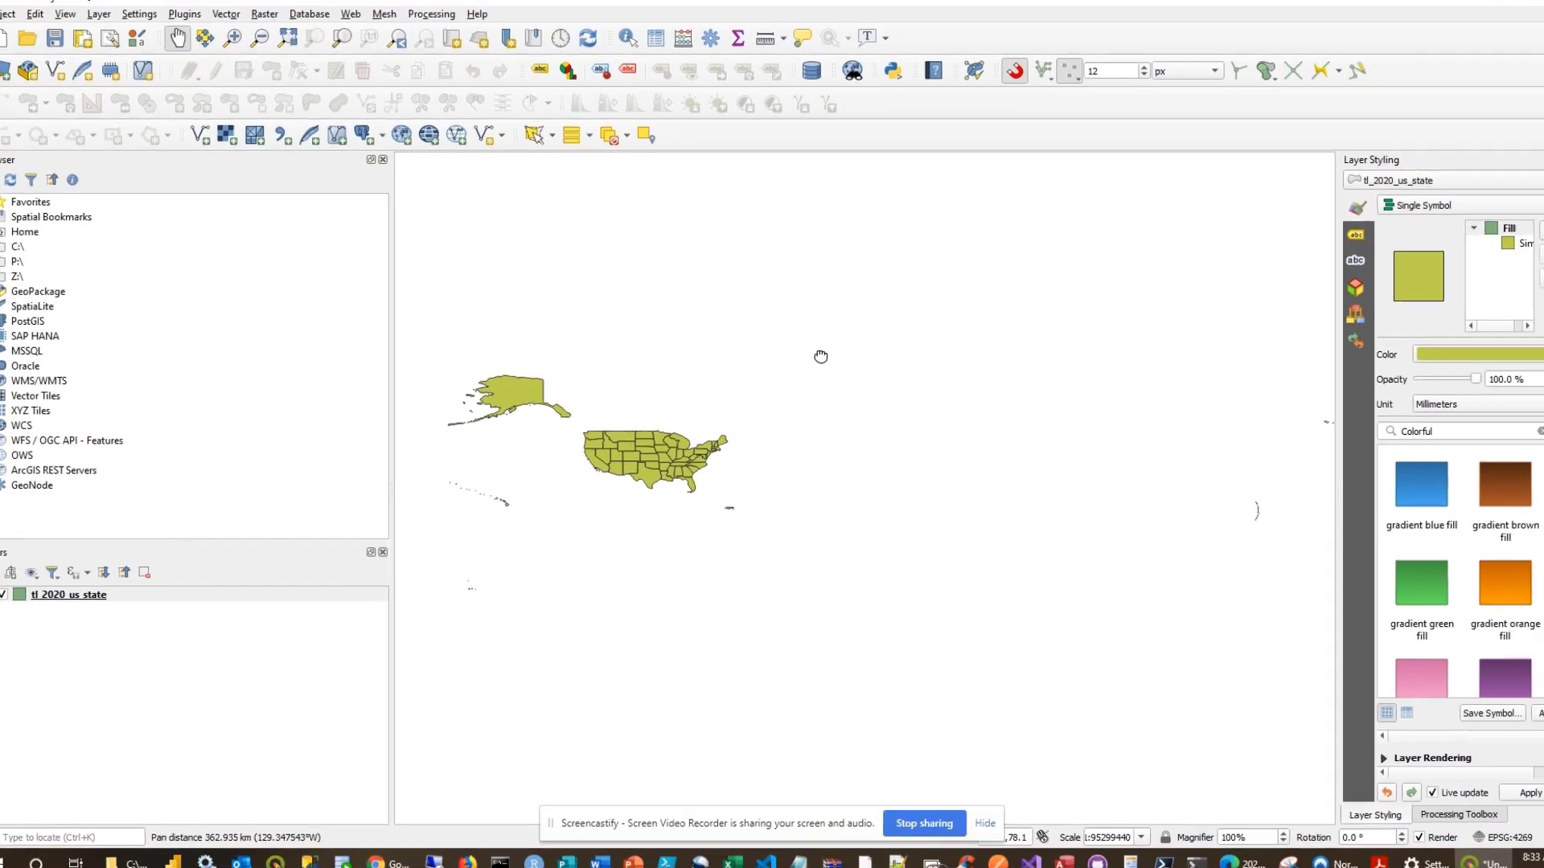
Step: Zoom in on the contiguous United States and center its state boundaries in the map view
{"action": "scroll", "coordinate": [943, 421], "scroll_direction": "up", "scroll_amount": 3}
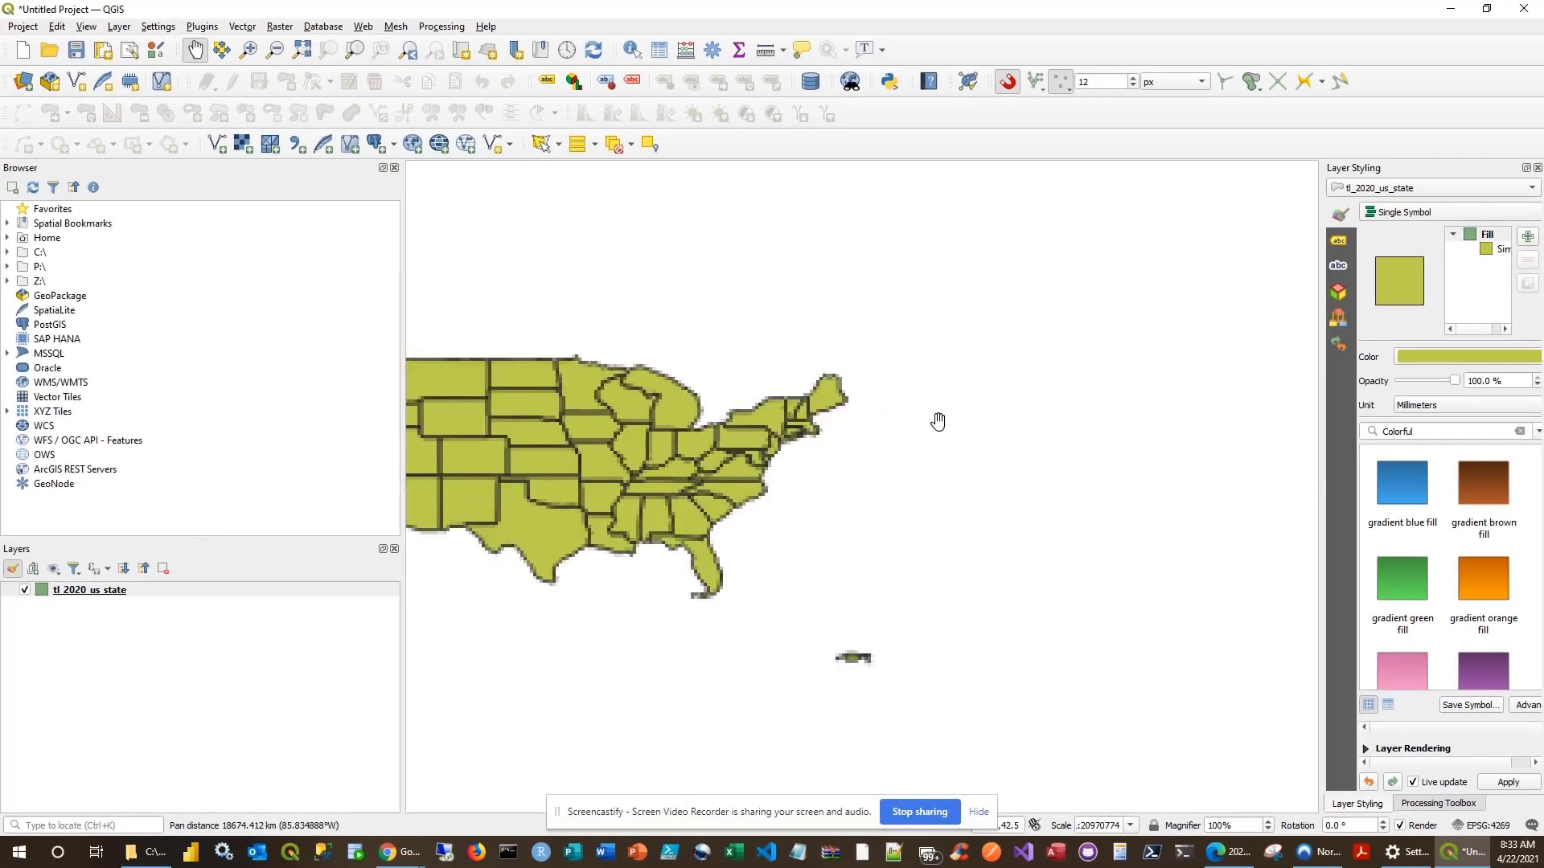
{"action": "left_click_drag", "start_coordinate": [765, 467], "coordinate": [1020, 443]}
{"action": "left_click_drag", "start_coordinate": [742, 456], "coordinate": [885, 459]}
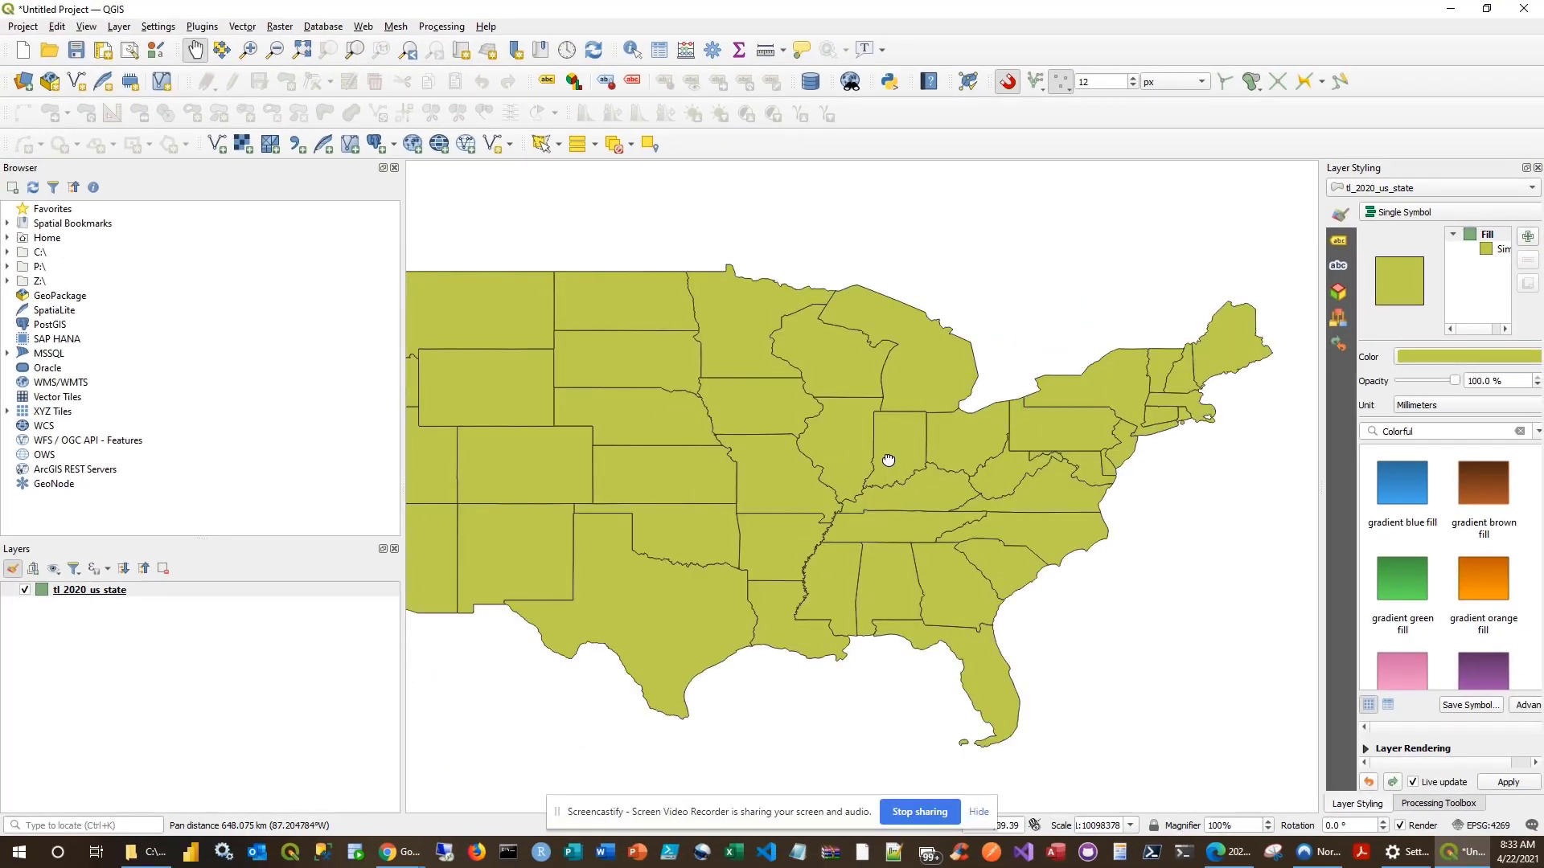
{"action": "left_click_drag", "start_coordinate": [686, 444], "coordinate": [748, 447]}
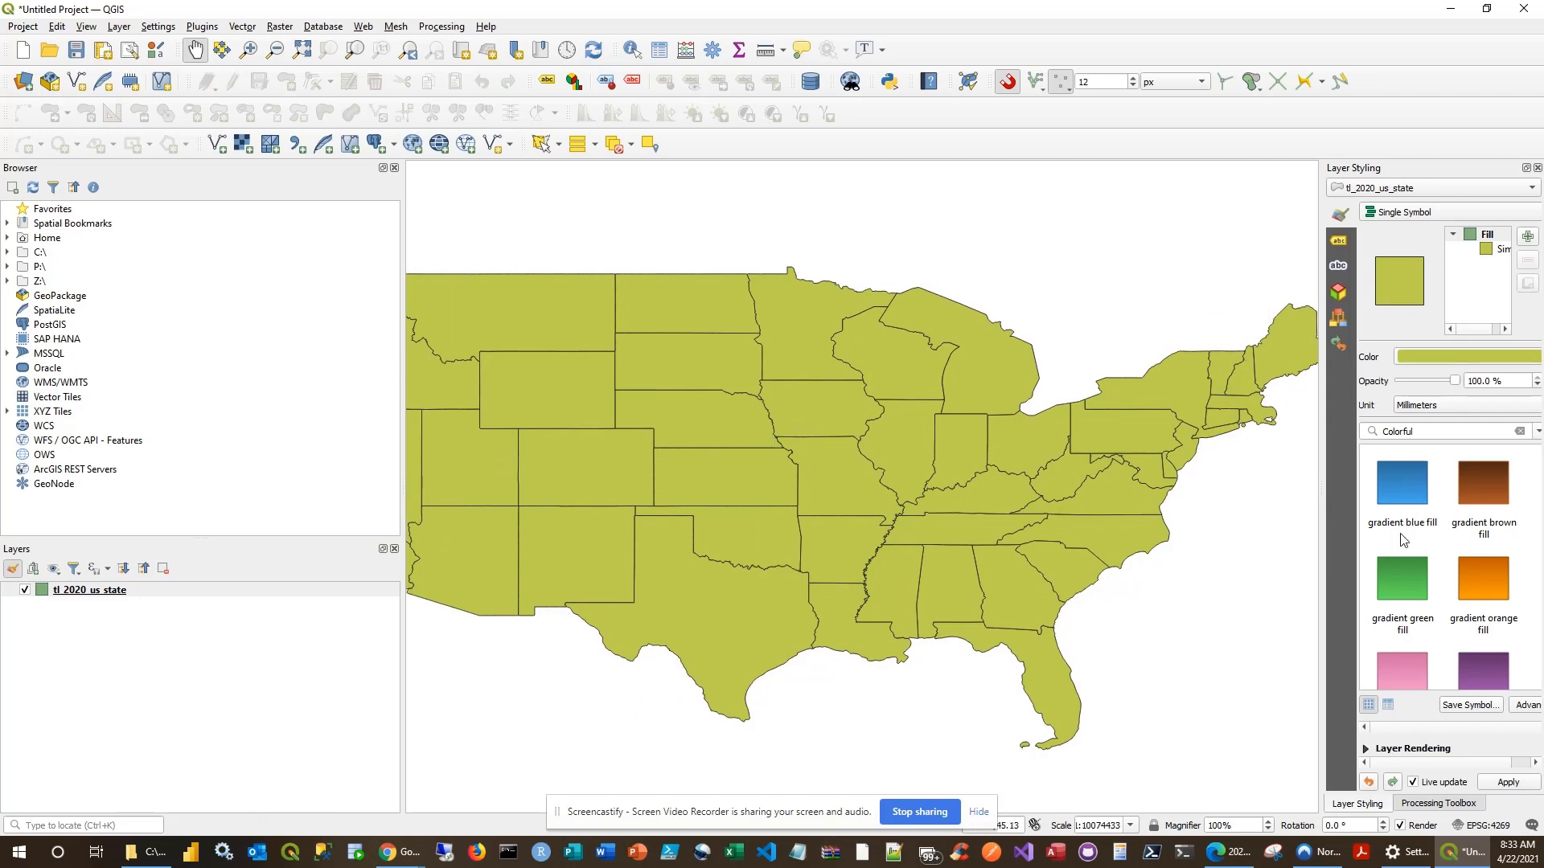
Step: Apply the gradient orange fill preset to the tl_2020_us_state layer and narrow the Browser and Layers panels to widen the map
{"action": "left_click", "coordinate": [1476, 571]}
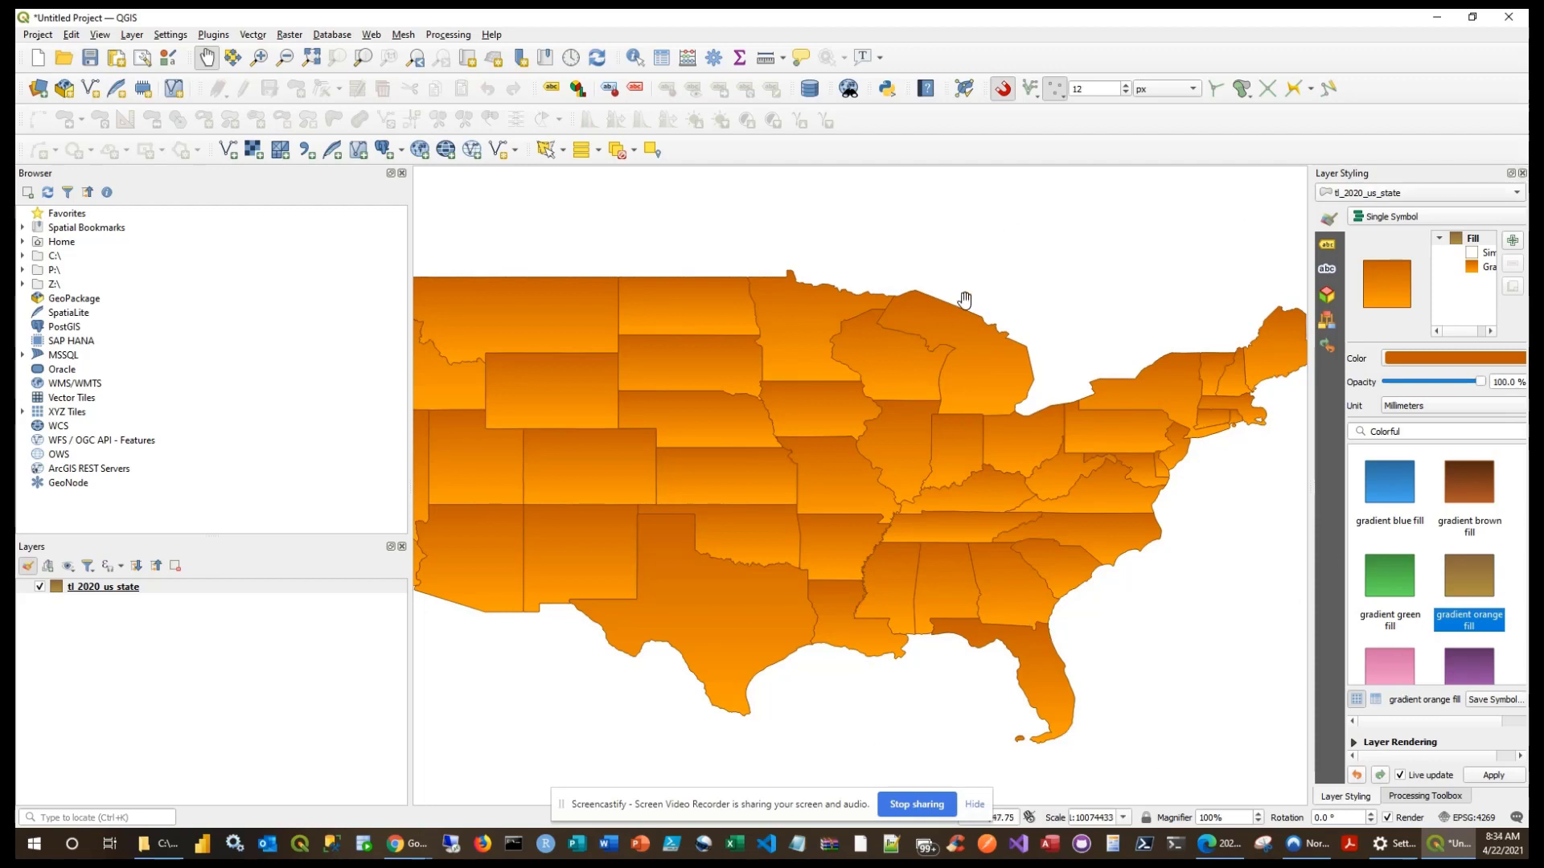
{"action": "left_click_drag", "start_coordinate": [978, 266], "coordinate": [1058, 263]}
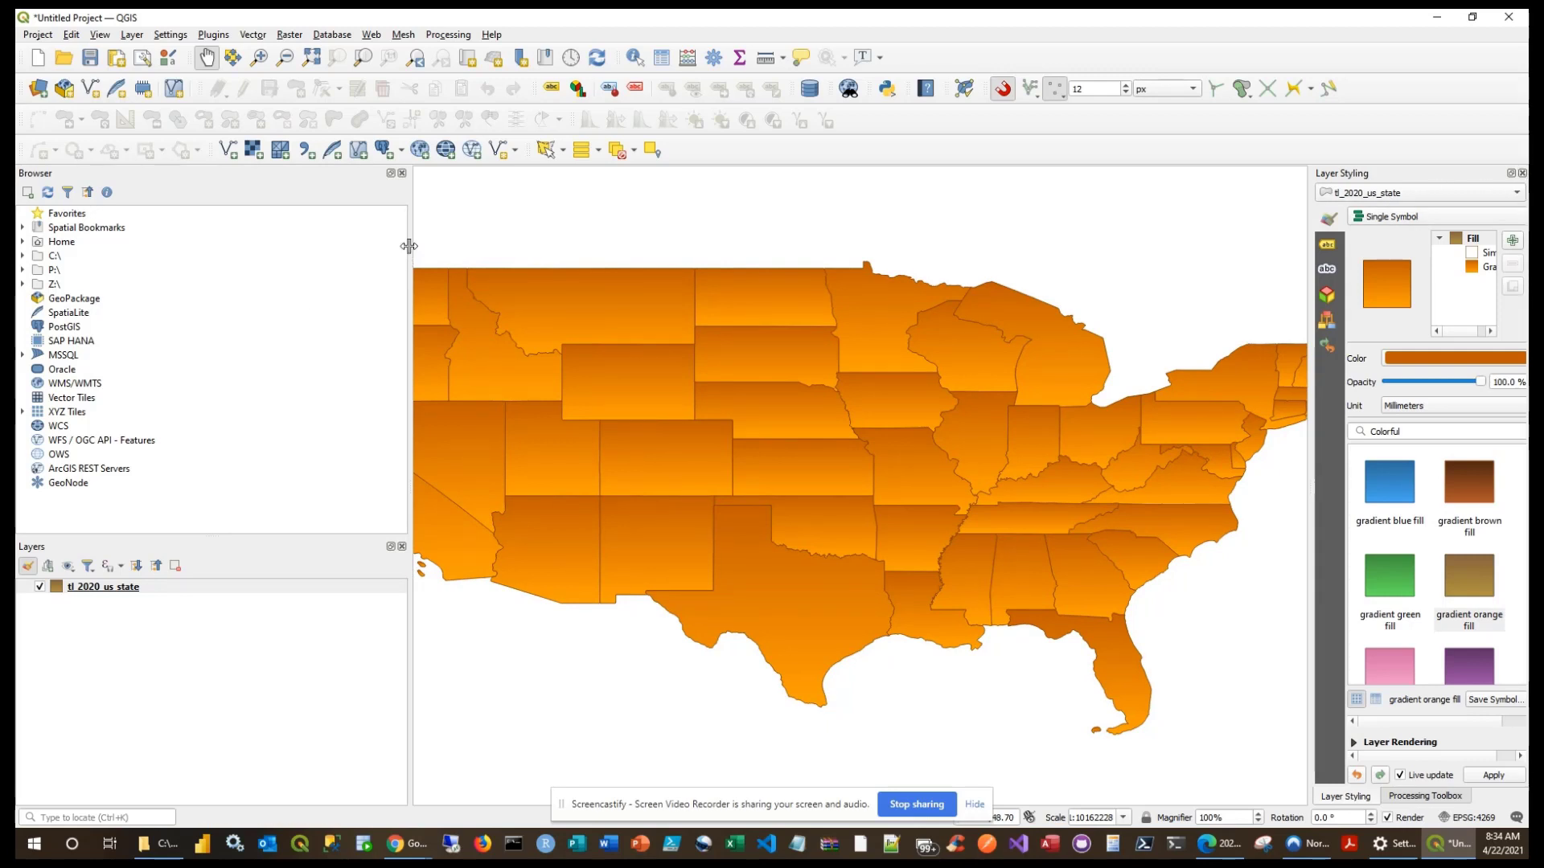
{"action": "left_click_drag", "start_coordinate": [408, 243], "coordinate": [173, 252]}
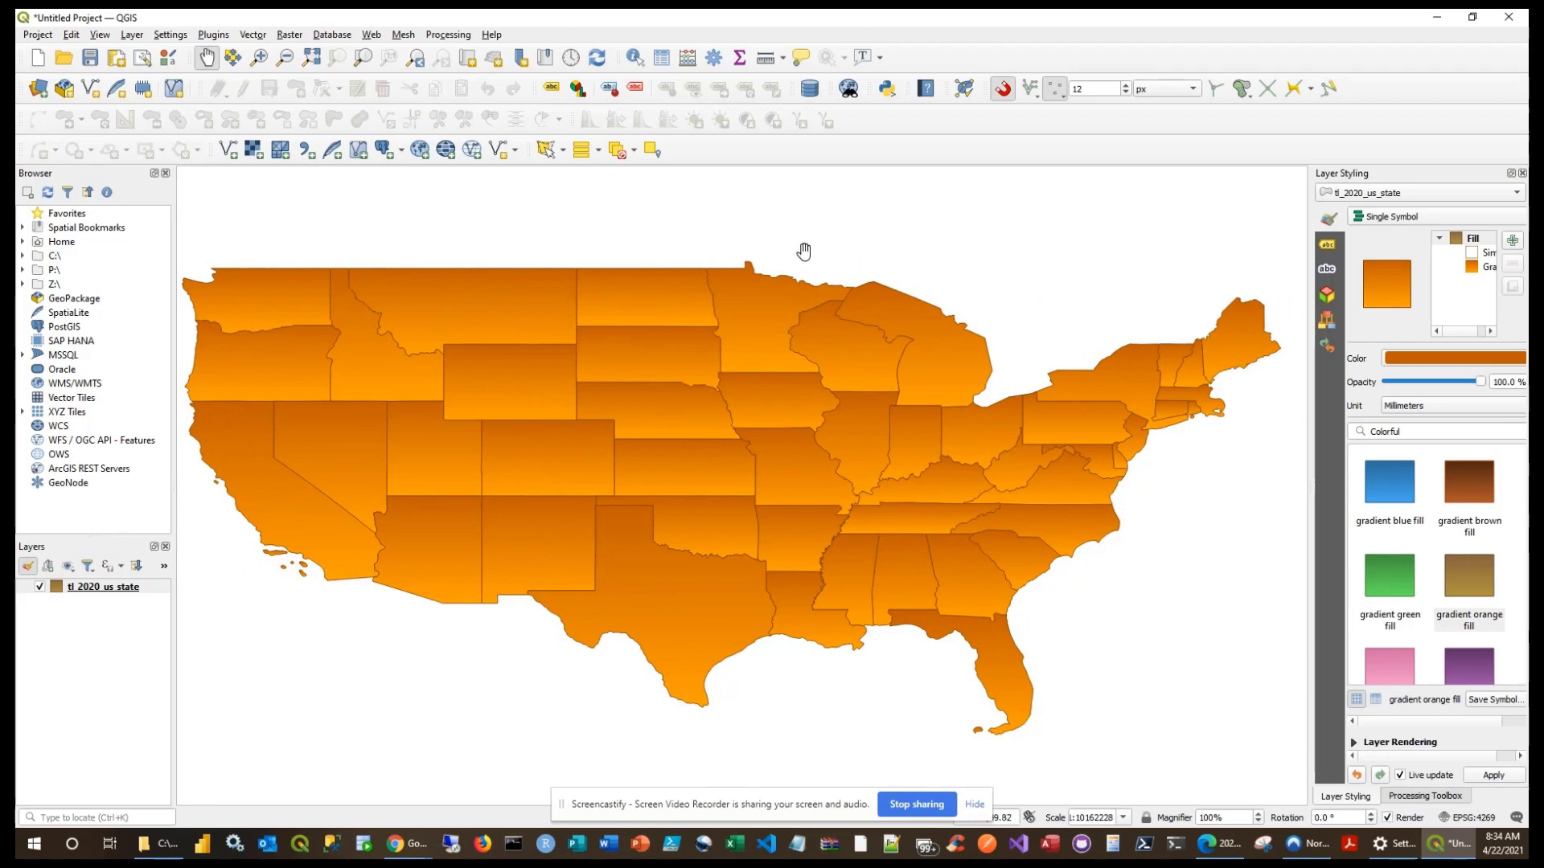
{"action": "left_click_drag", "start_coordinate": [804, 249], "coordinate": [836, 260]}
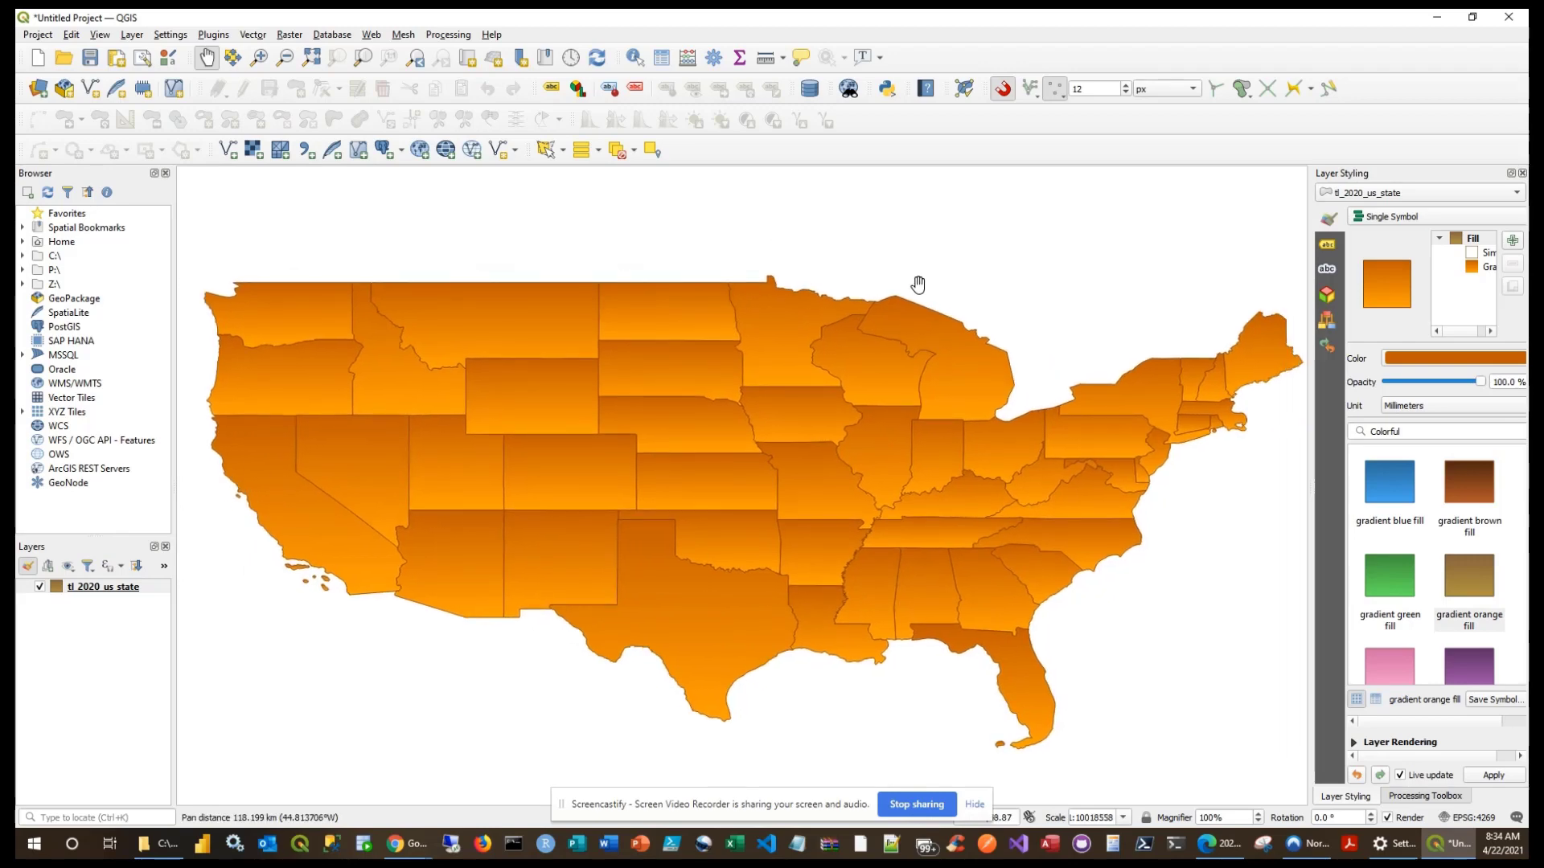
{"action": "left_click_drag", "start_coordinate": [1034, 258], "coordinate": [1031, 271]}
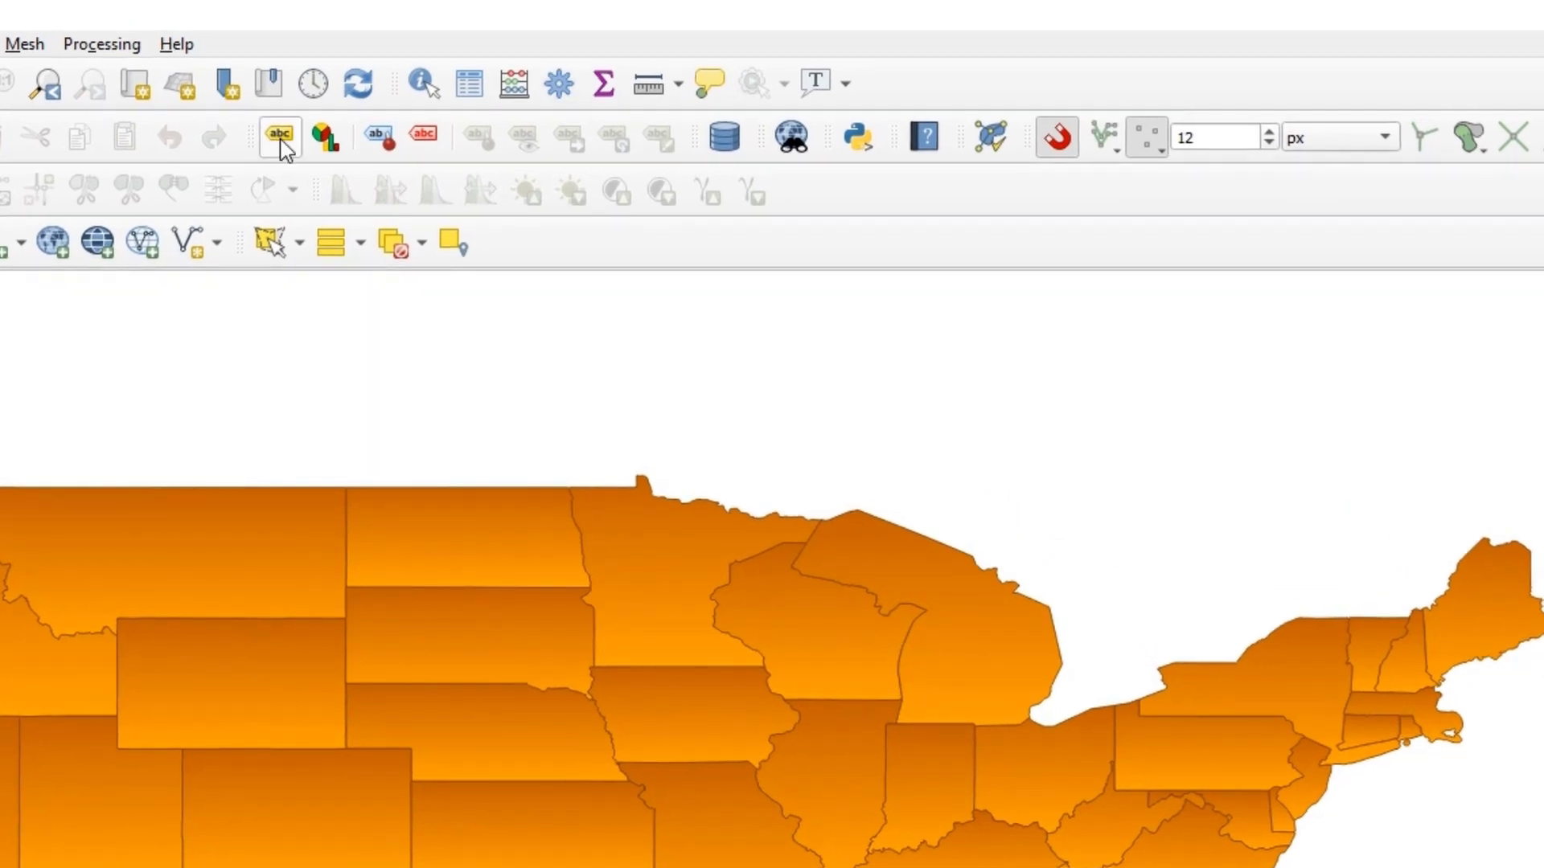
Step: Turn on Single Labels for the tl_2020_us_state layer, labelling each state with the NAME field
{"action": "left_click", "coordinate": [280, 136]}
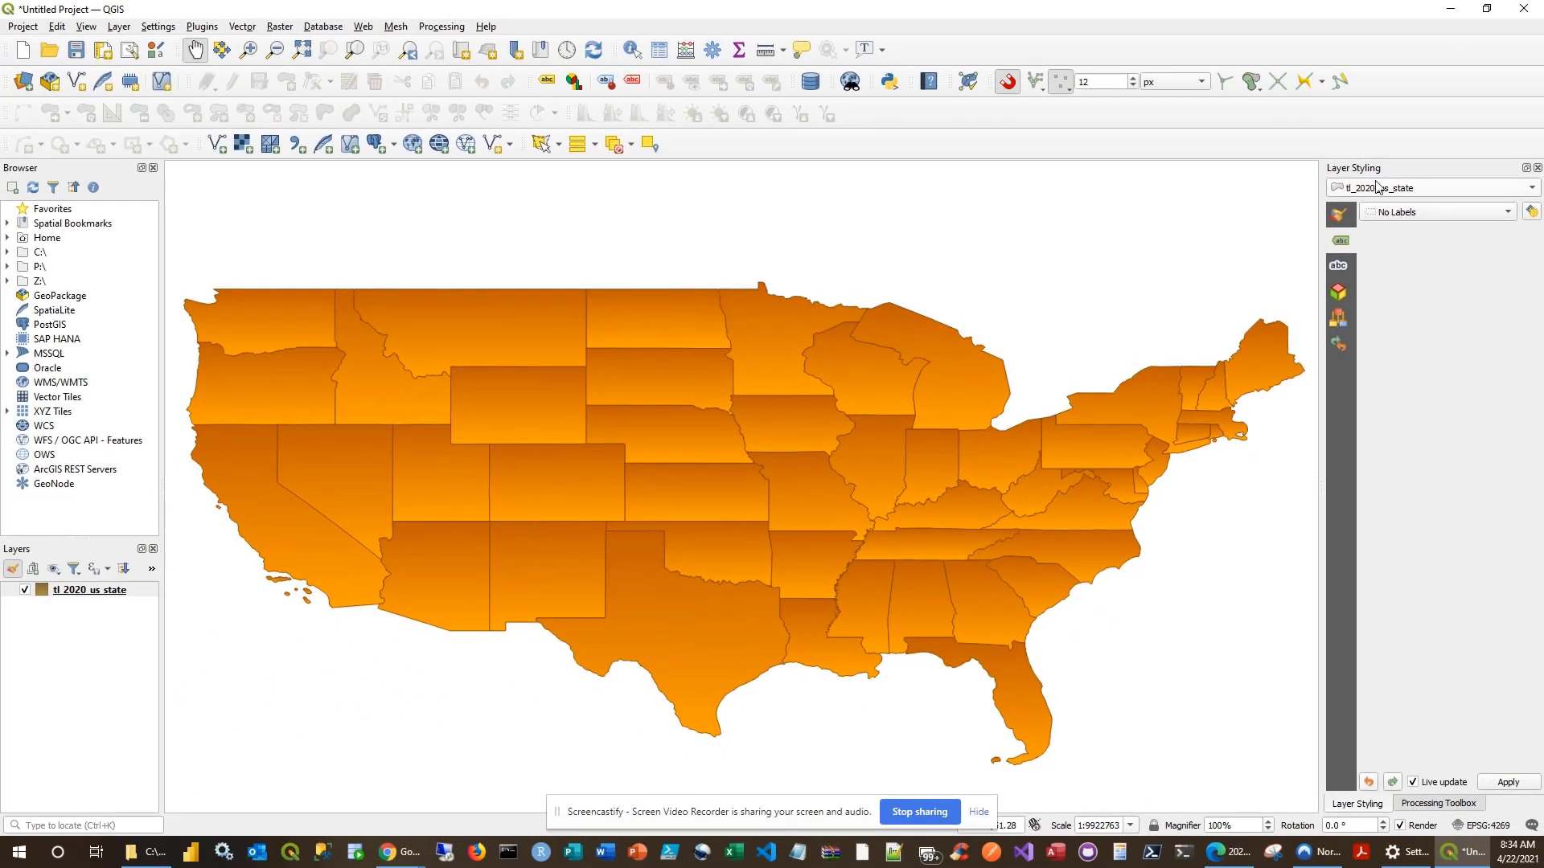
{"action": "left_click", "coordinate": [1508, 212]}
{"action": "left_click", "coordinate": [1430, 230]}
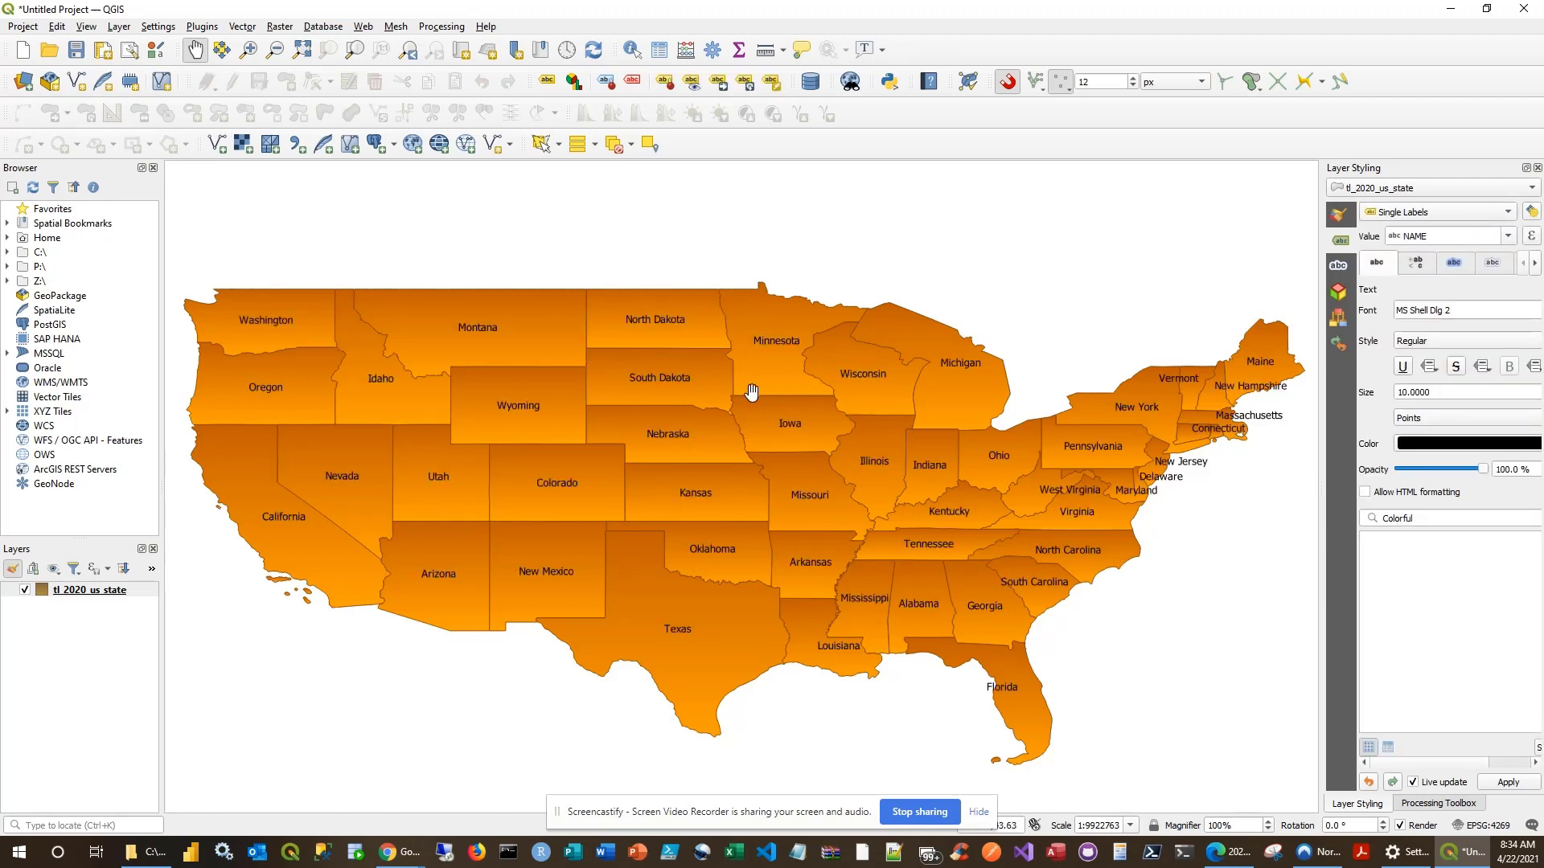
Step: Try labelling the states by the GEOID, DIVISION and REGION fields in turn
{"action": "left_click", "coordinate": [1509, 237]}
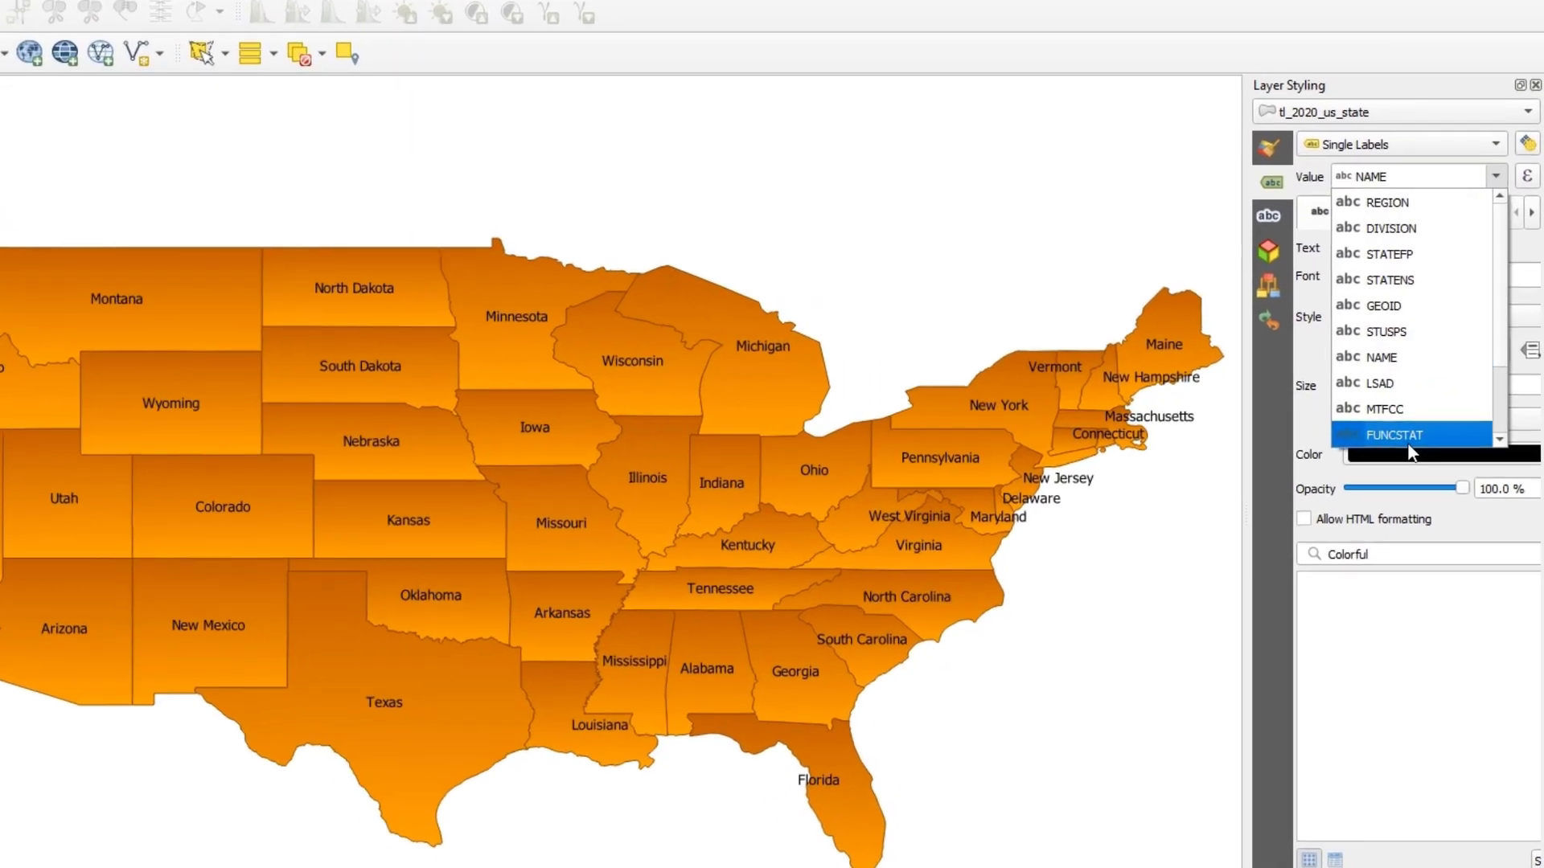
{"action": "left_click", "coordinate": [1380, 304]}
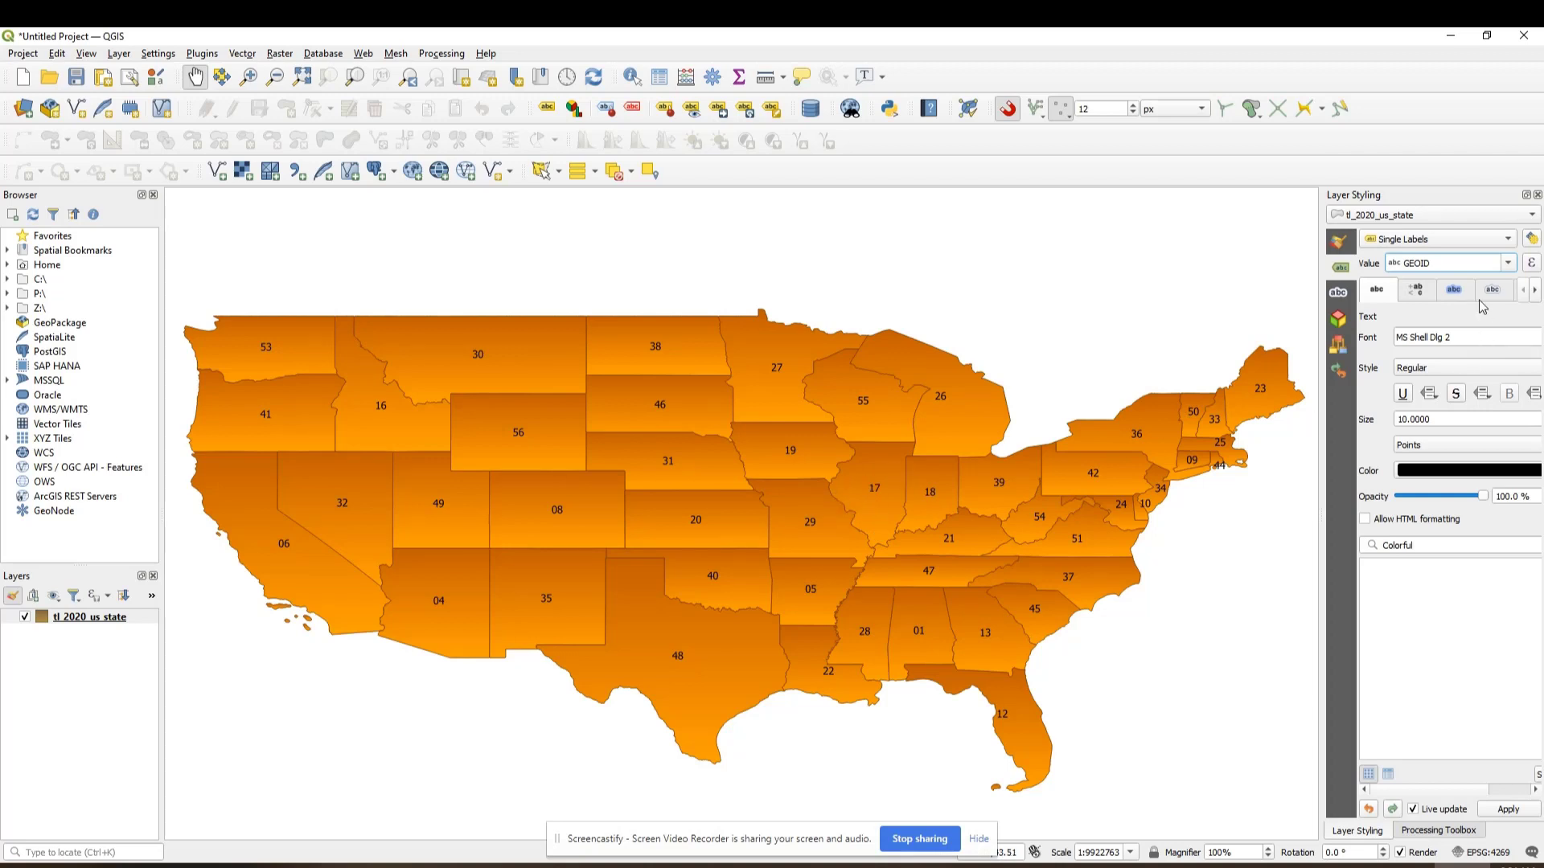
{"action": "left_click", "coordinate": [1507, 264]}
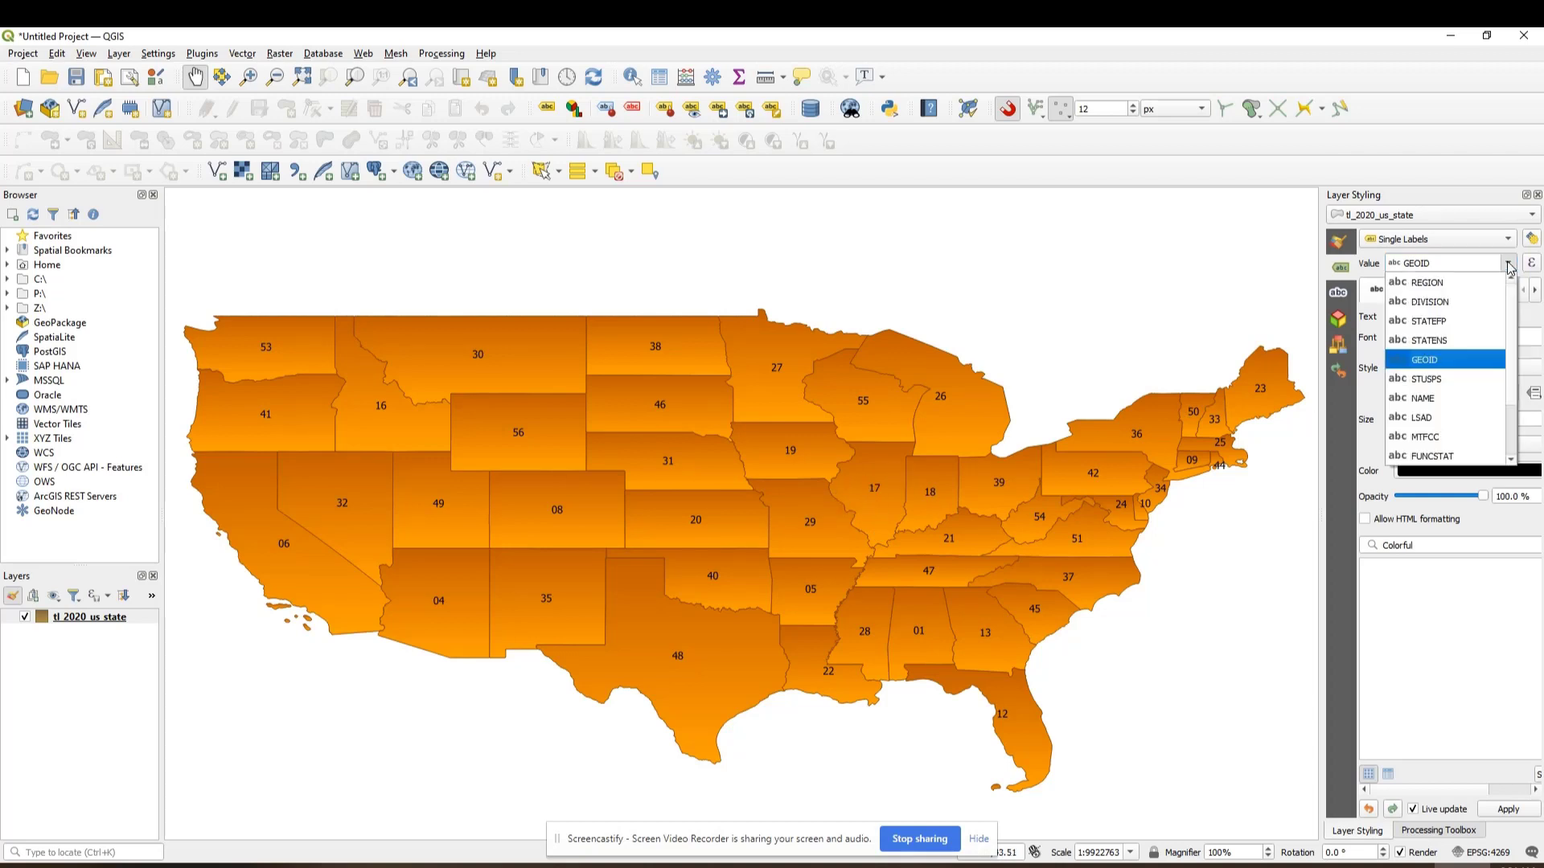
{"action": "left_click", "coordinate": [1439, 302]}
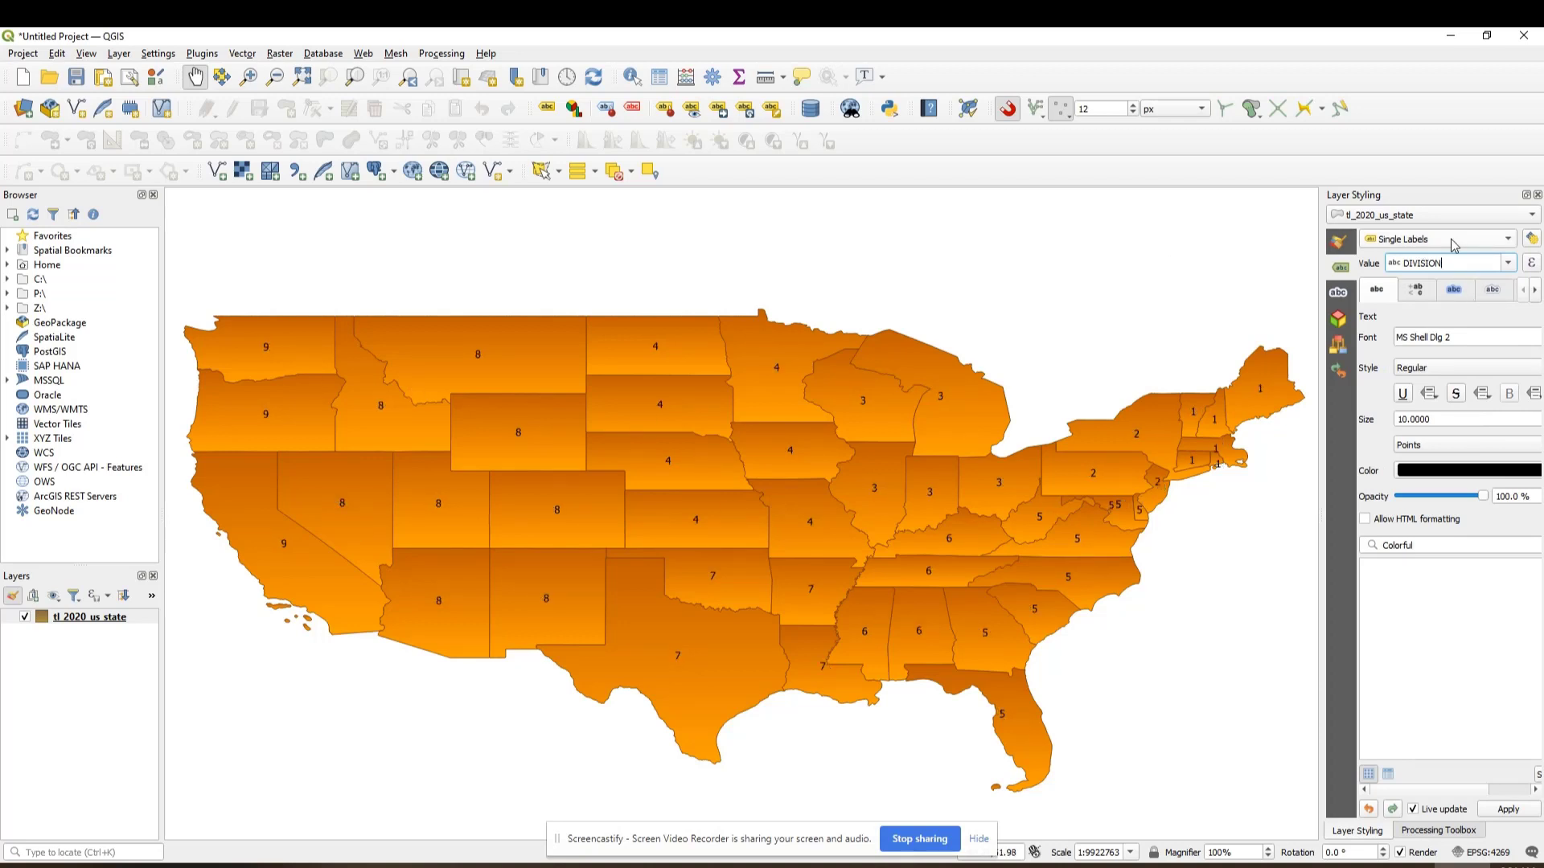
{"action": "left_click", "coordinate": [1507, 263]}
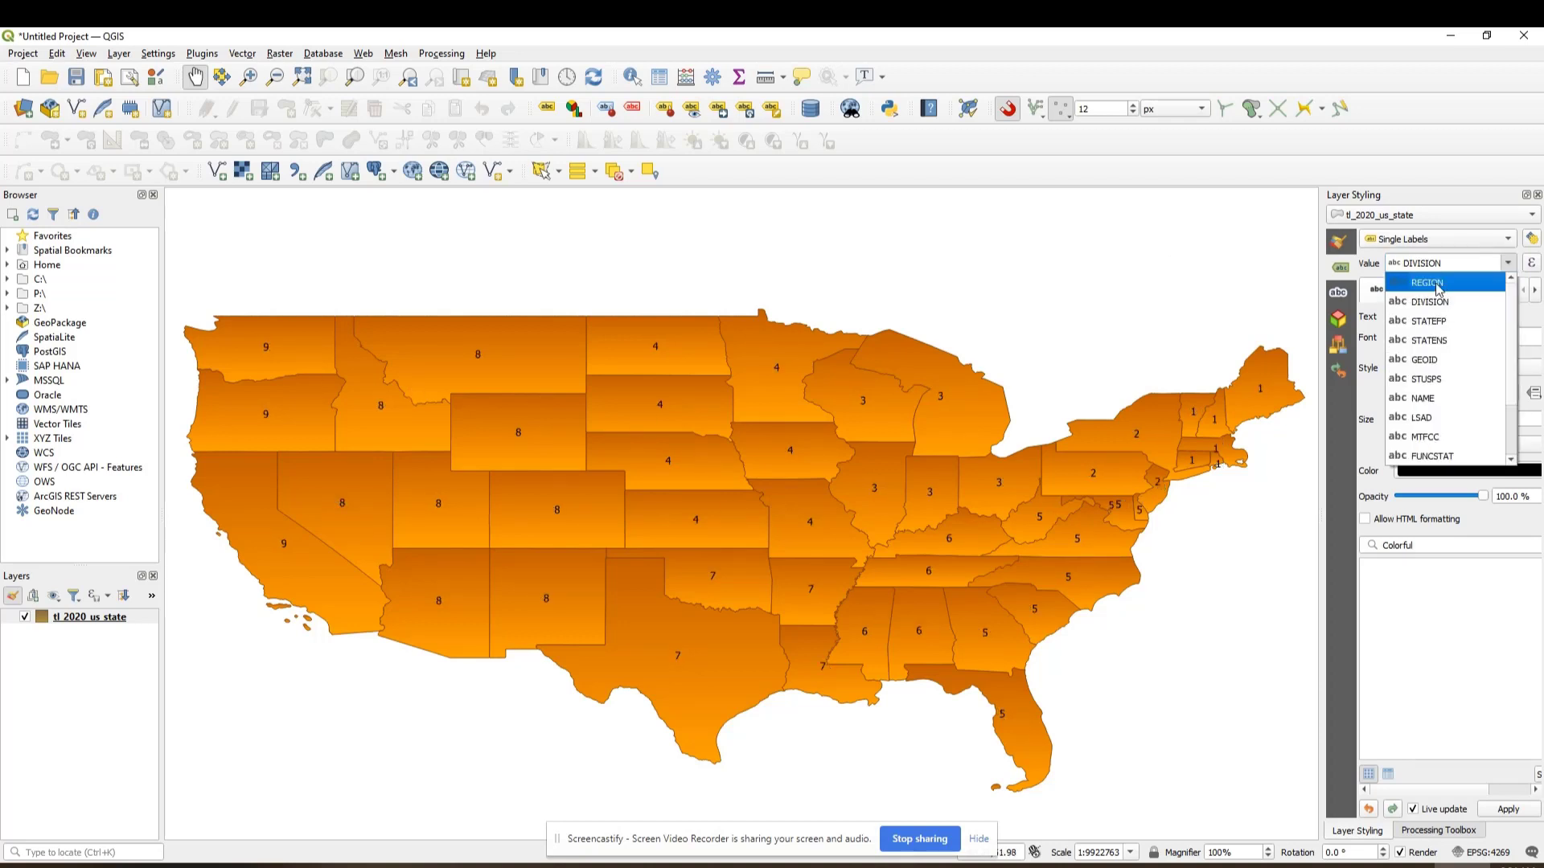
{"action": "left_click", "coordinate": [1437, 283]}
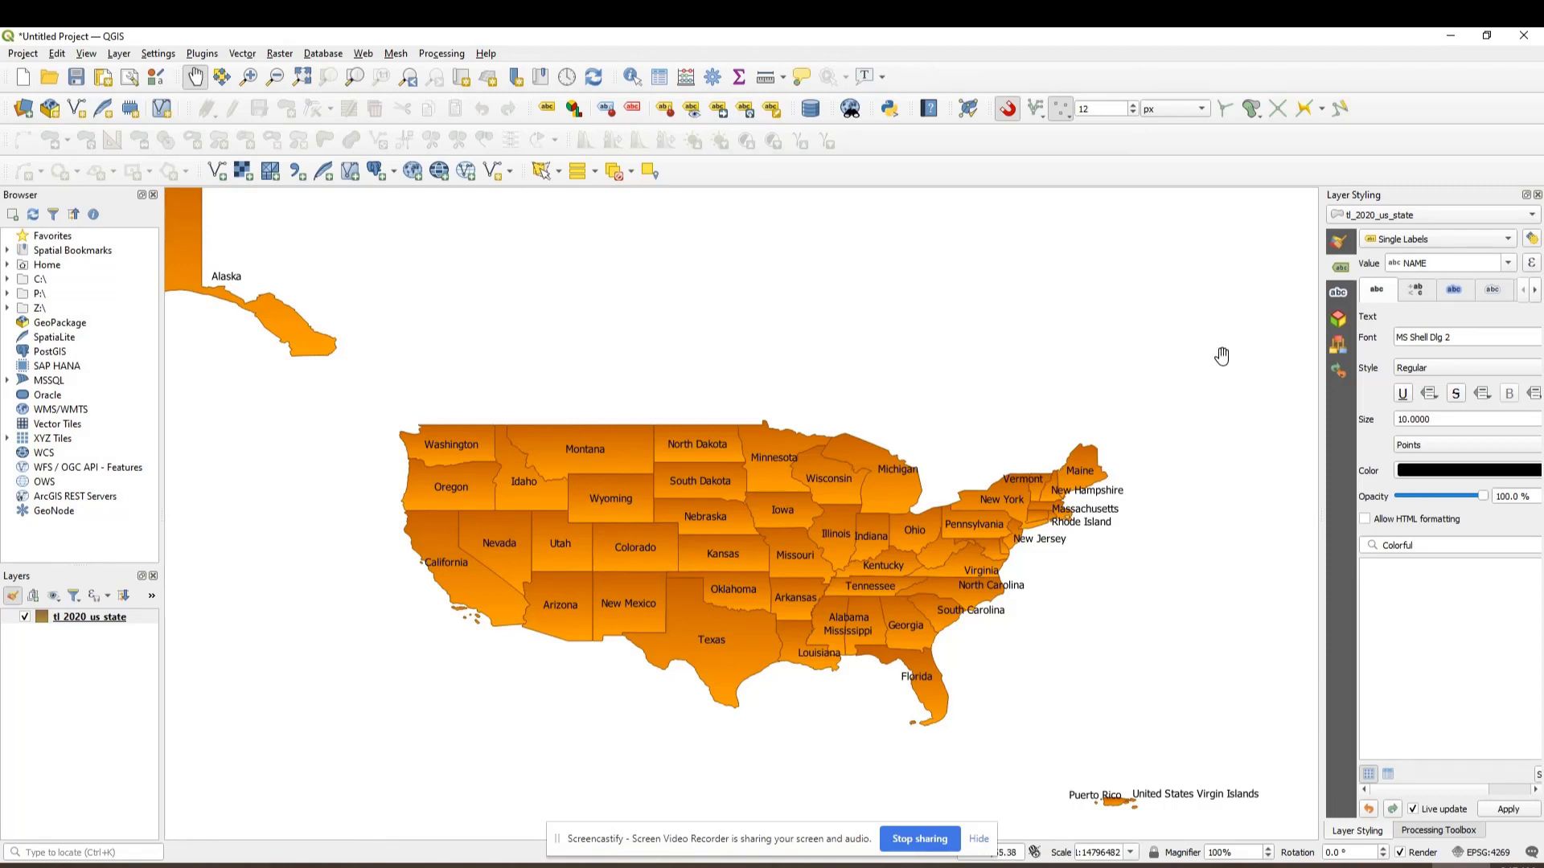
Step: Examine how the state name labels are drawn at wider and closer map scales, including Alaska and the Caribbean territories
{"action": "left_click_drag", "start_coordinate": [1220, 355], "coordinate": [1227, 328]}
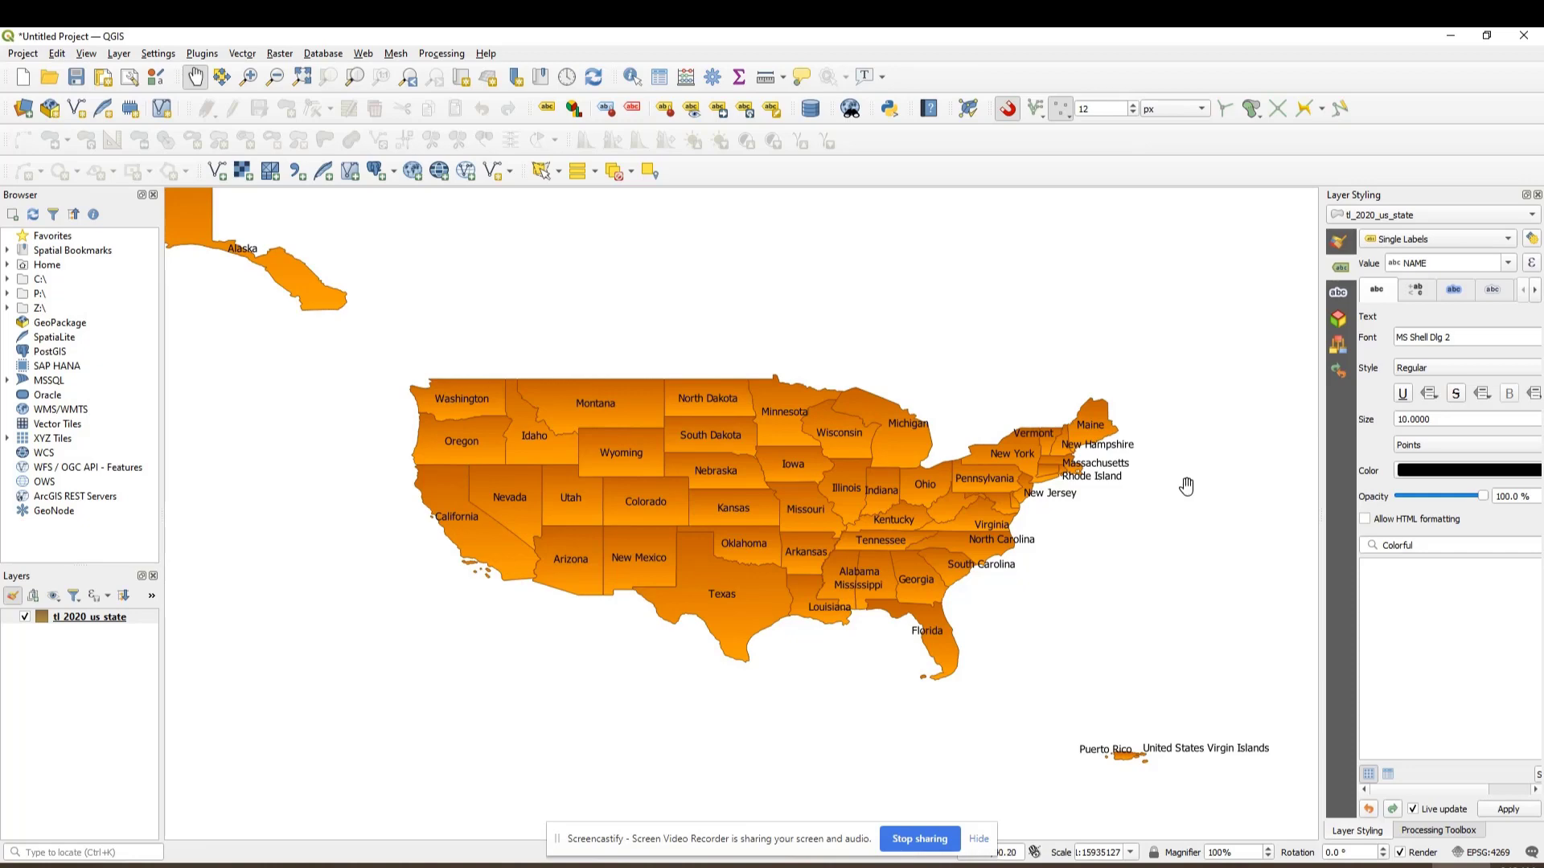
{"action": "scroll", "coordinate": [1186, 487], "scroll_direction": "up", "scroll_amount": 1}
{"action": "left_click_drag", "start_coordinate": [767, 347], "coordinate": [1089, 311]}
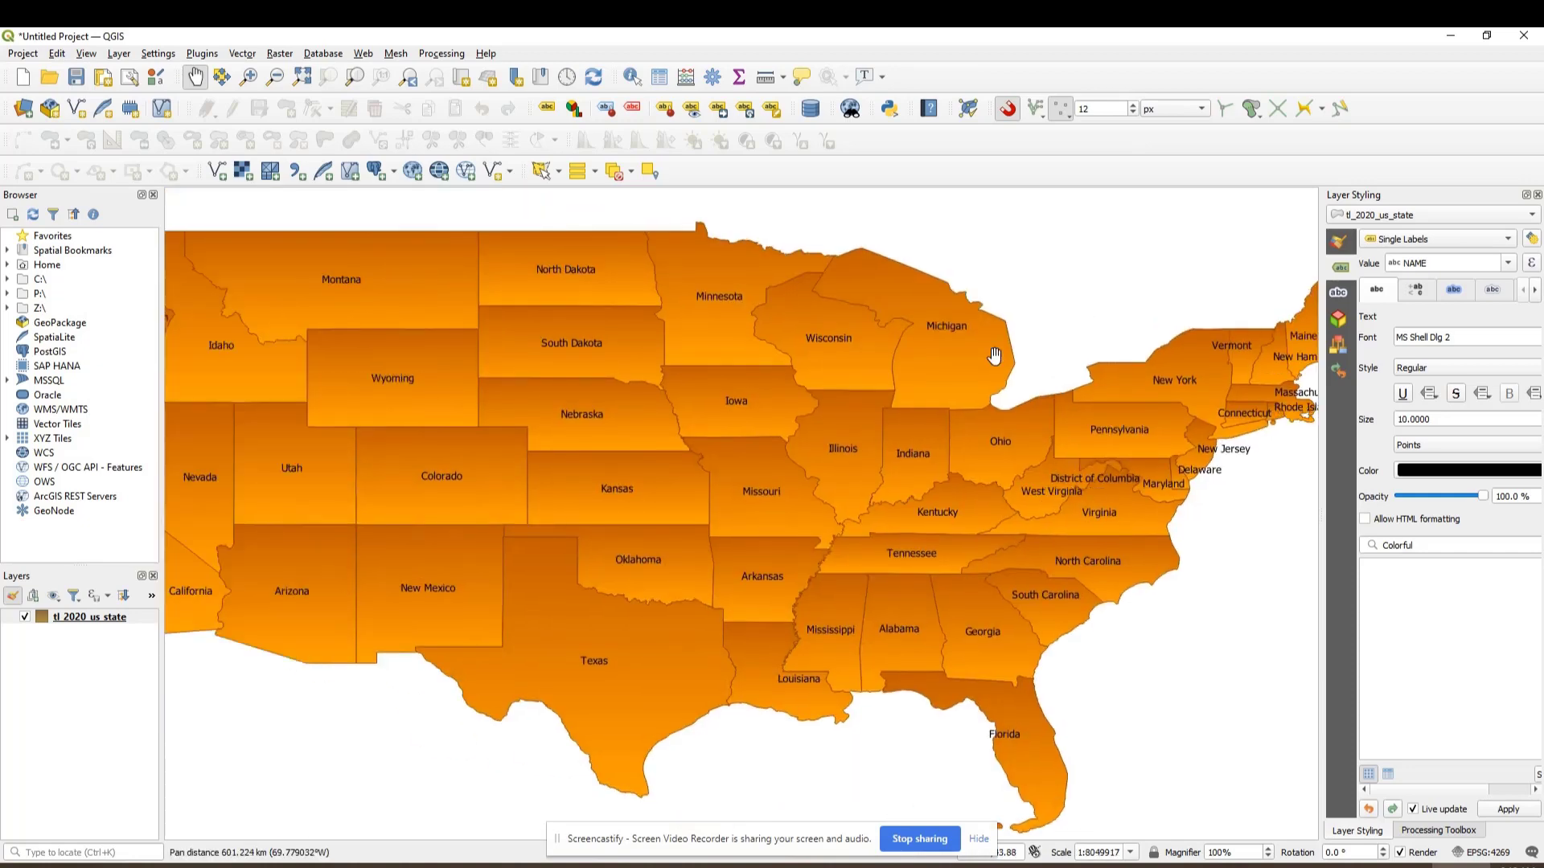
{"action": "scroll", "coordinate": [994, 356], "scroll_direction": "down", "scroll_amount": 1}
{"action": "scroll", "coordinate": [997, 355], "scroll_direction": "up", "scroll_amount": 1}
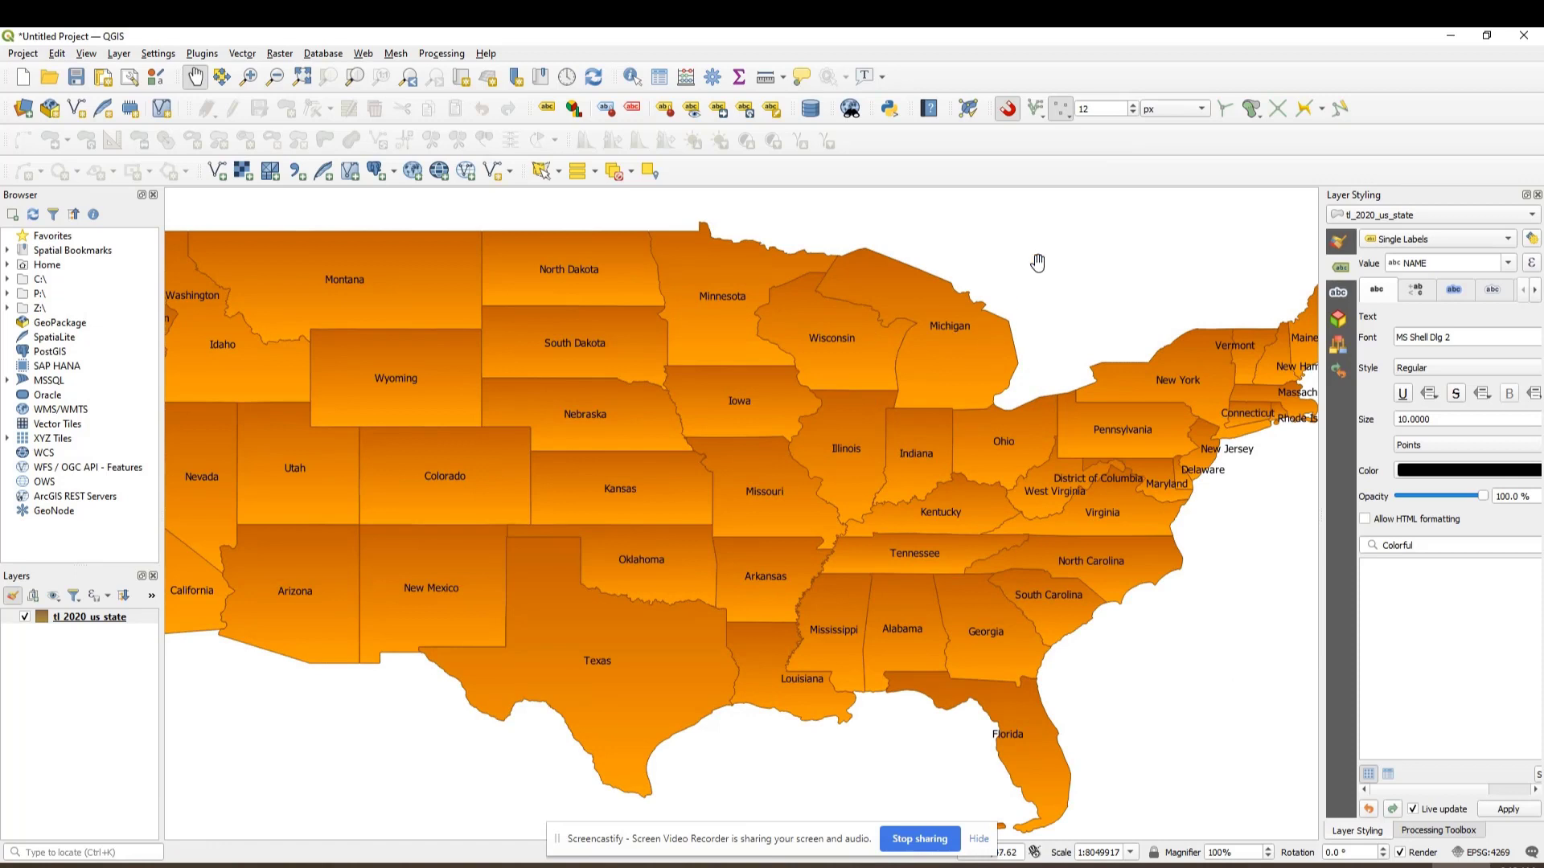
{"action": "left_click_drag", "start_coordinate": [555, 430], "coordinate": [625, 442]}
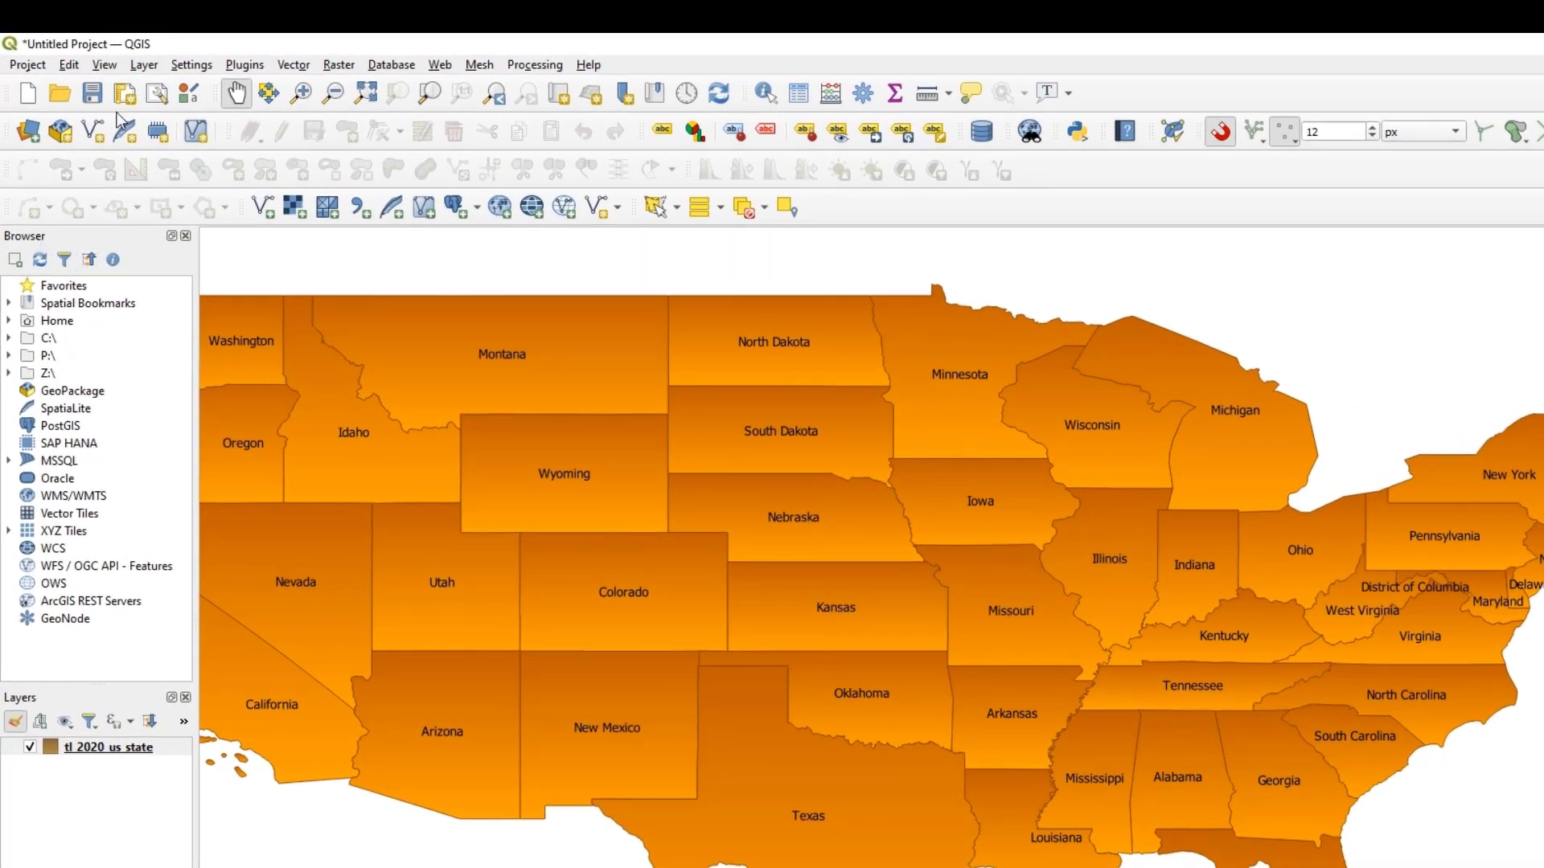
Step: Review the list of panels that can be shown or hidden in the workspace, and dismiss it
{"action": "left_click", "coordinate": [99, 67]}
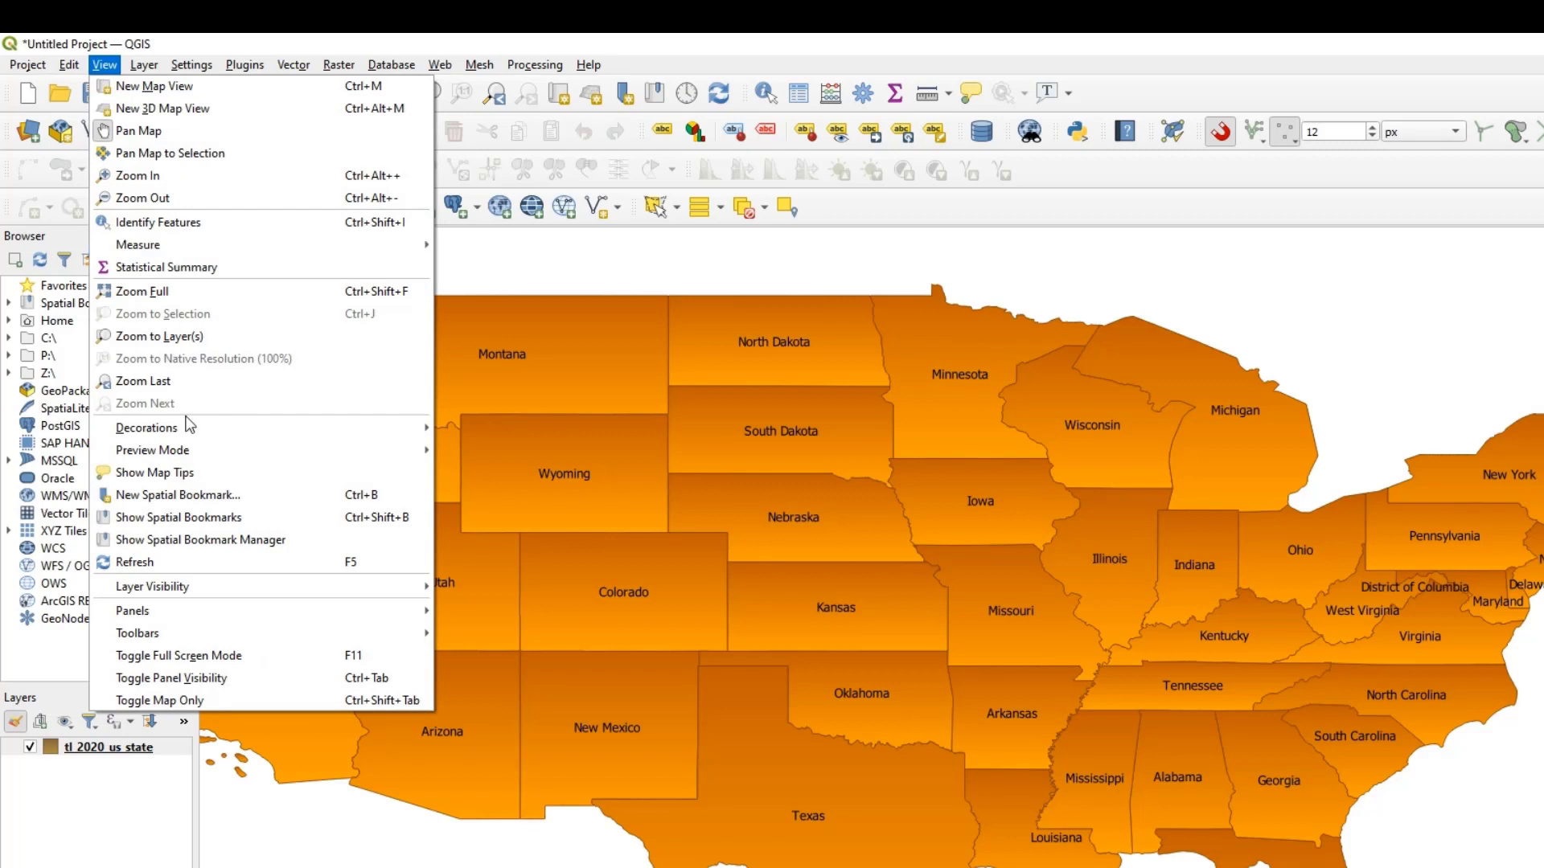
{"action": "mouse_move", "coordinate": [156, 597]}
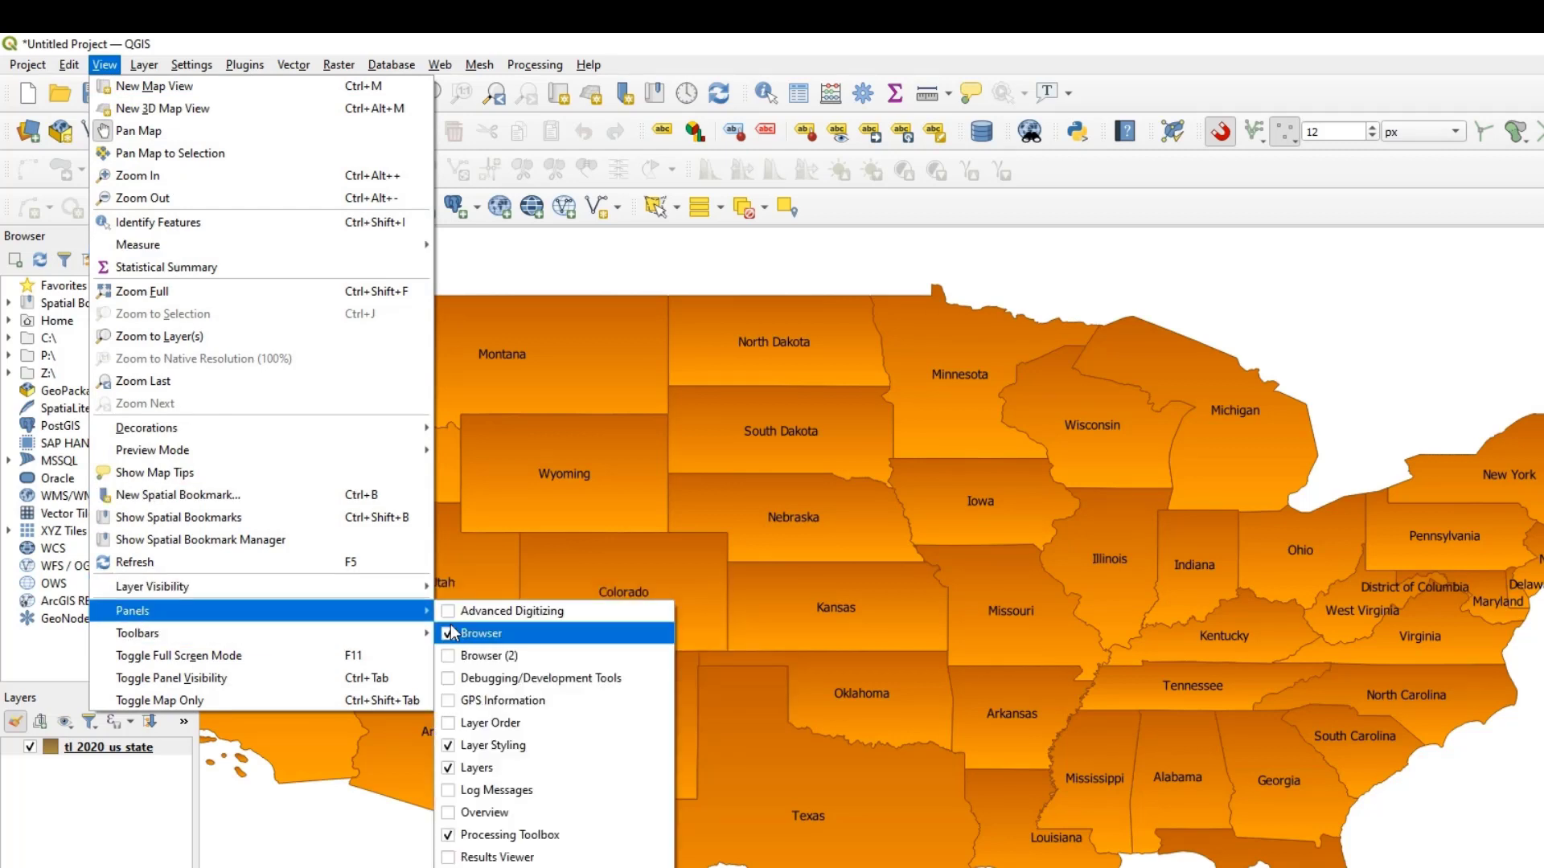
{"action": "left_click", "coordinate": [941, 44]}
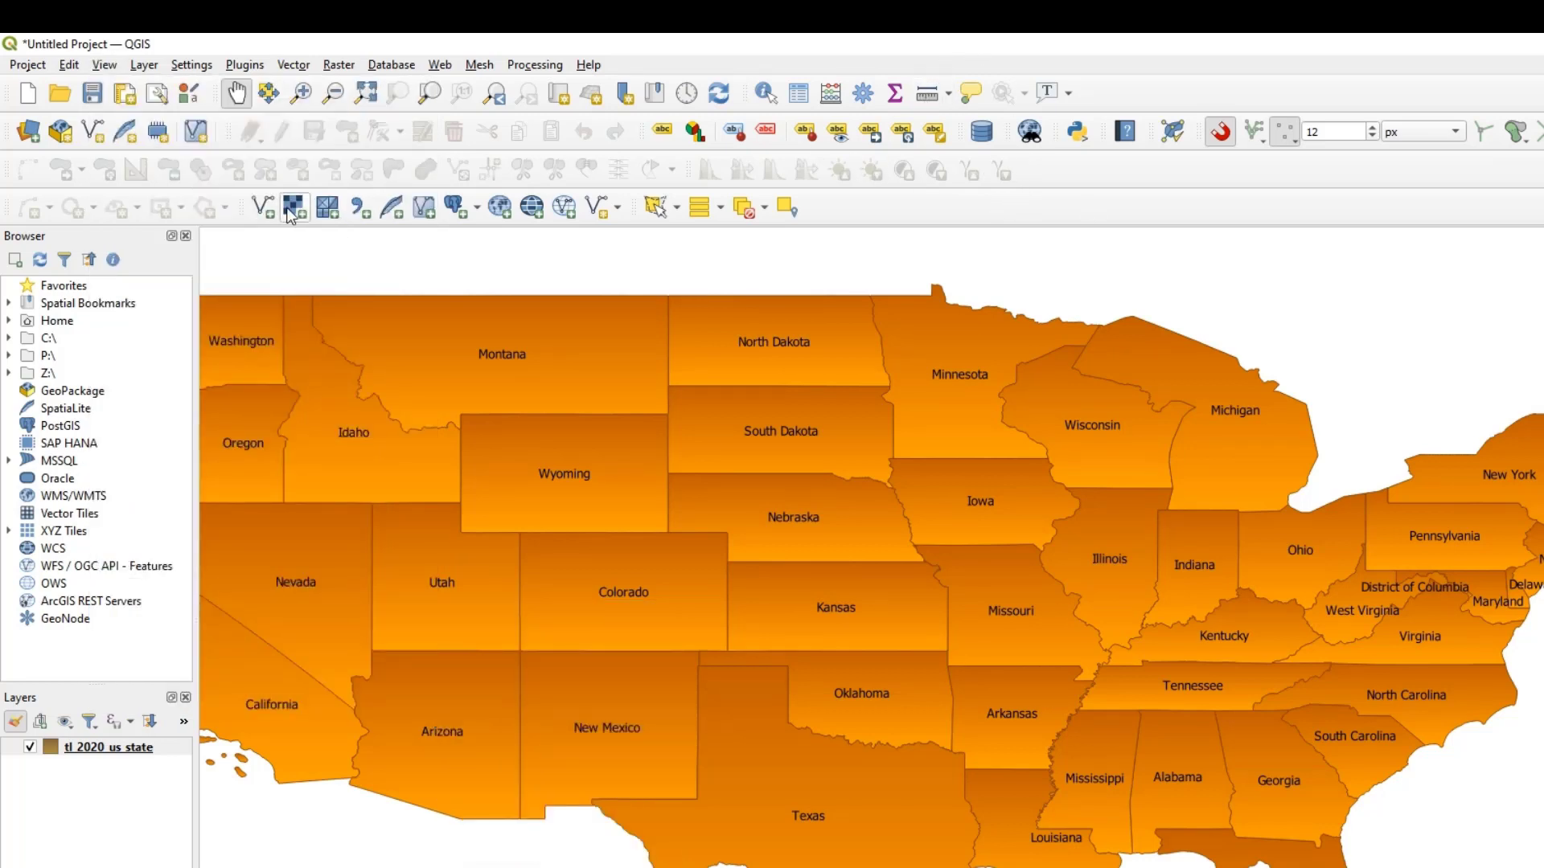
Step: Look through the Home directory's folders in the Browser tree and collapse it again
{"action": "left_click", "coordinate": [9, 320]}
{"action": "scroll", "coordinate": [8, 314], "scroll_direction": "down", "scroll_amount": 3}
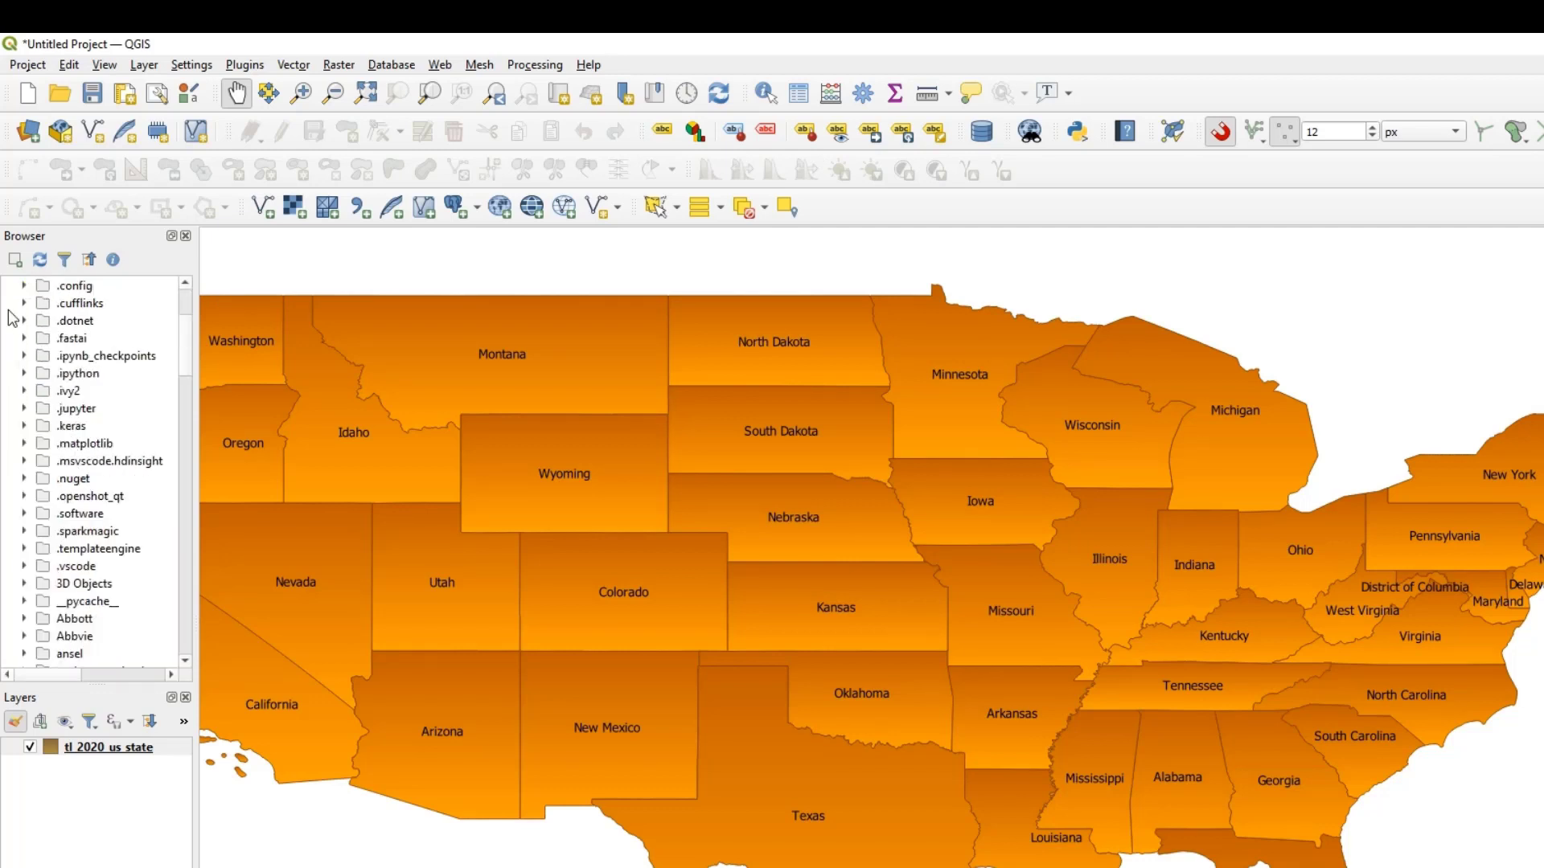
{"action": "scroll", "coordinate": [11, 319], "scroll_direction": "up", "scroll_amount": 3}
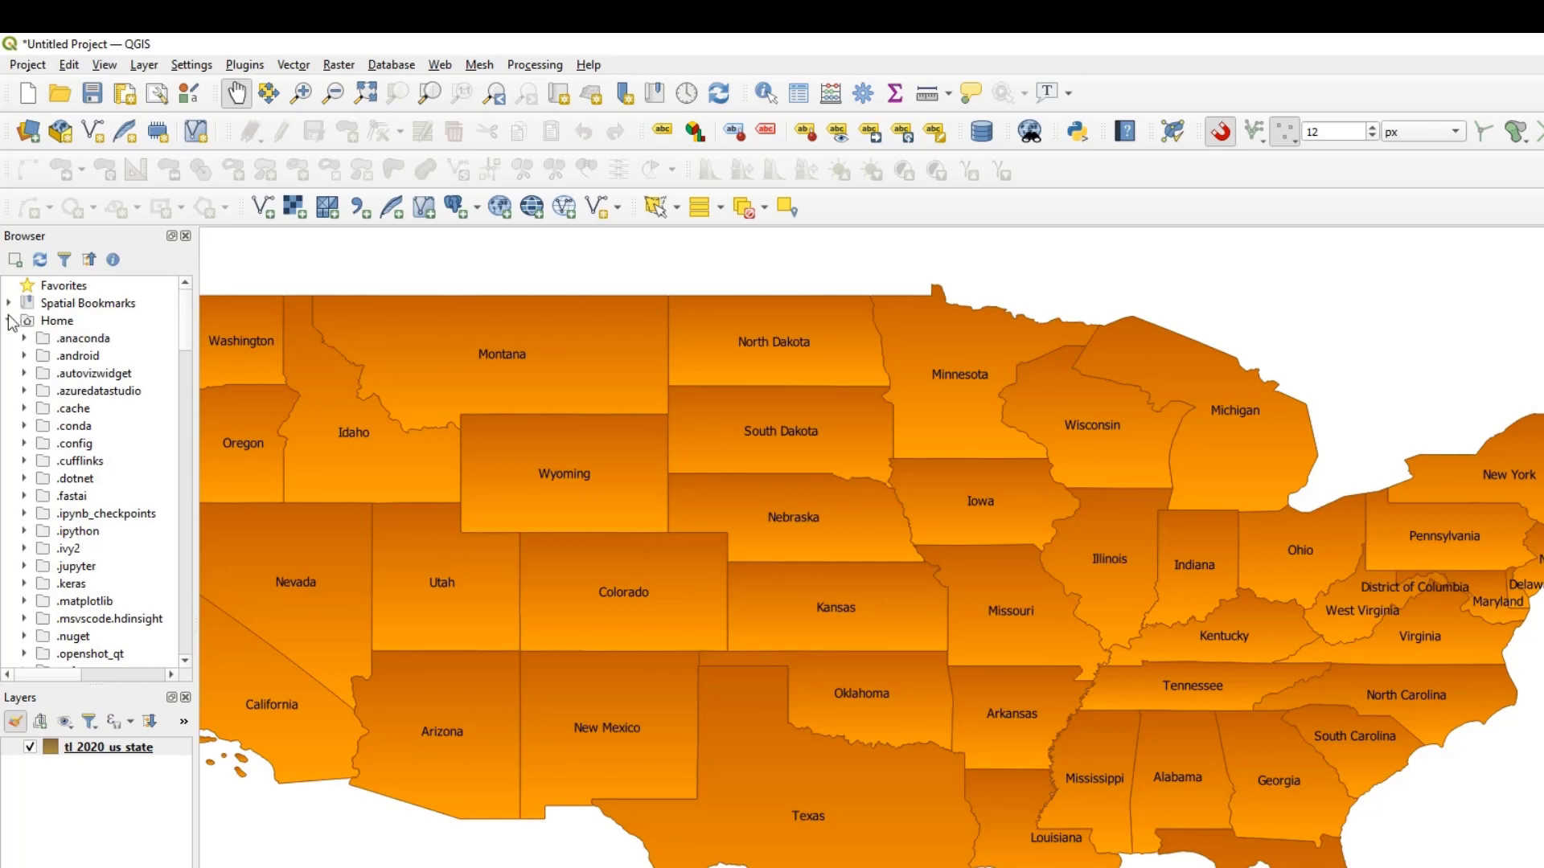
{"action": "left_click", "coordinate": [10, 320]}
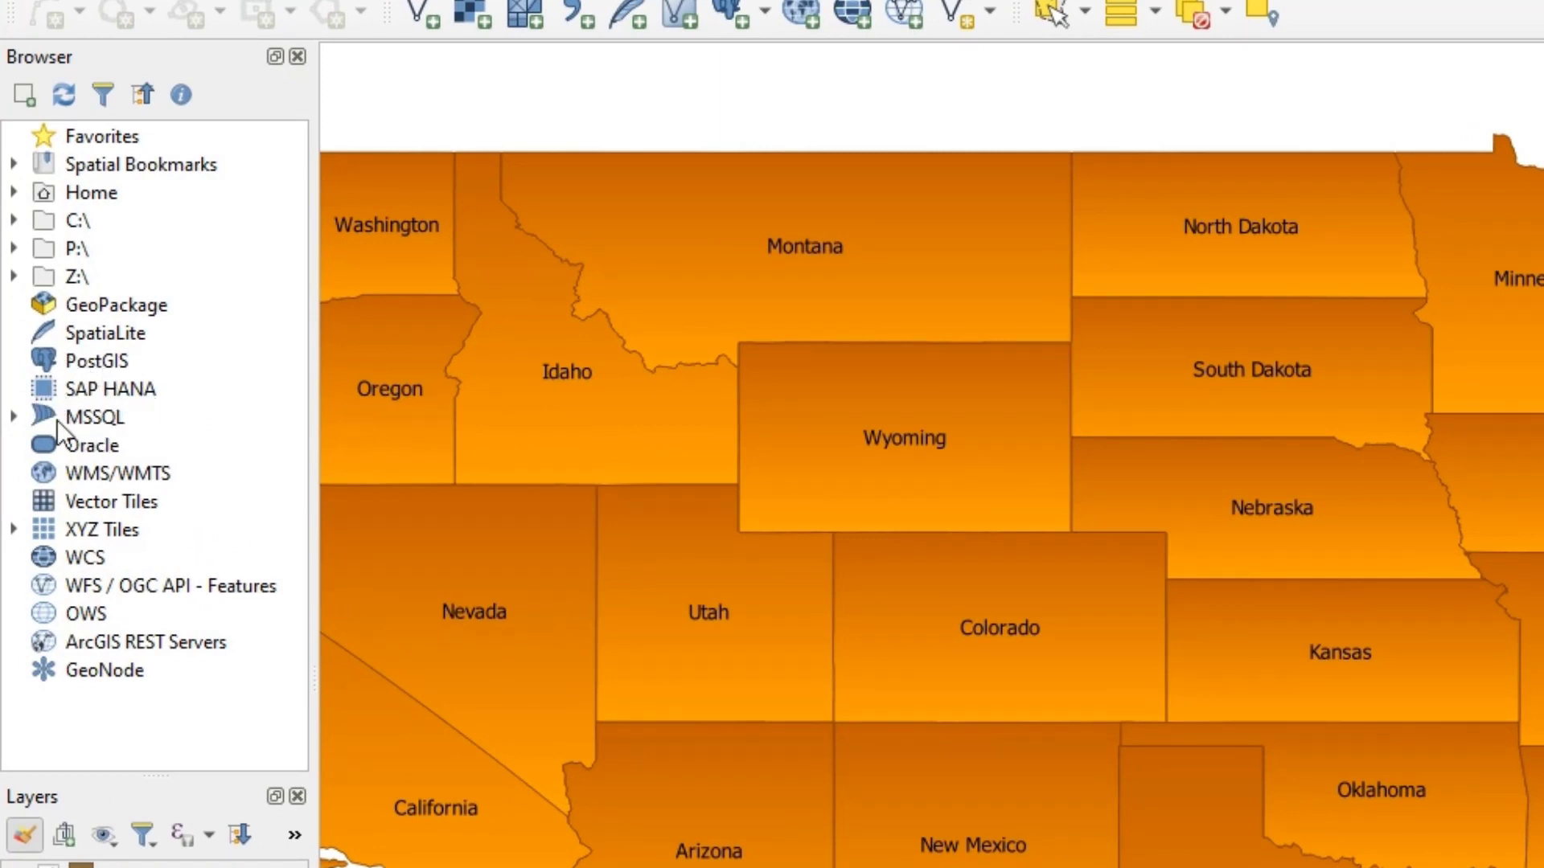
Step: Expand the MSSQL connection SQL_2019 and its Geospatial schema in the Browser tree to view the spatial tables
{"action": "left_click", "coordinate": [15, 416]}
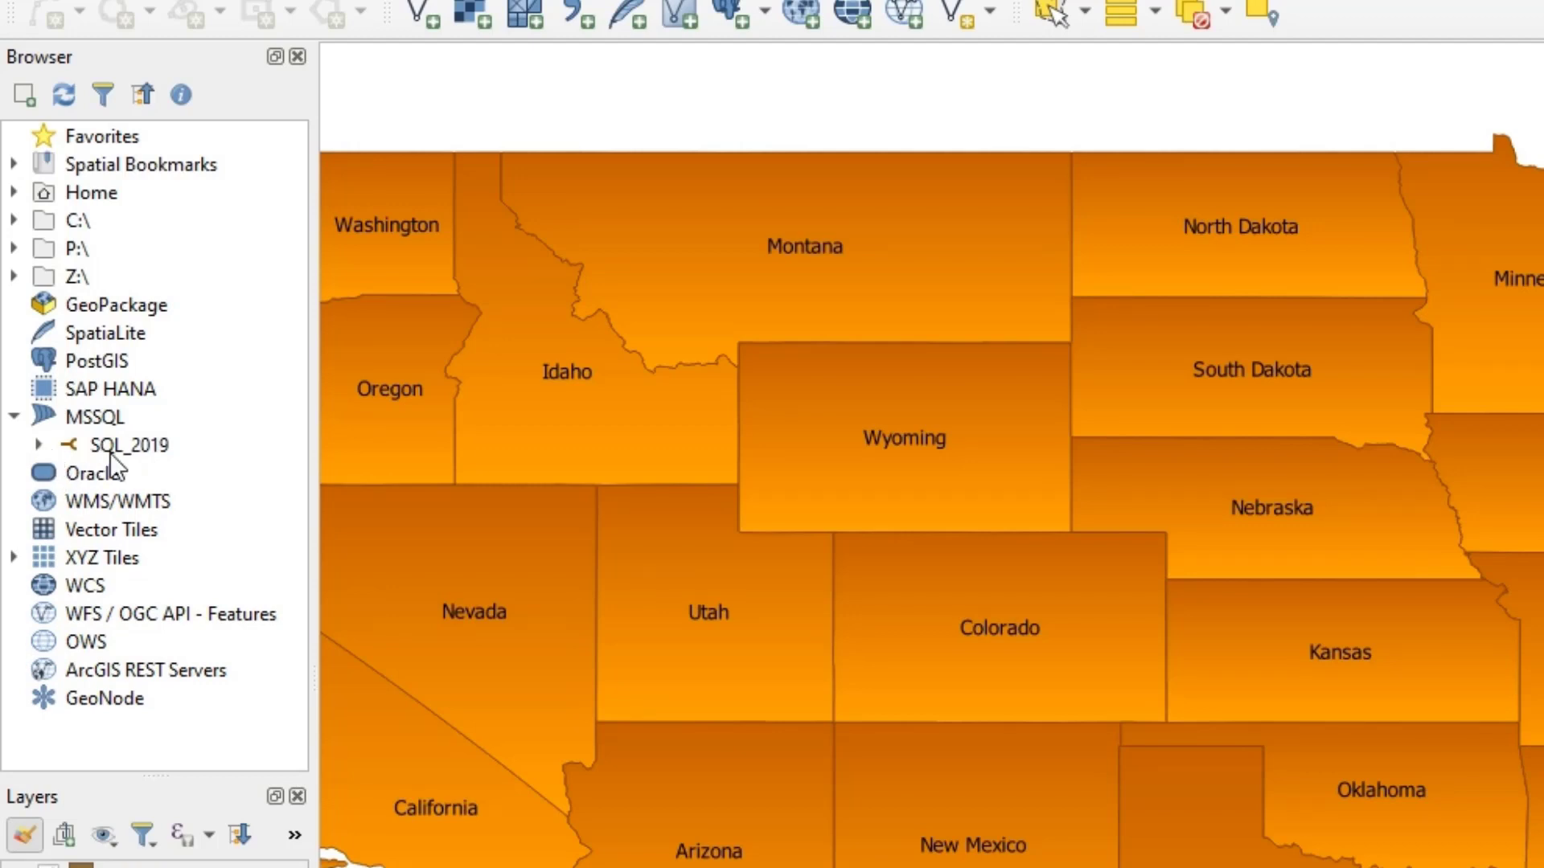
{"action": "left_click", "coordinate": [39, 444]}
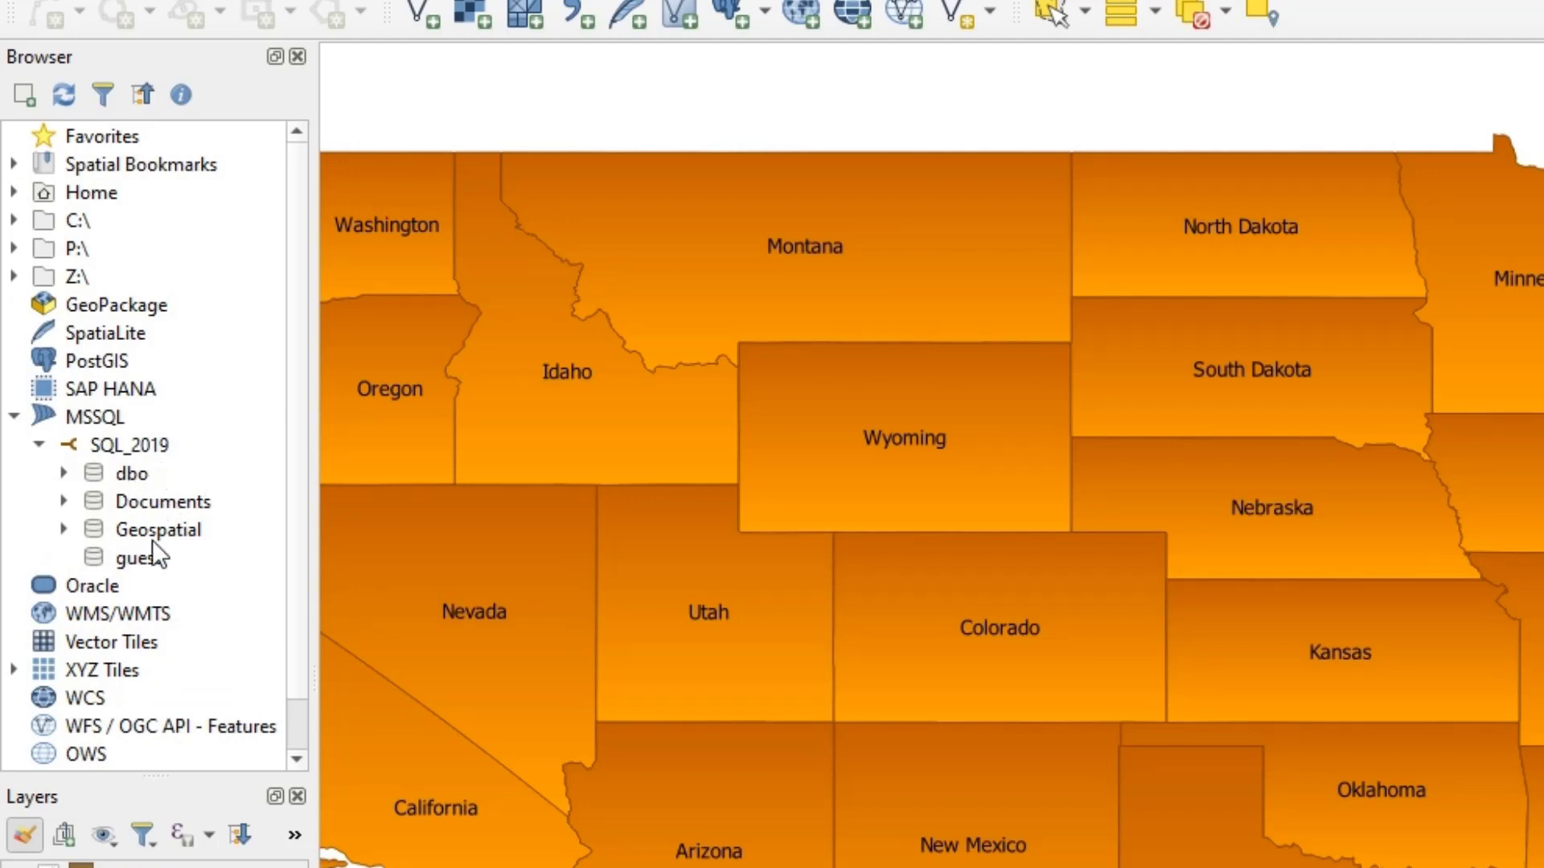
{"action": "left_click", "coordinate": [64, 529]}
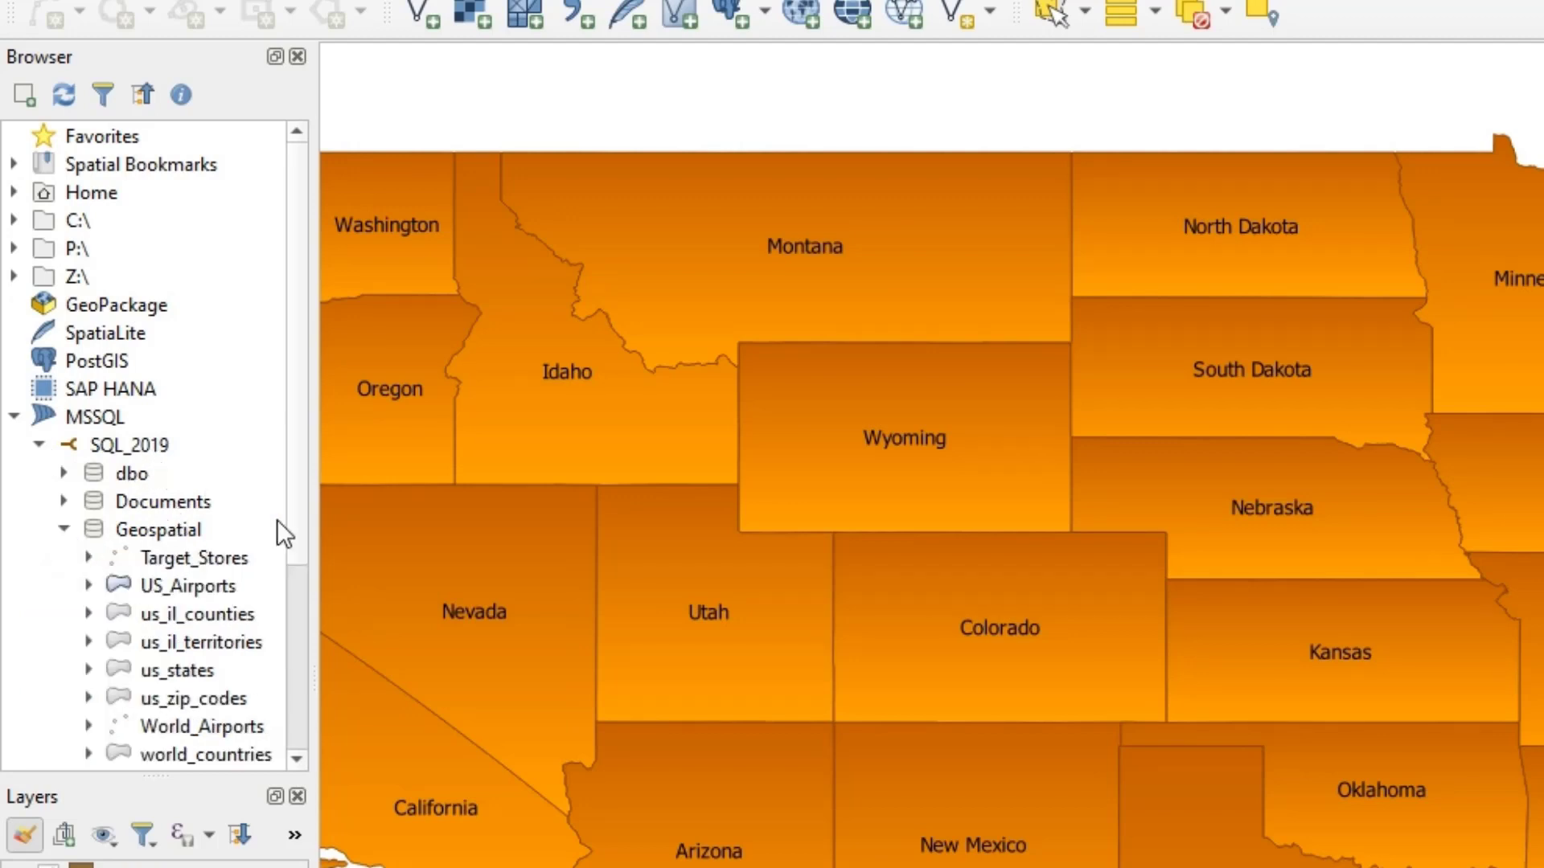
{"action": "scroll", "coordinate": [276, 519], "scroll_direction": "down", "scroll_amount": 2}
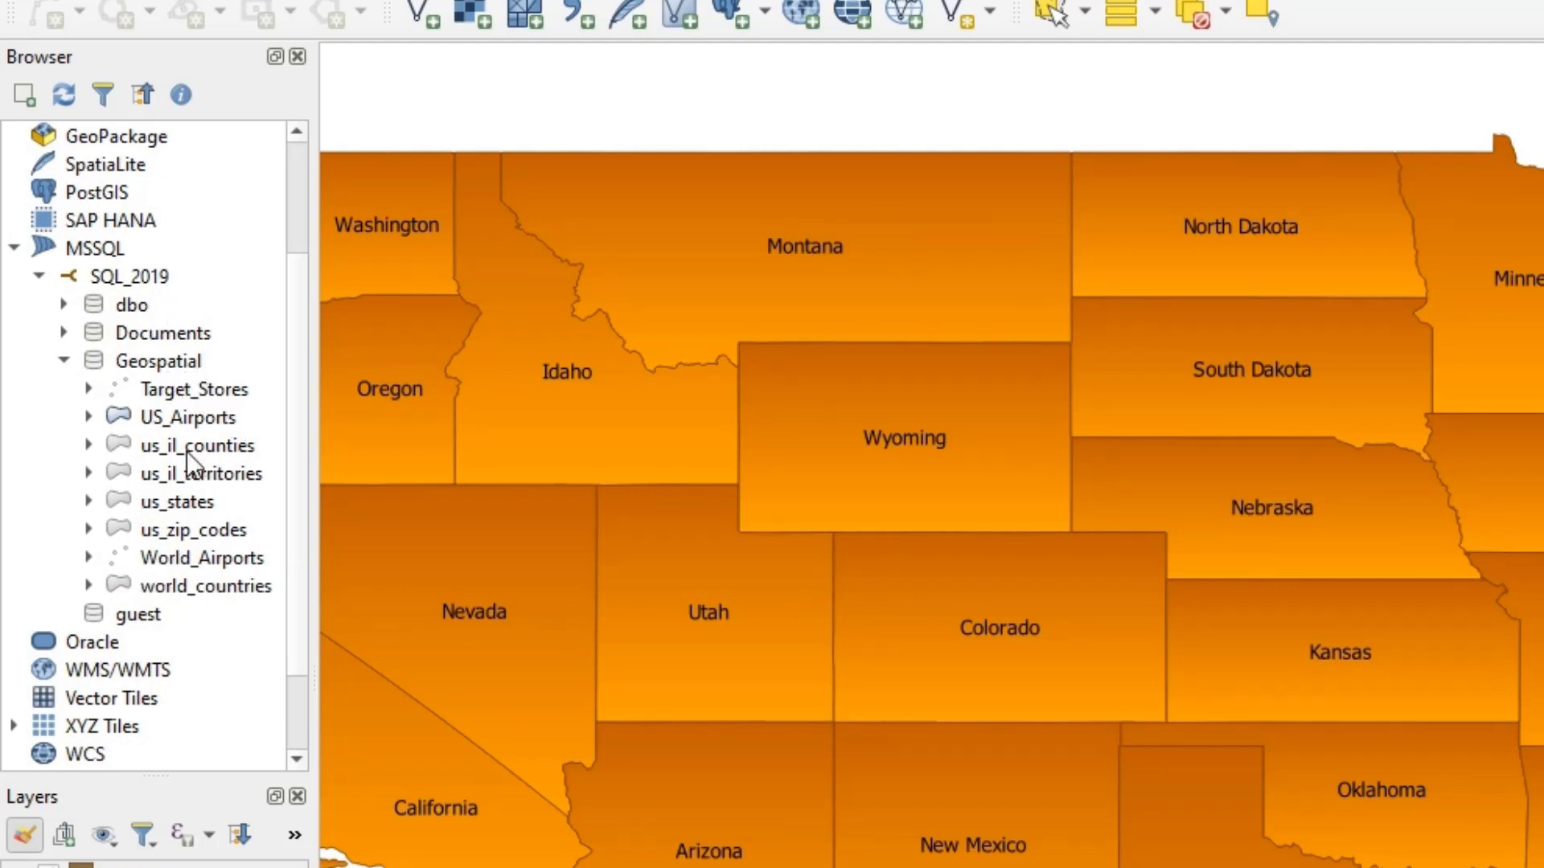
Step: Review the management options available for the SQL_2019 connection, and dismiss them without choosing any
{"action": "right_click", "coordinate": [147, 361]}
{"action": "left_click", "coordinate": [105, 268]}
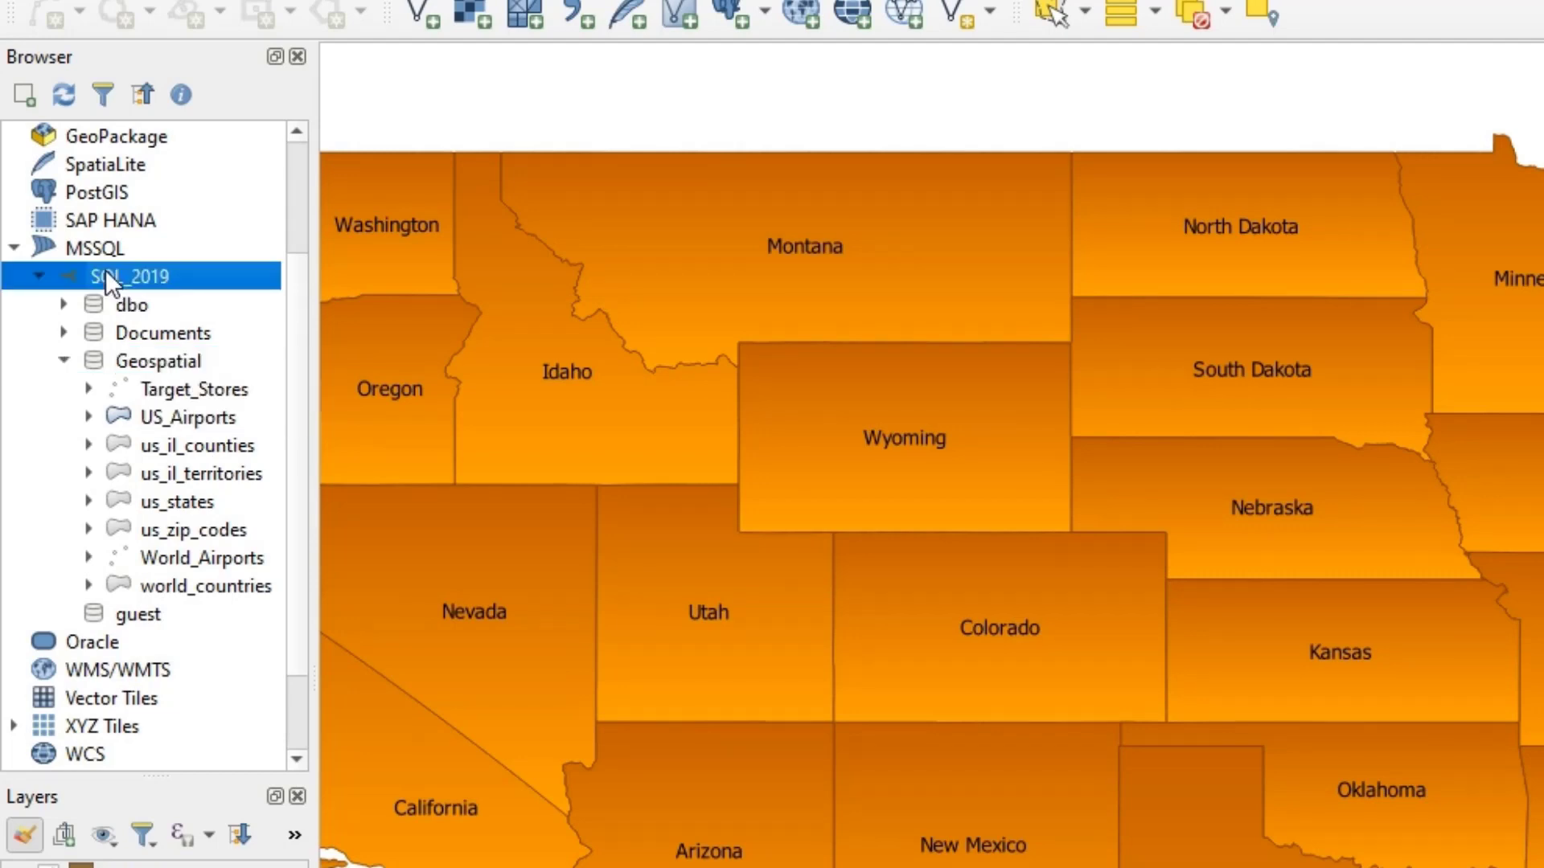
{"action": "right_click", "coordinate": [104, 268]}
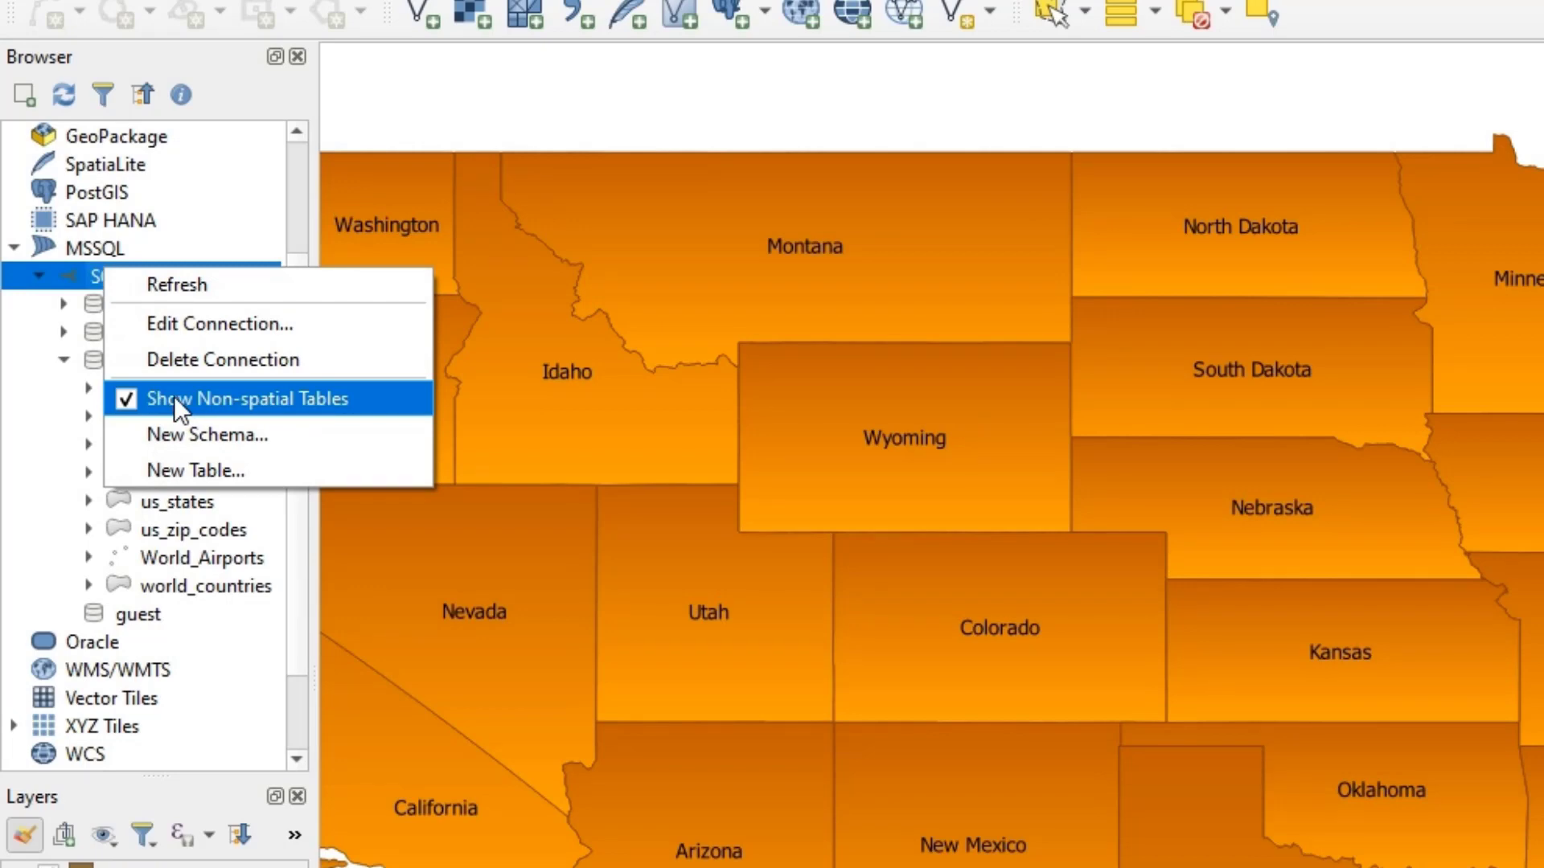
{"action": "left_click", "coordinate": [295, 161]}
Step: Collapse the MSSQL branch, and look through the C:\ drive's folders in the Browser tree before collapsing it too
{"action": "scroll", "coordinate": [296, 161], "scroll_direction": "up", "scroll_amount": 2}
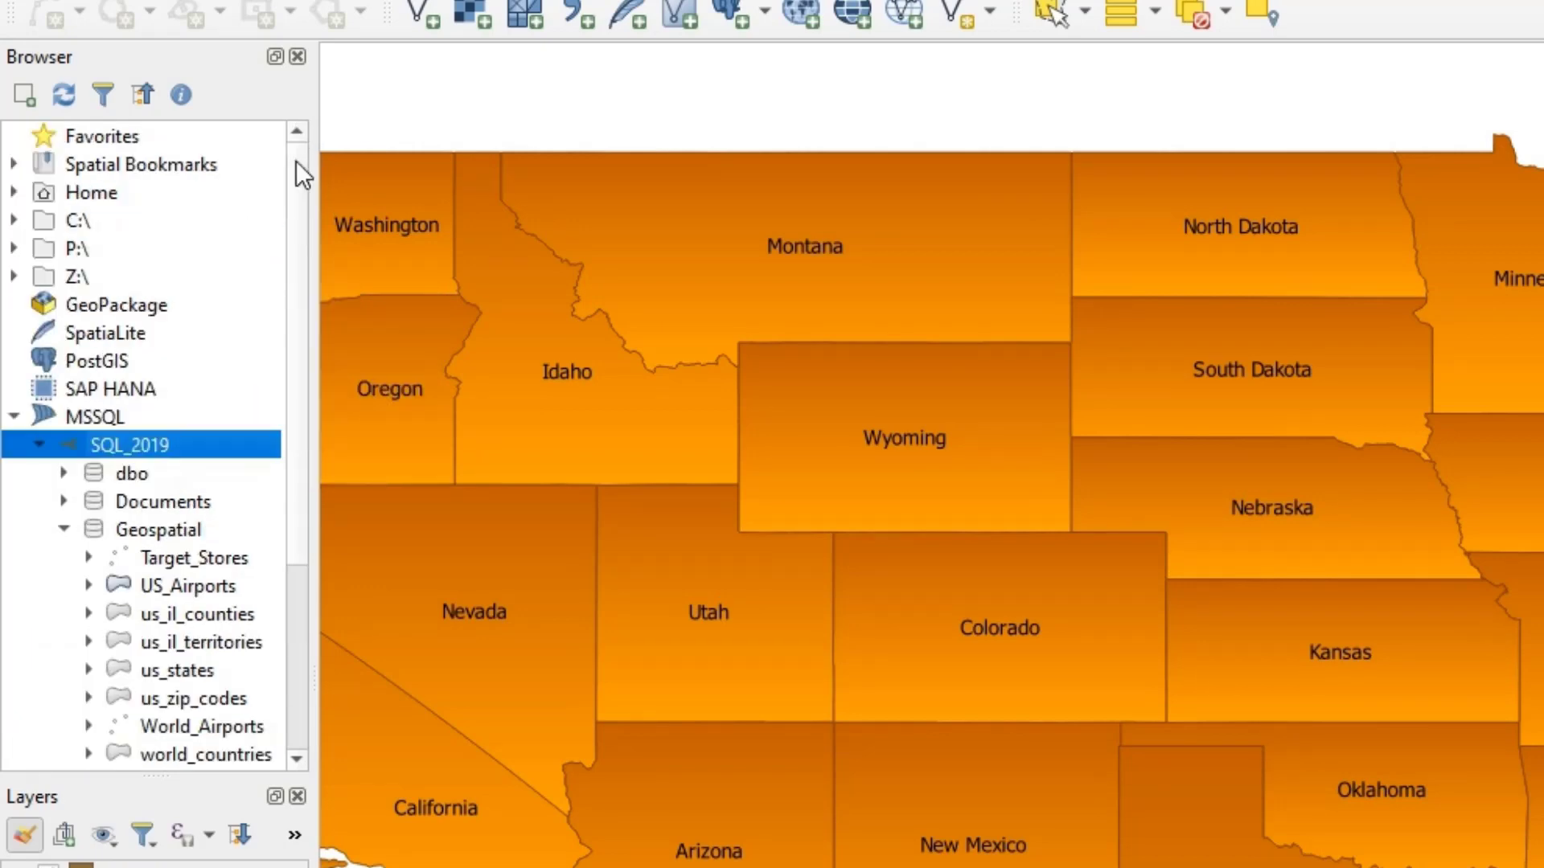
{"action": "left_click", "coordinate": [17, 414]}
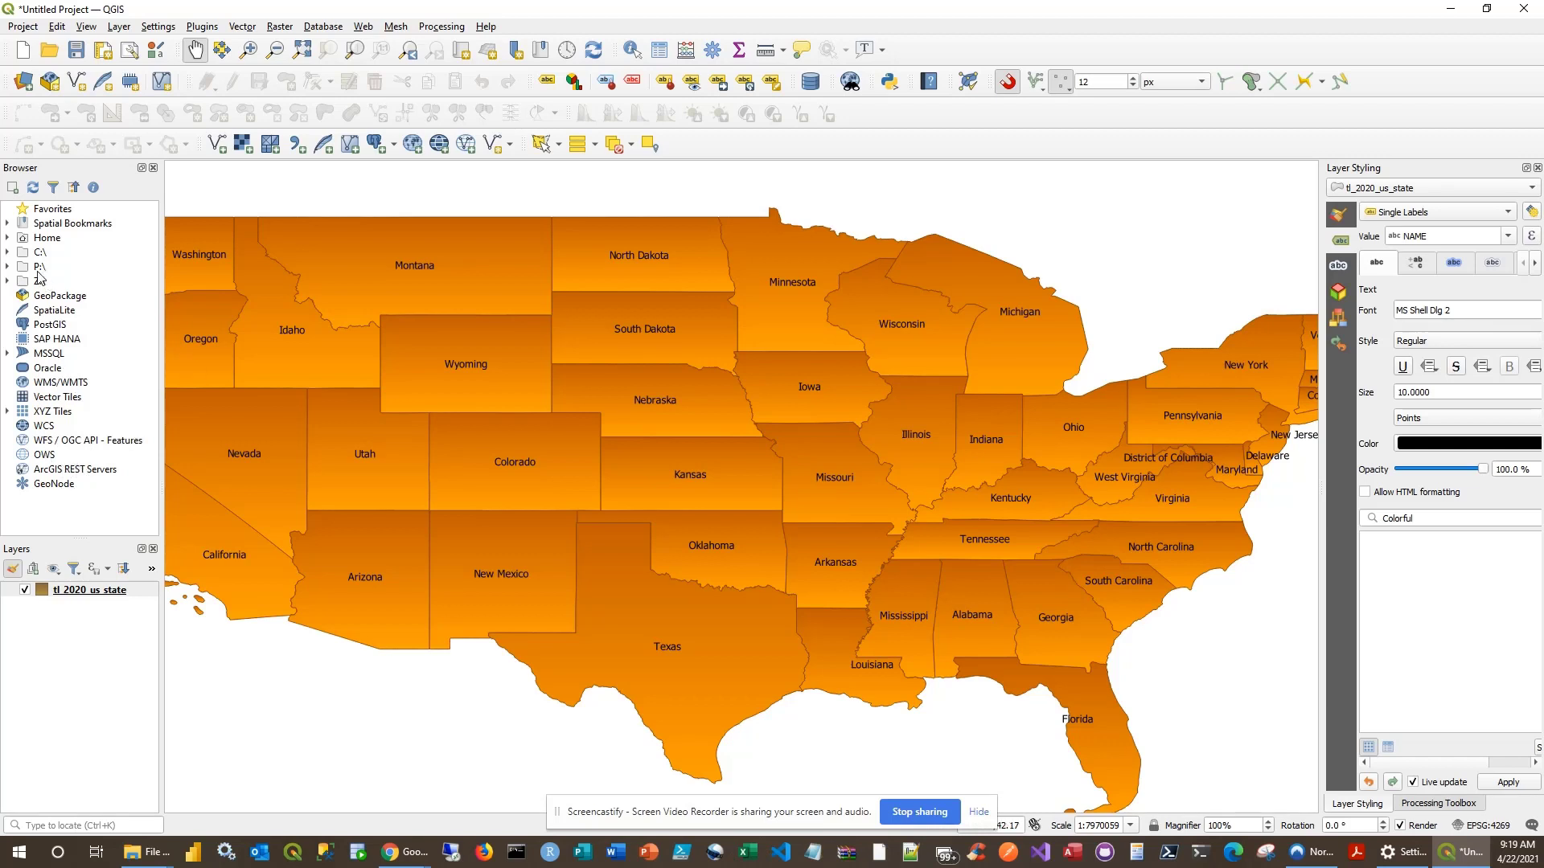
{"action": "left_click", "coordinate": [8, 253]}
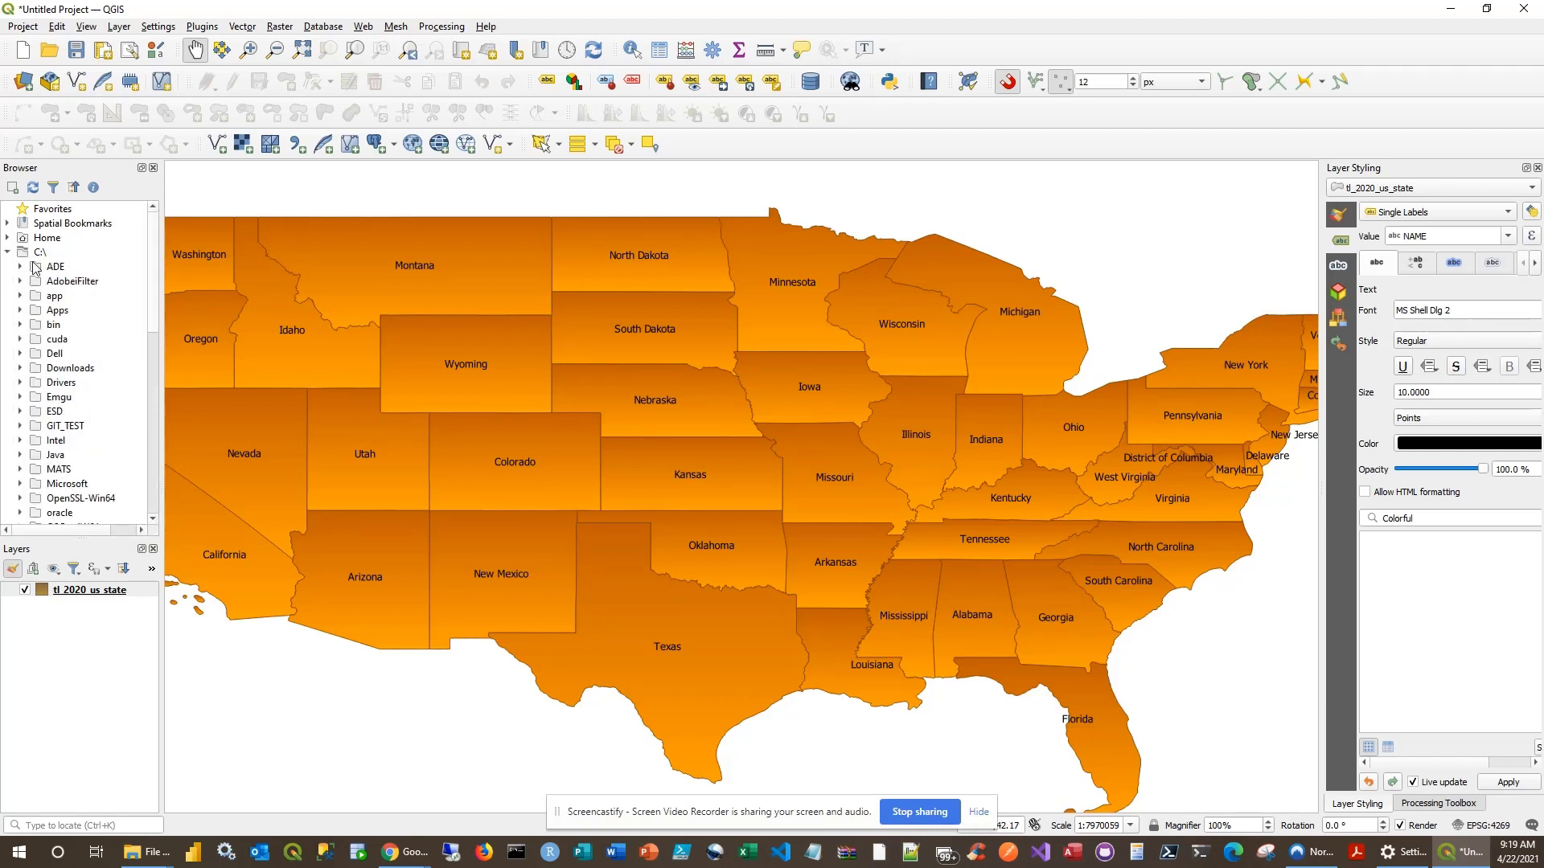
{"action": "left_click", "coordinate": [8, 253]}
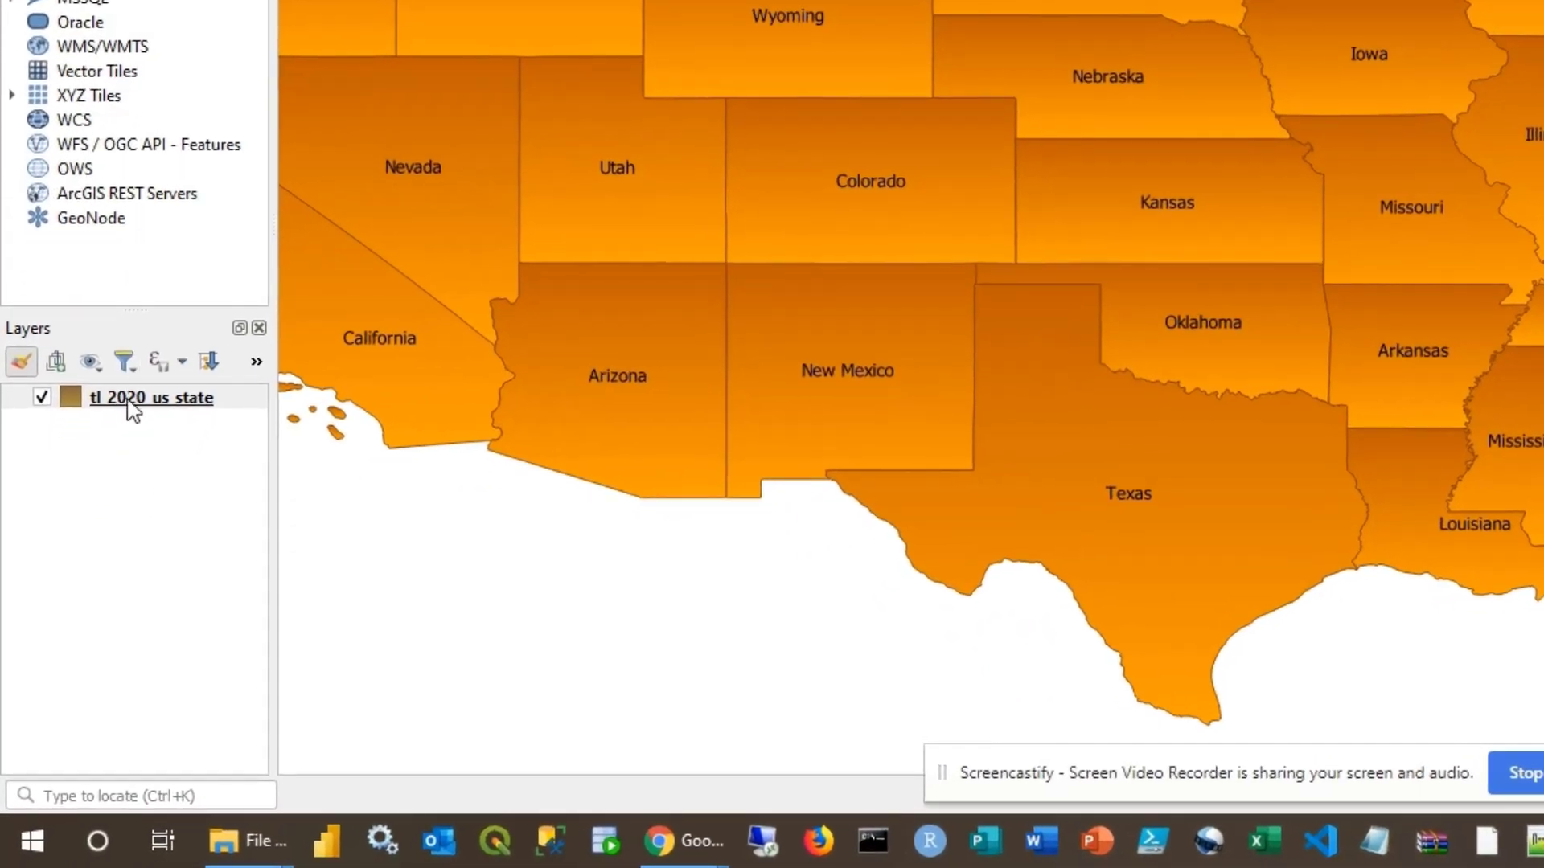
Step: Duplicate the tl_2020_us_state layer
{"action": "right_click", "coordinate": [121, 435]}
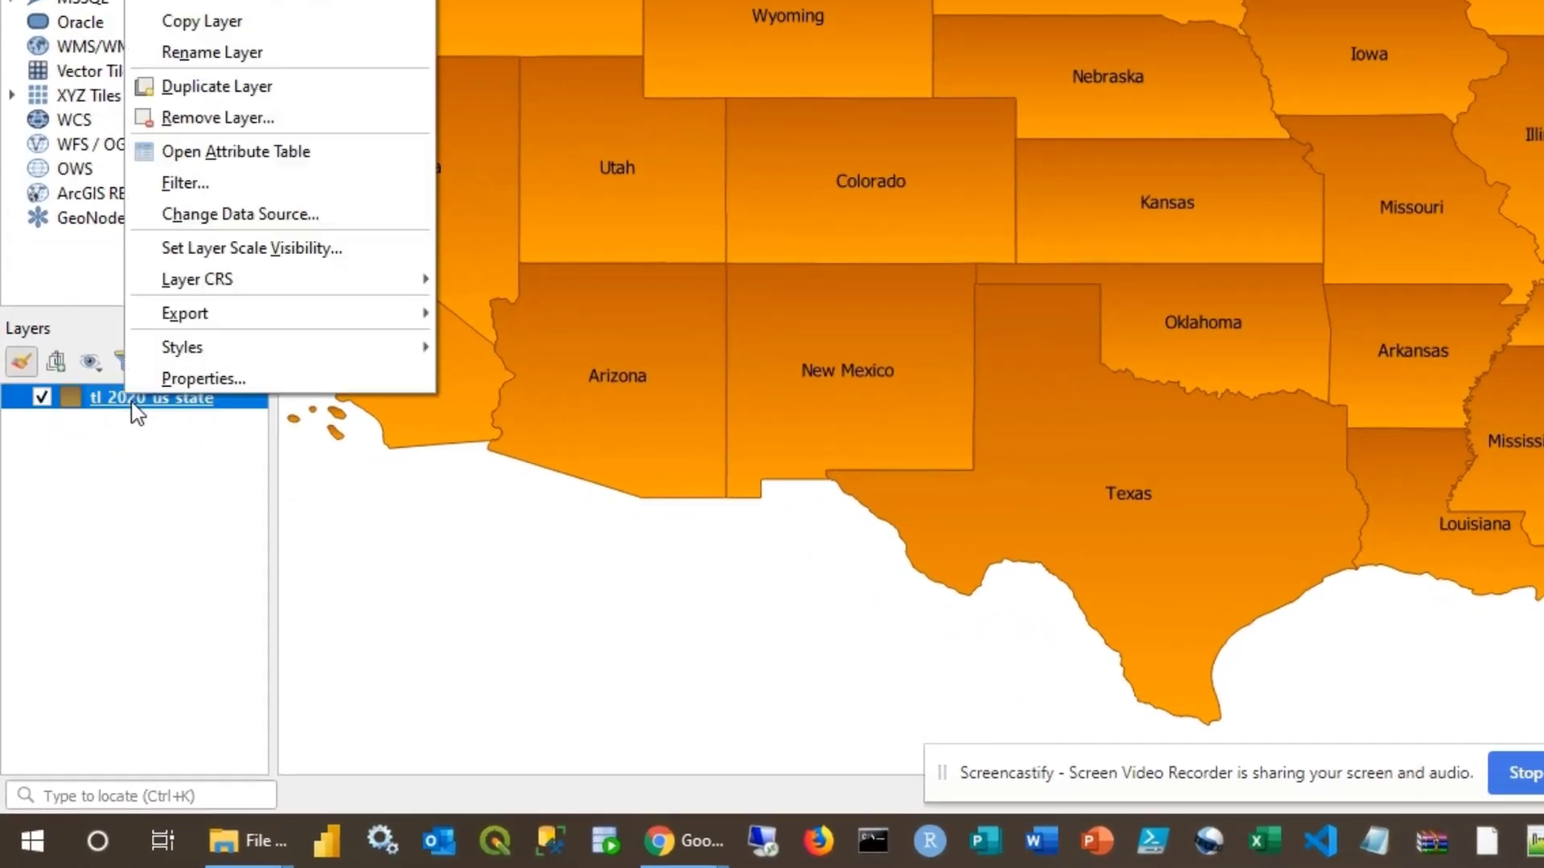
{"action": "left_click", "coordinate": [257, 94]}
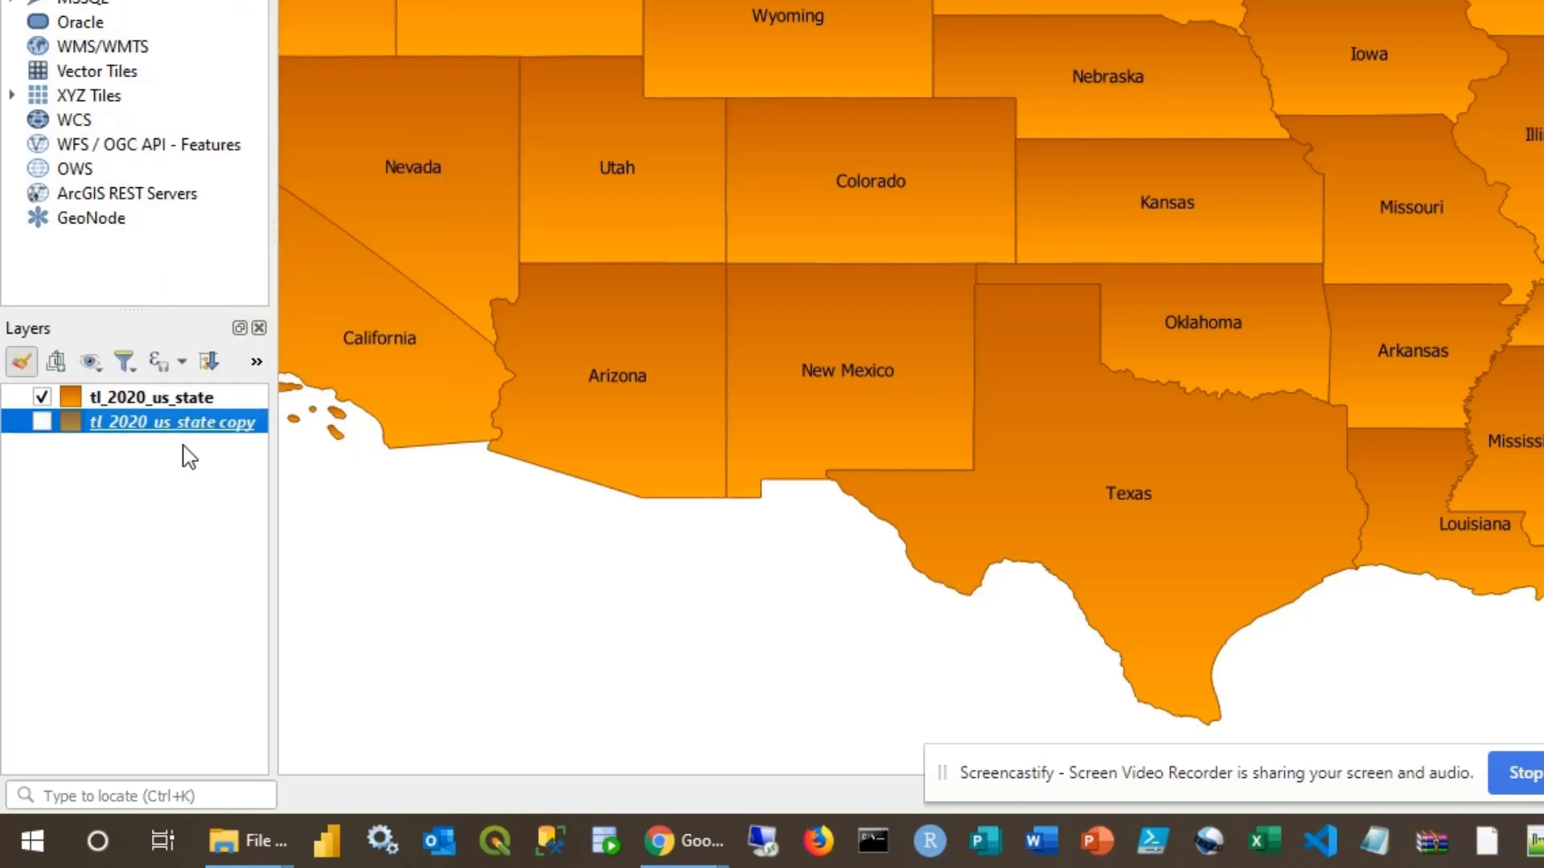
Step: Hide the original tl_2020_us_state layer and make its copy visible instead
{"action": "left_click", "coordinate": [42, 397]}
{"action": "left_click", "coordinate": [41, 422]}
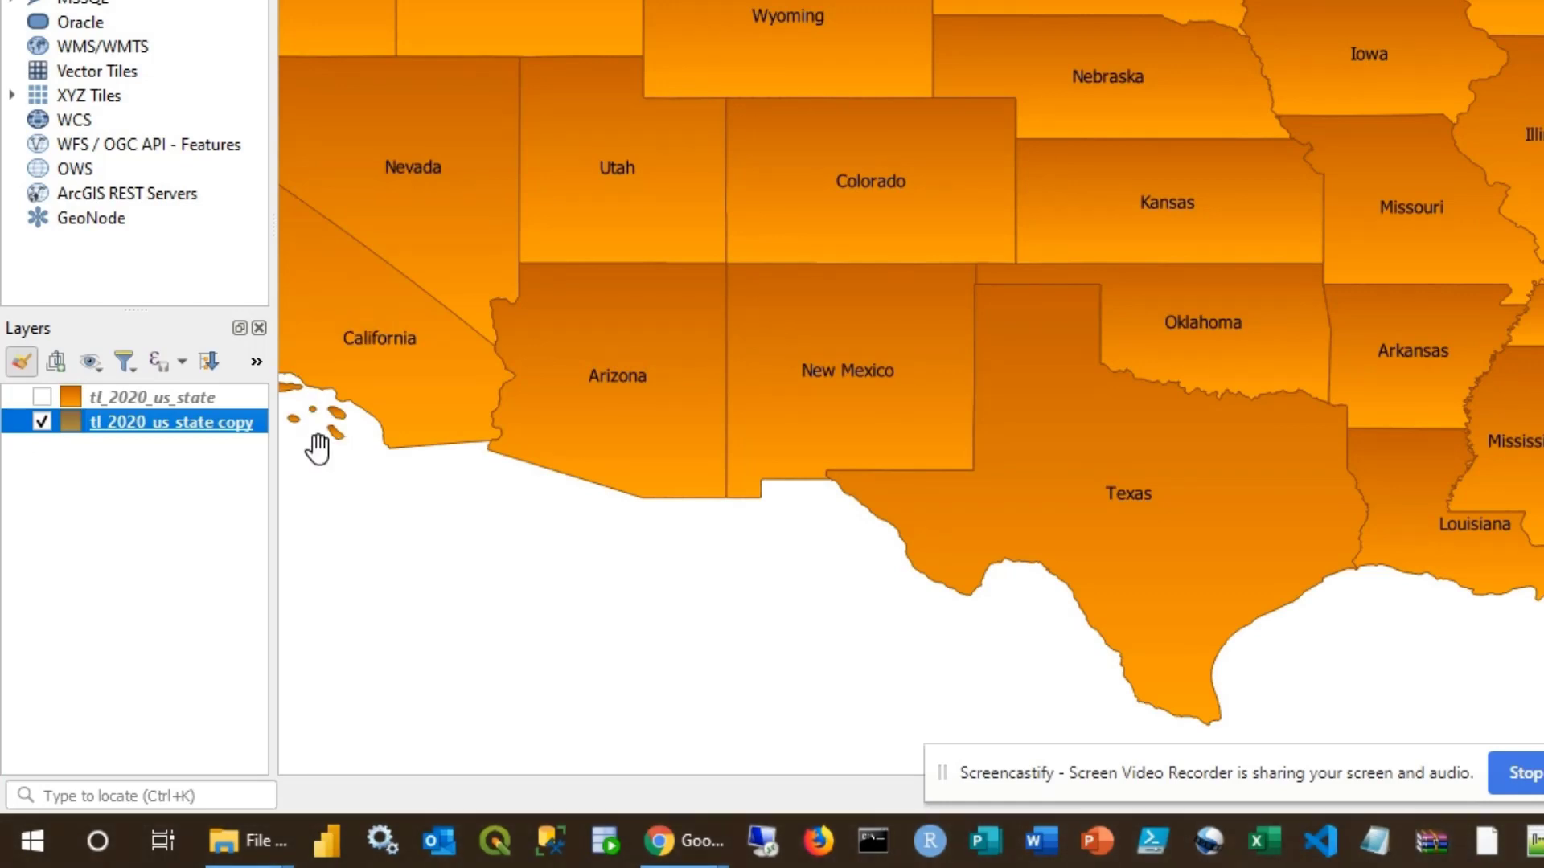
{"action": "right_click", "coordinate": [139, 424]}
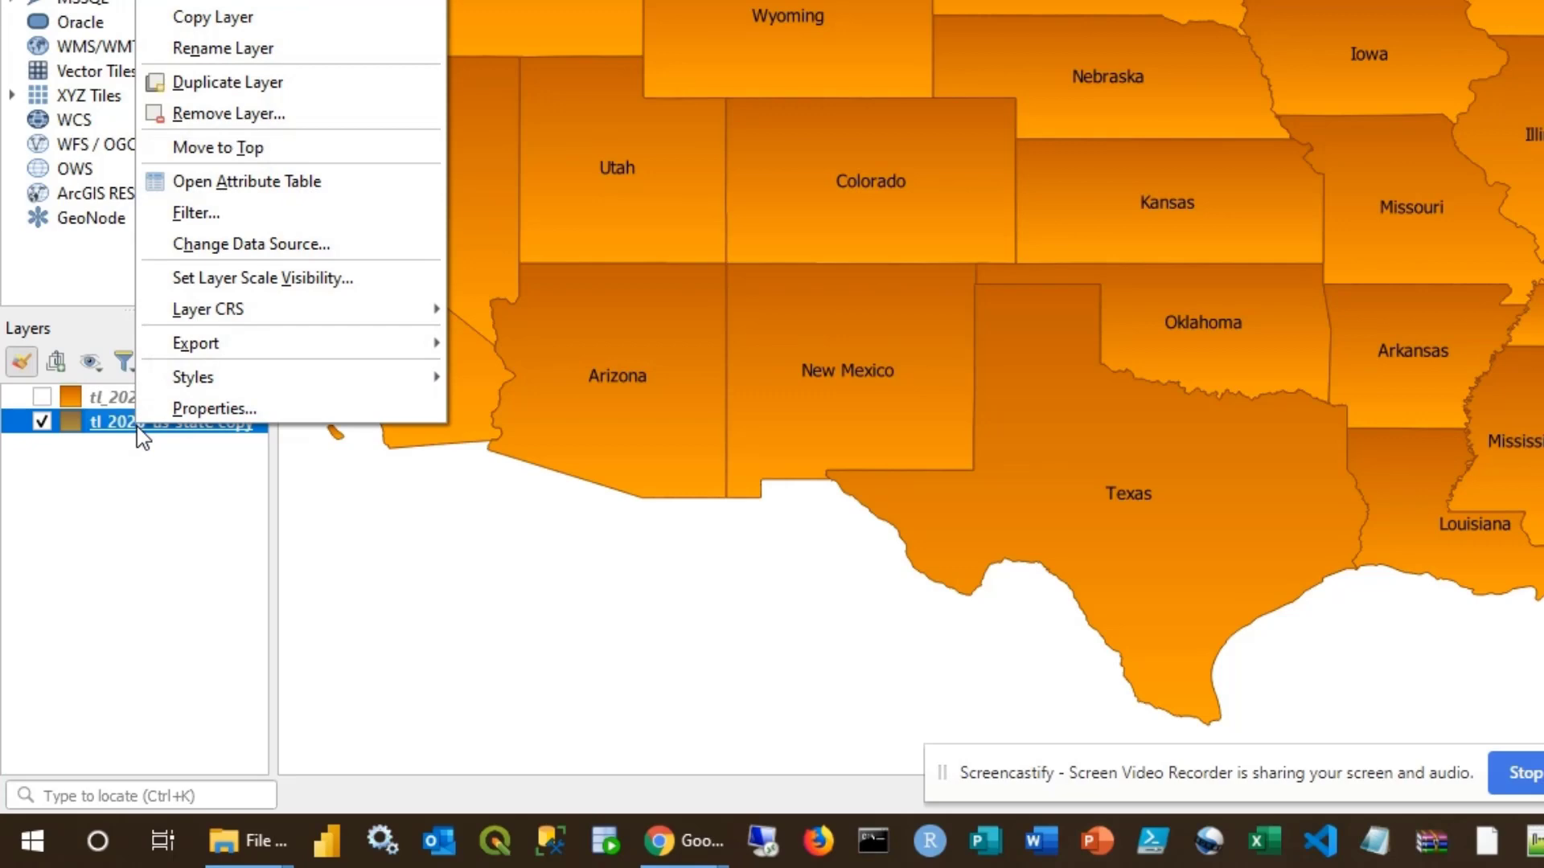
{"action": "left_click", "coordinate": [195, 214]}
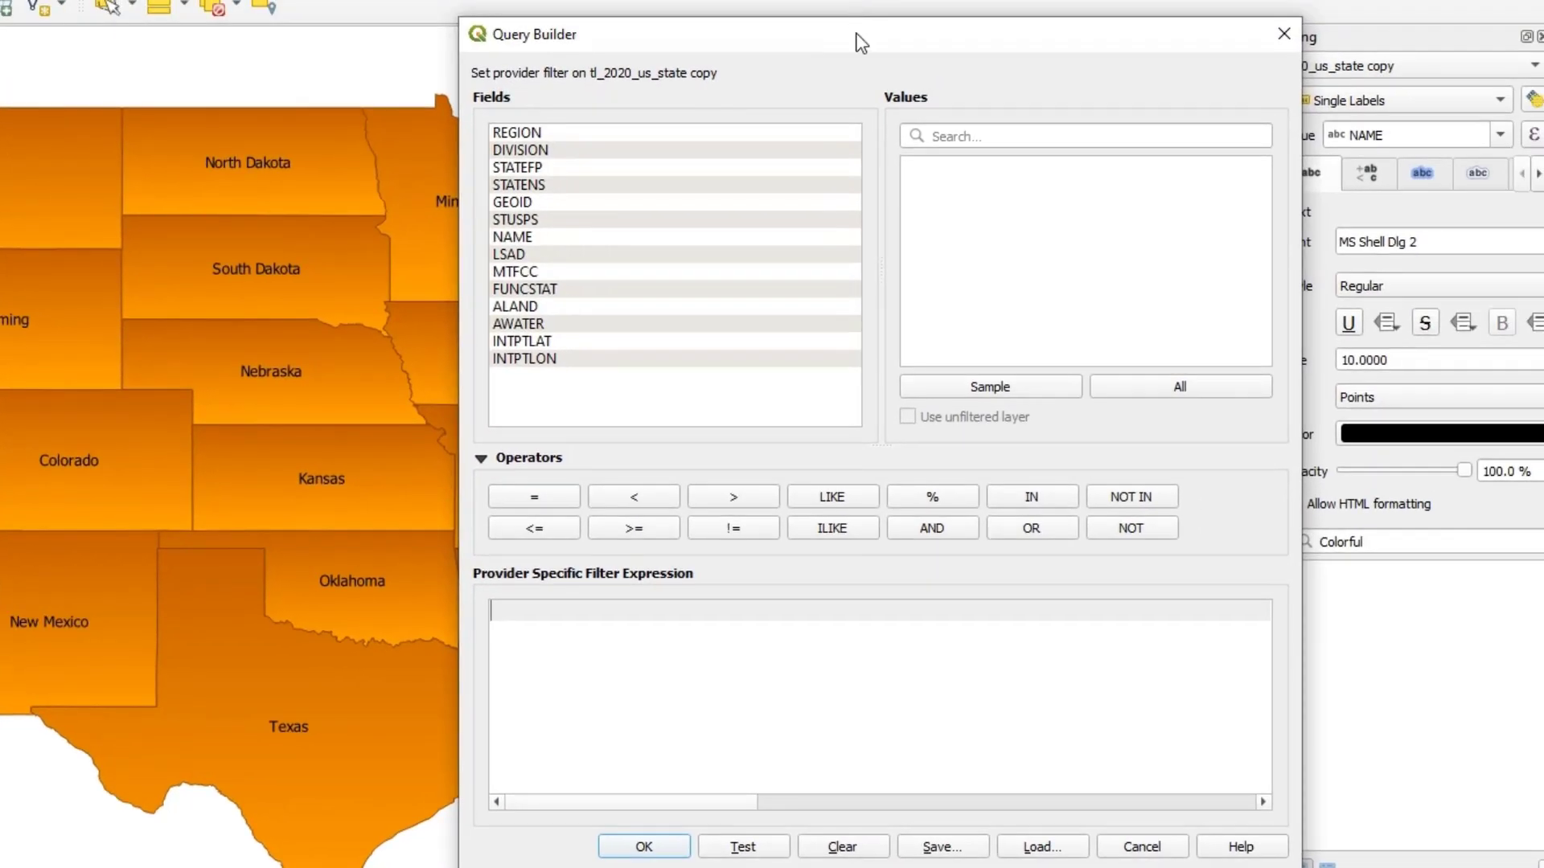
{"action": "left_click_drag", "start_coordinate": [858, 41], "coordinate": [553, 38]}
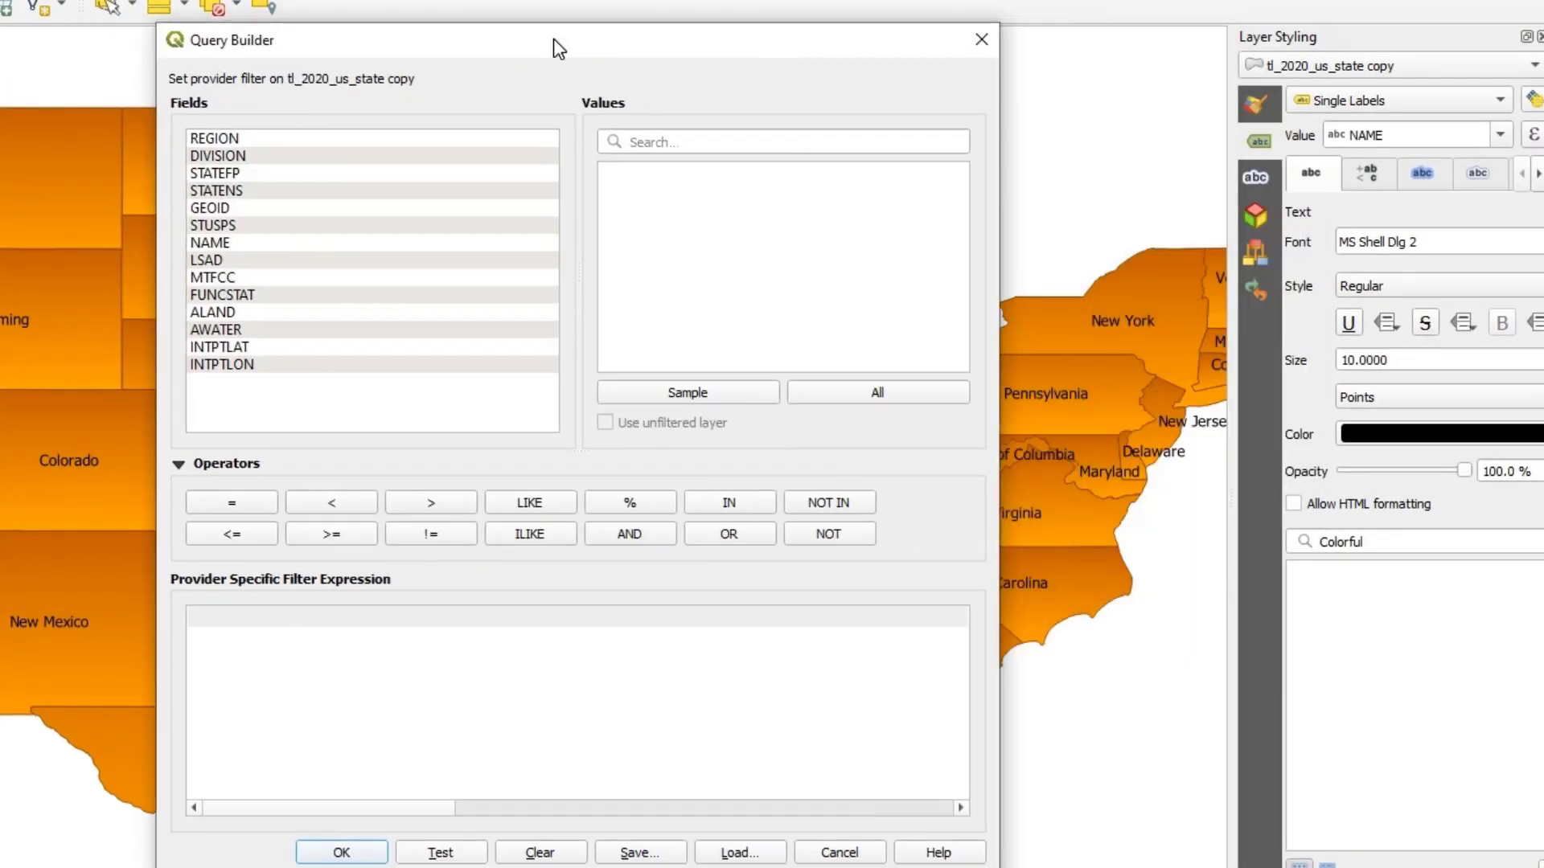
{"action": "left_click_drag", "start_coordinate": [748, 44], "coordinate": [784, 32]}
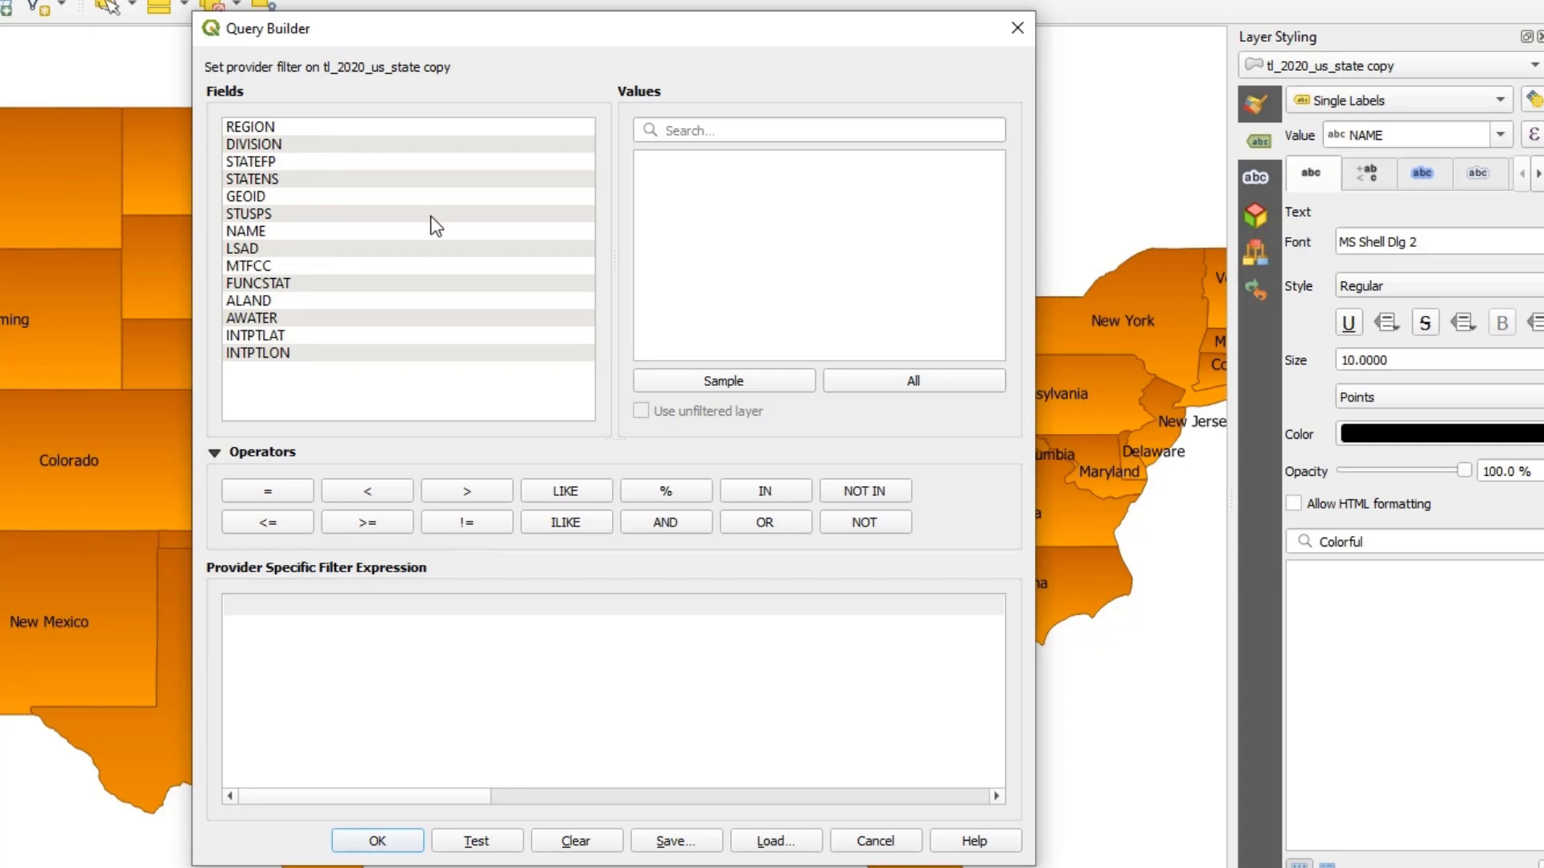
{"action": "left_click_drag", "start_coordinate": [563, 35], "coordinate": [4, 41]}
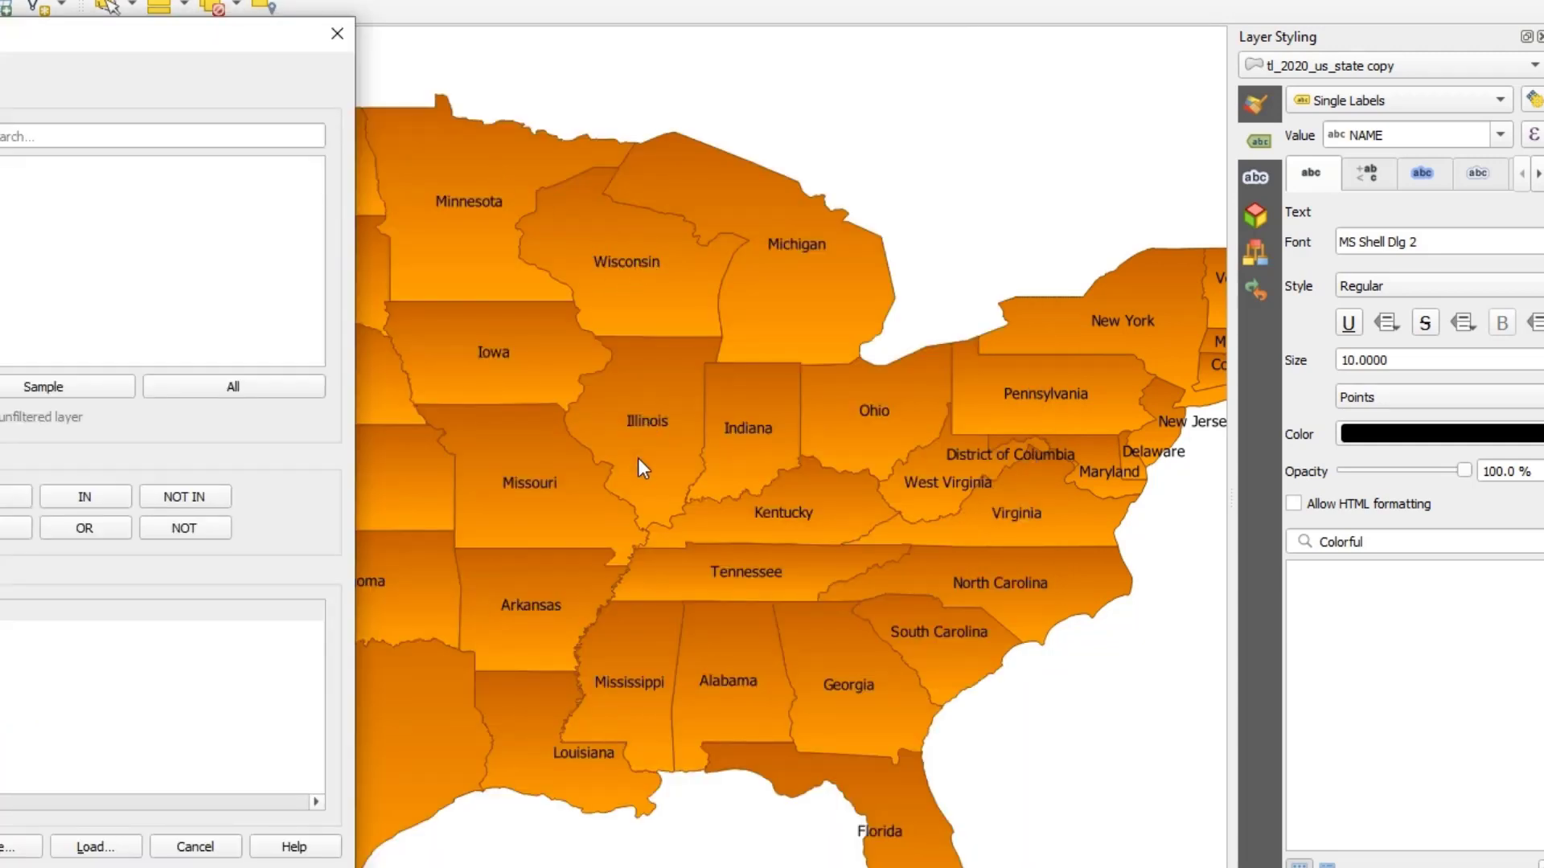
{"action": "left_click", "coordinate": [331, 33]}
Step: Label the copied layer by STATEFP, and start its provider filter expression with the STATEFP field
{"action": "left_click", "coordinate": [1407, 135]}
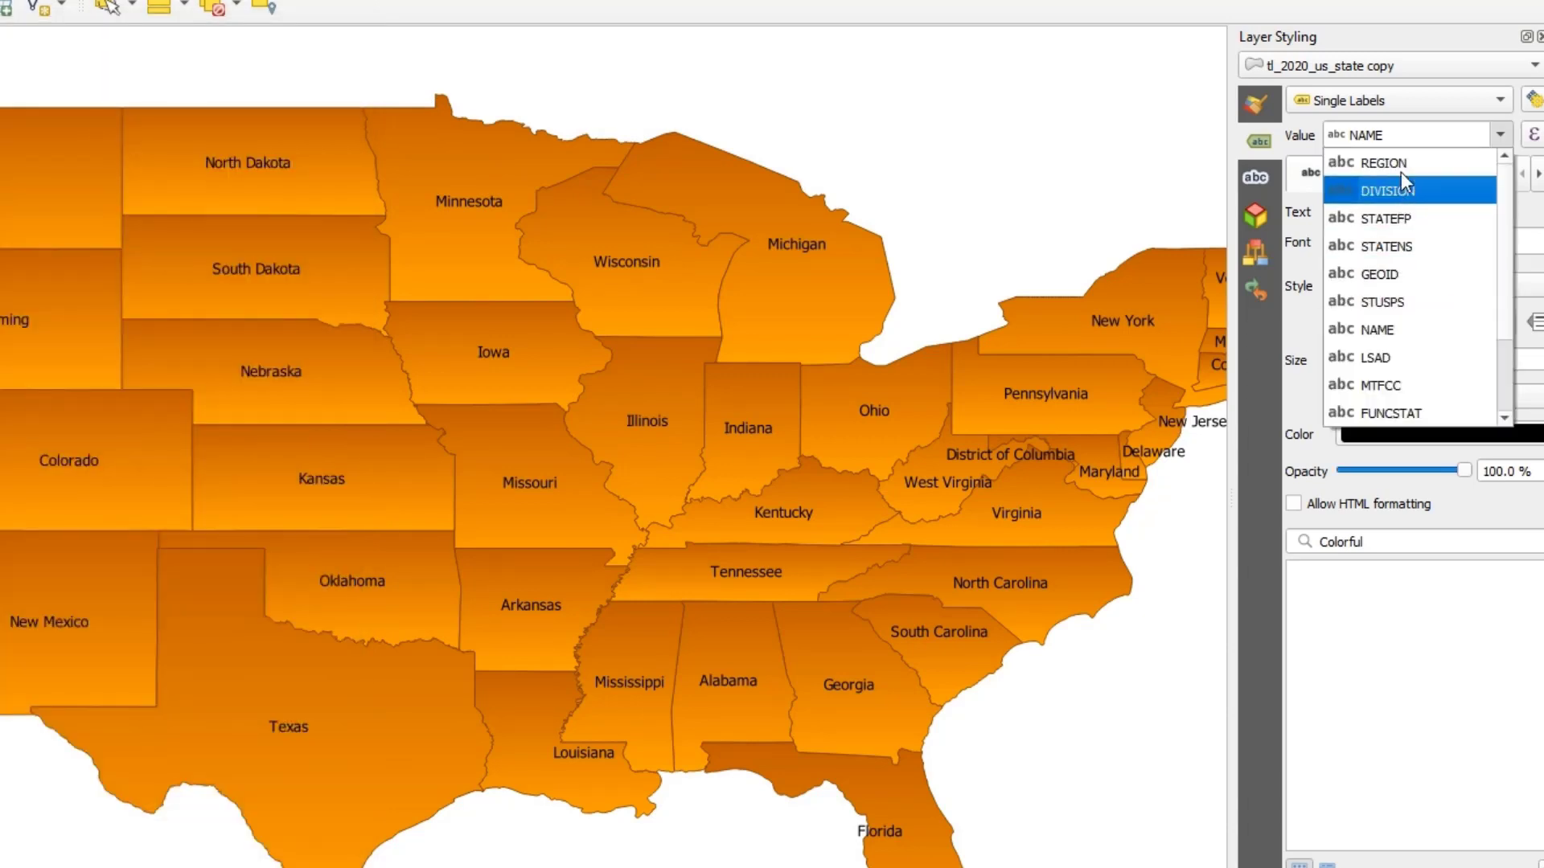
{"action": "left_click", "coordinate": [1377, 221]}
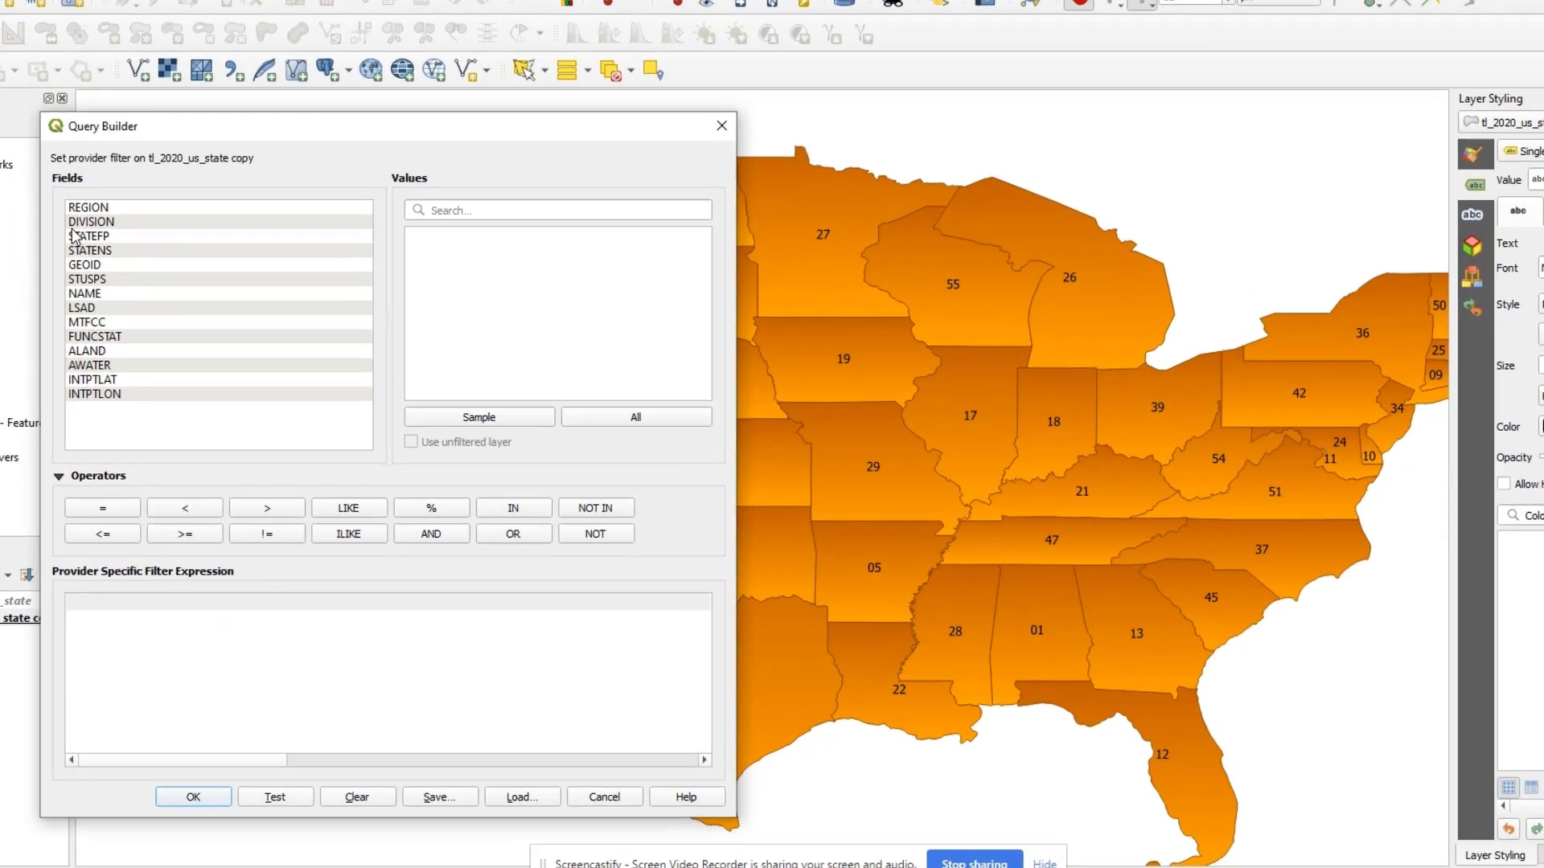
{"action": "double_click", "coordinate": [73, 235]}
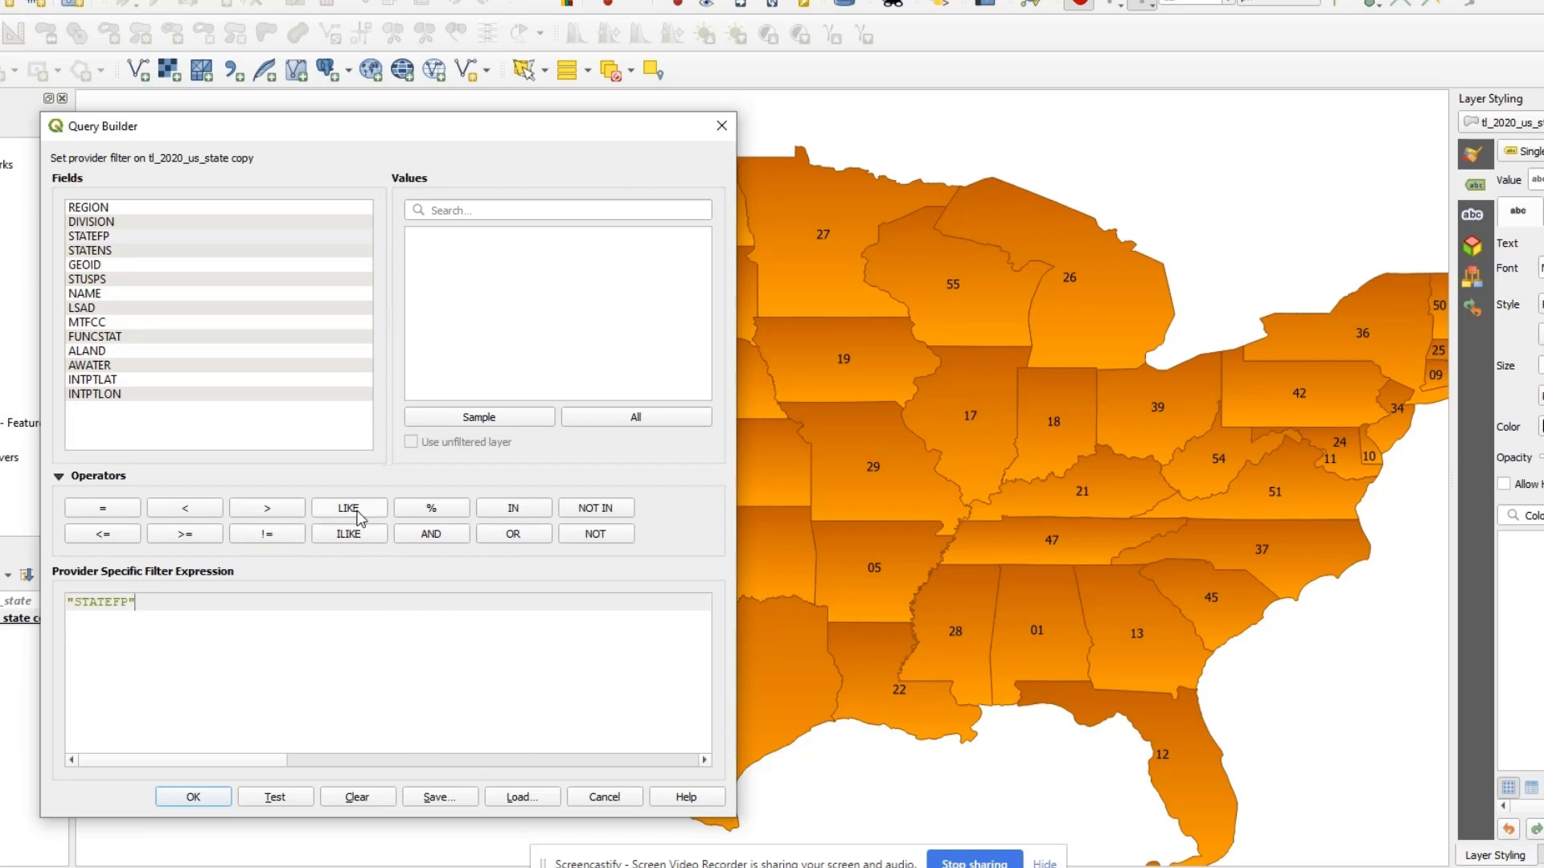
Step: Complete the filter expression as "STATEFP" IN ('55','17','26', '18') and test it on the copied layer
{"action": "left_click", "coordinate": [519, 508]}
{"action": "key", "text": "BackSpace"}
{"action": "type", "text": "('"}
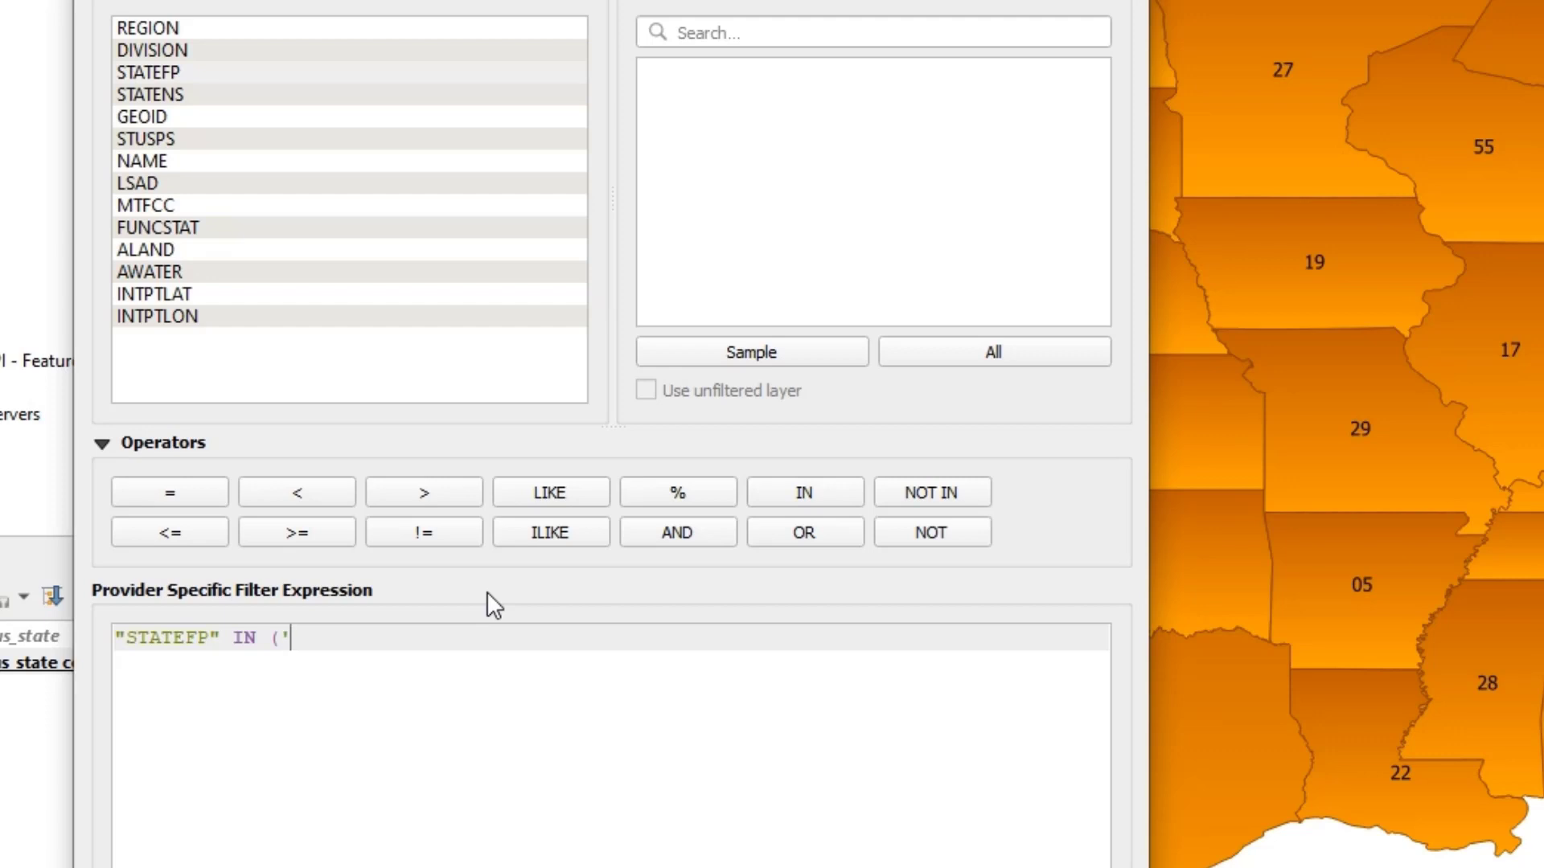
{"action": "type", "text": "55','17',"}
{"action": "type", "text": "26'"}
{"action": "key", "text": "Left"}
{"action": "key", "text": "Left"}
{"action": "key", "text": "Left"}
{"action": "type", "text": "'"}
{"action": "key", "text": "End"}
{"action": "type", "text": ", '18'"}
{"action": "type", "text": ")"}
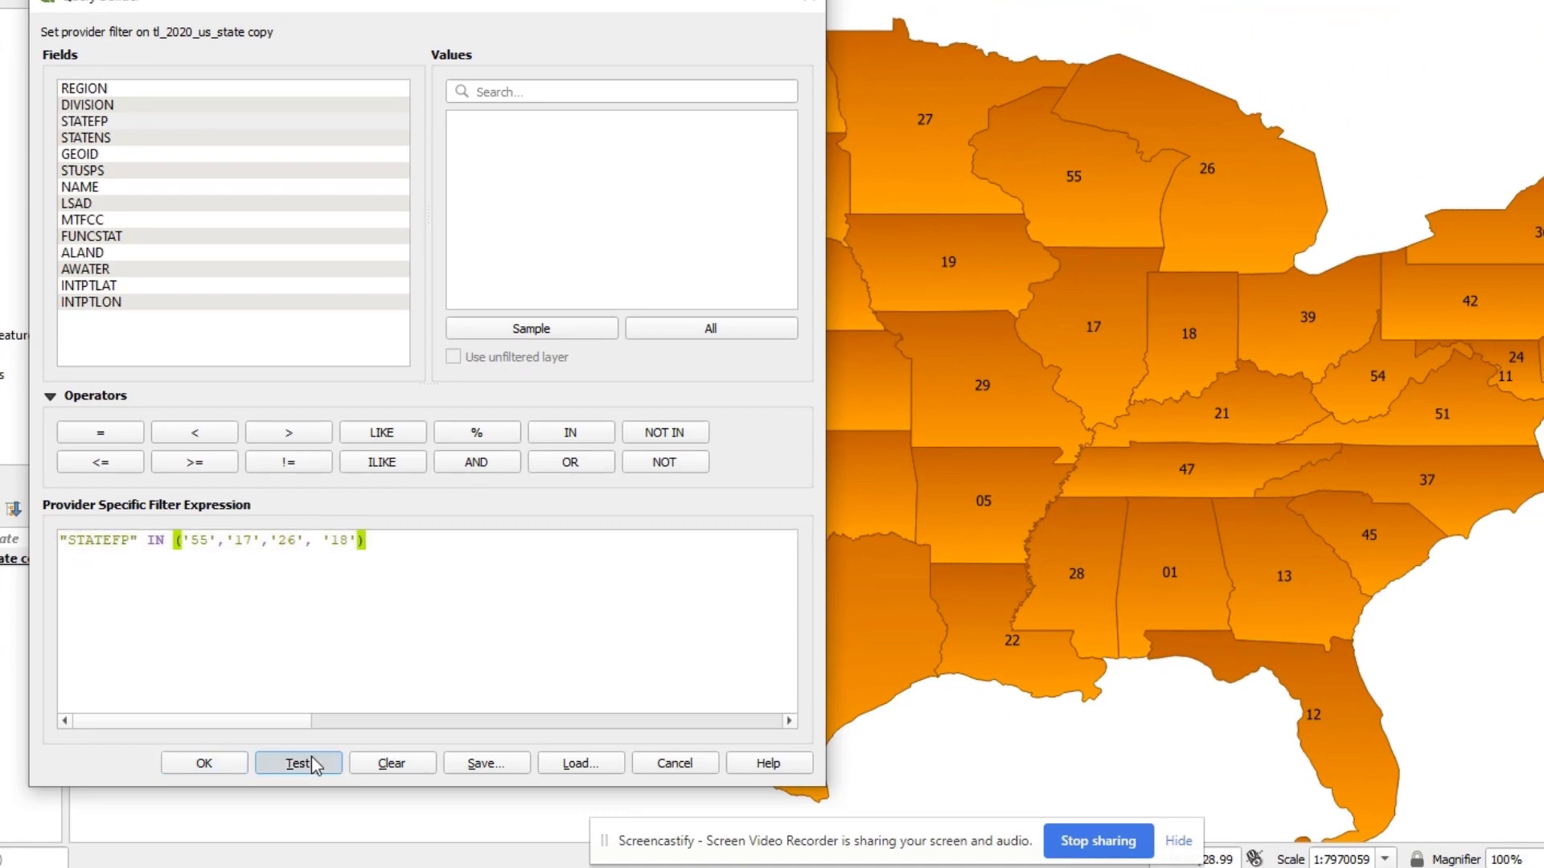
{"action": "left_click", "coordinate": [312, 764]}
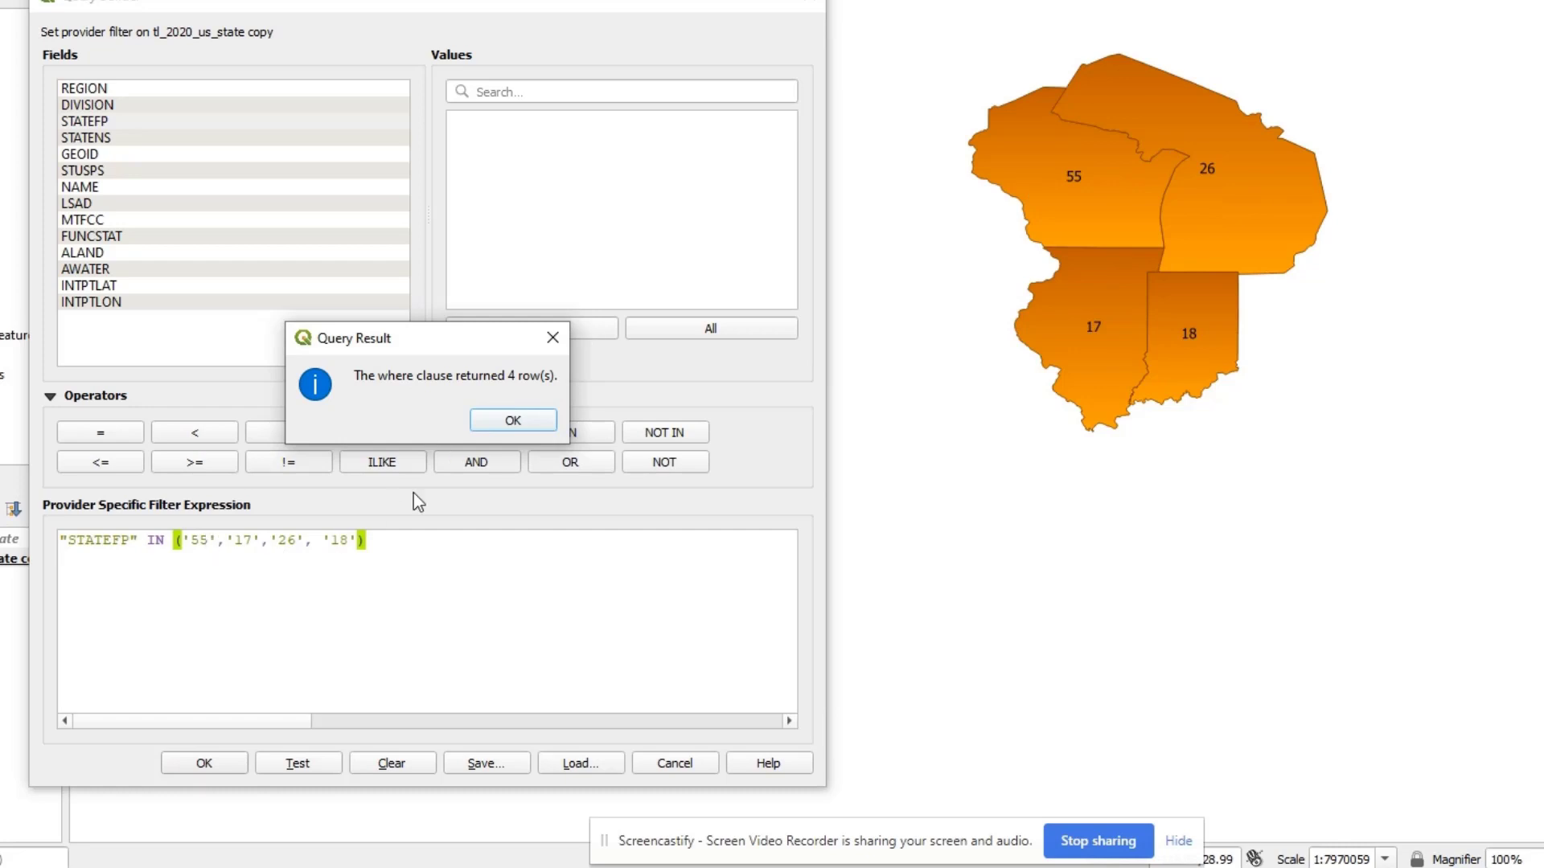
{"action": "left_click", "coordinate": [508, 421]}
Step: Change the filter expression to "STATEFP" = '17', test it, and apply it to the copied layer
{"action": "left_click_drag", "start_coordinate": [418, 546], "coordinate": [148, 540]}
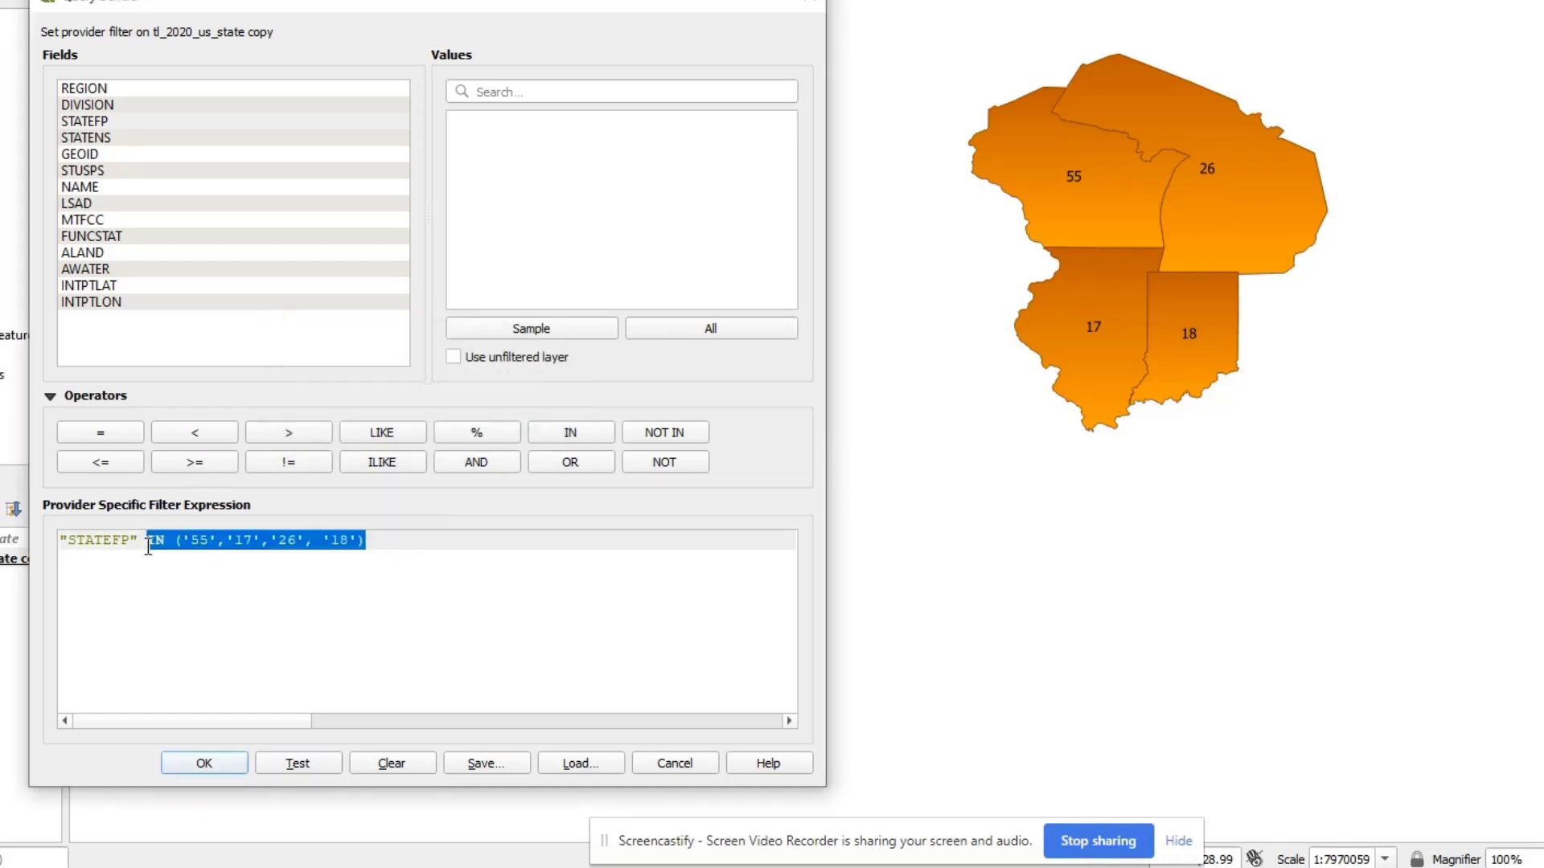
{"action": "type", "text": "= "}
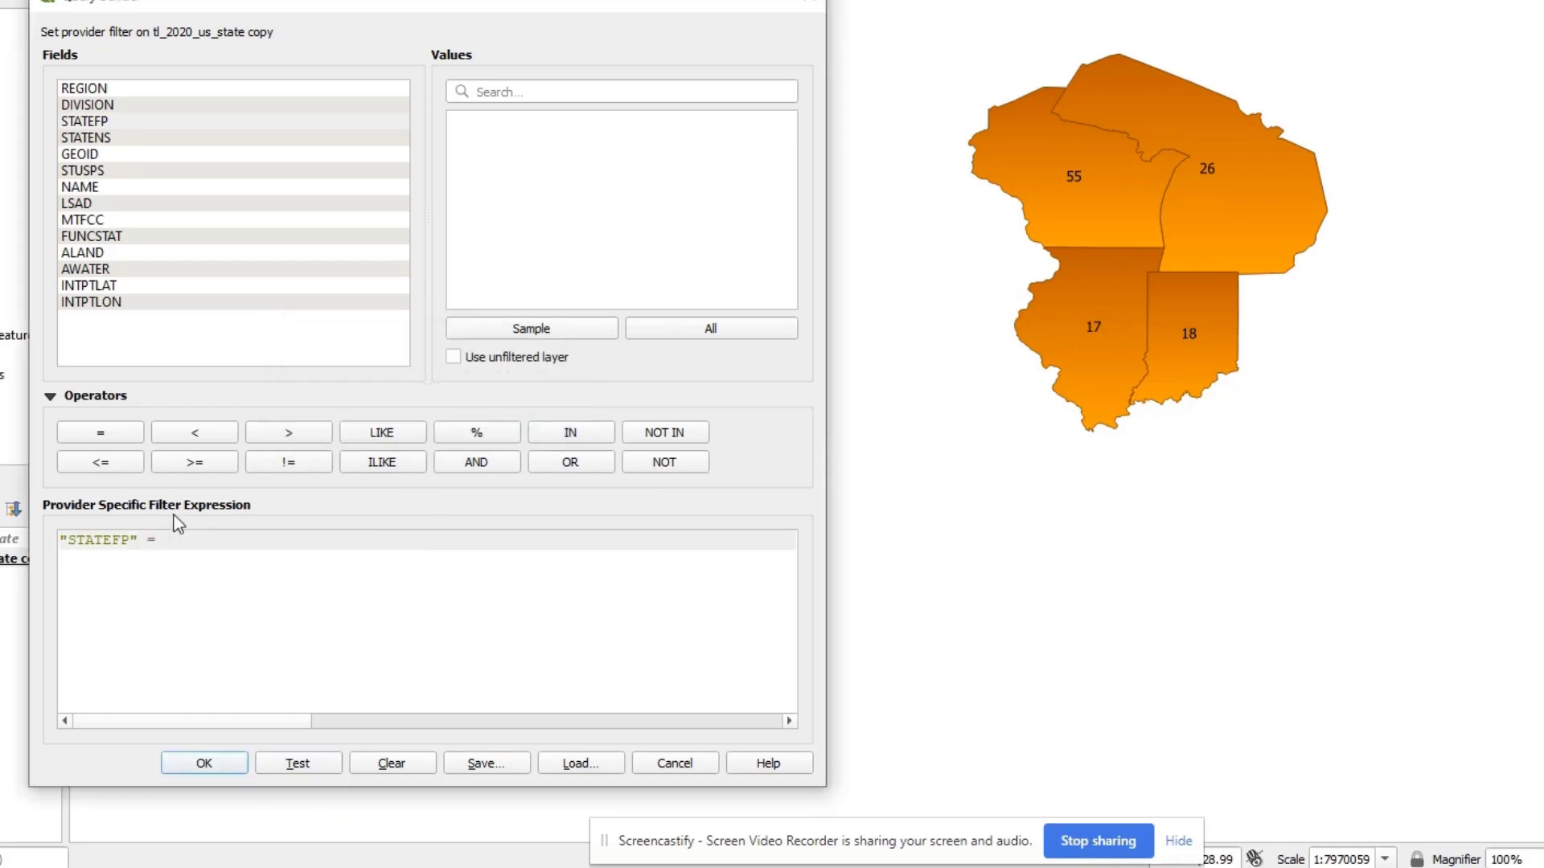
{"action": "type", "text": "'17'"}
{"action": "left_click", "coordinate": [322, 769]}
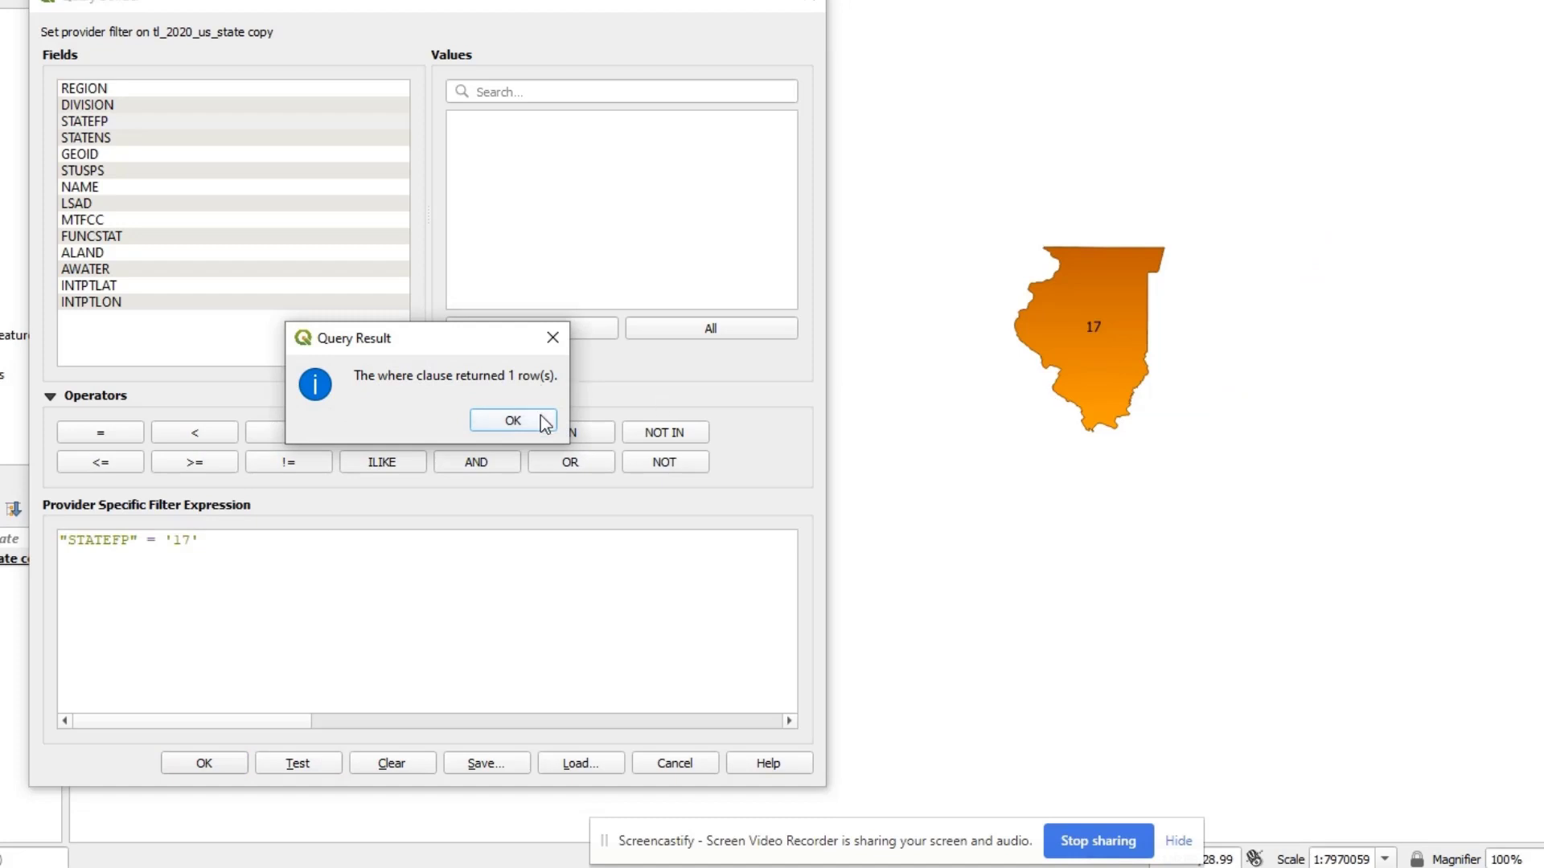
{"action": "left_click", "coordinate": [514, 420]}
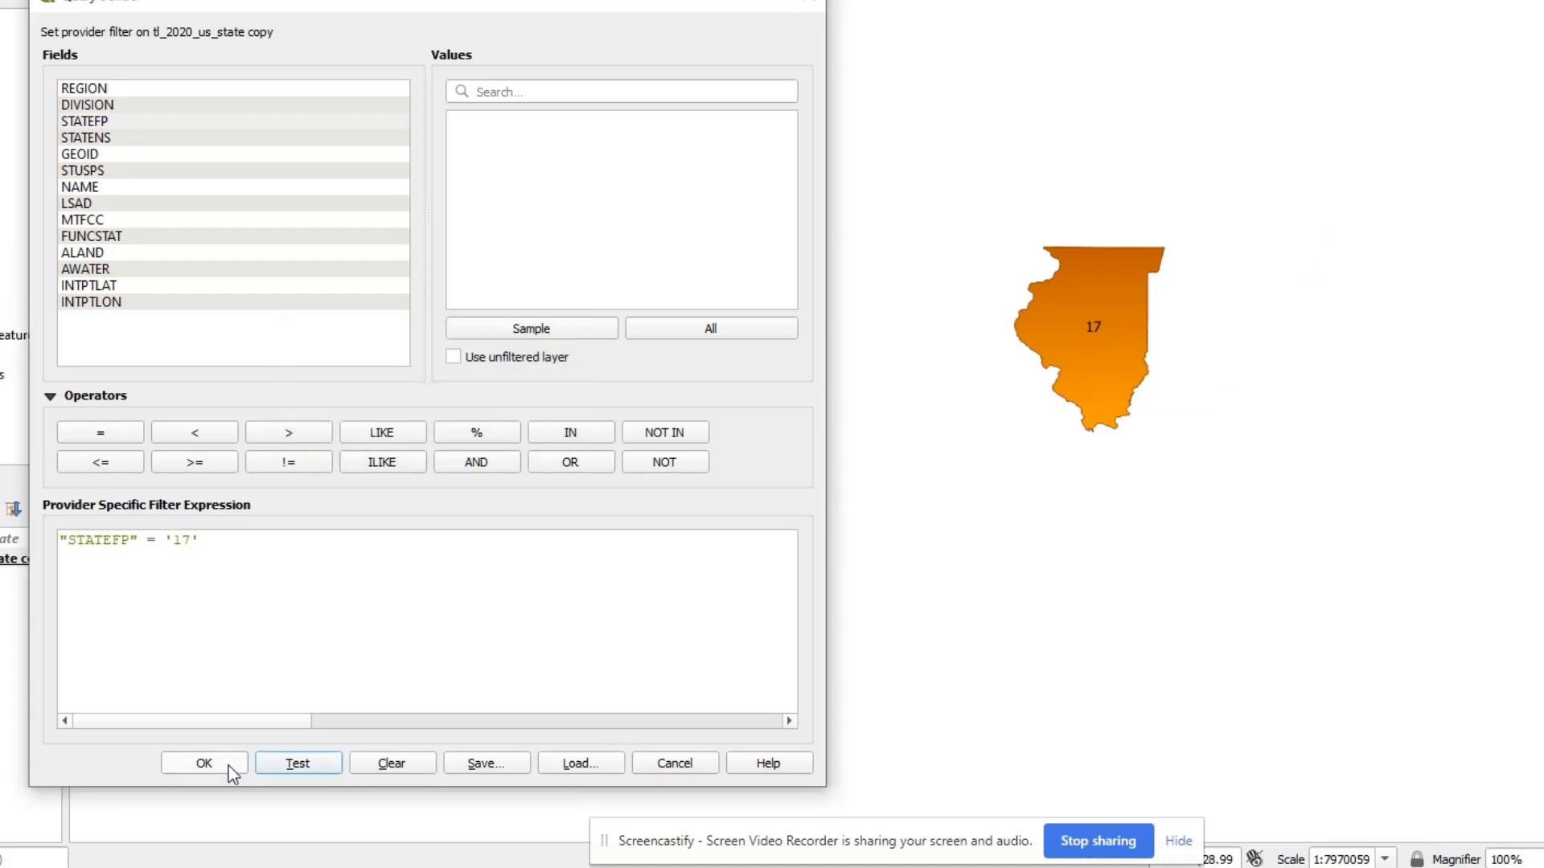
{"action": "left_click", "coordinate": [228, 765]}
Step: Rename the filtered tl_2020_us_state copy layer as US_2020_IL
{"action": "left_click_drag", "start_coordinate": [965, 500], "coordinate": [848, 520]}
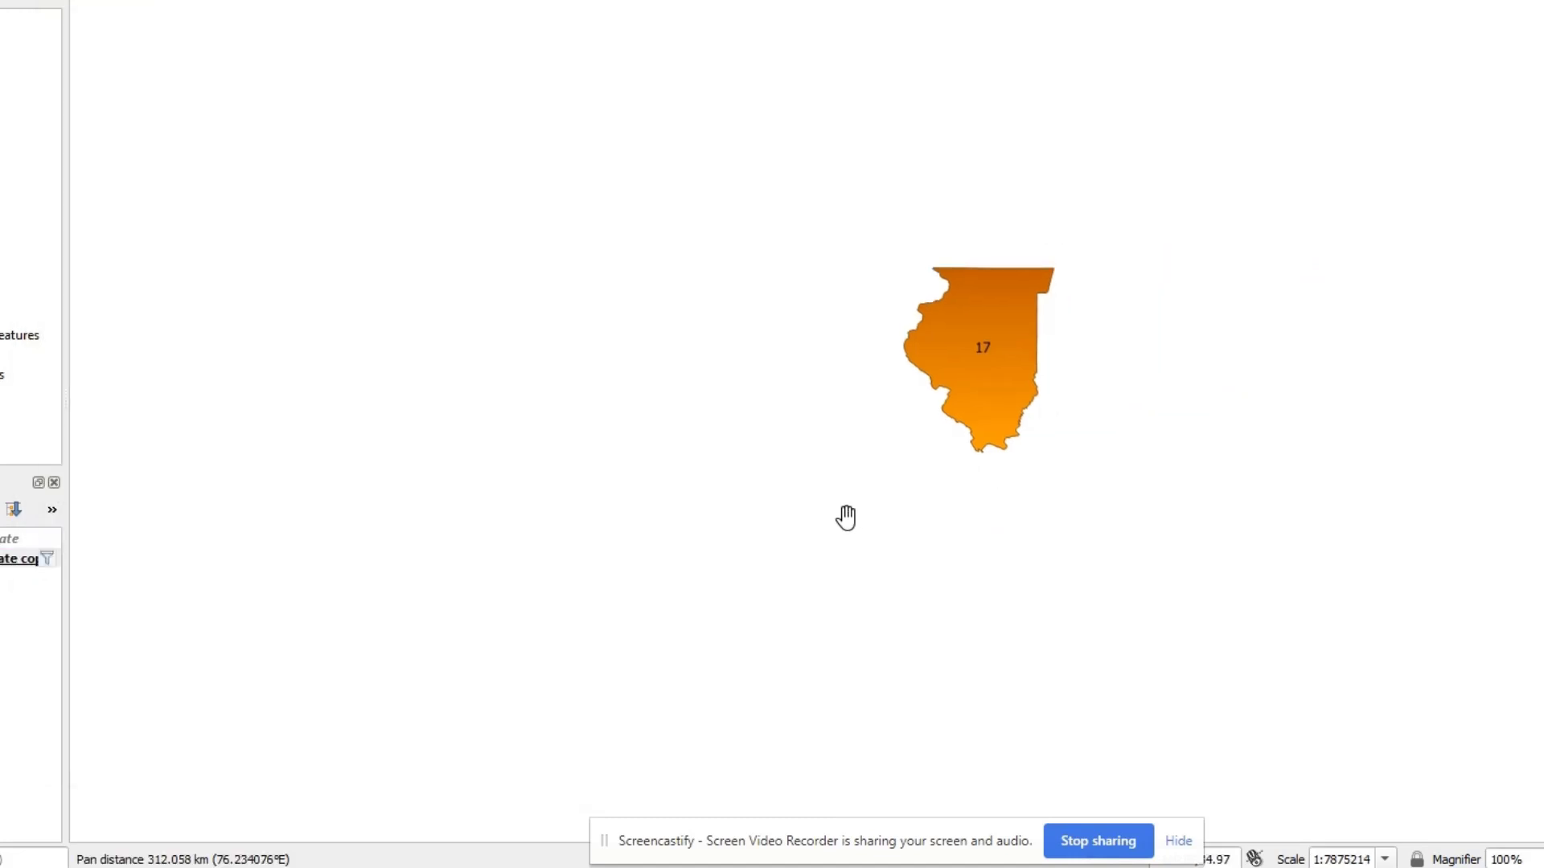
{"action": "scroll", "coordinate": [1010, 462], "scroll_direction": "up", "scroll_amount": 2}
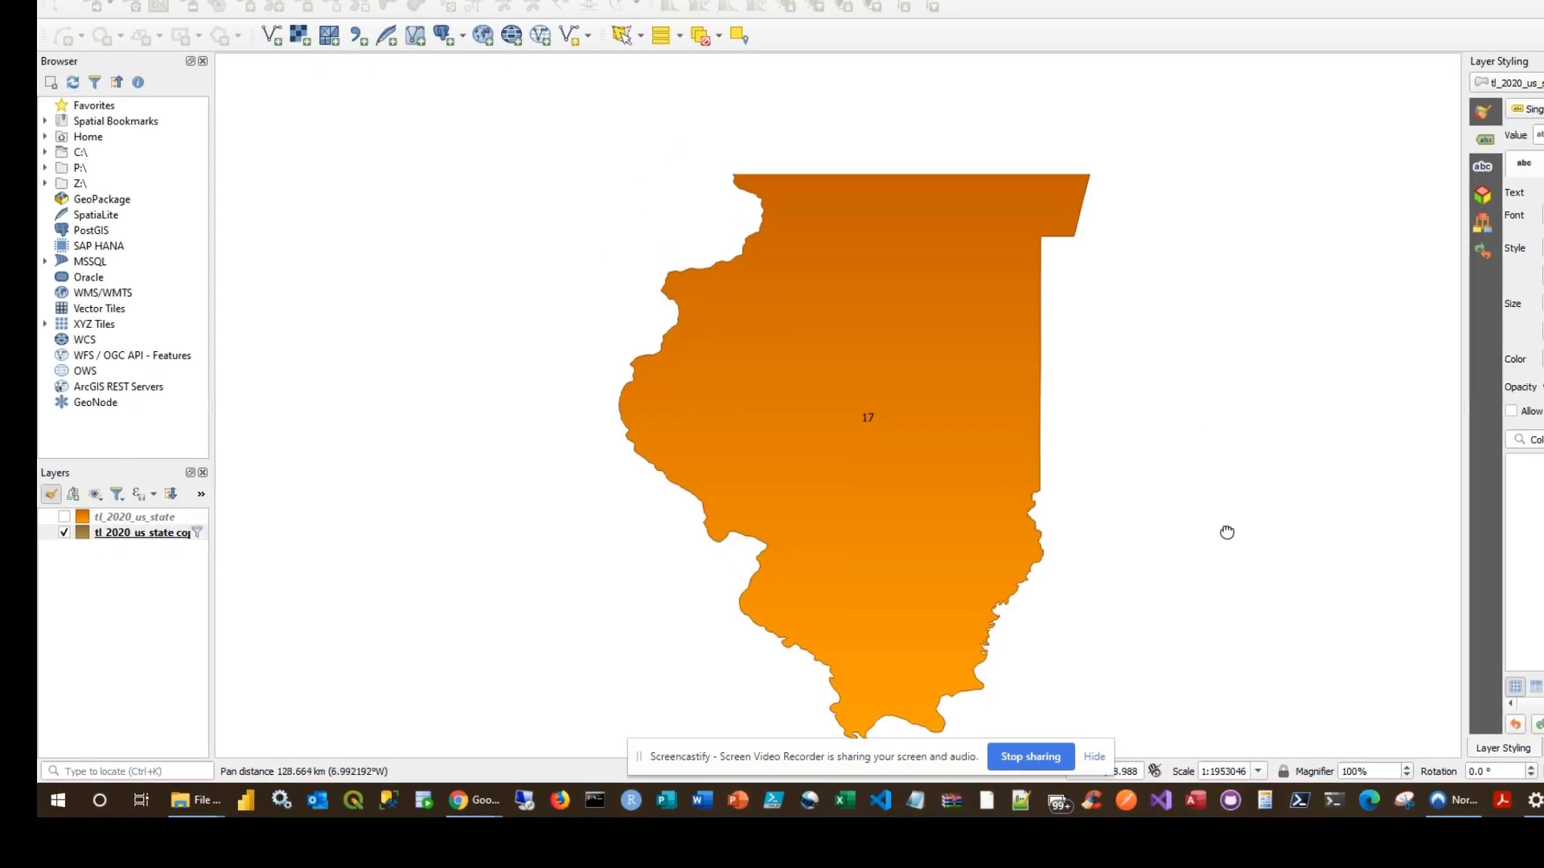
{"action": "right_click", "coordinate": [145, 532]}
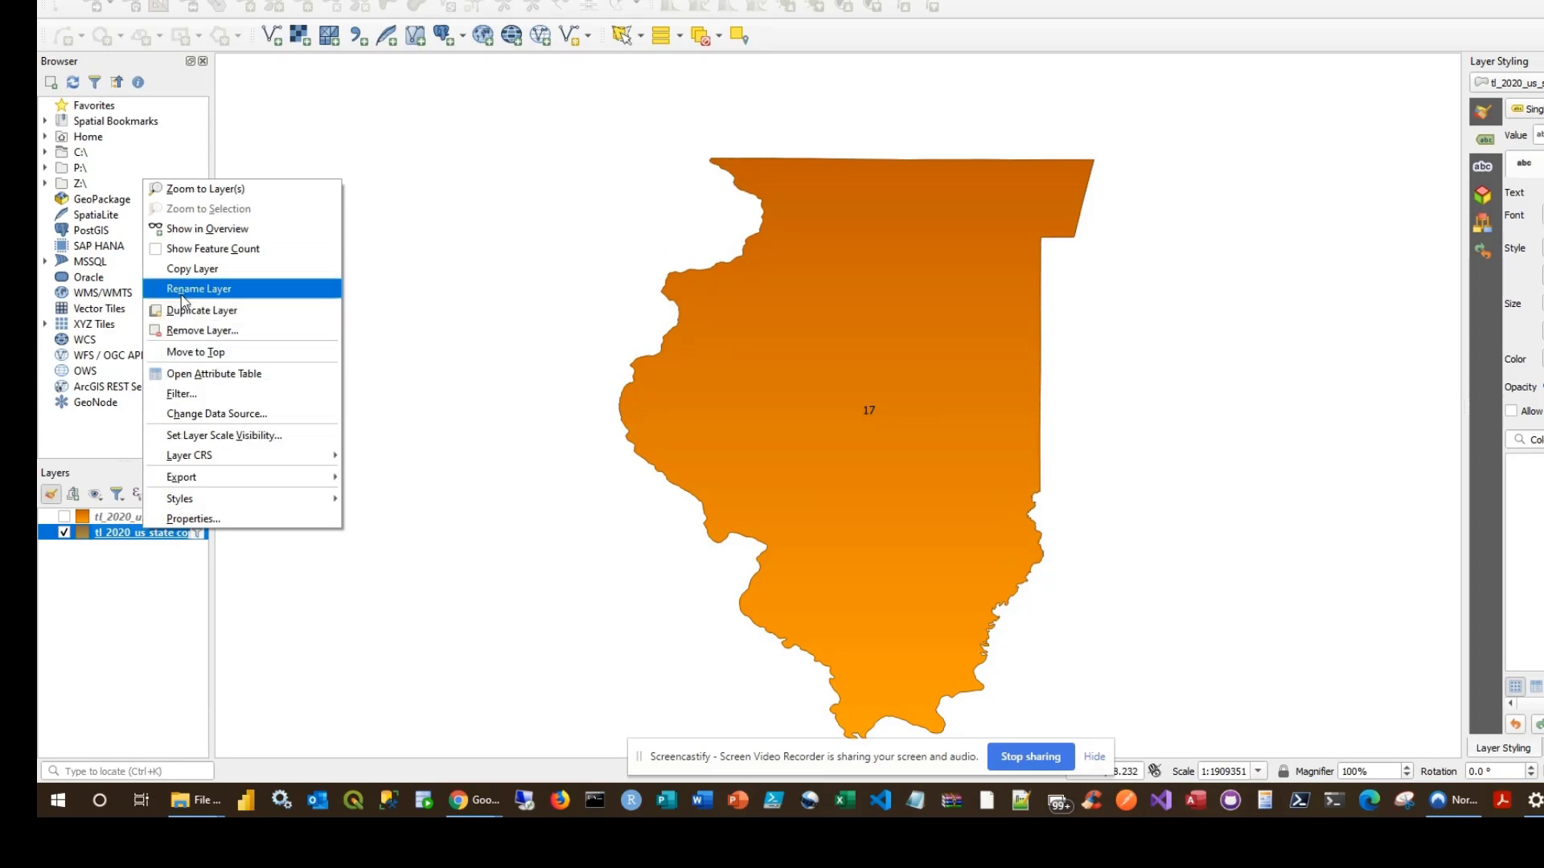
{"action": "left_click", "coordinate": [211, 291]}
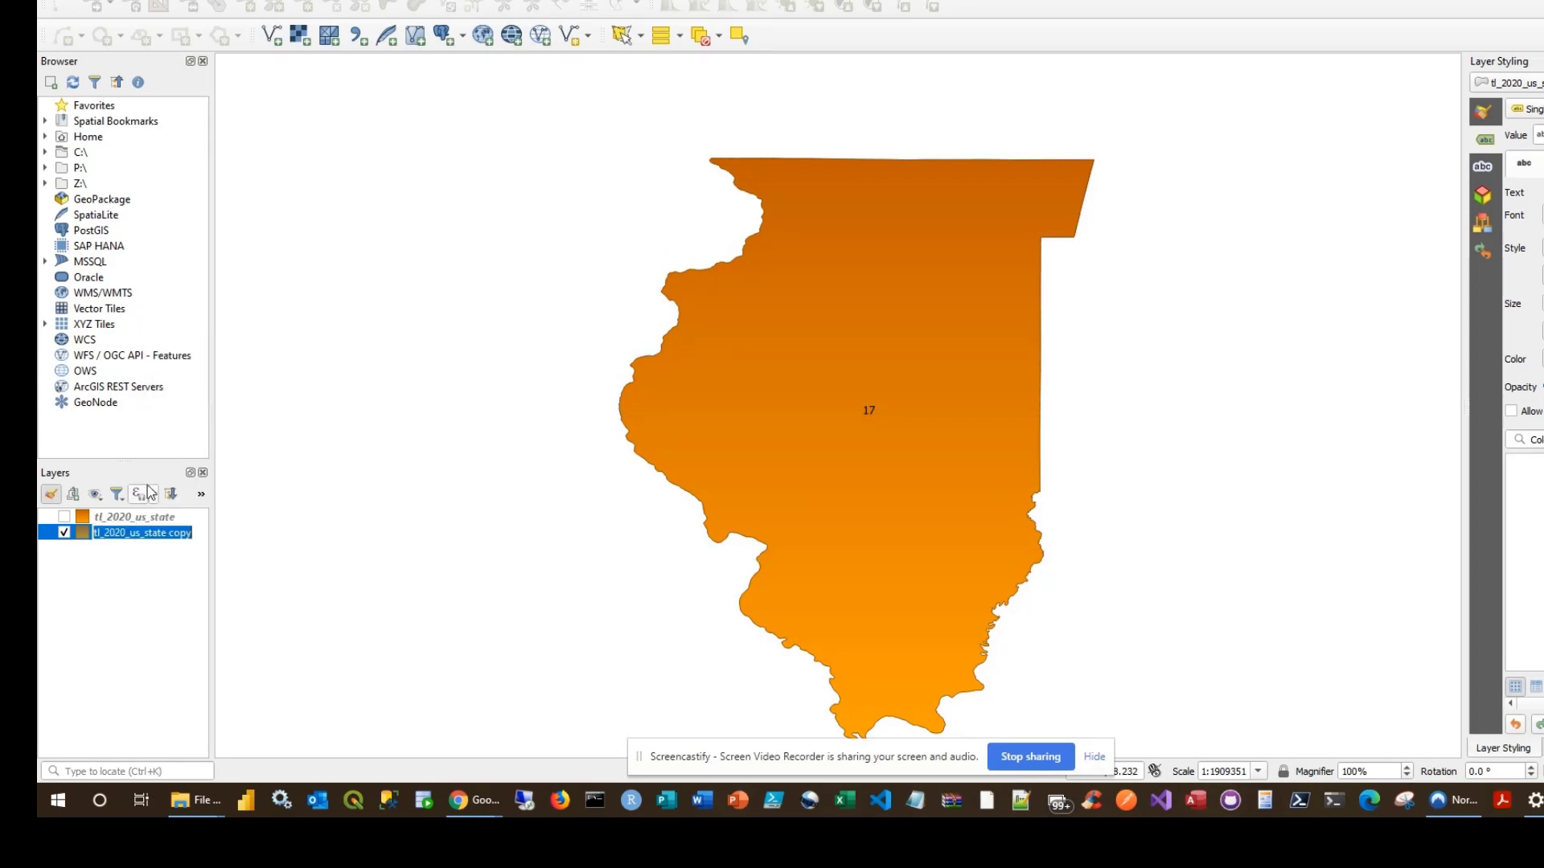
{"action": "type", "text": "US"}
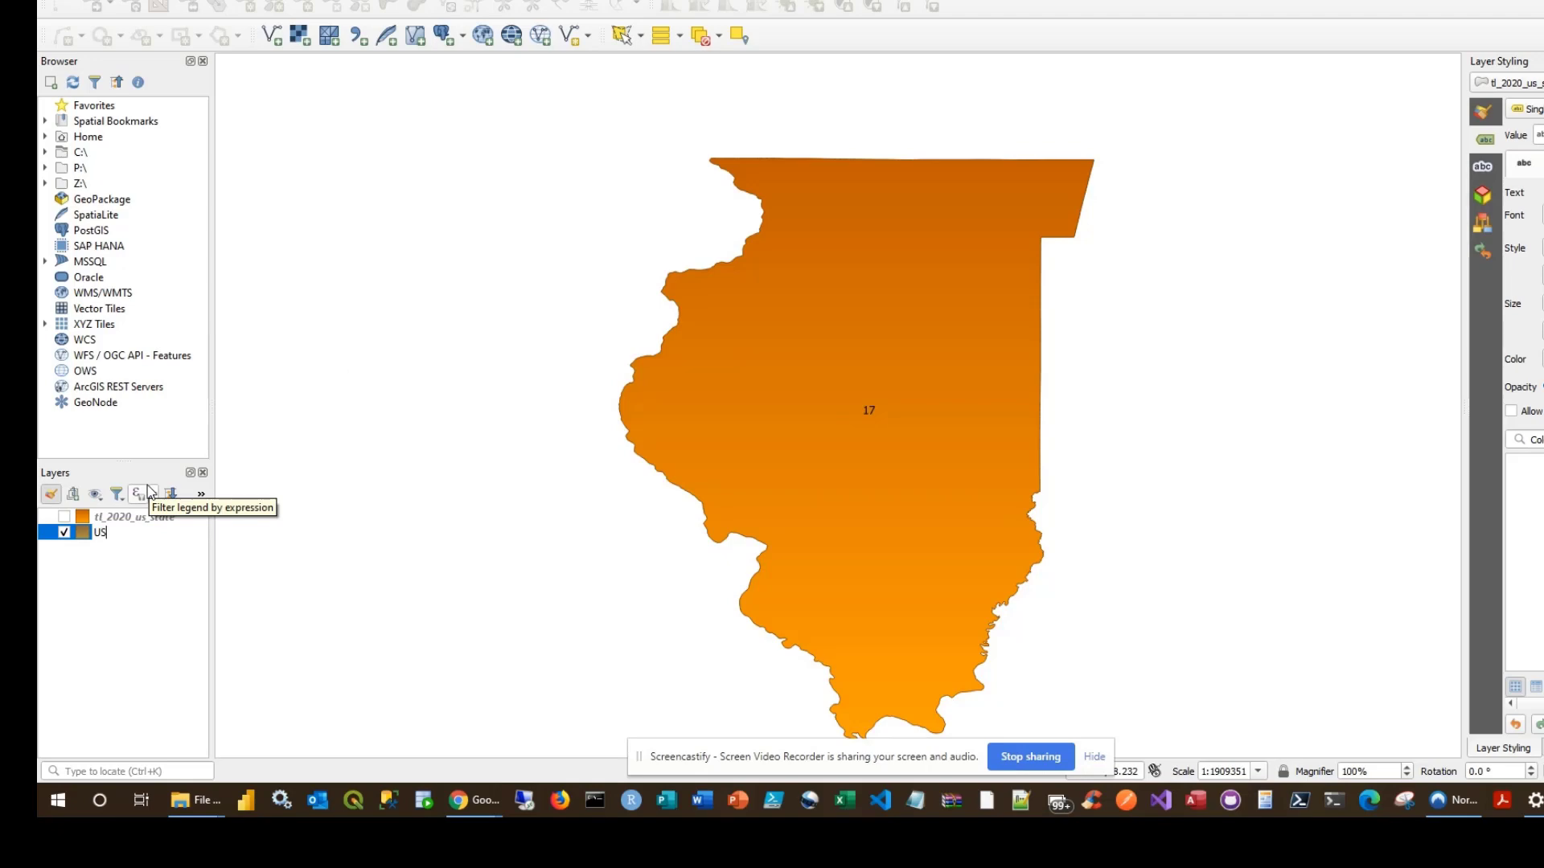
{"action": "type", "text": "_2020_IL"}
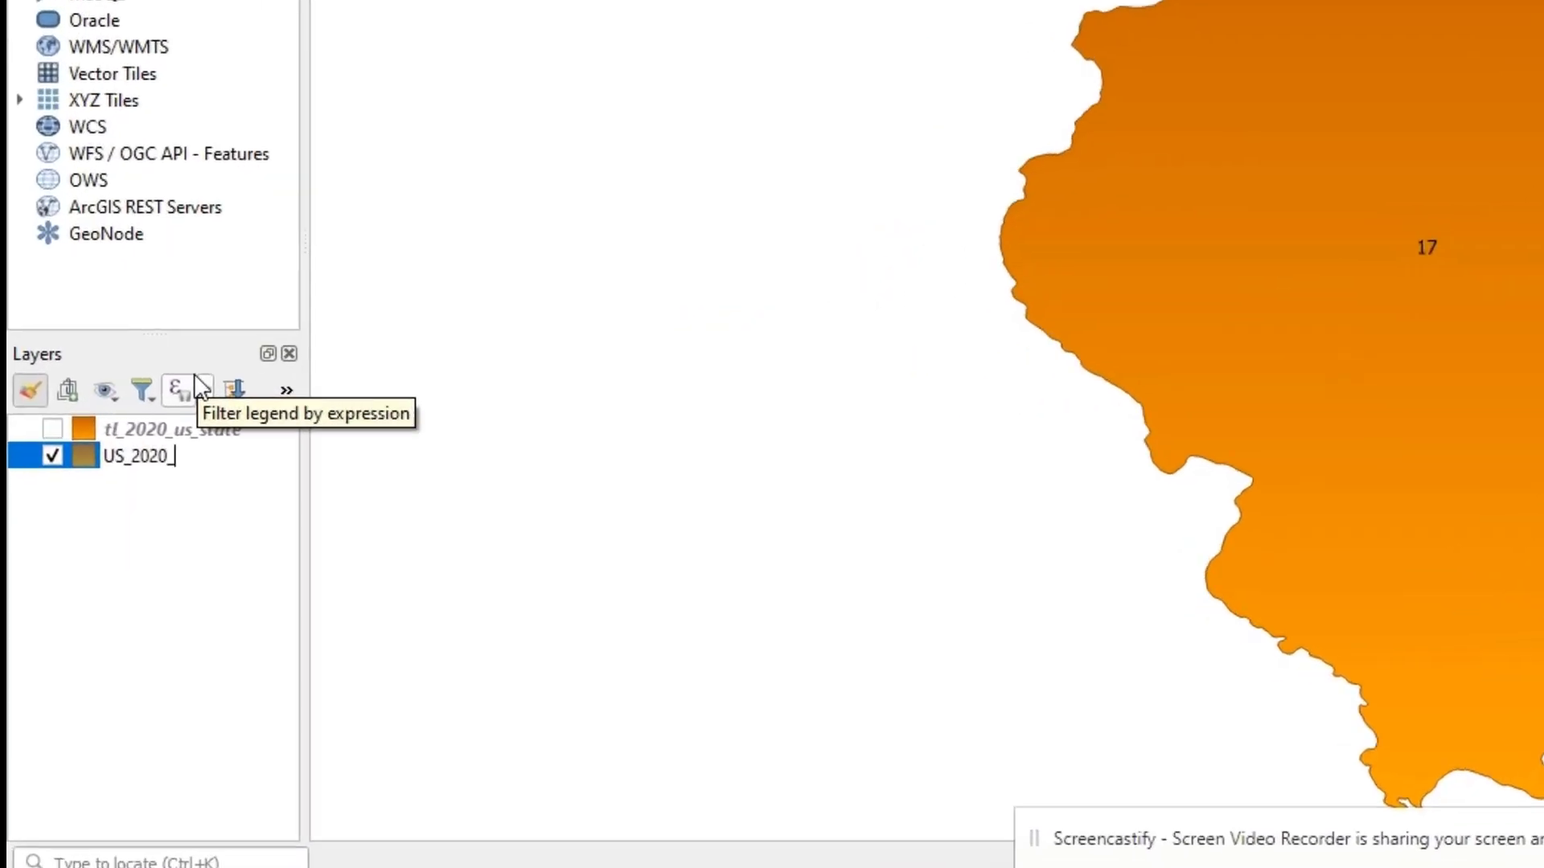
{"action": "key", "text": "Return"}
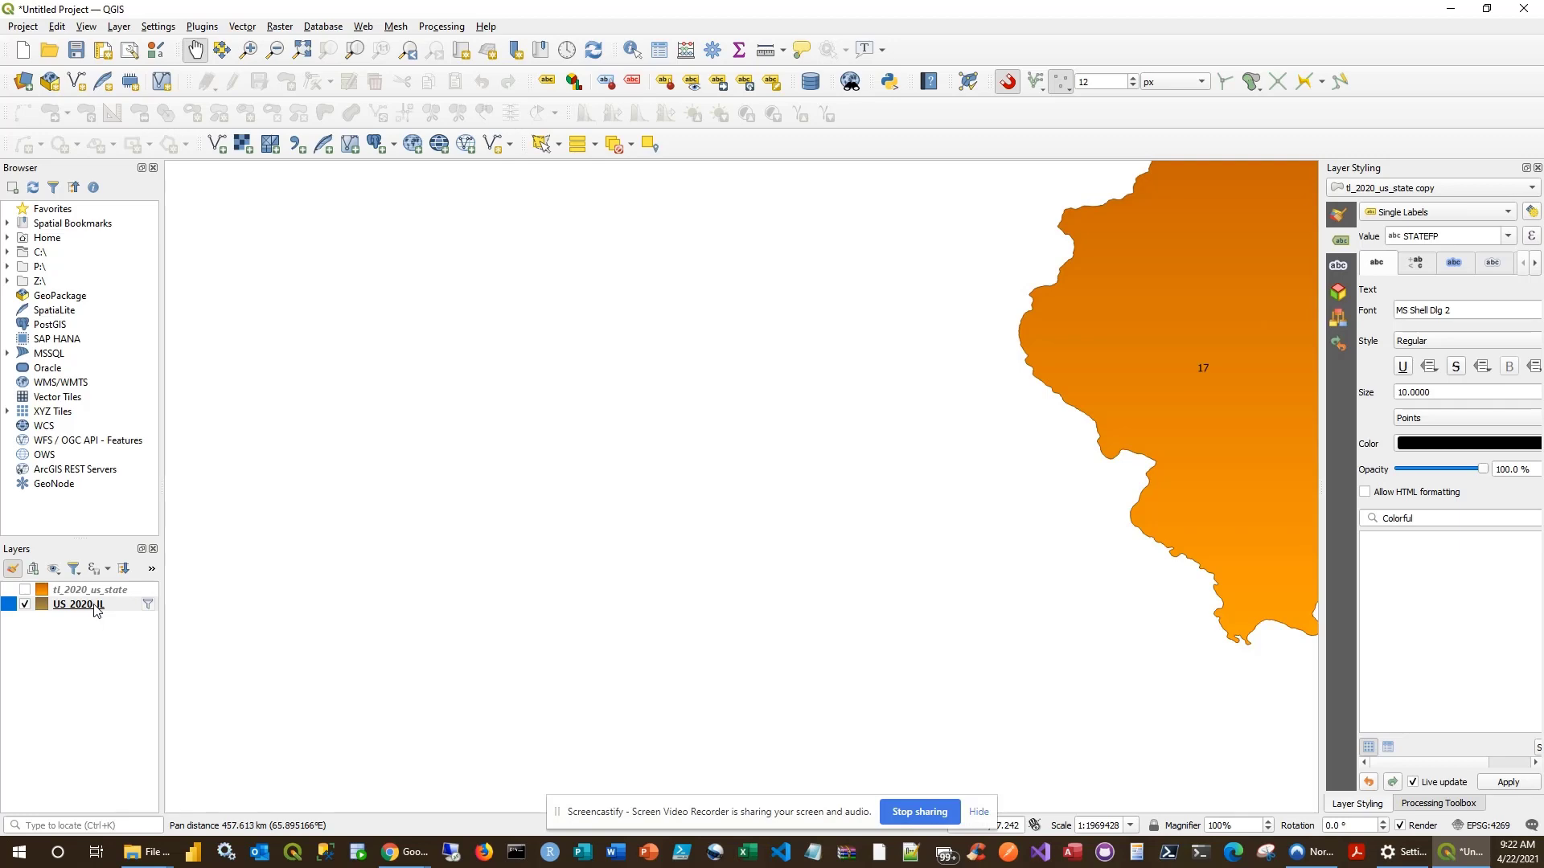
Step: Start exporting the features of the US_2020_IL layer as an ESRI Shapefile with the file name US_2020_IL
{"action": "left_click", "coordinate": [100, 607]}
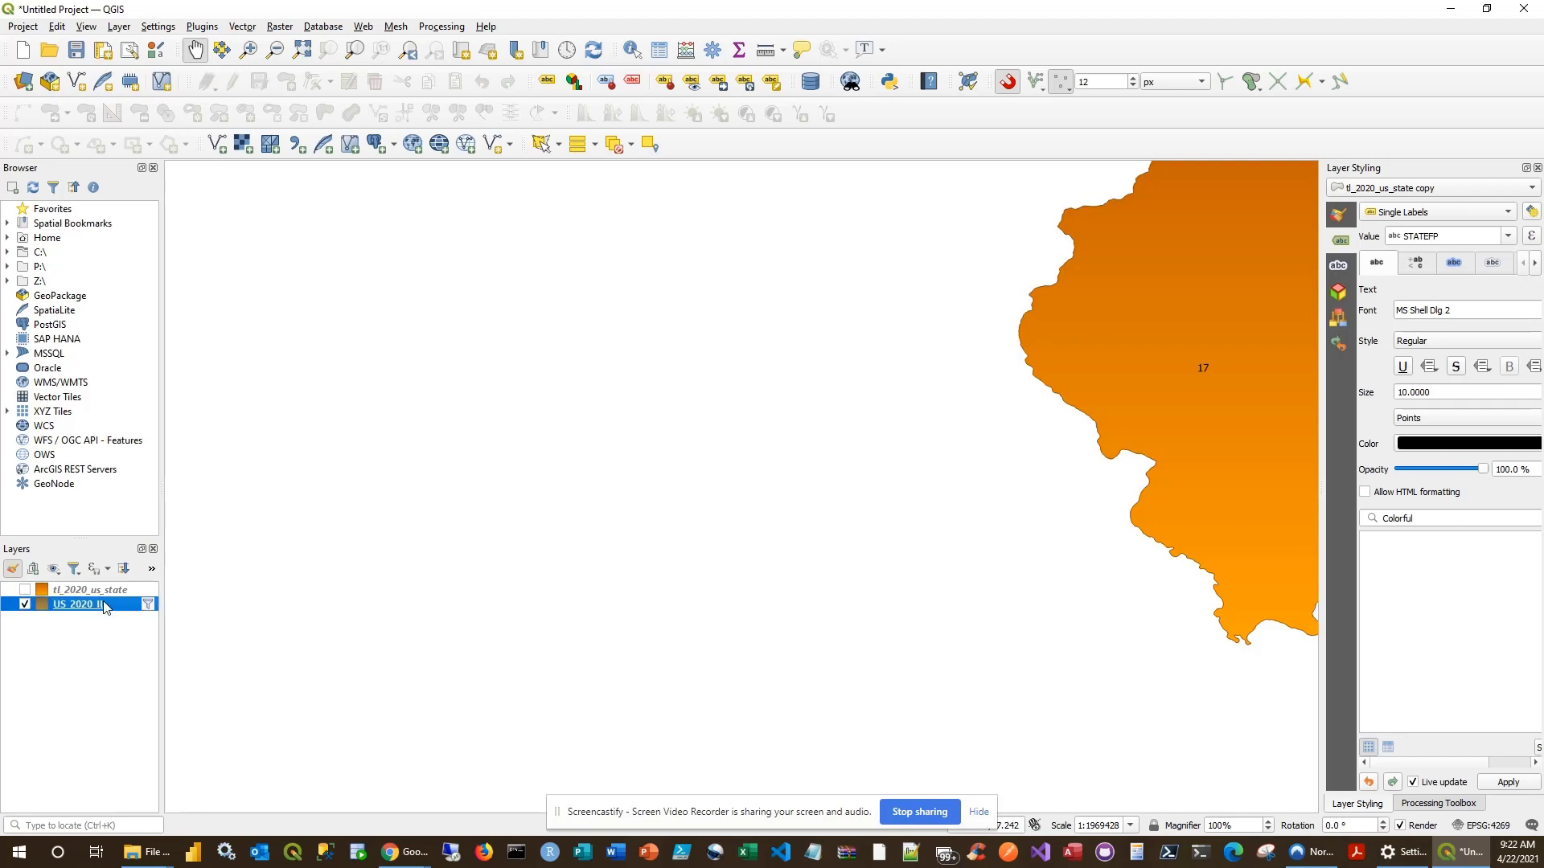
{"action": "right_click", "coordinate": [104, 606]}
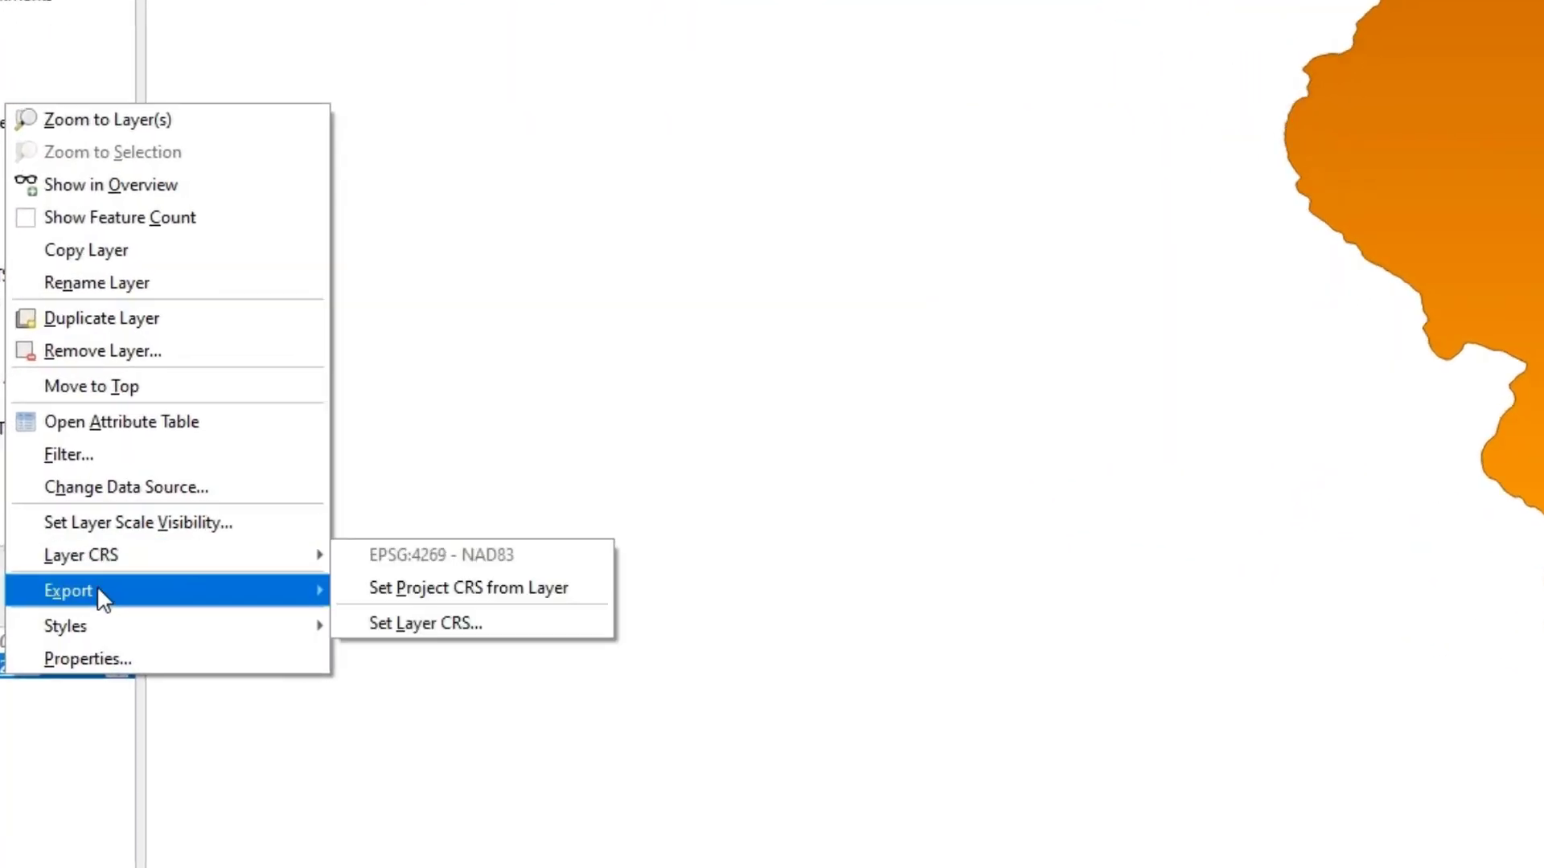
{"action": "mouse_move", "coordinate": [95, 591]}
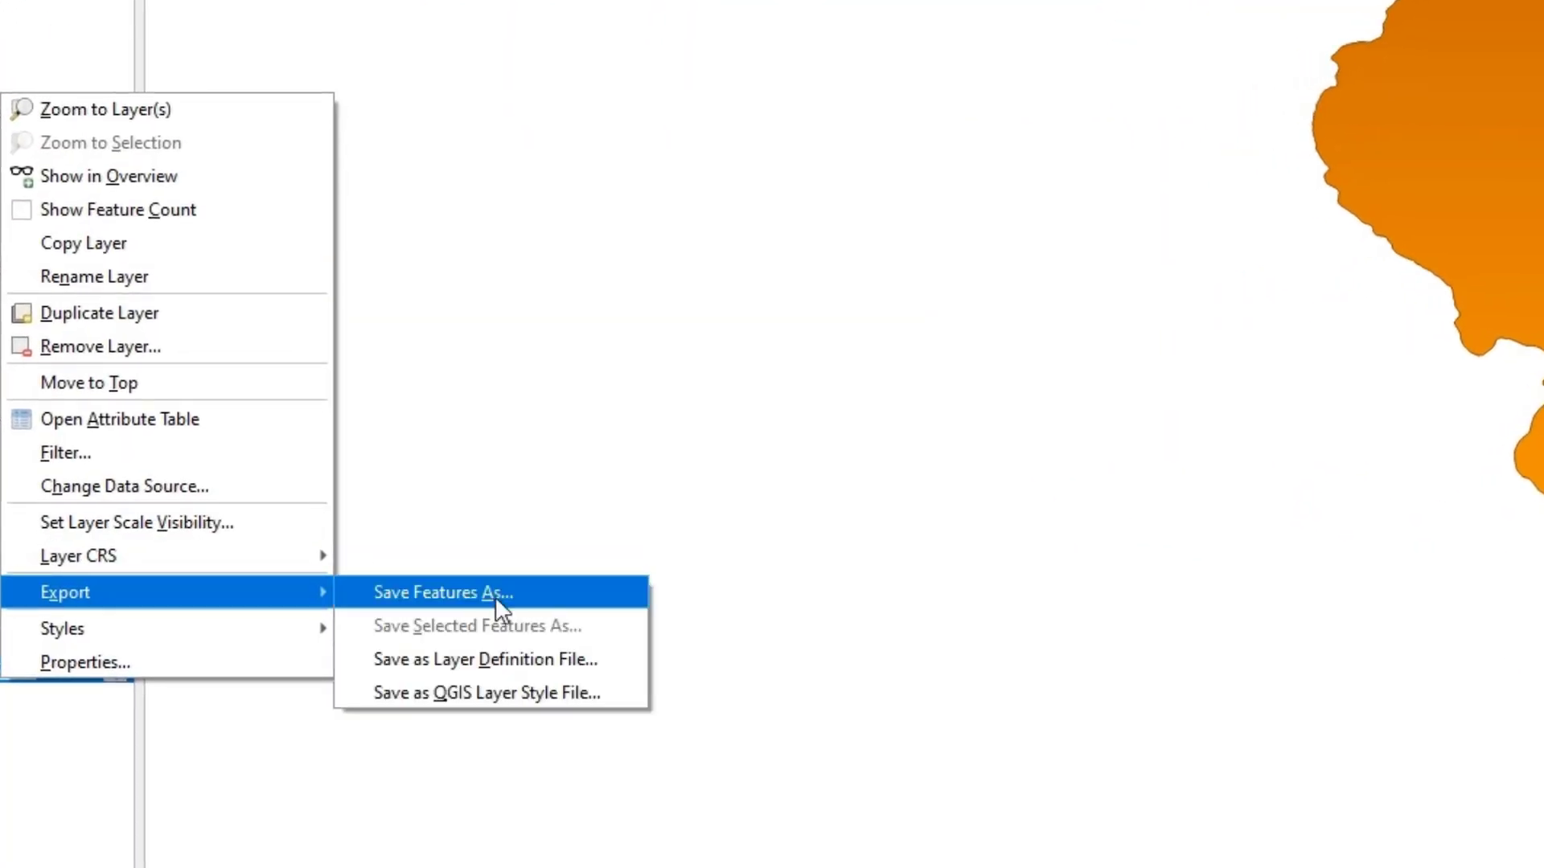
{"action": "left_click", "coordinate": [496, 594]}
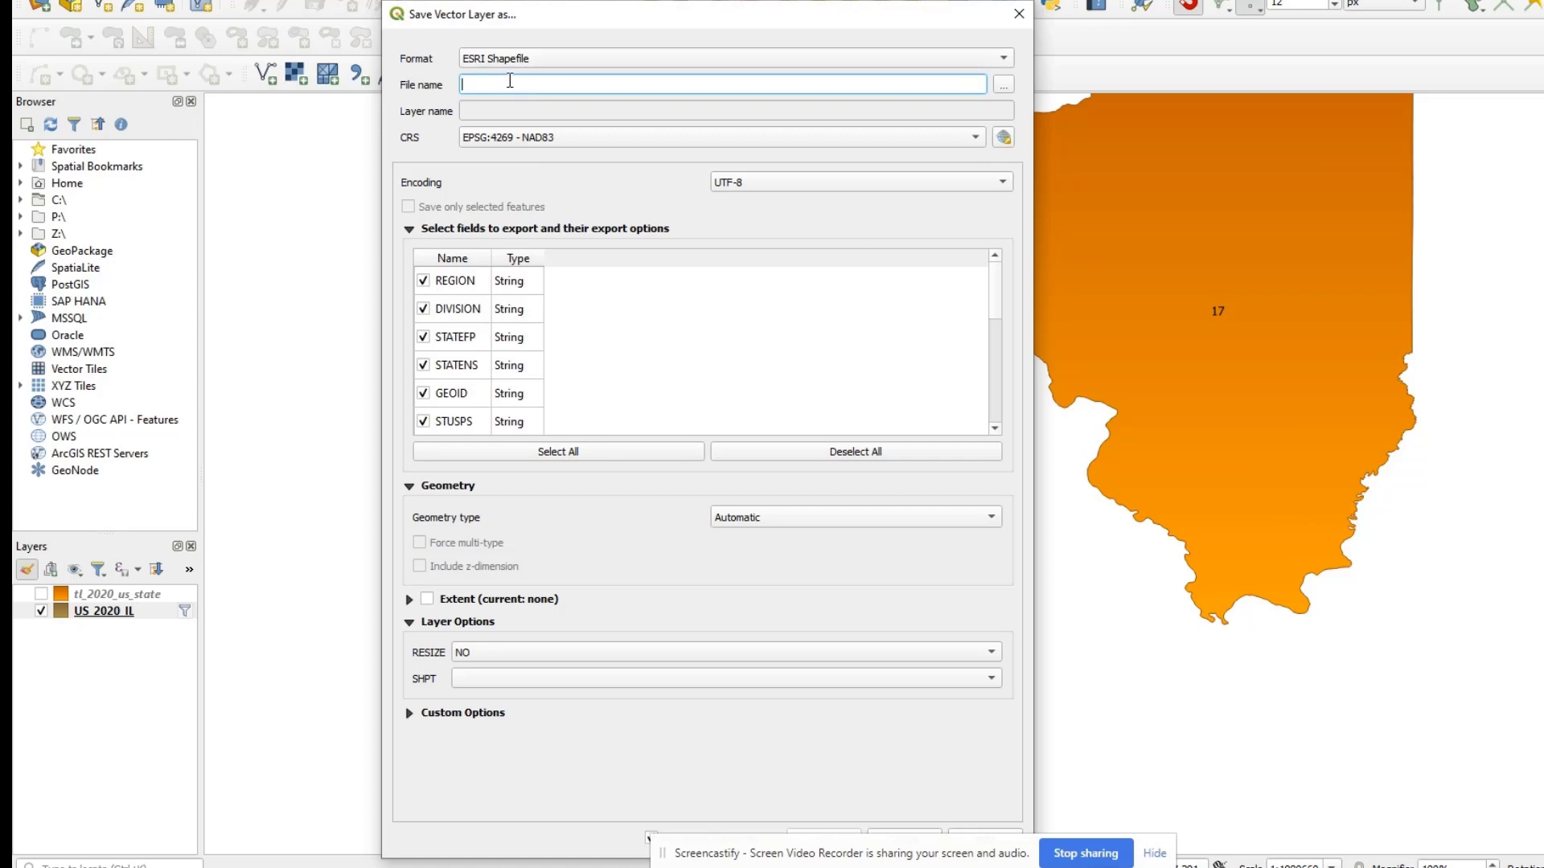
{"action": "type", "text": "US_2020_IL"}
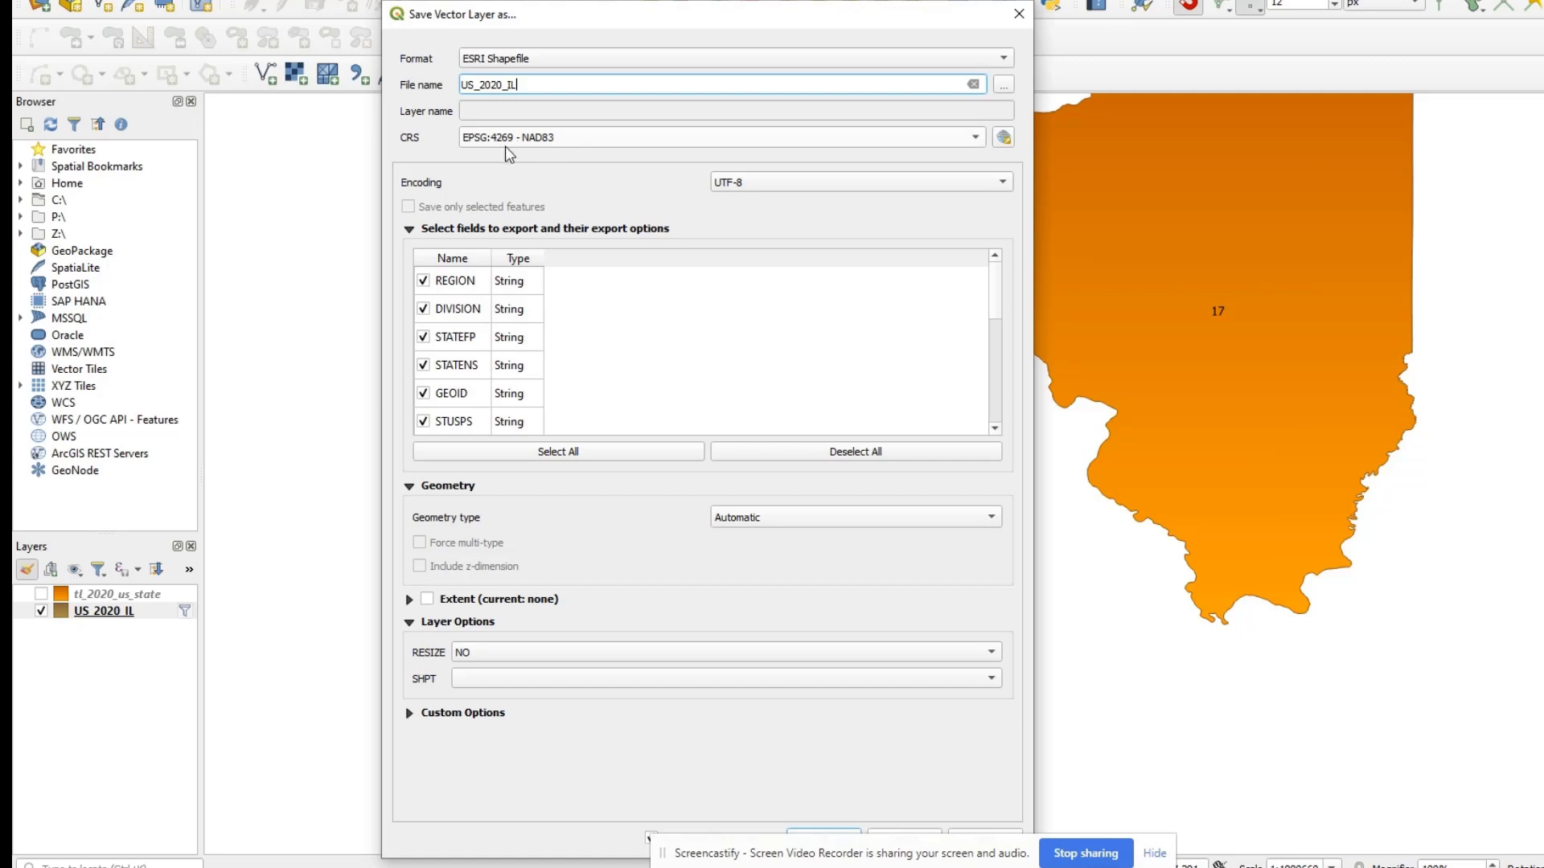
Step: Set the export's coordinate reference system to Default CRS: EPSG:4326 - WGS 84
{"action": "mouse_move", "coordinate": [505, 146]}
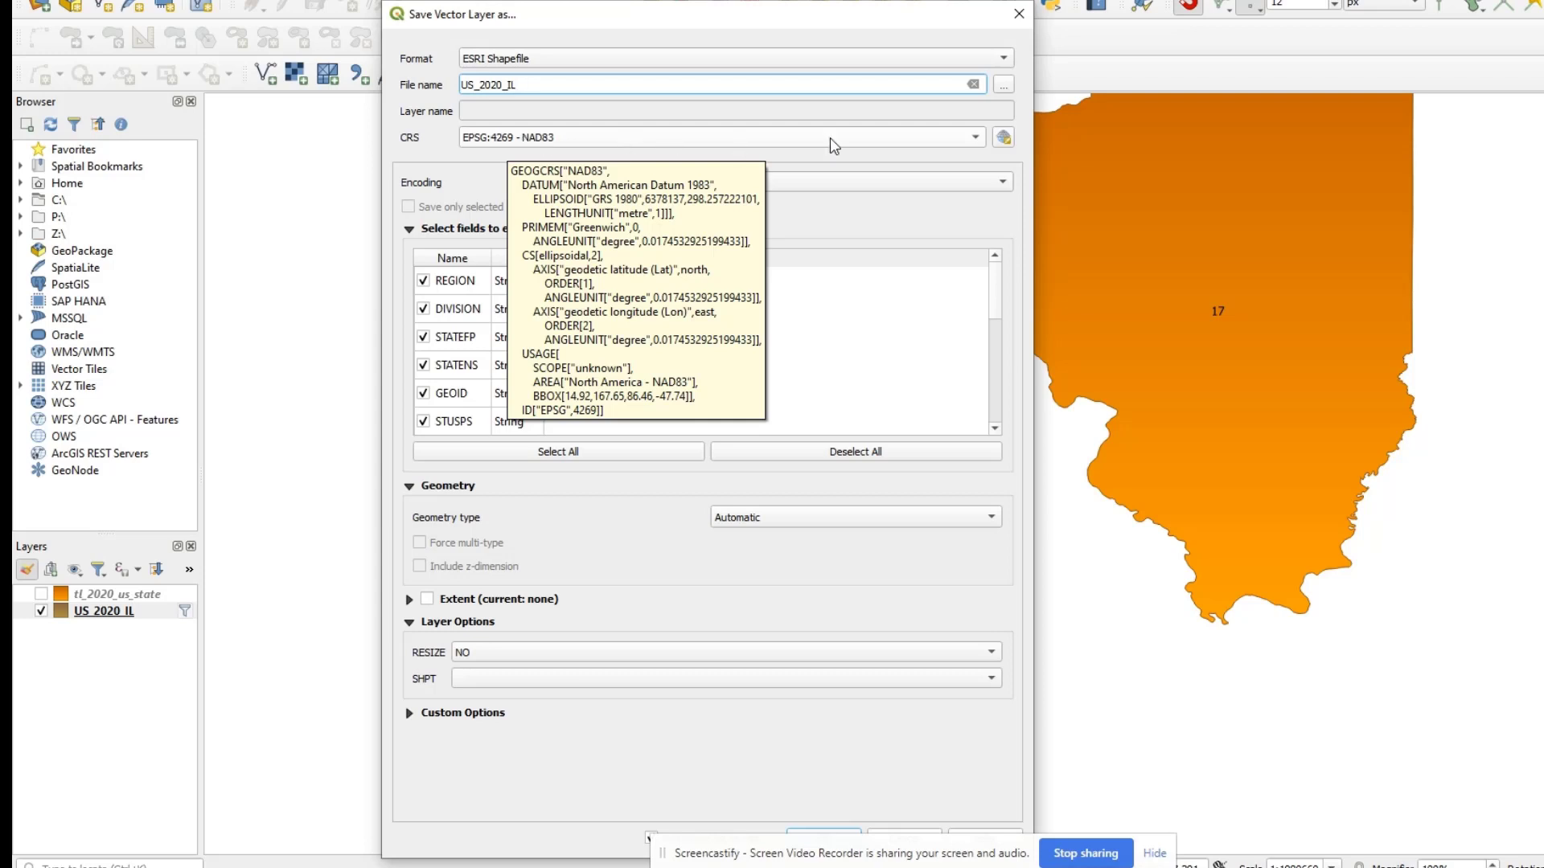
{"action": "left_click", "coordinate": [971, 135]}
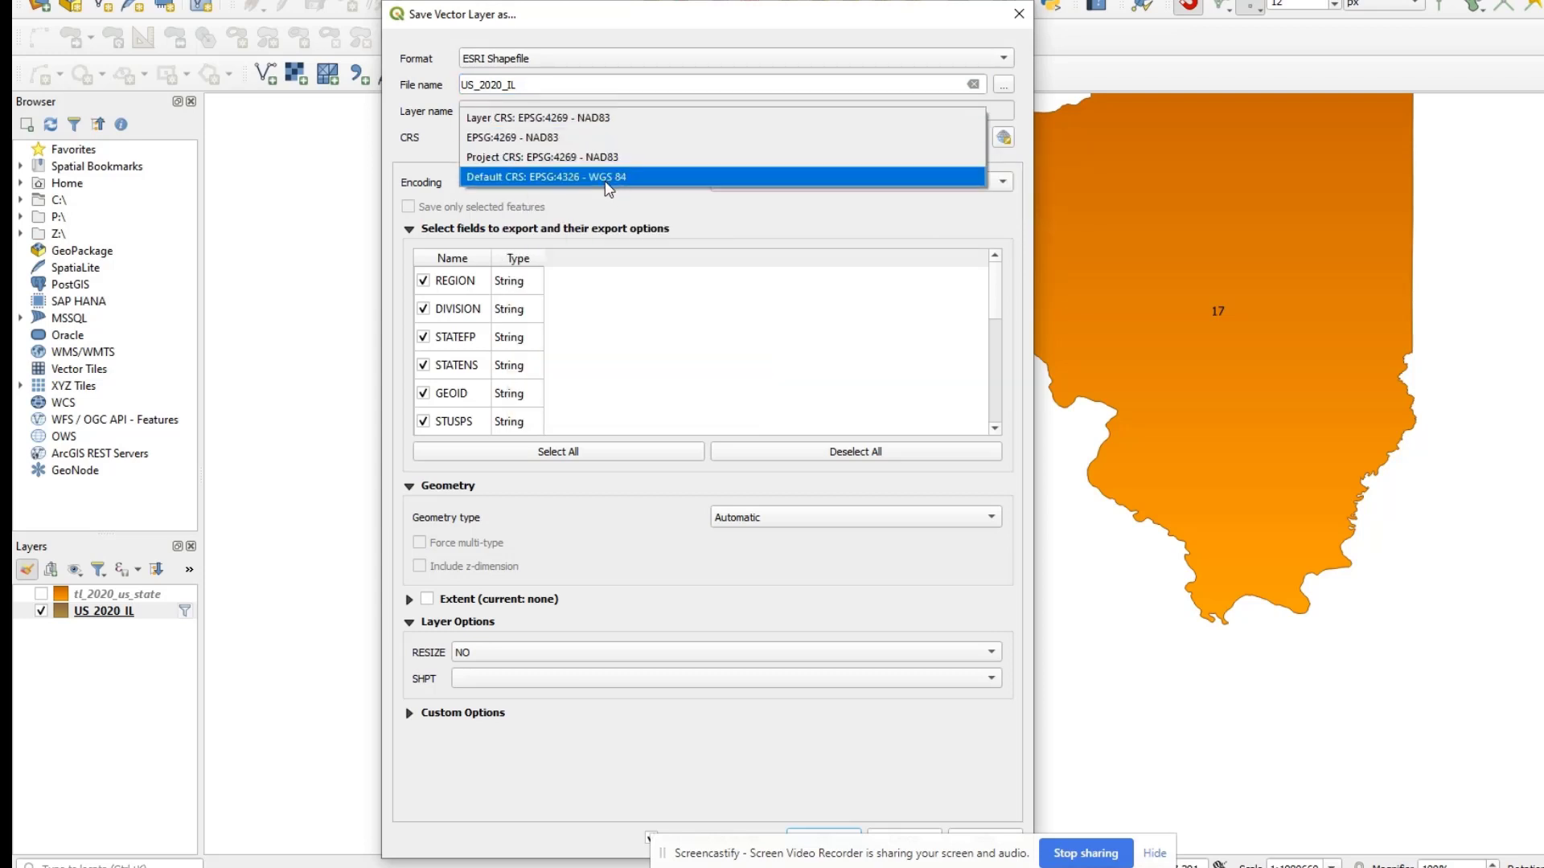
{"action": "left_click", "coordinate": [561, 177]}
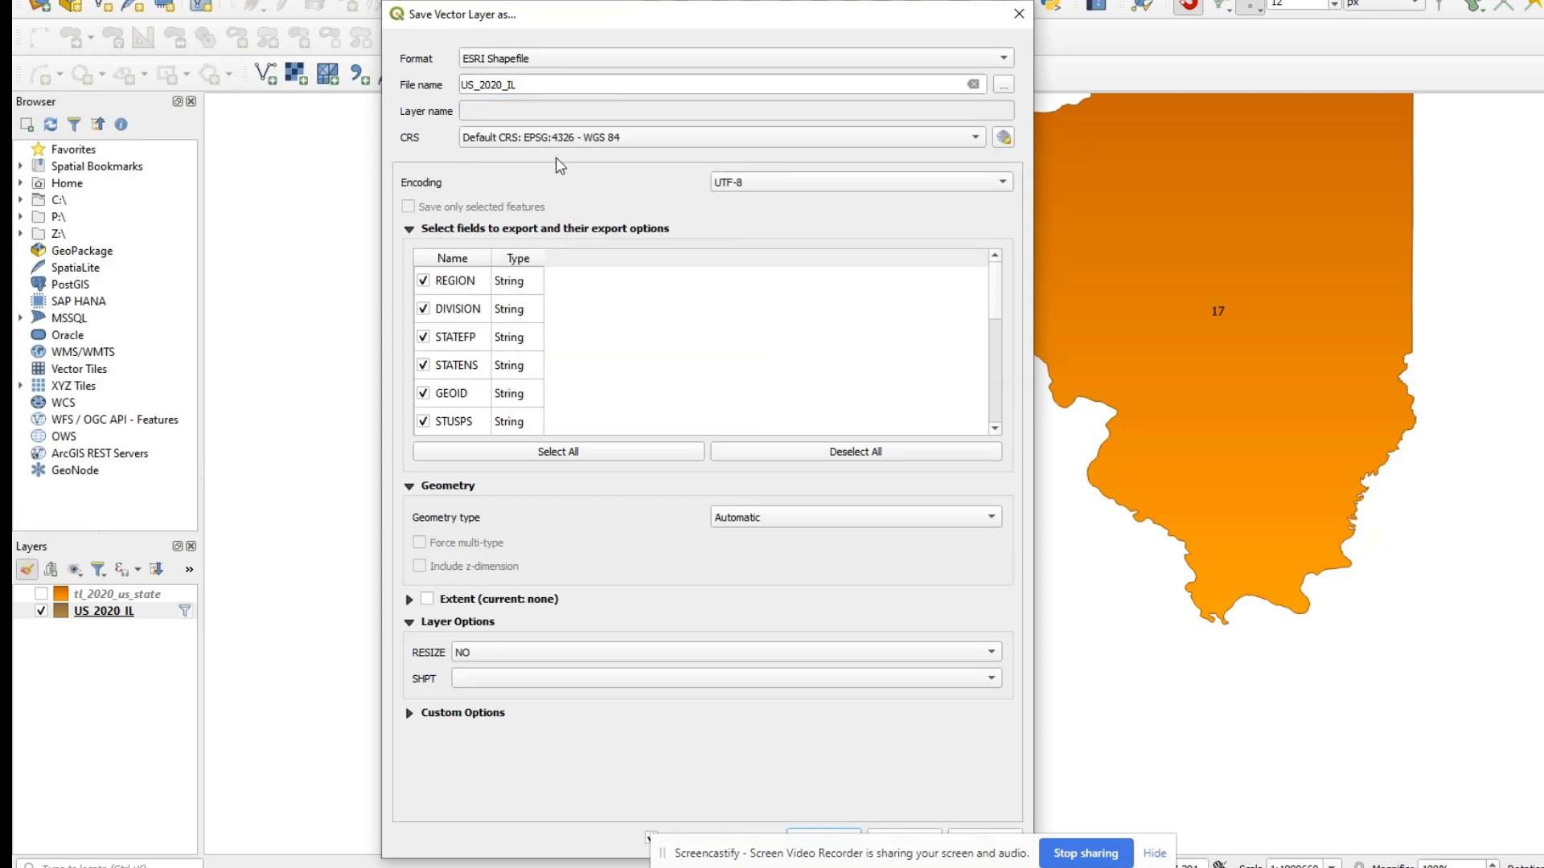
{"action": "mouse_move", "coordinate": [594, 143]}
Step: Set the export destination to C:\temp\plots\US_2020_IL.shp and export the layer, adding the saved file to the map
{"action": "left_click_drag", "start_coordinate": [595, 85], "coordinate": [399, 92]}
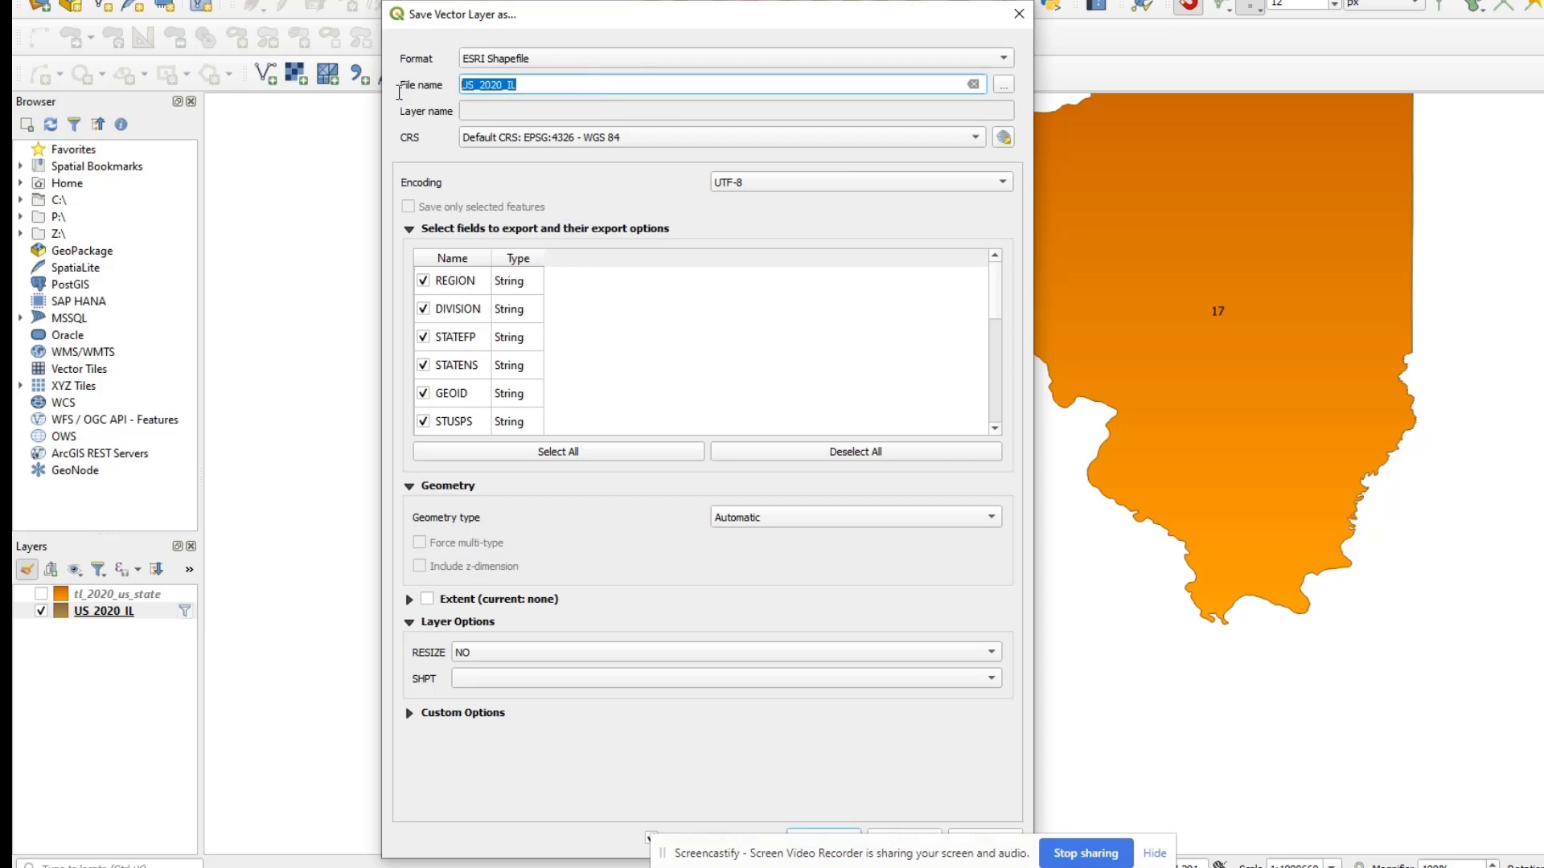
{"action": "left_click", "coordinate": [1005, 85]}
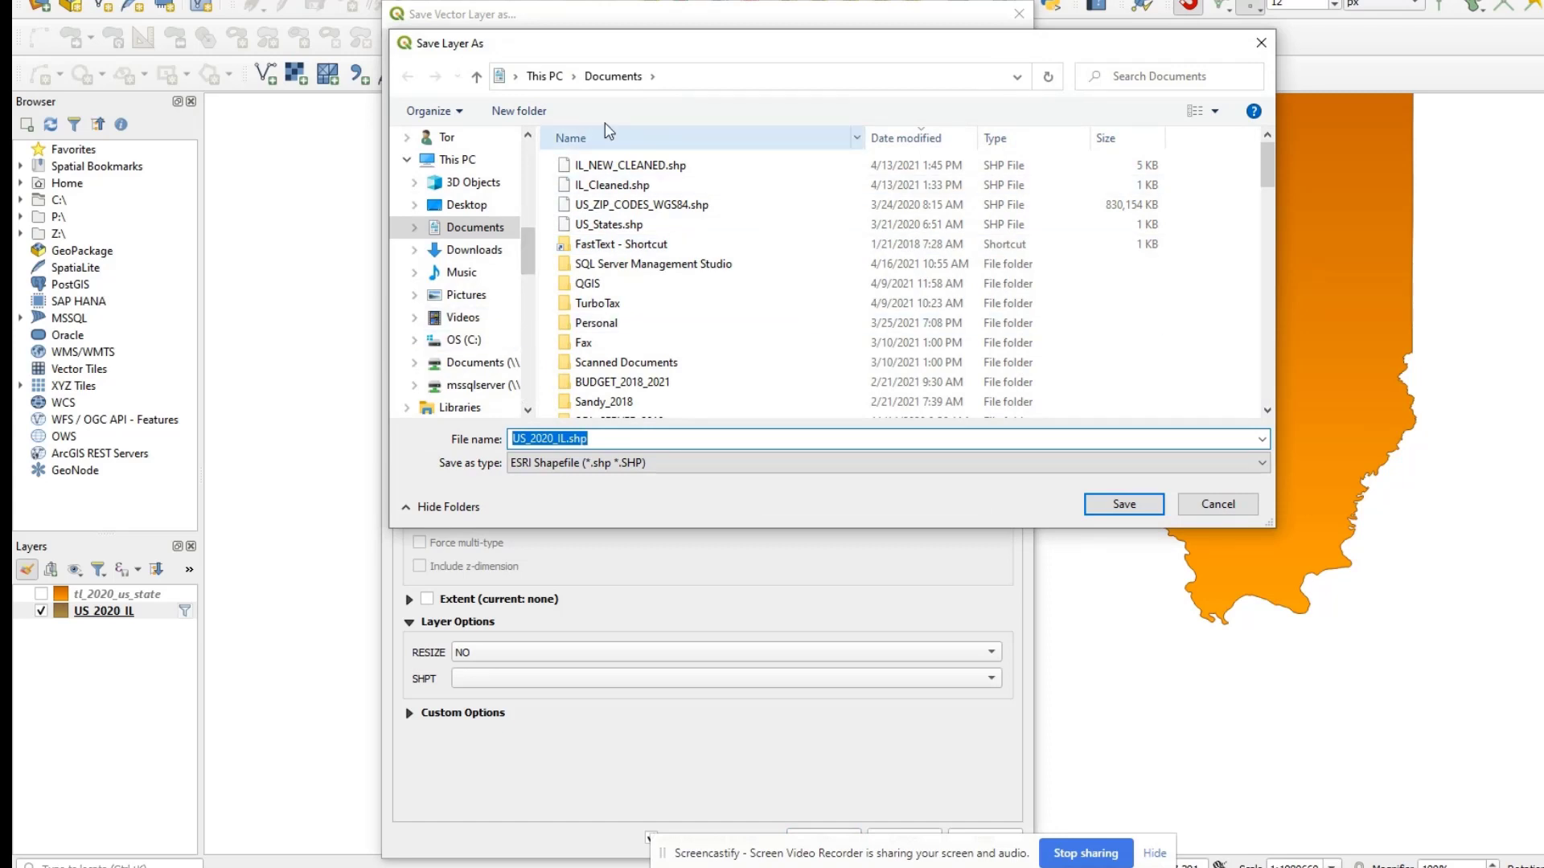
{"action": "left_click", "coordinate": [462, 340]}
{"action": "scroll", "coordinate": [731, 346], "scroll_direction": "down", "scroll_amount": 6}
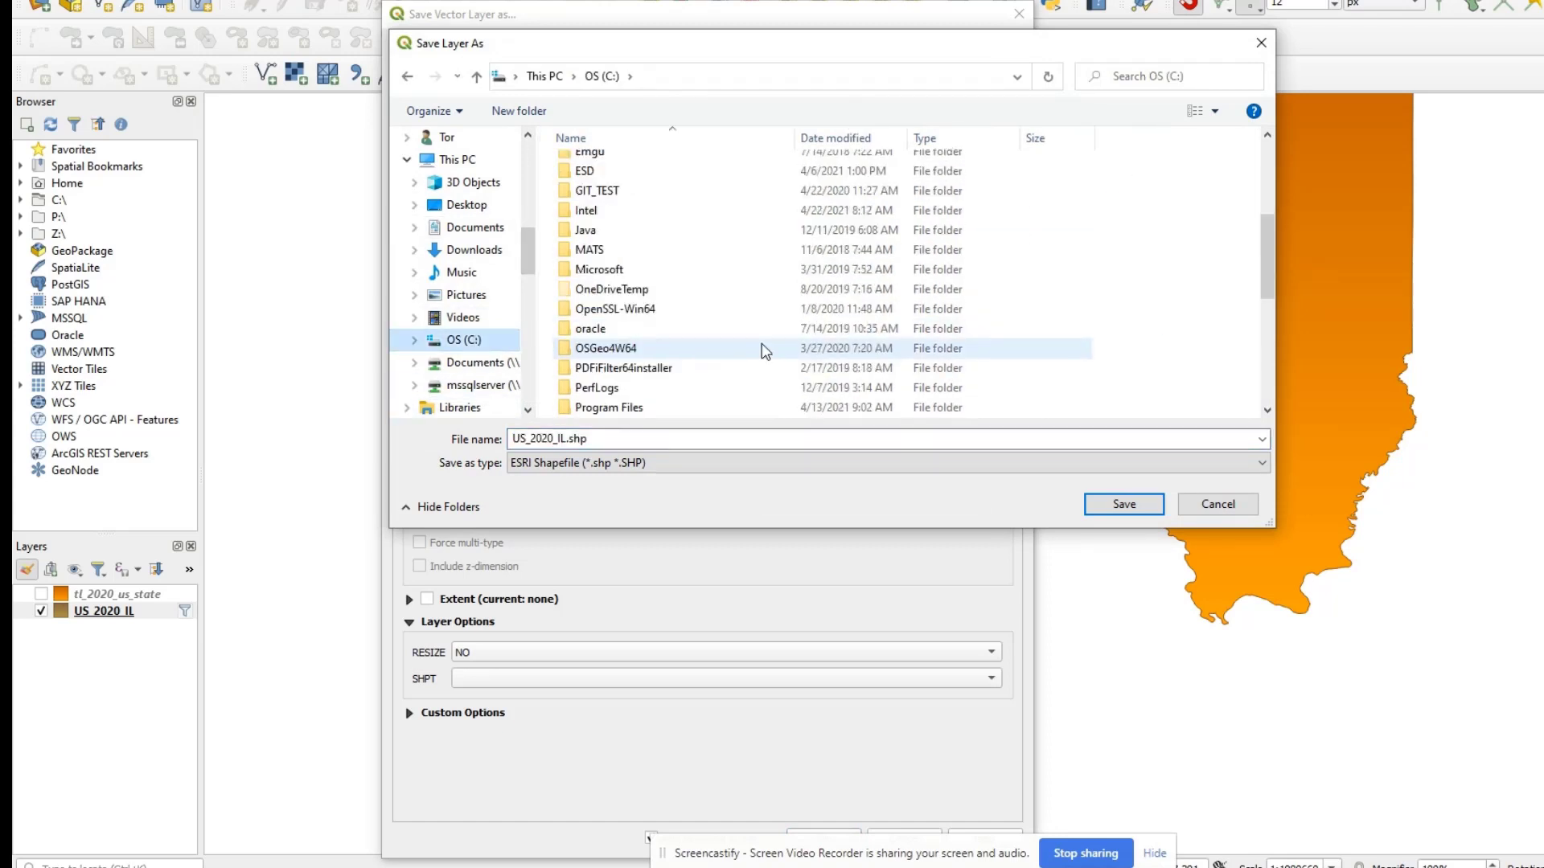
{"action": "double_click", "coordinate": [587, 289]}
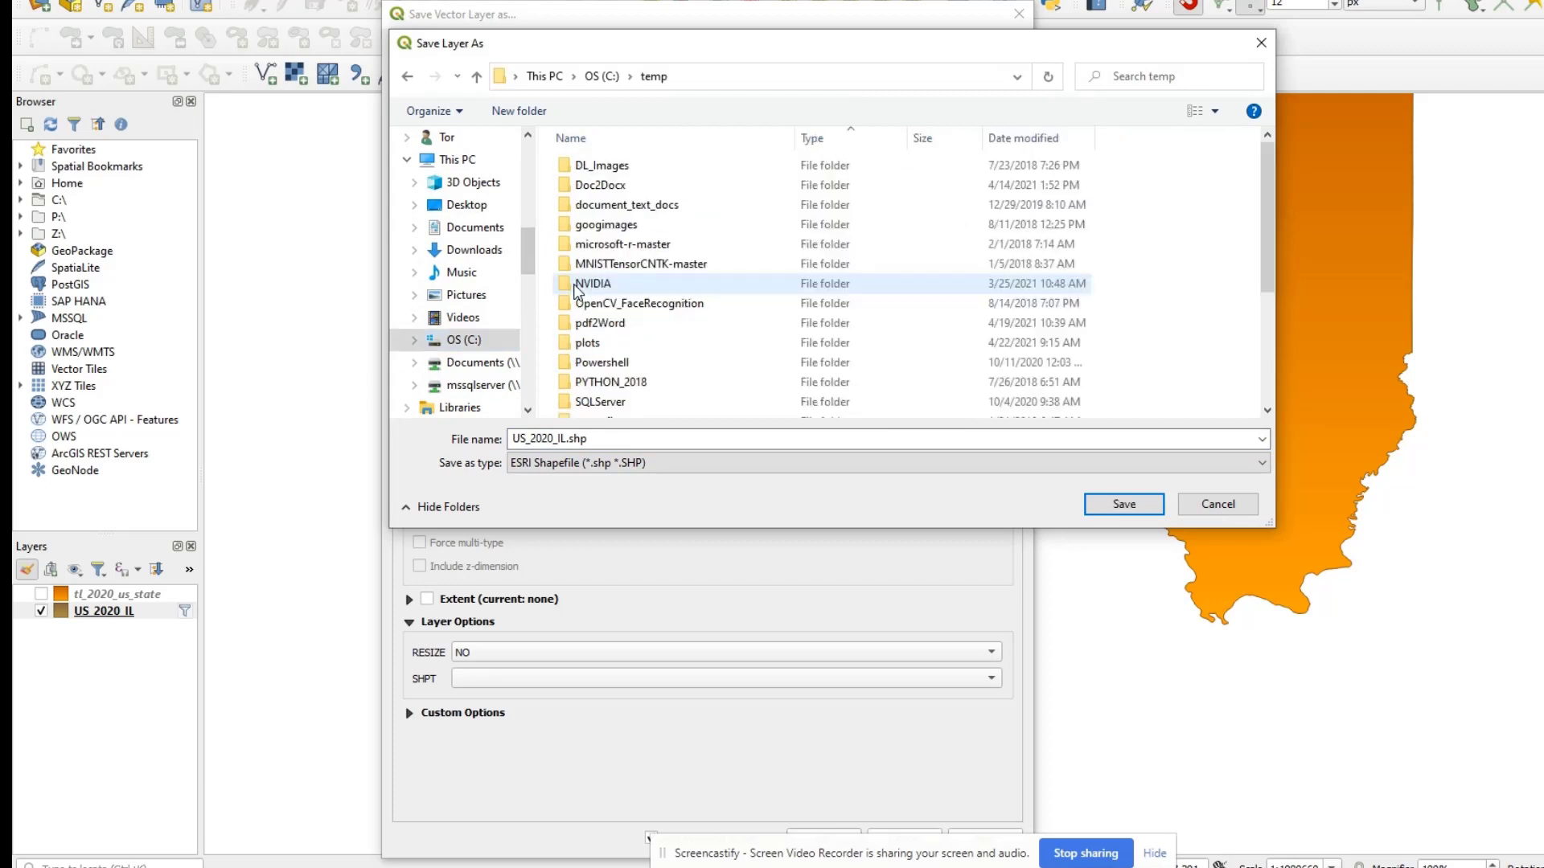
{"action": "scroll", "coordinate": [828, 257], "scroll_direction": "down", "scroll_amount": 2}
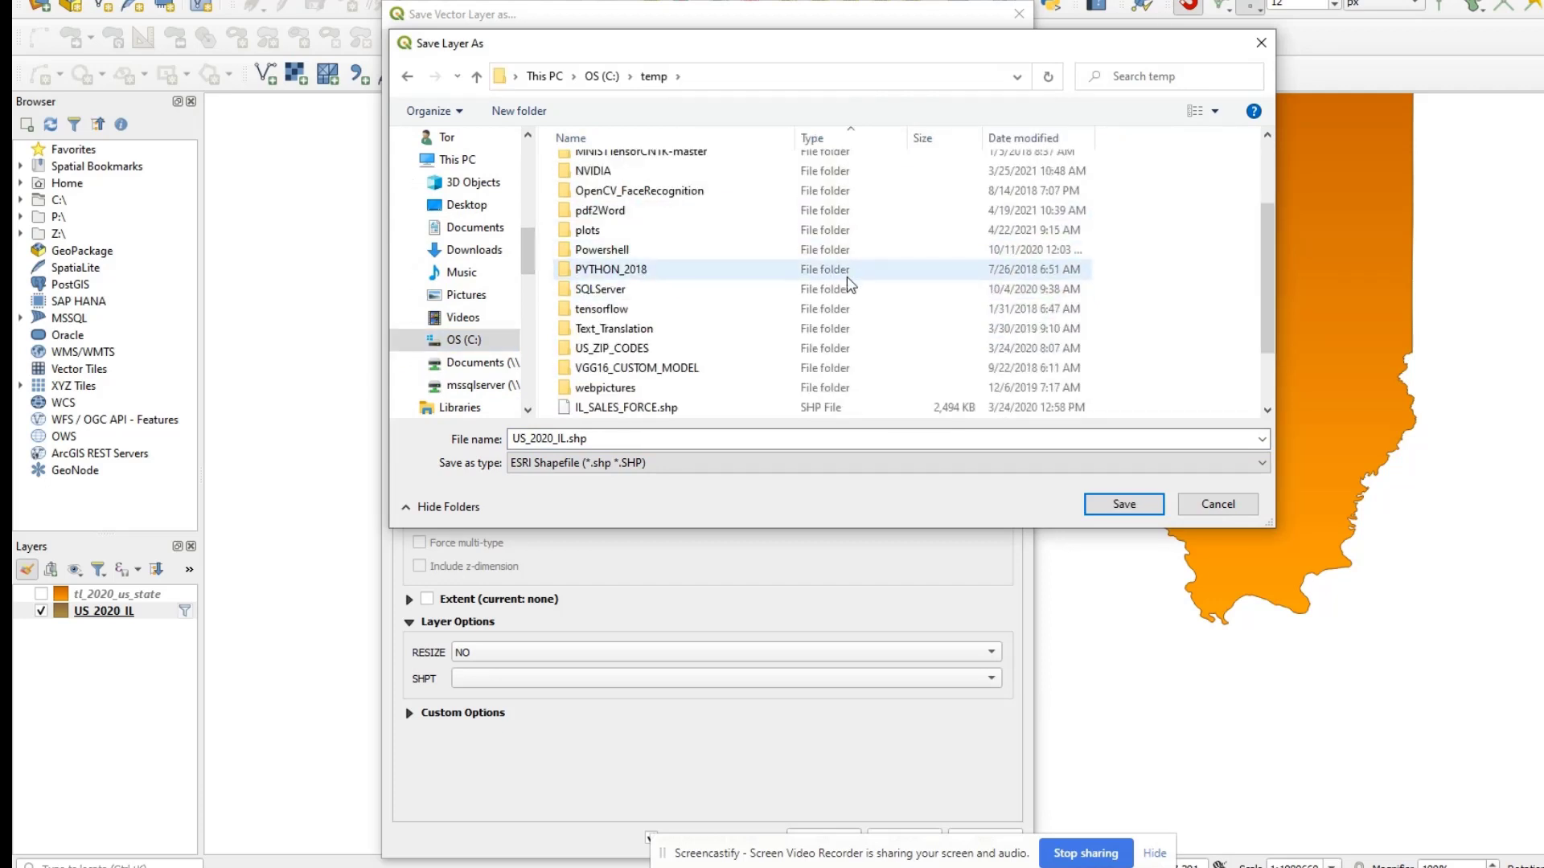
{"action": "scroll", "coordinate": [840, 281], "scroll_direction": "up", "scroll_amount": 2}
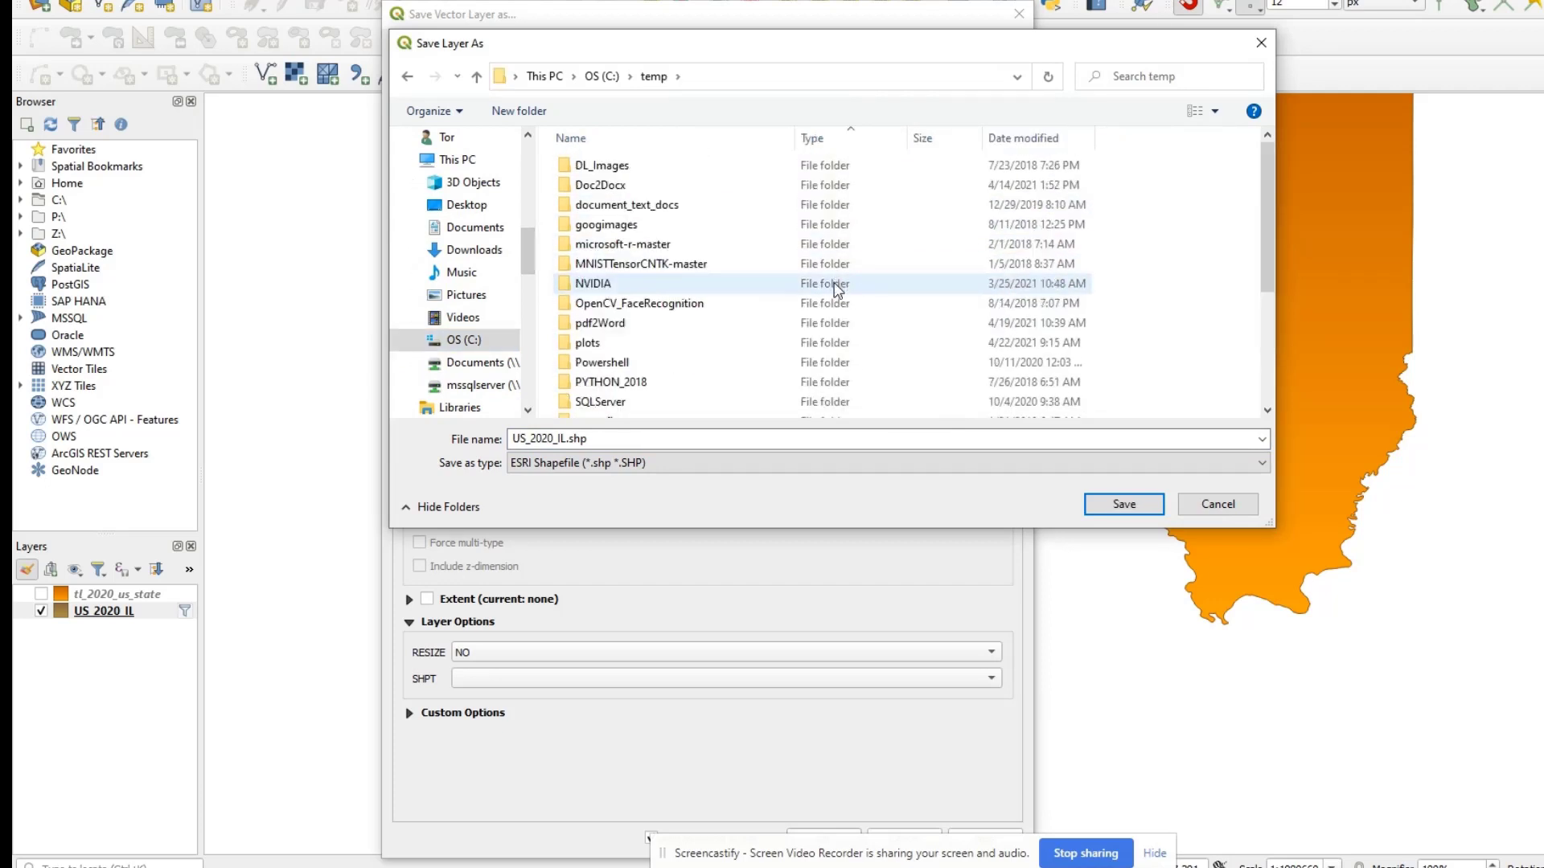
{"action": "left_click", "coordinate": [590, 344]}
{"action": "double_click", "coordinate": [589, 344]}
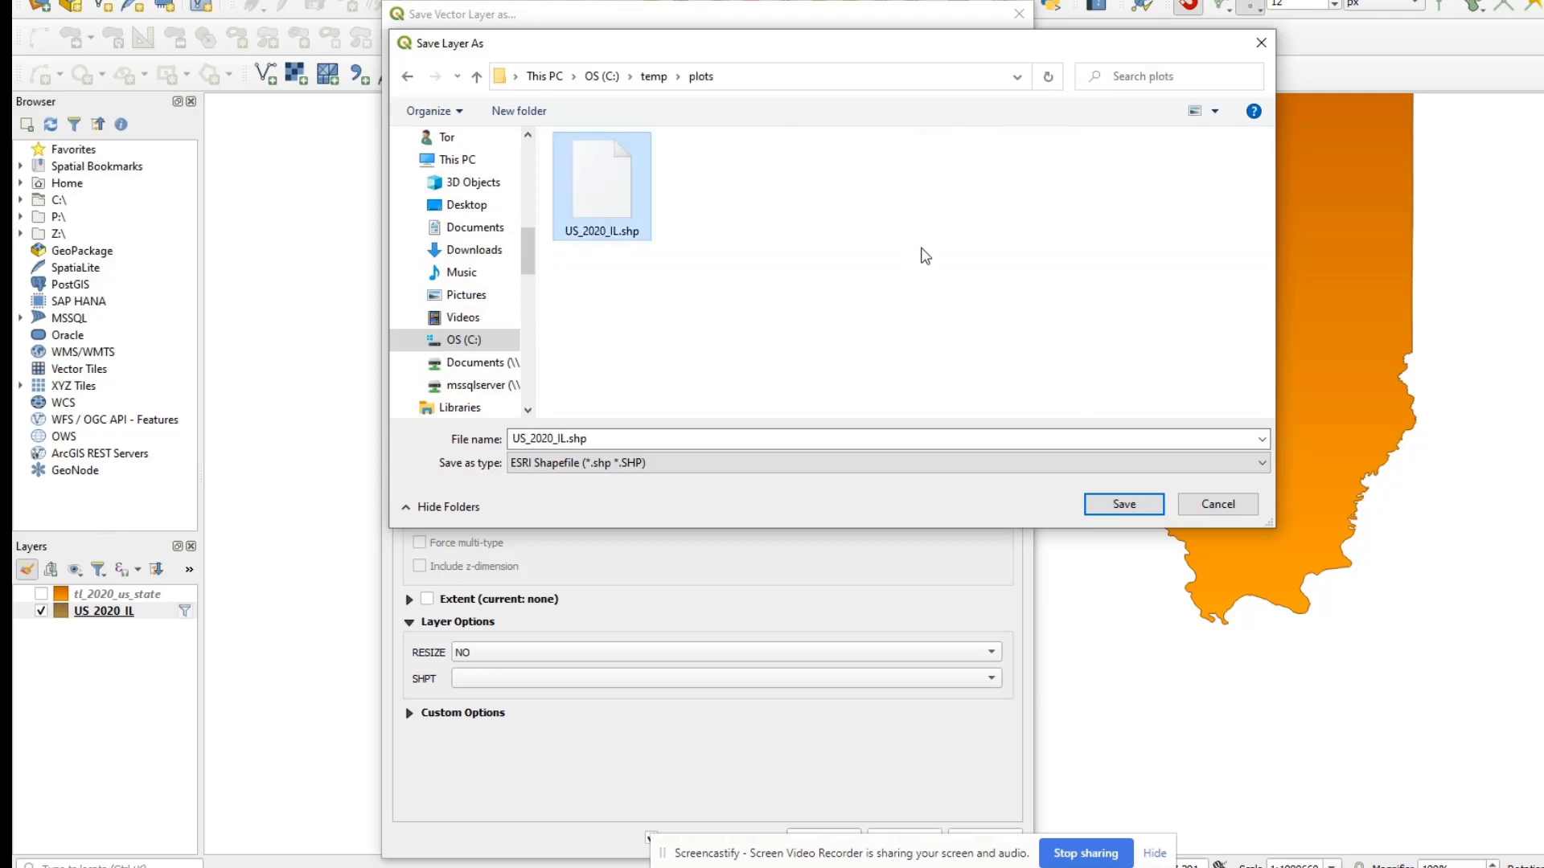
{"action": "left_click", "coordinate": [1123, 505]}
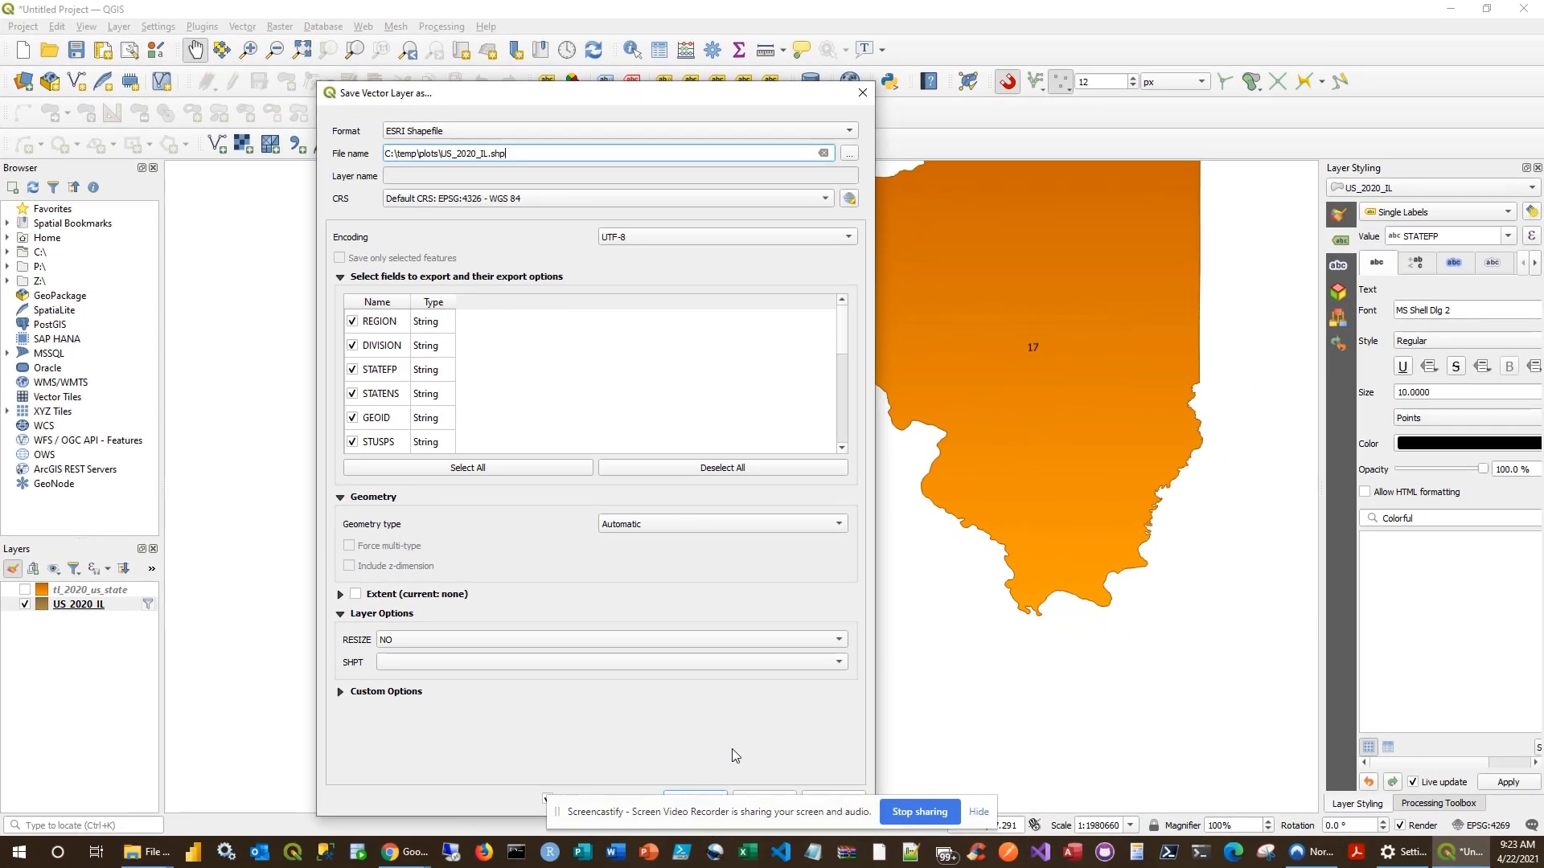
{"action": "left_click_drag", "start_coordinate": [689, 826], "coordinate": [1227, 837]}
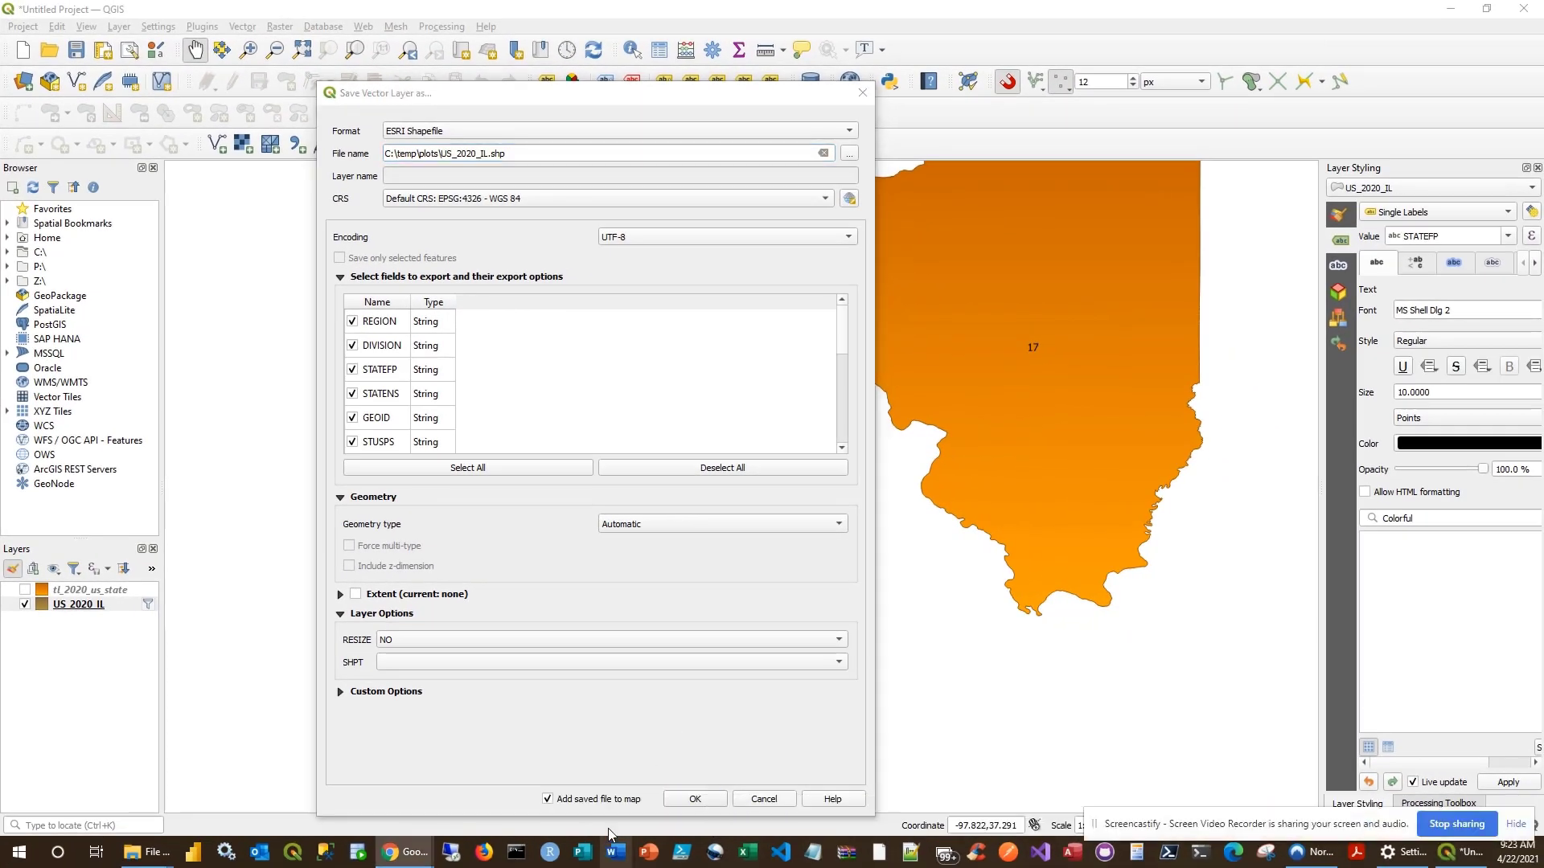
{"action": "left_click", "coordinate": [677, 798]}
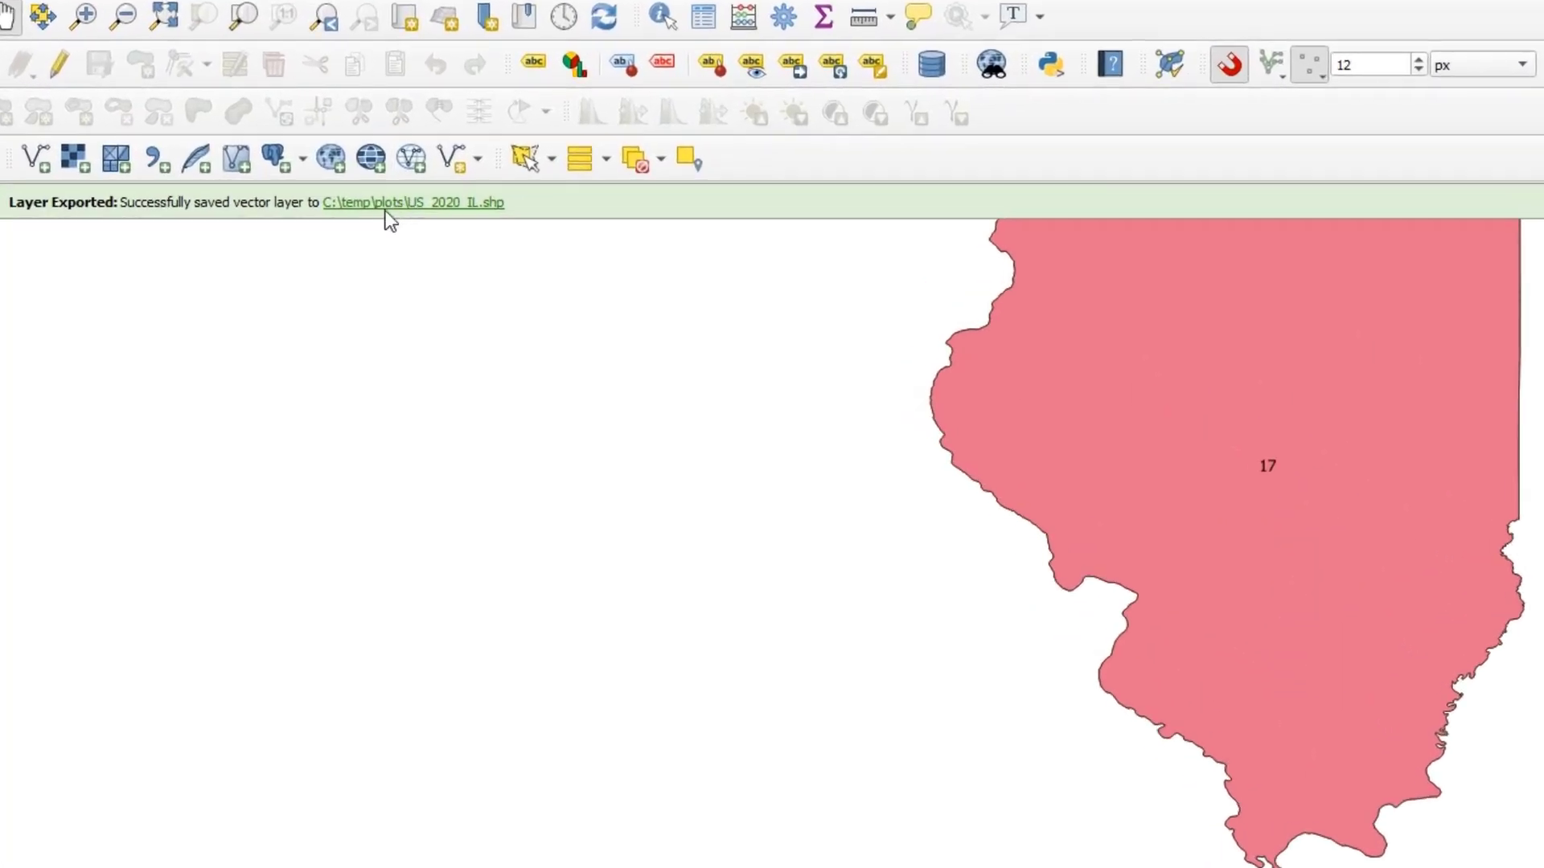
Step: Open the exported shapefile's folder and examine the coordinate system definition in US_2020_IL.prj with Notepad++
{"action": "left_click", "coordinate": [447, 175]}
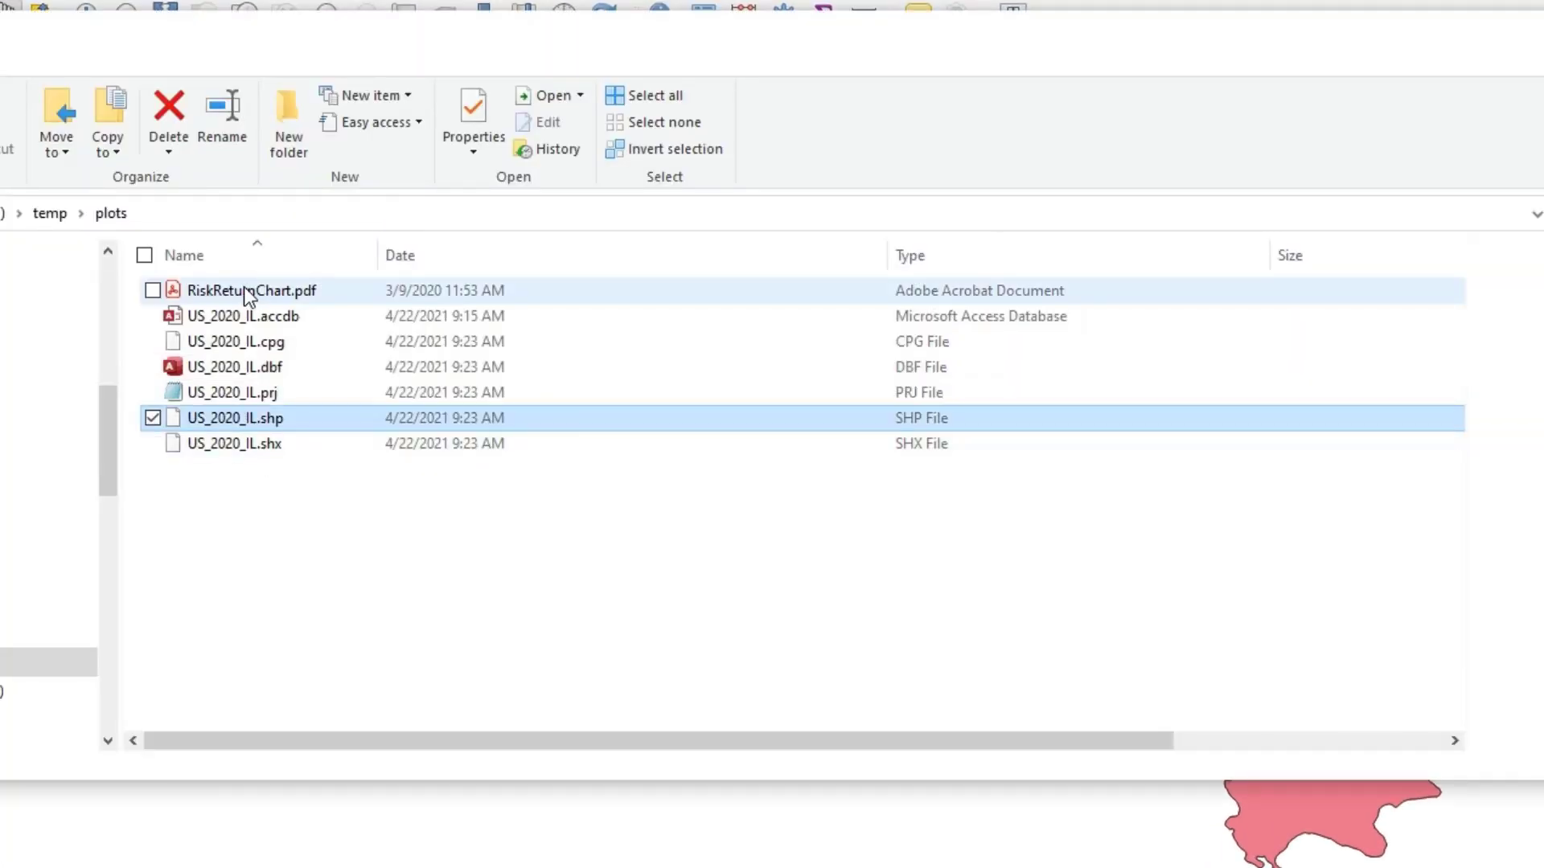
{"action": "left_click", "coordinate": [252, 558]}
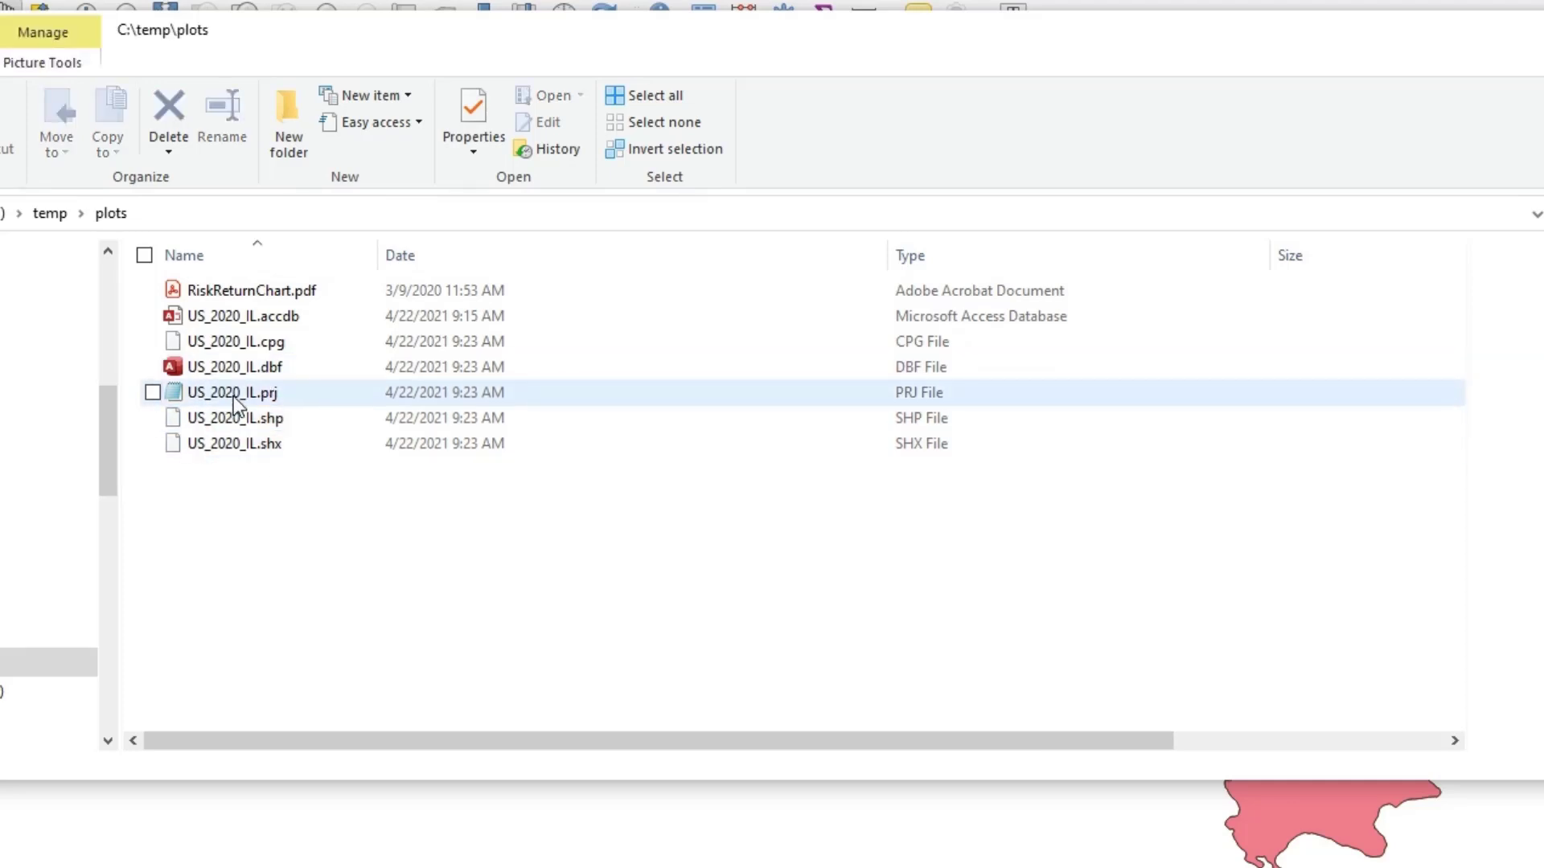
{"action": "left_click", "coordinate": [235, 394]}
{"action": "right_click", "coordinate": [239, 392]}
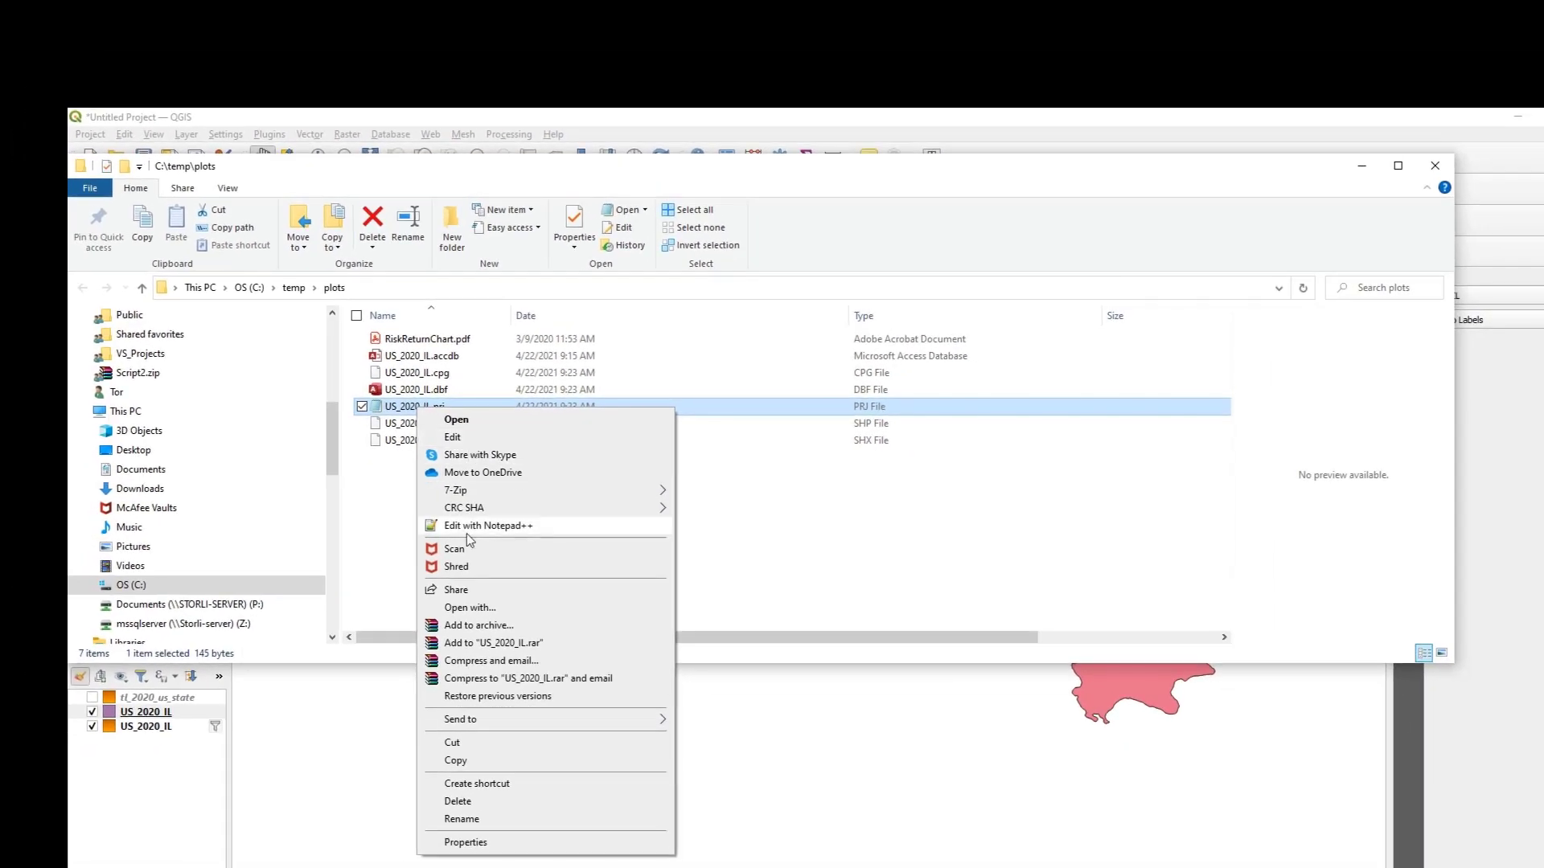
{"action": "left_click", "coordinate": [467, 532]}
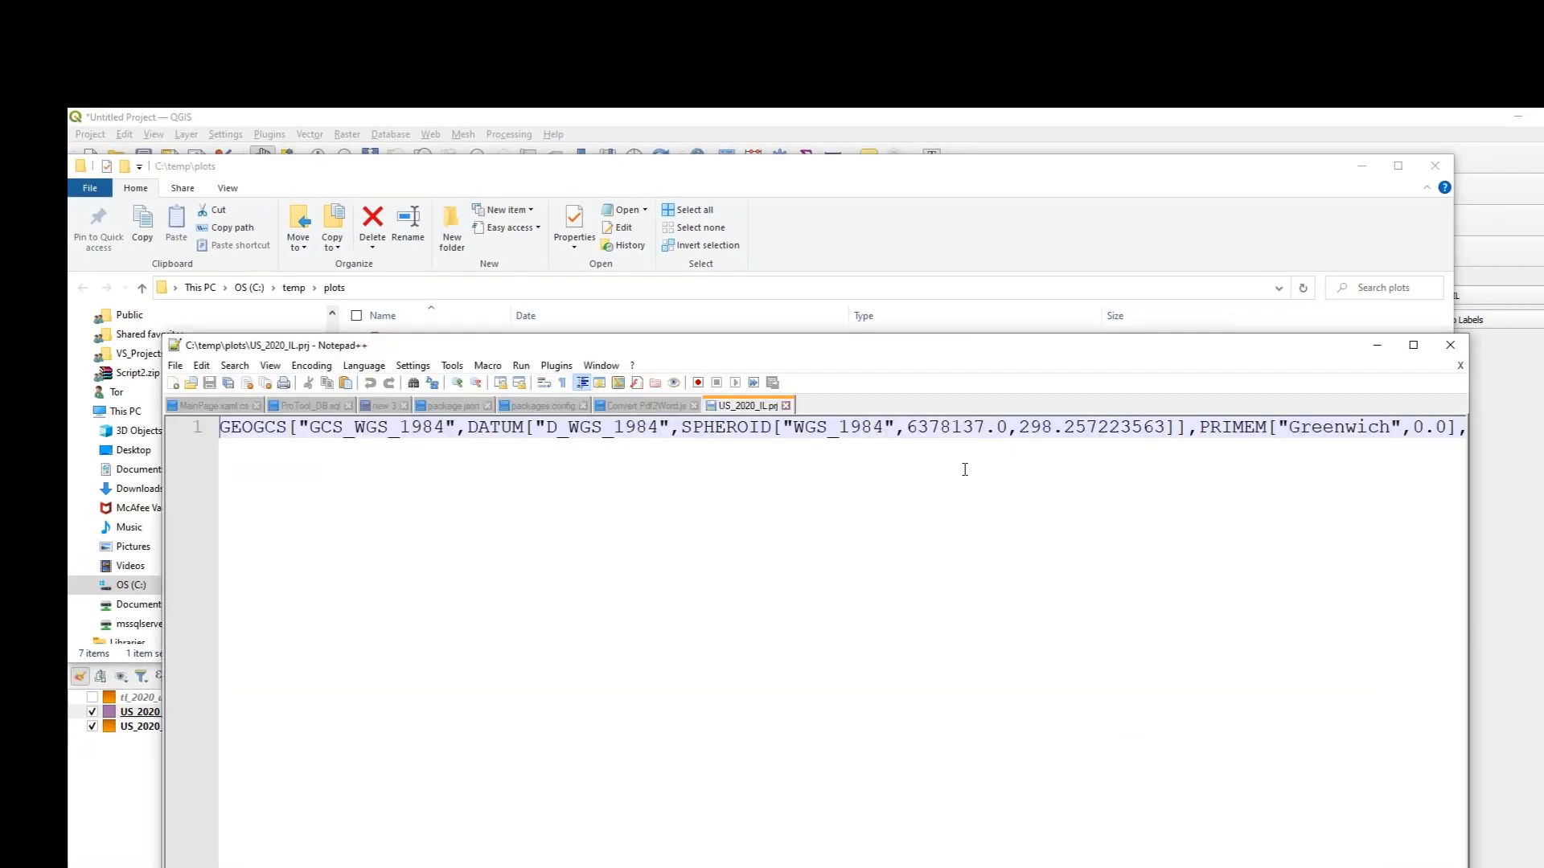
{"action": "double_click", "coordinate": [392, 427]}
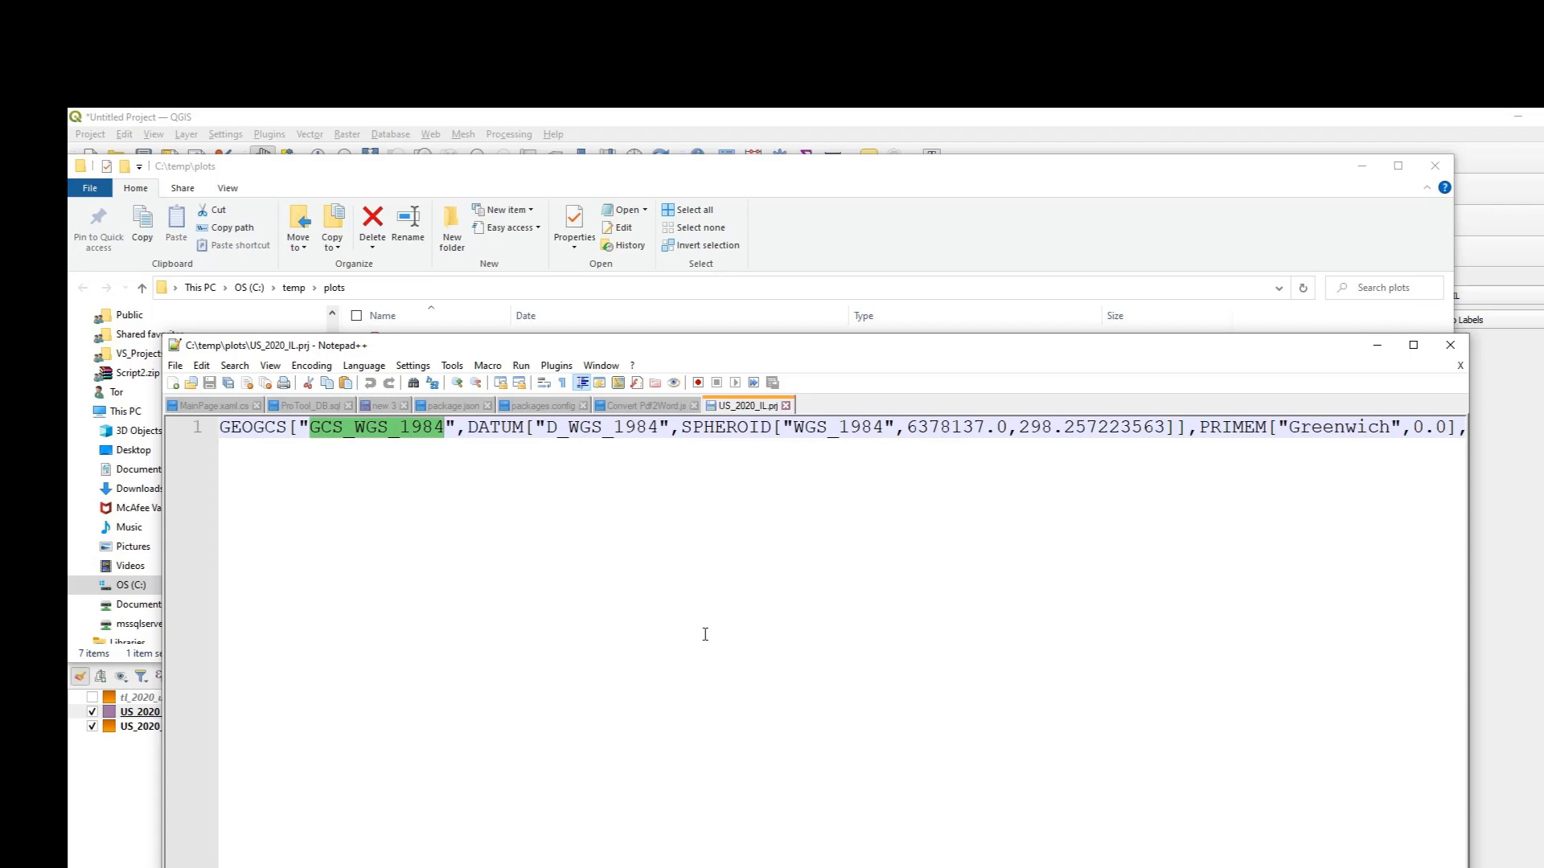
{"action": "left_click", "coordinate": [754, 653]}
{"action": "key", "text": "End"}
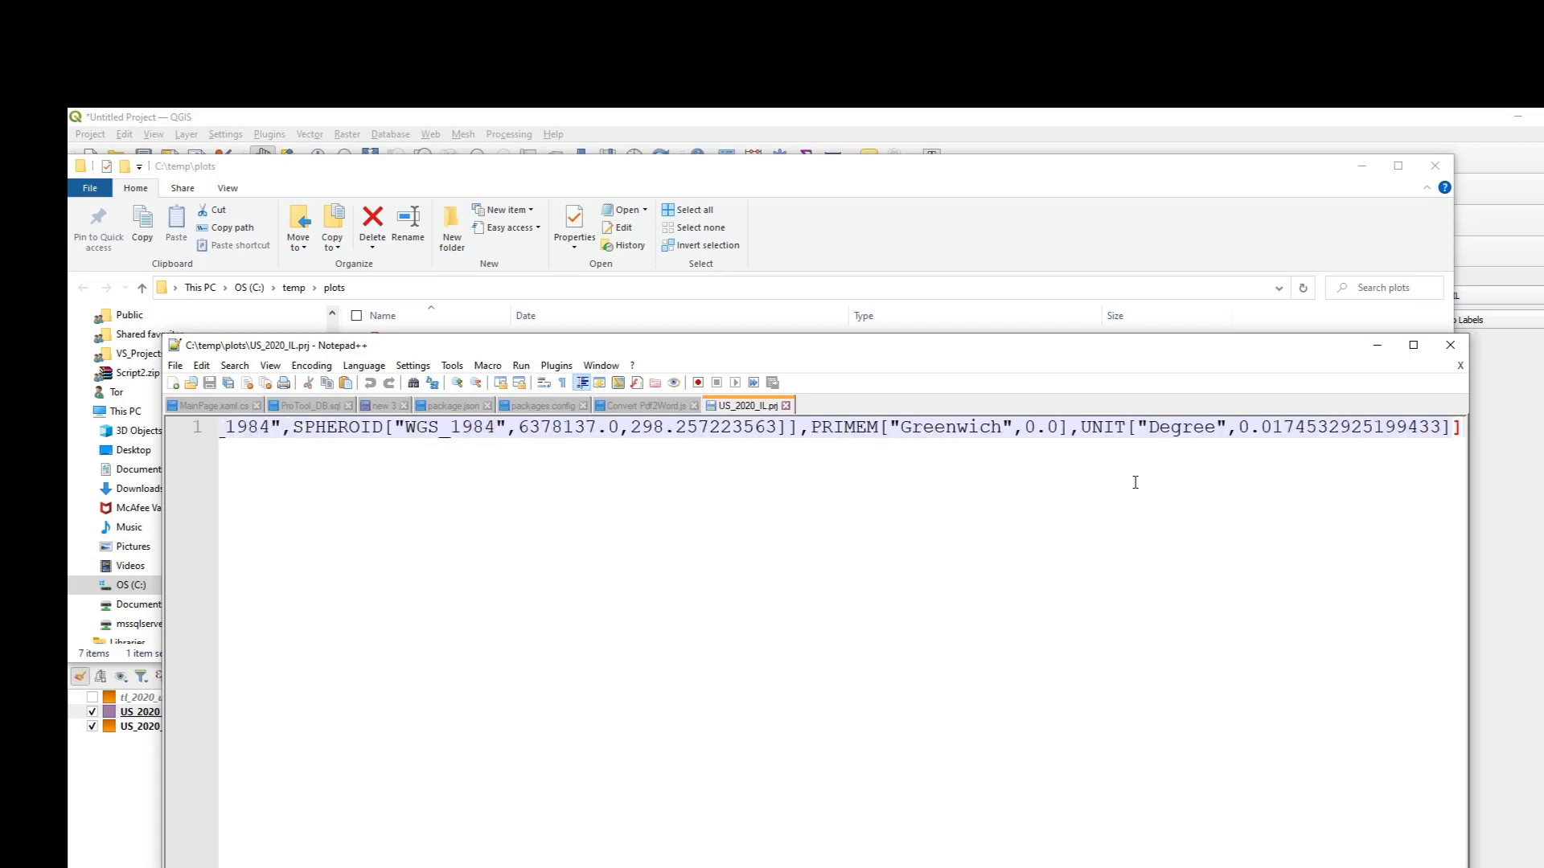
{"action": "left_click", "coordinate": [1449, 345]}
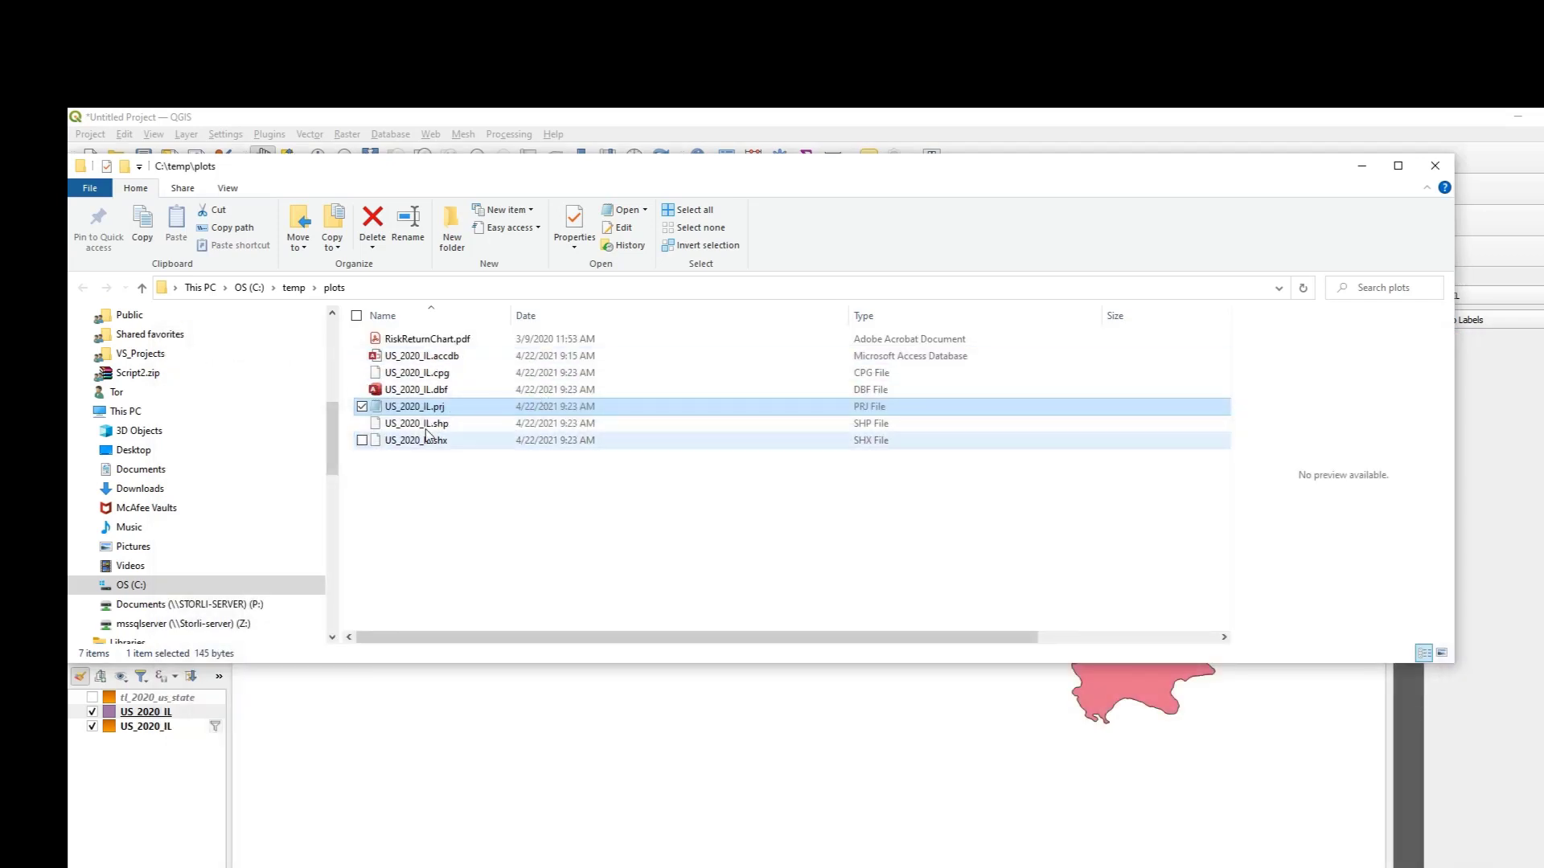
Step: Examine the attribute records of US_2020_IL.dbf in Notepad++, then close the editor
{"action": "right_click", "coordinate": [439, 390]}
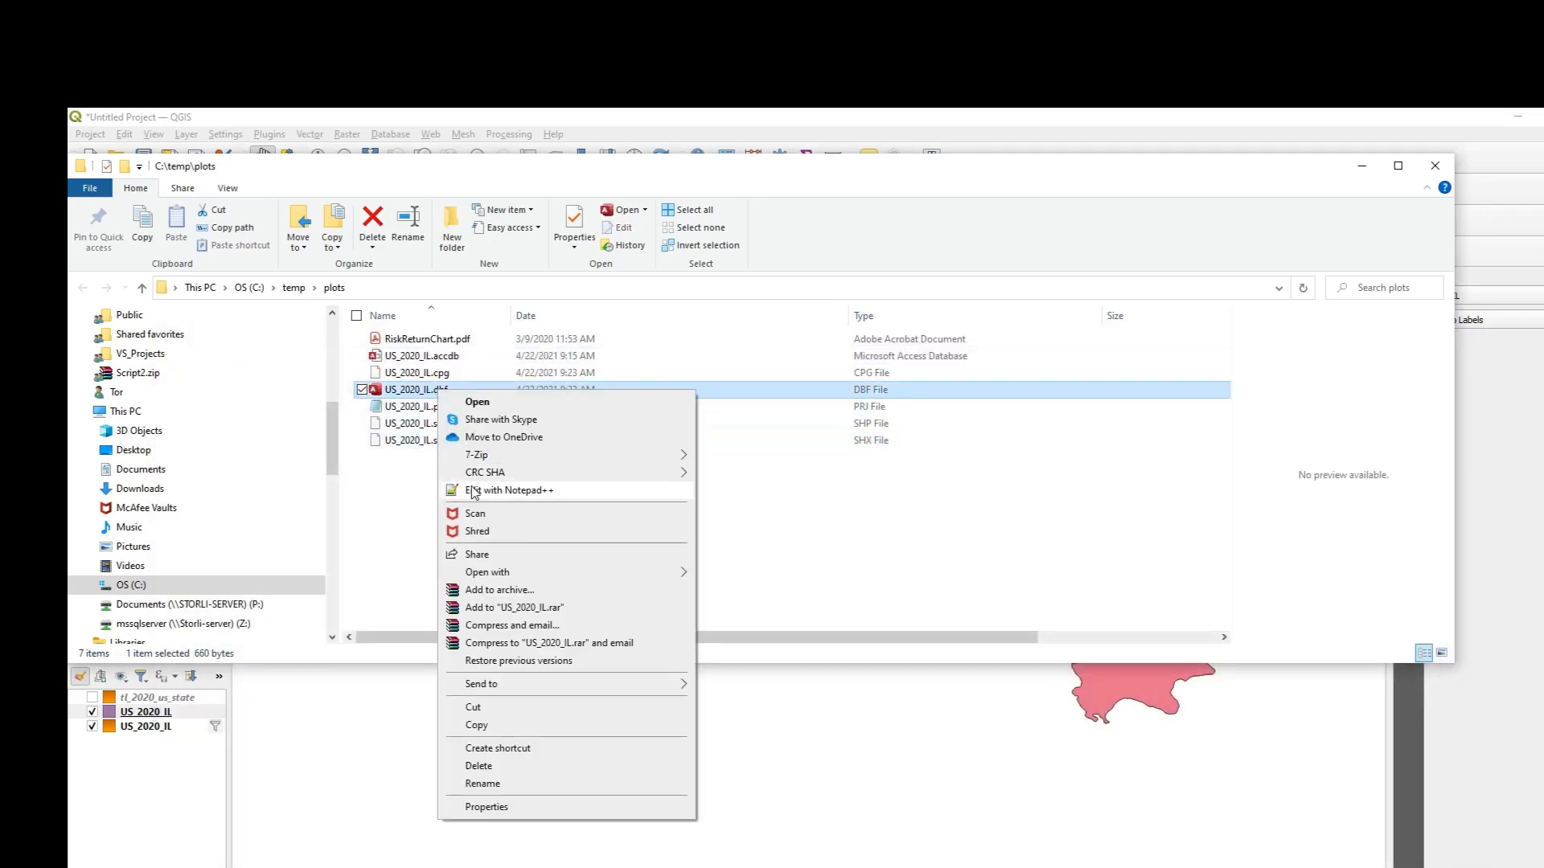
{"action": "left_click", "coordinate": [473, 491]}
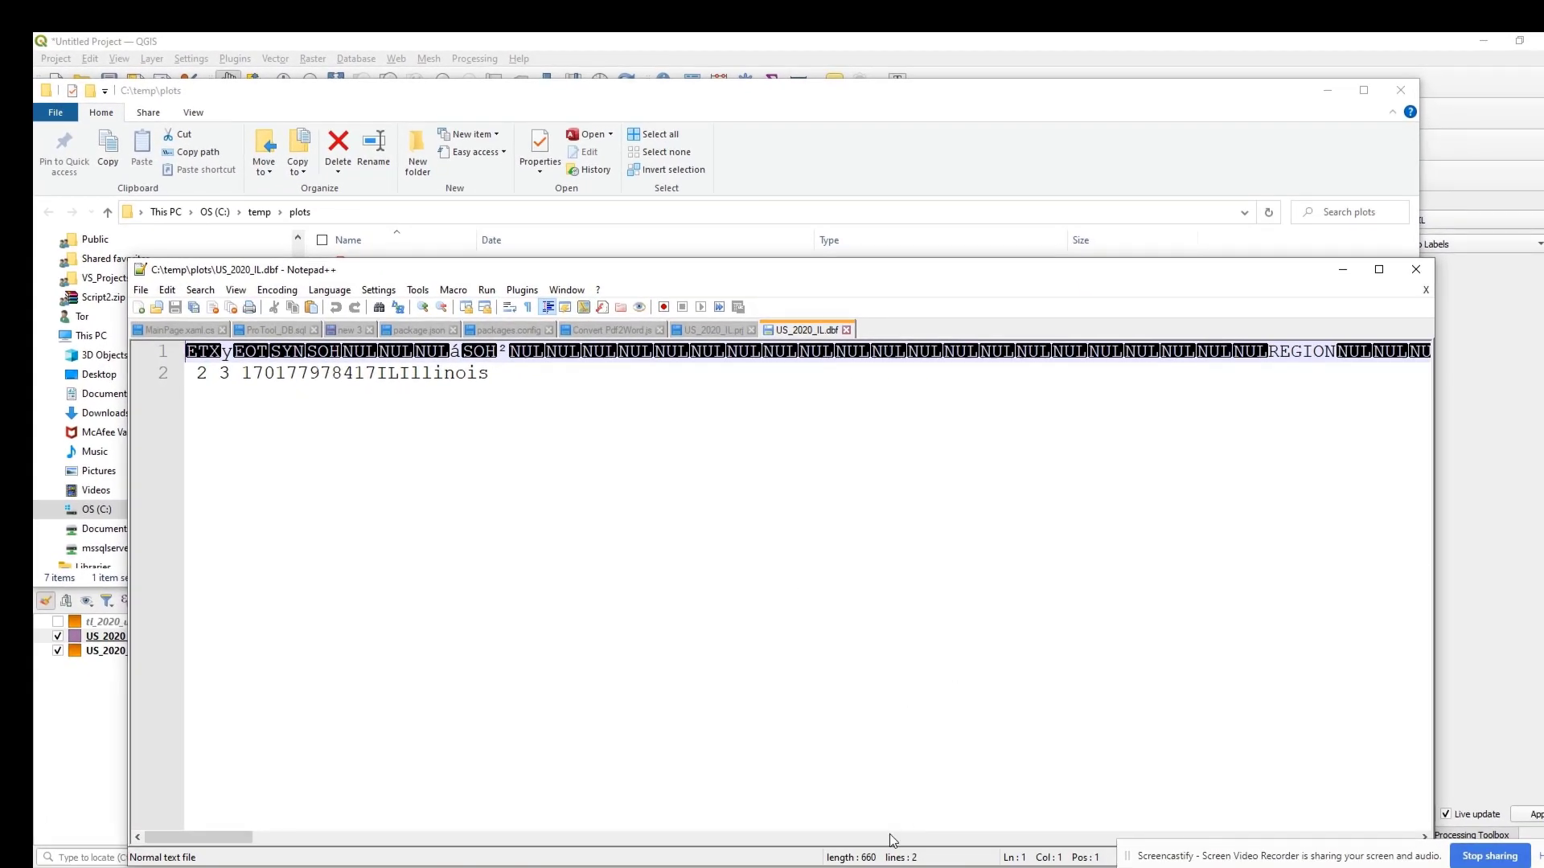
{"action": "left_click_drag", "start_coordinate": [567, 375], "coordinate": [34, 322]}
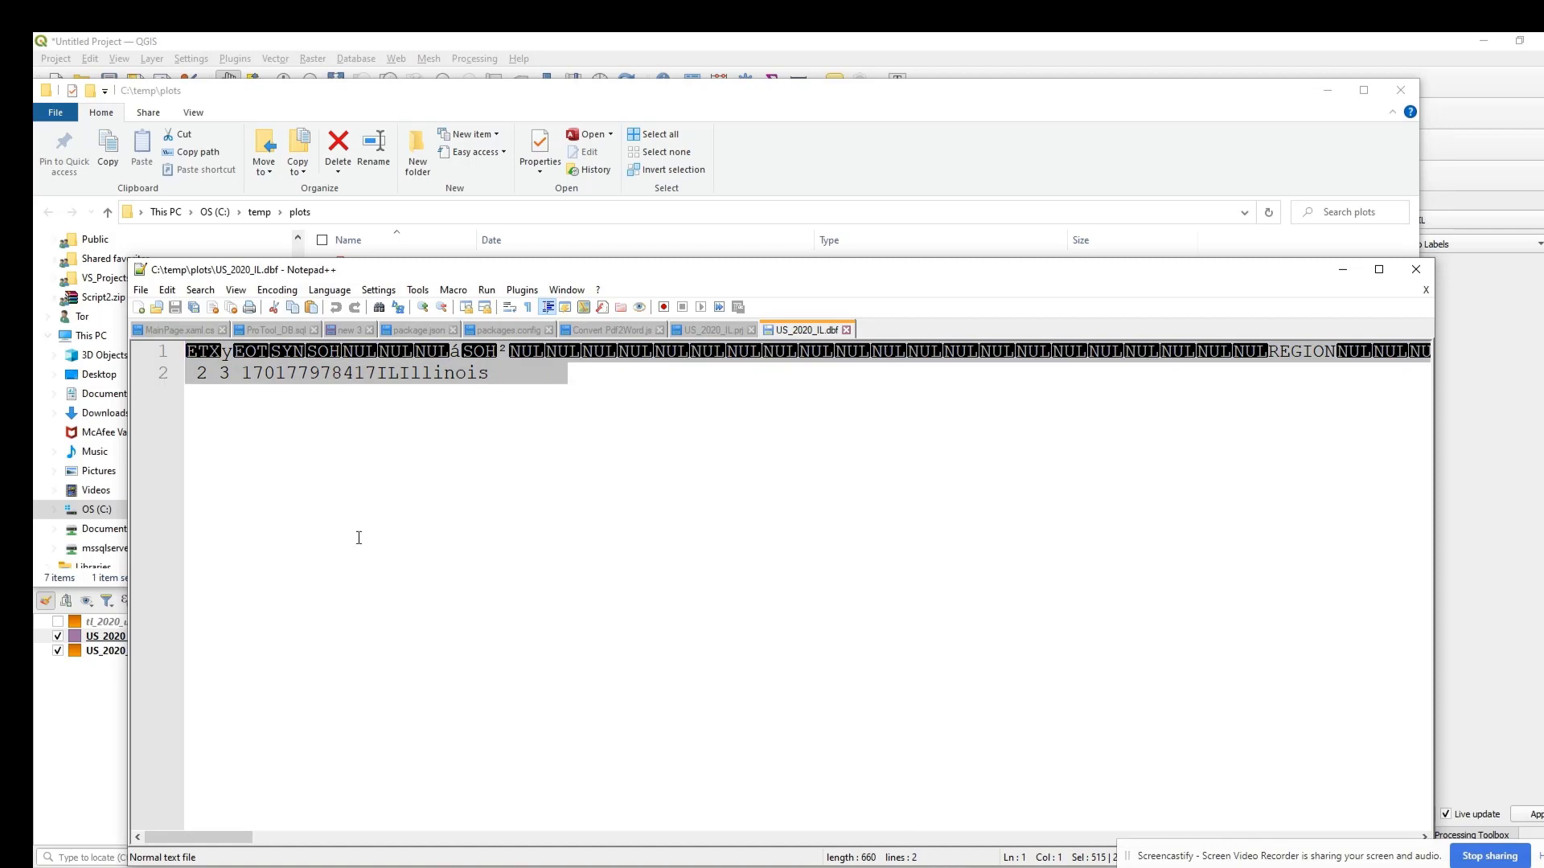
{"action": "key", "text": "ctrl+End"}
{"action": "left_click", "coordinate": [847, 330]}
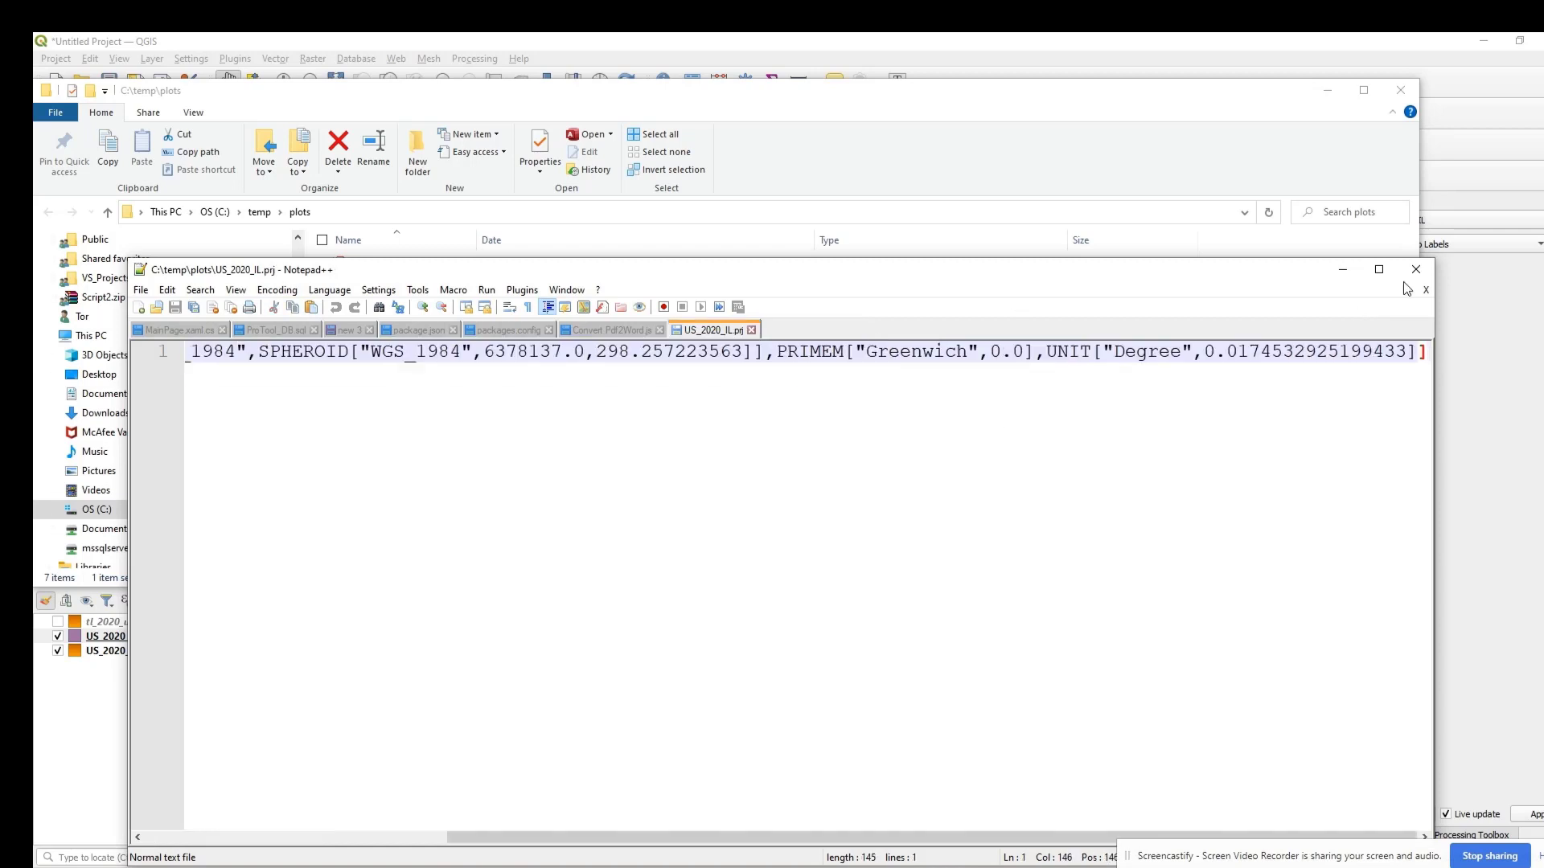
{"action": "left_click", "coordinate": [1415, 270]}
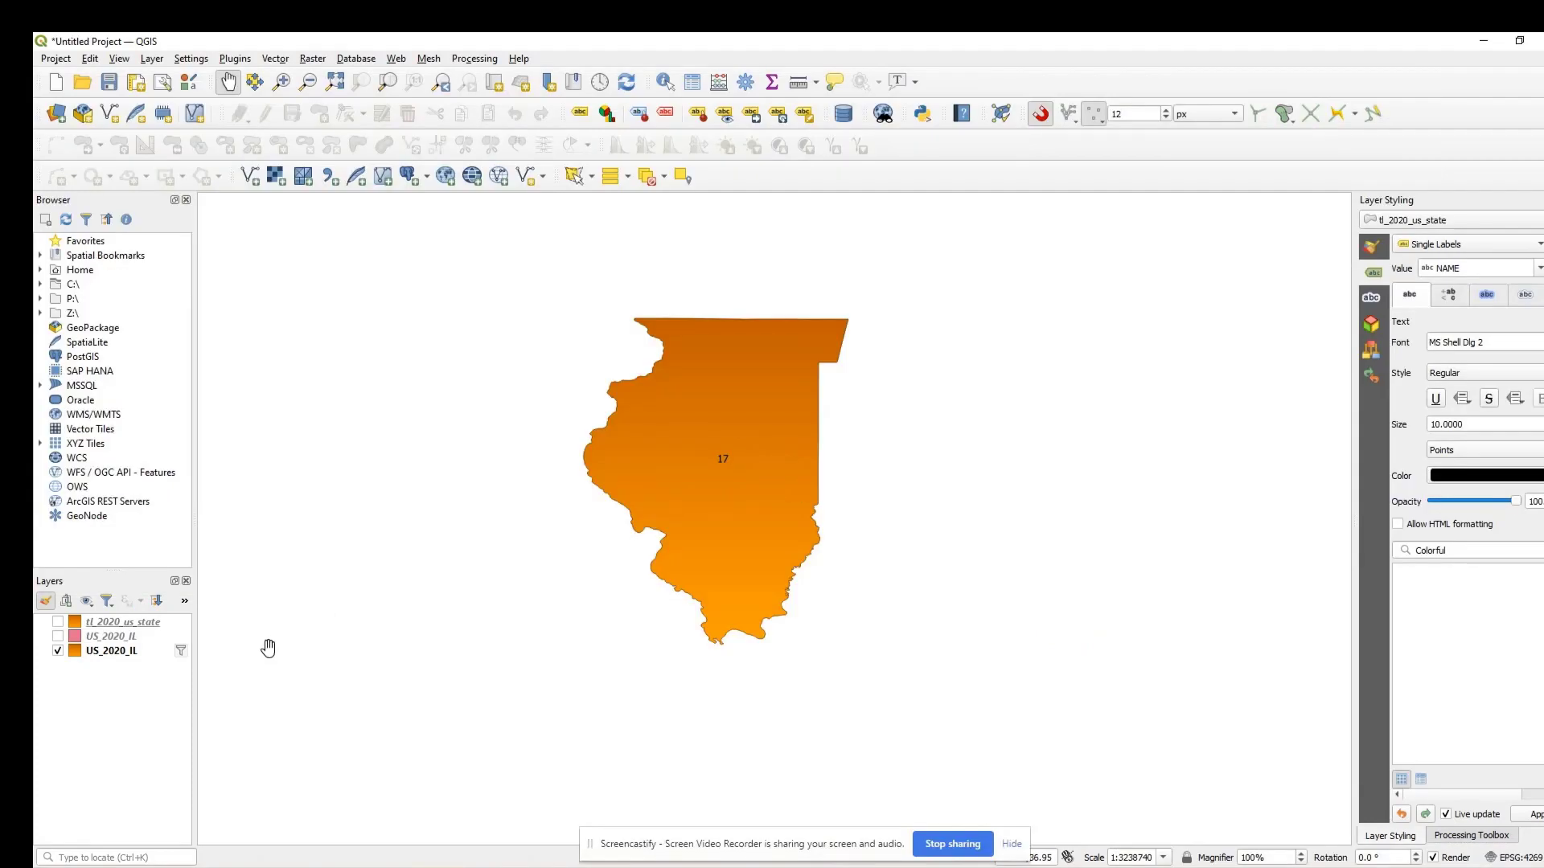
Step: Remove the tl_2020_us_state layer and both US_2020_IL layers from the QGIS project
{"action": "left_click", "coordinate": [57, 623]}
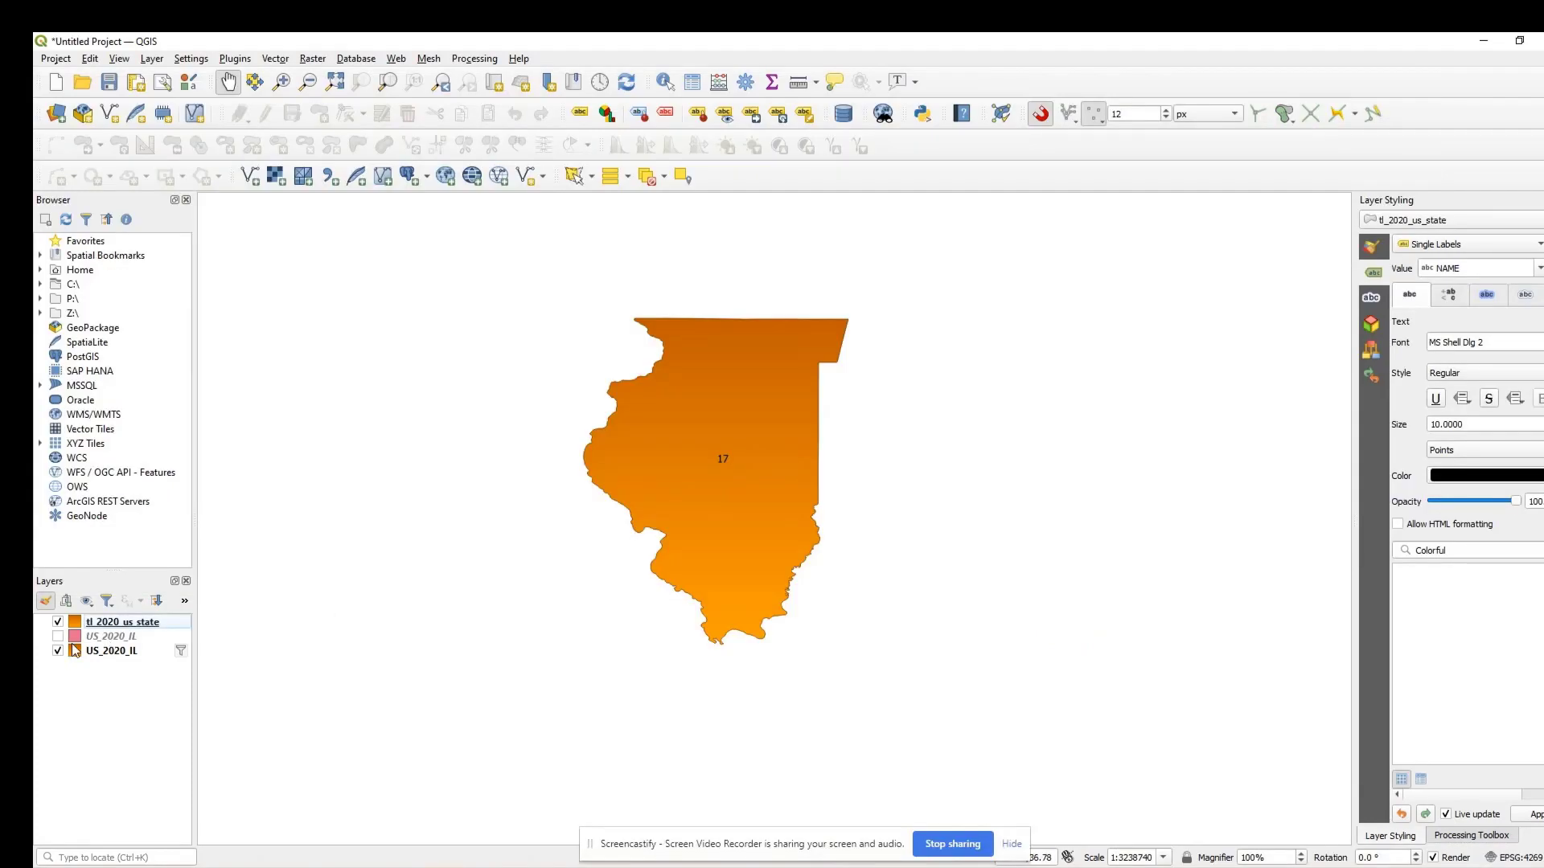
{"action": "left_click", "coordinate": [105, 636], "text": "shift"}
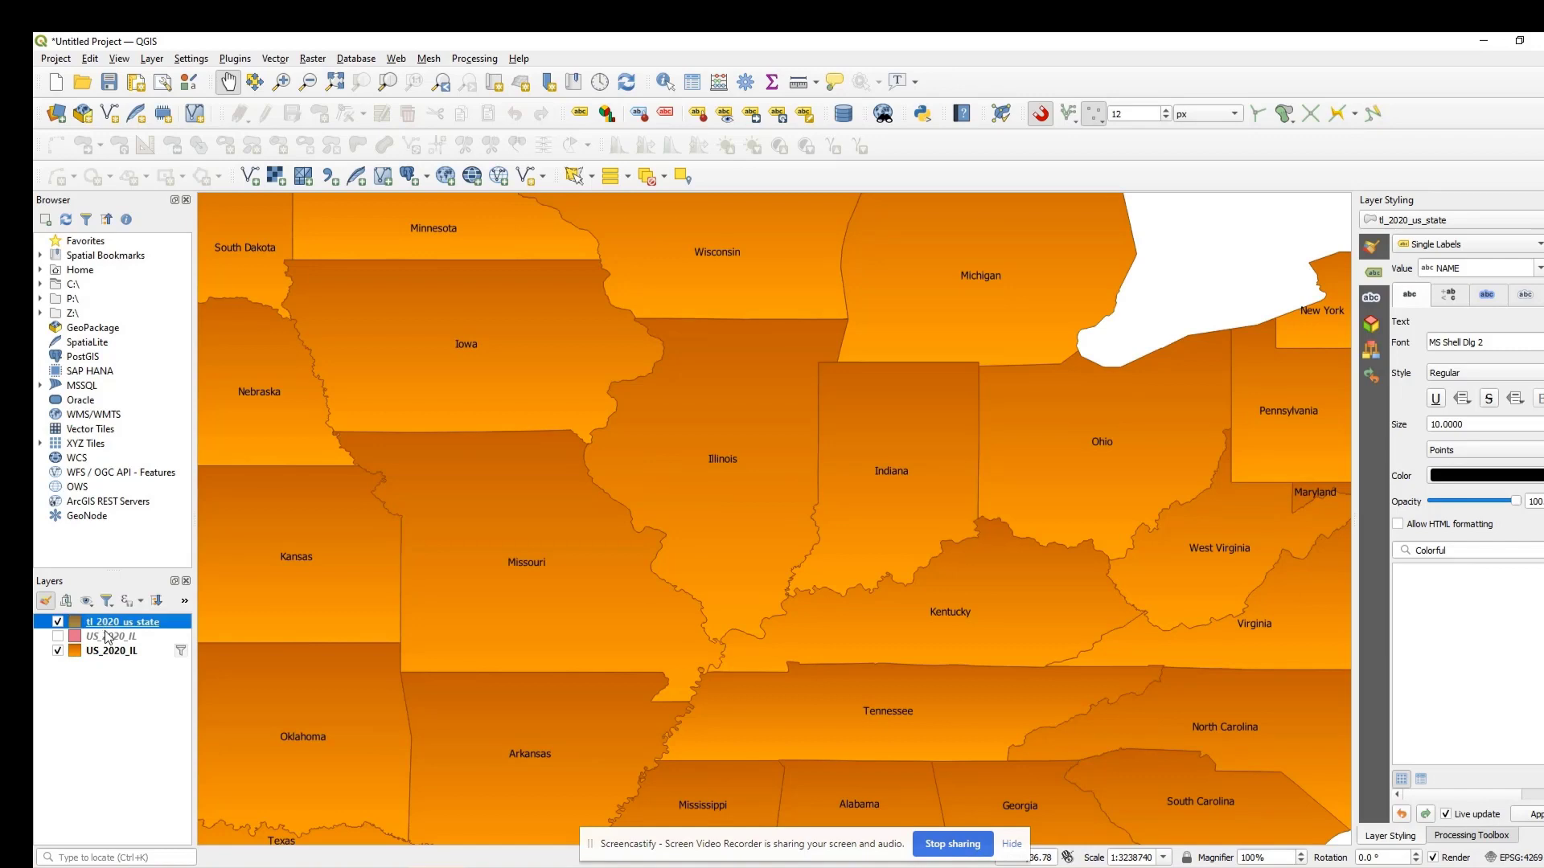
{"action": "left_click", "coordinate": [119, 653], "text": "shift"}
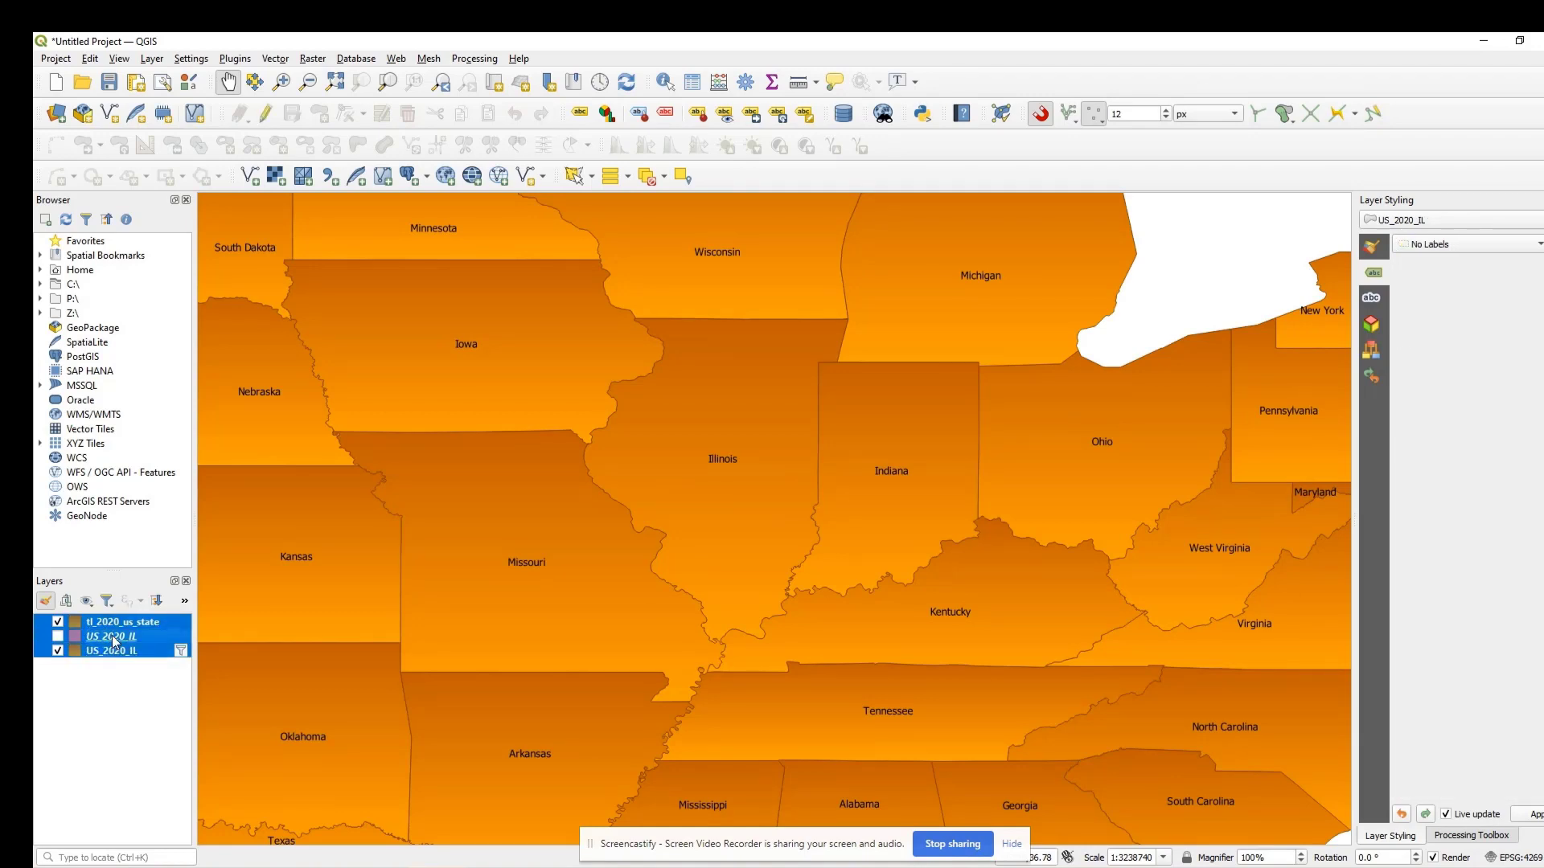
{"action": "right_click", "coordinate": [114, 637]}
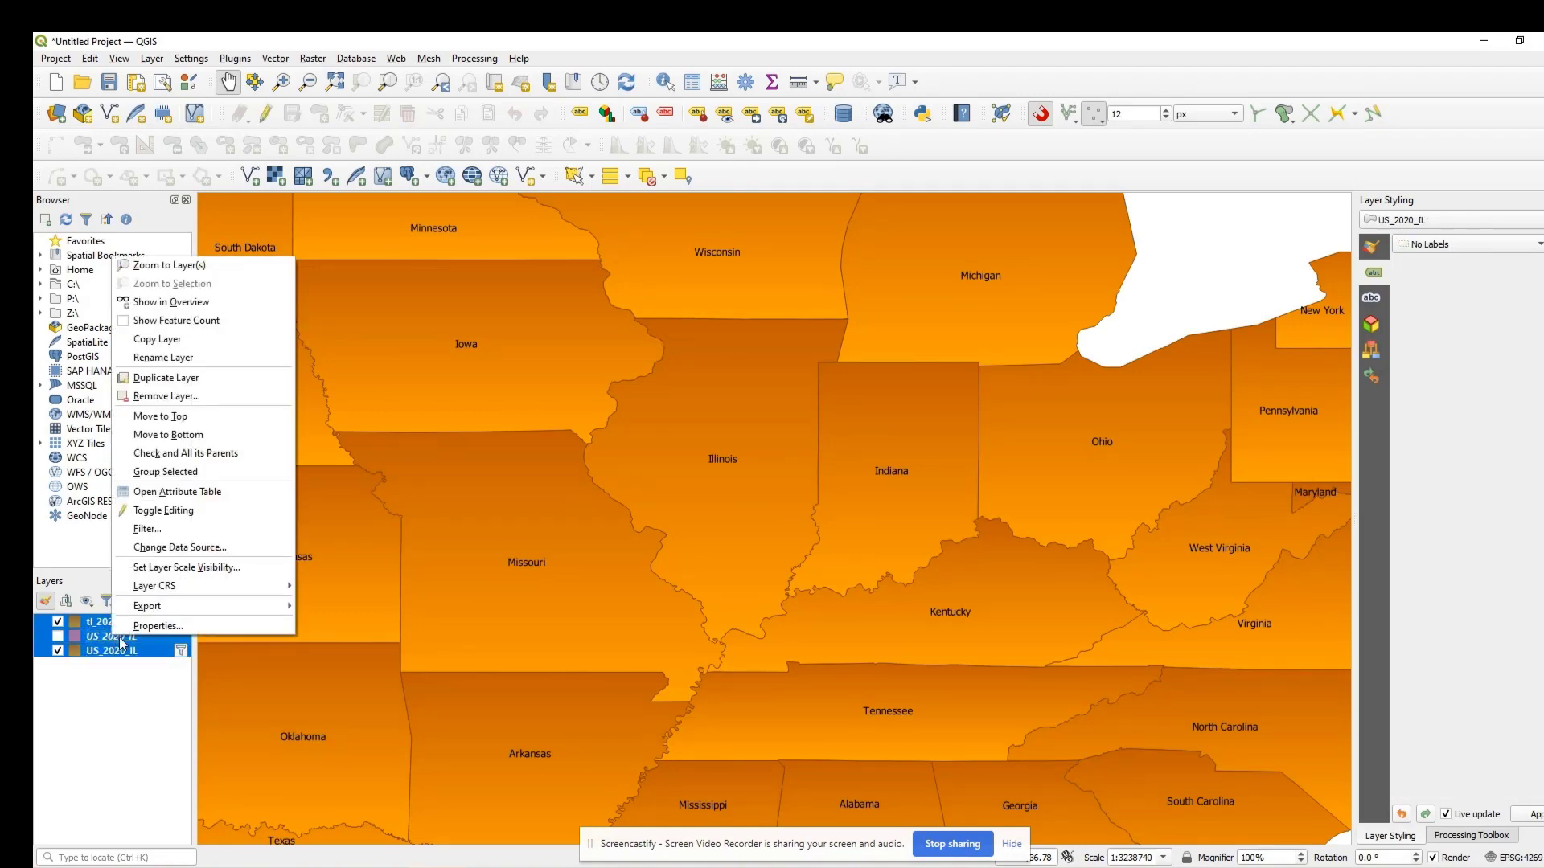
{"action": "left_click", "coordinate": [174, 396]}
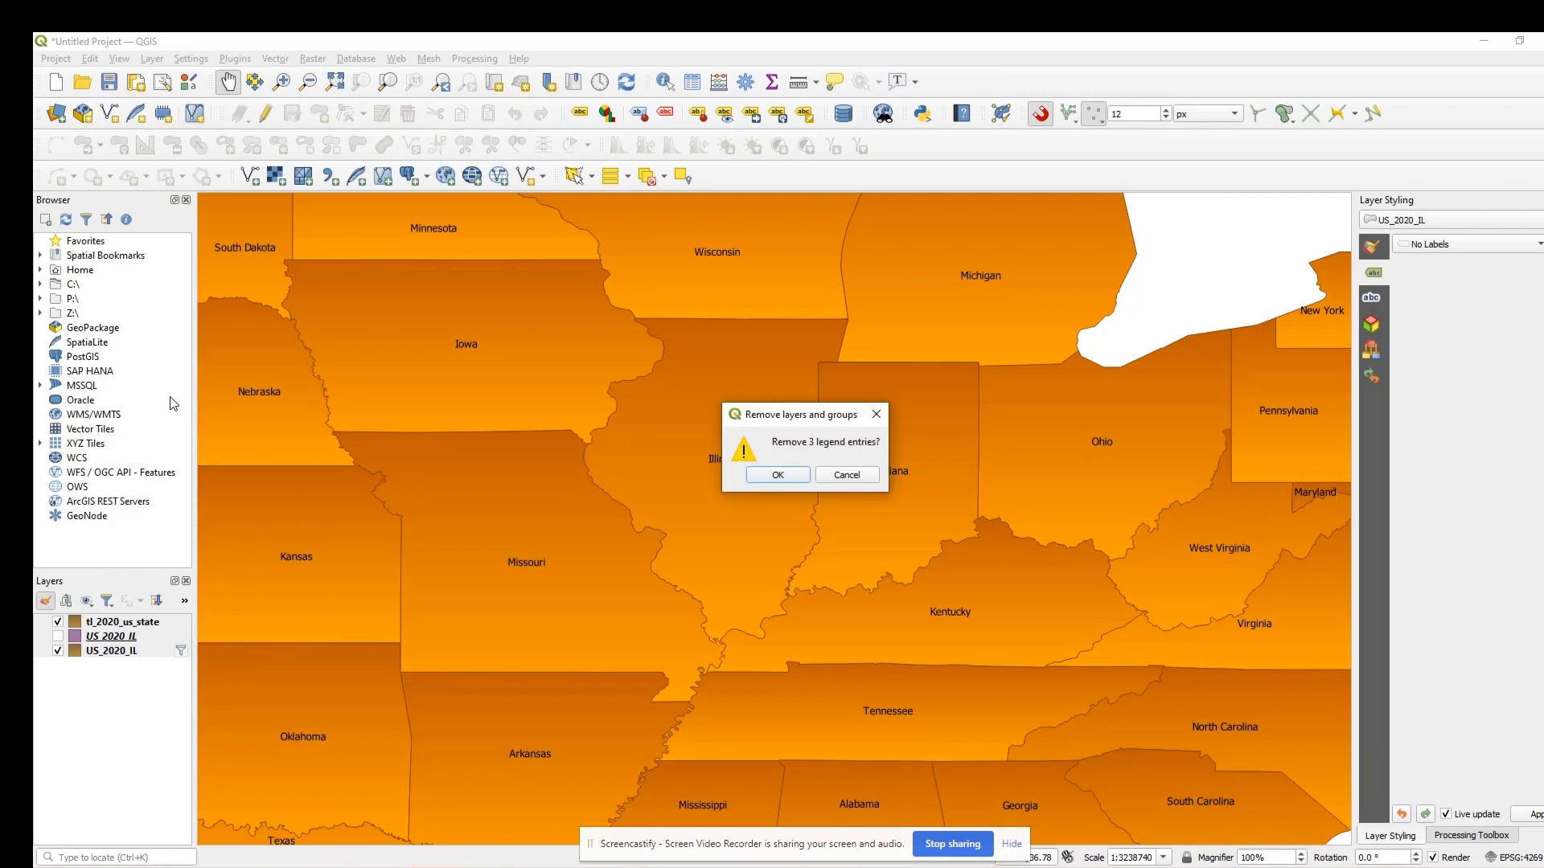
{"action": "left_click", "coordinate": [786, 476]}
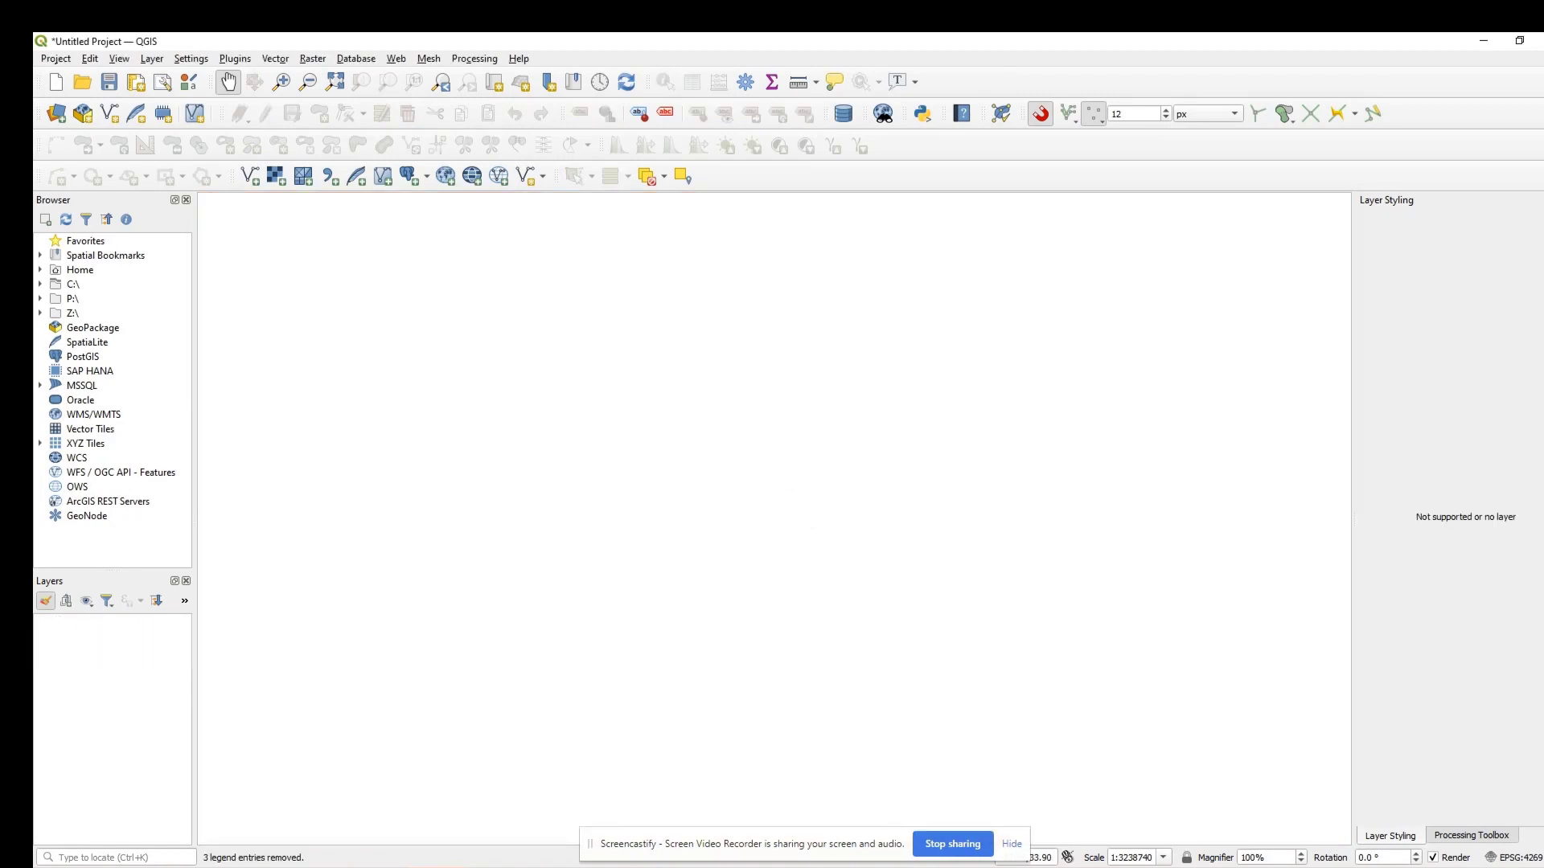
Step: Add the exported US_2020_IL.shp from C:\temp\plots to the empty project as a layer
{"action": "mouse_move", "coordinate": [493, 820]}
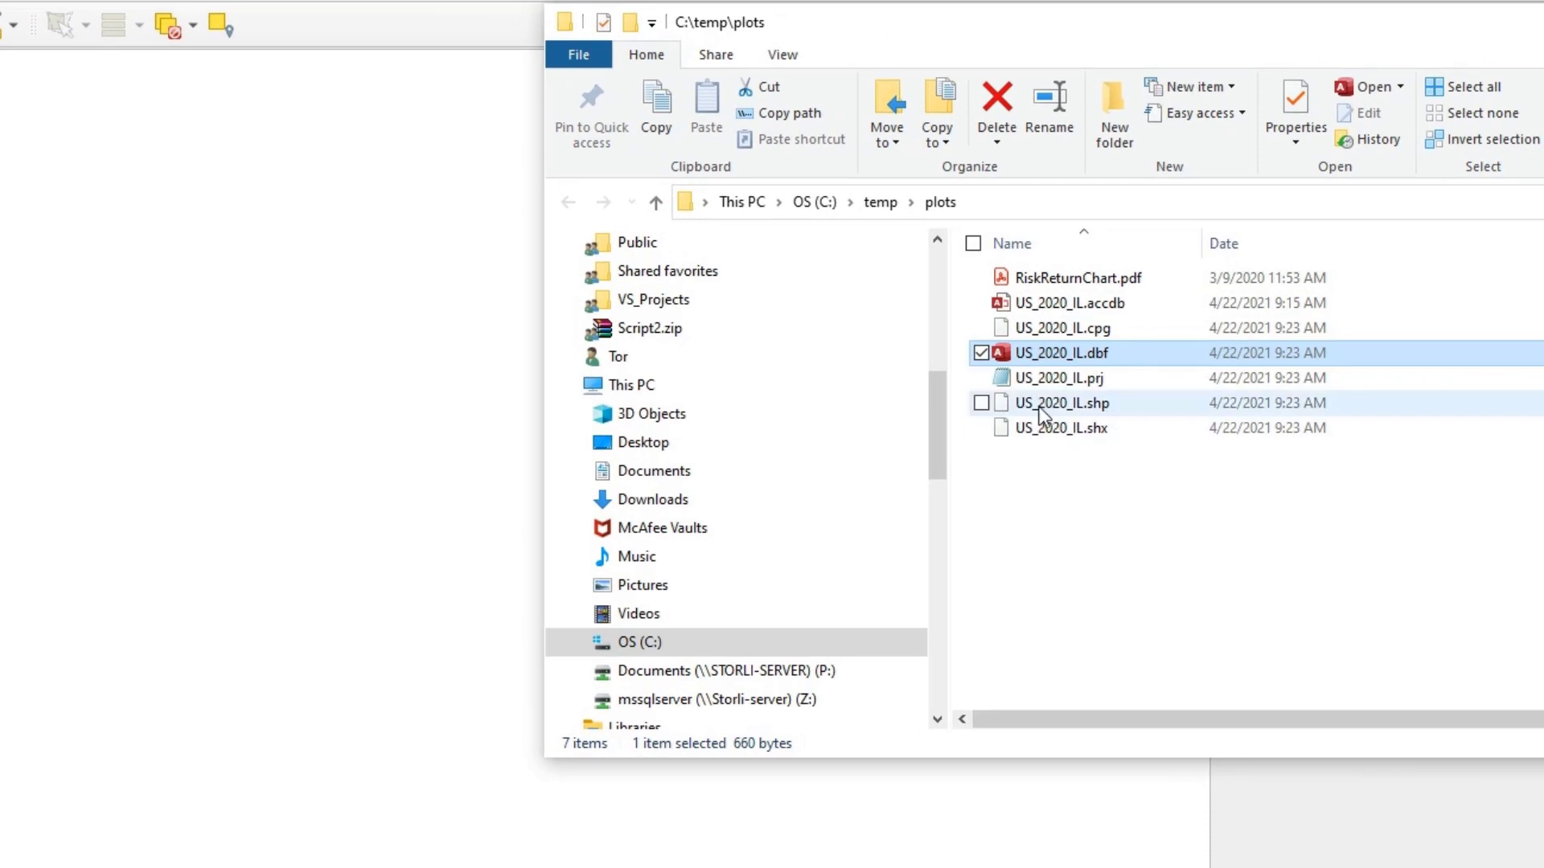
{"action": "left_click", "coordinate": [1042, 405]}
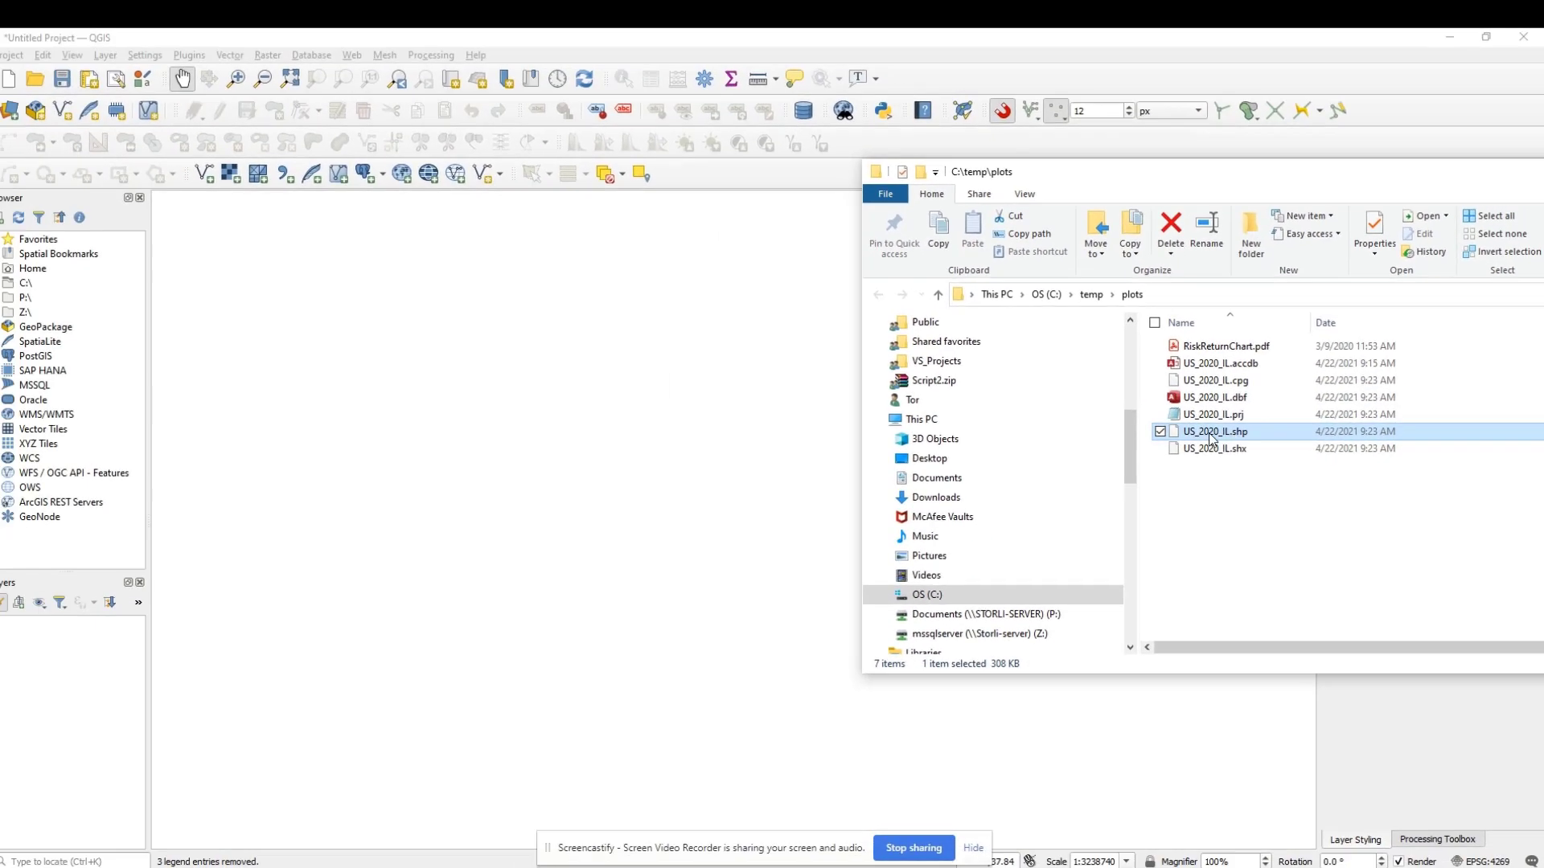
{"action": "left_click_drag", "start_coordinate": [1210, 438], "coordinate": [23, 673]}
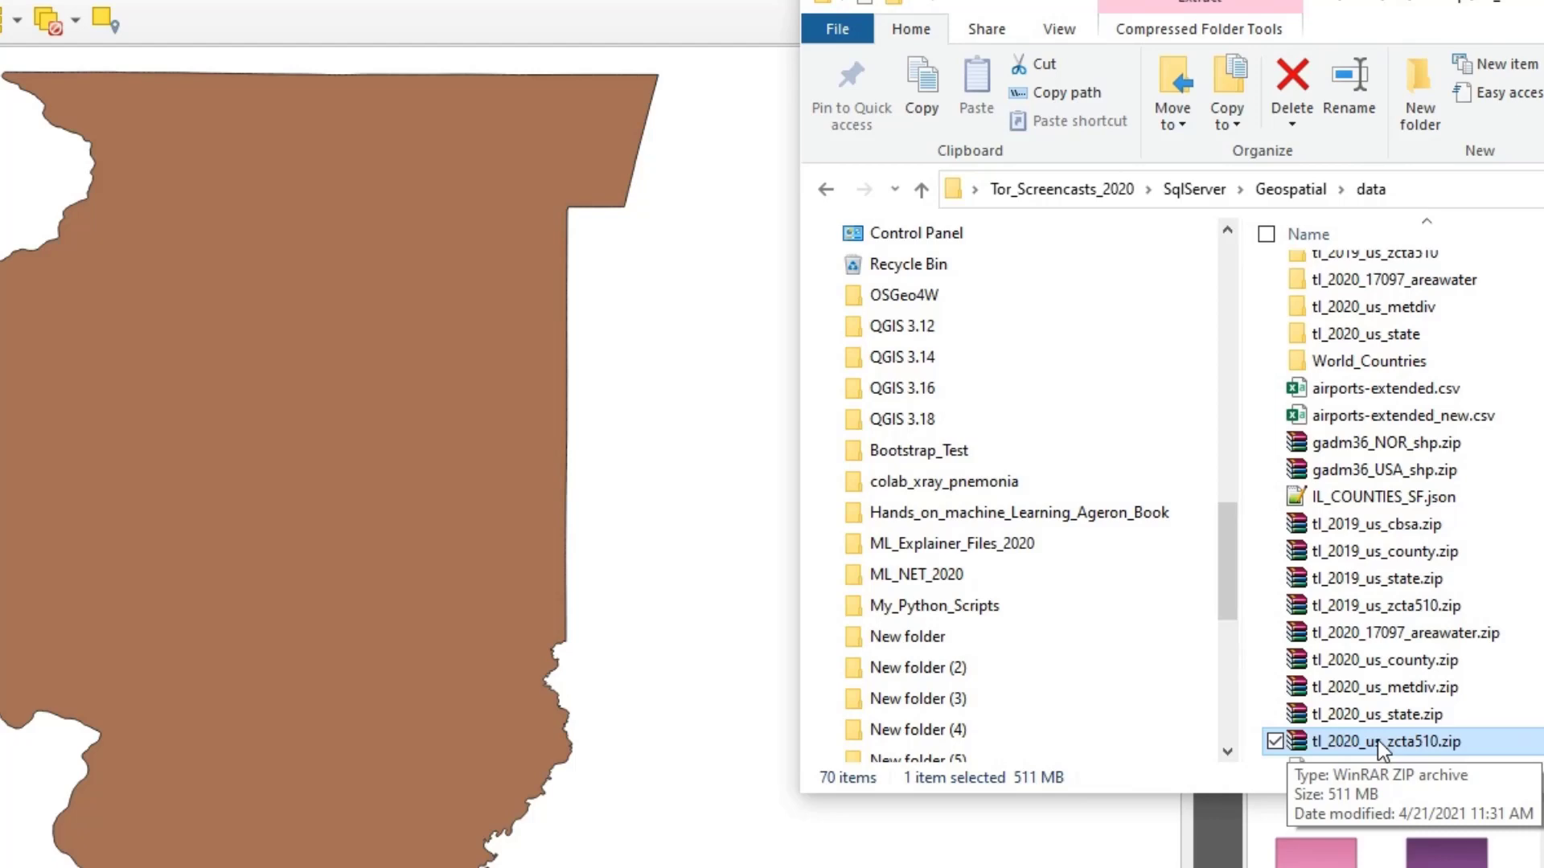
Step: Add only the tl_2020_us_zcta510.shp vector layer from the tl_2020_us_zcta510.zip archive to the project
{"action": "left_click_drag", "start_coordinate": [1377, 740], "coordinate": [0, 862]}
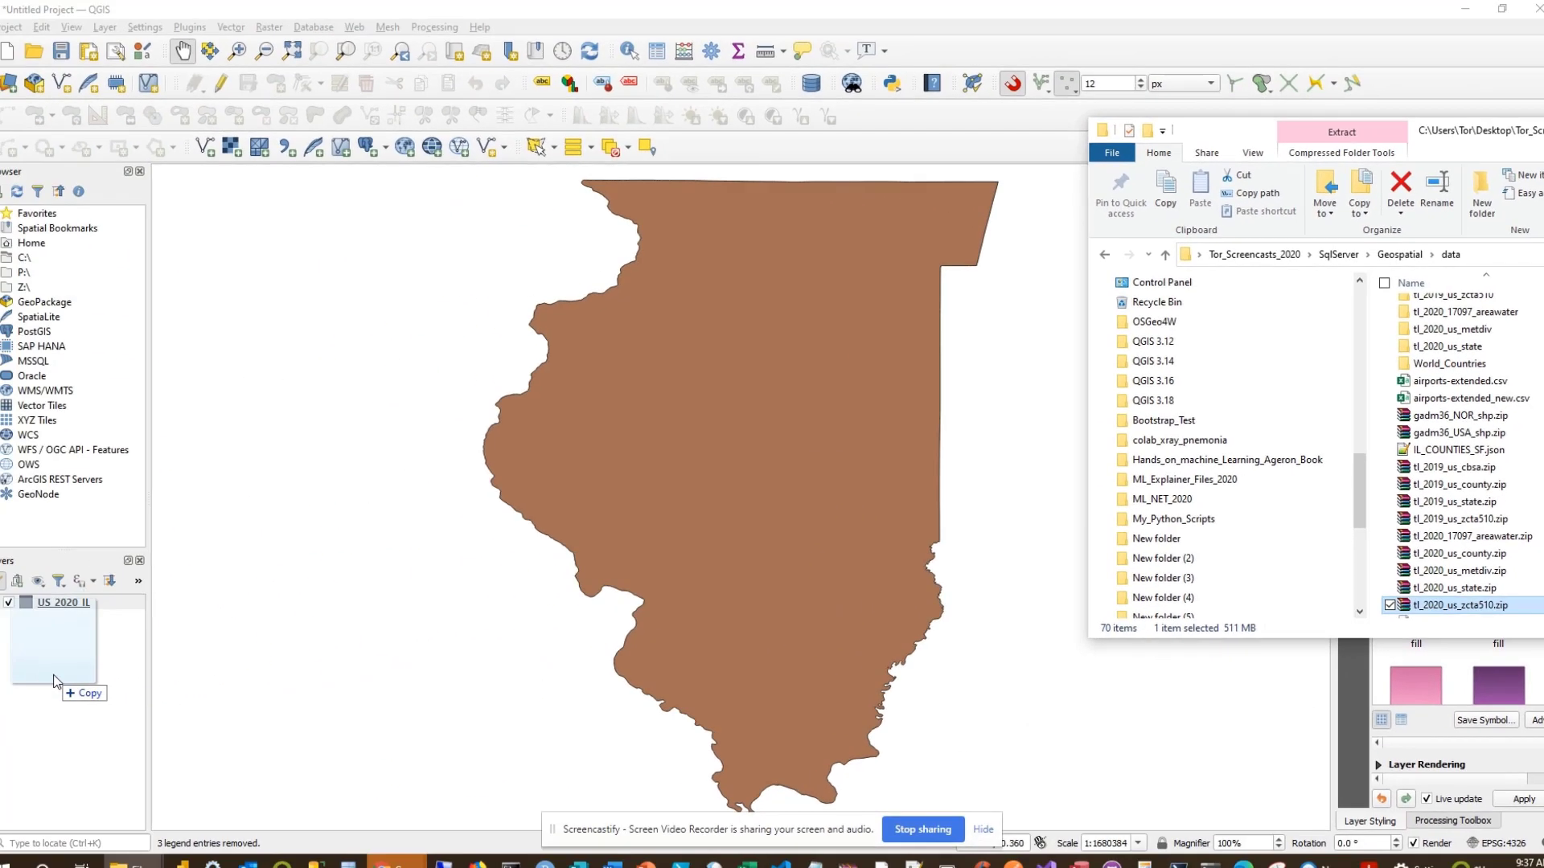
{"action": "left_click_drag", "start_coordinate": [53, 682], "coordinate": [53, 682]}
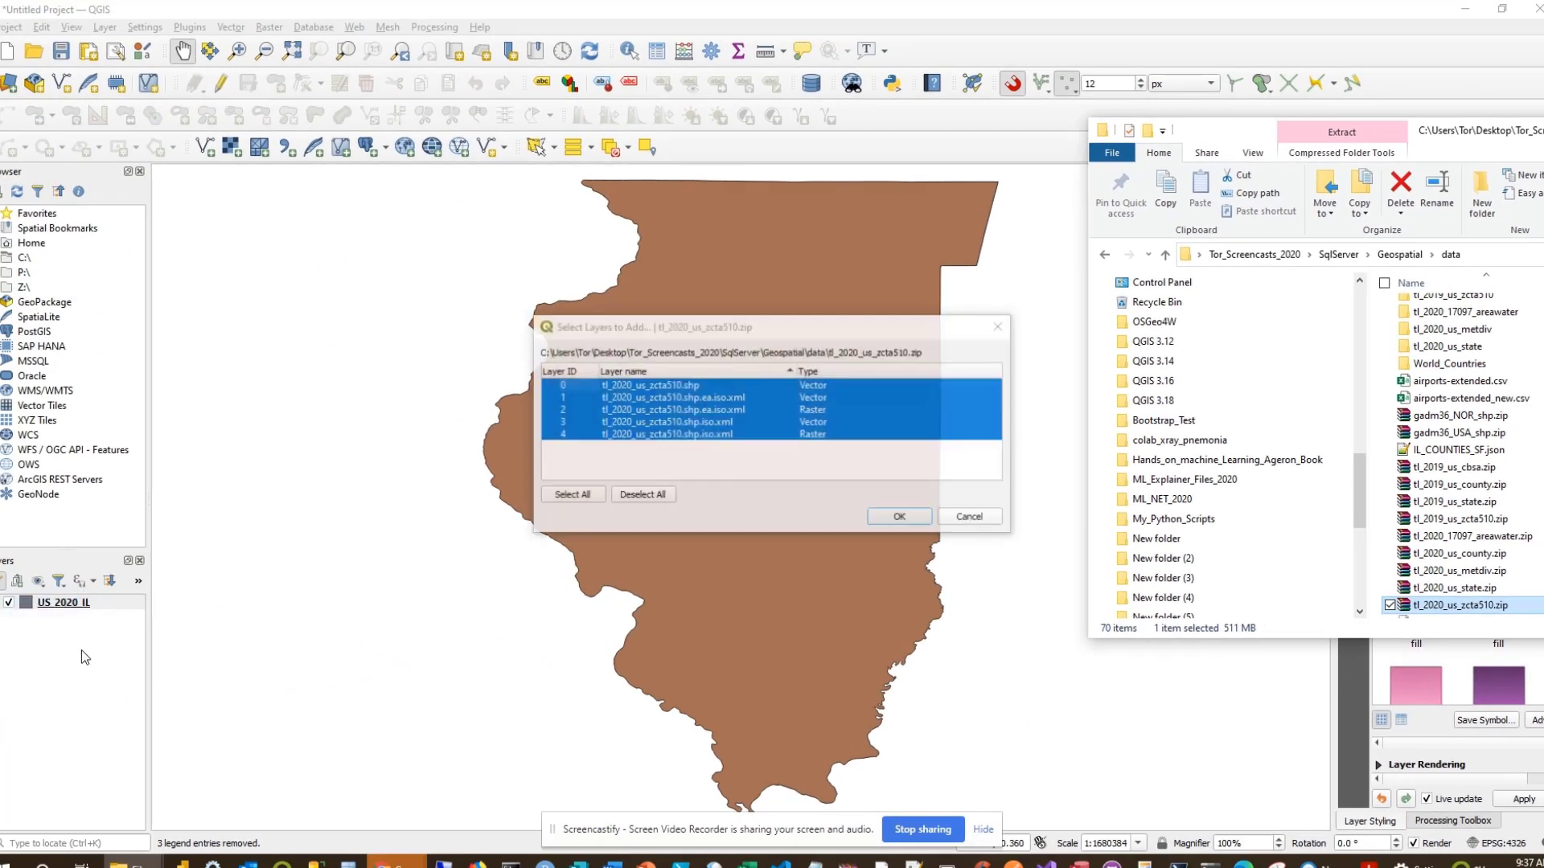
{"action": "left_click", "coordinate": [667, 498]}
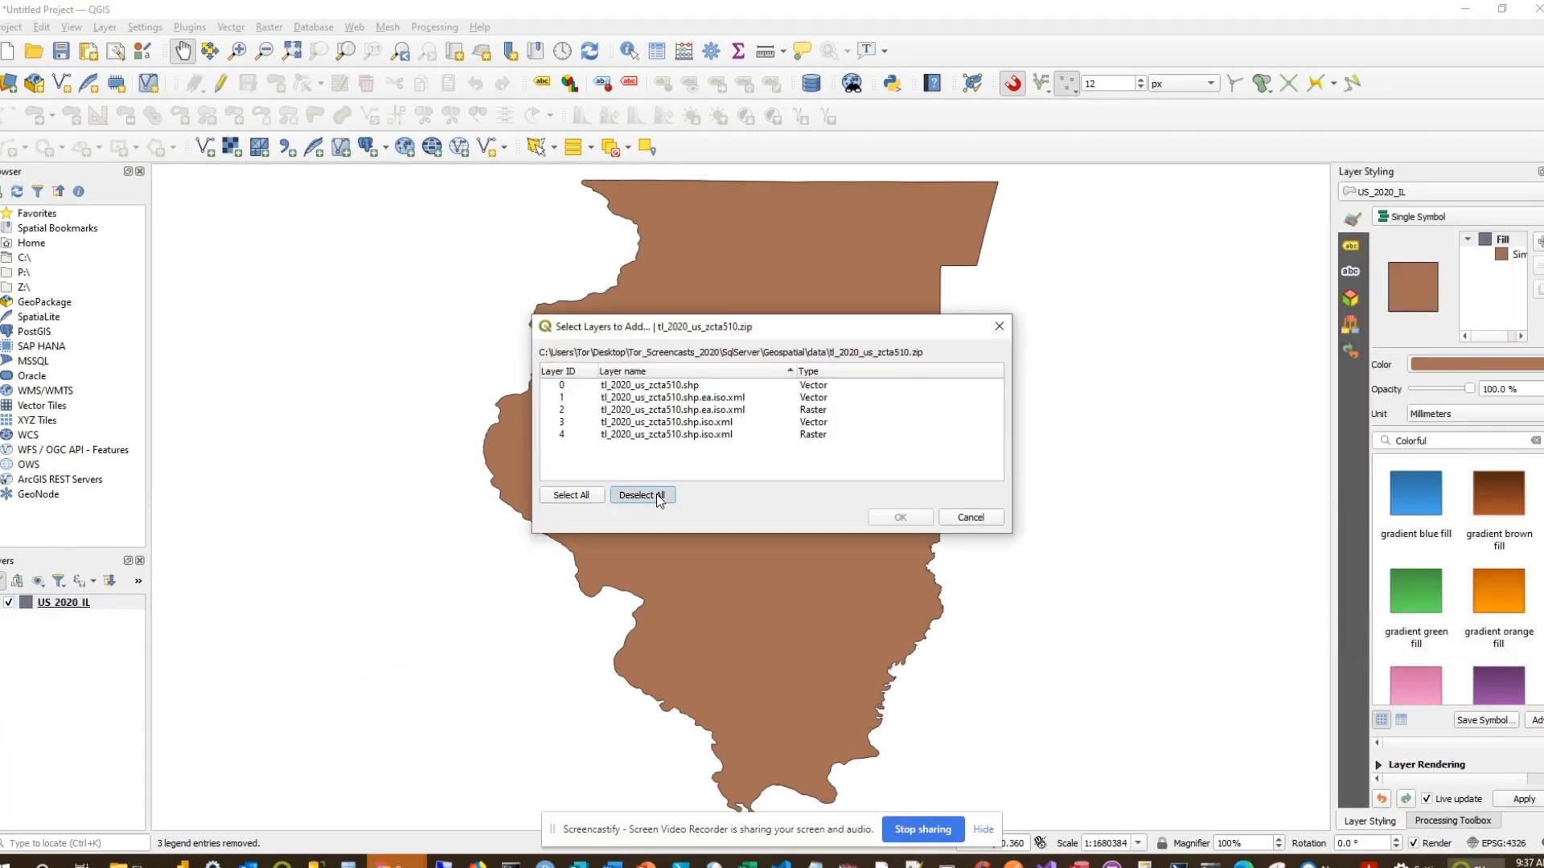
{"action": "left_click", "coordinate": [681, 385]}
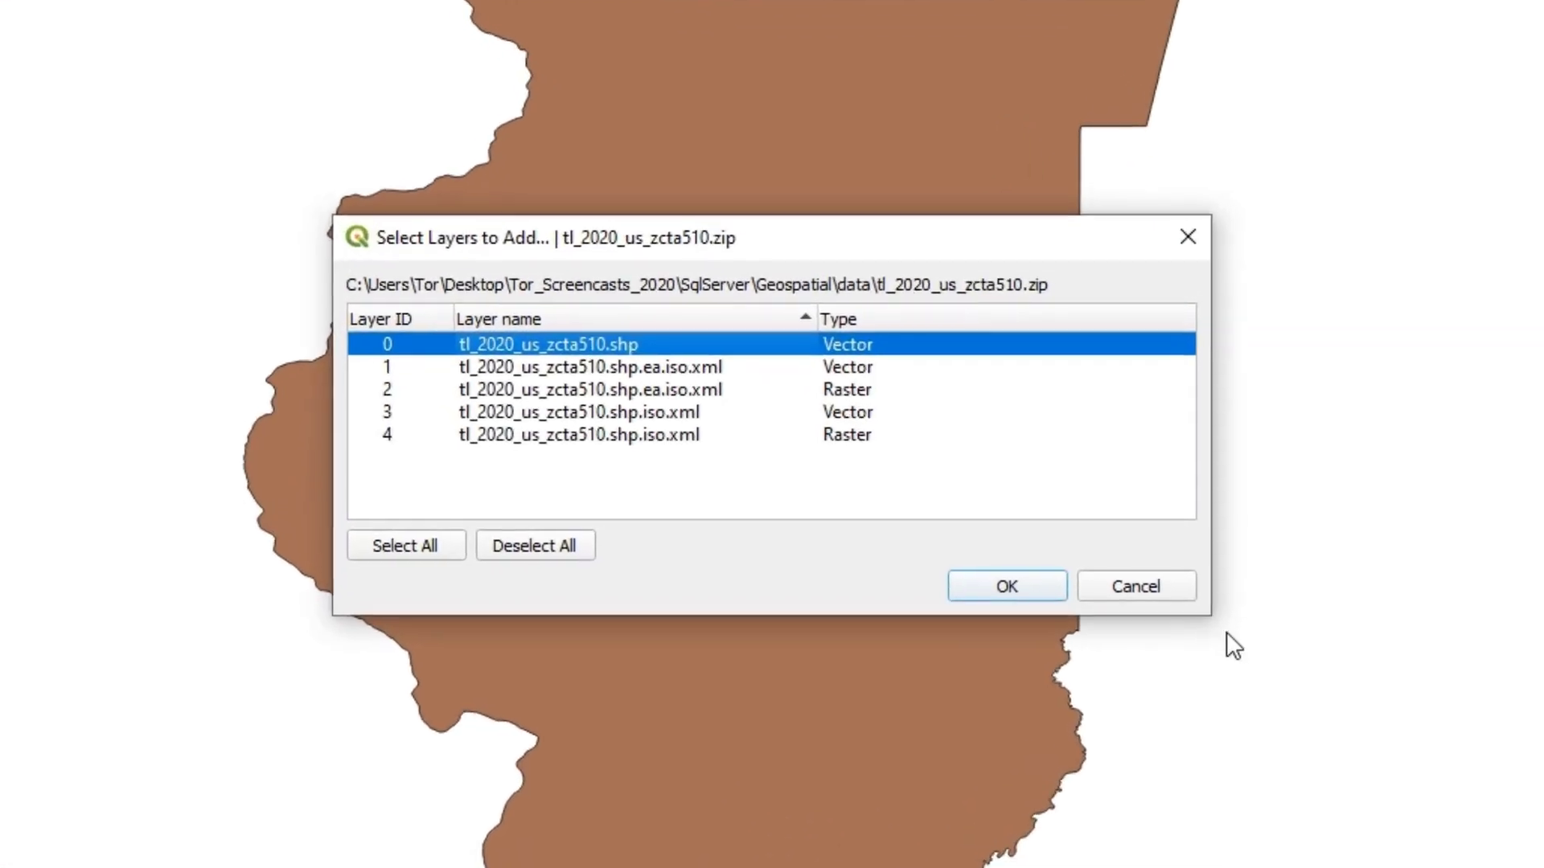
{"action": "left_click", "coordinate": [931, 536]}
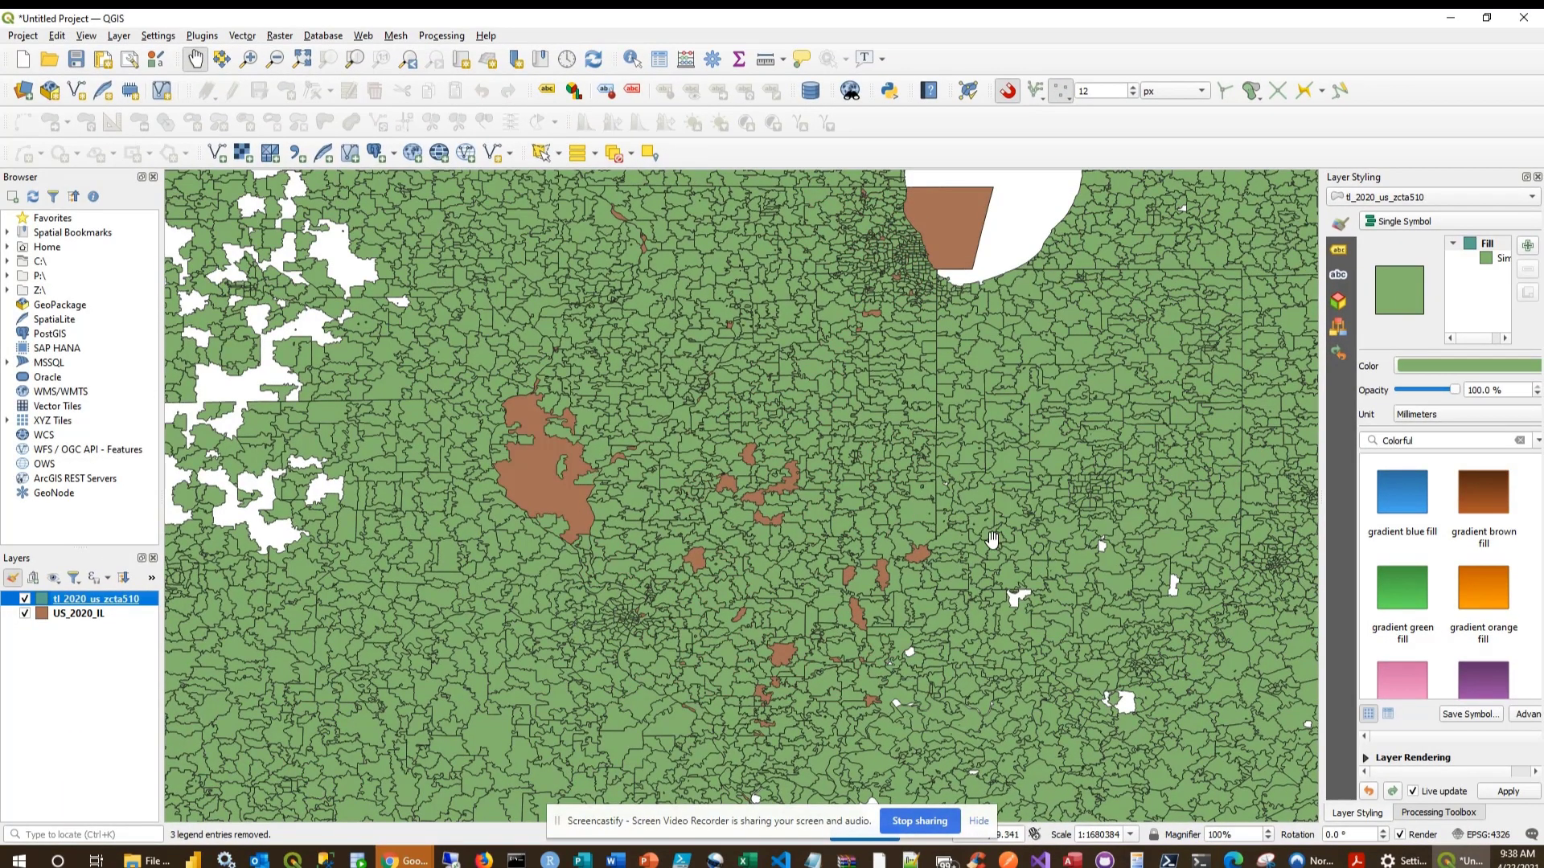
Step: Examine the attribute table of the tl_2020_us_zcta510 layer, then close it
{"action": "scroll", "coordinate": [1000, 532], "scroll_direction": "down", "scroll_amount": 1}
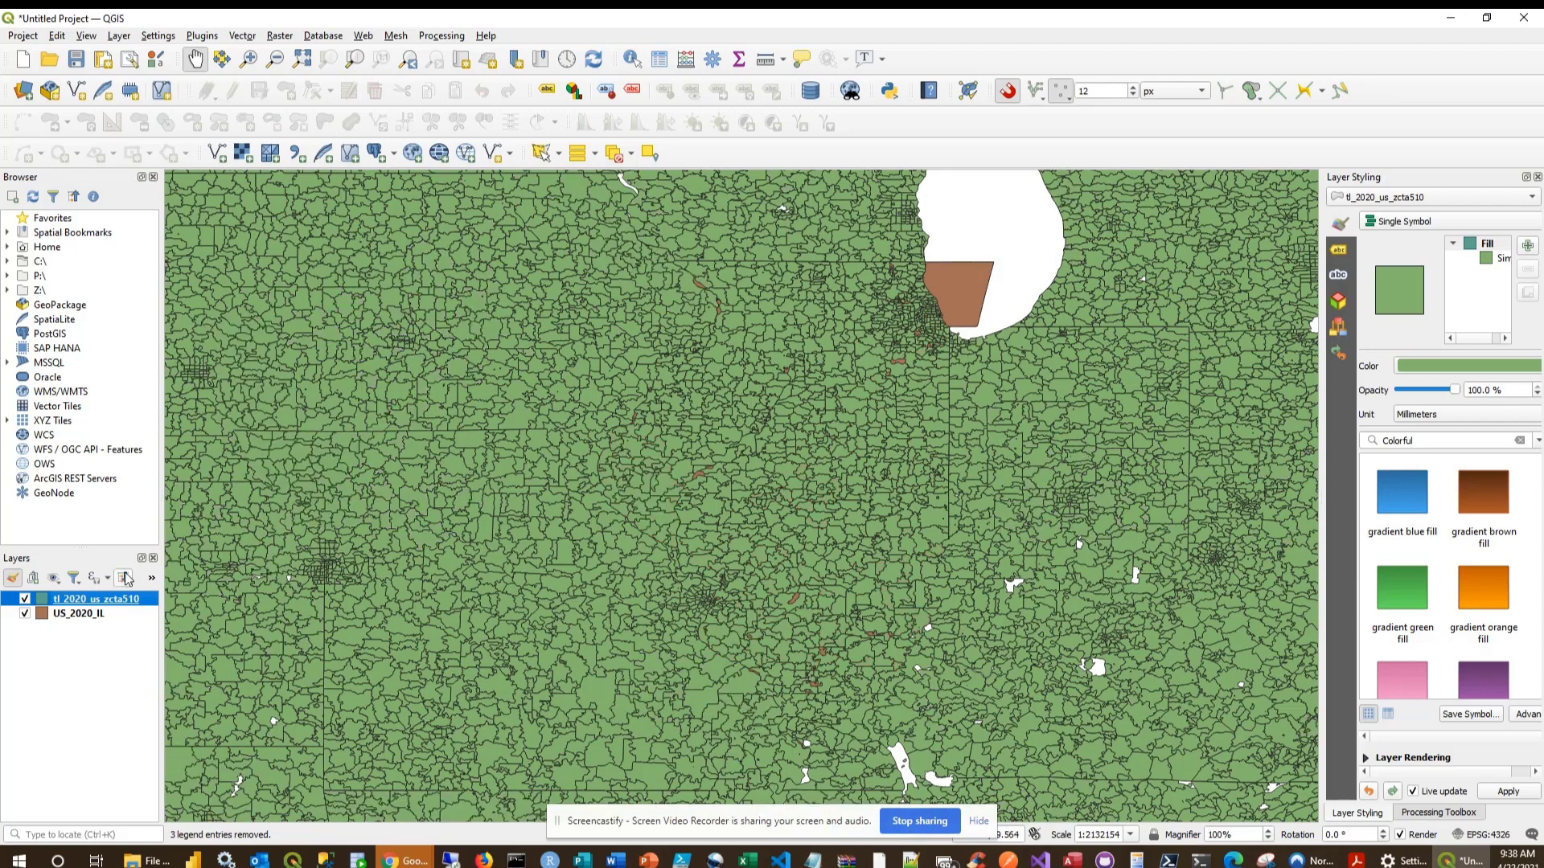
{"action": "right_click", "coordinate": [94, 606]}
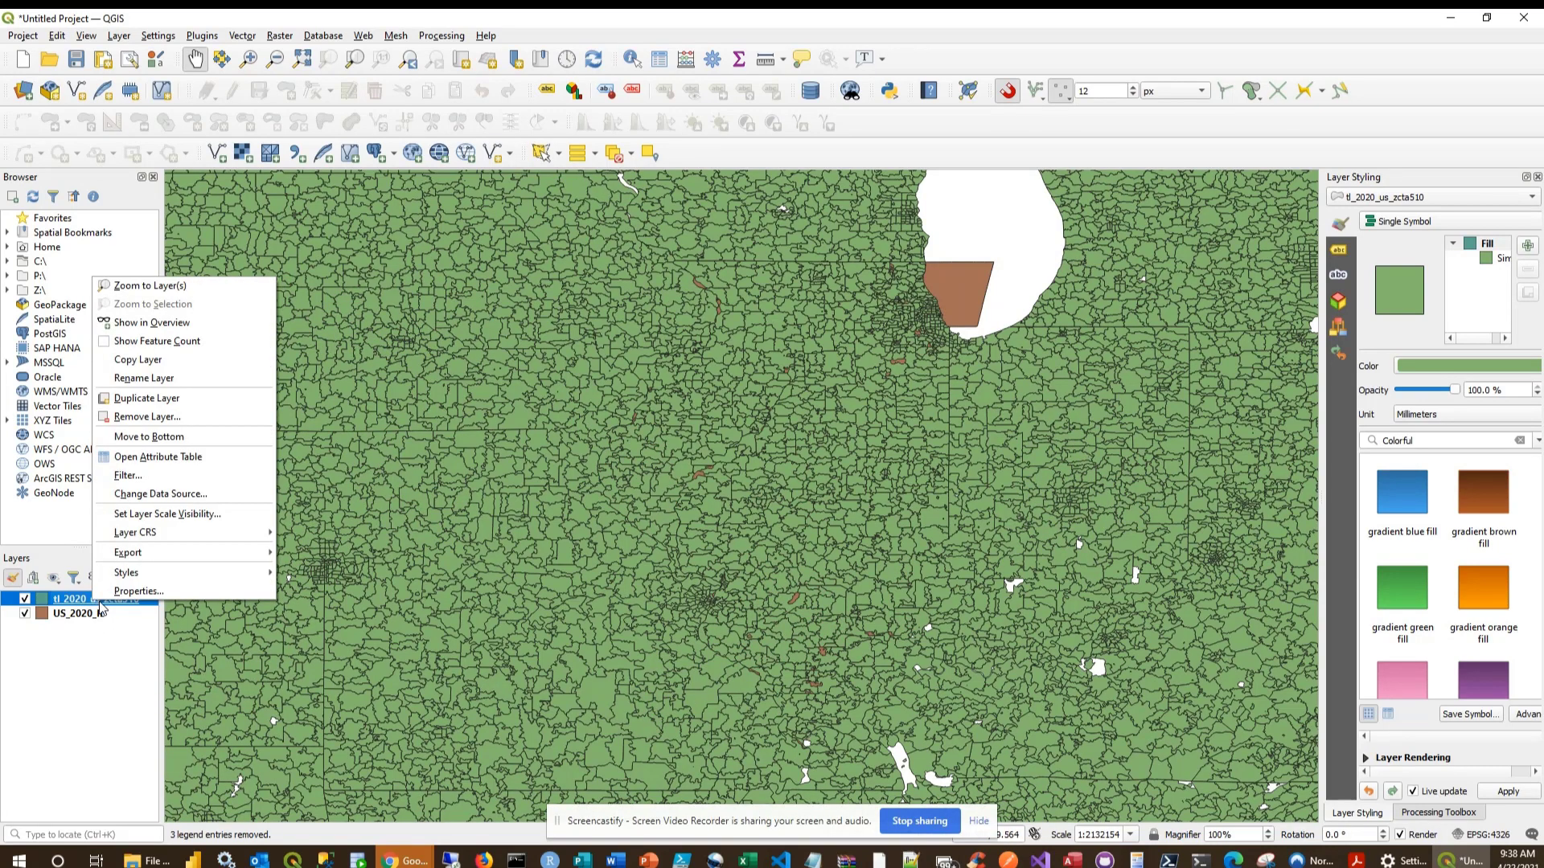
{"action": "left_click", "coordinate": [158, 456]}
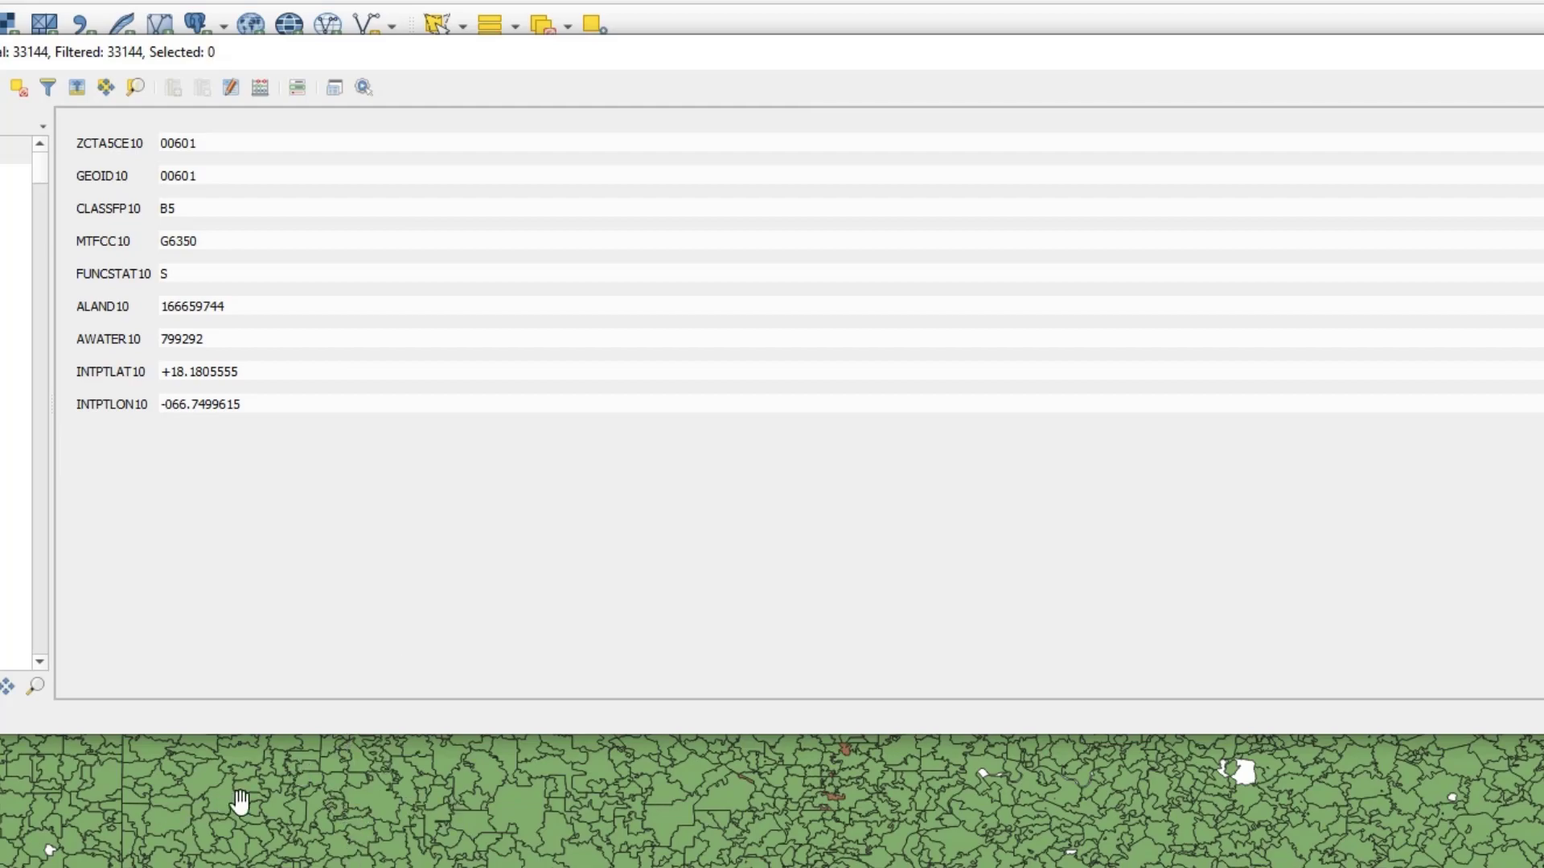
{"action": "left_click", "coordinate": [1531, 51]}
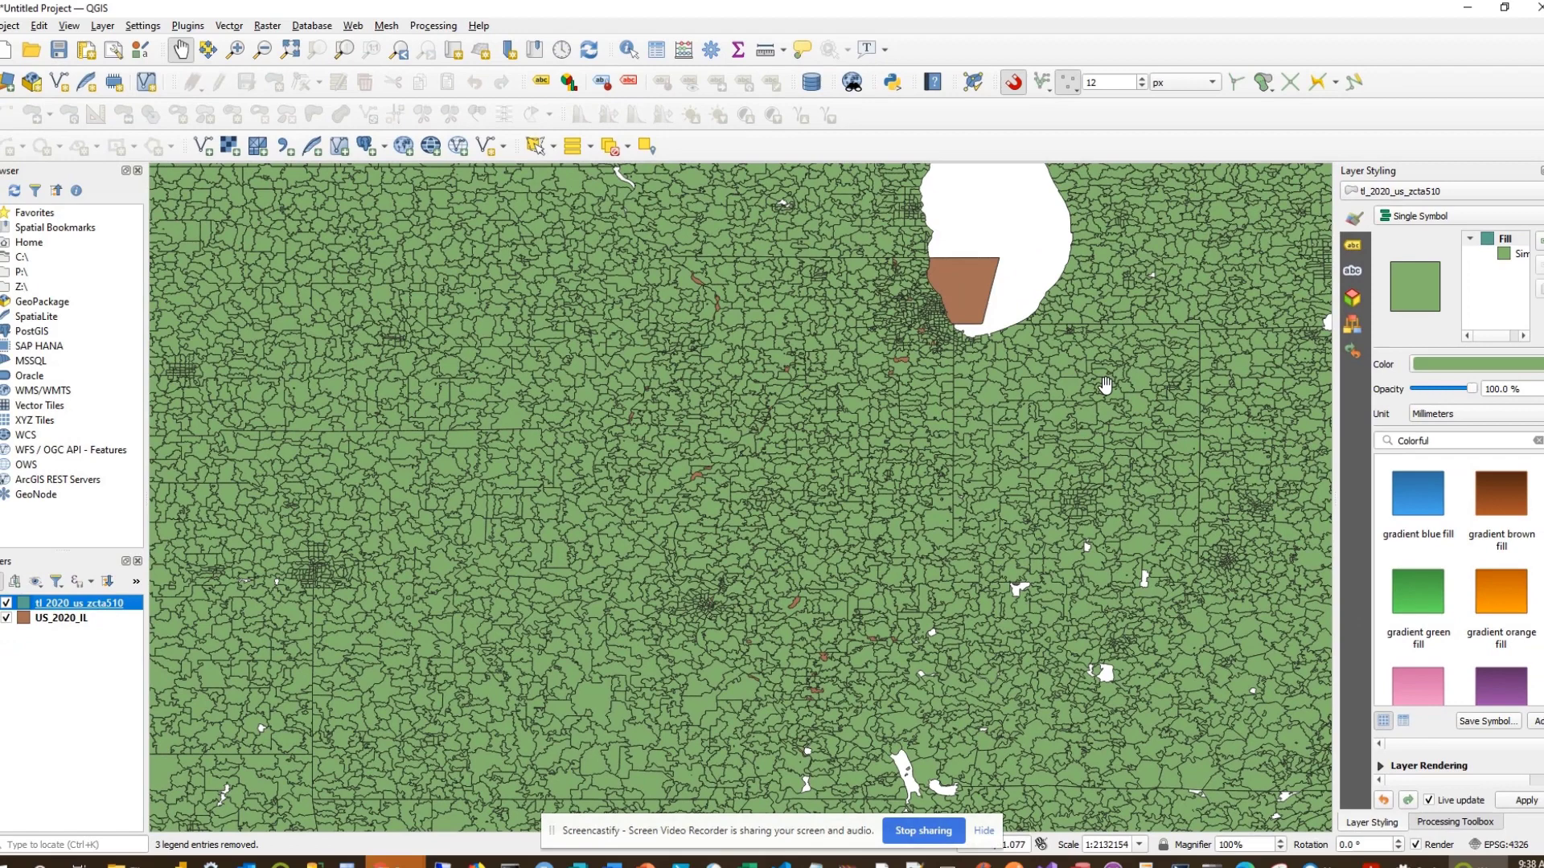
Step: Run the Intersection geoprocessing tool with US_2020_IL as input and tl_2020_us_zcta510 as overlay, outputting a temporary layer
{"action": "left_click_drag", "start_coordinate": [1105, 386], "coordinate": [1010, 421]}
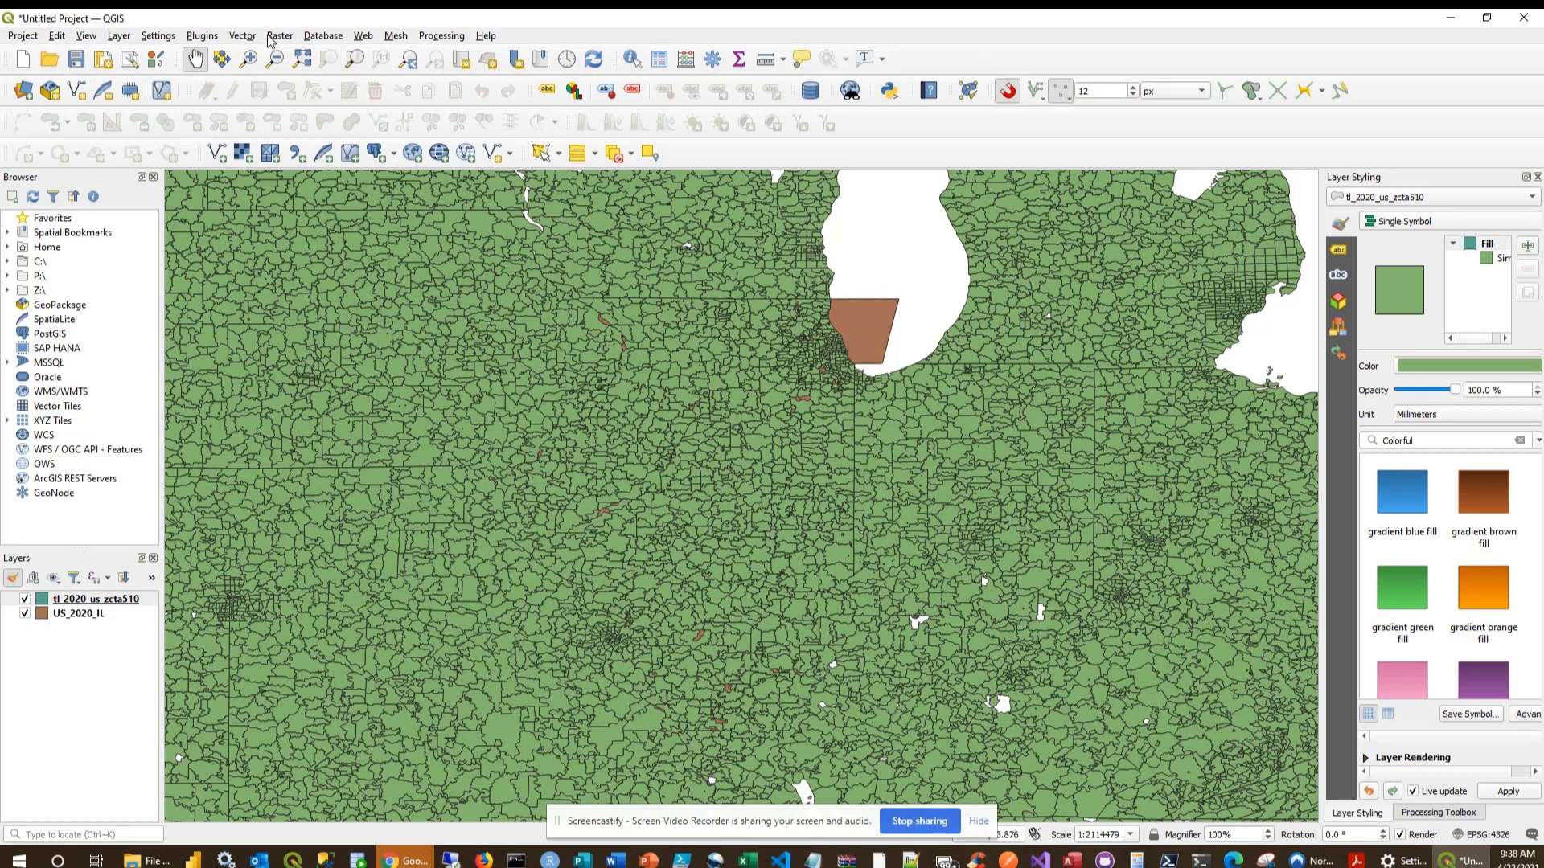
{"action": "left_click", "coordinate": [241, 37]}
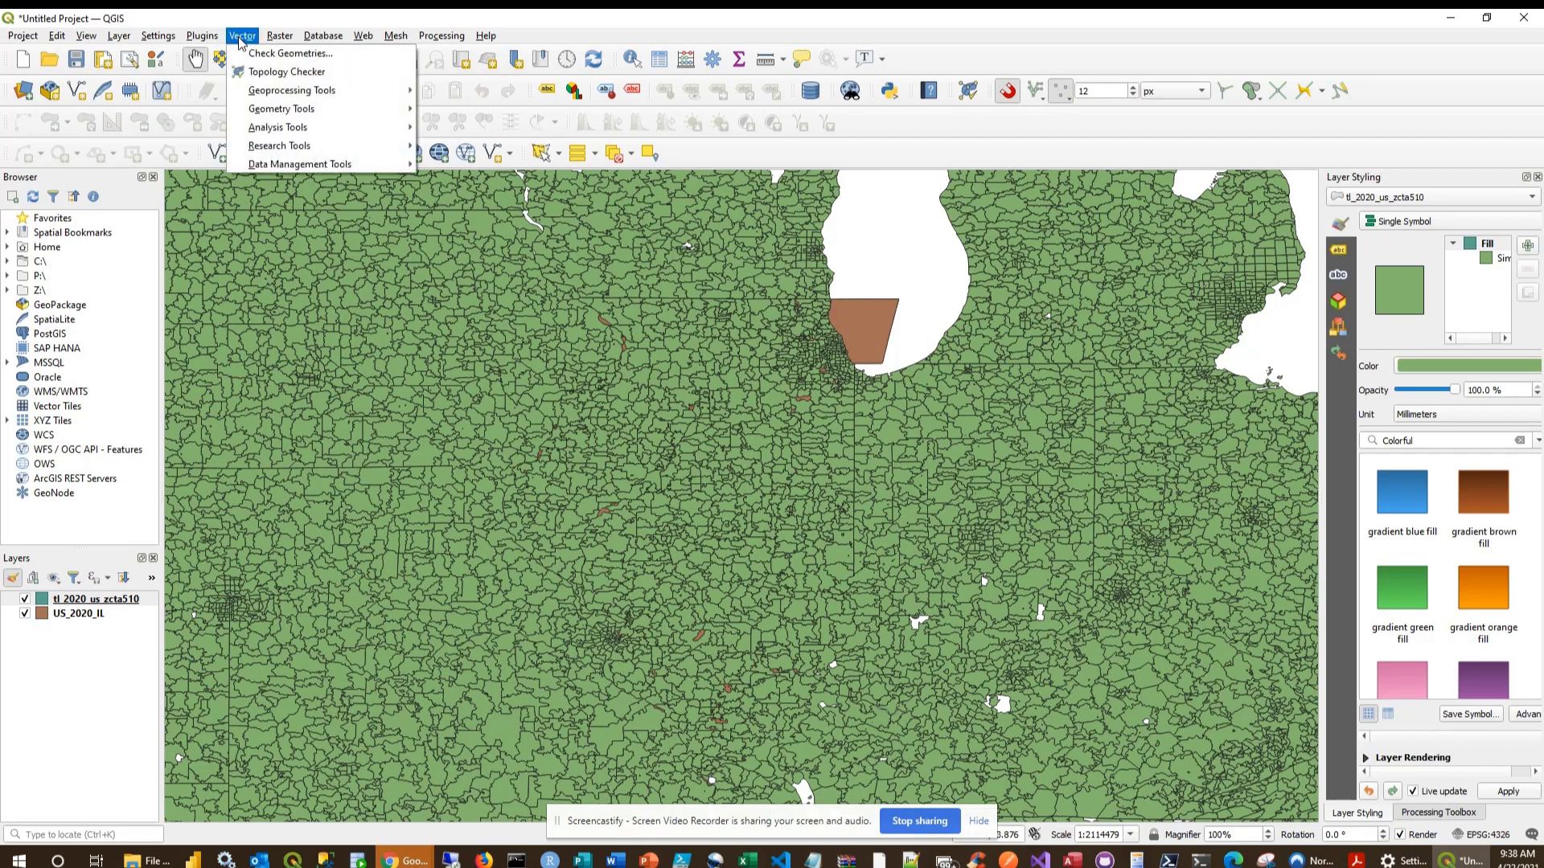
{"action": "mouse_move", "coordinate": [286, 96]}
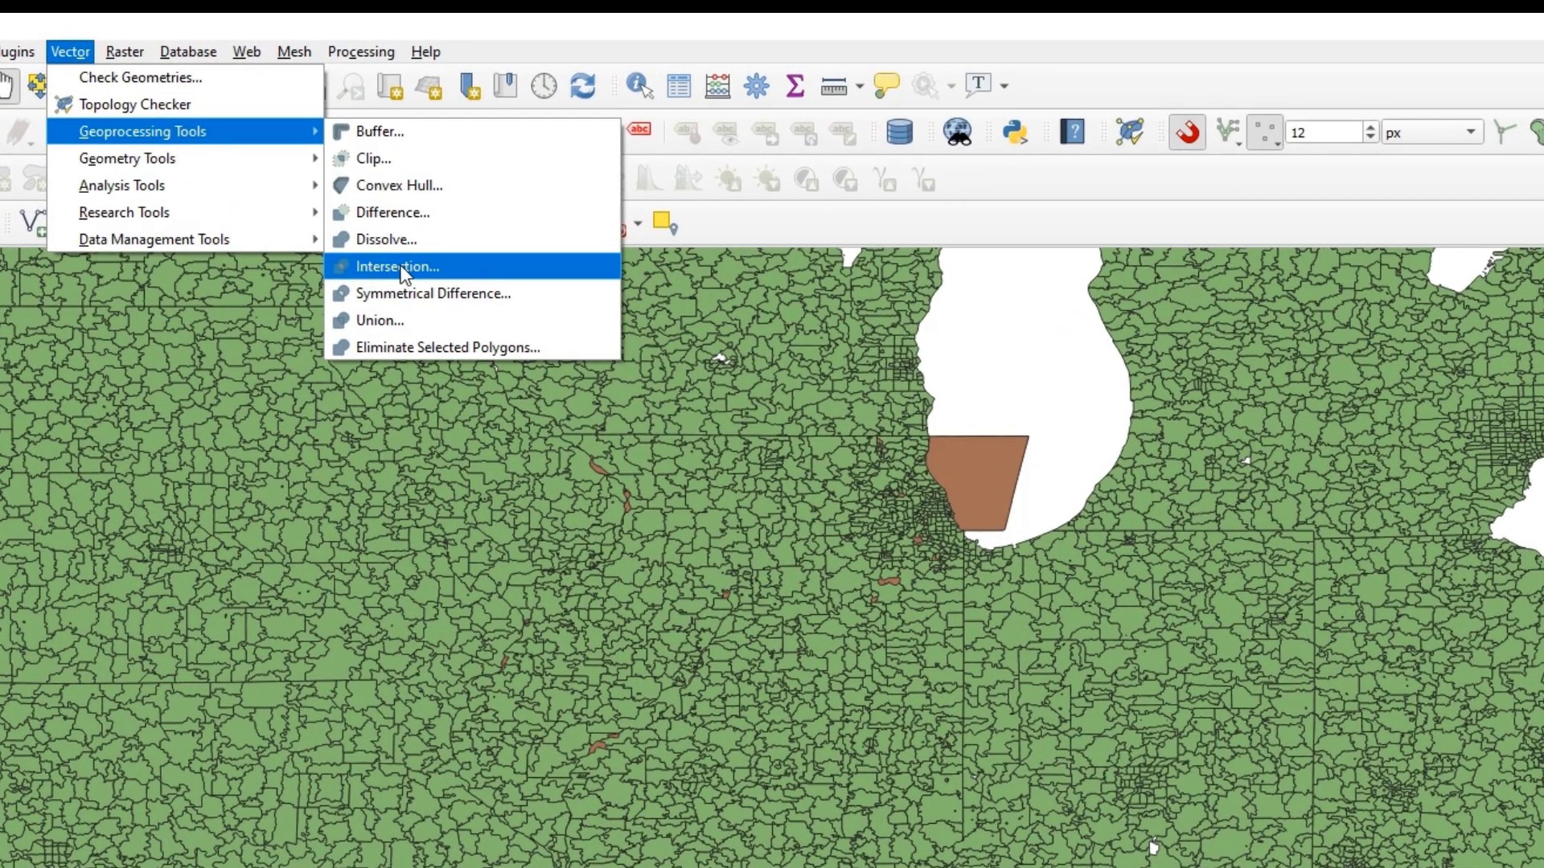
{"action": "left_click", "coordinate": [402, 267]}
{"action": "left_click", "coordinate": [542, 289]}
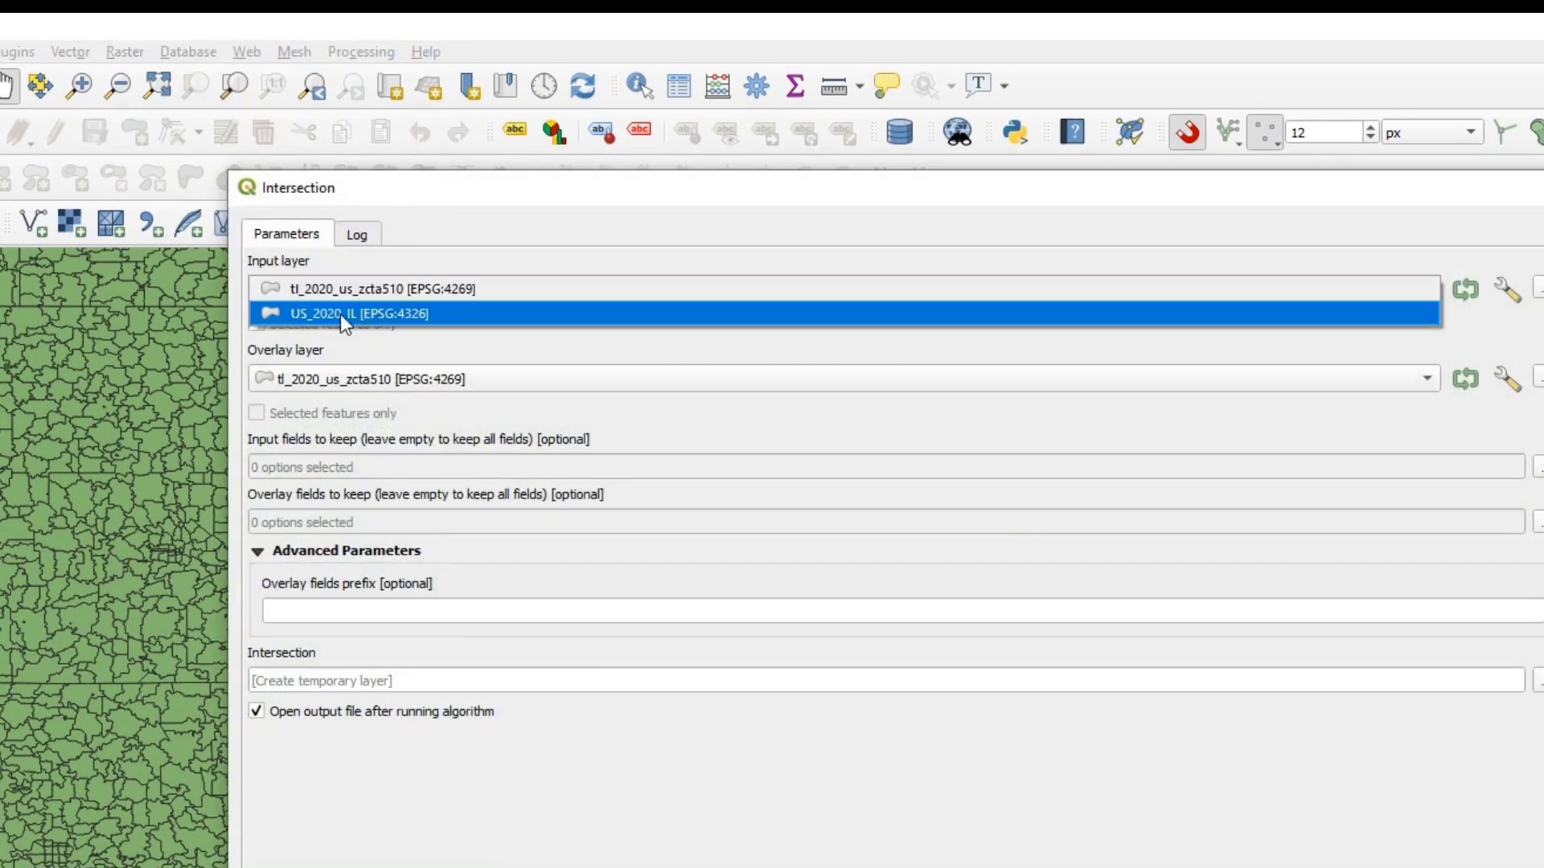
{"action": "left_click", "coordinate": [388, 313]}
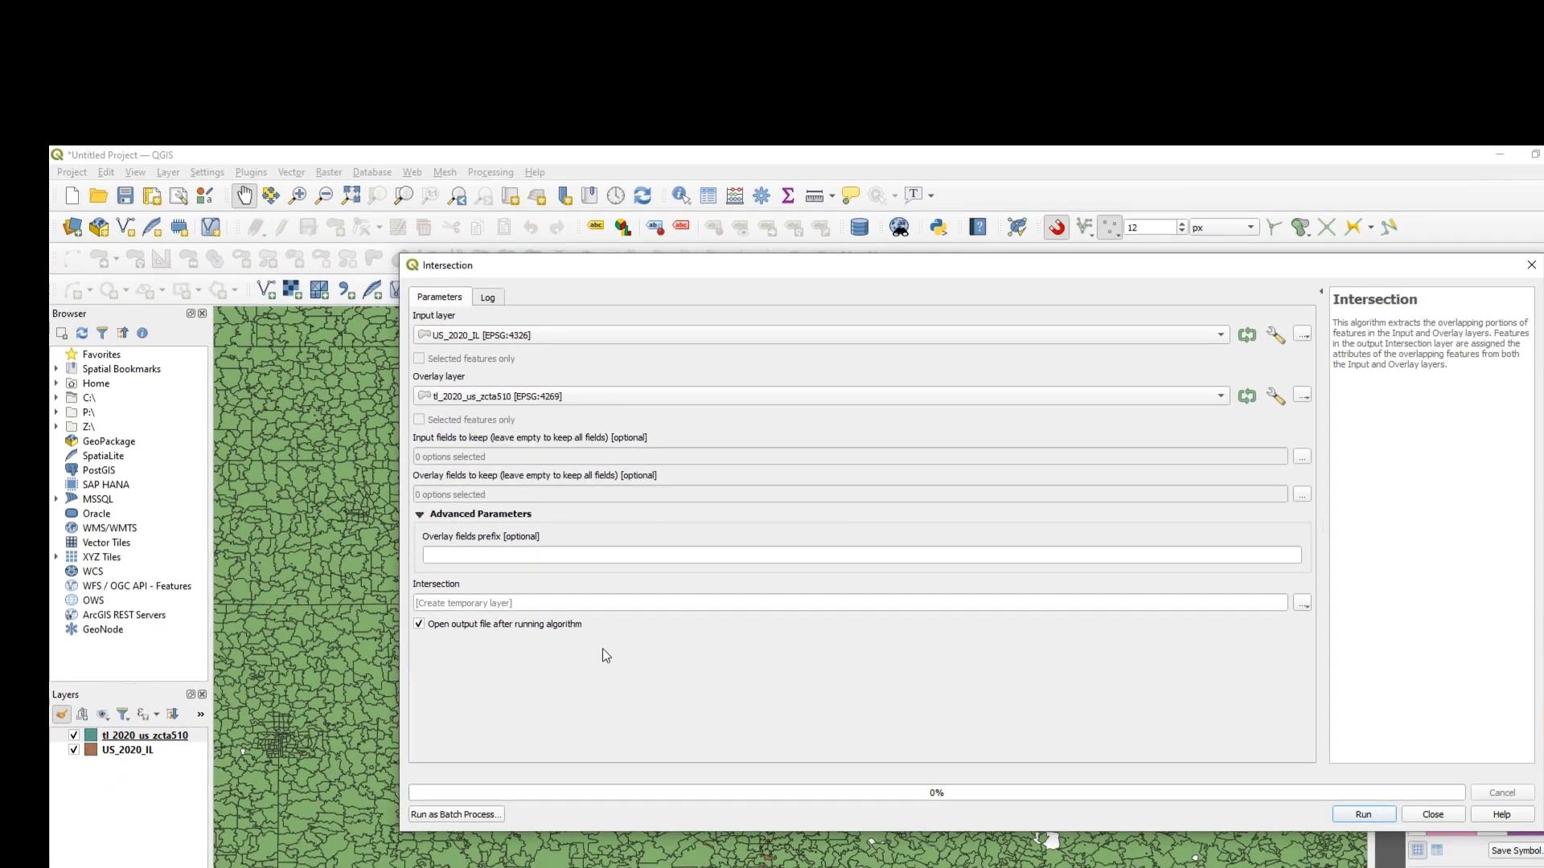
{"action": "left_click", "coordinate": [1361, 814]}
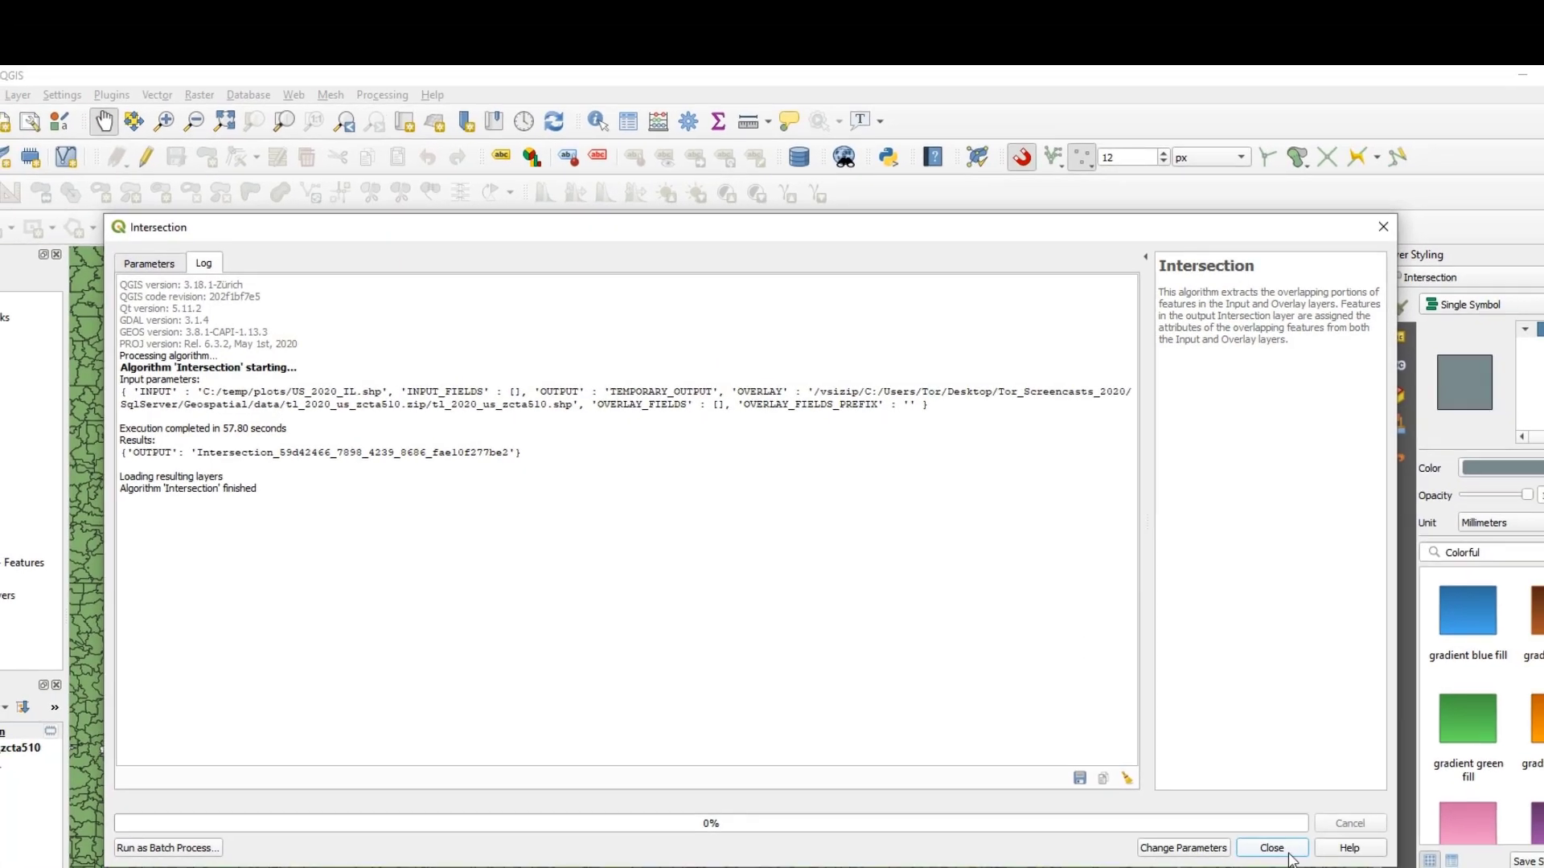
{"action": "left_click", "coordinate": [1274, 846]}
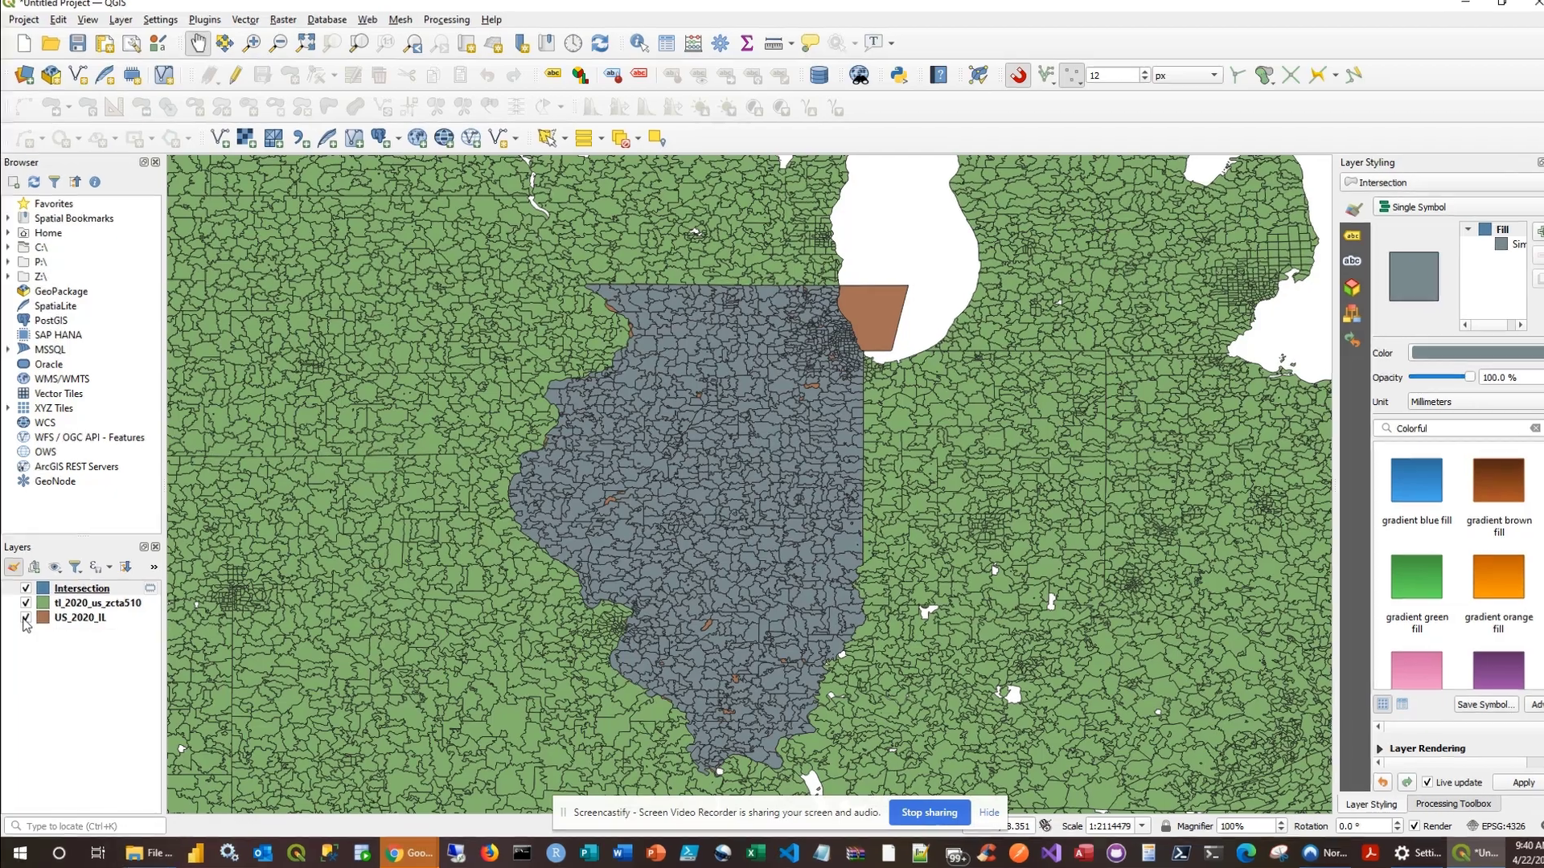
Step: Hide the US_2020_IL and tl_2020_us_zcta510 layers and inspect the Illinois ZIP code areas of the intersection
{"action": "left_click", "coordinate": [24, 619]}
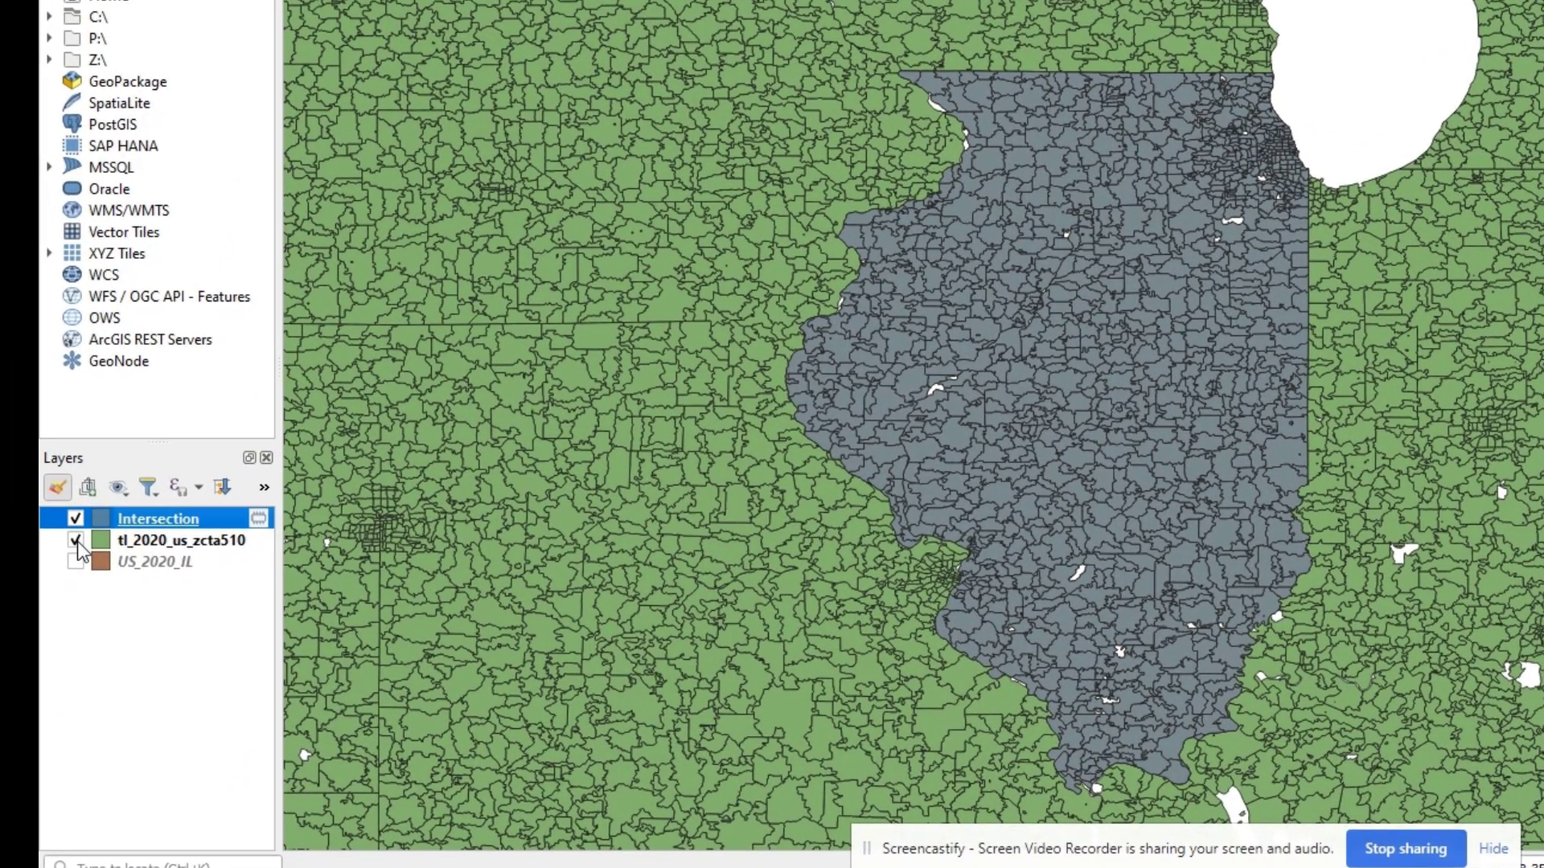
{"action": "left_click", "coordinate": [75, 541]}
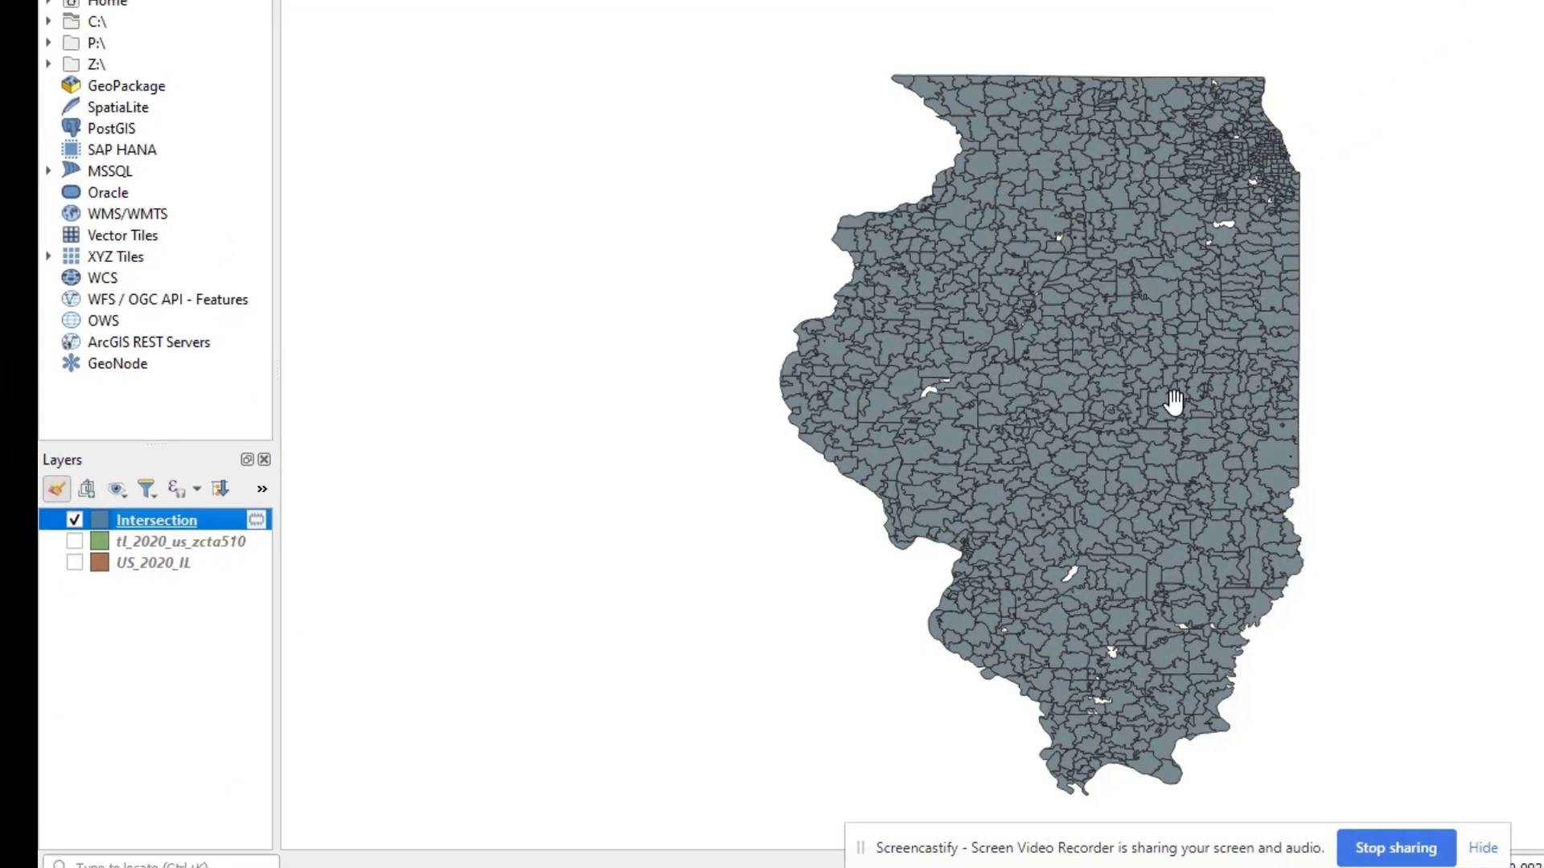
{"action": "scroll", "coordinate": [1158, 414], "scroll_direction": "up", "scroll_amount": 2}
{"action": "scroll", "coordinate": [857, 403], "scroll_direction": "up", "scroll_amount": 2}
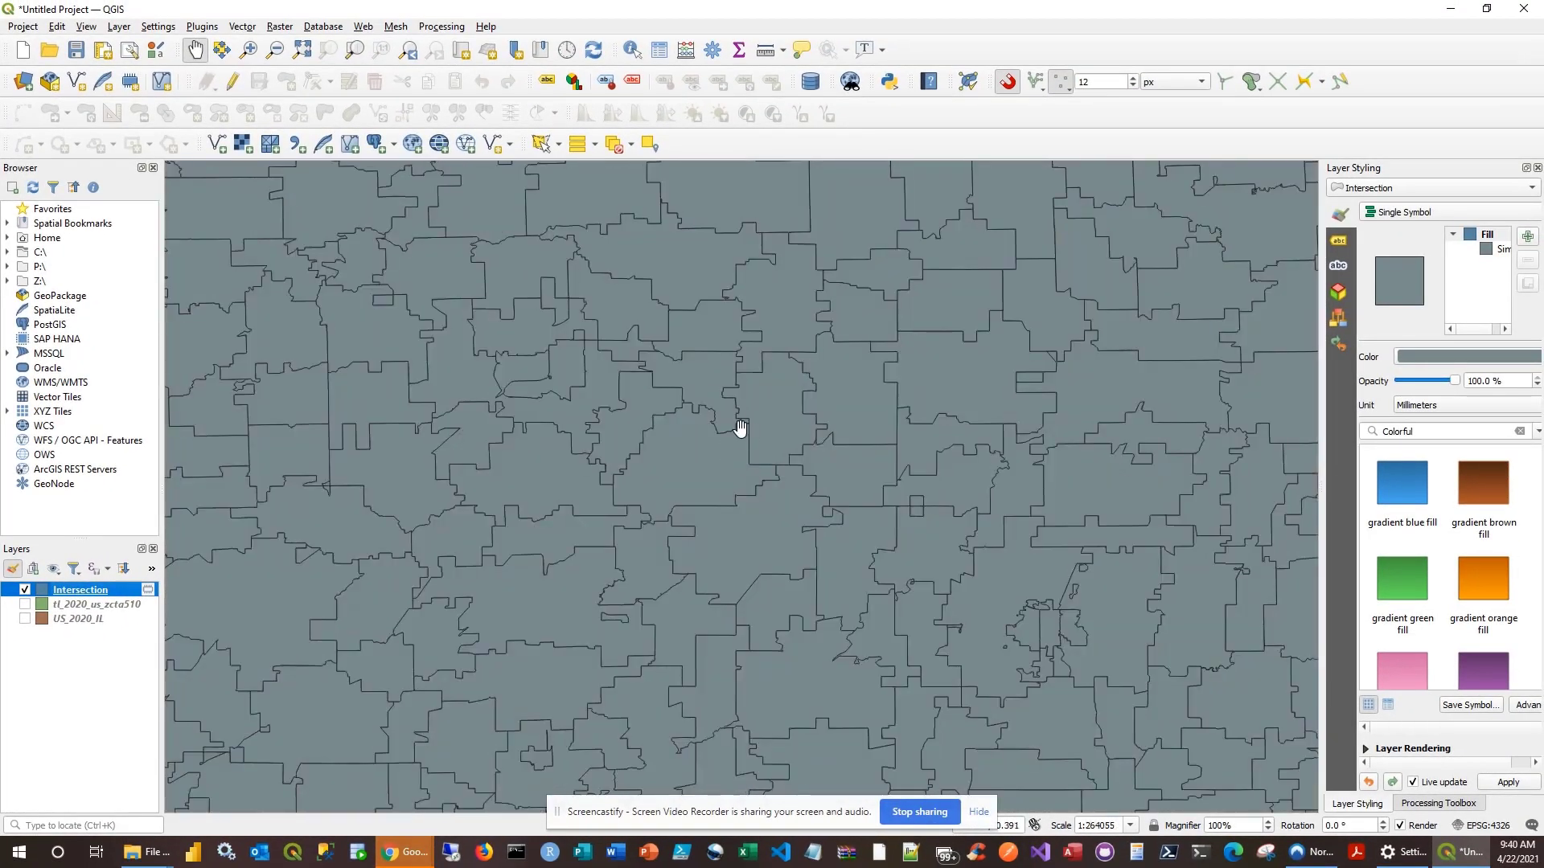
{"action": "scroll", "coordinate": [864, 379], "scroll_direction": "down", "scroll_amount": 2}
{"action": "left_click_drag", "start_coordinate": [750, 441], "coordinate": [718, 444]}
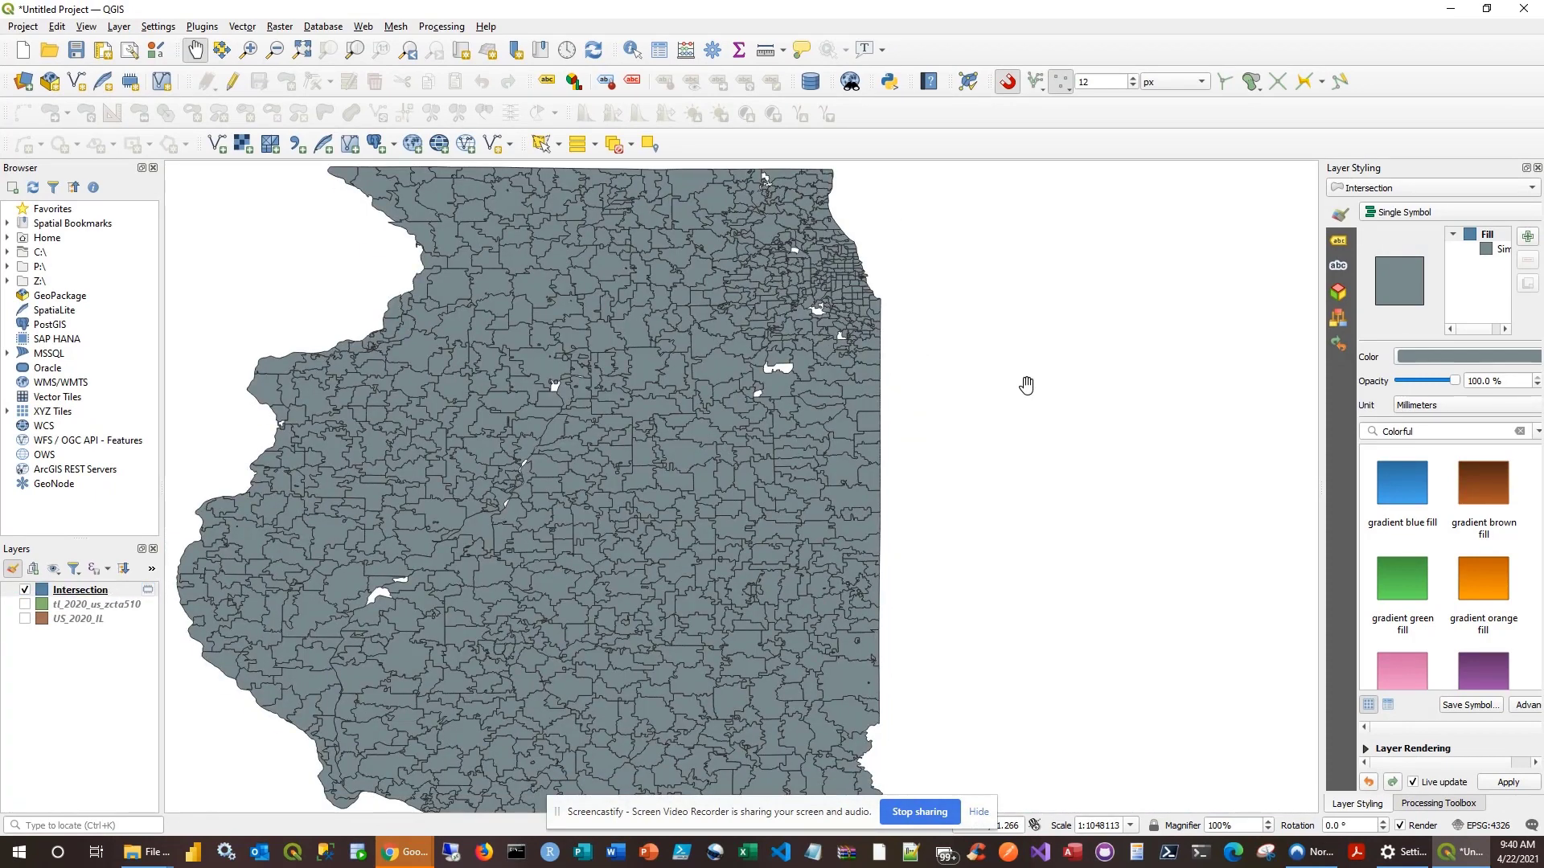
Step: Give the Intersection layer single labels from the ZCTA5CE10 field and inspect the ZIP codes on the map
{"action": "left_click", "coordinate": [1409, 213]}
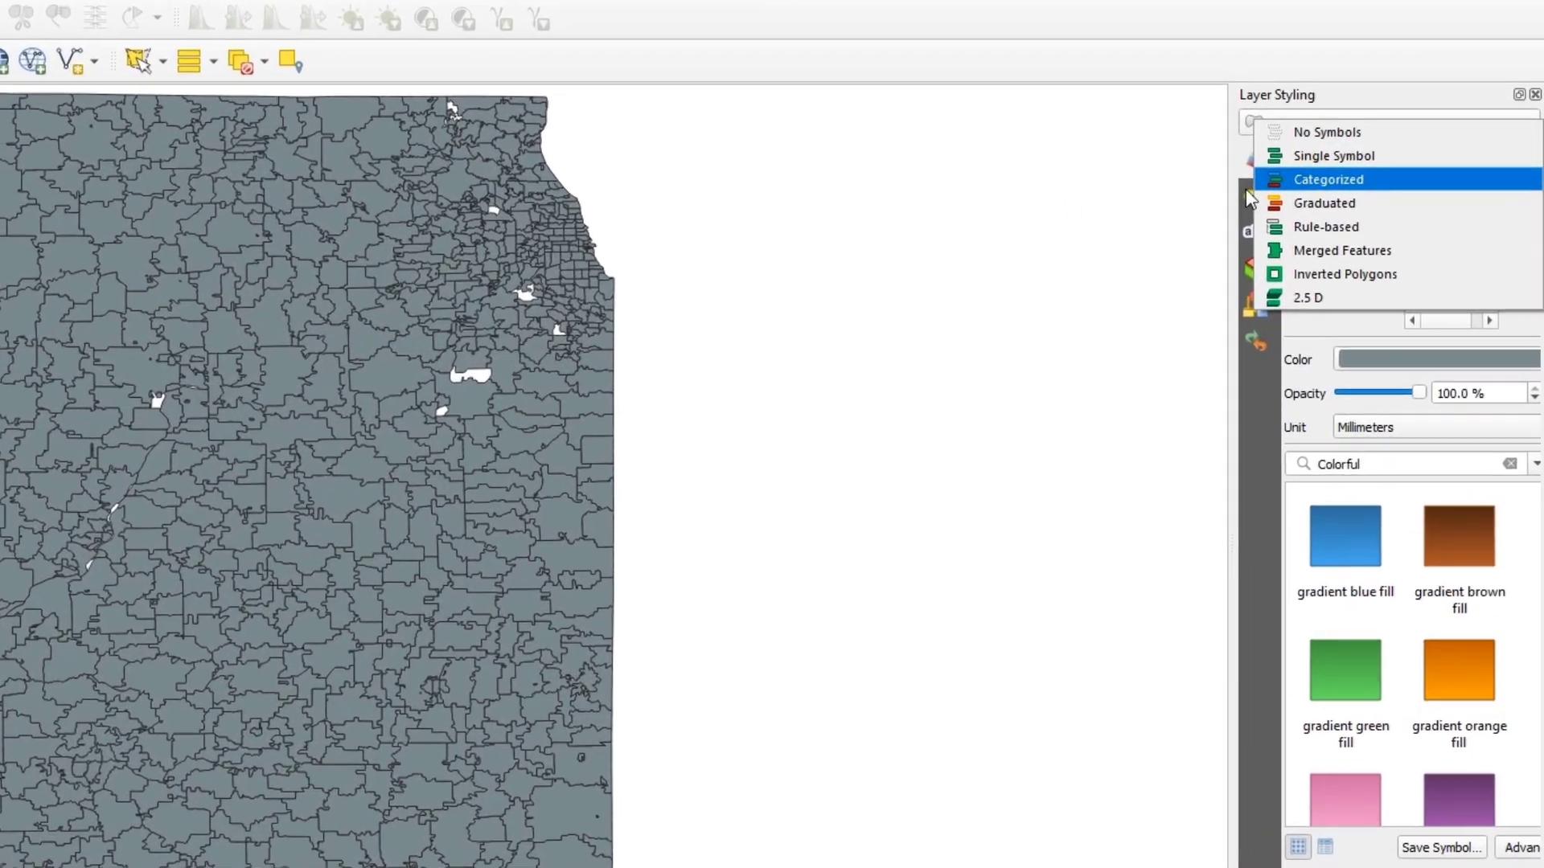
{"action": "left_click", "coordinate": [1338, 240]}
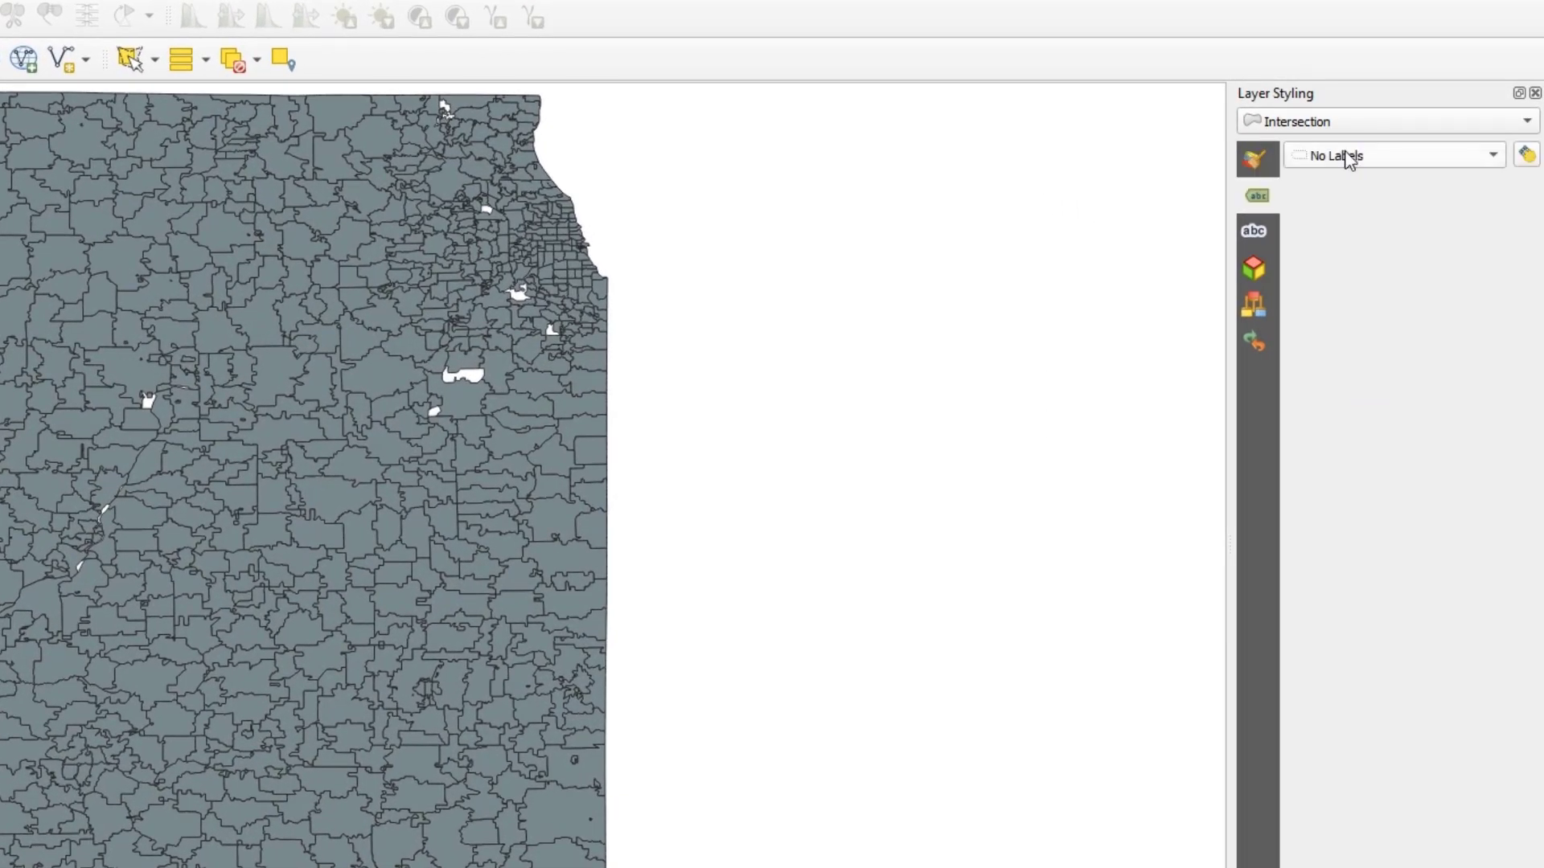
{"action": "left_click", "coordinate": [1390, 157]}
{"action": "left_click", "coordinate": [1381, 180]}
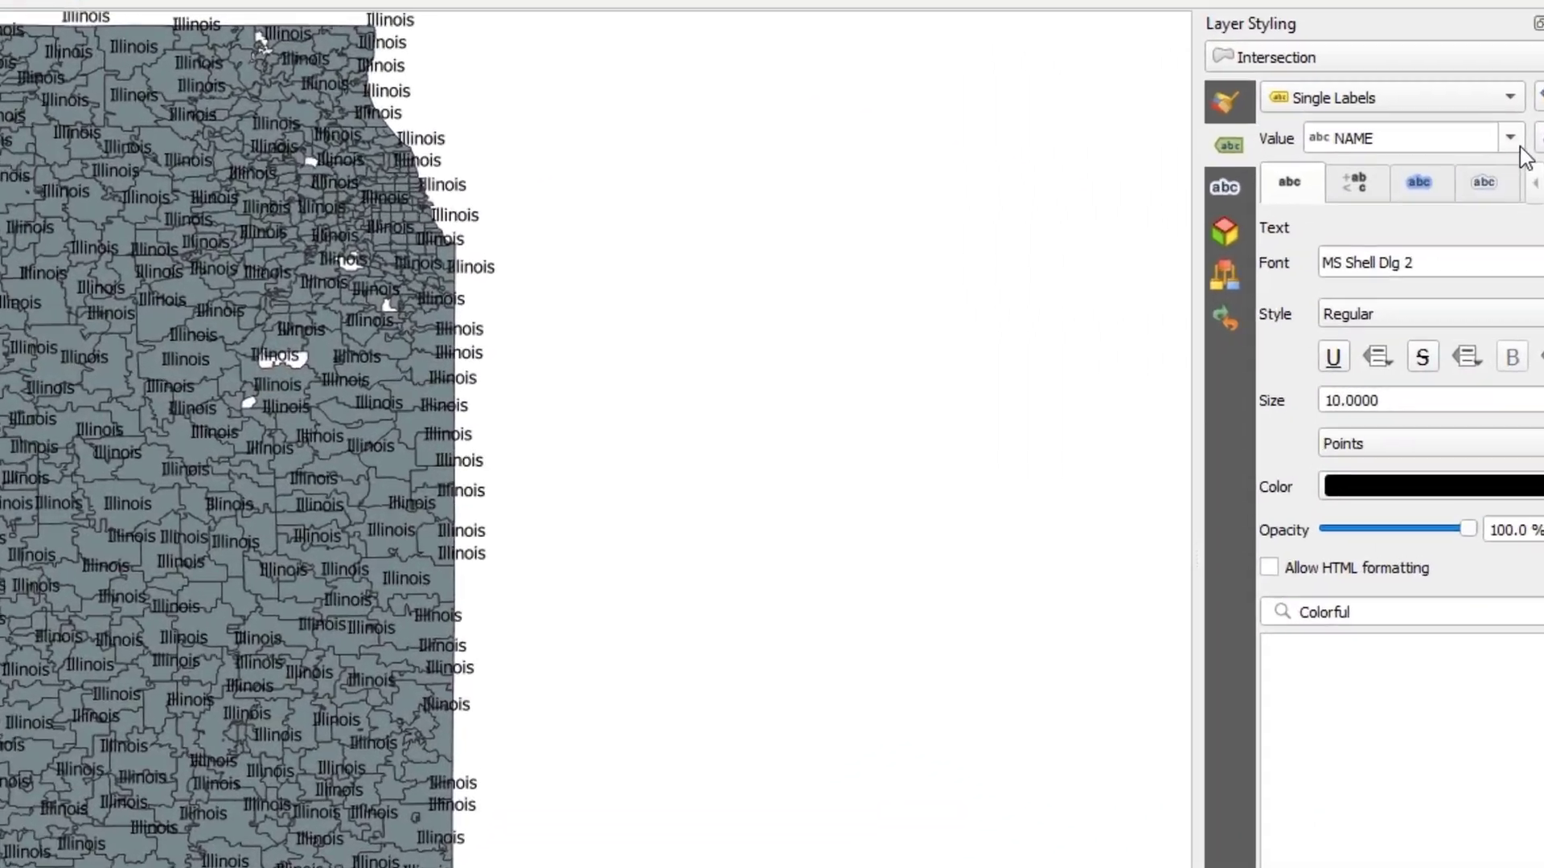
{"action": "left_click", "coordinate": [1512, 141]}
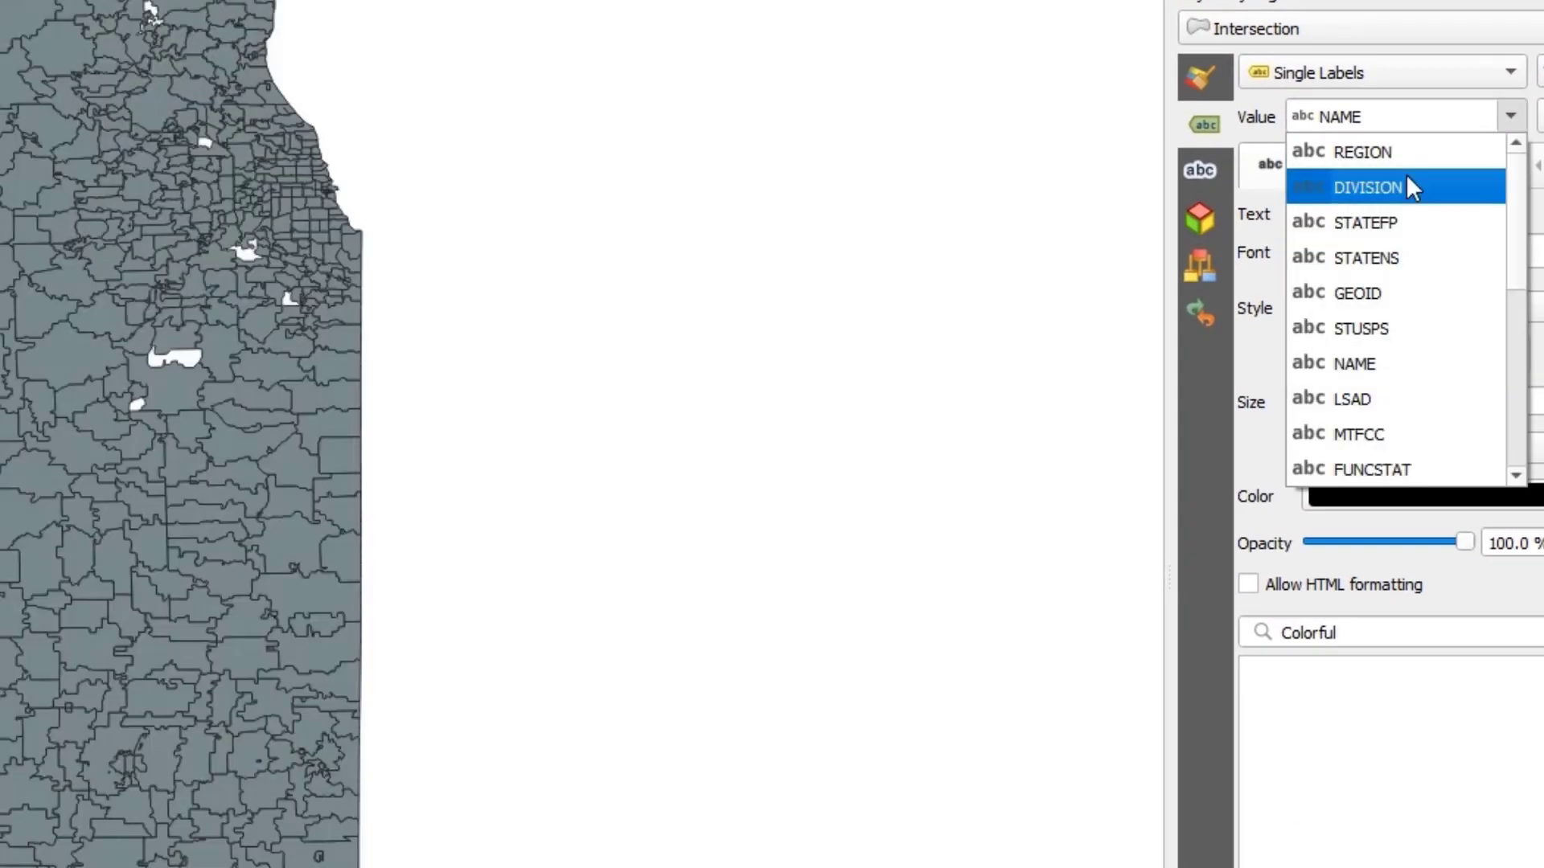
{"action": "left_click_drag", "start_coordinate": [1526, 270], "coordinate": [1530, 223]}
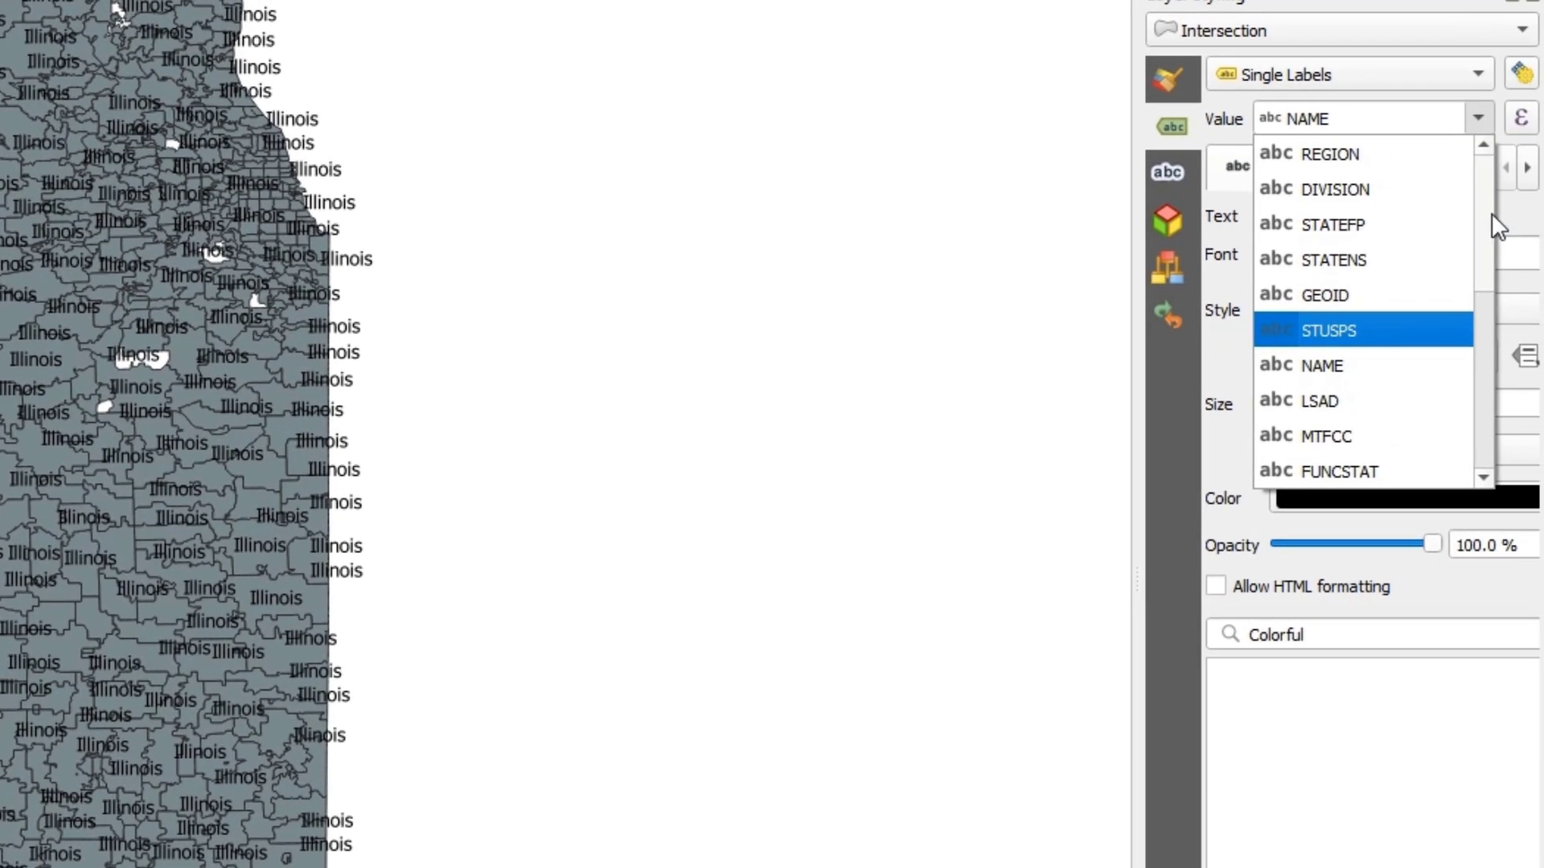
{"action": "left_click_drag", "start_coordinate": [1484, 242], "coordinate": [1468, 393]}
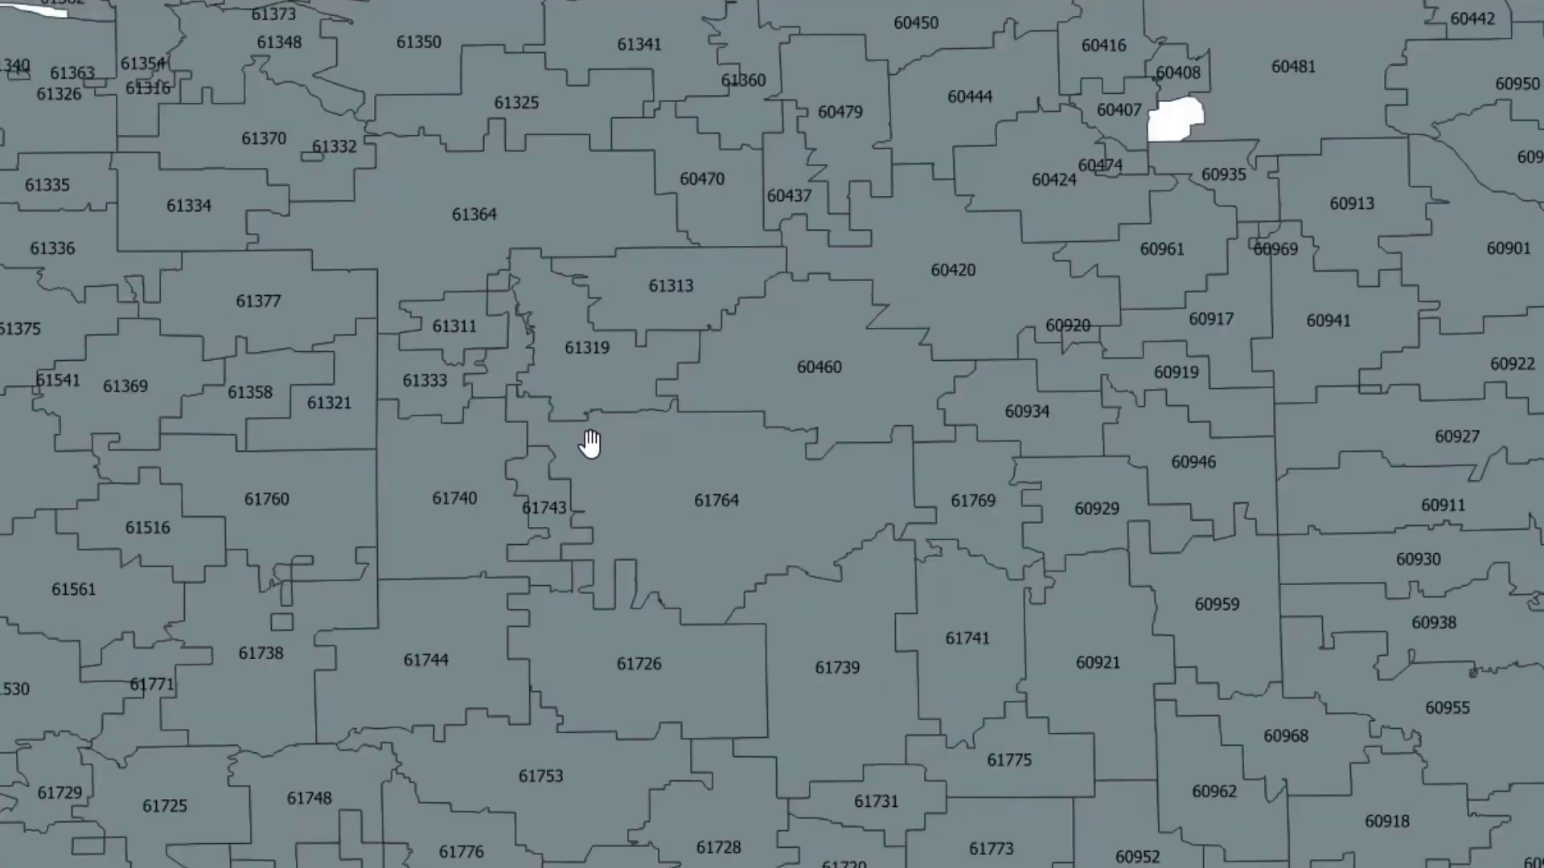
{"action": "scroll", "coordinate": [589, 443], "scroll_direction": "up", "scroll_amount": 1}
{"action": "left_click_drag", "start_coordinate": [1349, 369], "coordinate": [1090, 659]}
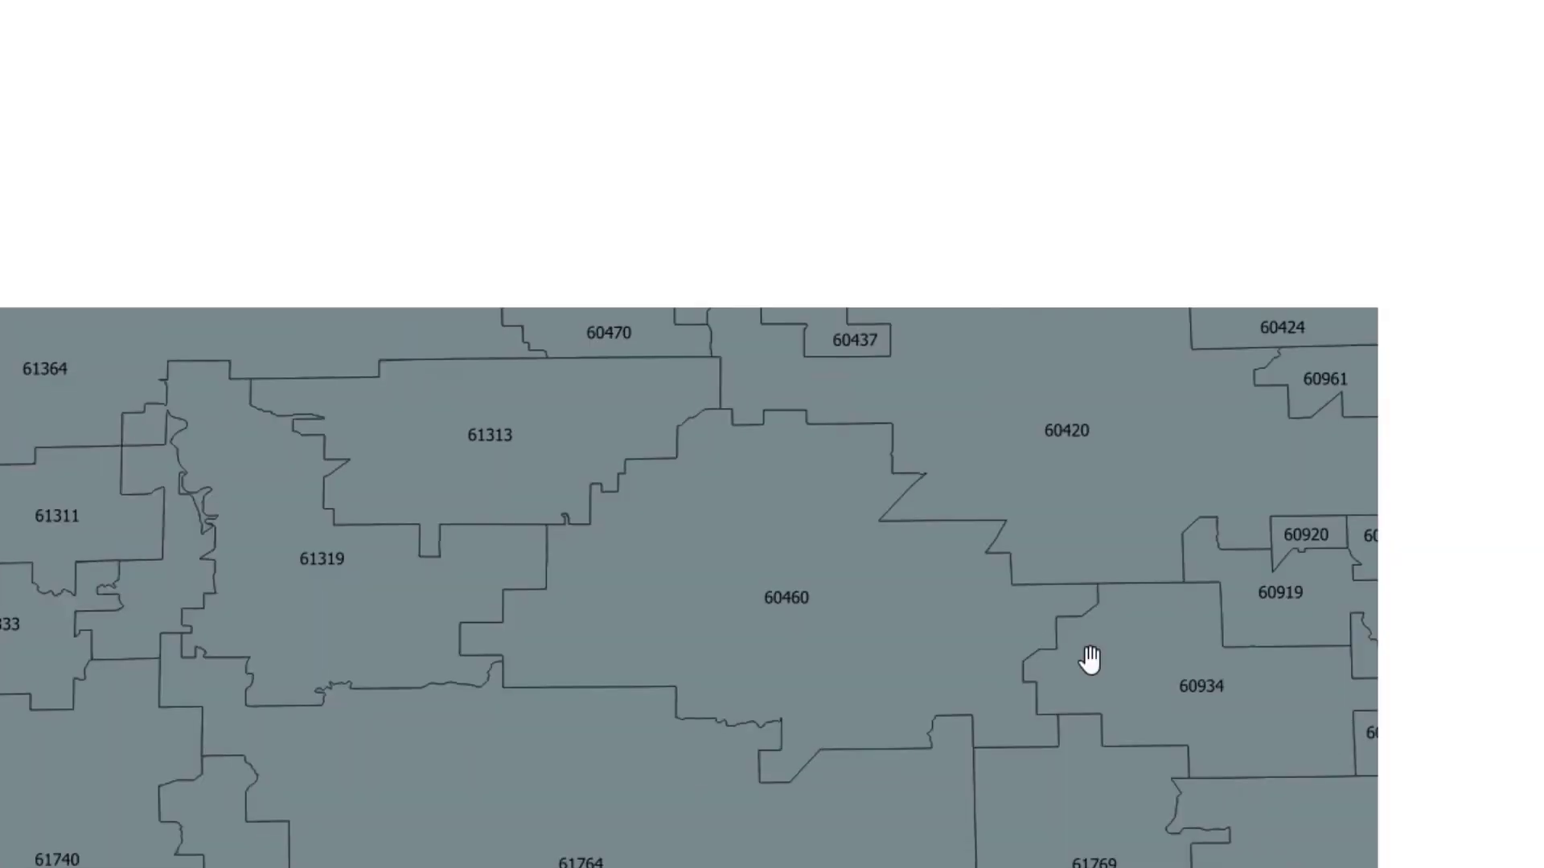
{"action": "left_click_drag", "start_coordinate": [1348, 378], "coordinate": [997, 611]}
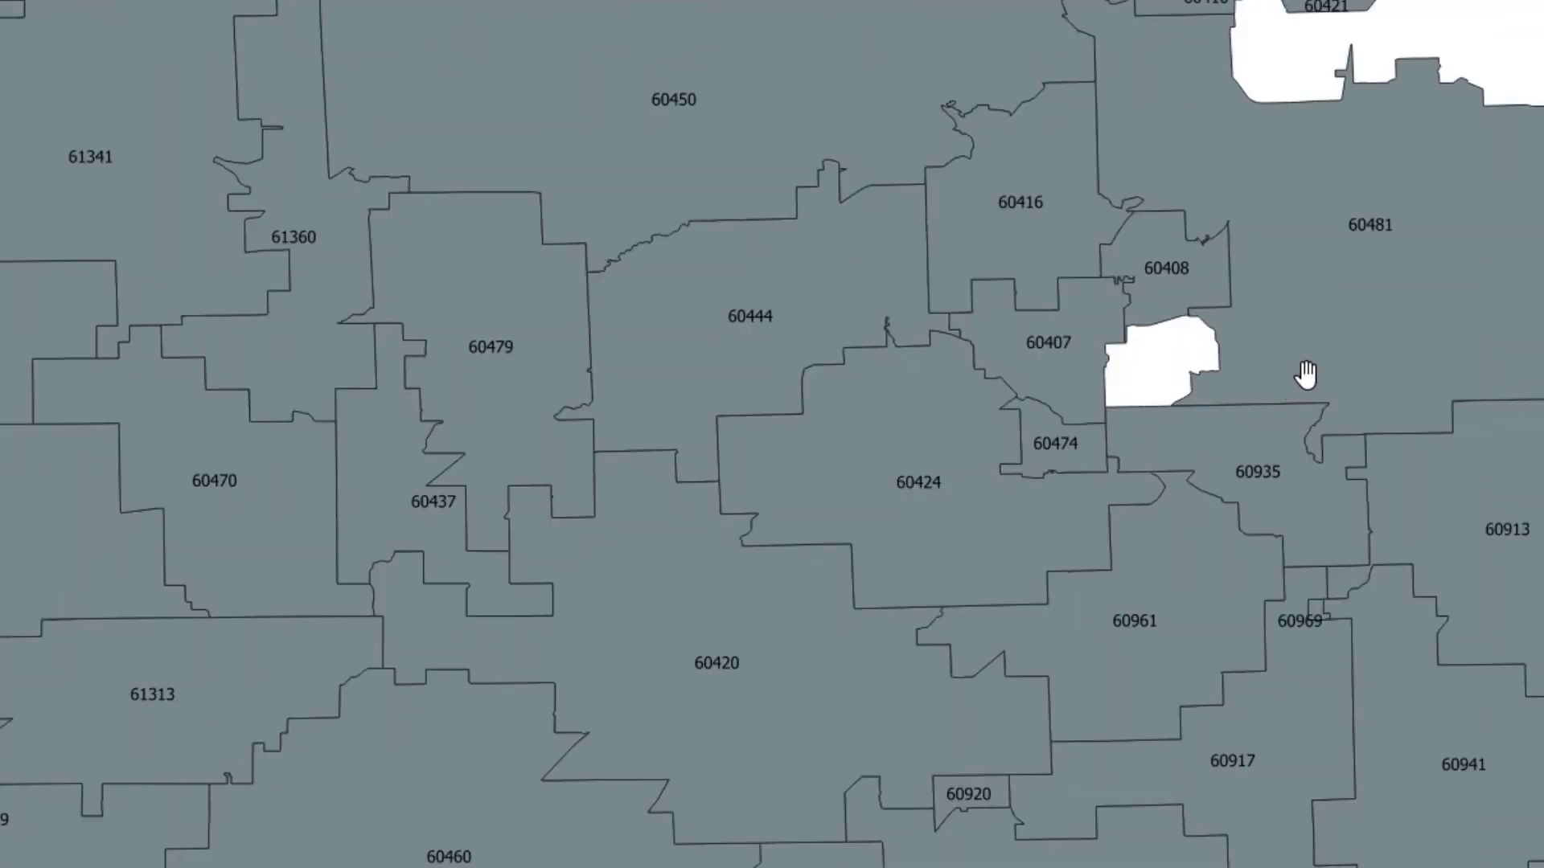
{"action": "left_click_drag", "start_coordinate": [1306, 373], "coordinate": [1199, 448]}
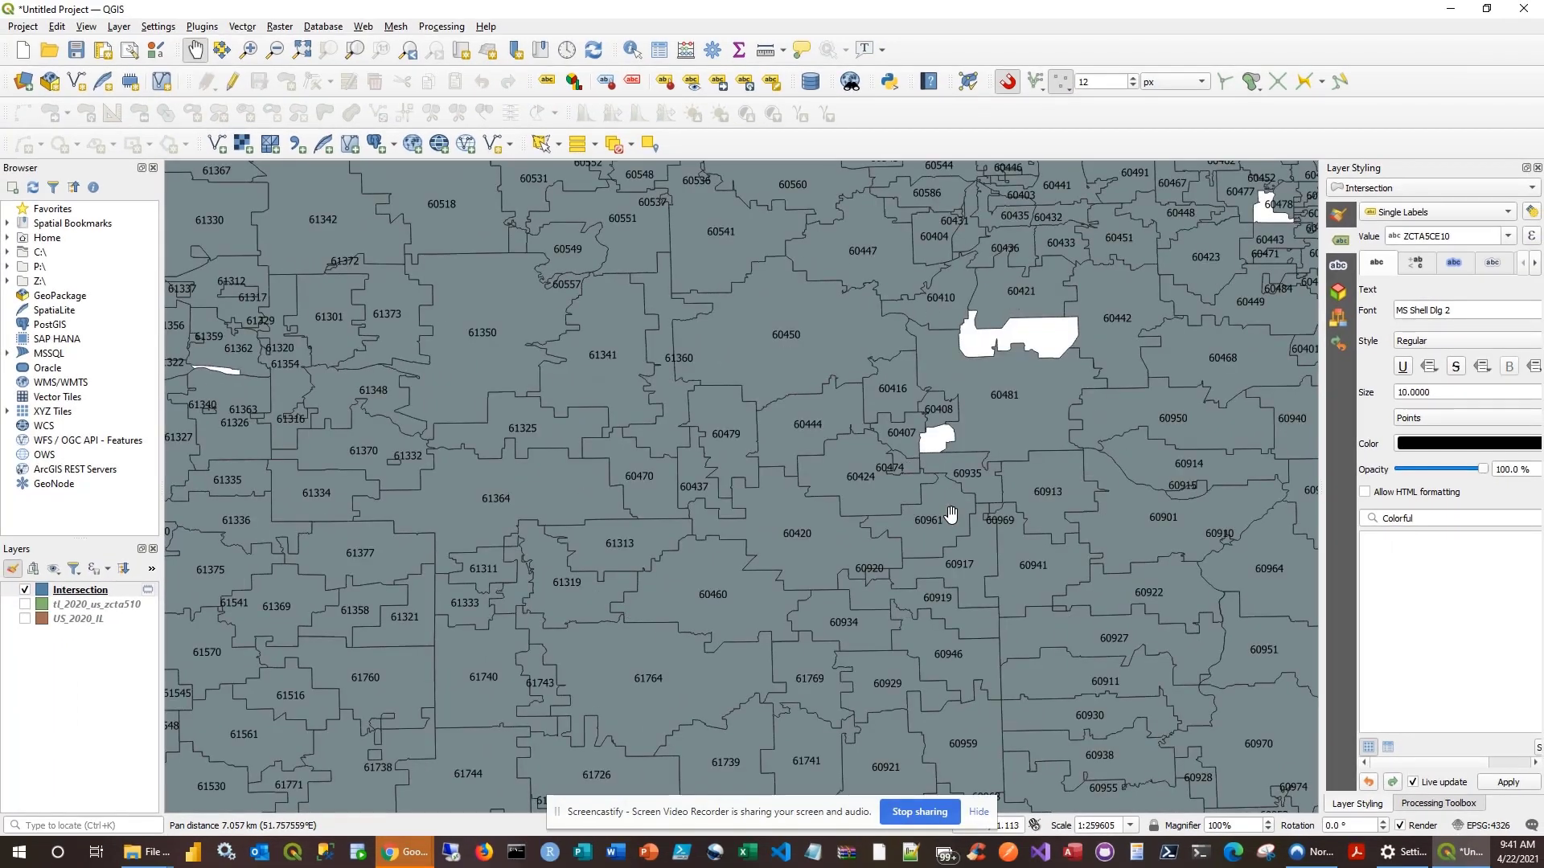
{"action": "scroll", "coordinate": [844, 537], "scroll_direction": "down", "scroll_amount": 1}
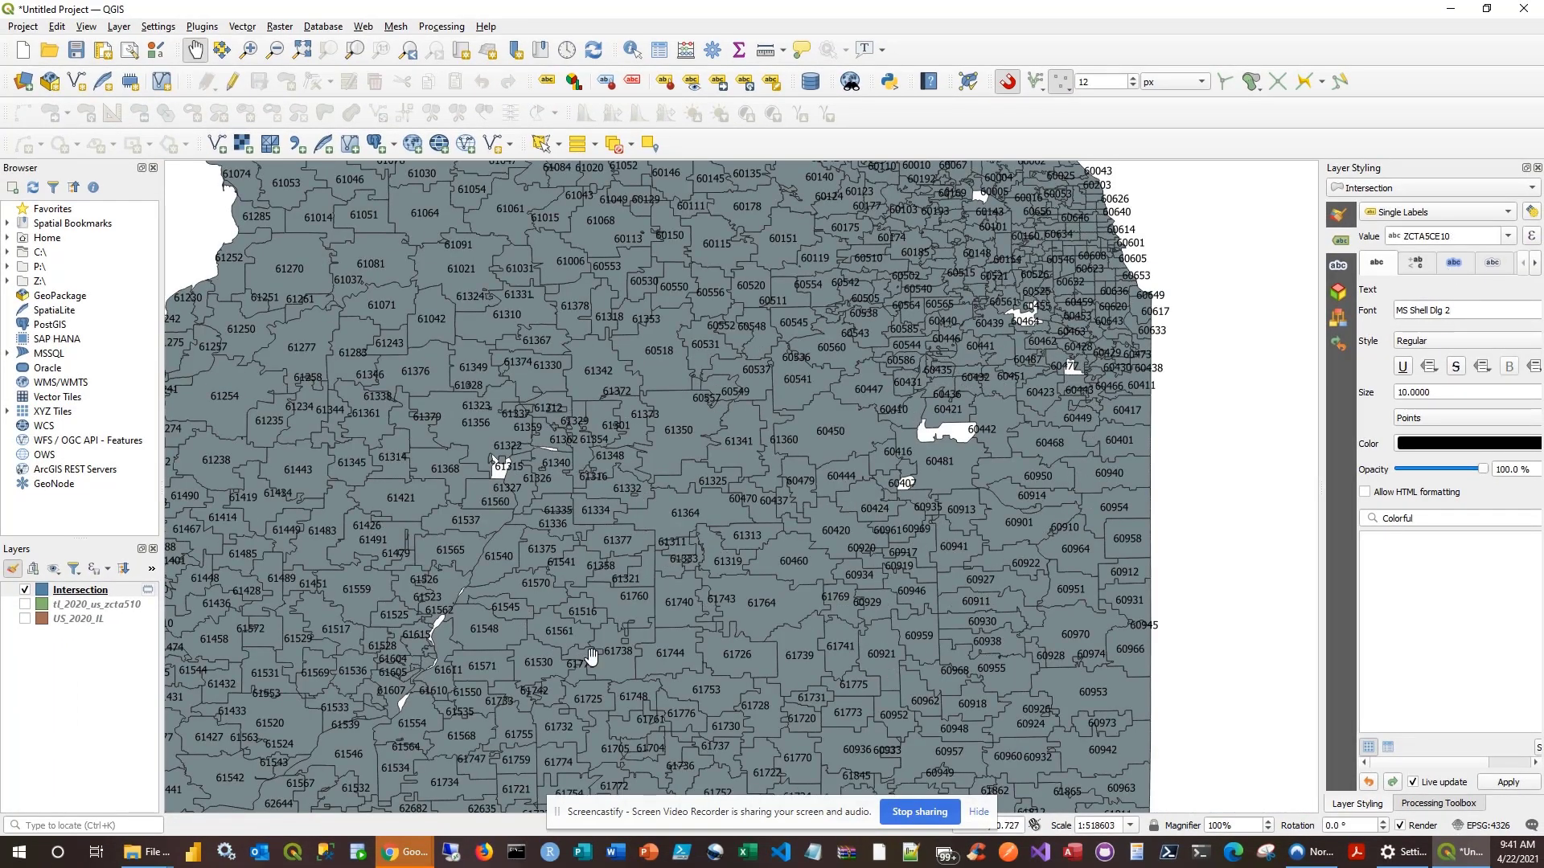
Step: Rename the Intersection layer to US_2020_IL_zip
{"action": "right_click", "coordinate": [91, 599]}
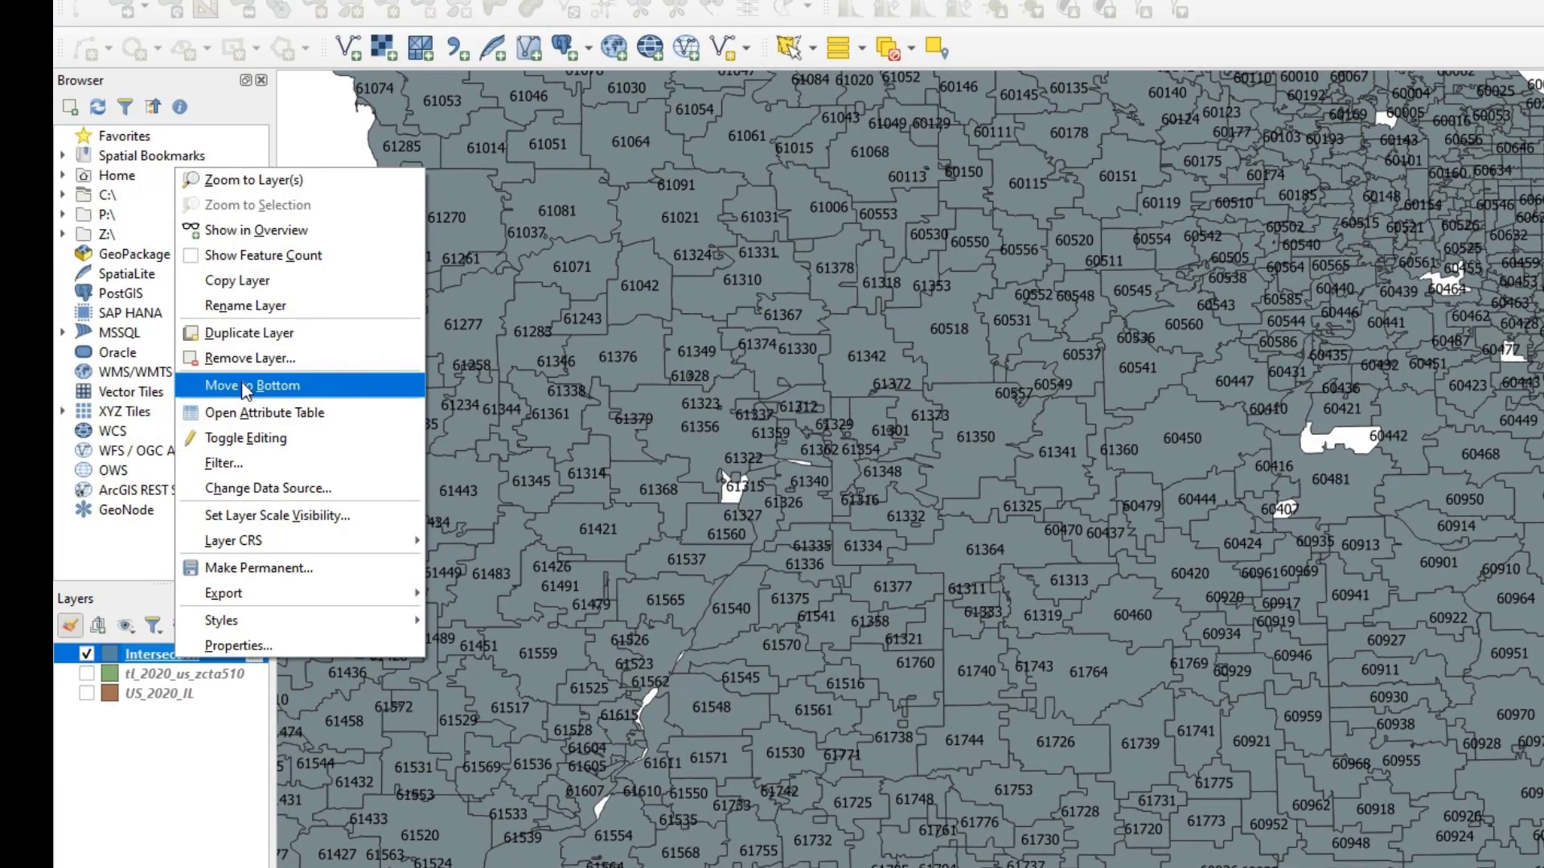
{"action": "left_click", "coordinate": [244, 306]}
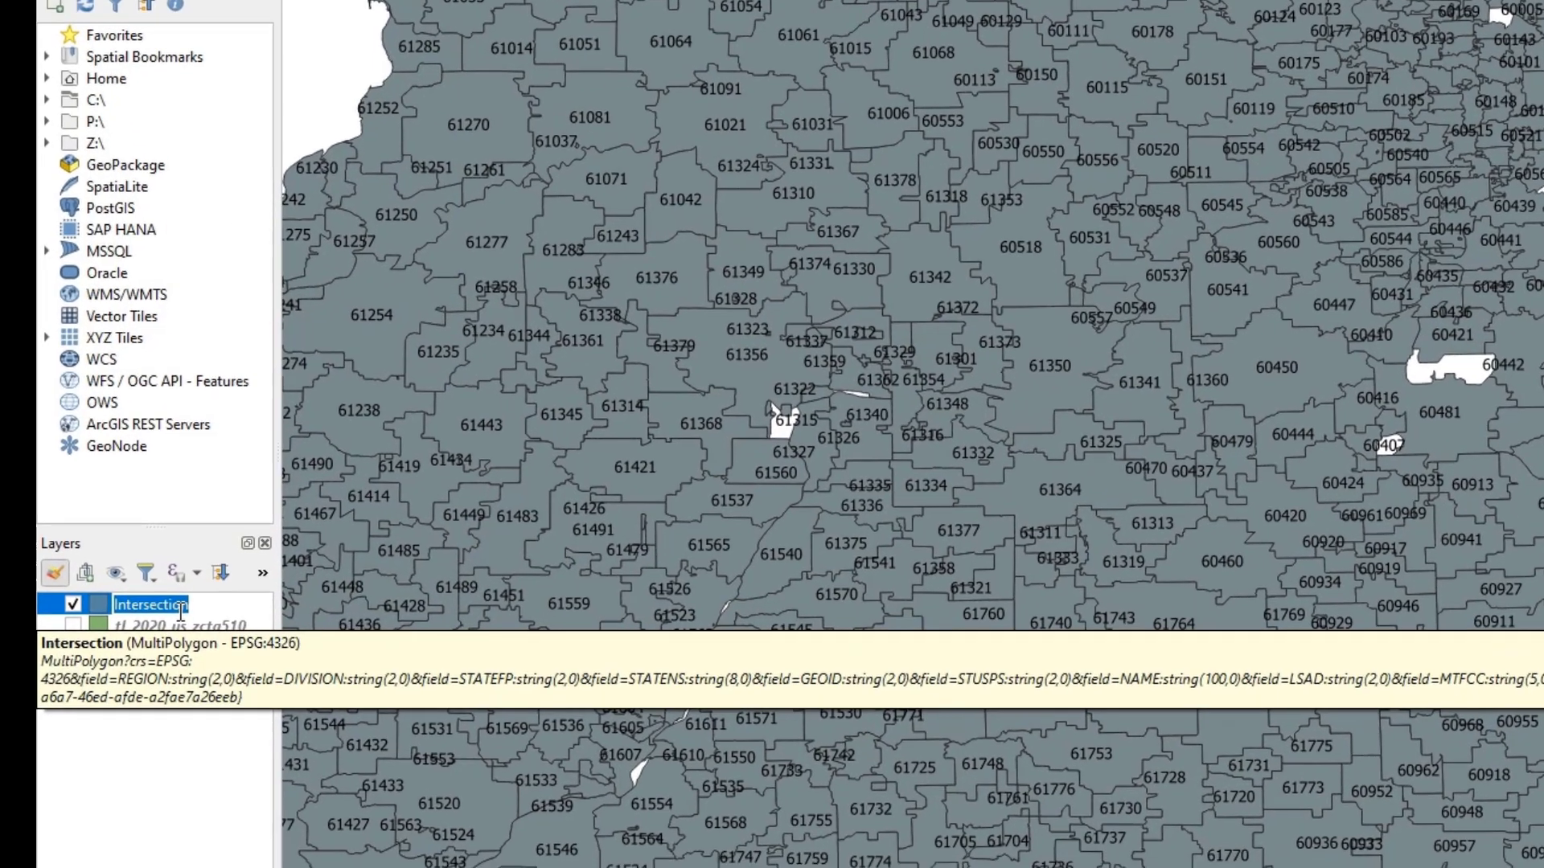
{"action": "type", "text": "US"}
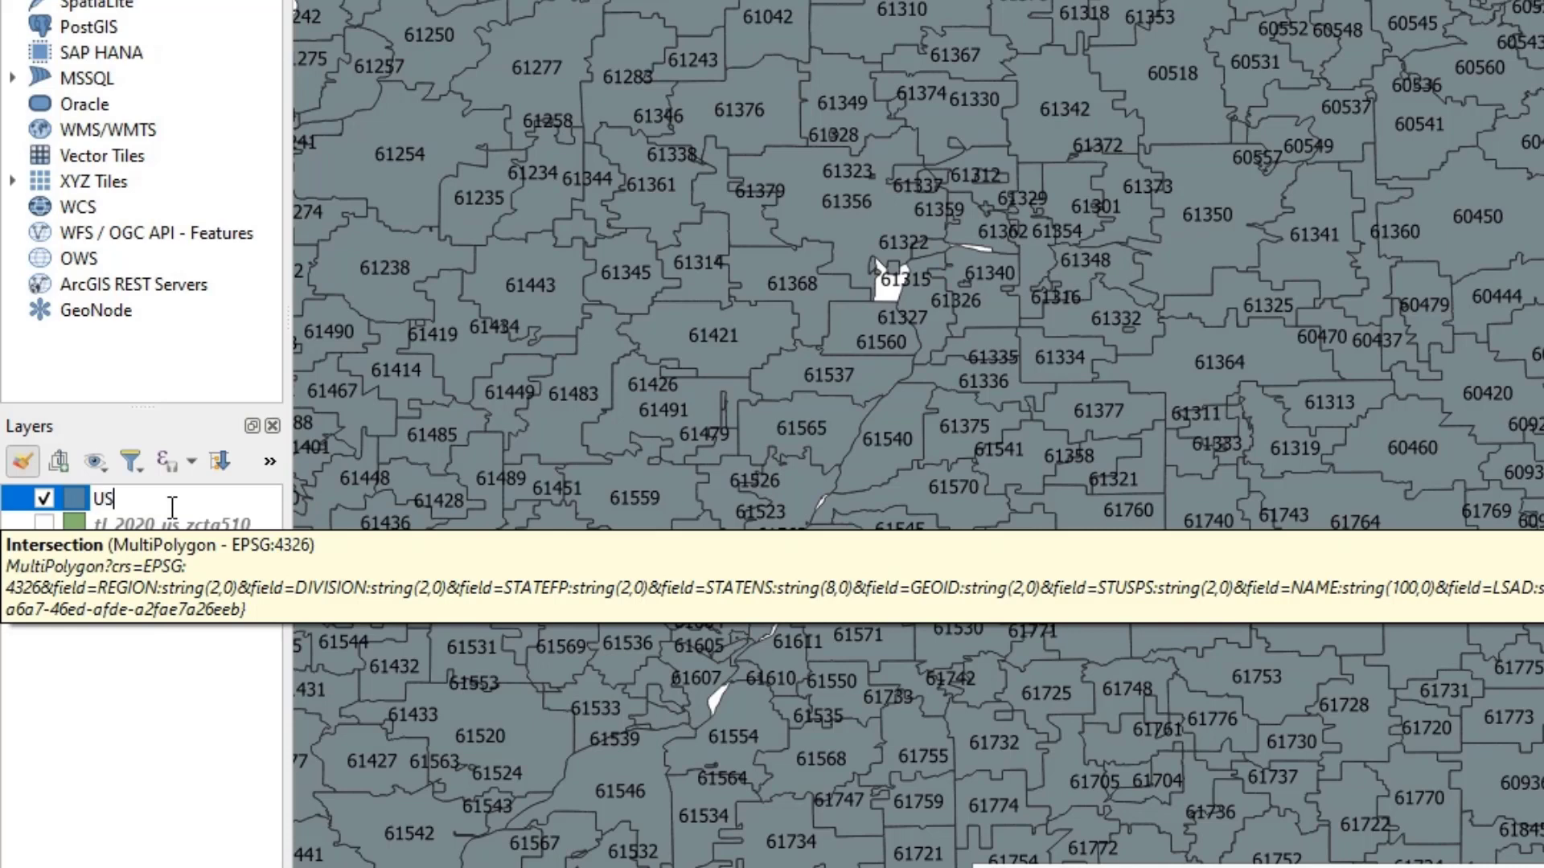
{"action": "type", "text": "_2020_IL_zip"}
{"action": "left_click", "coordinate": [362, 460]}
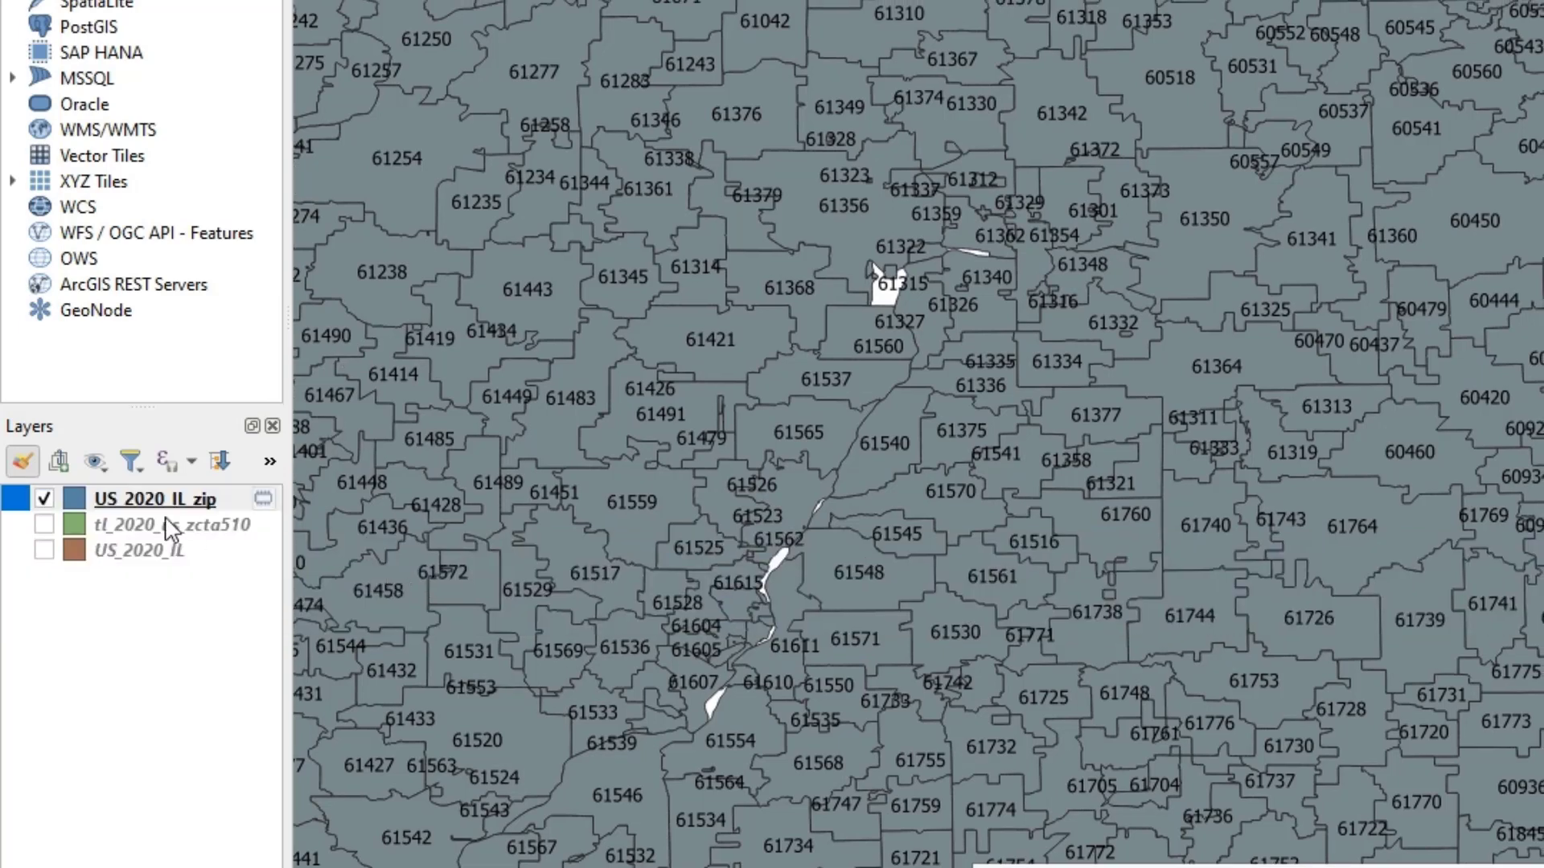
Step: Bring up the available actions for the US_2020_IL_zip layer
{"action": "right_click", "coordinate": [169, 503]}
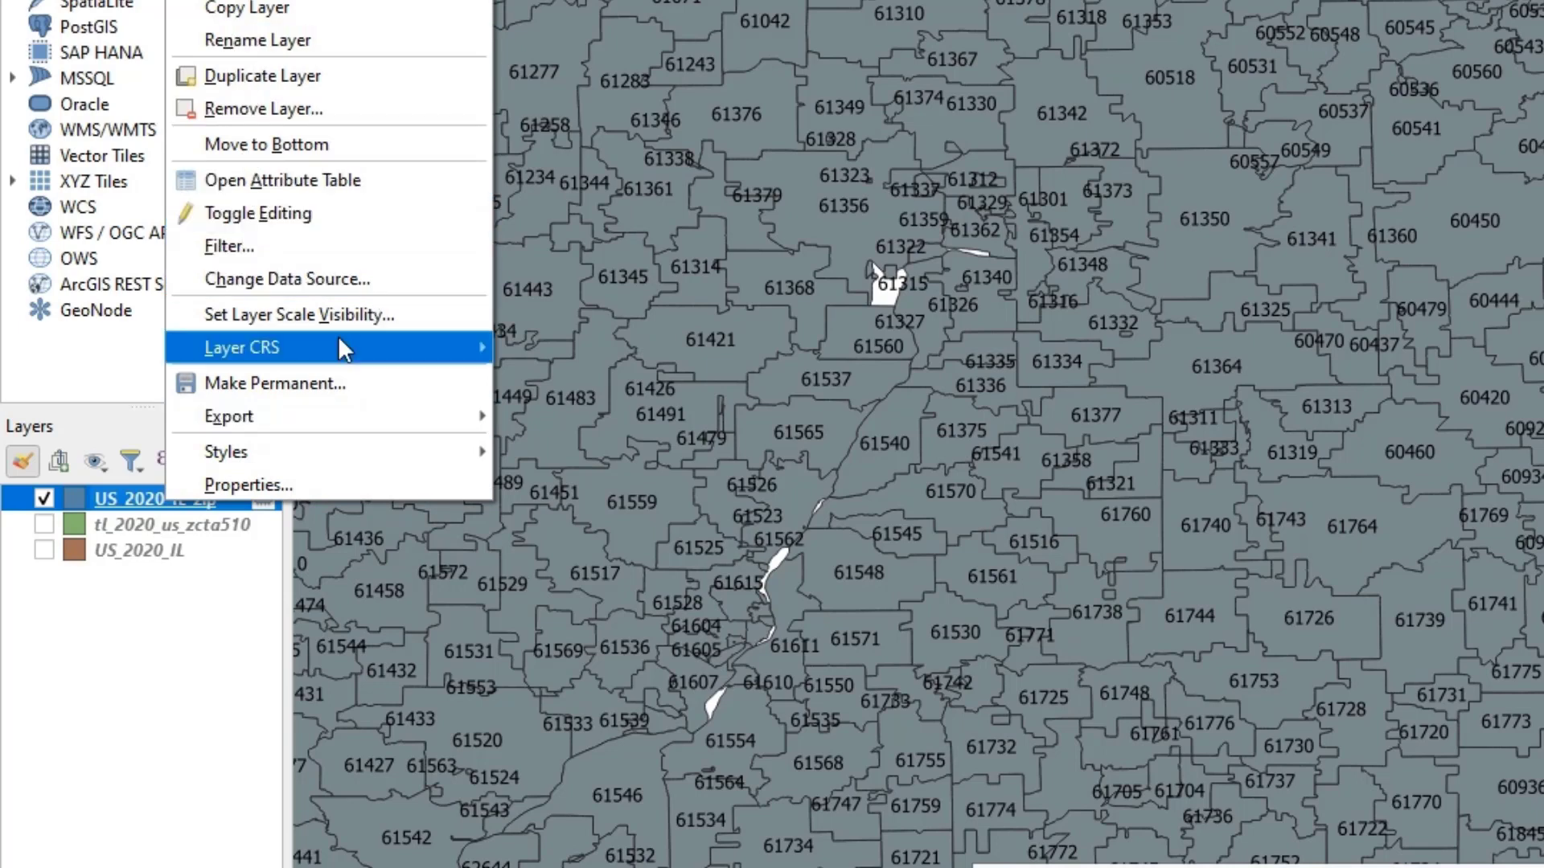
Step: Start exporting the features of the US_2020_IL_zip layer and exclude the DIVISION, STATENS, STUSPS and GEOID fields
{"action": "mouse_move", "coordinate": [246, 430]}
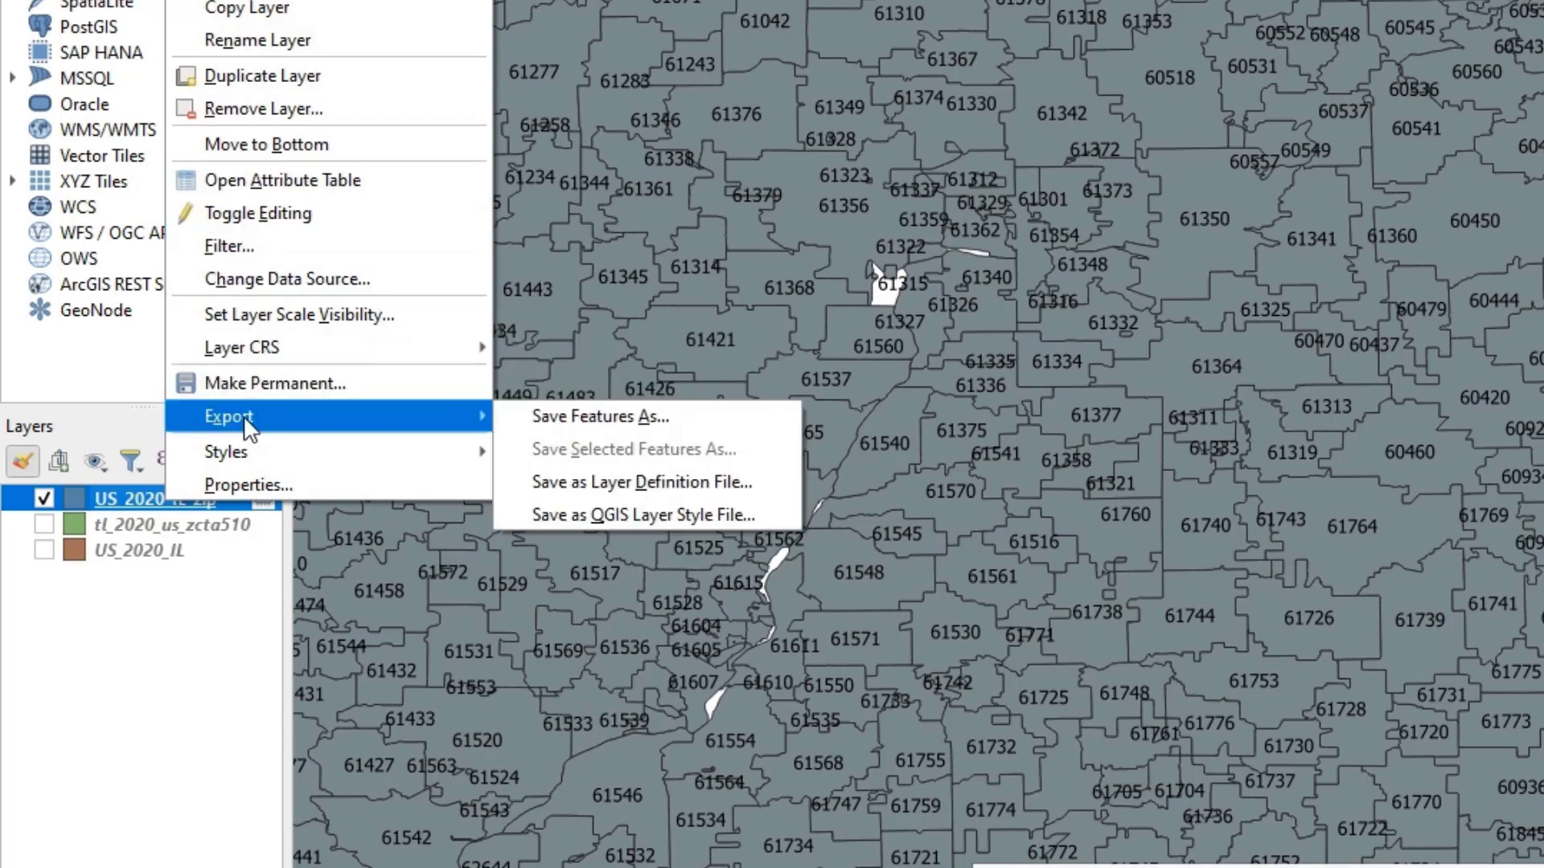
{"action": "left_click", "coordinate": [634, 415]}
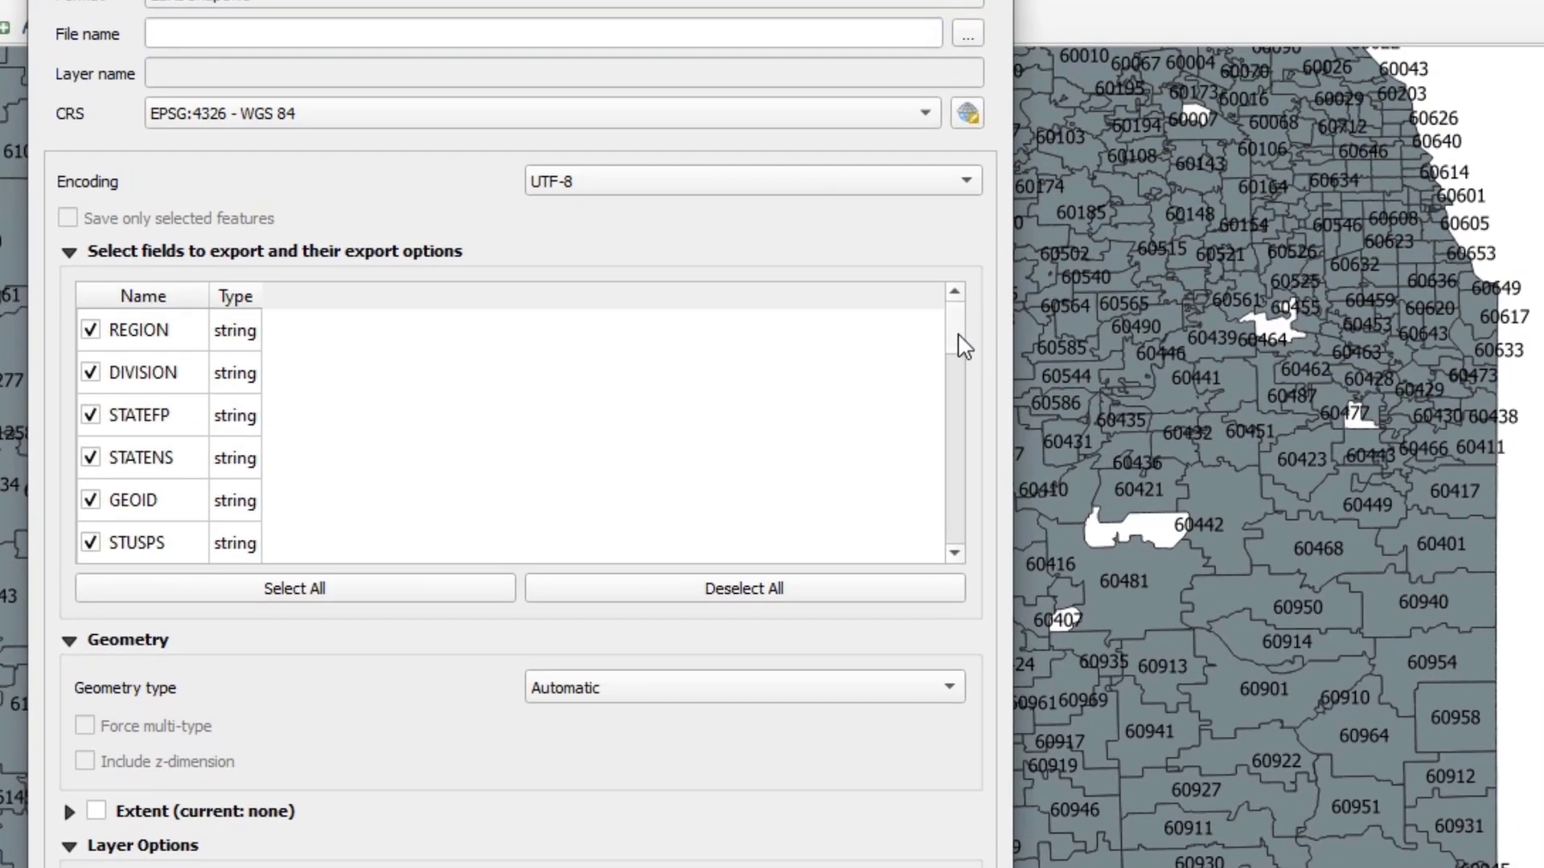
{"action": "left_click_drag", "start_coordinate": [1500, 38], "coordinate": [1491, 197]}
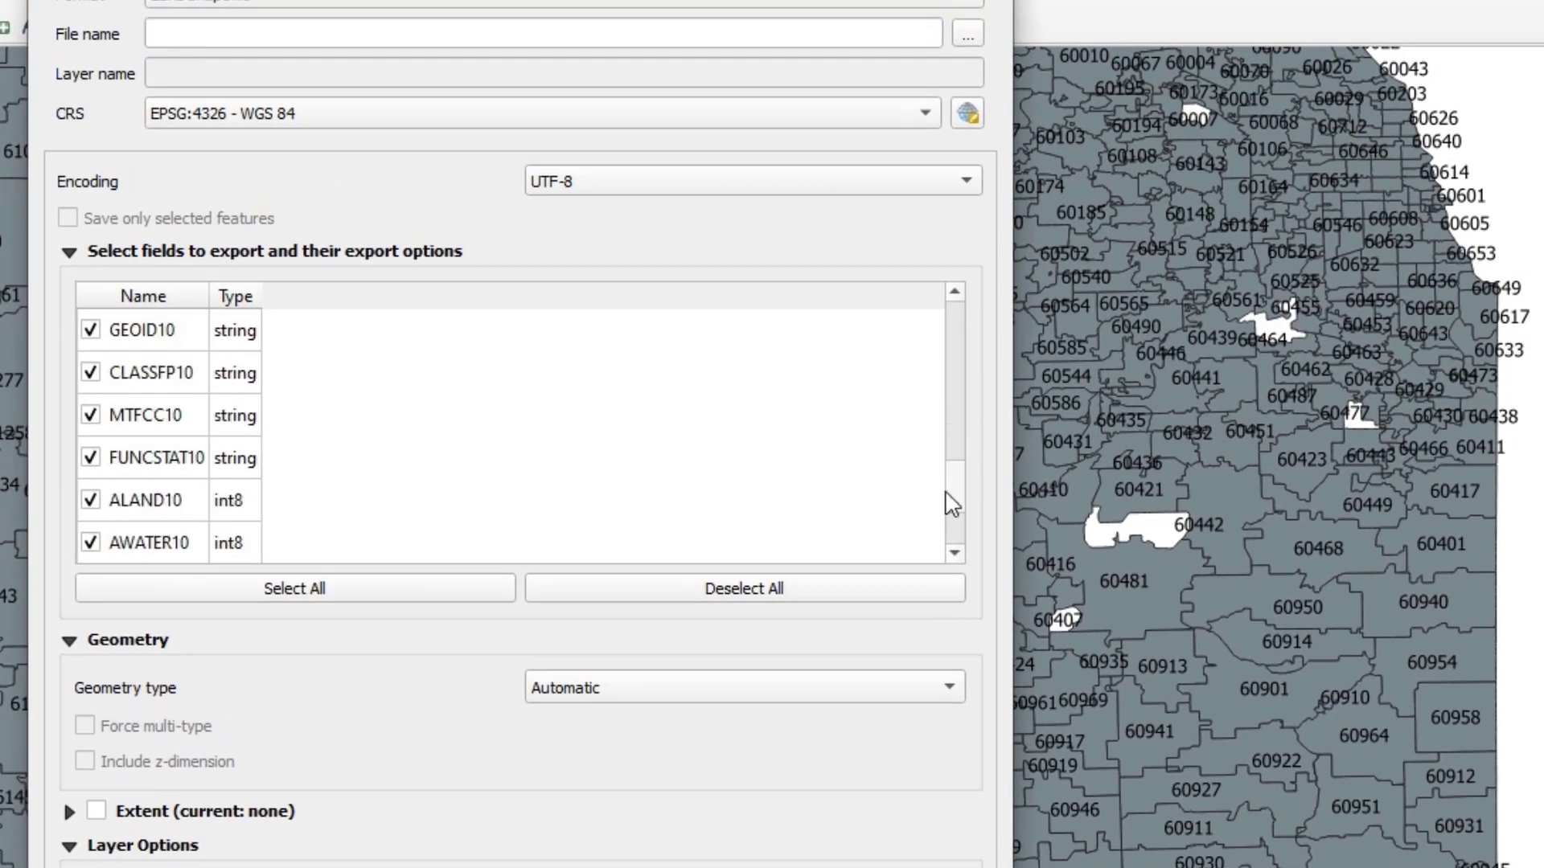
{"action": "left_click_drag", "start_coordinate": [952, 504], "coordinate": [933, 359]}
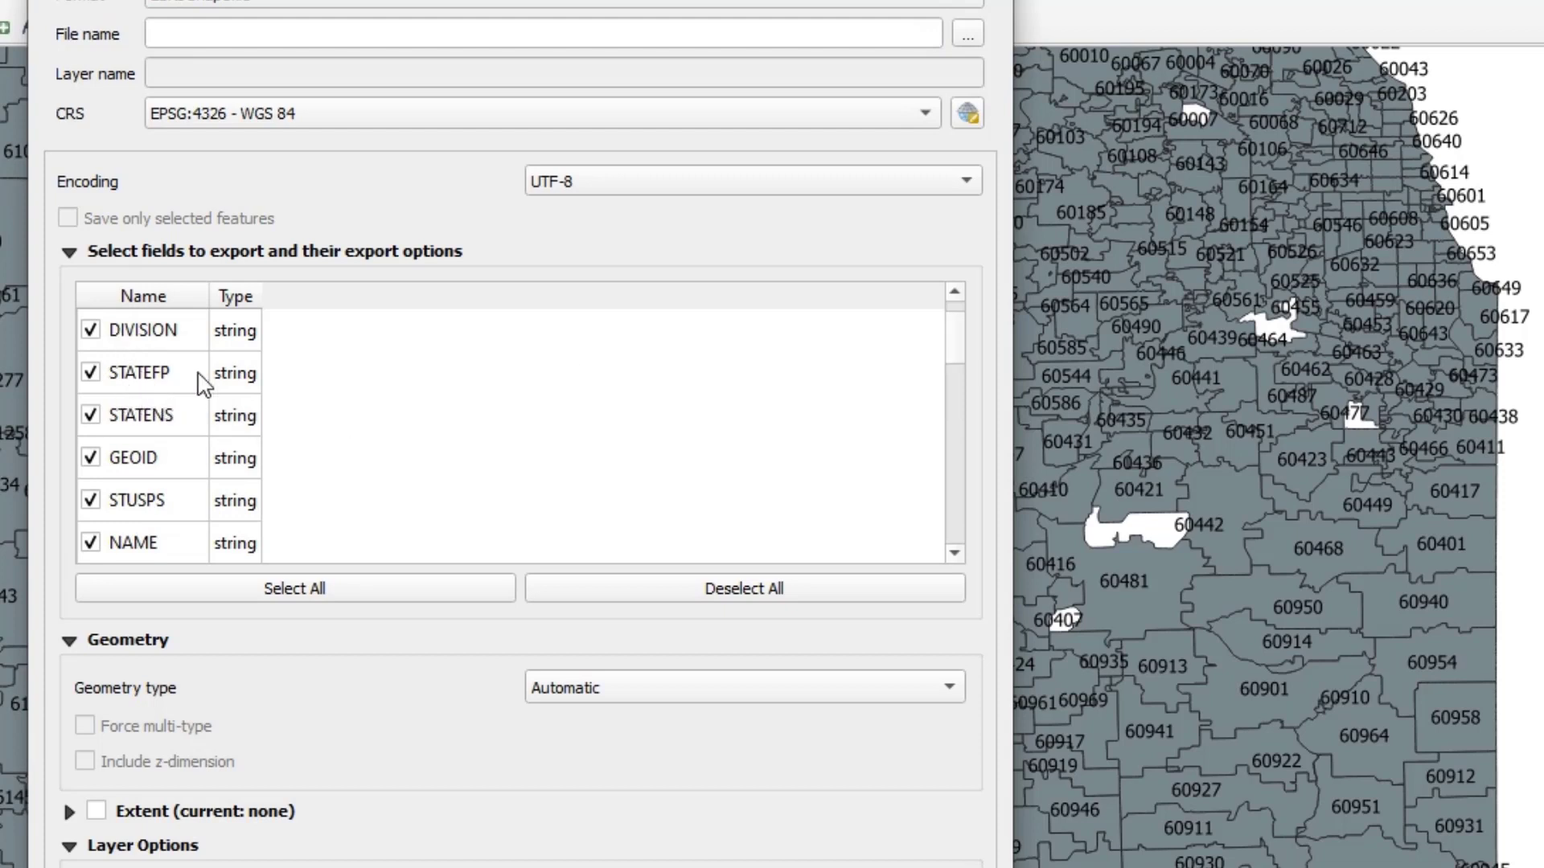
{"action": "left_click", "coordinate": [91, 331]}
{"action": "left_click", "coordinate": [91, 415]}
{"action": "left_click", "coordinate": [103, 472]}
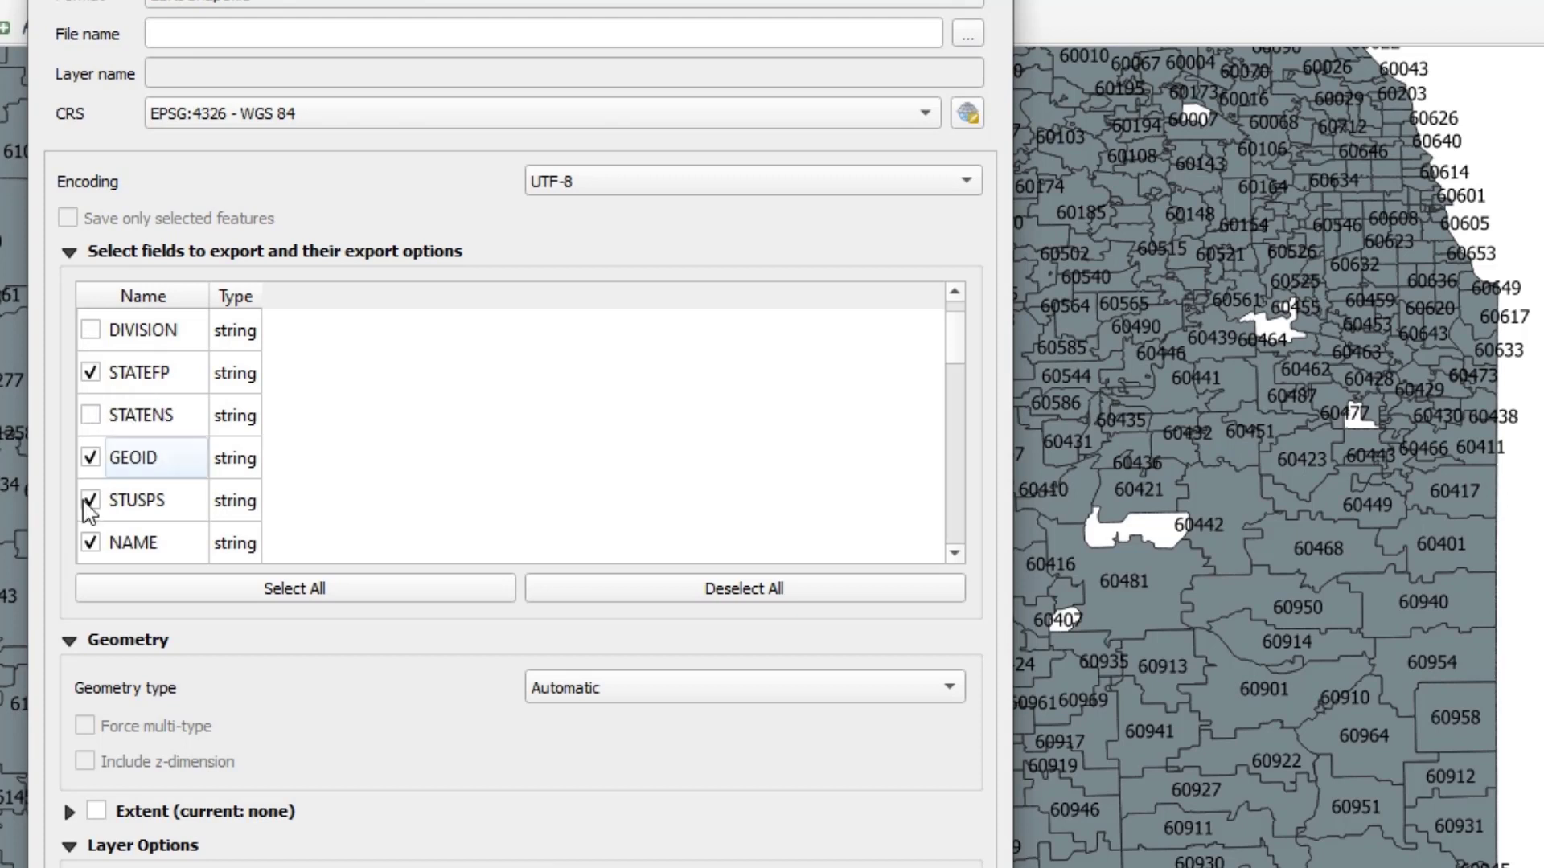
{"action": "left_click", "coordinate": [91, 500]}
{"action": "left_click", "coordinate": [90, 459]}
Step: Exclude the LSAD, FUNCSTAT, INTPTLAT and INTPTLON fields from the export as well
{"action": "scroll", "coordinate": [948, 355], "scroll_direction": "down", "scroll_amount": 2}
{"action": "left_click", "coordinate": [91, 415]}
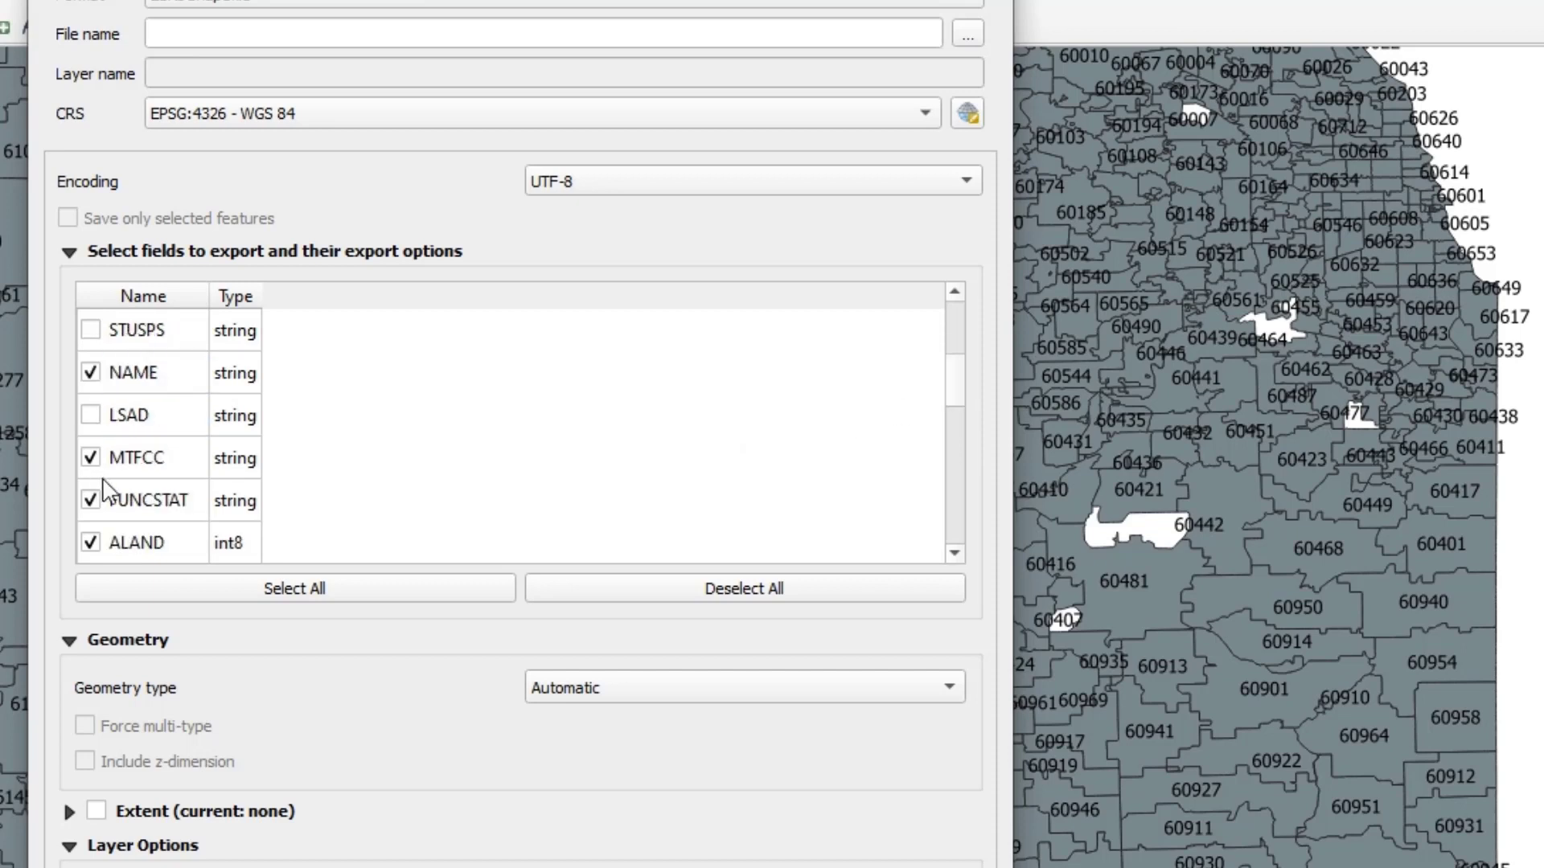
{"action": "left_click", "coordinate": [91, 500]}
{"action": "left_click_drag", "start_coordinate": [952, 379], "coordinate": [952, 456]}
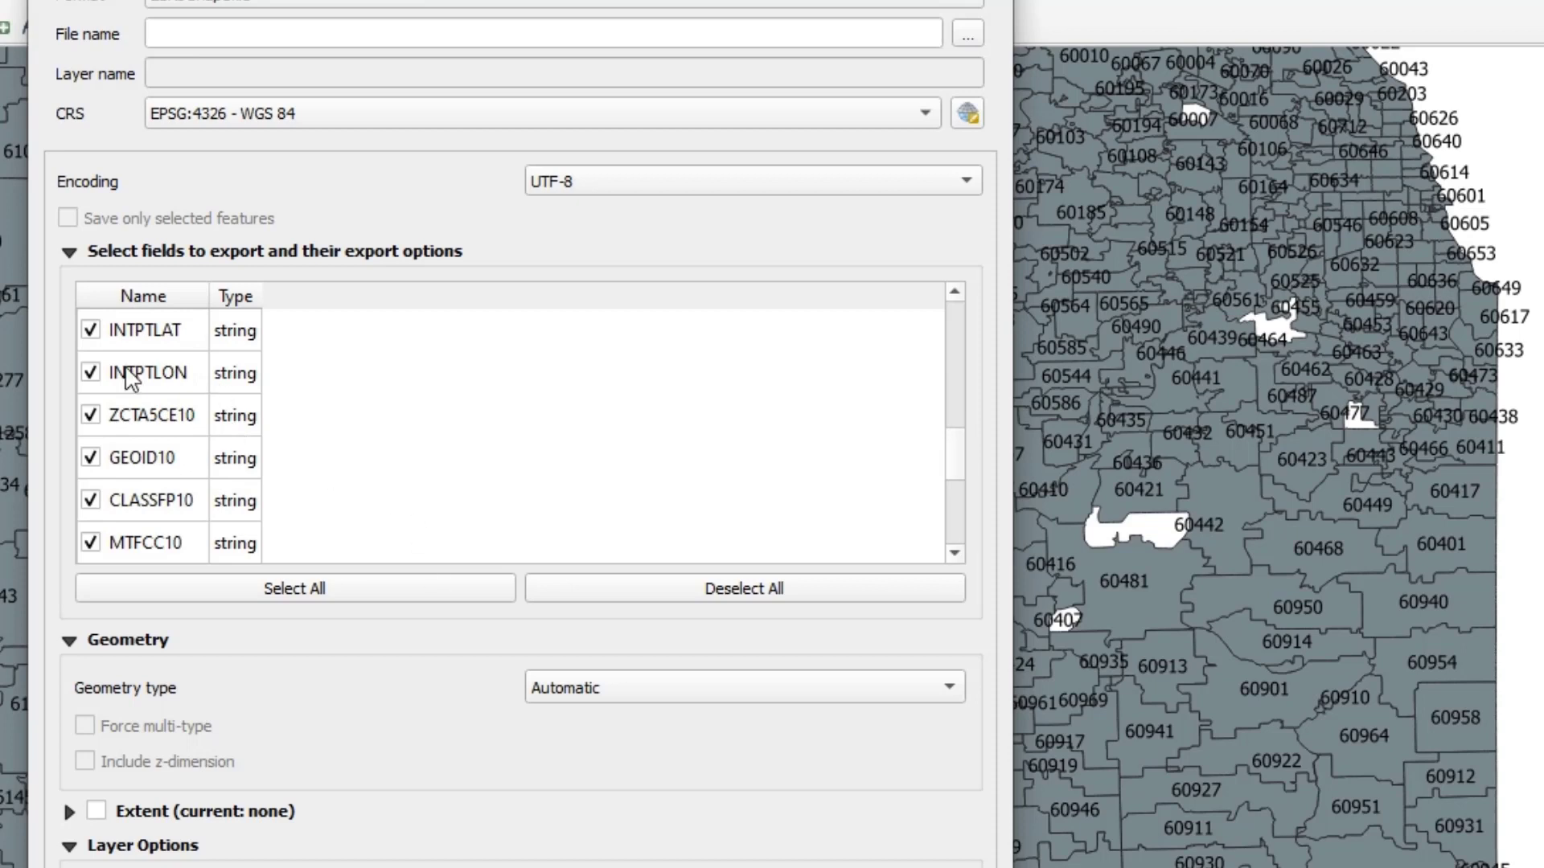
{"action": "left_click", "coordinate": [91, 373]}
{"action": "left_click", "coordinate": [91, 331]}
{"action": "scroll", "coordinate": [377, 513], "scroll_direction": "down", "scroll_amount": 2}
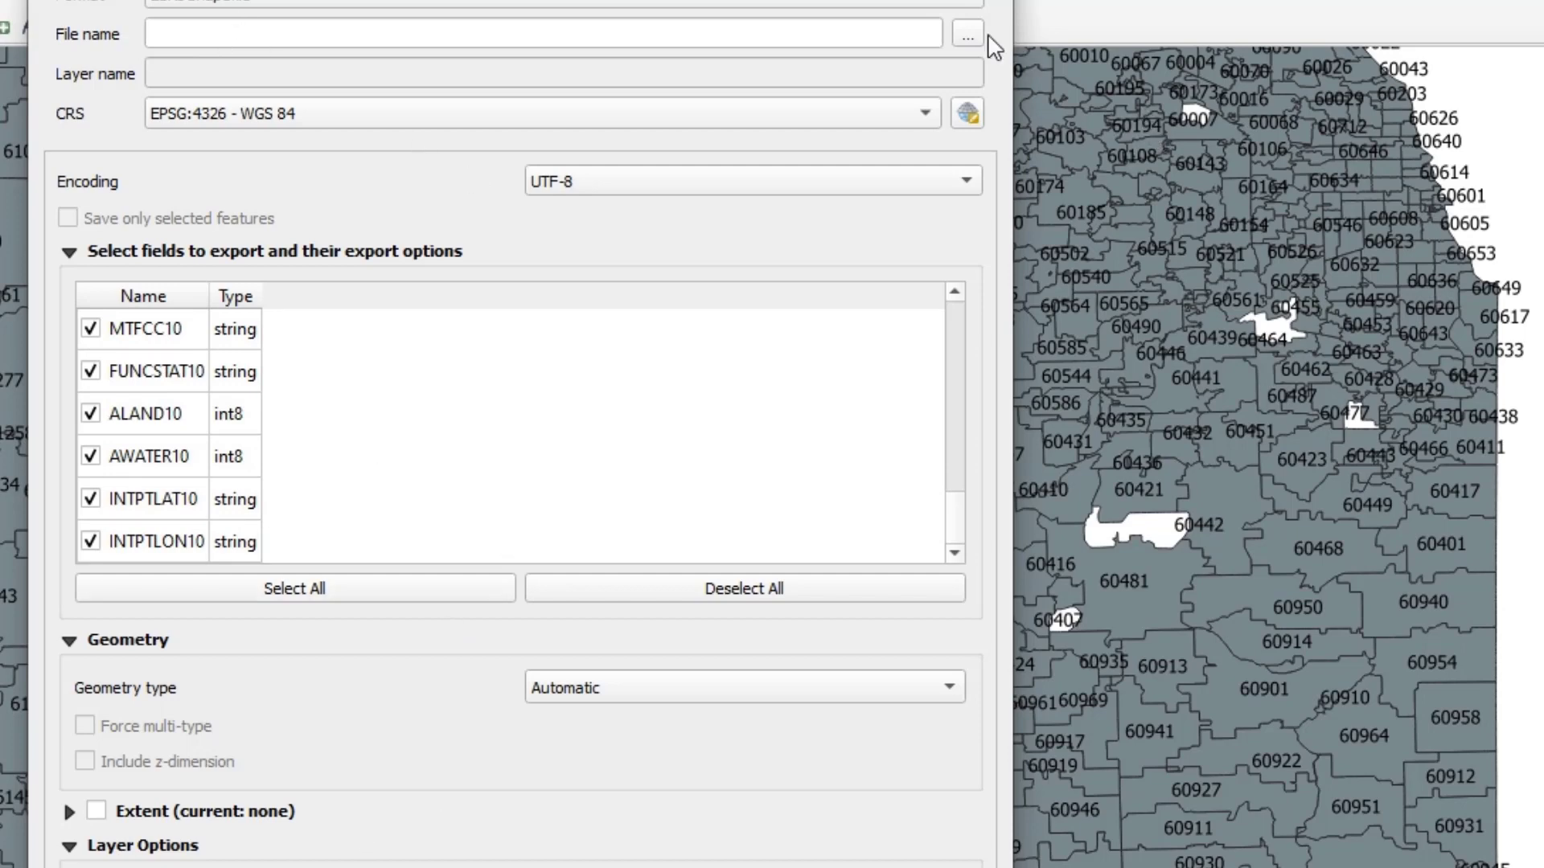
Step: Set the export's output file to a shapefile named US_2020_IL_ZIP in C:\temp\plots
{"action": "left_click", "coordinate": [967, 33]}
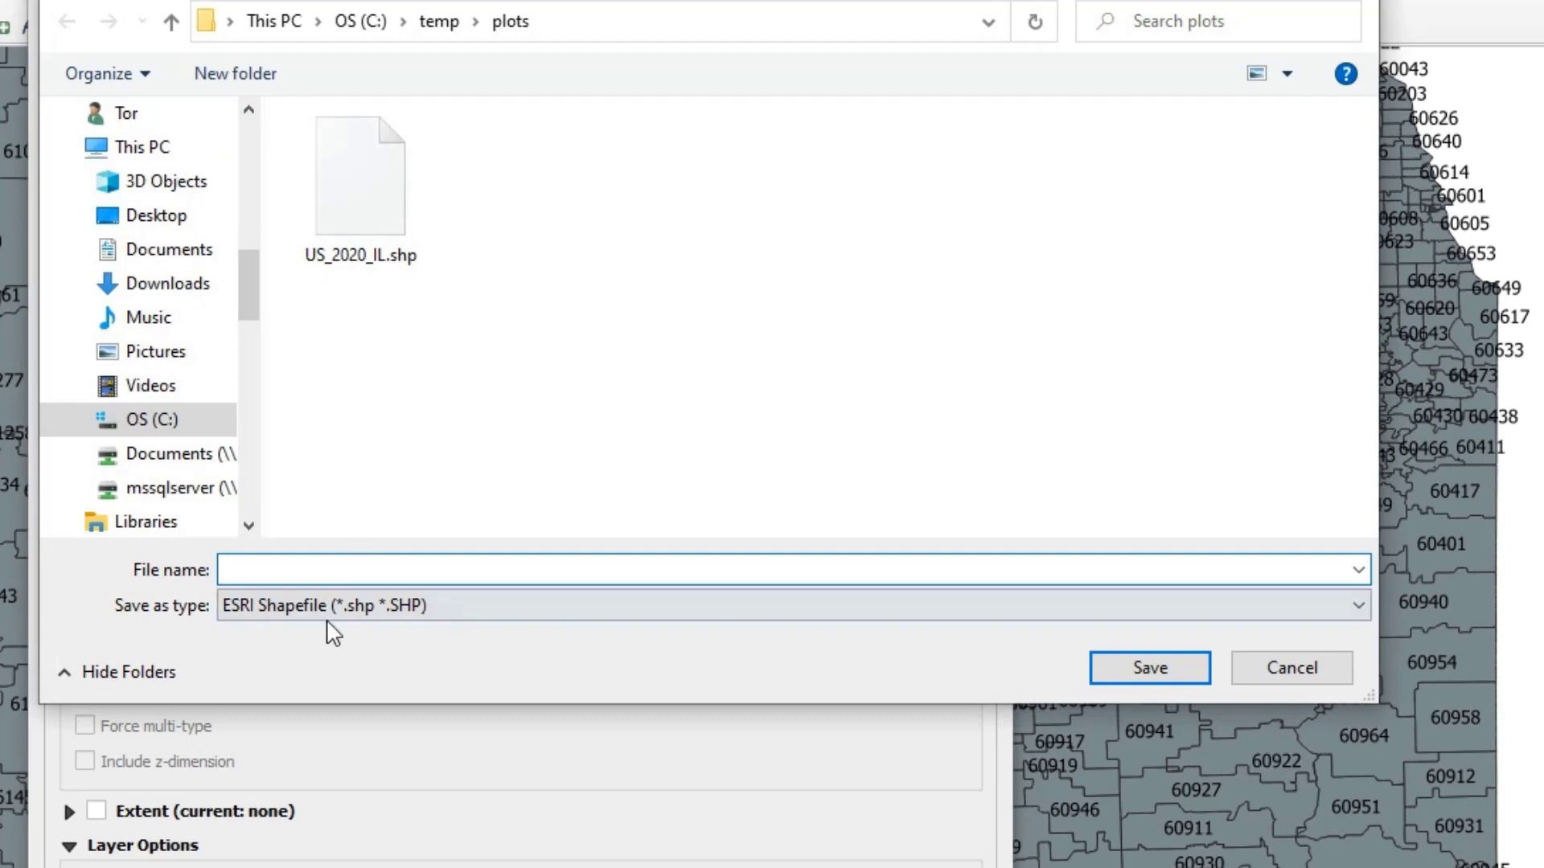
{"action": "type", "text": "US_2020"}
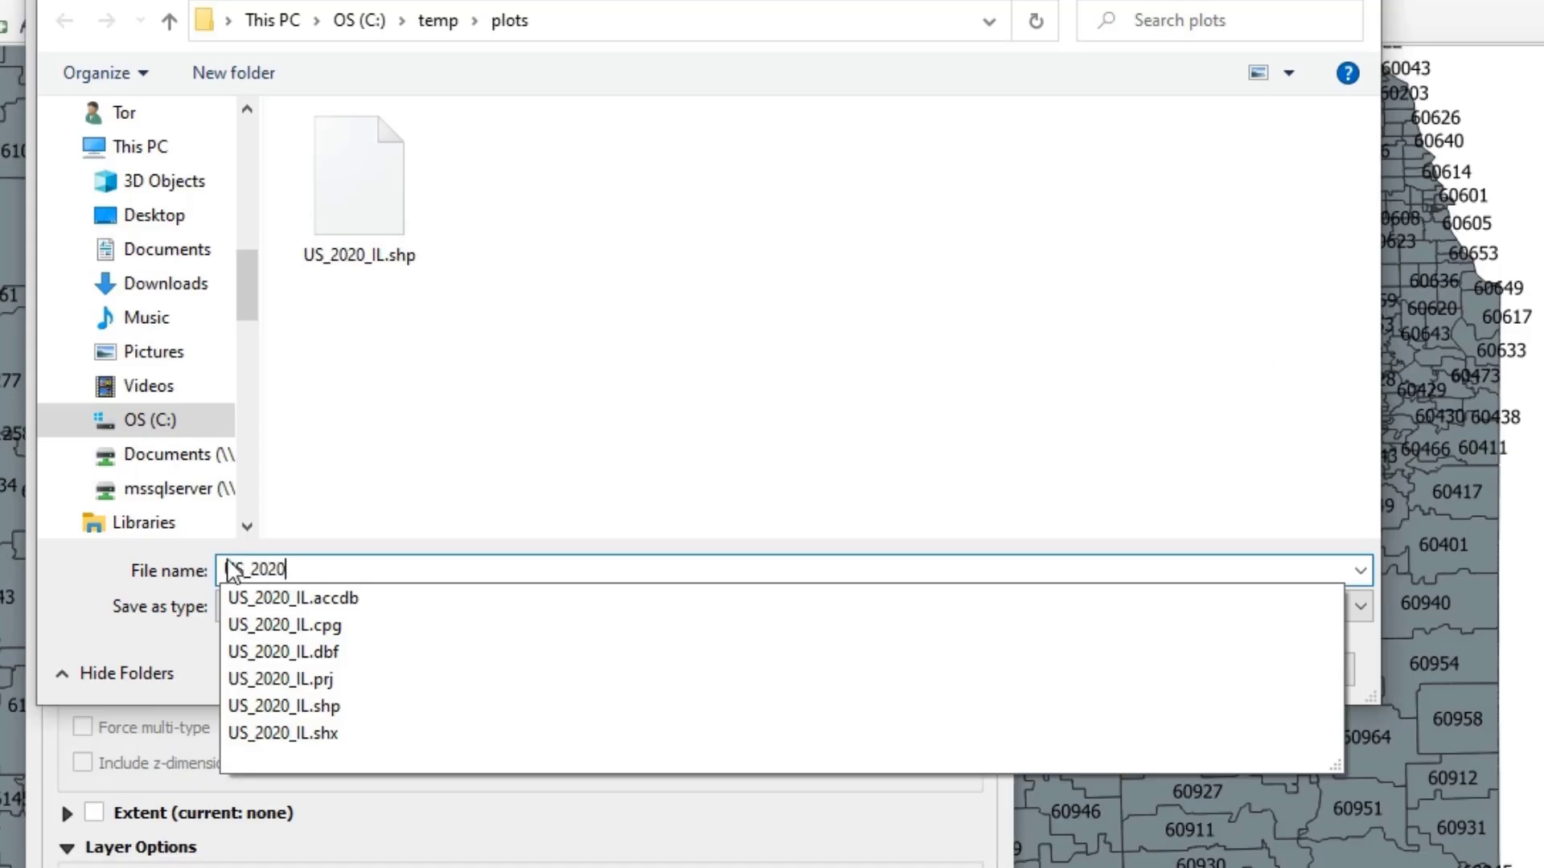
{"action": "type", "text": "_IL_"}
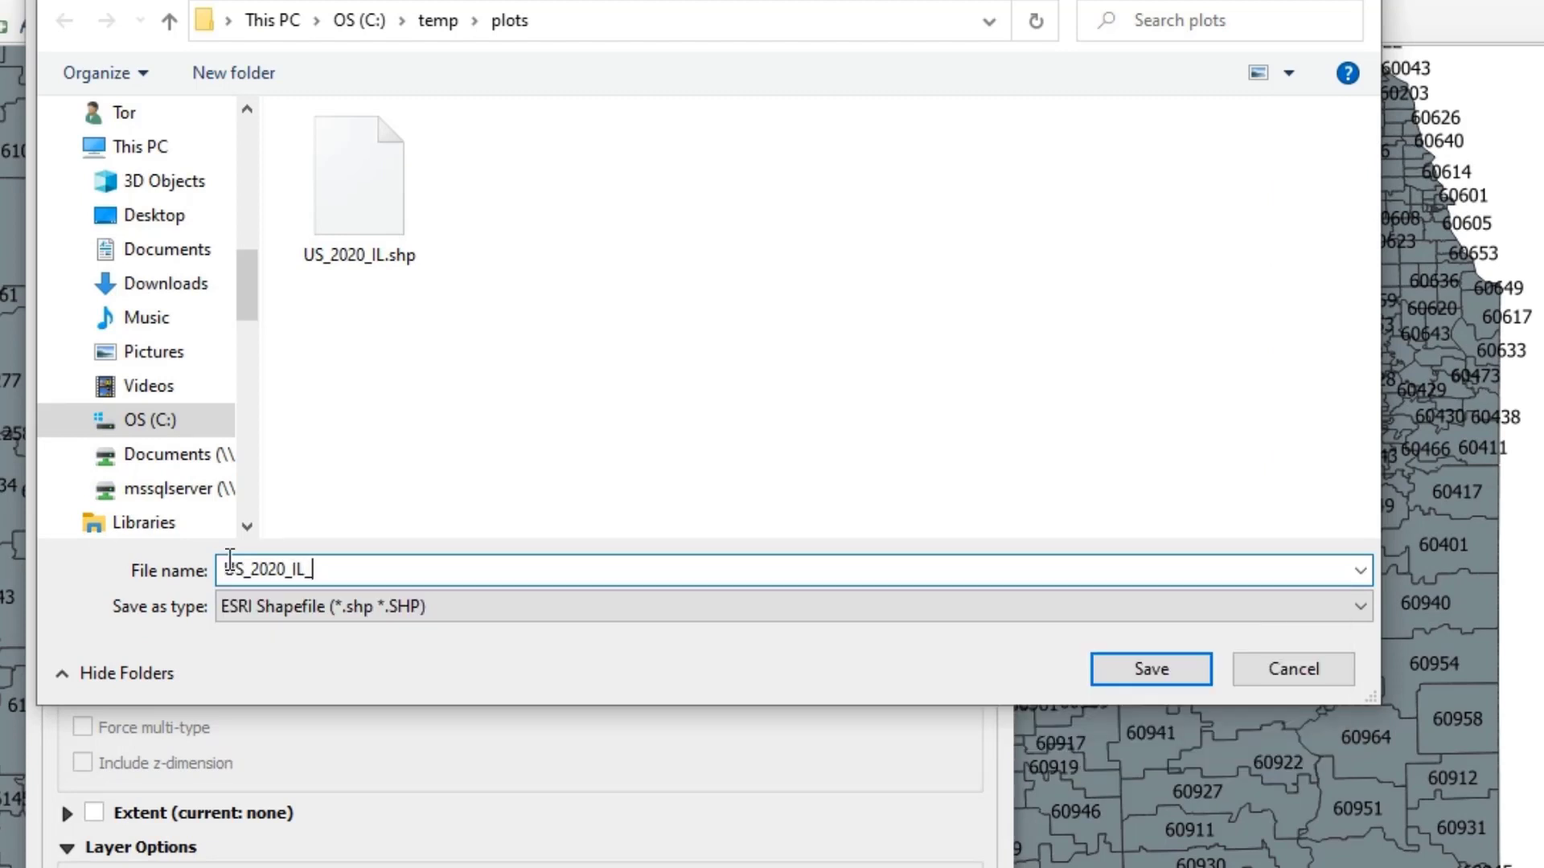
{"action": "type", "text": "ZIP"}
{"action": "left_click", "coordinate": [1118, 666]}
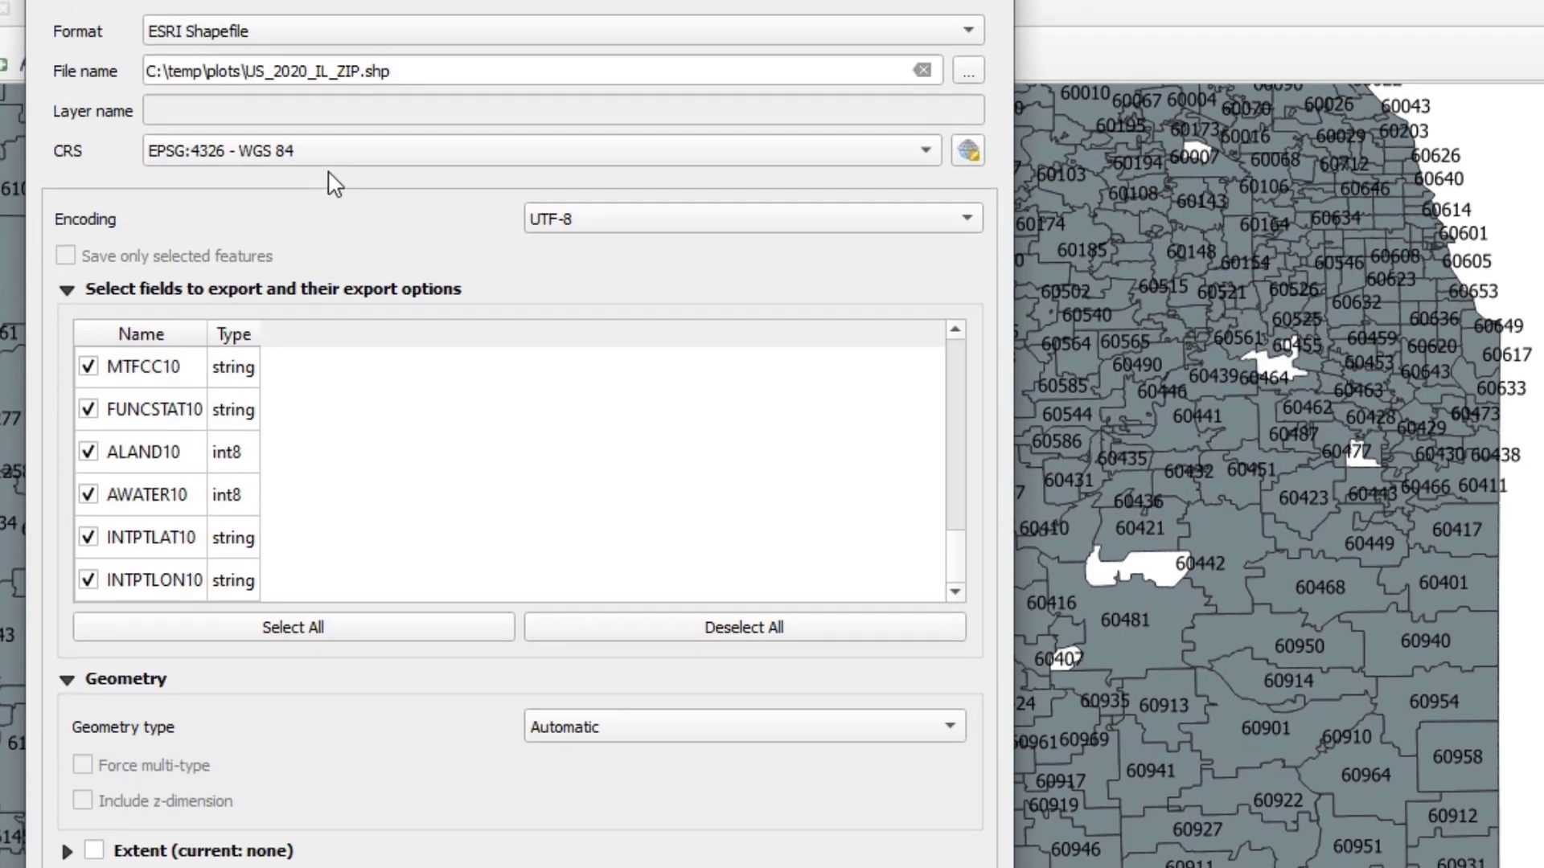
Step: Export the layer with the EPSG:4326 - WGS 84 CRS and open the folder containing the exported shapefile
{"action": "left_click", "coordinate": [337, 158]}
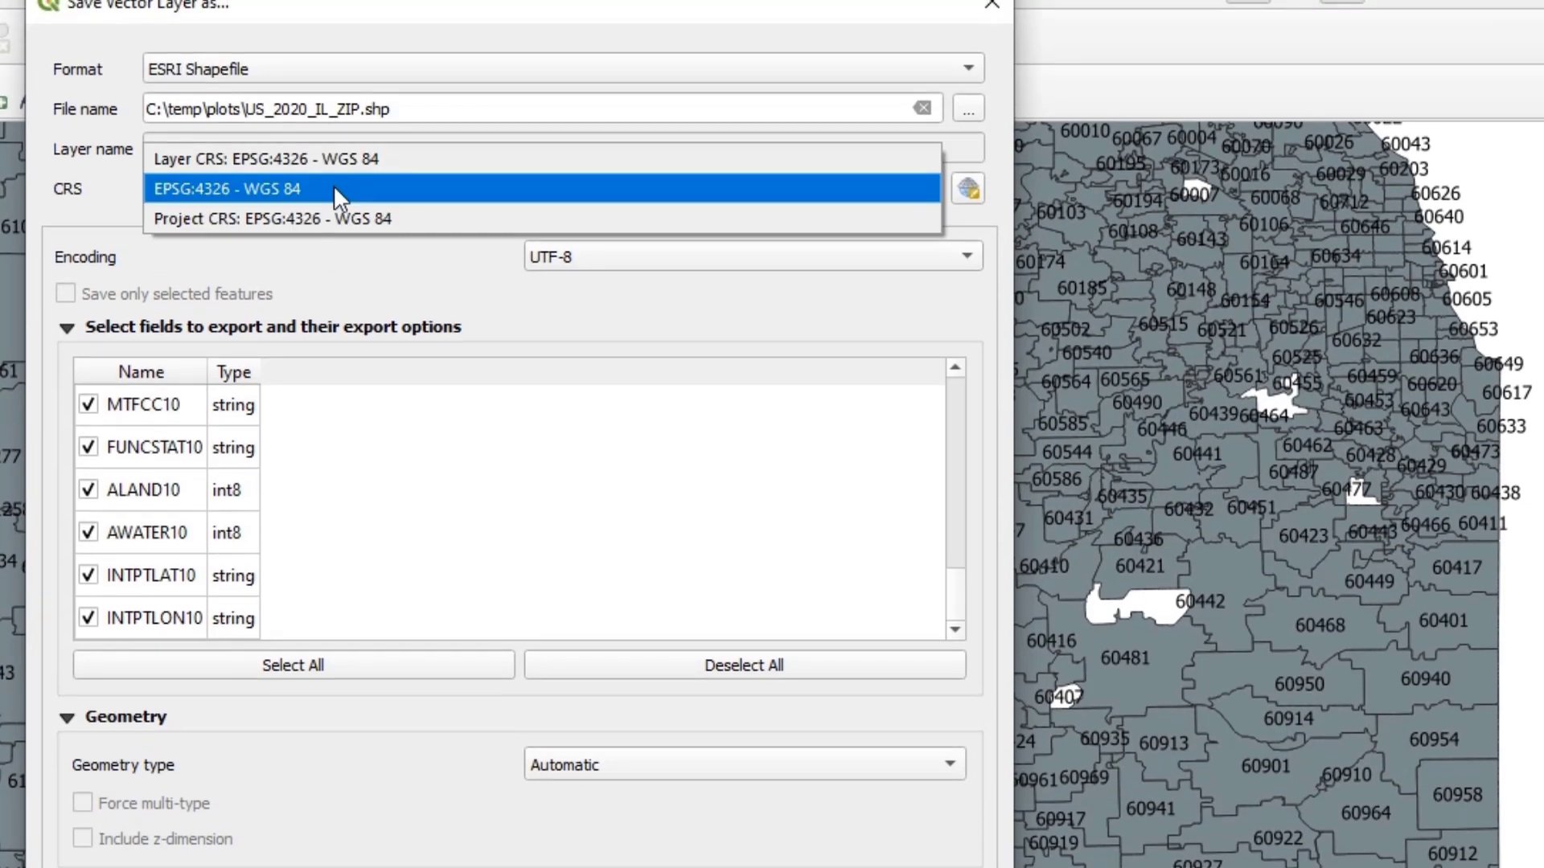
{"action": "left_click", "coordinate": [268, 190]}
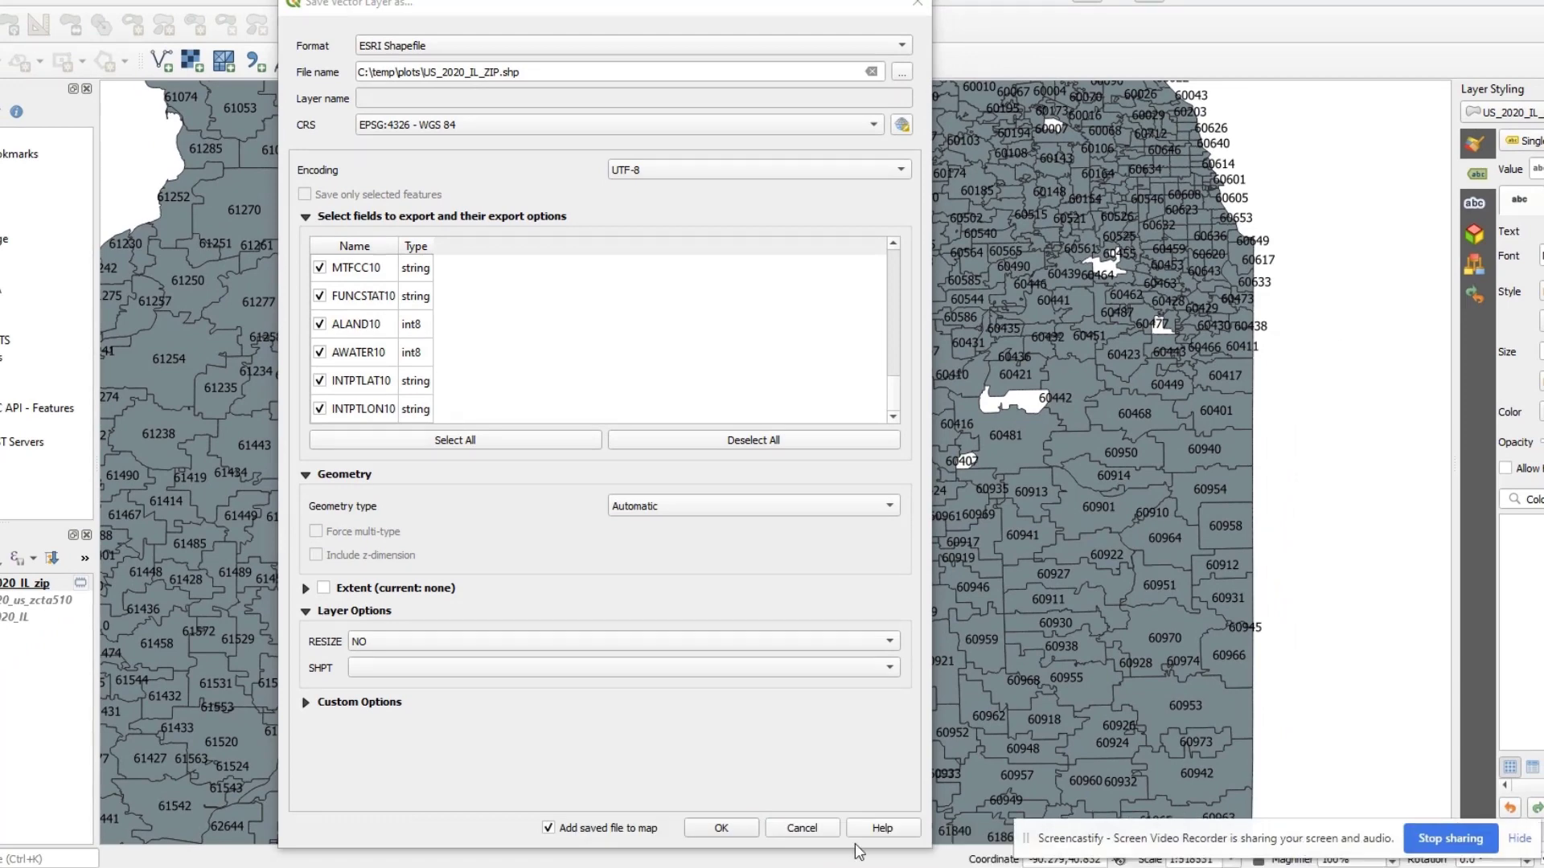
{"action": "left_click", "coordinate": [721, 828]}
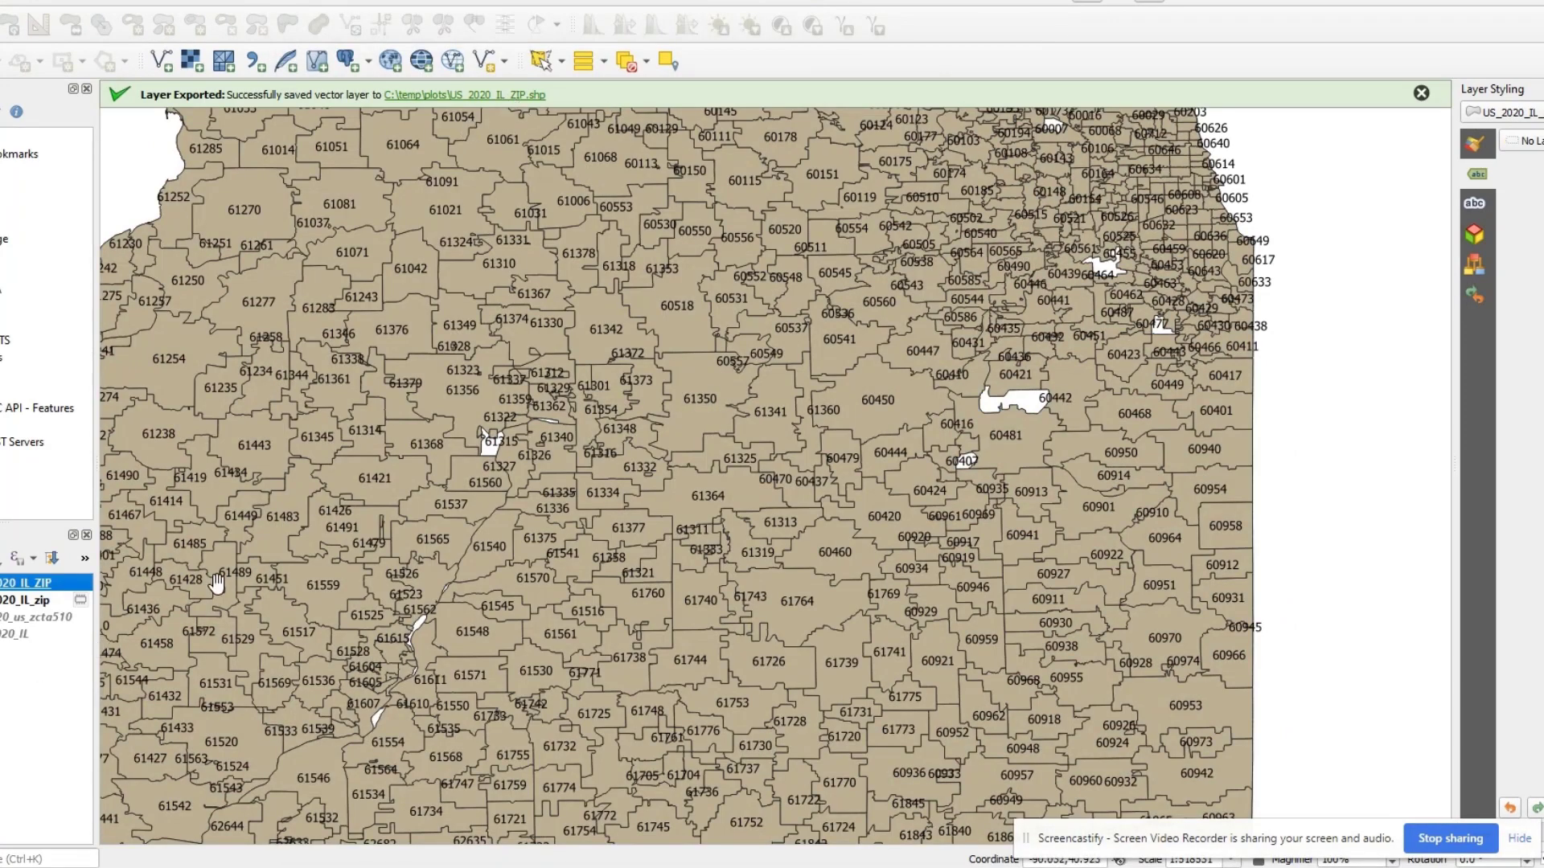
{"action": "left_click", "coordinate": [471, 95]}
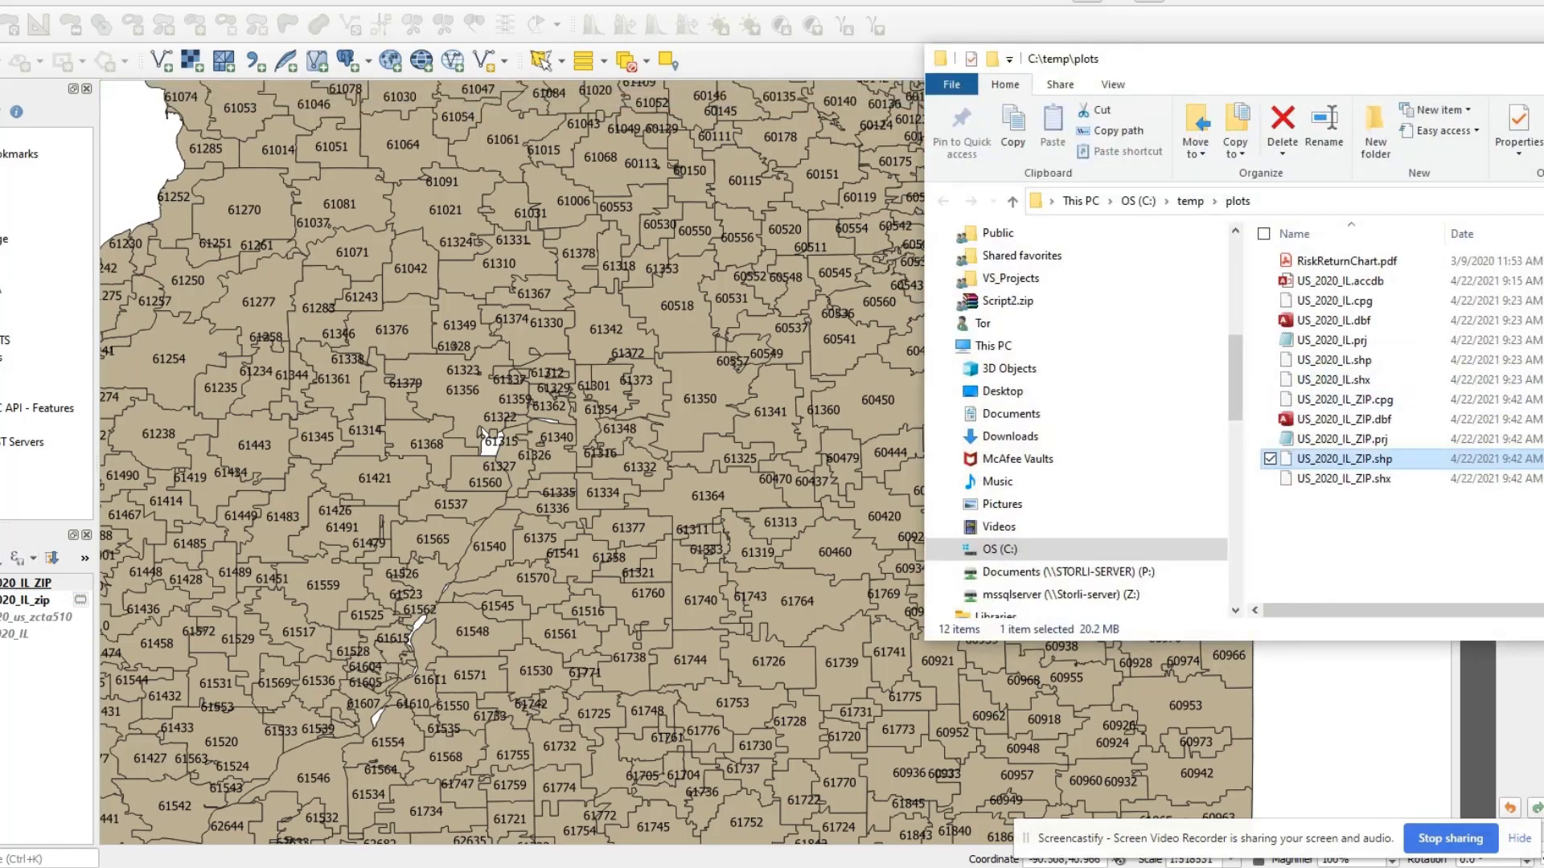
{"action": "key", "text": "alt+Tab"}
Step: Remove all four layers from the QGIS project
{"action": "left_click", "coordinate": [2, 635], "text": "shift"}
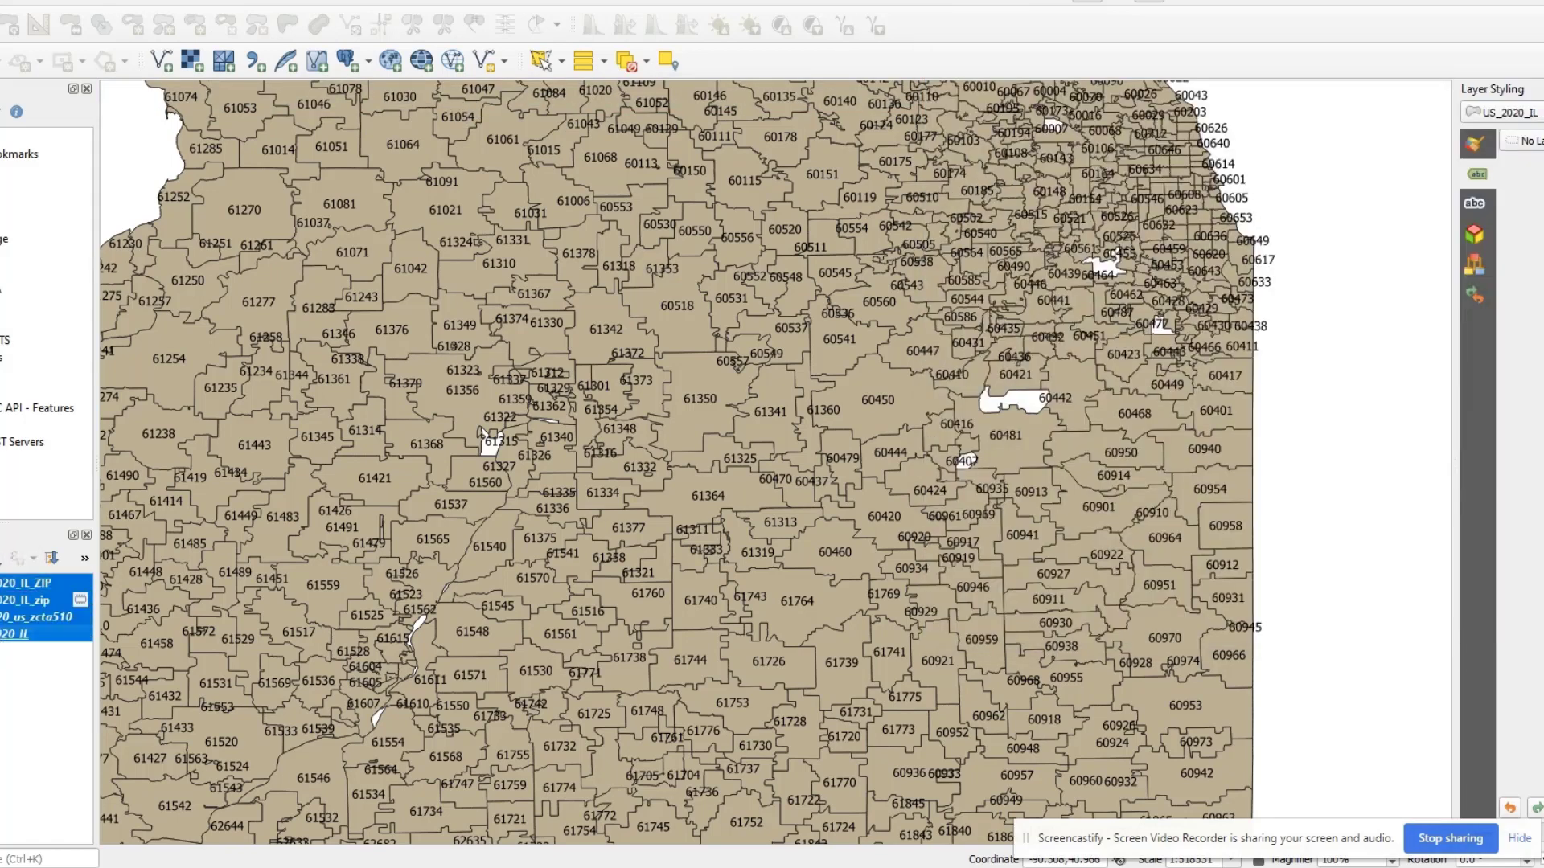
{"action": "right_click", "coordinate": [7, 633]}
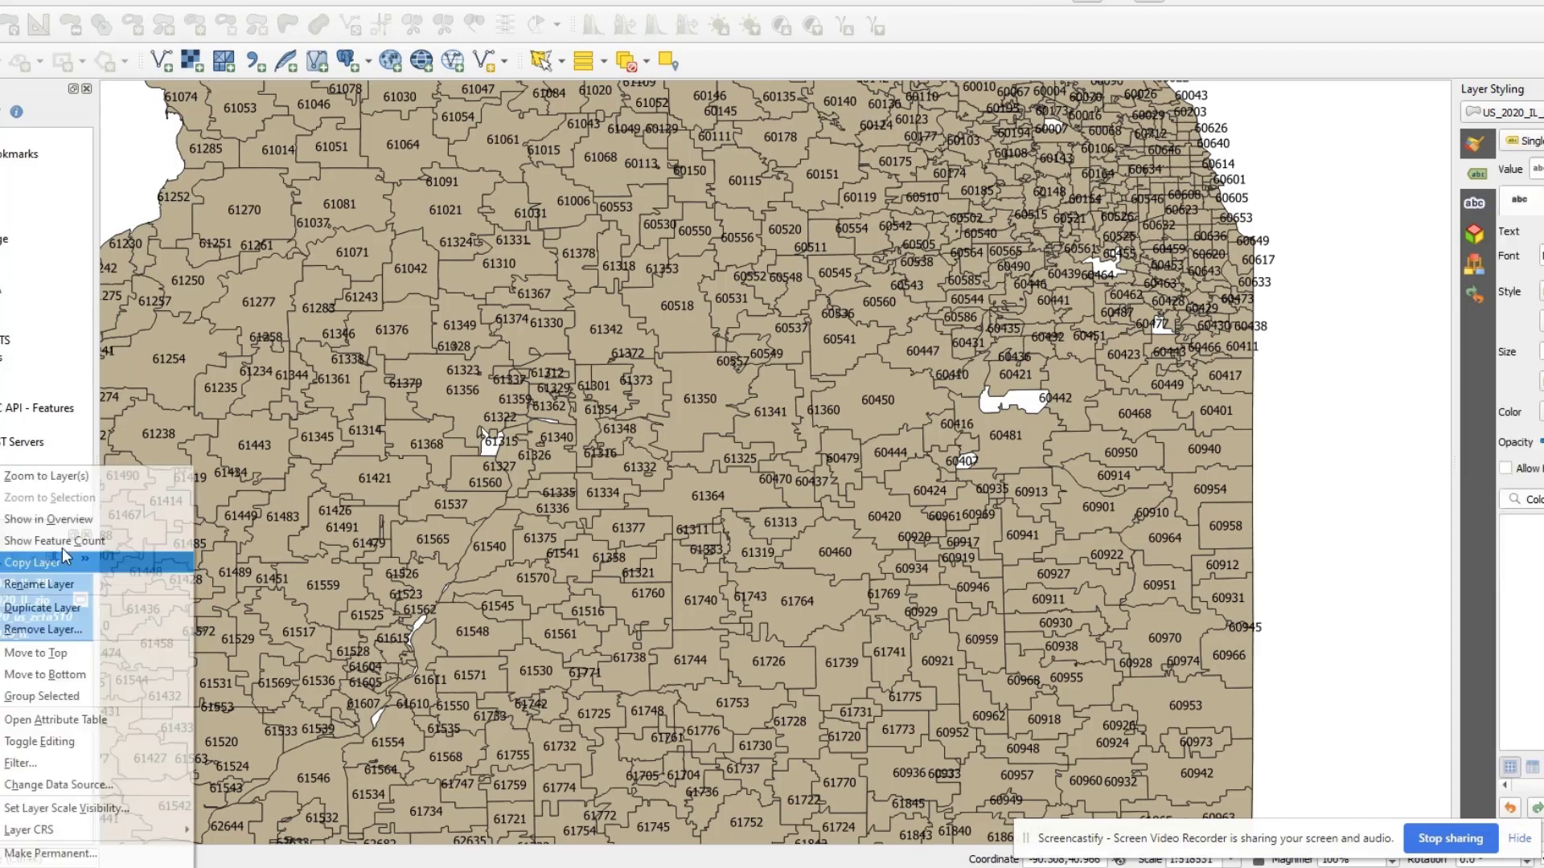
{"action": "left_click", "coordinate": [55, 629]}
{"action": "left_click", "coordinate": [782, 411]}
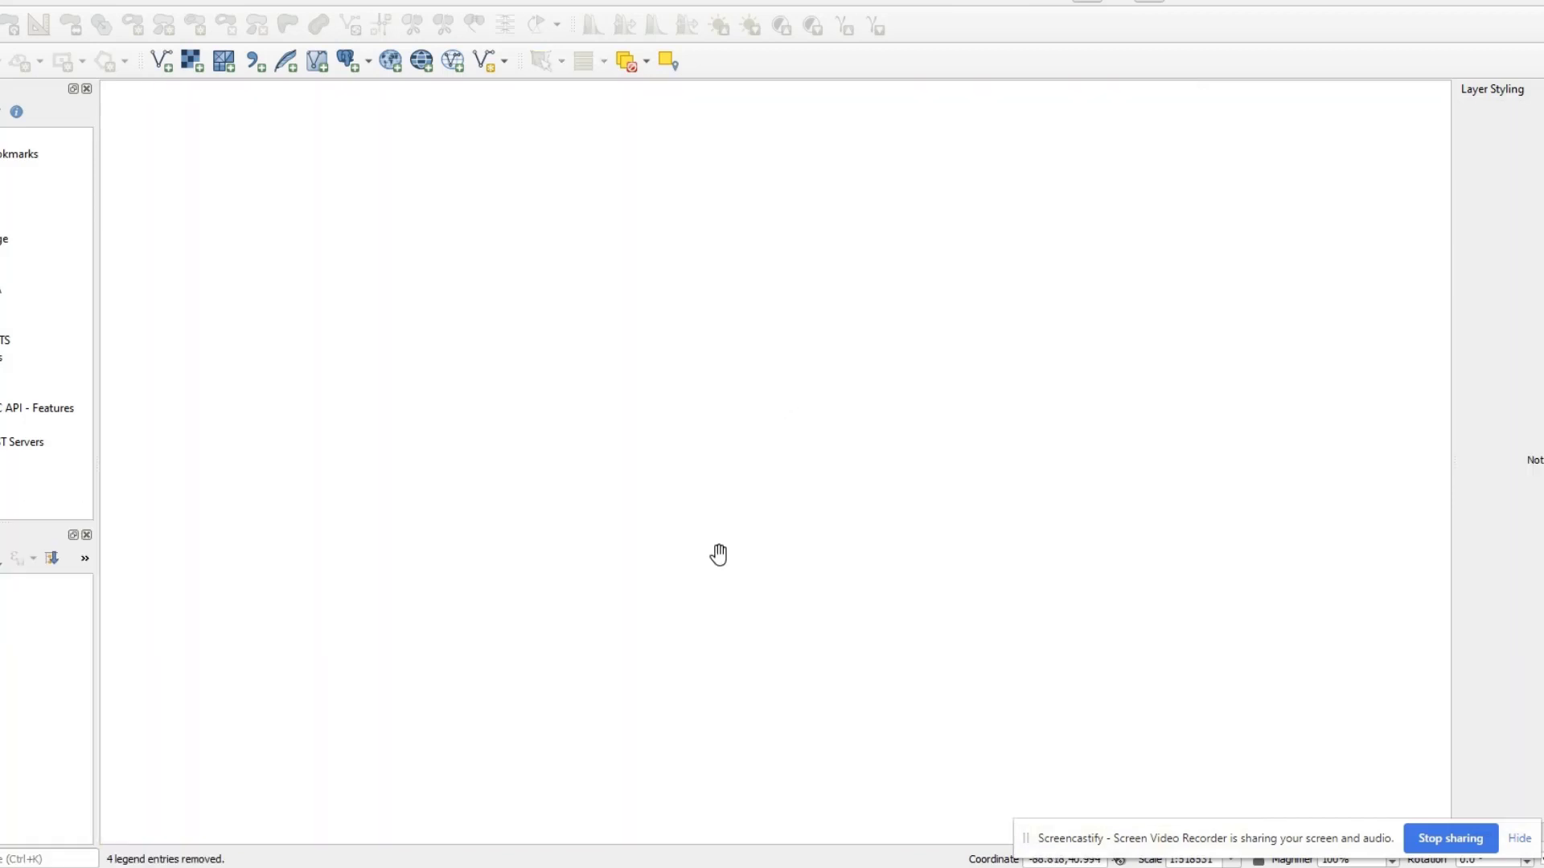
Step: Add US_2020_IL_ZIP.shp from the C:\temp\plots folder to the empty project and inspect the ZIP code boundaries
{"action": "left_click_drag", "start_coordinate": [1543, 59], "coordinate": [1543, 67]}
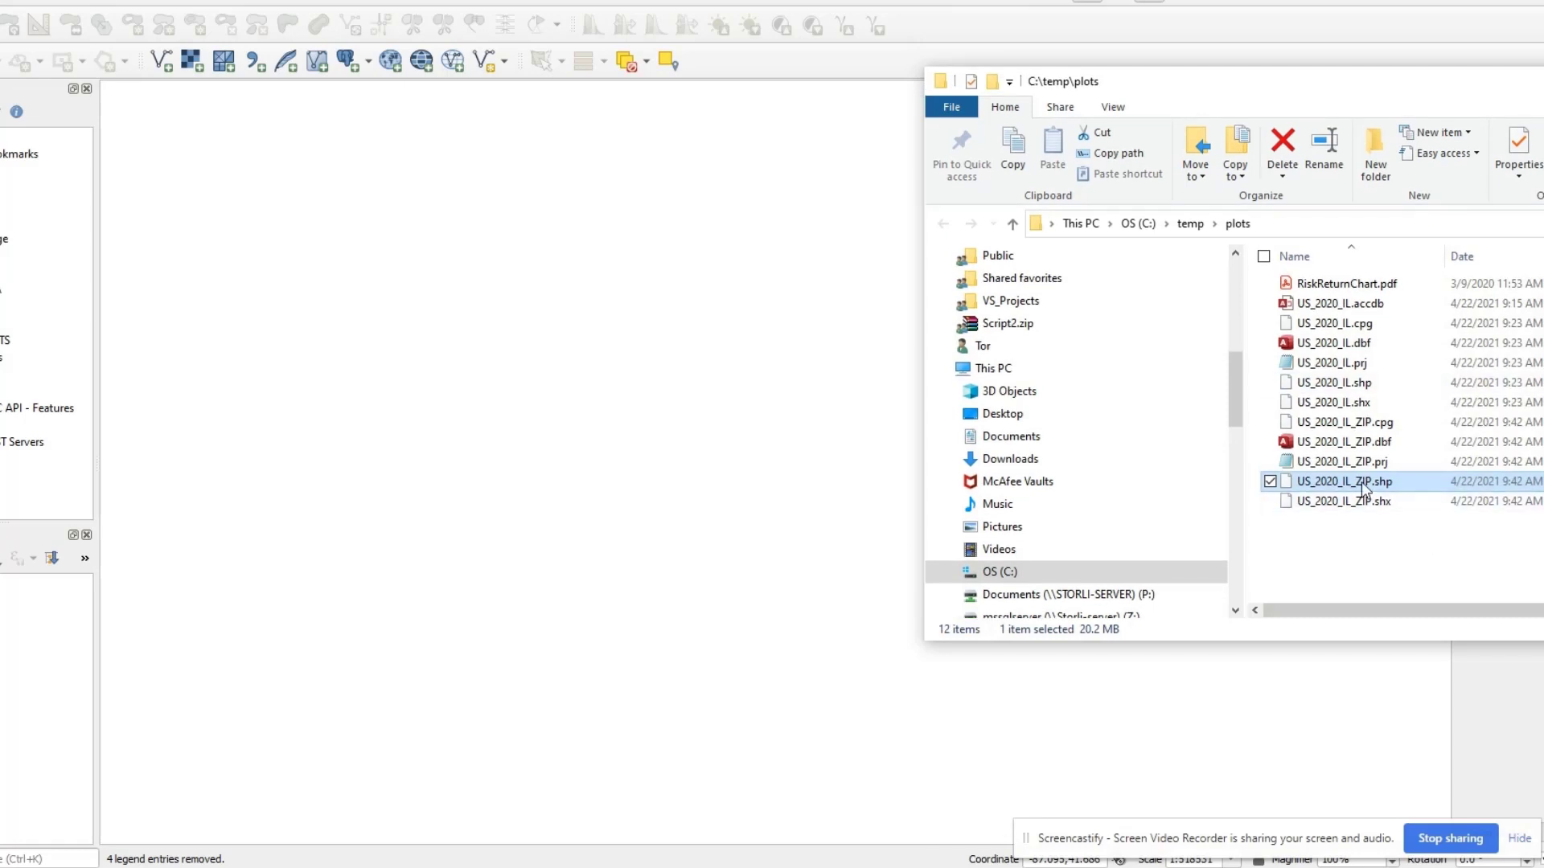
{"action": "left_click_drag", "start_coordinate": [1359, 481], "coordinate": [16, 635]}
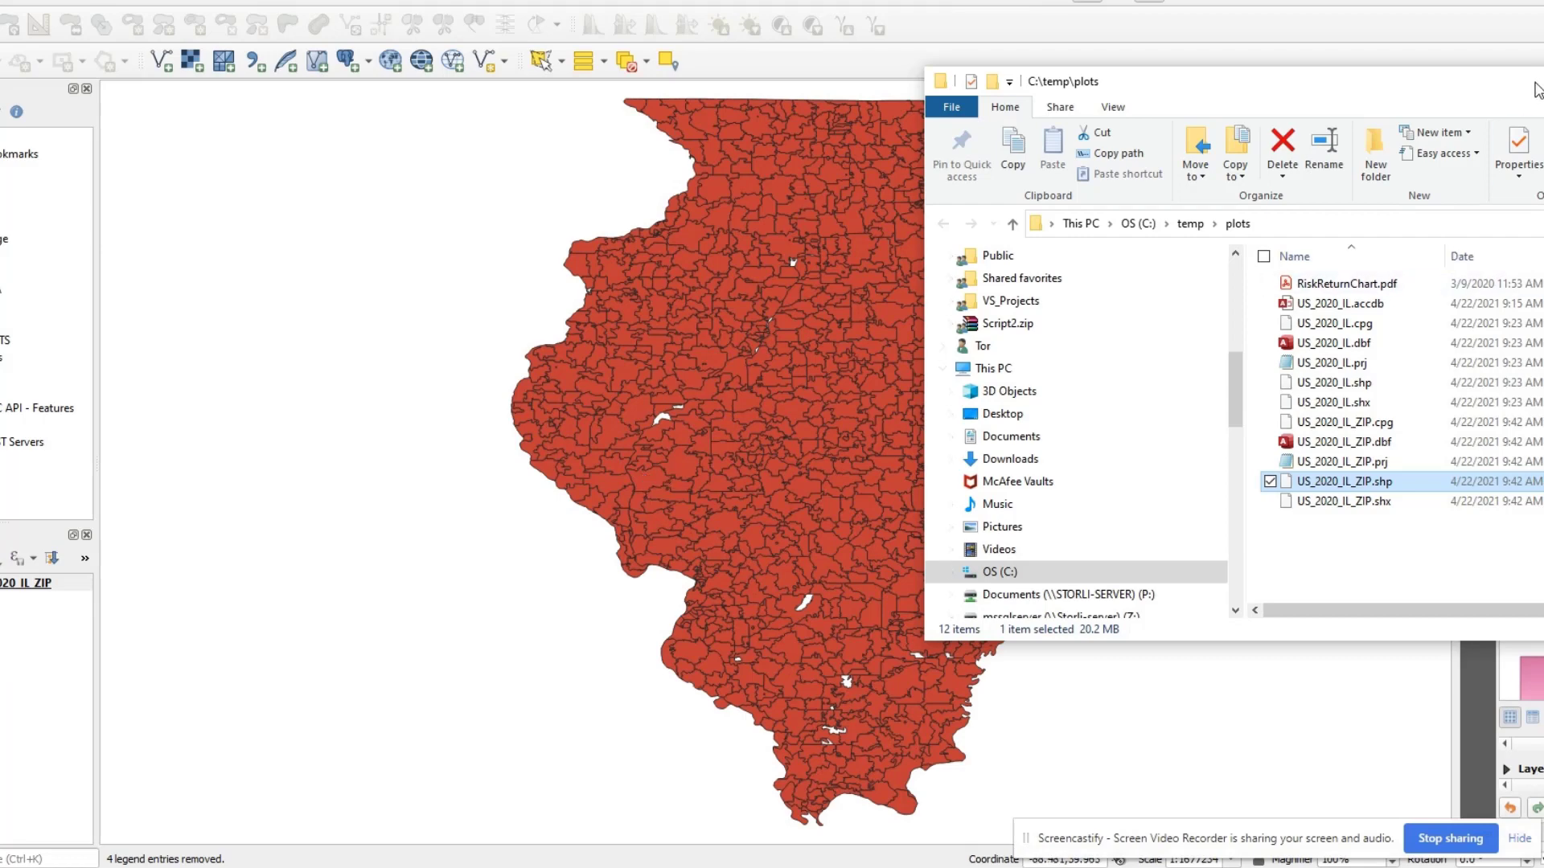
{"action": "left_click_drag", "start_coordinate": [1537, 89], "coordinate": [1542, 152]}
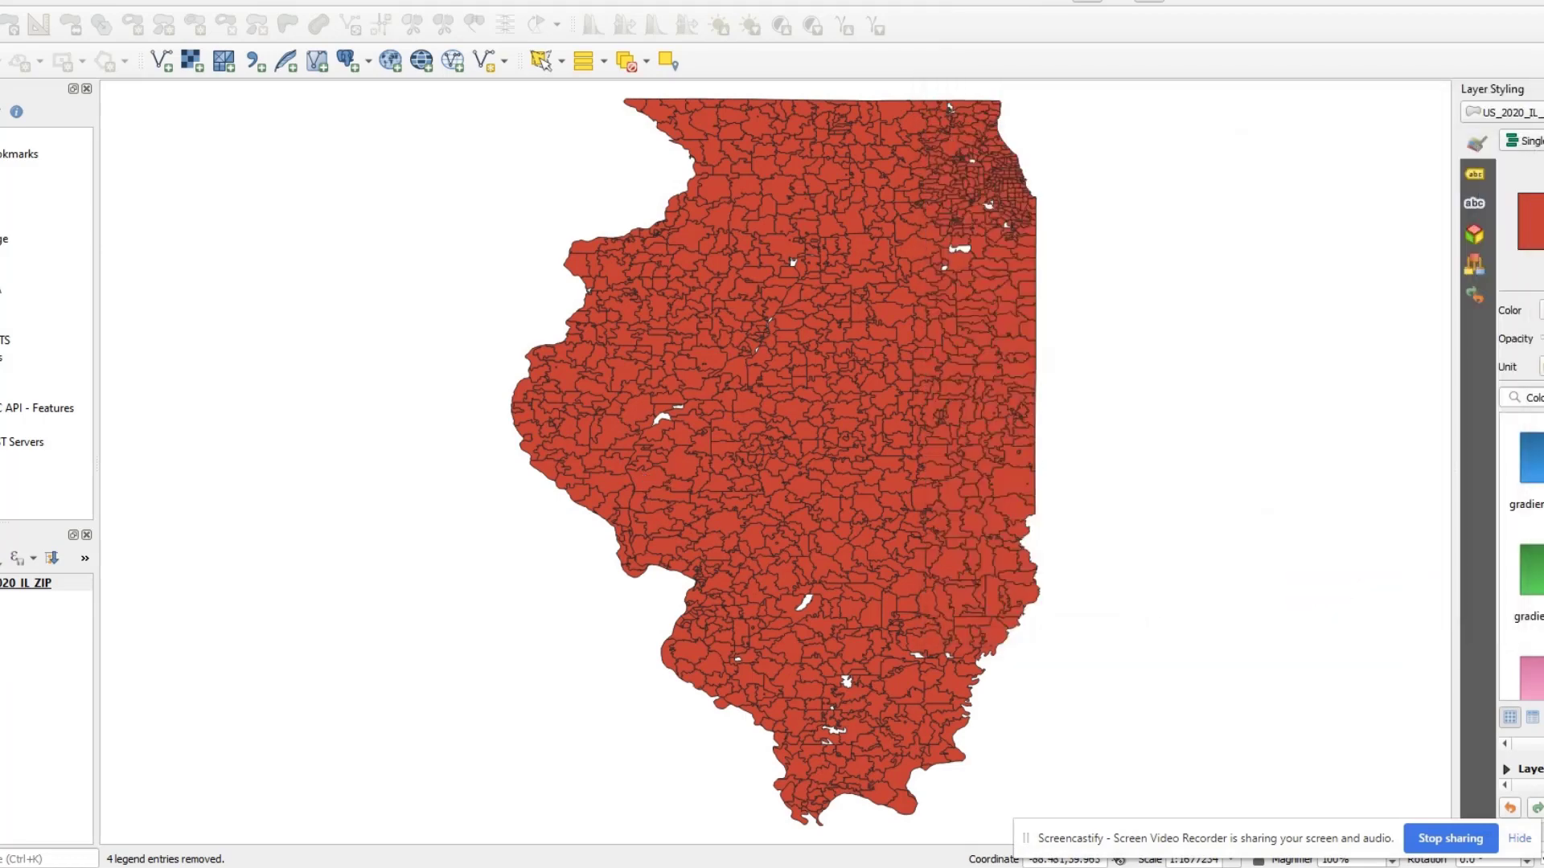
{"action": "scroll", "coordinate": [1098, 581], "scroll_direction": "up", "scroll_amount": 4}
{"action": "left_click_drag", "start_coordinate": [802, 603], "coordinate": [804, 518]}
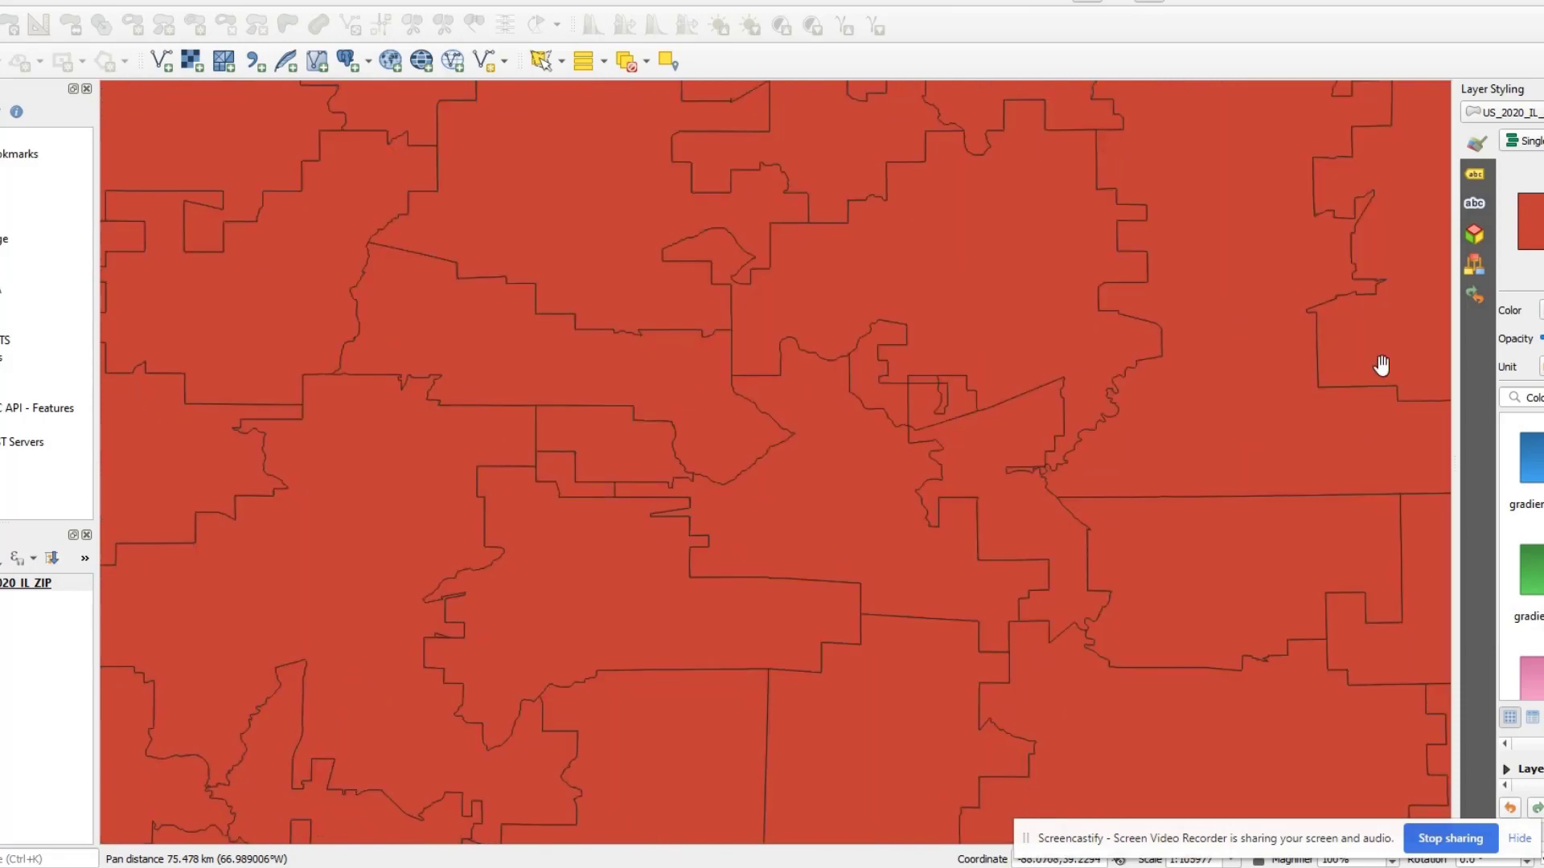
{"action": "scroll", "coordinate": [948, 489], "scroll_direction": "down", "scroll_amount": 3}
{"action": "left_click_drag", "start_coordinate": [782, 846], "coordinate": [1427, 834]}
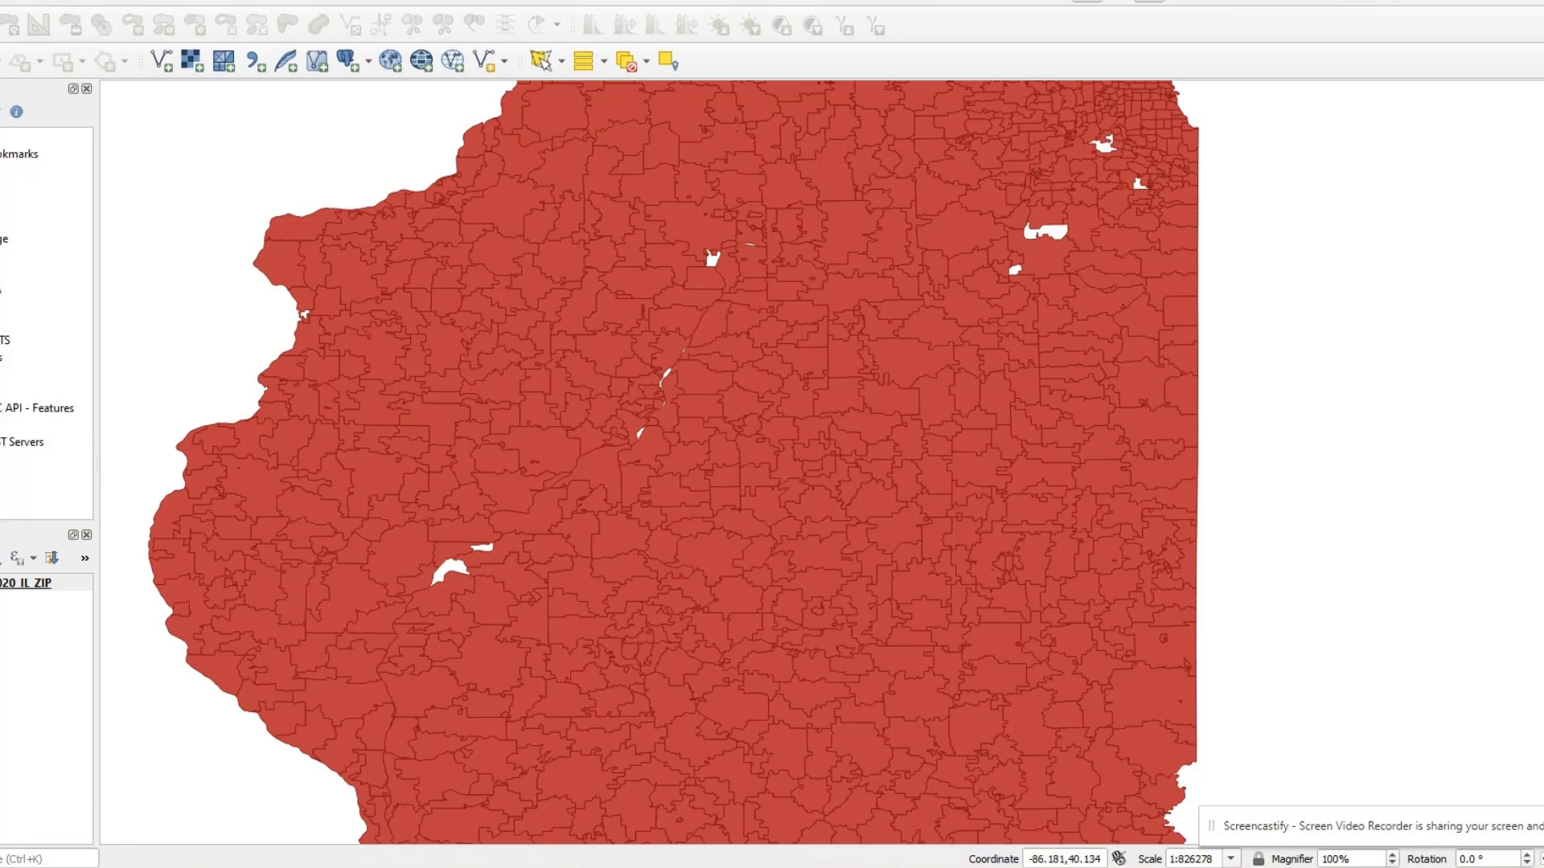
Step: Add only the tl_2020_us_county.shp layer from tl_2020_us_county.zip, using the NAD83 to WGS 84 (1) – EPSG:1188 transformation
{"action": "key", "text": "alt+Tab"}
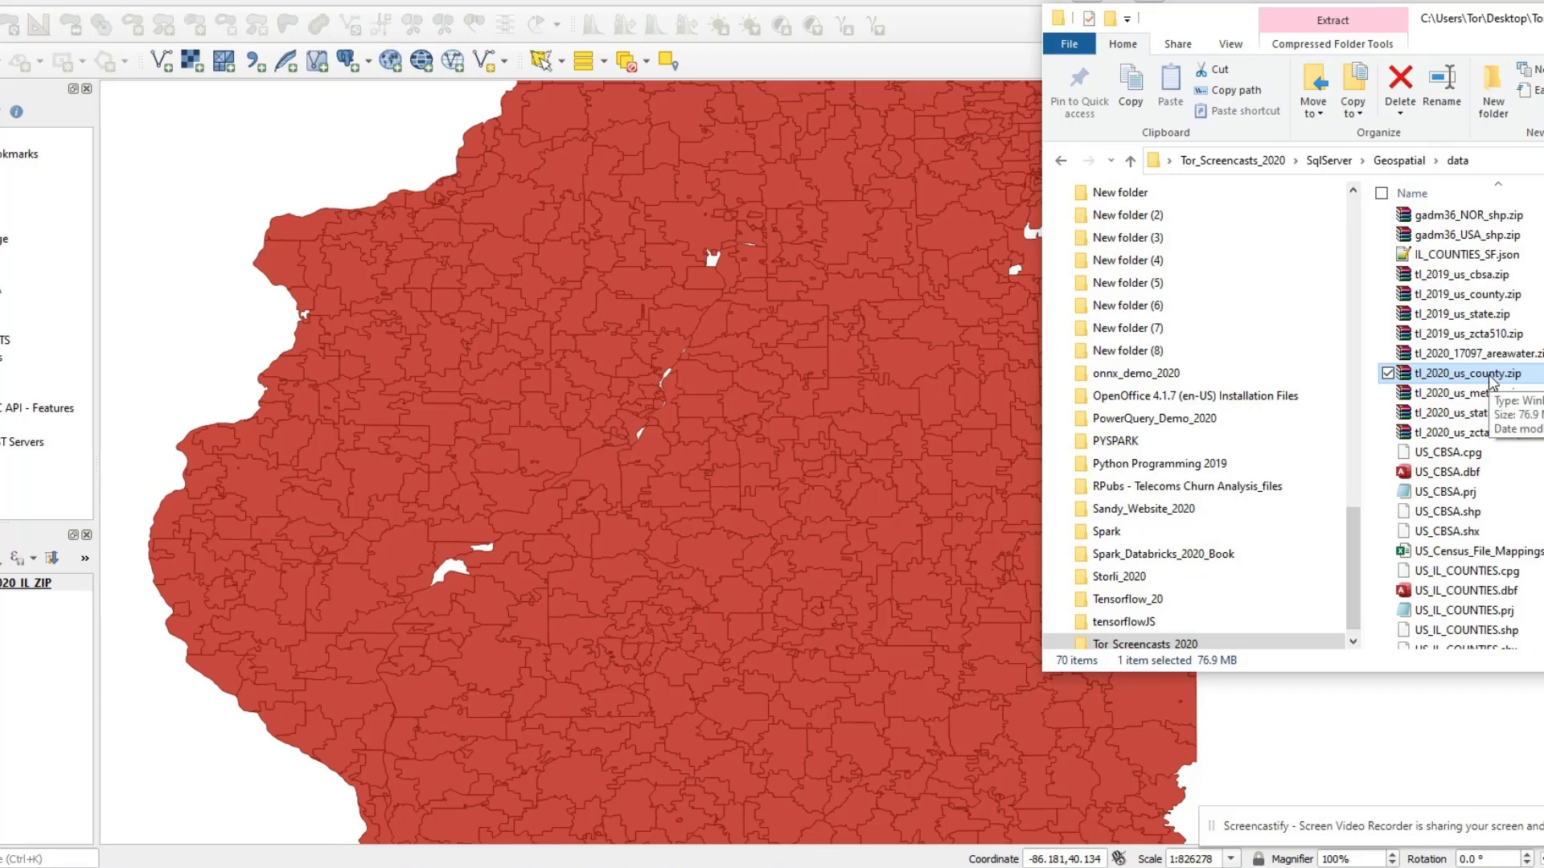
{"action": "left_click_drag", "start_coordinate": [1489, 378], "coordinate": [6, 664]}
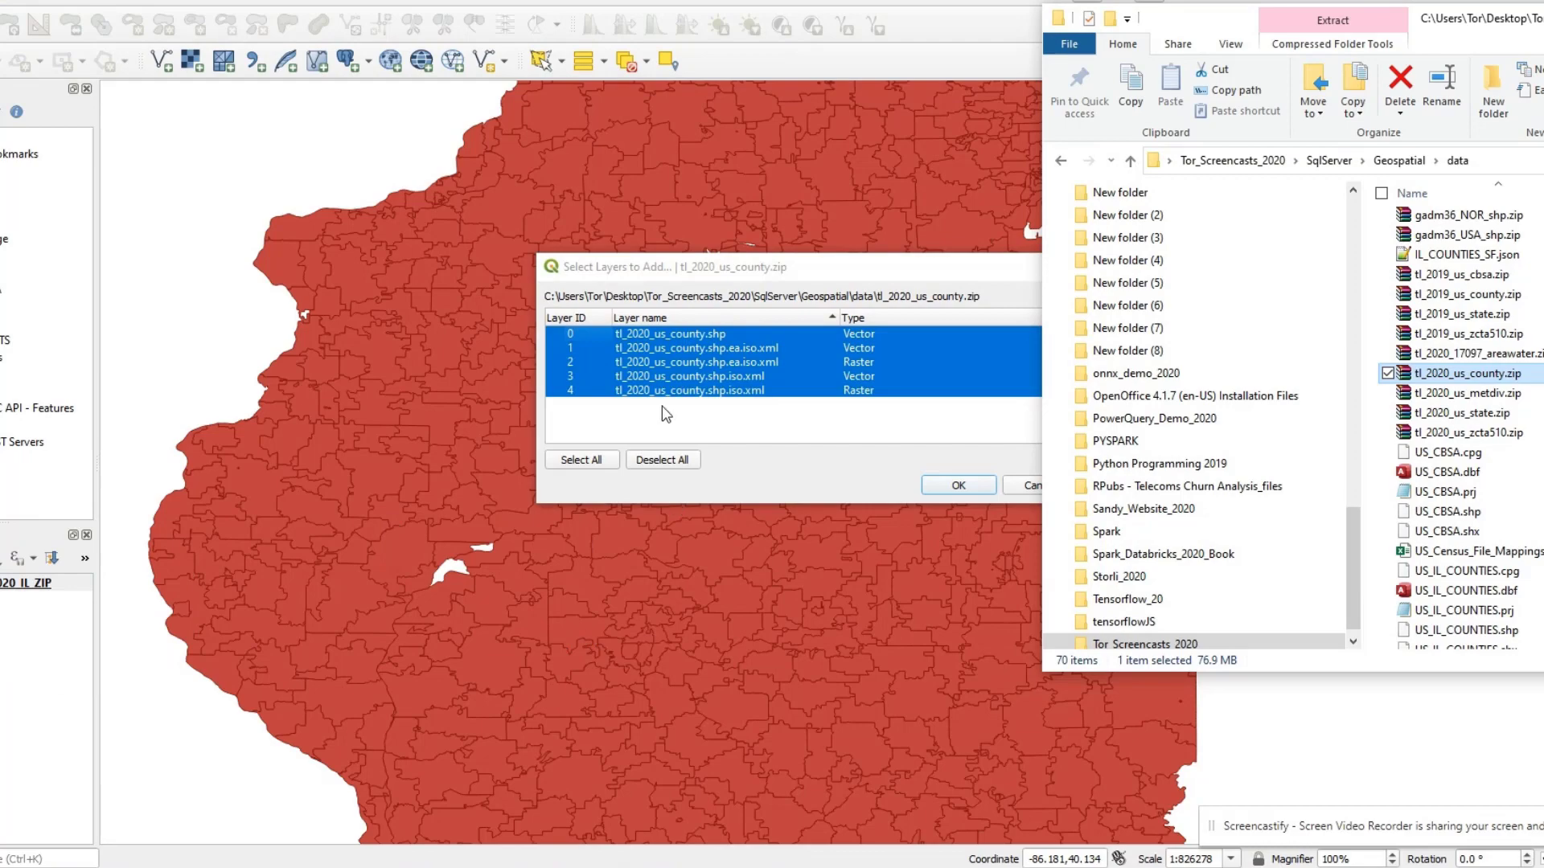
{"action": "left_click", "coordinate": [661, 460]}
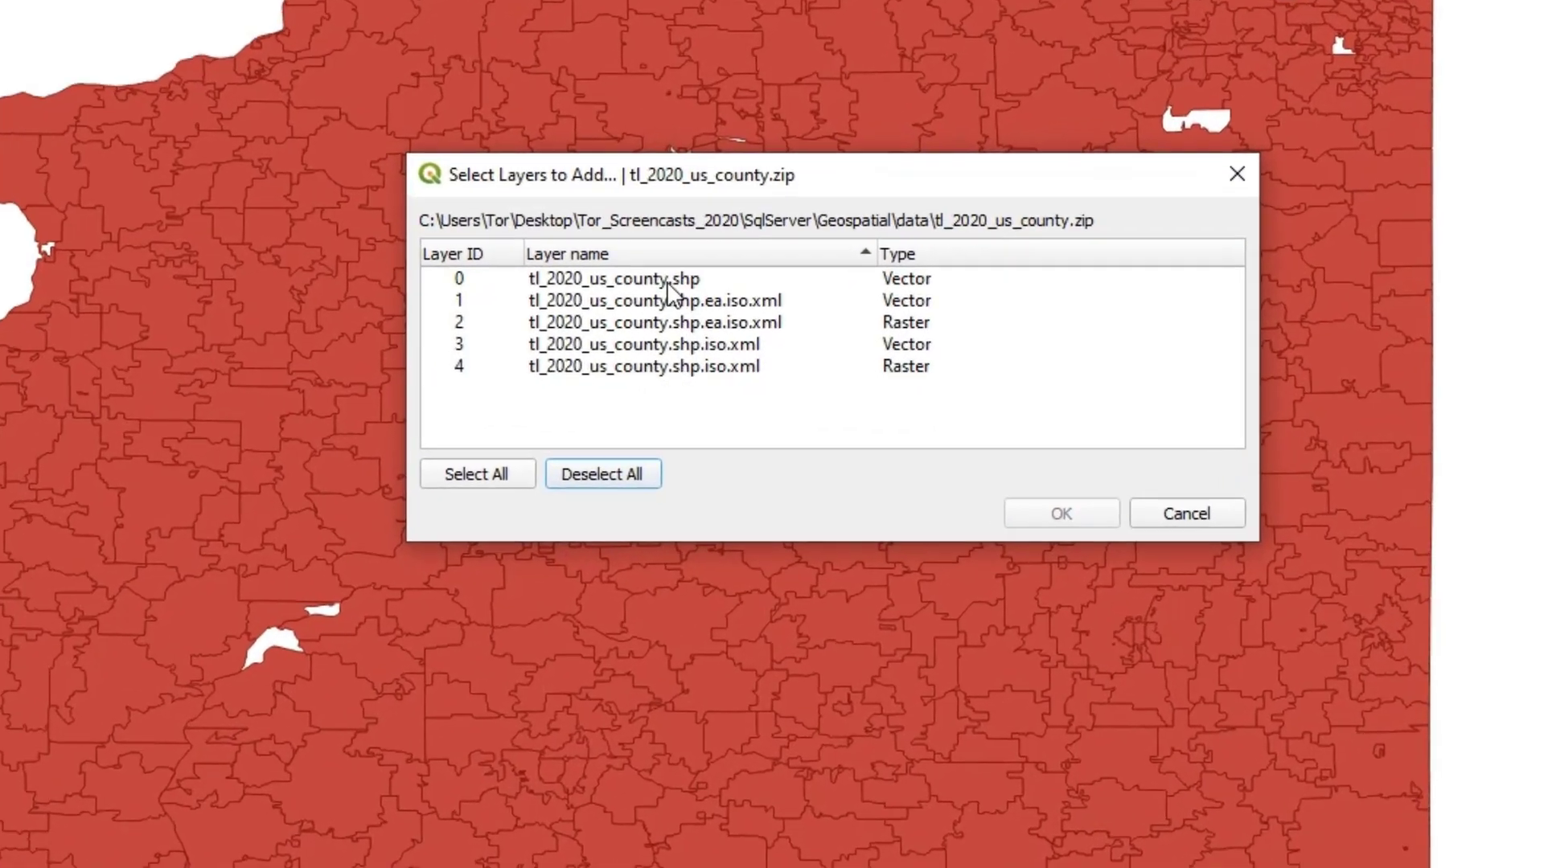
{"action": "left_click", "coordinate": [700, 336]}
{"action": "left_click", "coordinate": [1074, 524]}
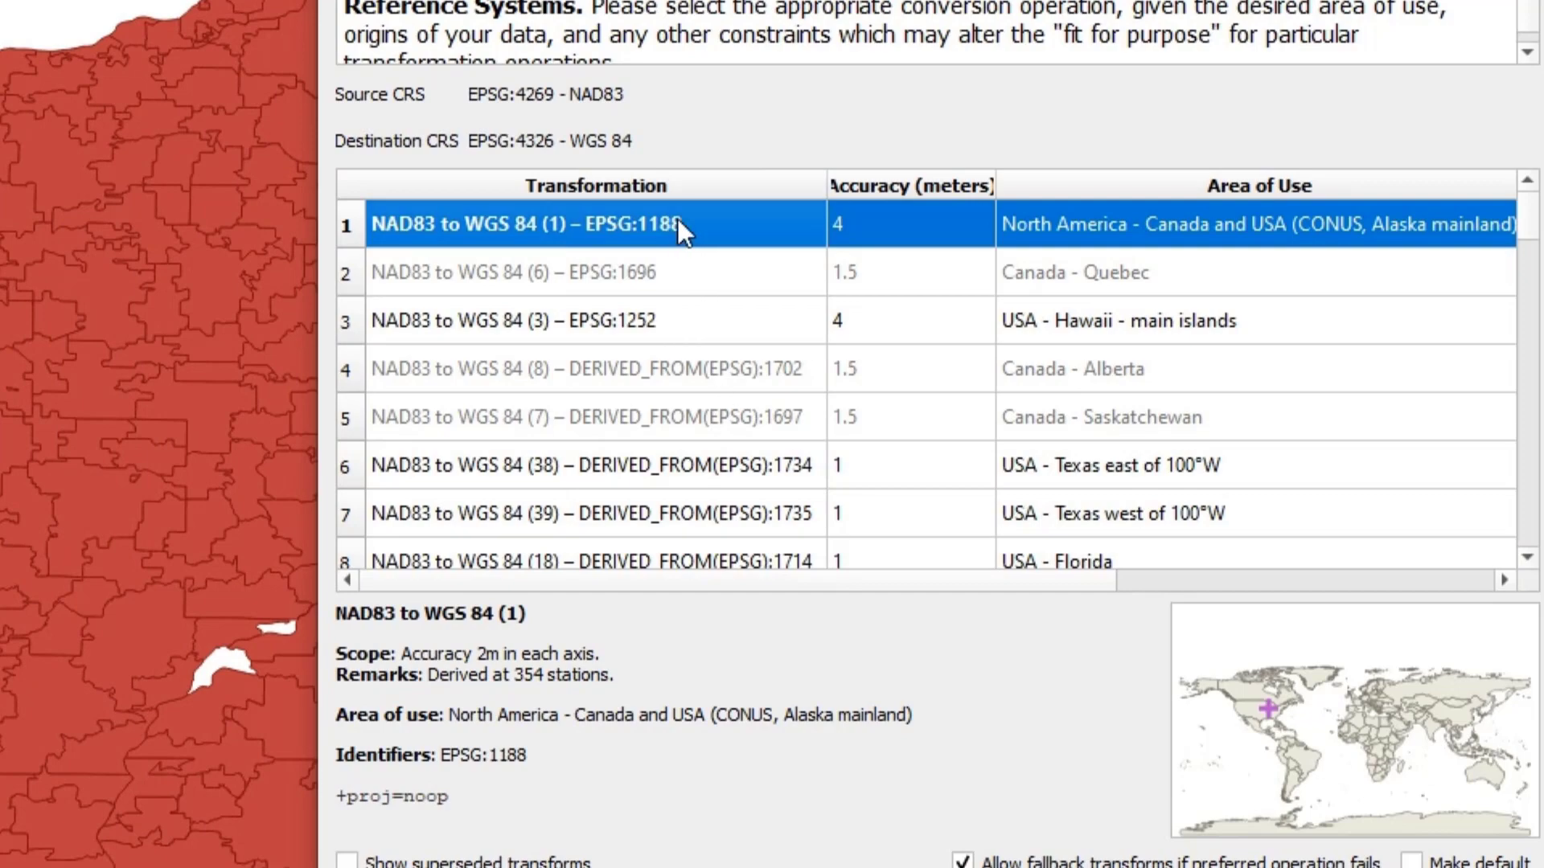
{"action": "key", "text": "Return"}
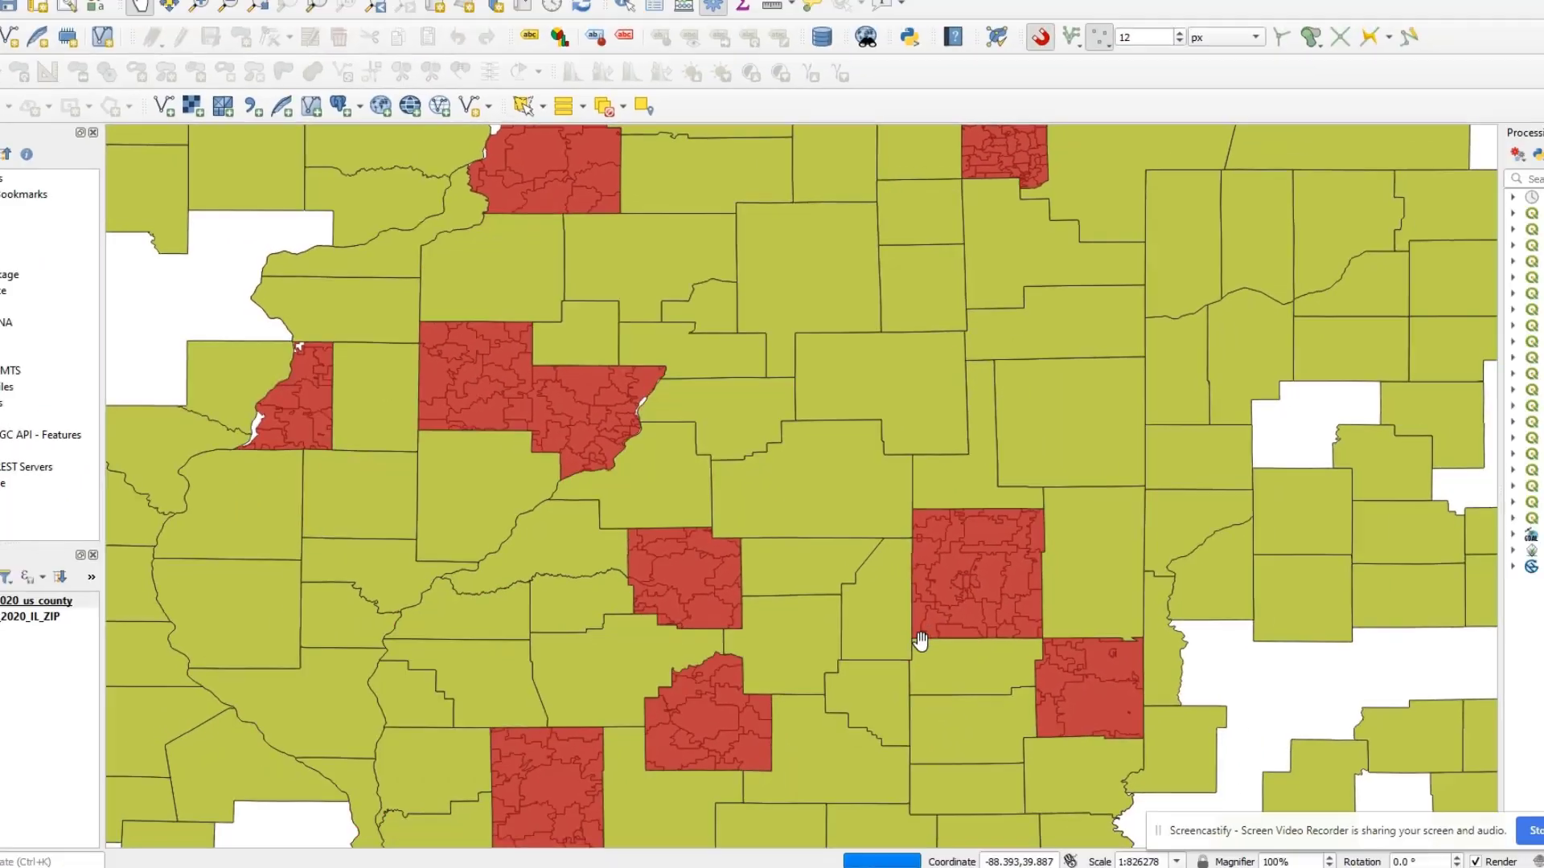
Step: Filter the tl_2020_us_county layer with the expression "STATEFP" = '17', testing the query before applying it
{"action": "scroll", "coordinate": [929, 523], "scroll_direction": "down", "scroll_amount": 2}
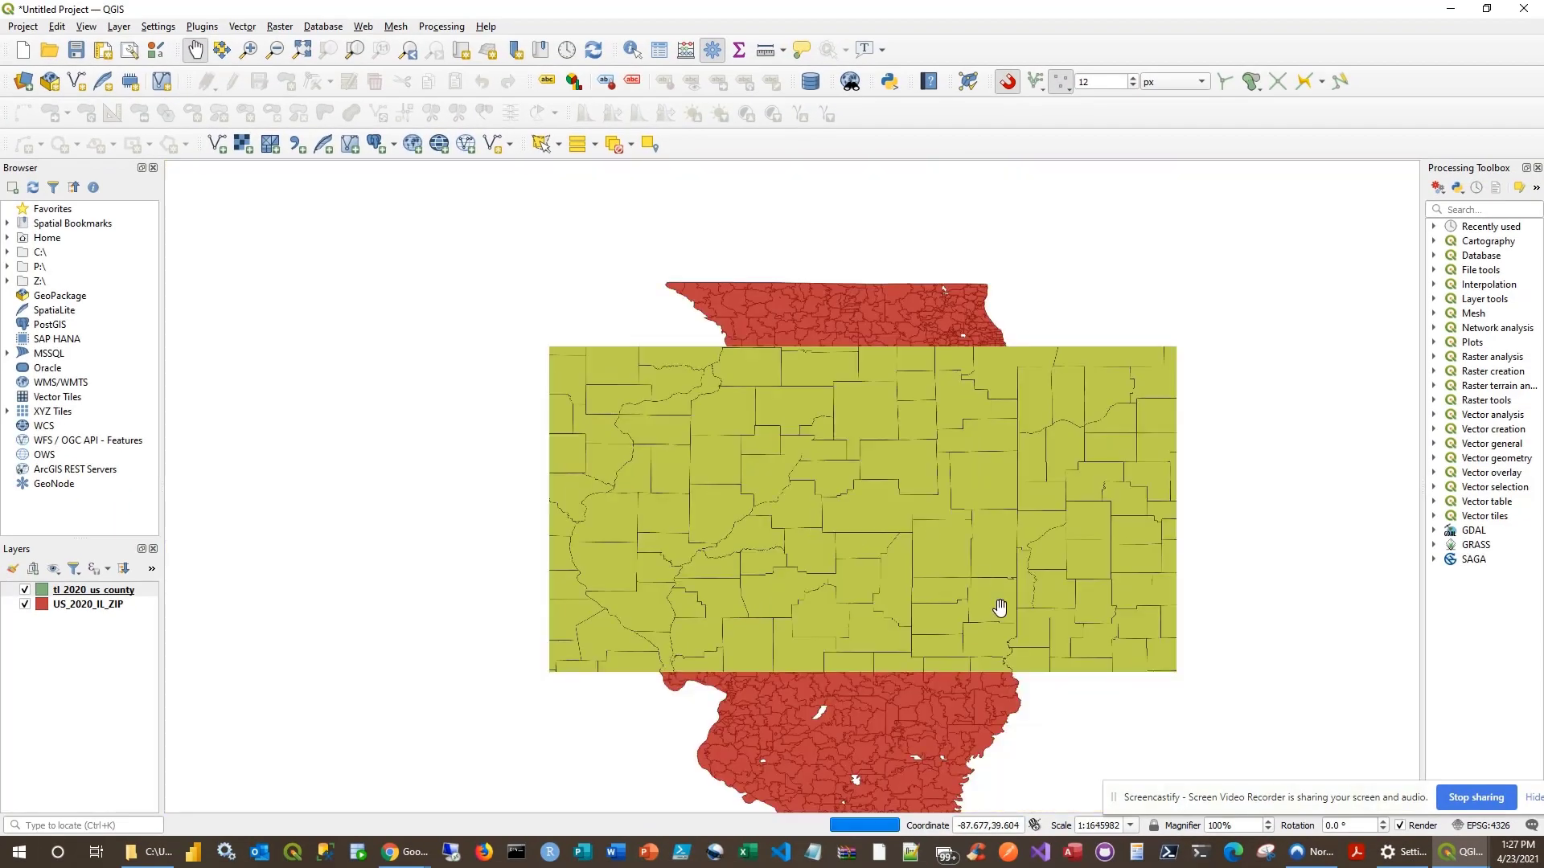
{"action": "scroll", "coordinate": [1001, 593], "scroll_direction": "down", "scroll_amount": 1}
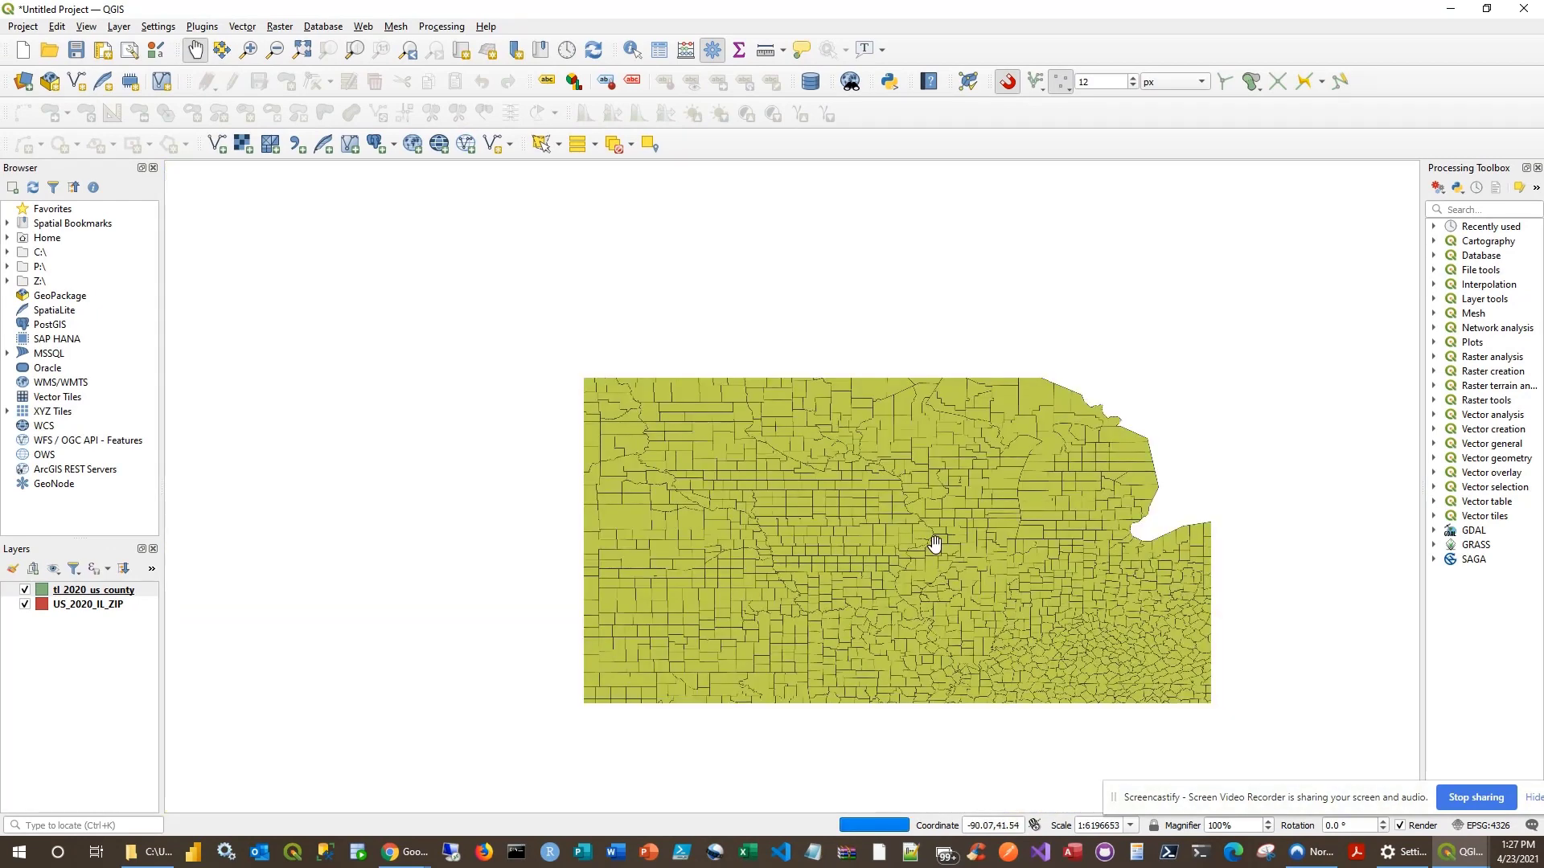
{"action": "right_click", "coordinate": [80, 596]}
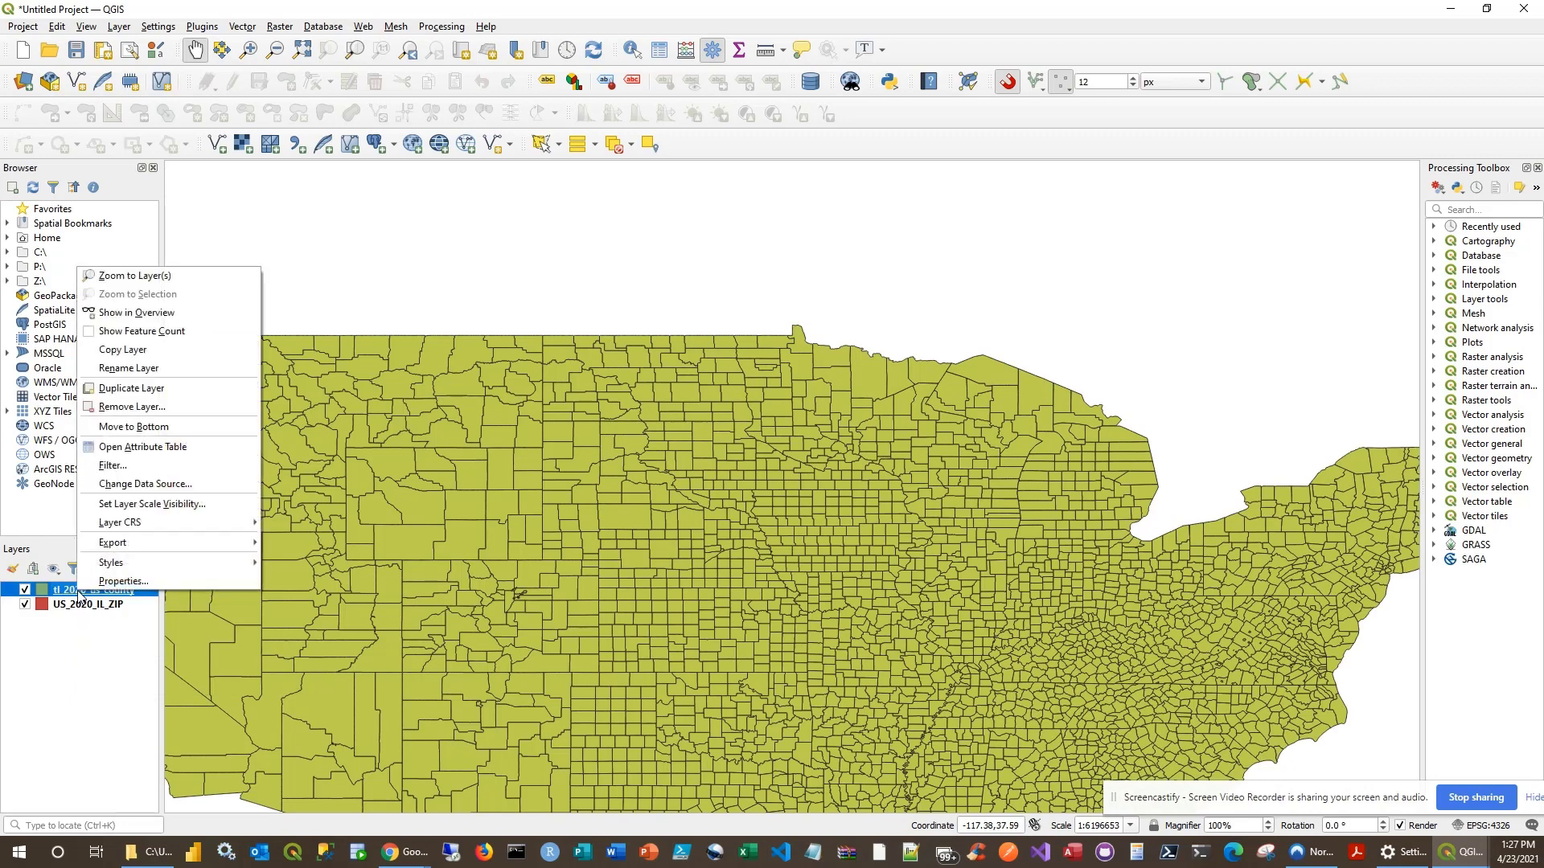
{"action": "left_click", "coordinate": [119, 471]}
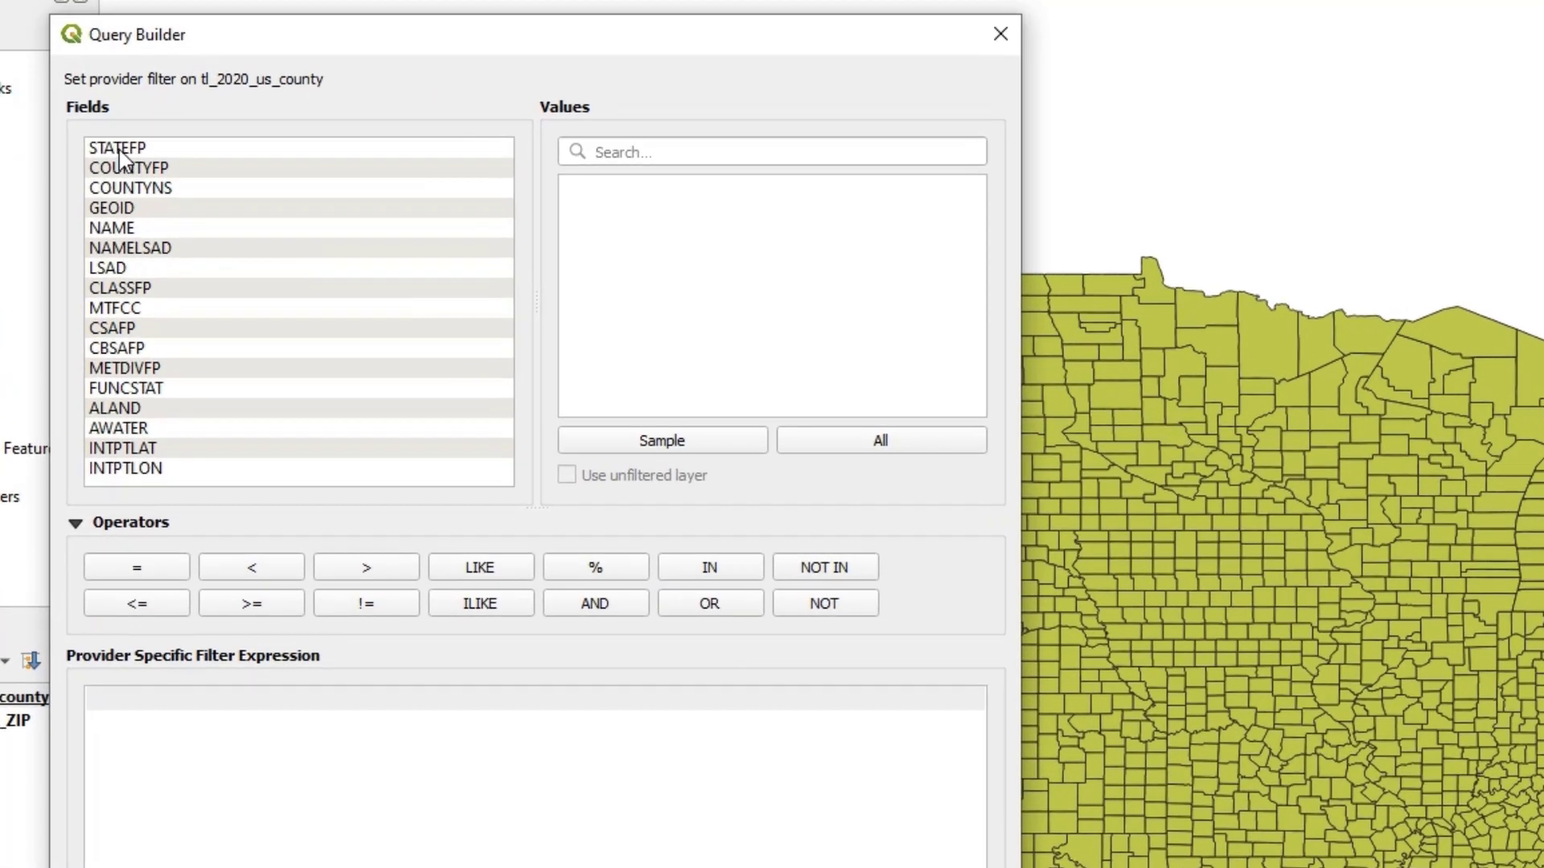
{"action": "double_click", "coordinate": [176, 260]}
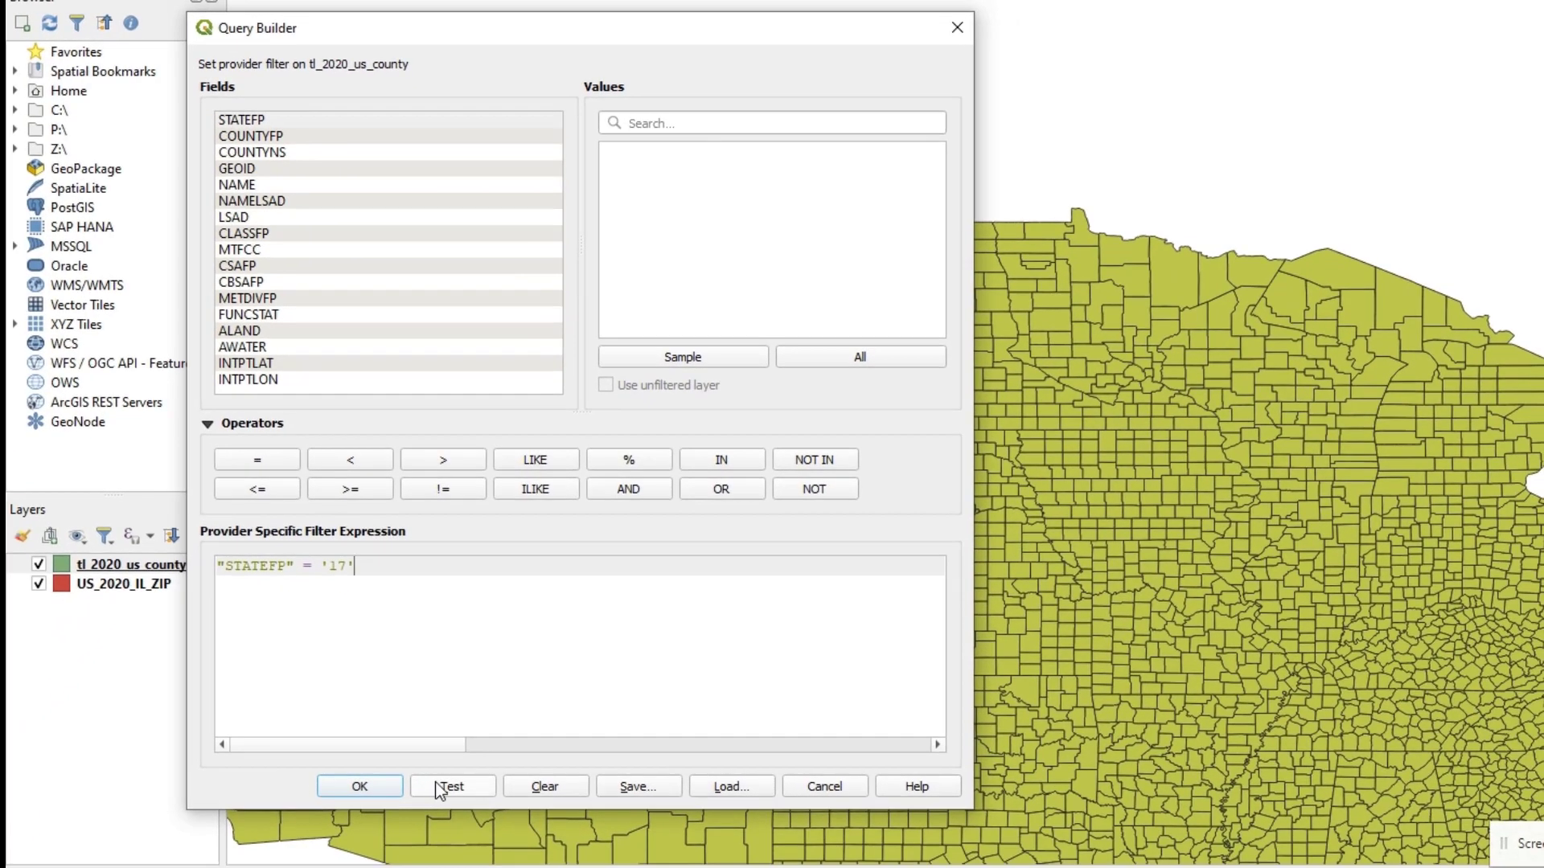
{"action": "left_click", "coordinate": [435, 781]}
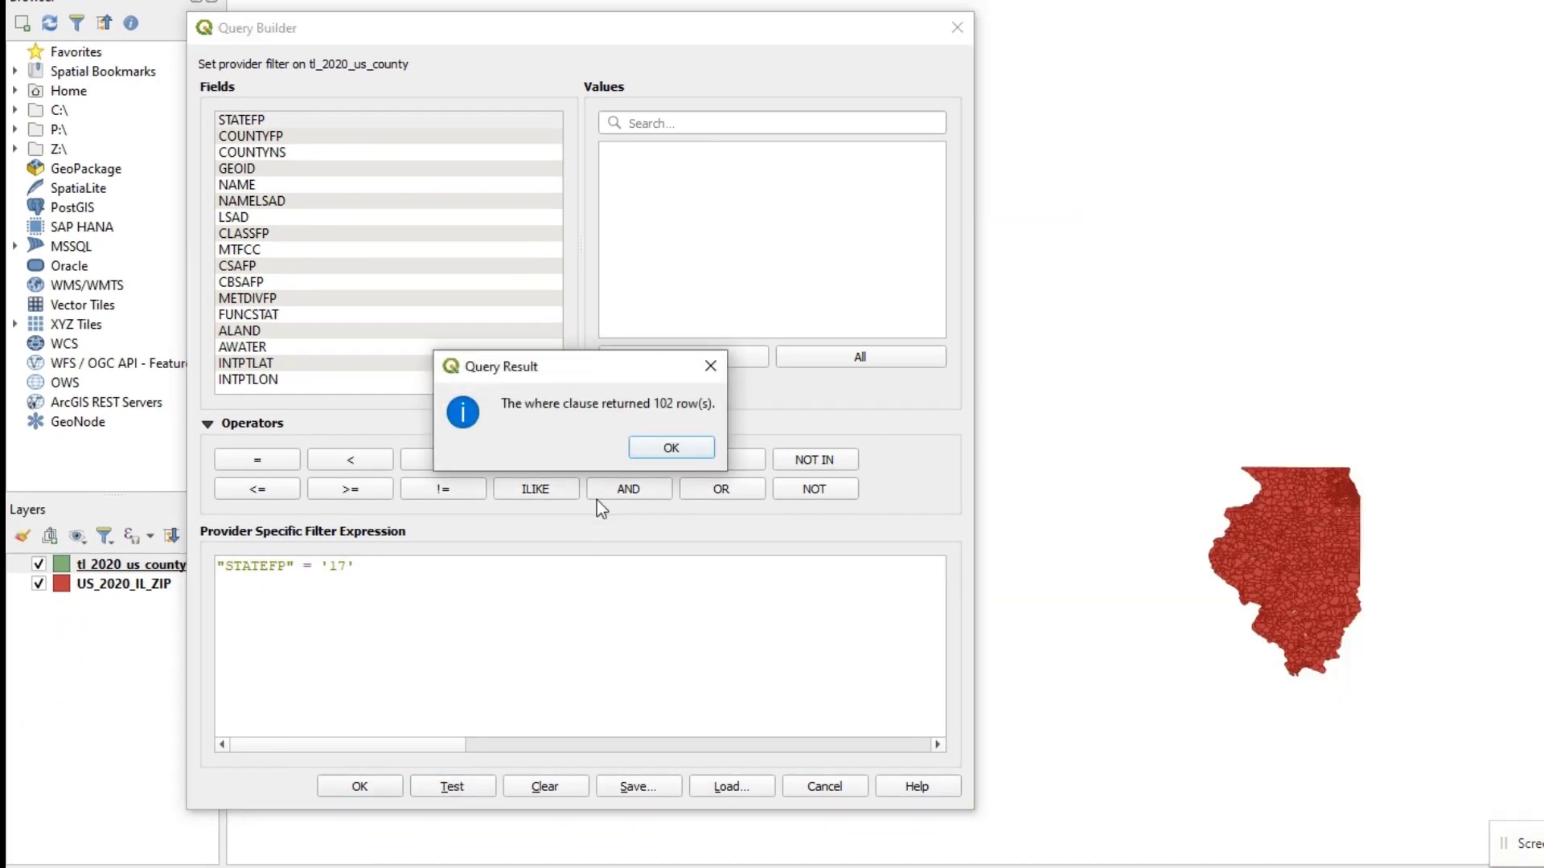
{"action": "left_click", "coordinate": [671, 448]}
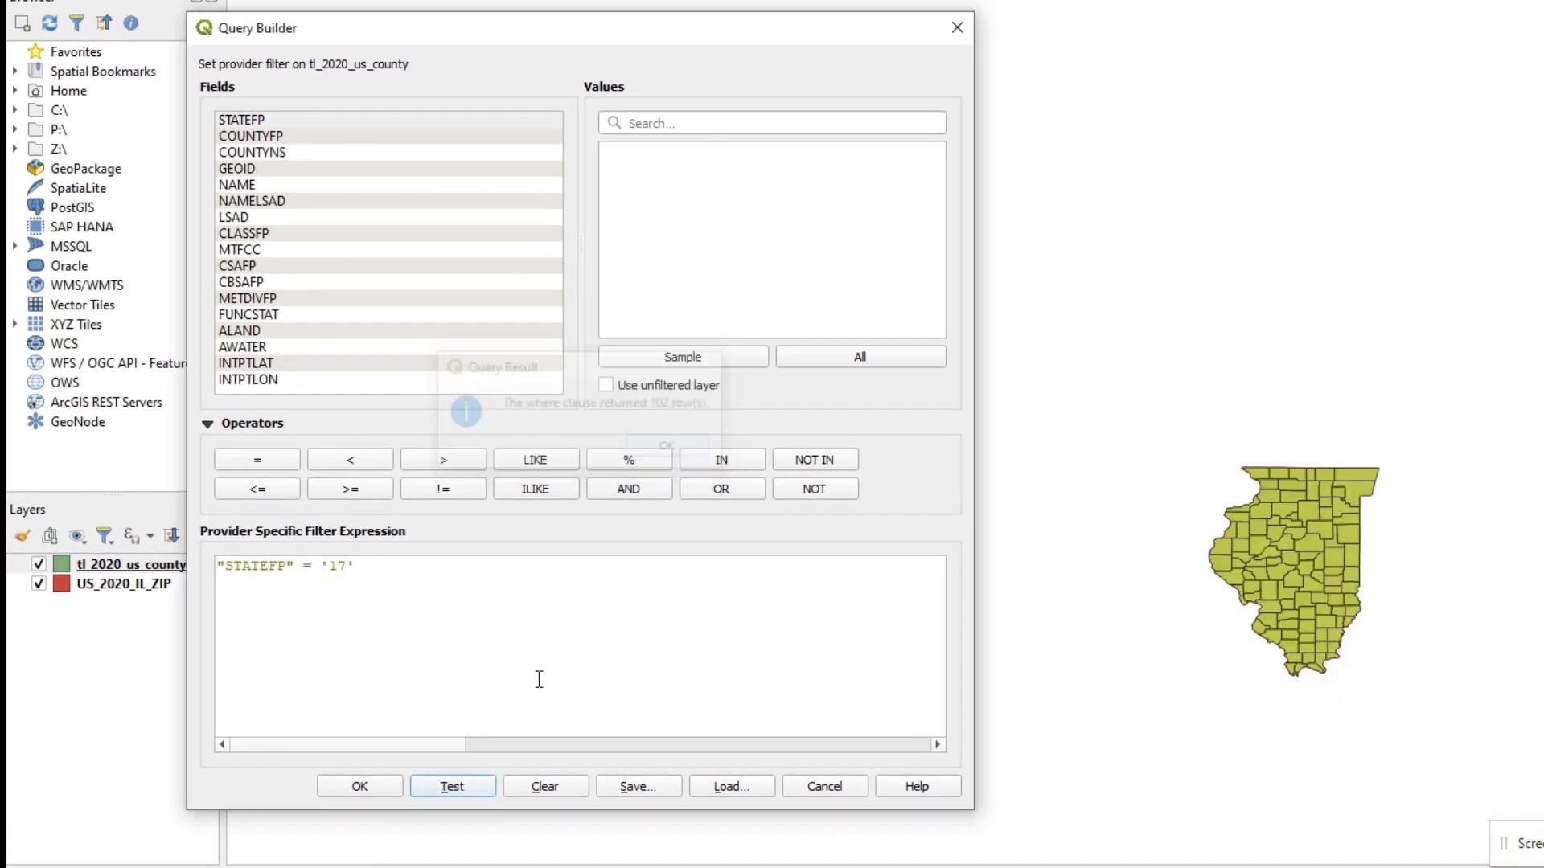
{"action": "left_click", "coordinate": [374, 784]}
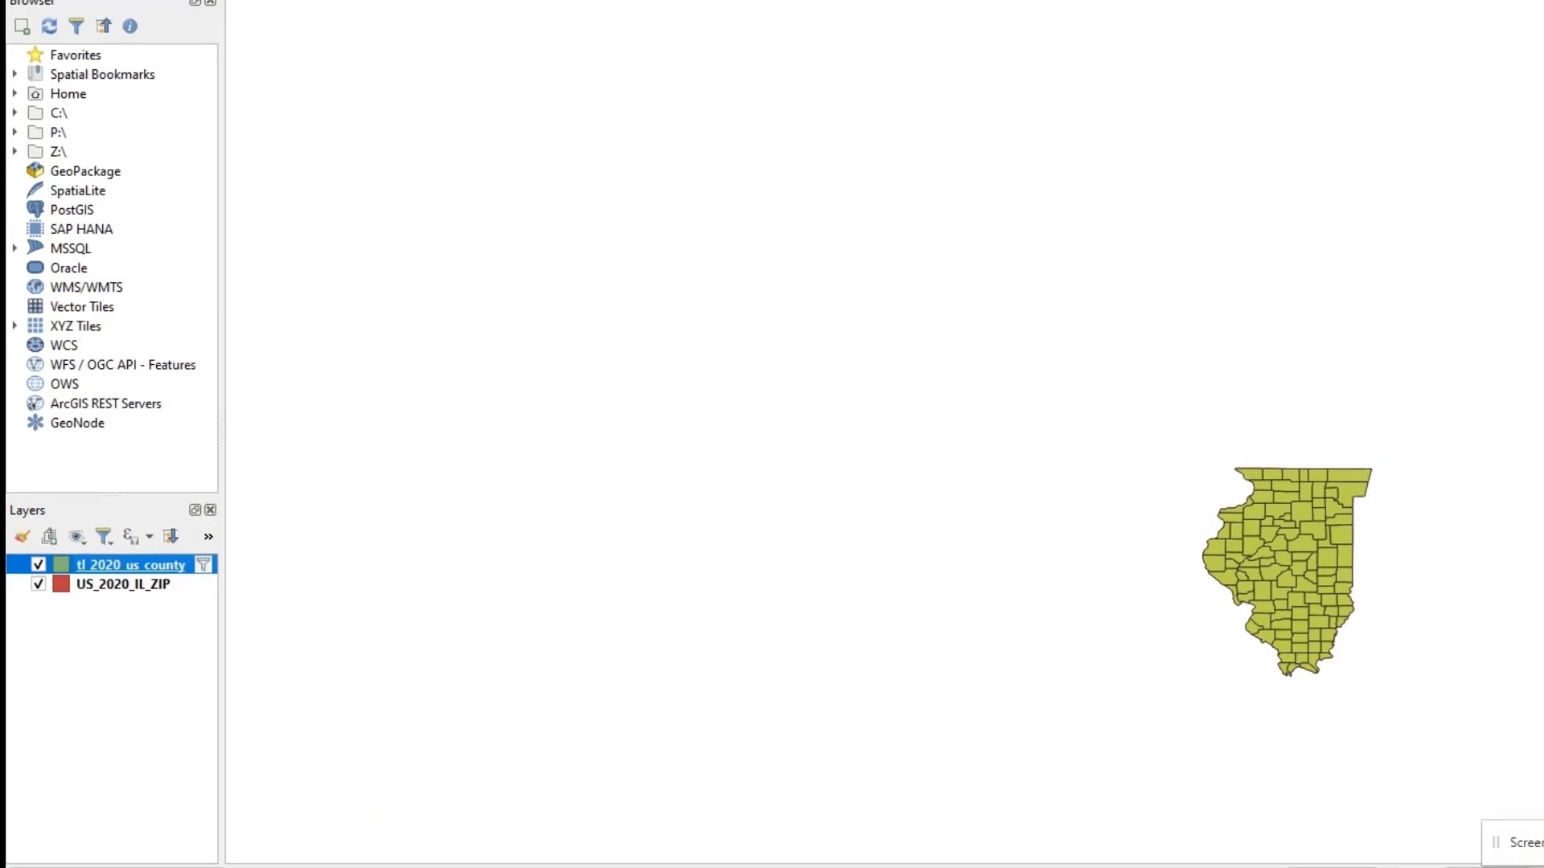
Step: Focus on Illinois and hide the tl_2020_us_county layer to expose the ZIP code boundaries beneath it
{"action": "scroll", "coordinate": [1218, 526], "scroll_direction": "up", "scroll_amount": 1}
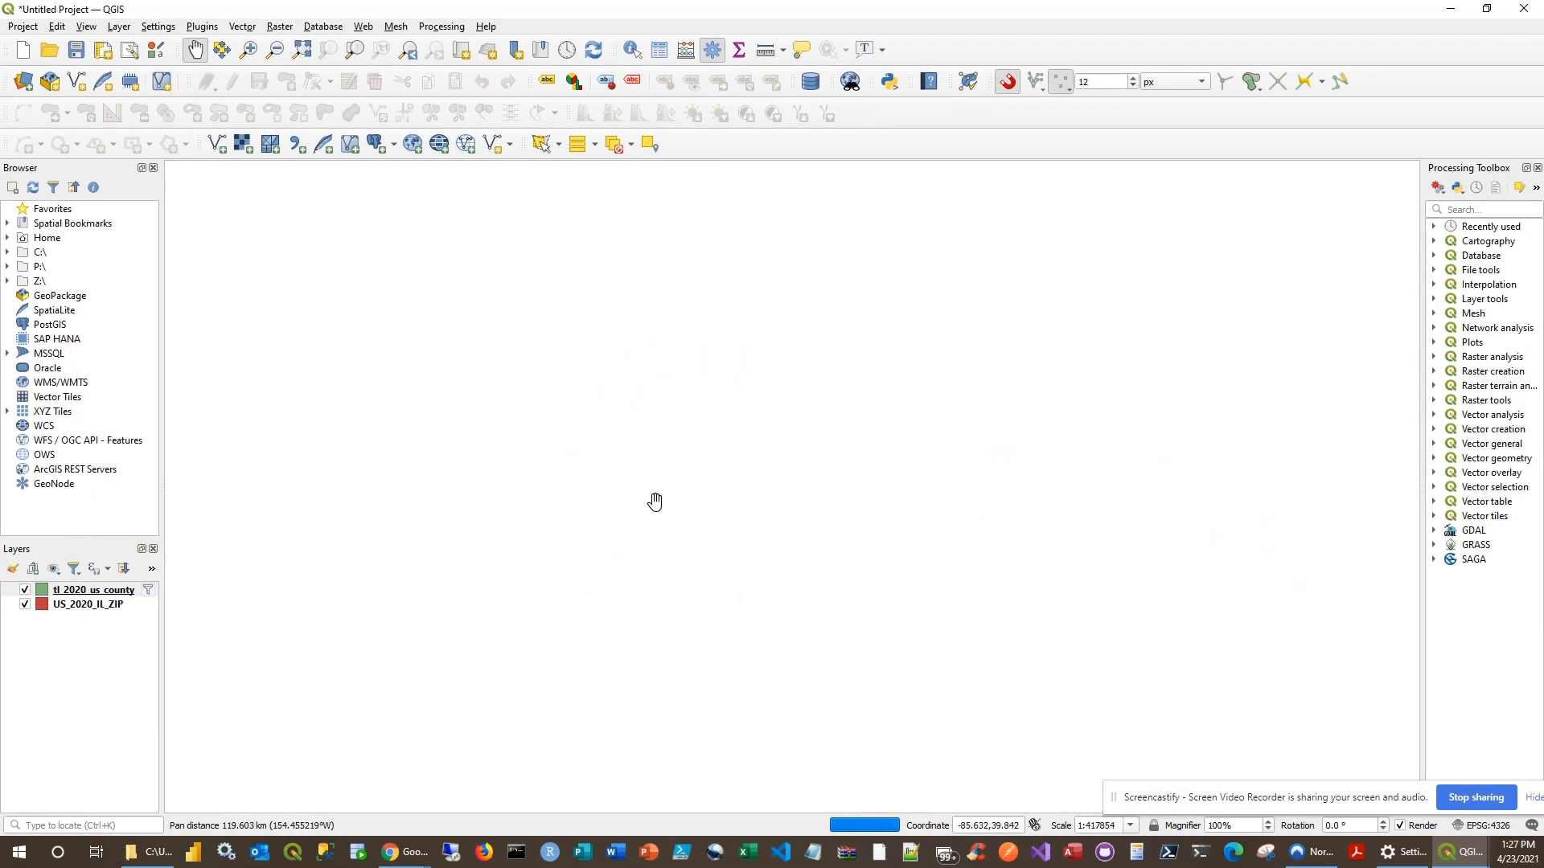
{"action": "scroll", "coordinate": [759, 458], "scroll_direction": "up", "scroll_amount": 1}
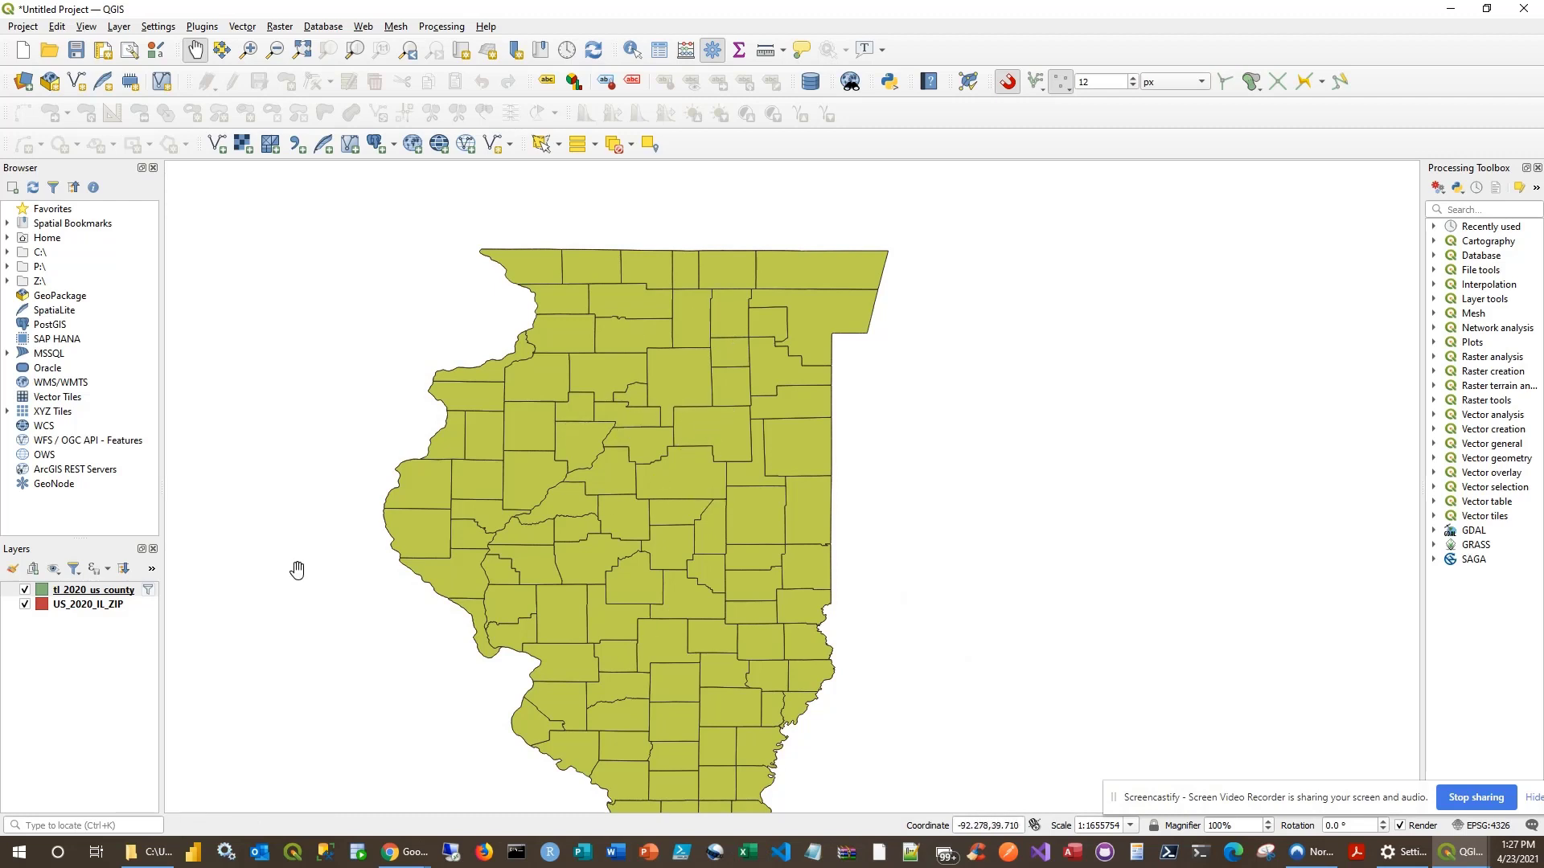
{"action": "left_click", "coordinate": [29, 593]}
{"action": "left_click", "coordinate": [25, 590]}
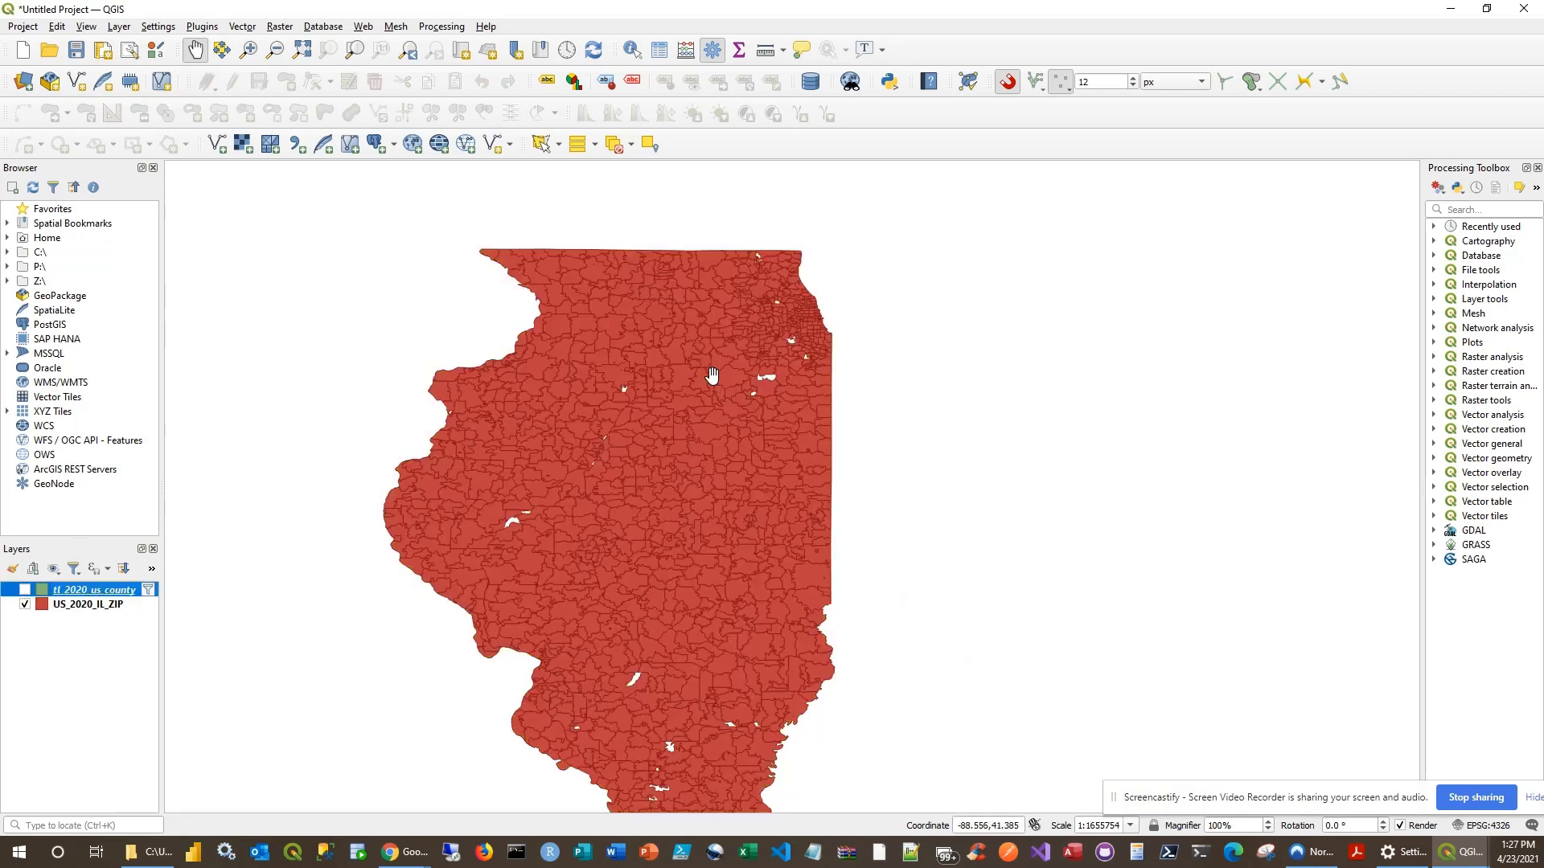
Step: Label the US_2020_IL_ZIP layer with single labels using the GEOID10 field as the value
{"action": "scroll", "coordinate": [681, 475], "scroll_direction": "up", "scroll_amount": 1}
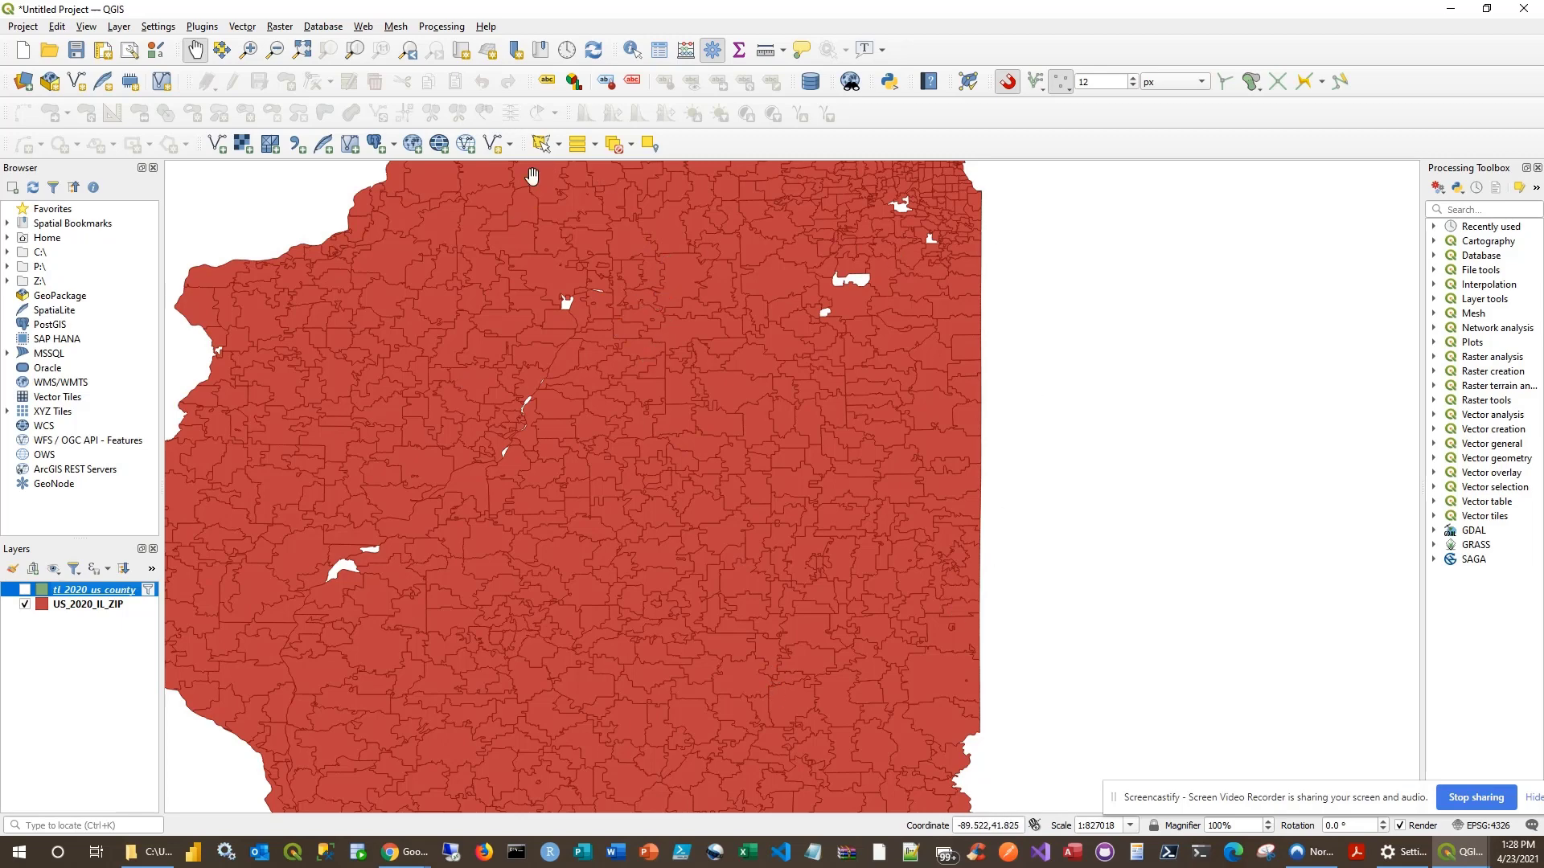
{"action": "left_click", "coordinate": [549, 80]}
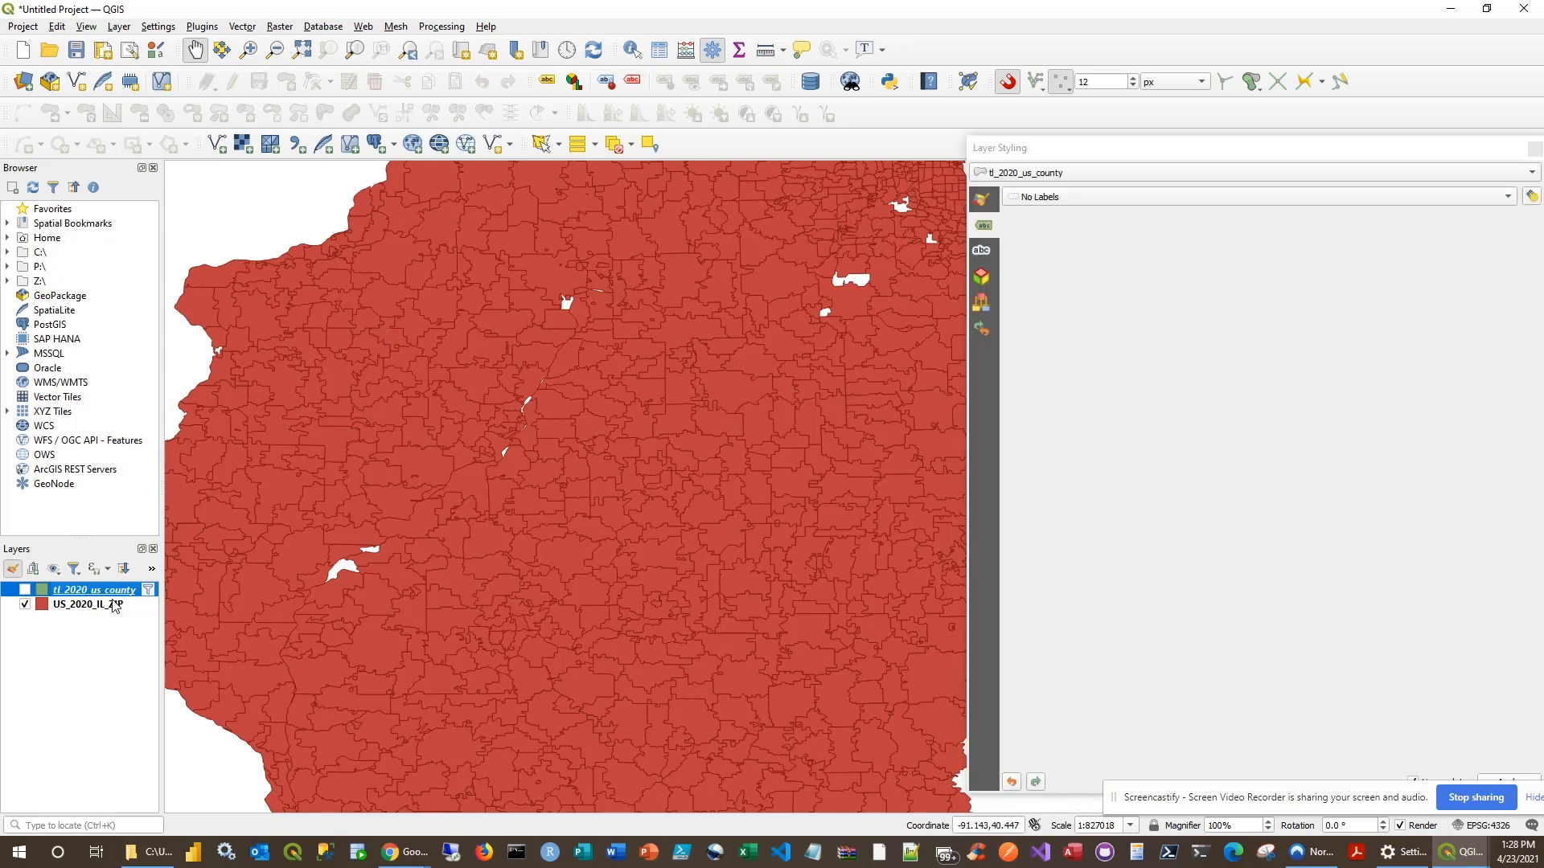
{"action": "left_click", "coordinate": [78, 607]}
{"action": "left_click", "coordinate": [1077, 197]}
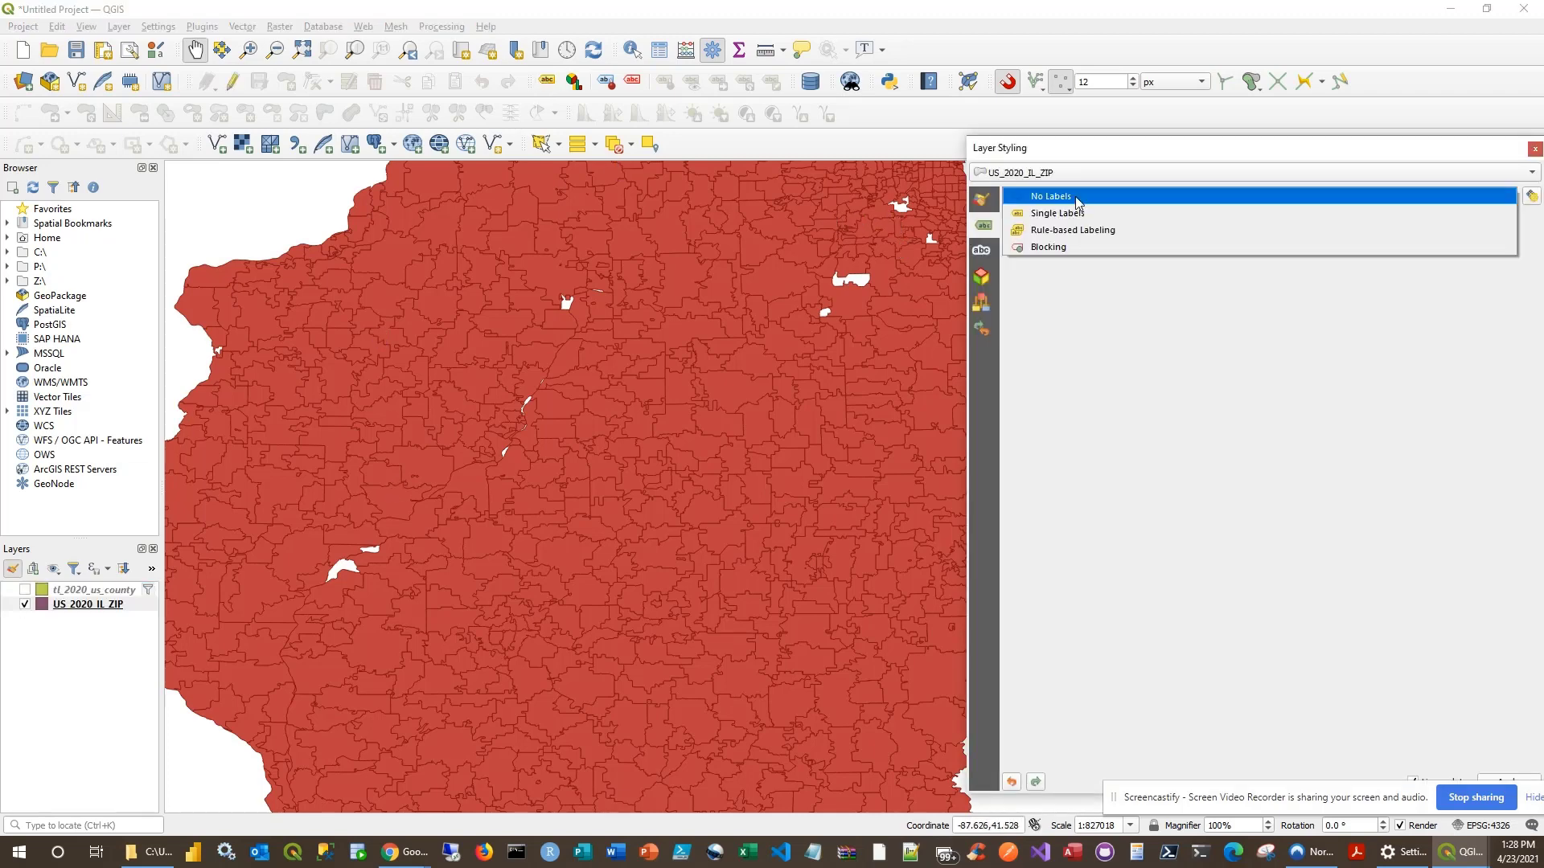
{"action": "key", "text": "Escape"}
{"action": "left_click", "coordinate": [1077, 217]}
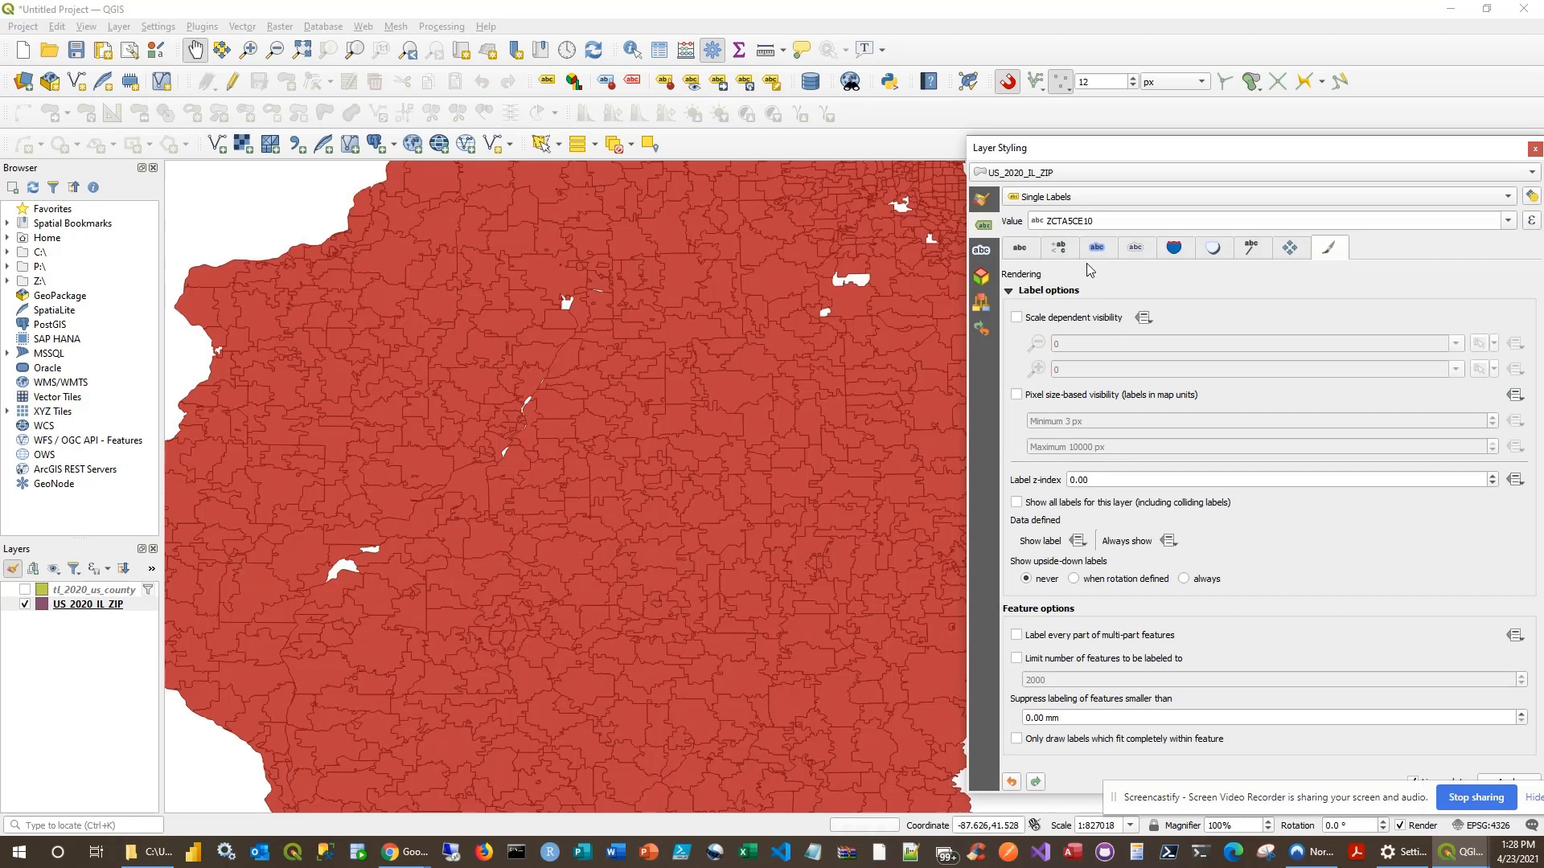
{"action": "left_click", "coordinate": [1109, 223]}
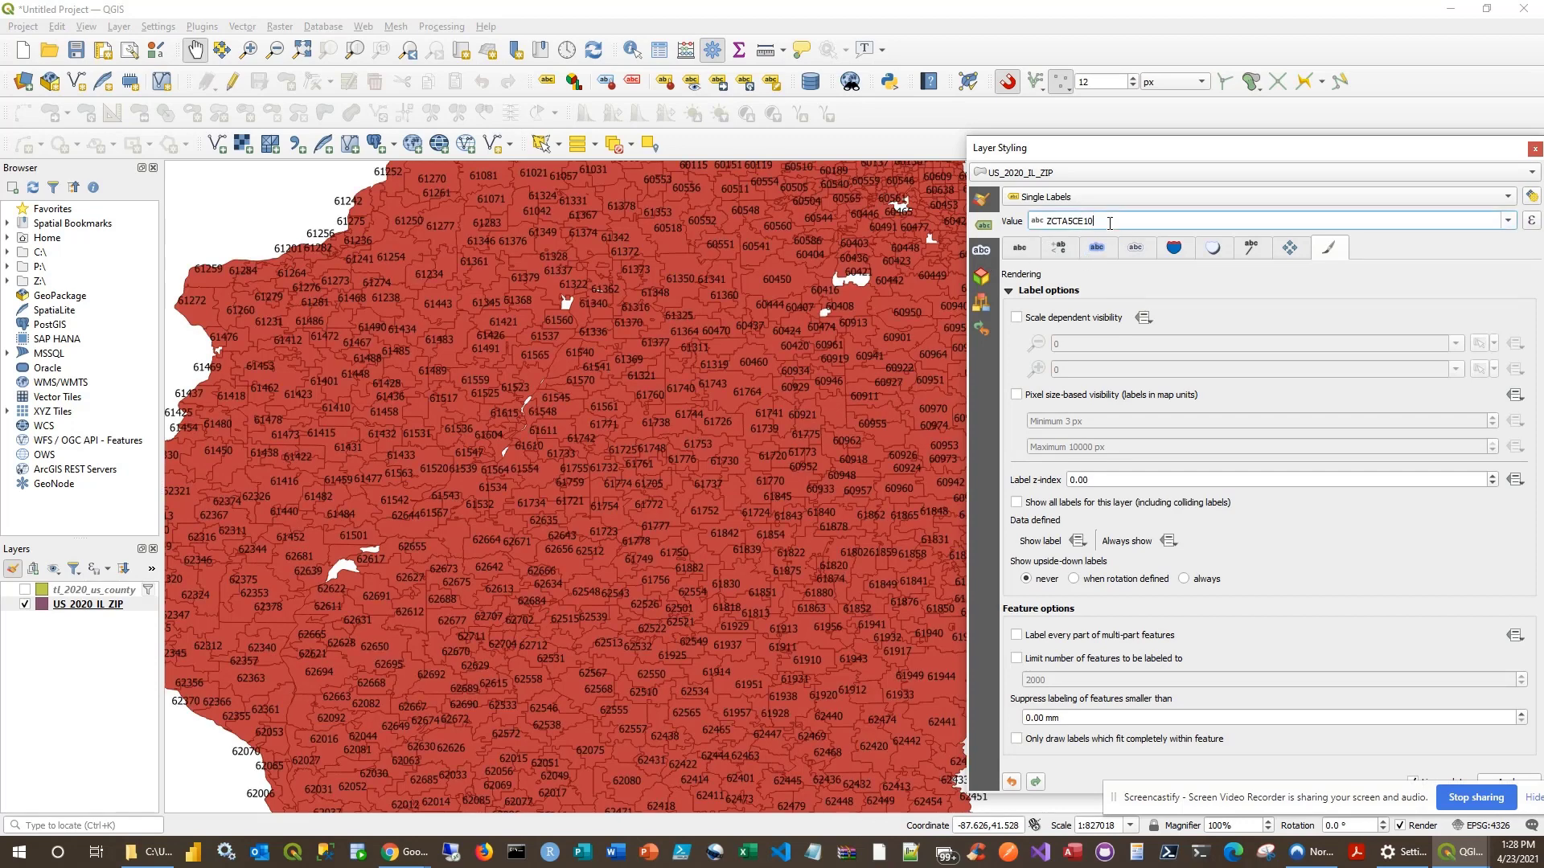
{"action": "left_click", "coordinate": [1507, 222]}
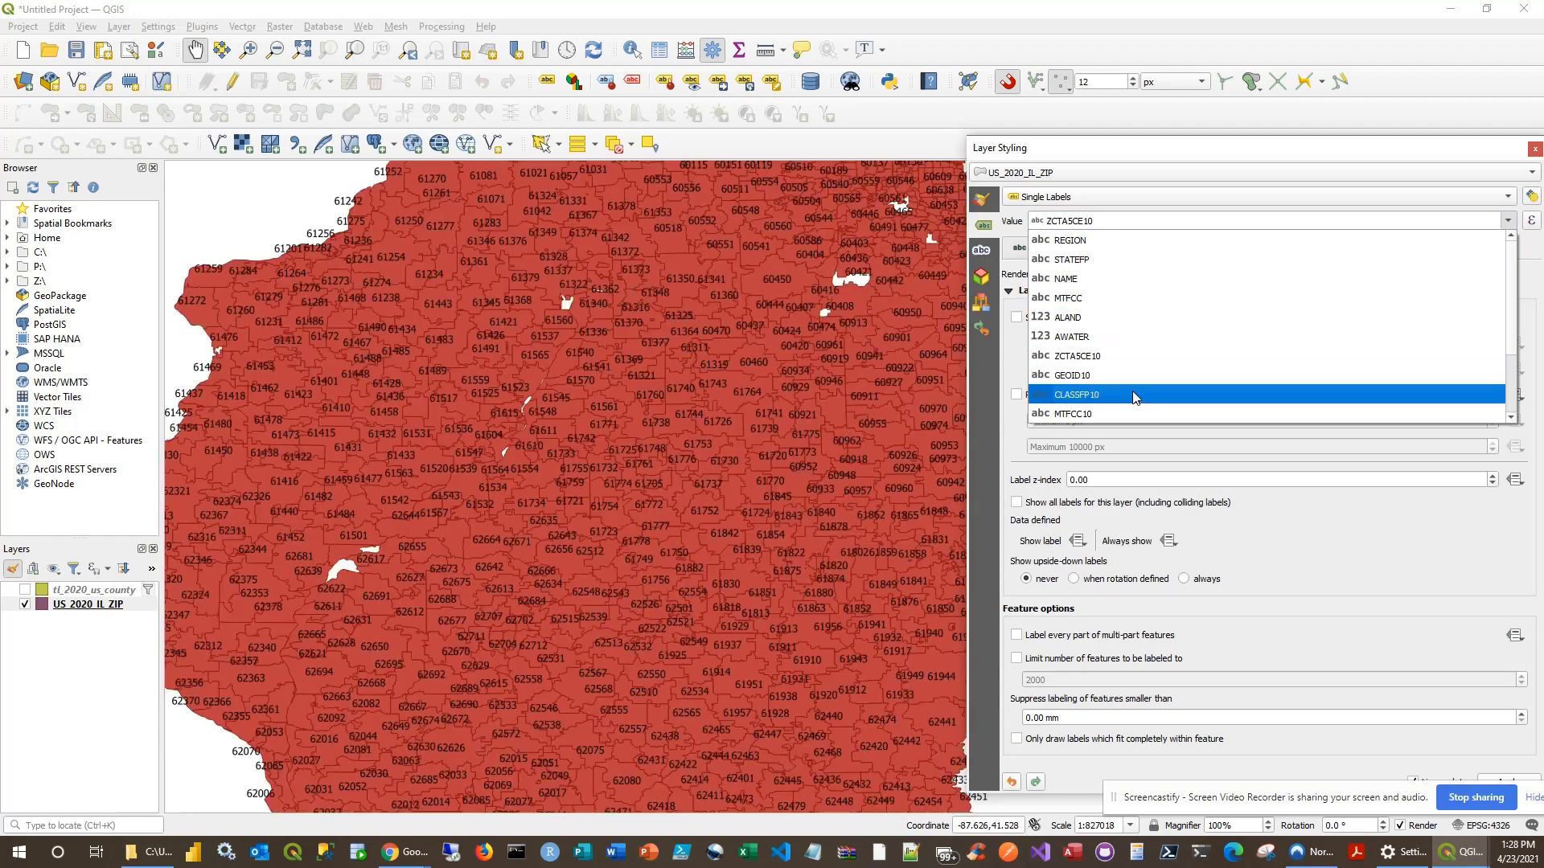
{"action": "left_click", "coordinate": [1091, 381]}
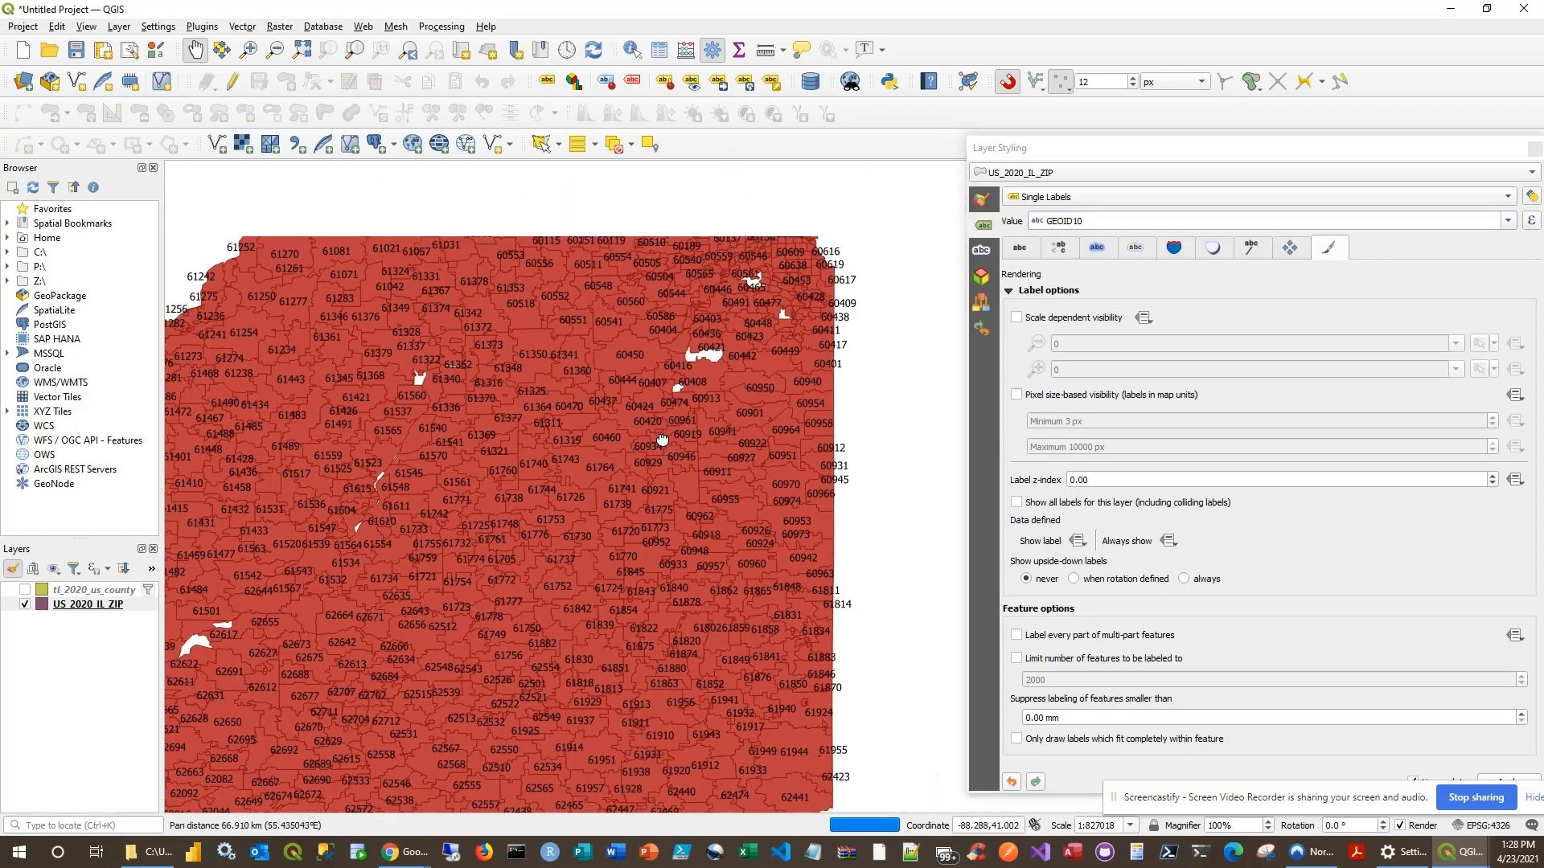
Step: Show the tl_2020_us_county layer again and turn on single labels for it using the NAME field
{"action": "scroll", "coordinate": [685, 427], "scroll_direction": "up", "scroll_amount": 2}
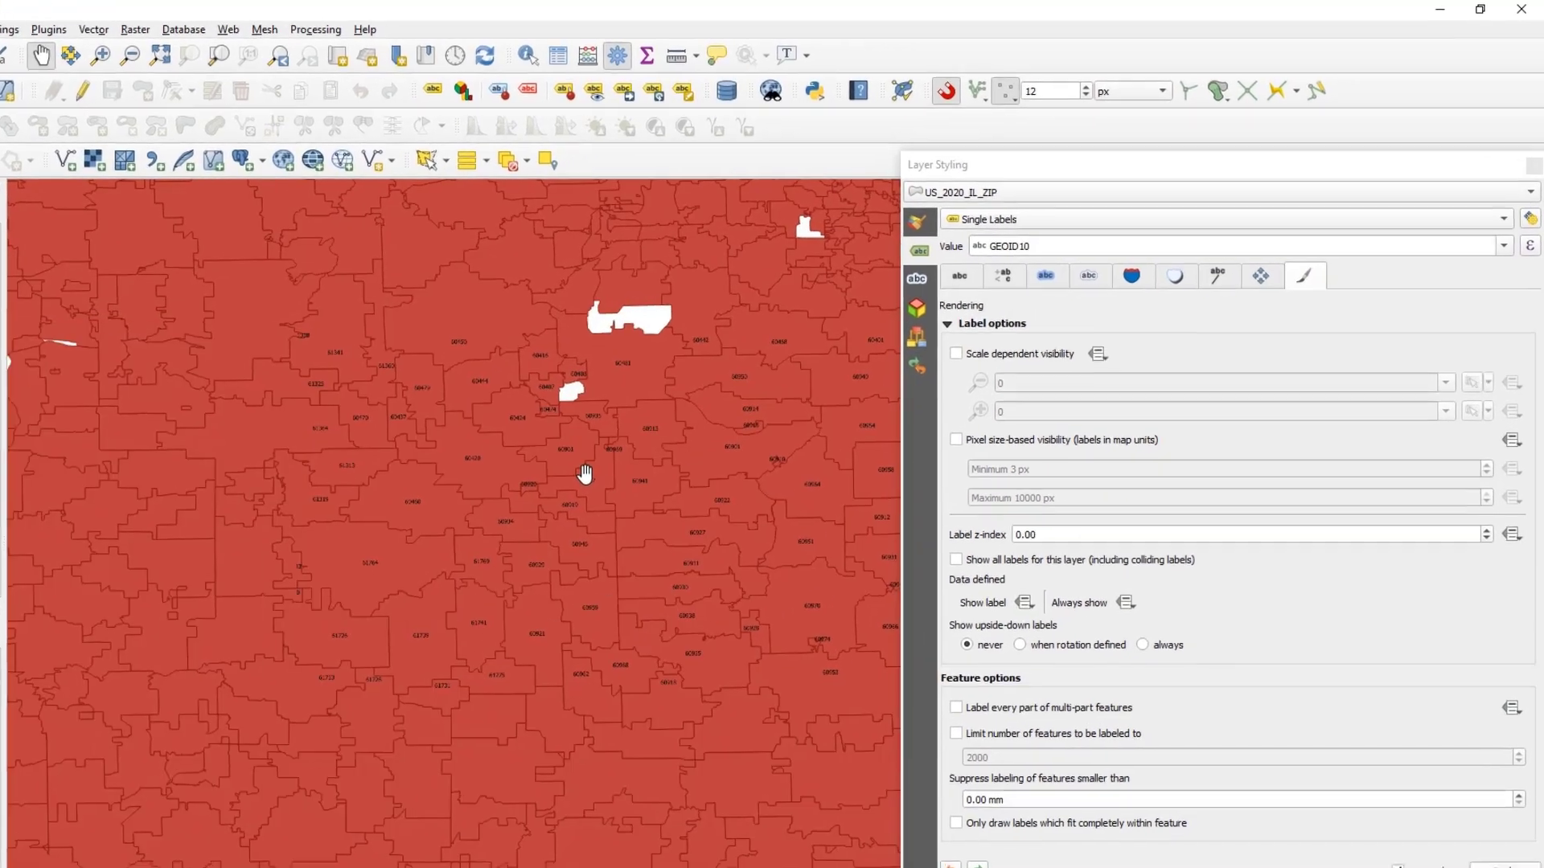
{"action": "left_click_drag", "start_coordinate": [585, 475], "coordinate": [551, 571]}
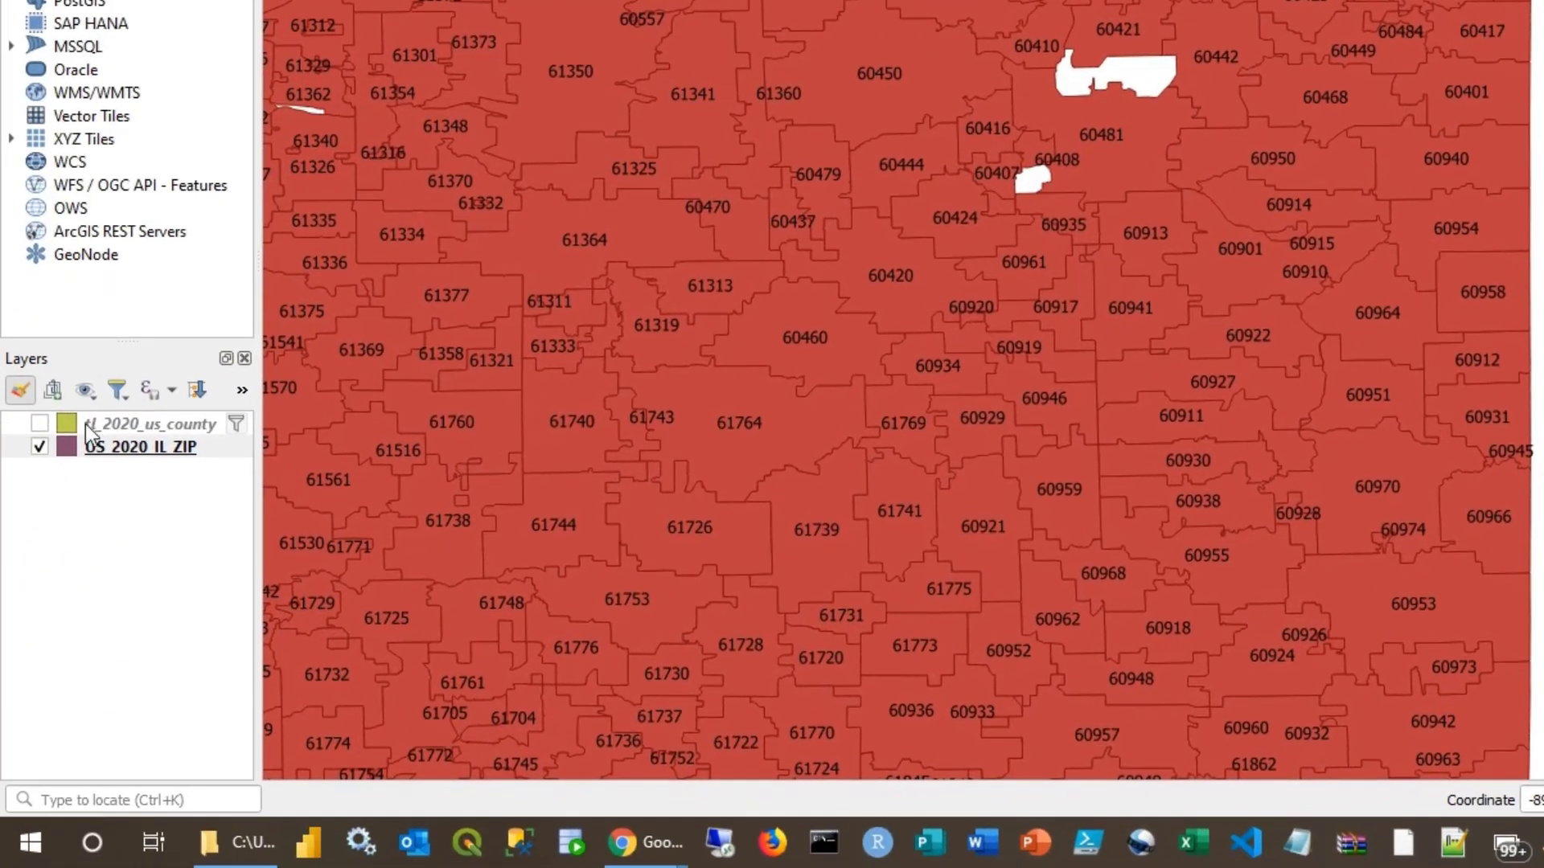
{"action": "left_click", "coordinate": [40, 424]}
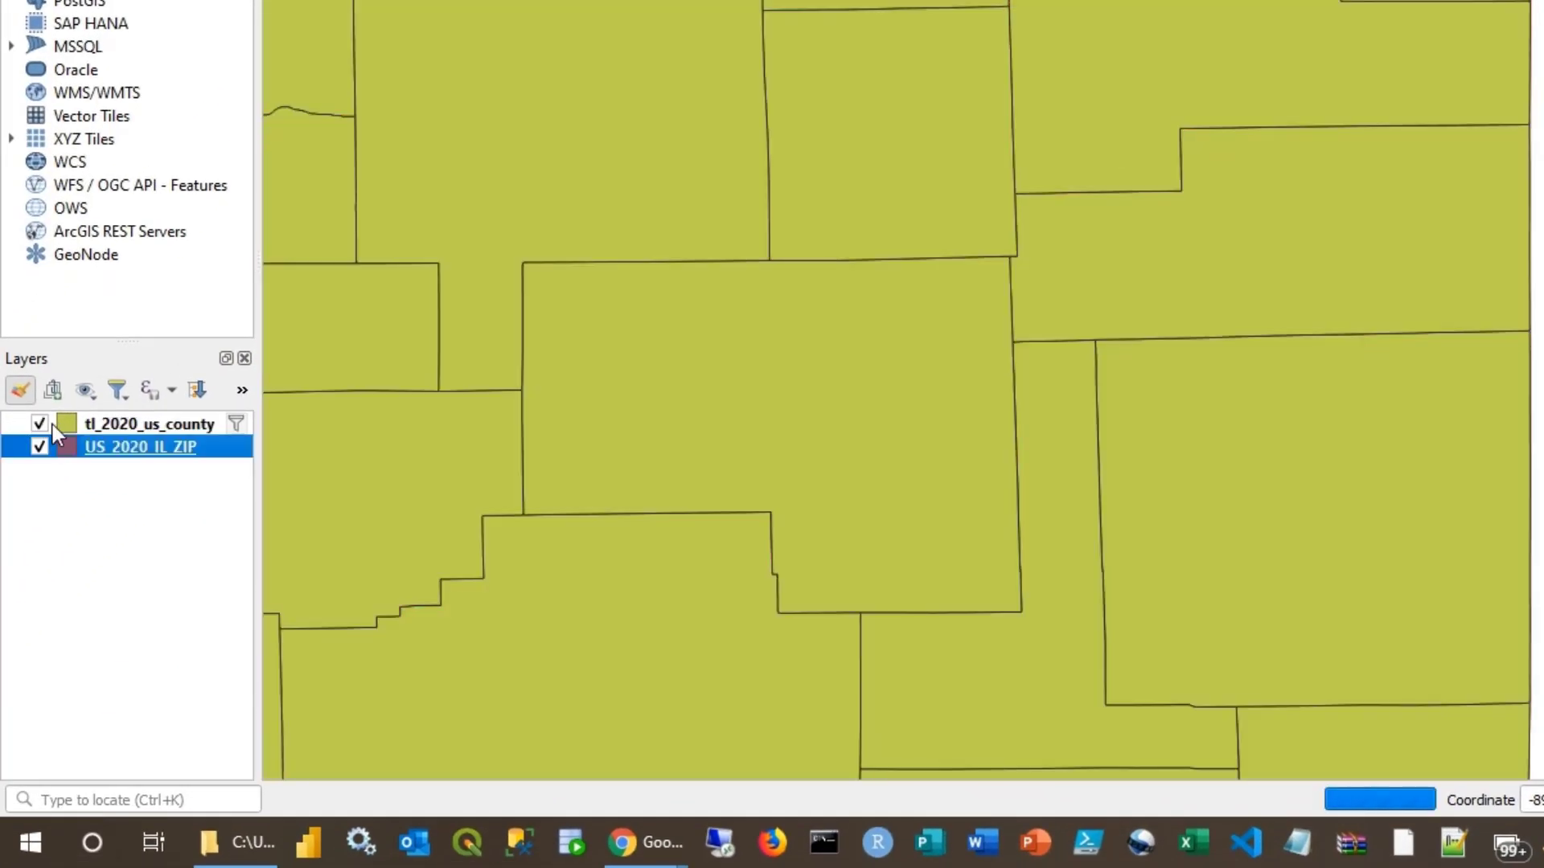
{"action": "left_click", "coordinate": [138, 423]}
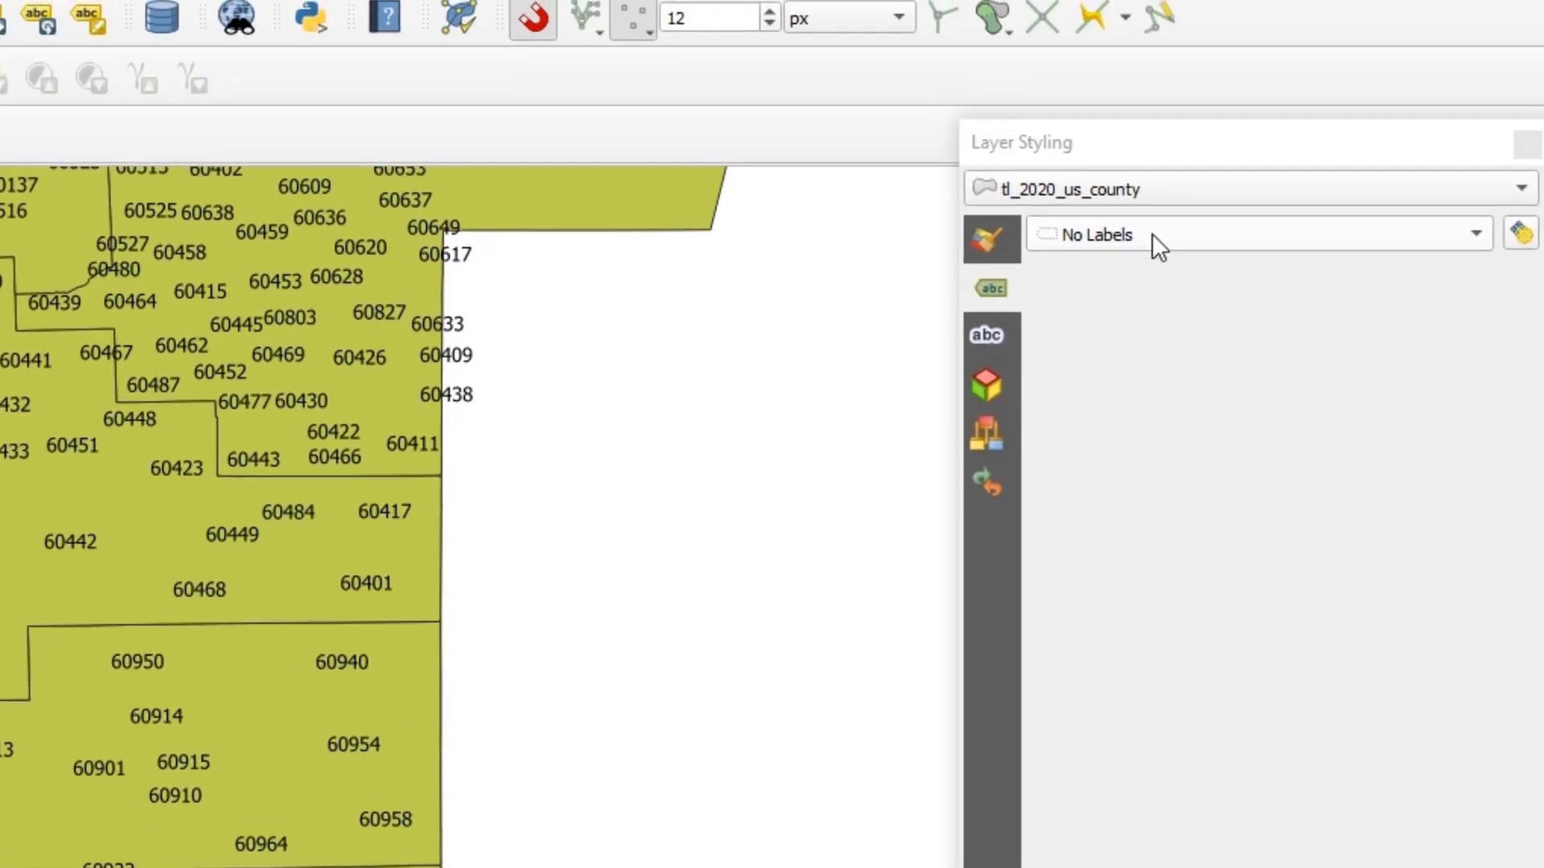
{"action": "left_click", "coordinate": [1151, 233]}
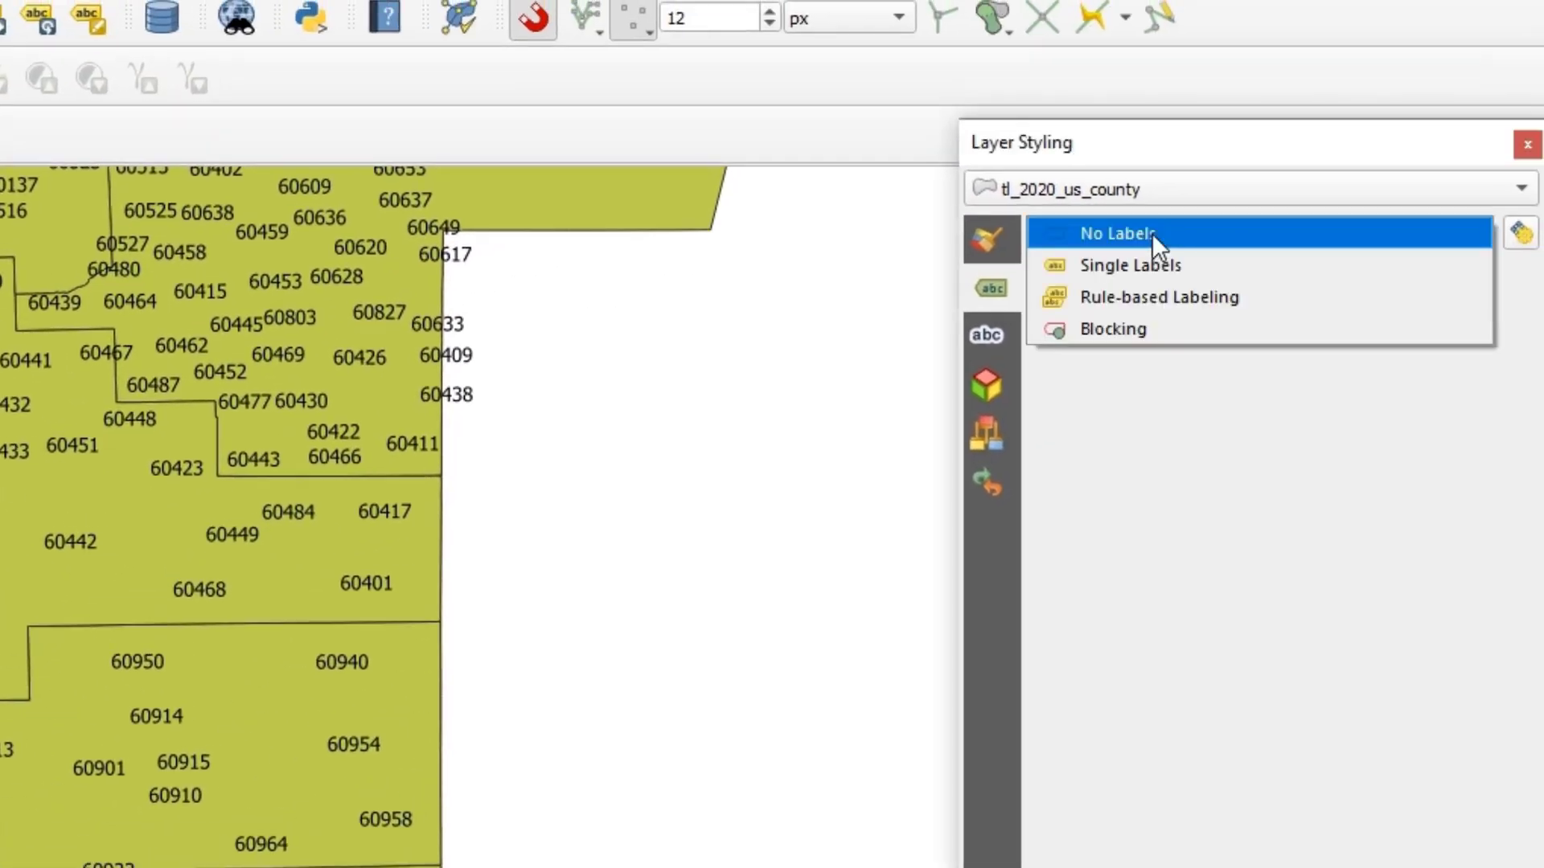
{"action": "left_click", "coordinate": [1160, 267]}
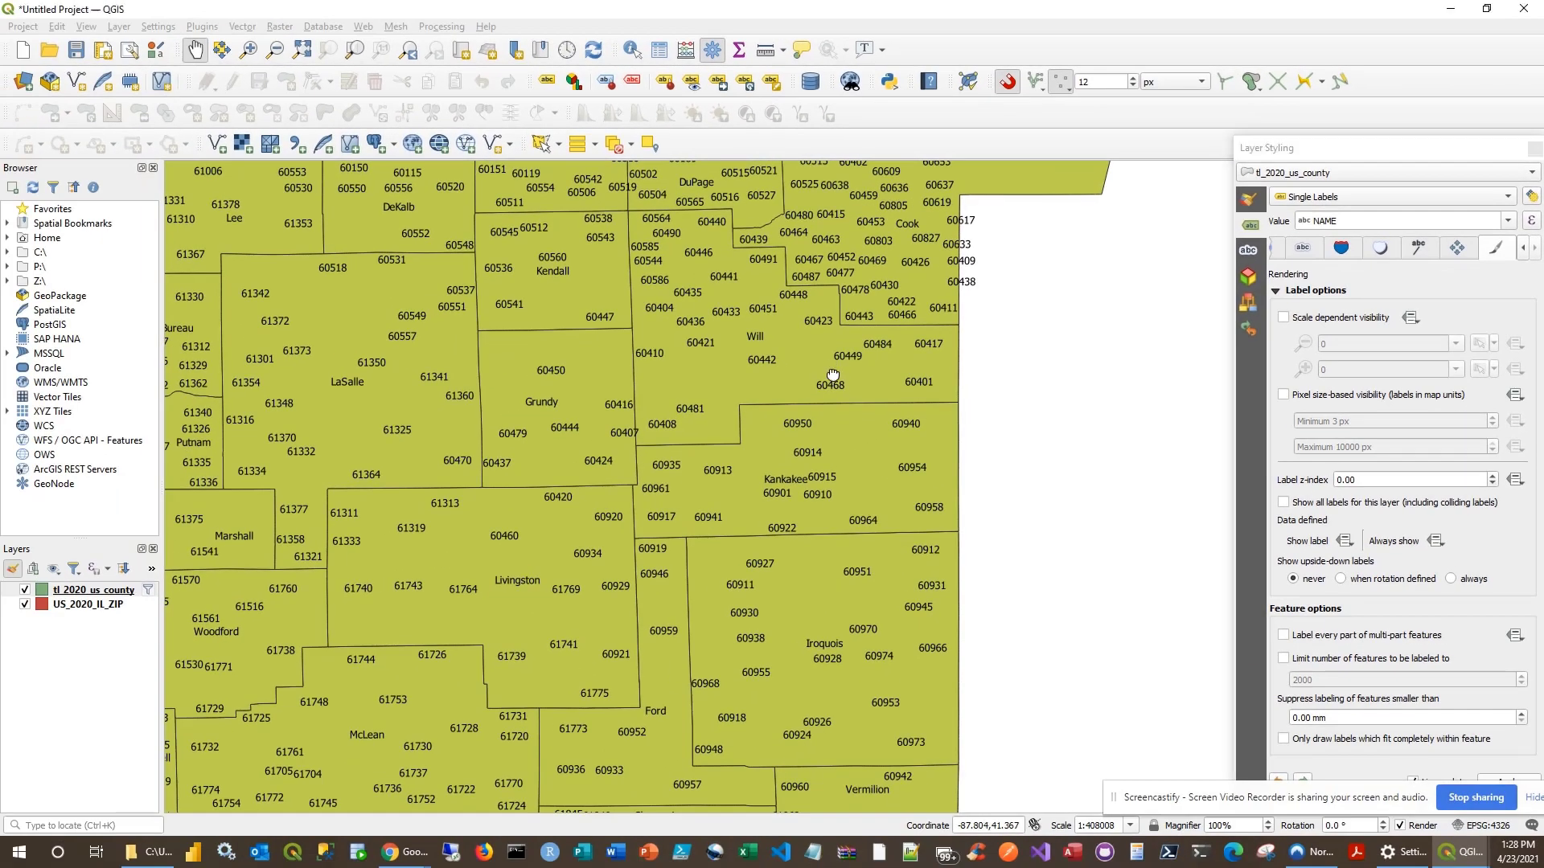
Step: Examine which ZIP code labels fall within the named counties of northeastern Illinois
{"action": "left_click_drag", "start_coordinate": [213, 589], "coordinate": [0, 697]}
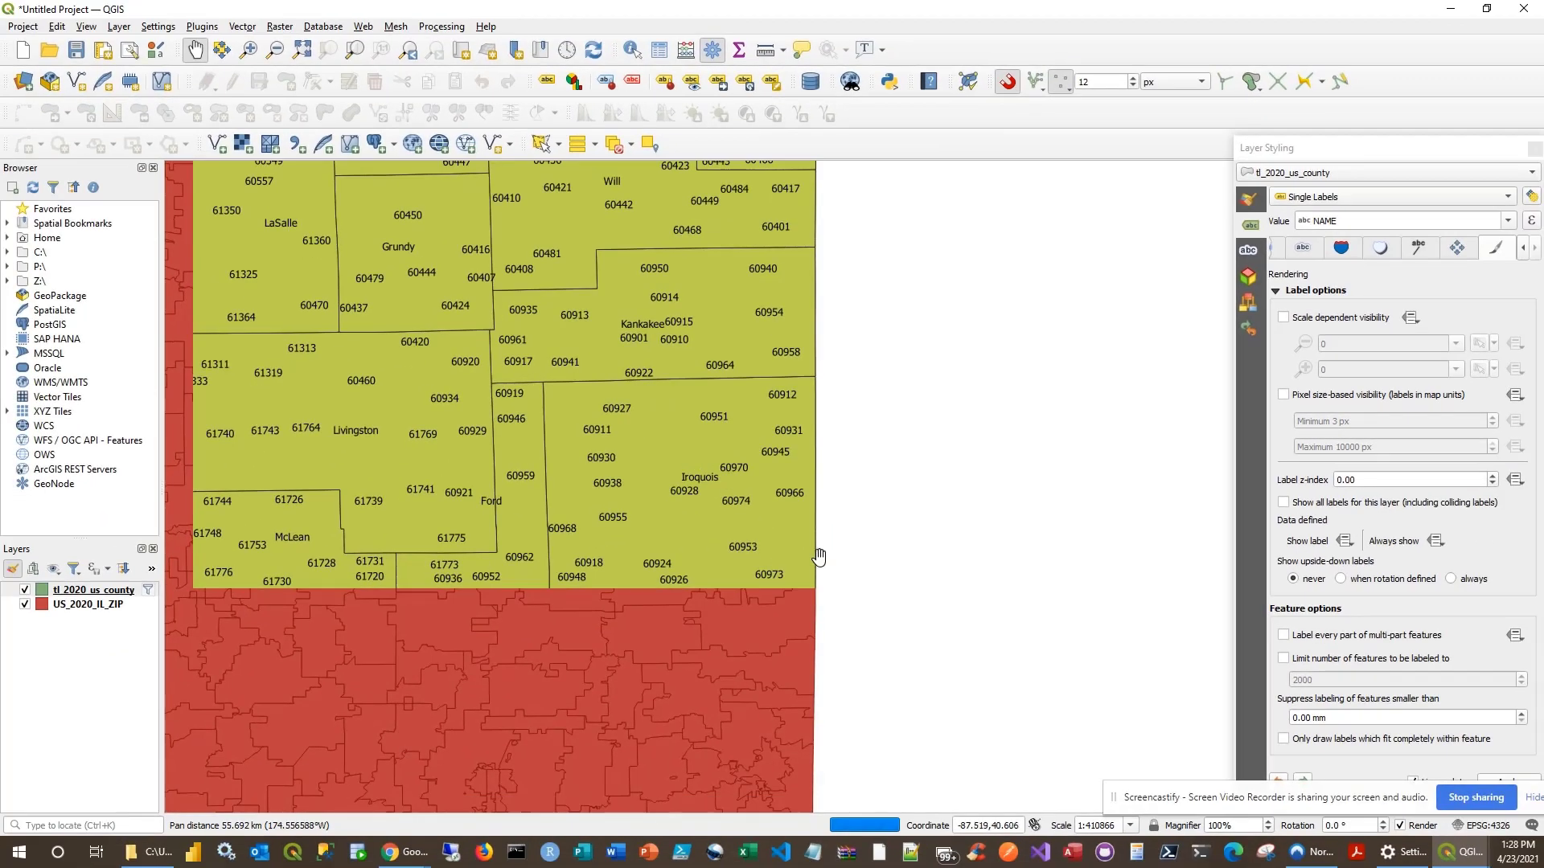
{"action": "left_click_drag", "start_coordinate": [562, 486], "coordinate": [614, 427]}
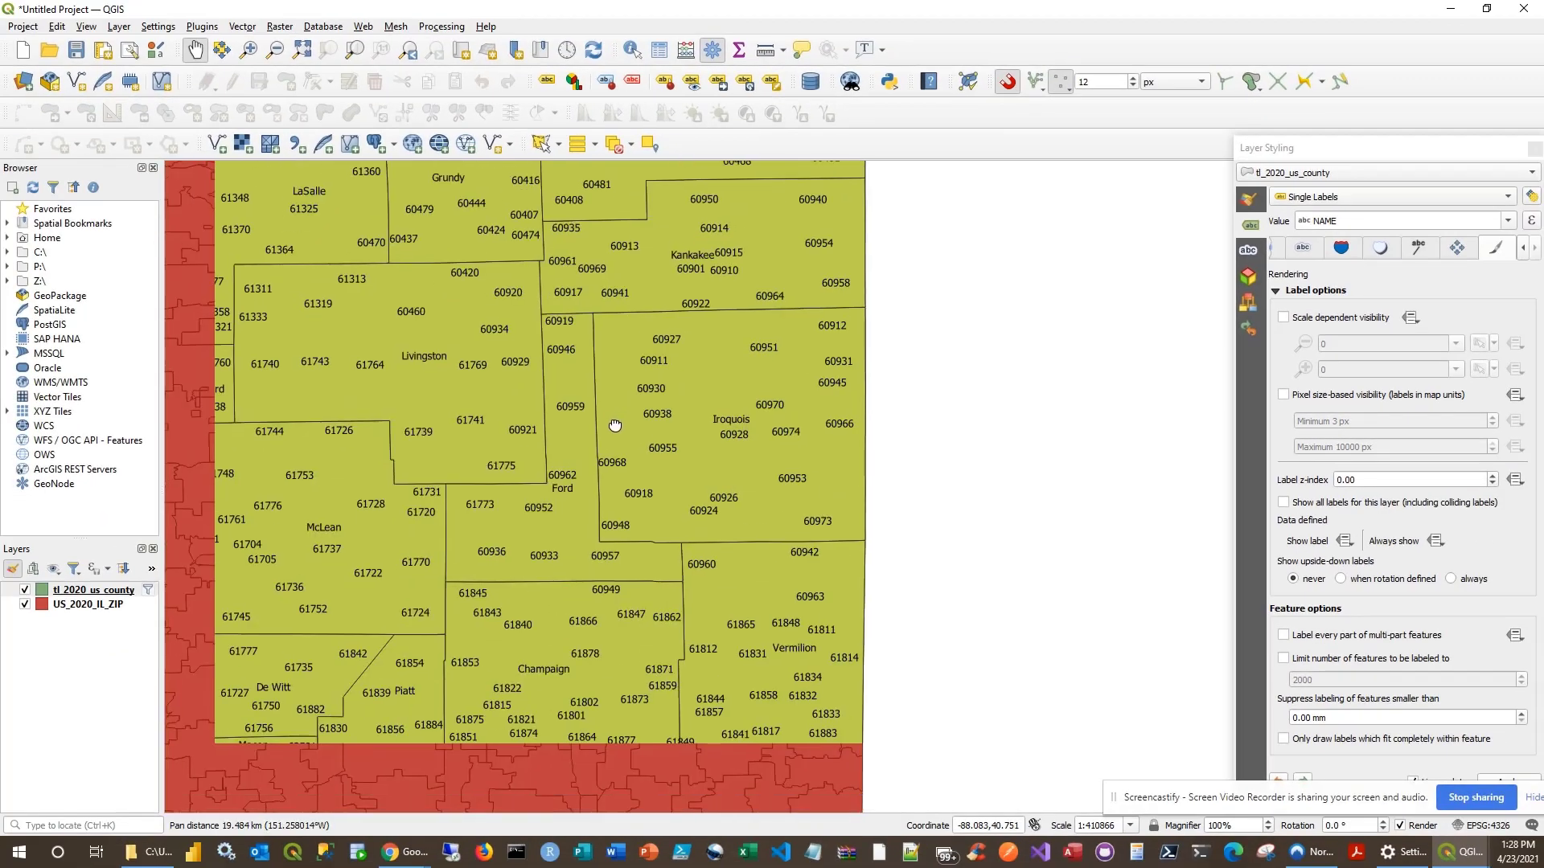
{"action": "left_click_drag", "start_coordinate": [707, 431], "coordinate": [606, 524]}
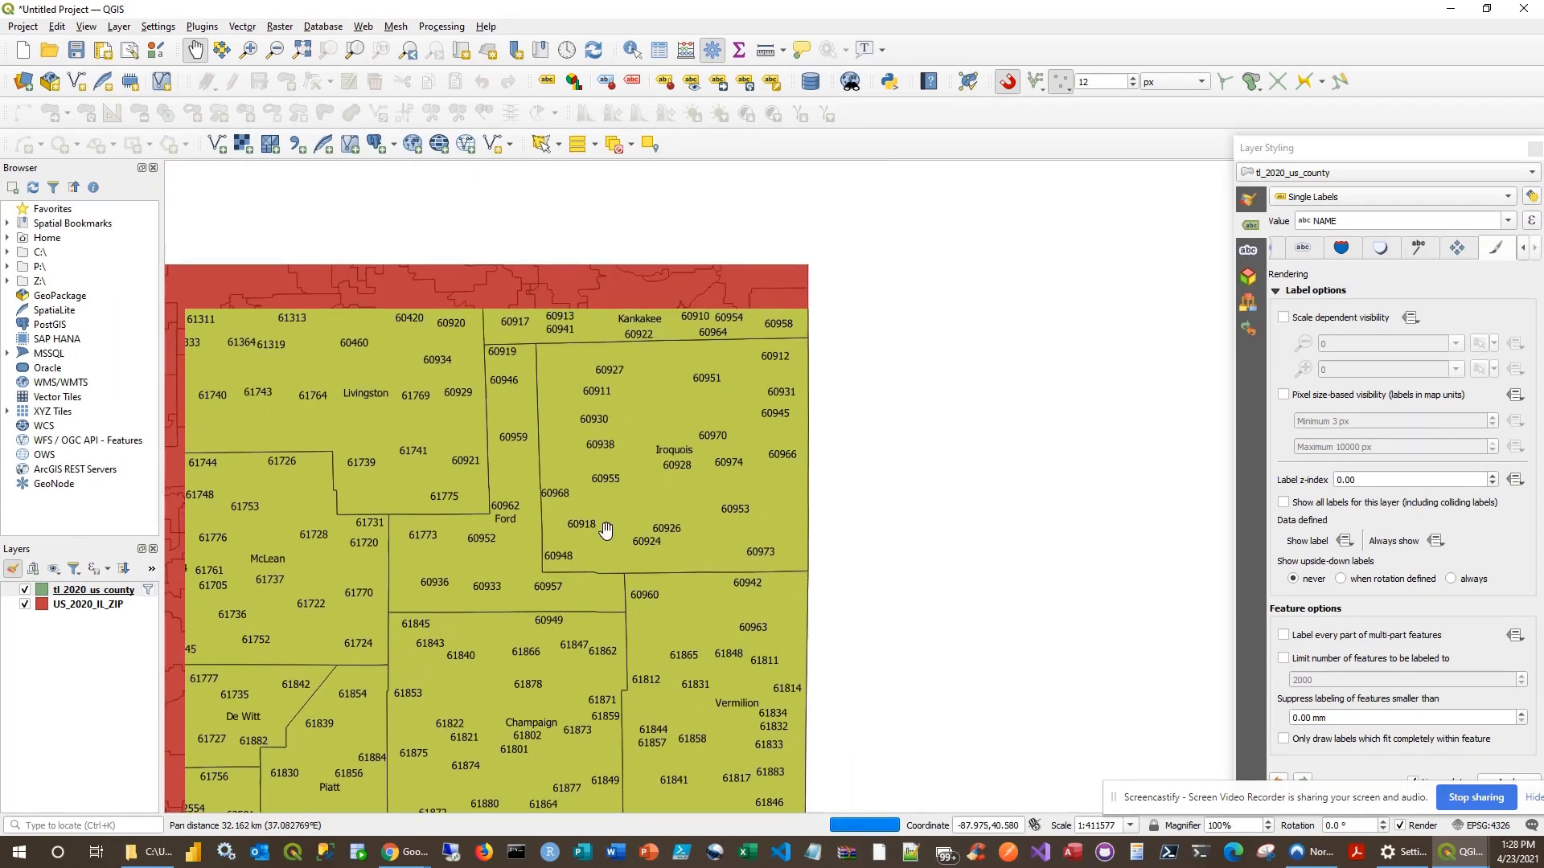
{"action": "left_click_drag", "start_coordinate": [702, 438], "coordinate": [679, 465]}
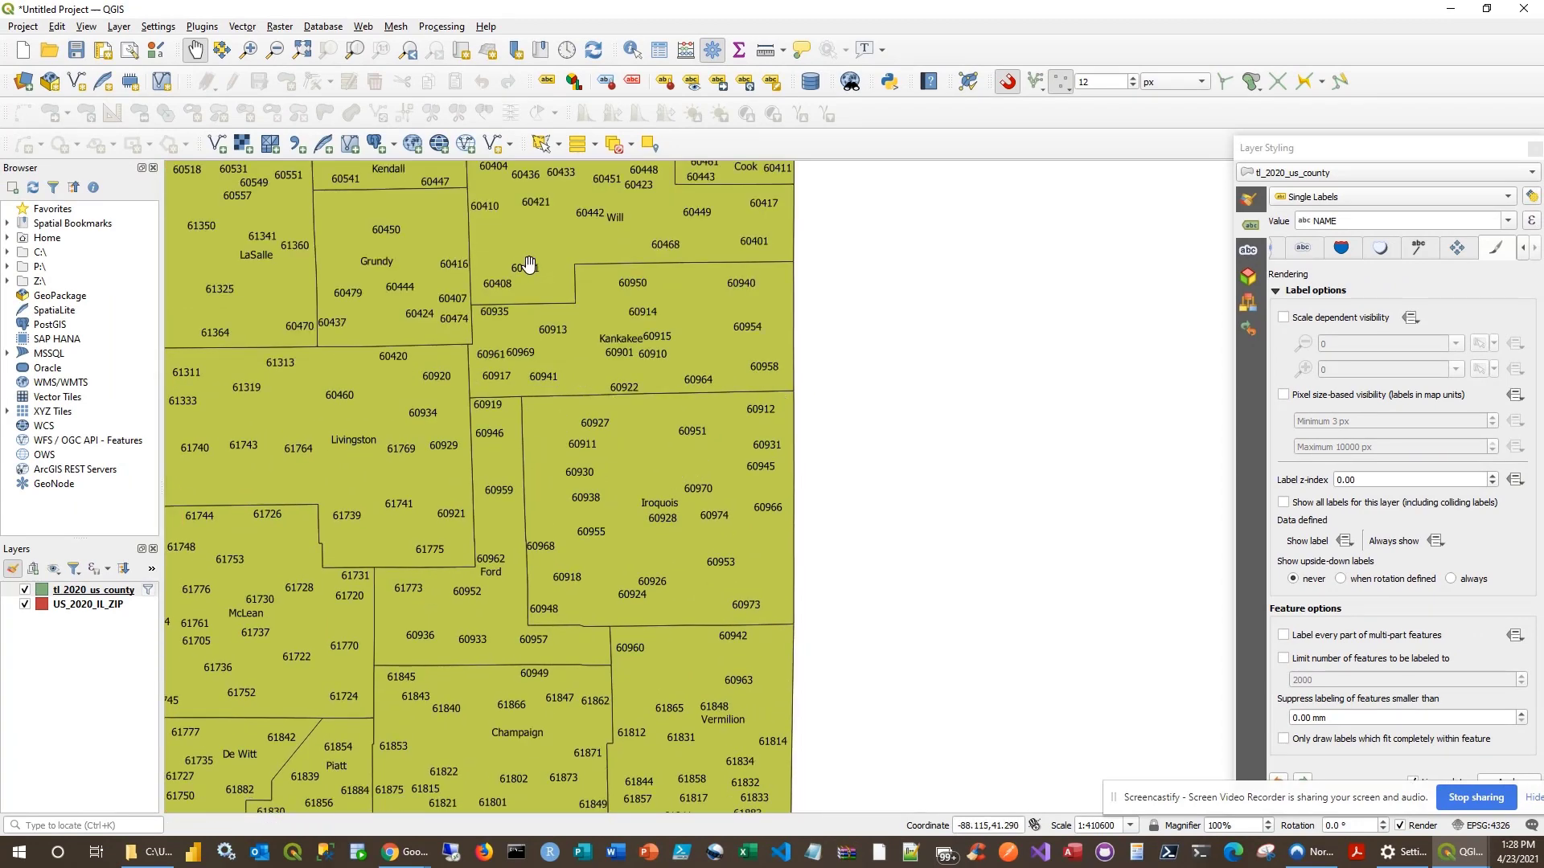
{"action": "left_click_drag", "start_coordinate": [513, 402], "coordinate": [693, 447]}
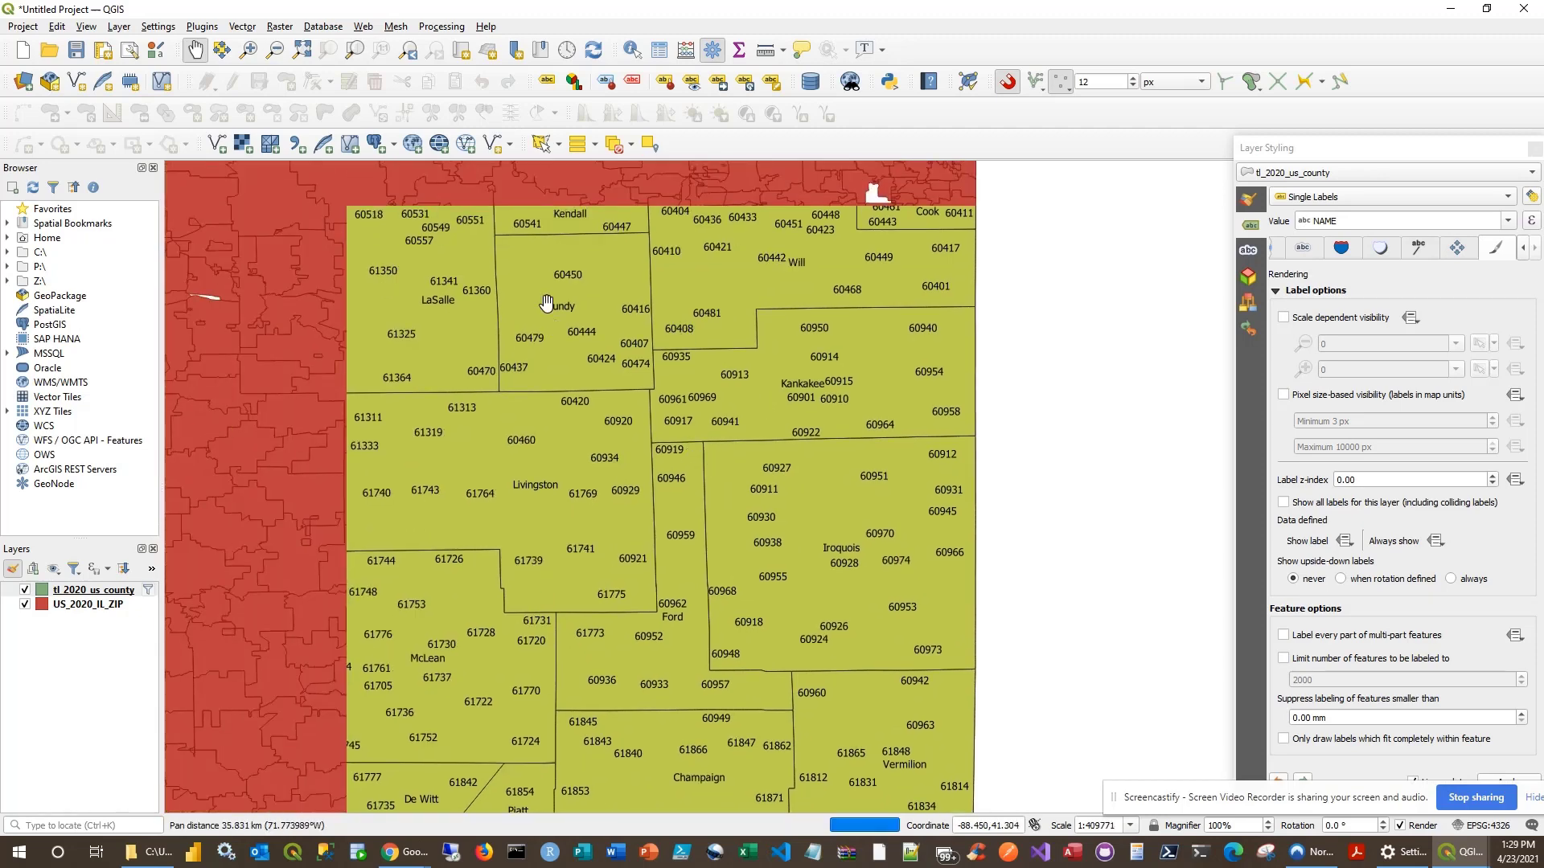
{"action": "left_click_drag", "start_coordinate": [416, 381], "coordinate": [504, 441]}
Step: Move the US_2020_IL_ZIP layer above the tl_2020_us_county layer in the layer order
{"action": "scroll", "coordinate": [685, 458], "scroll_direction": "down", "scroll_amount": 1}
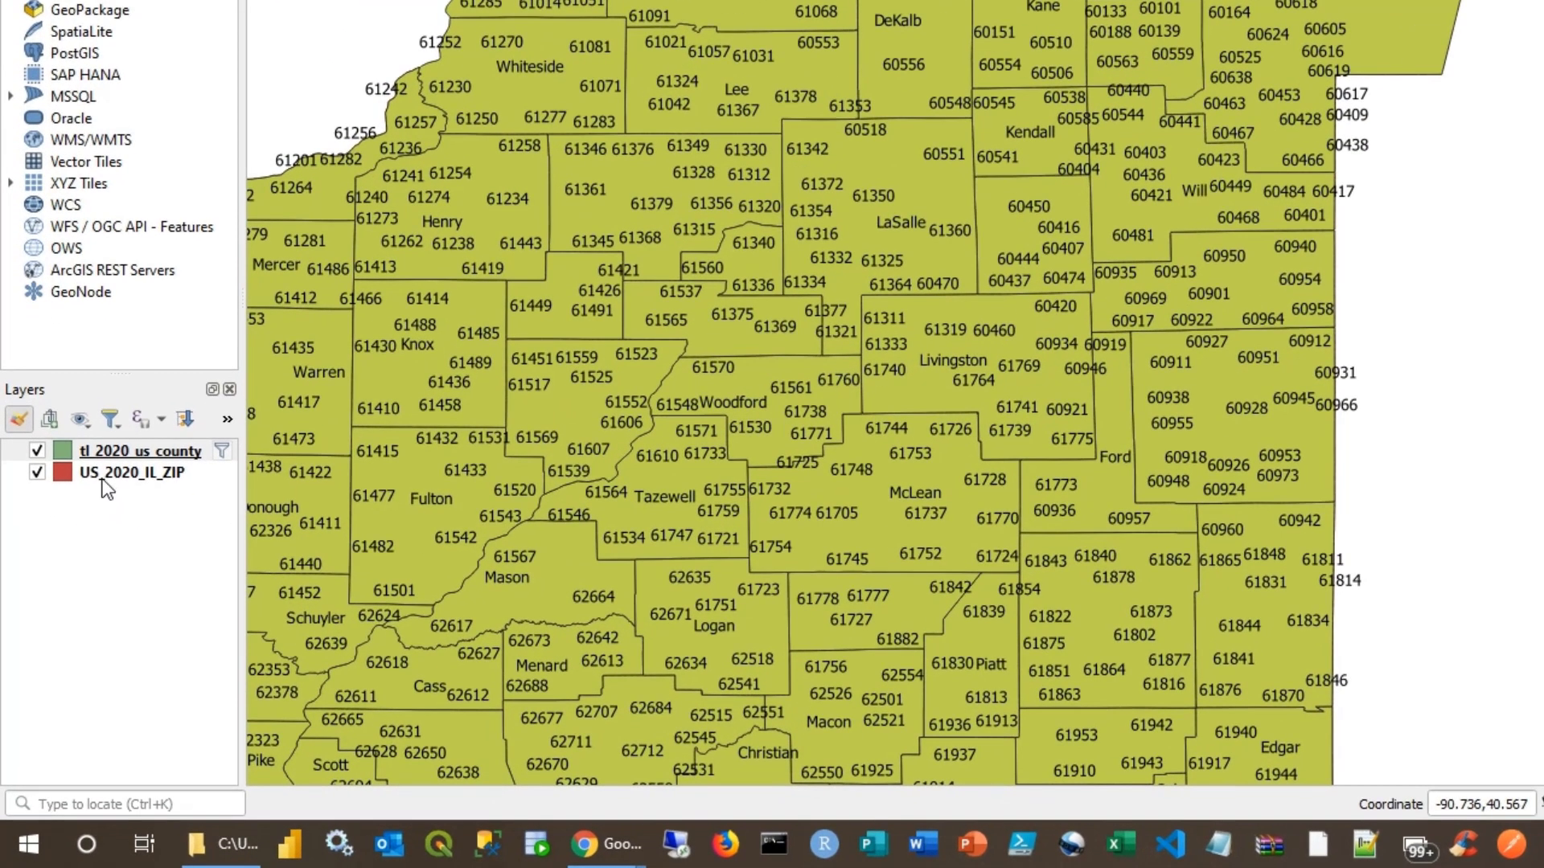
{"action": "left_click", "coordinate": [133, 474]}
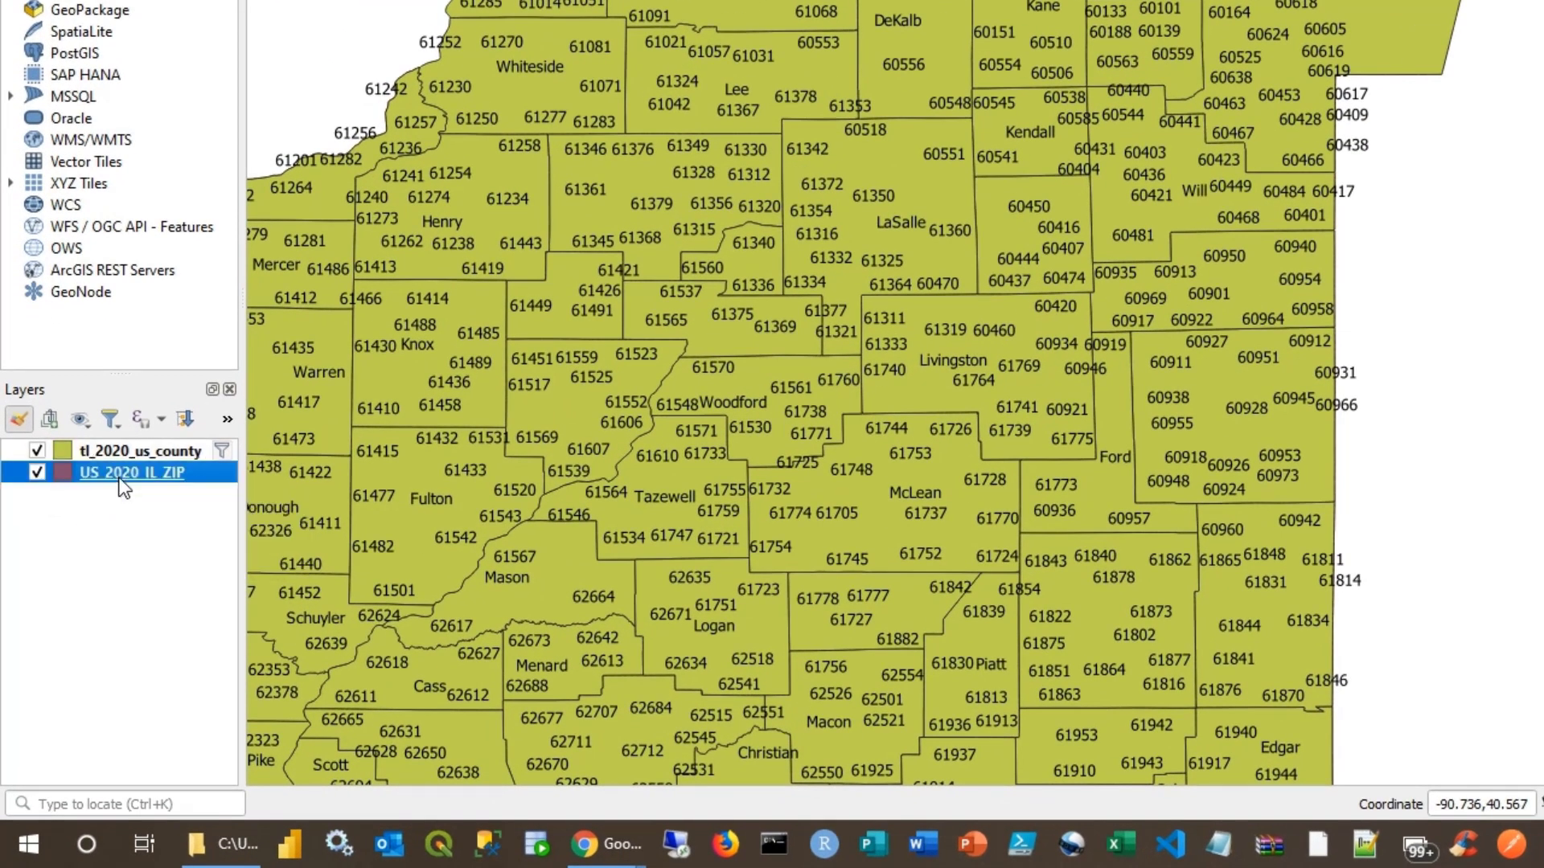
{"action": "left_click_drag", "start_coordinate": [128, 476], "coordinate": [114, 447]}
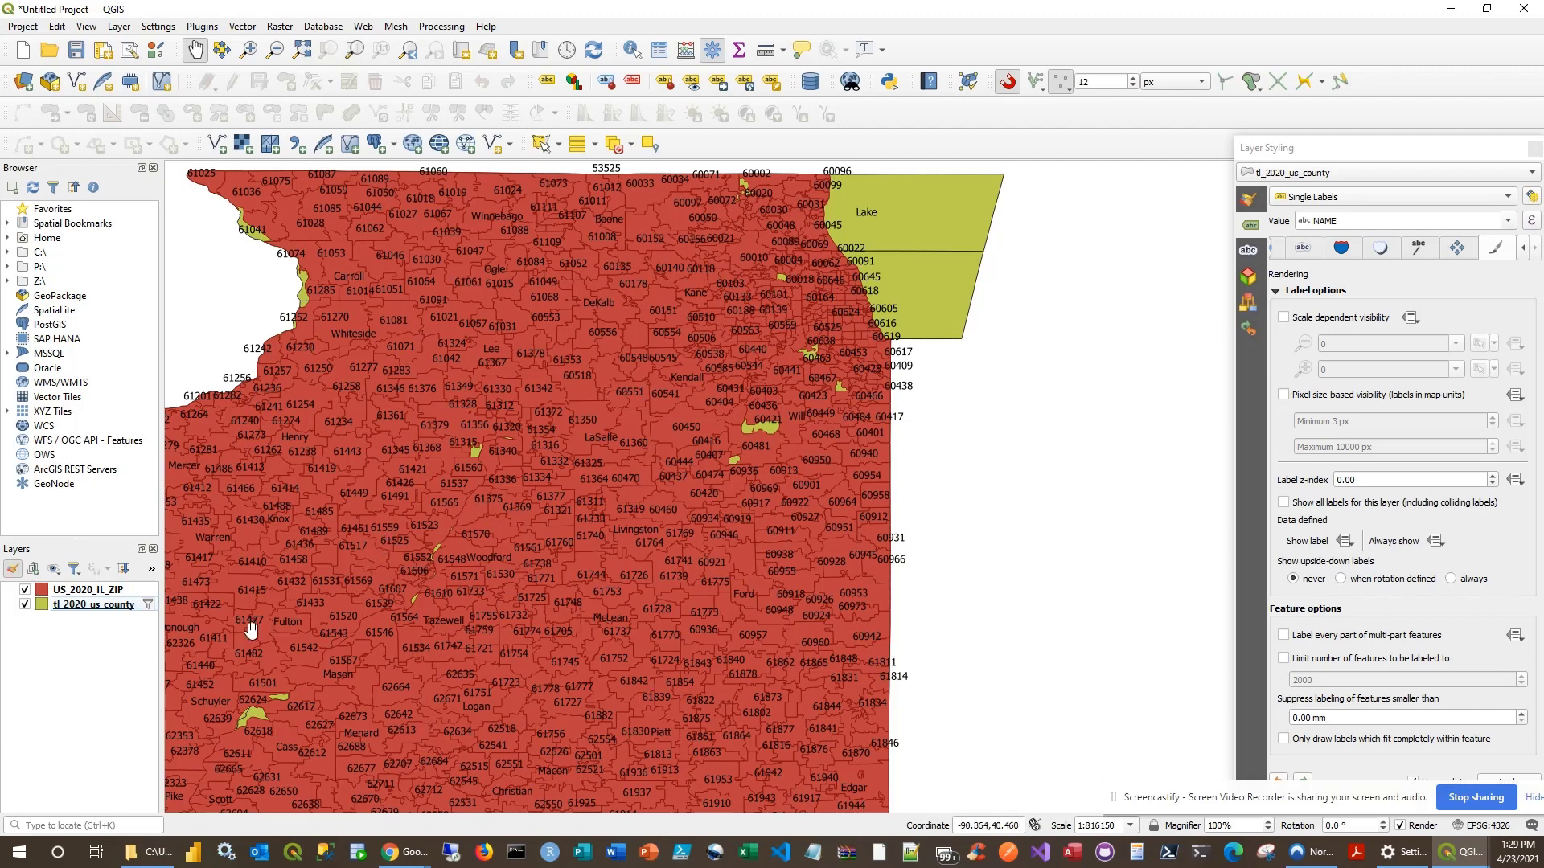
Step: Apply the gradient orange fill symbol to the US_2020_IL_ZIP layer in its symbology properties
{"action": "left_click", "coordinate": [84, 610]}
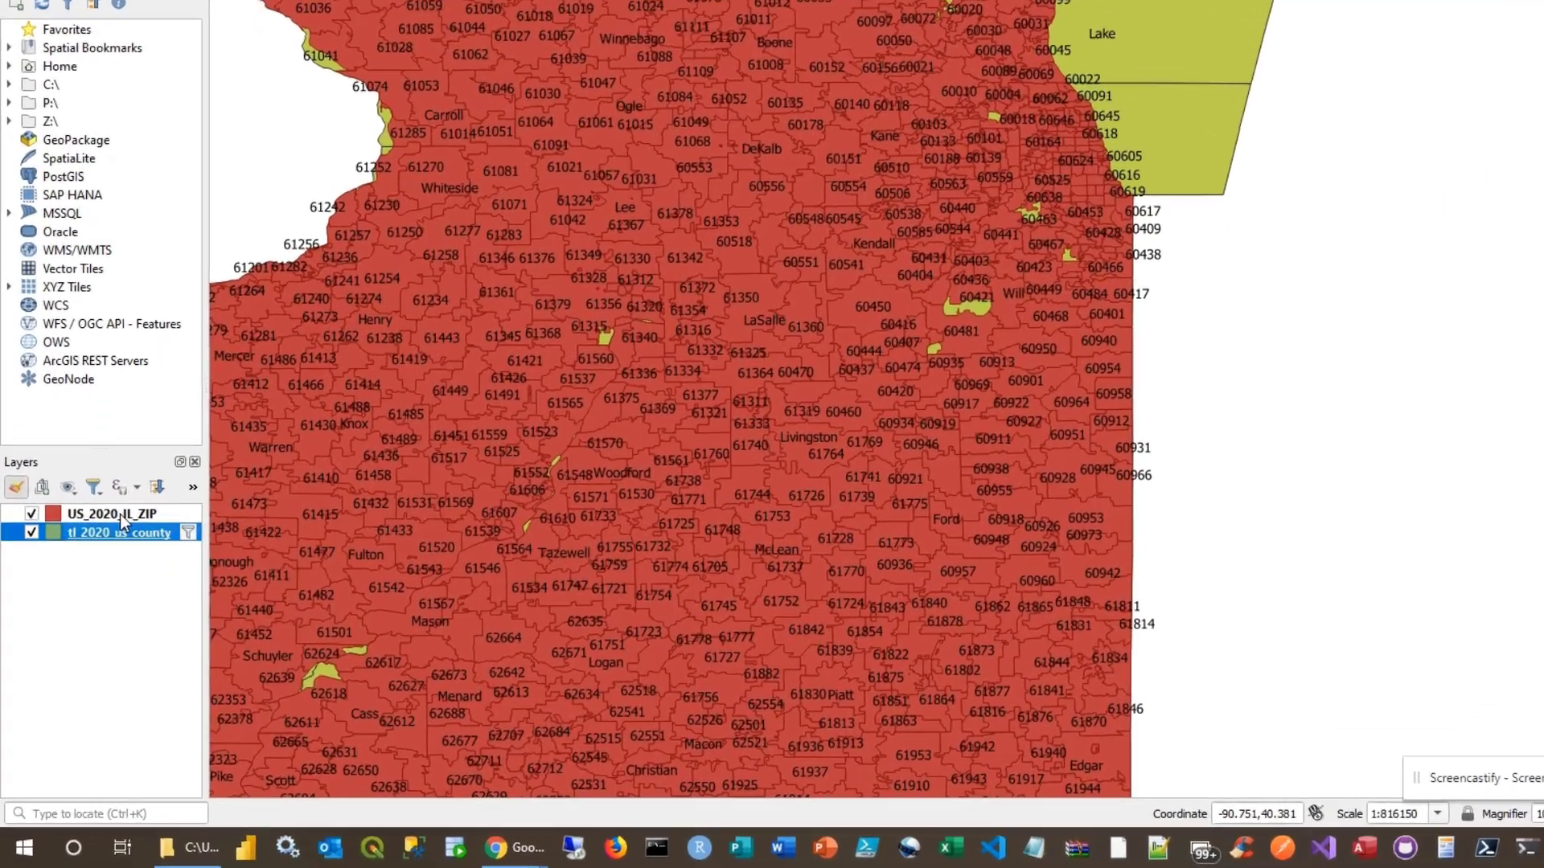
{"action": "left_click", "coordinate": [74, 588]}
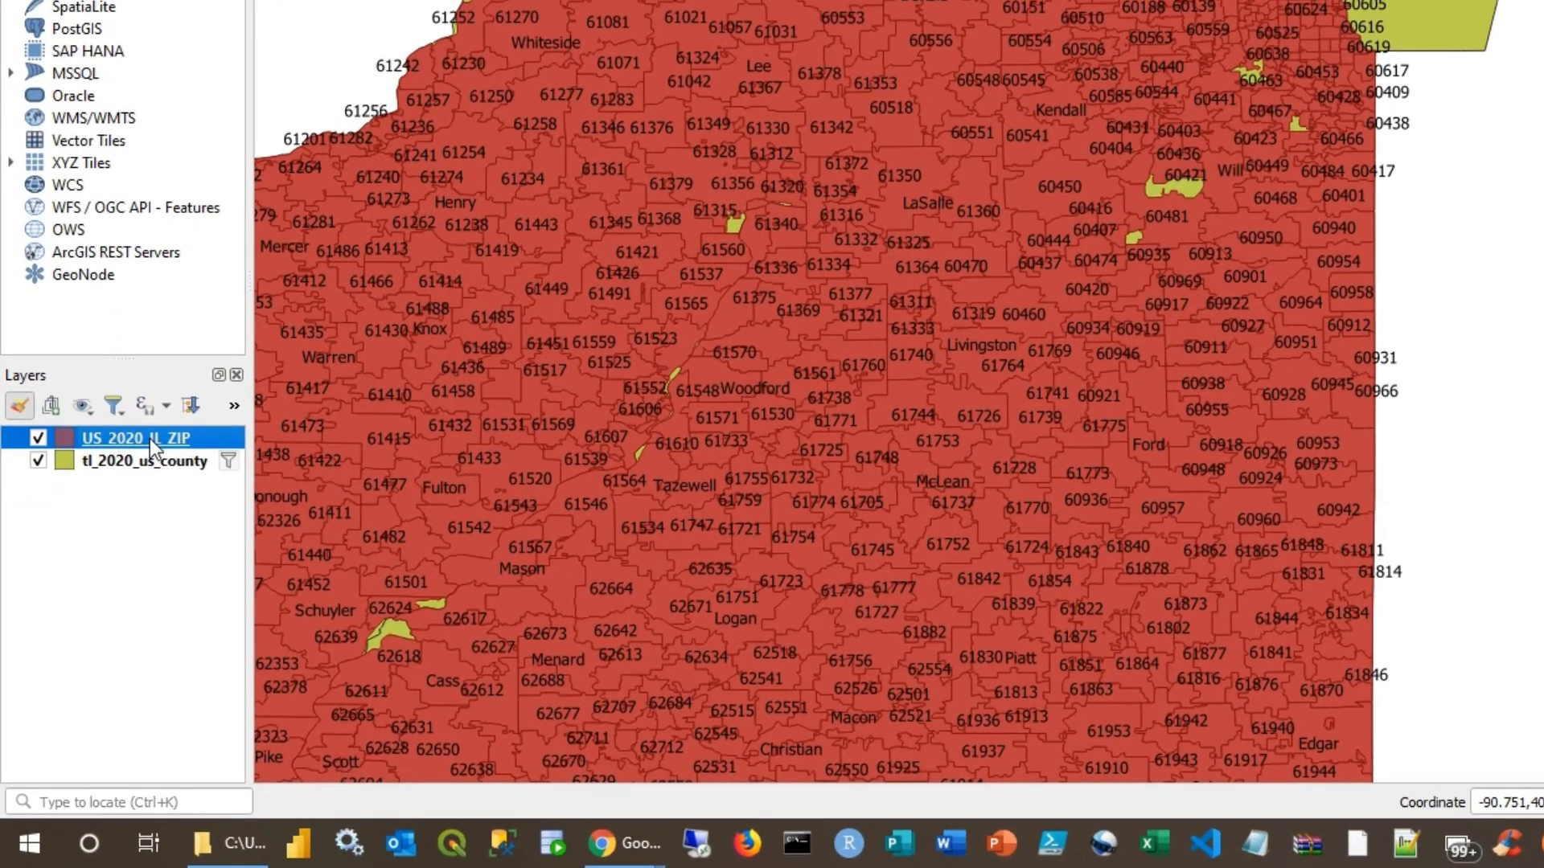
{"action": "right_click", "coordinate": [150, 437]}
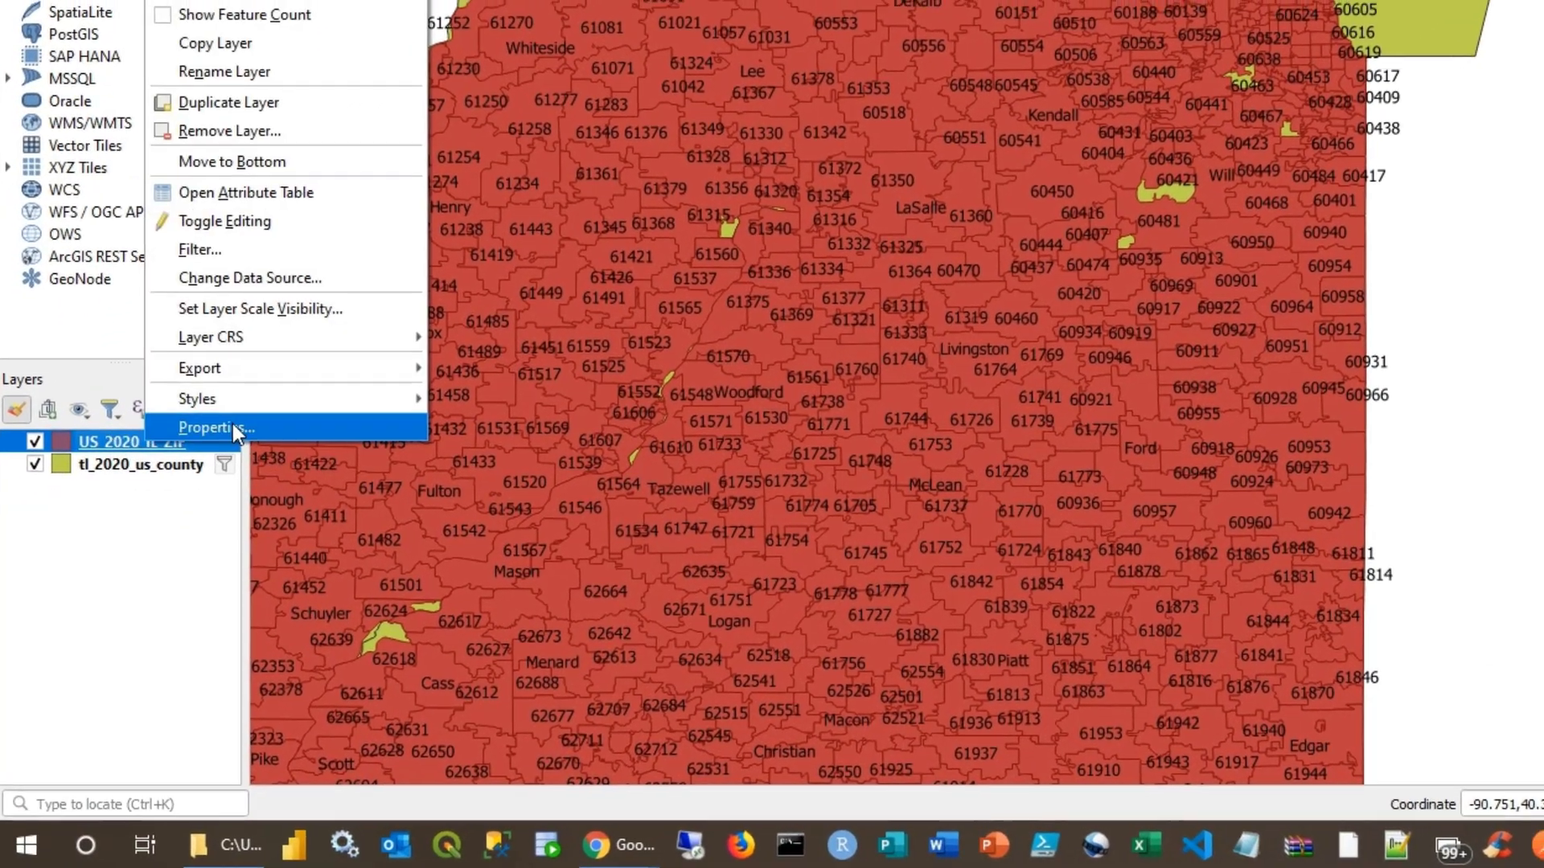
{"action": "left_click", "coordinate": [234, 423]}
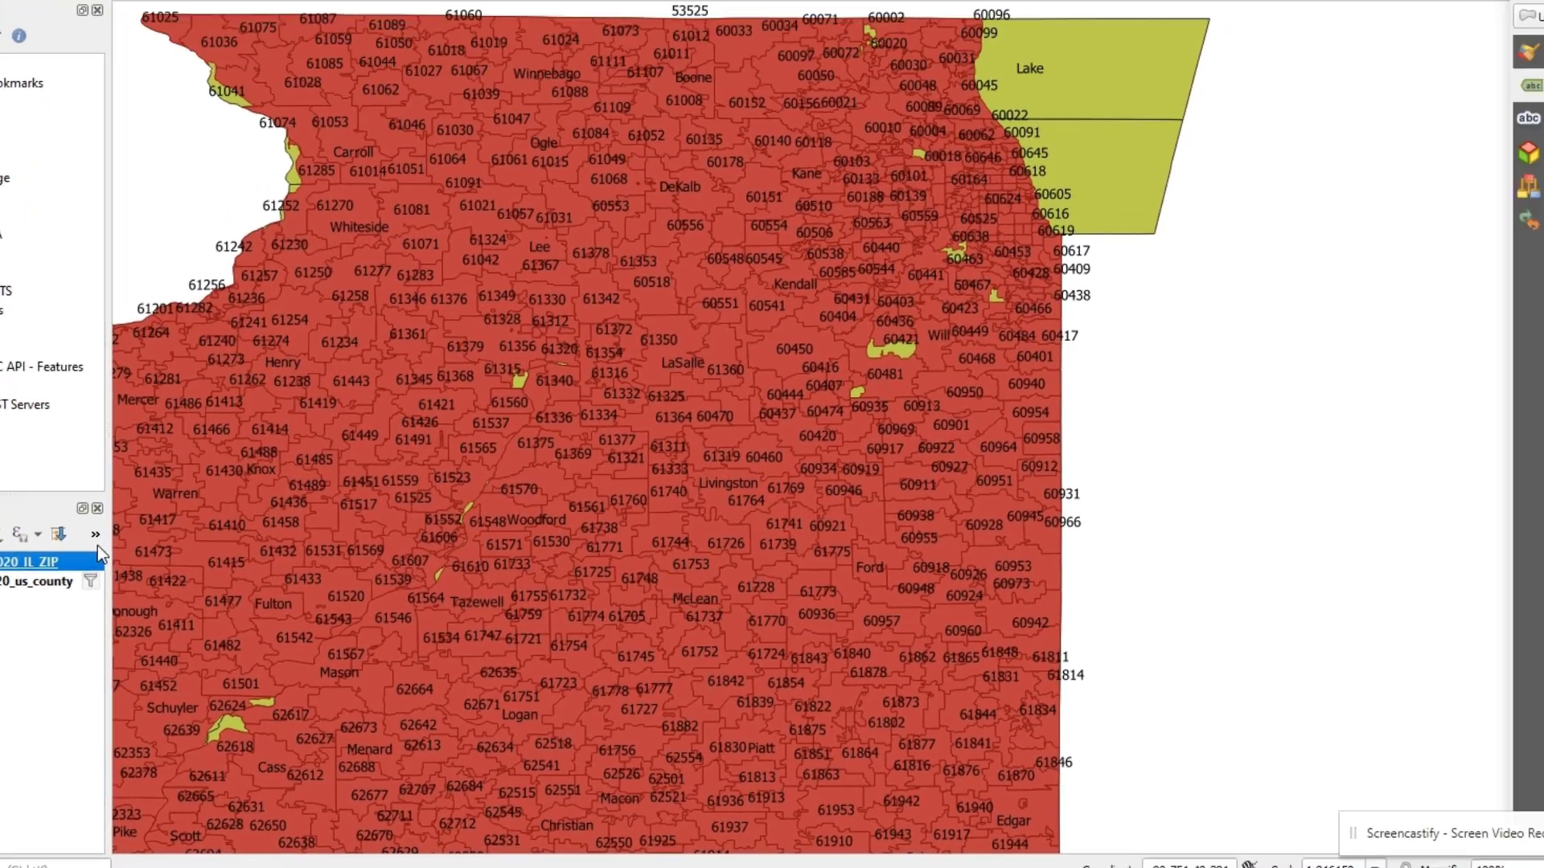
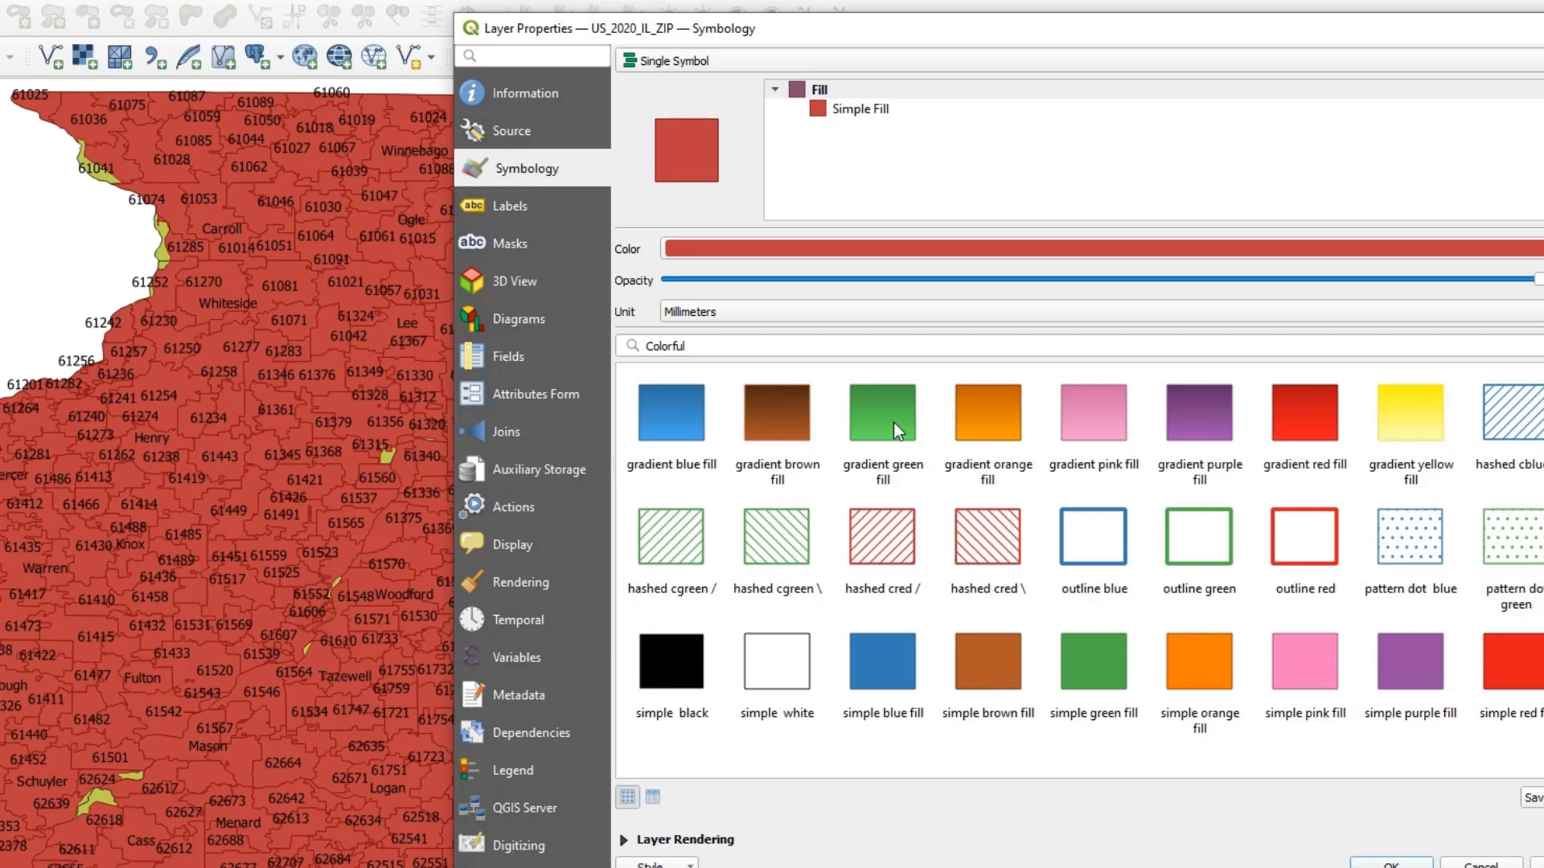
{"action": "left_click", "coordinate": [997, 418]}
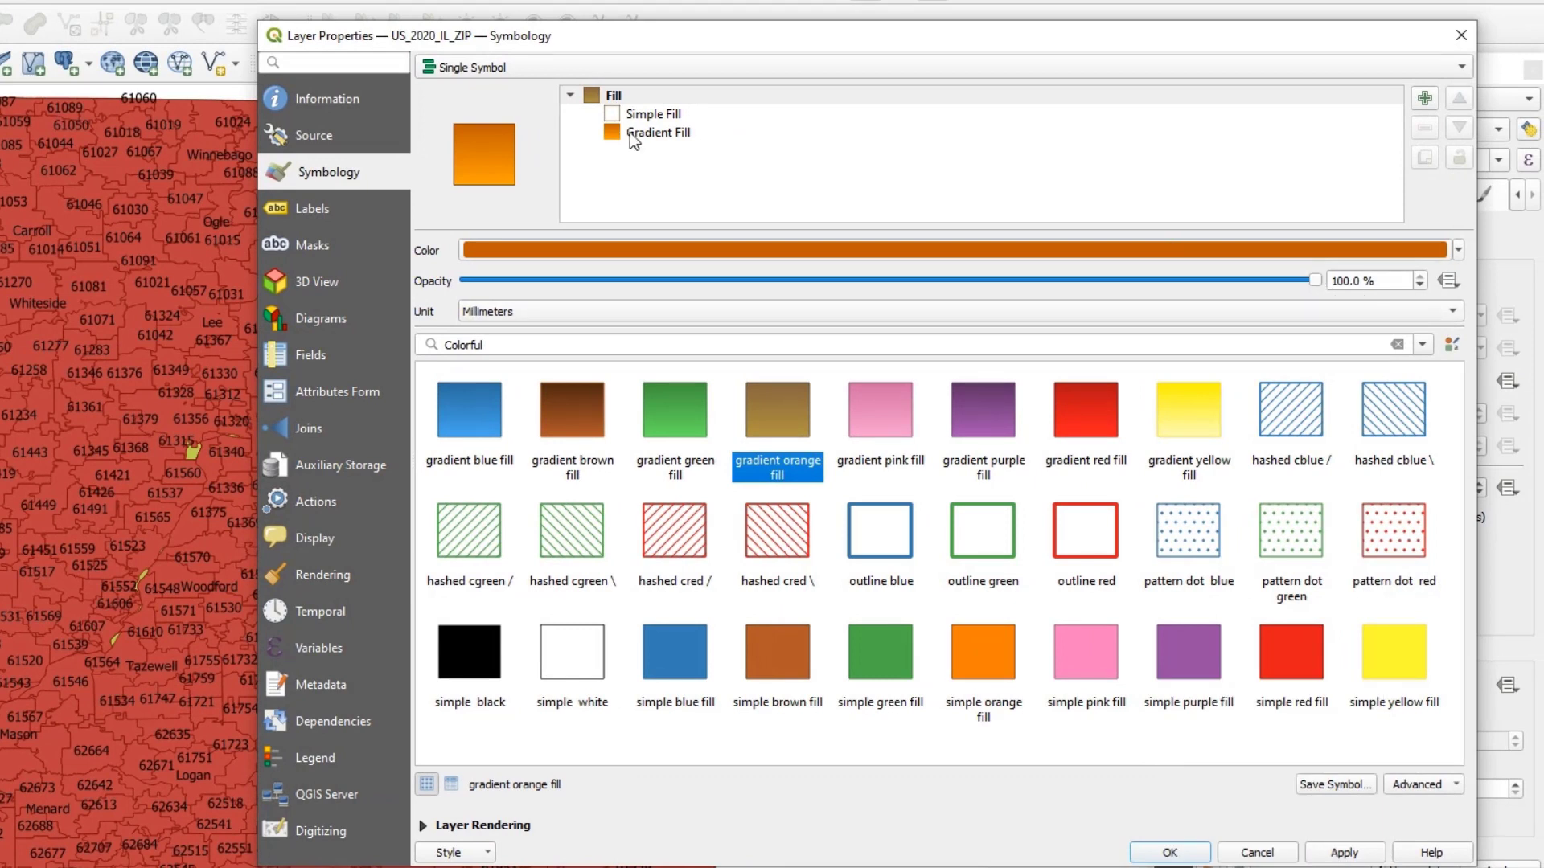
Step: Set the US_2020_IL_ZIP symbol's opacity to 15.7 % and apply the style to the map
{"action": "left_click", "coordinate": [1320, 283]}
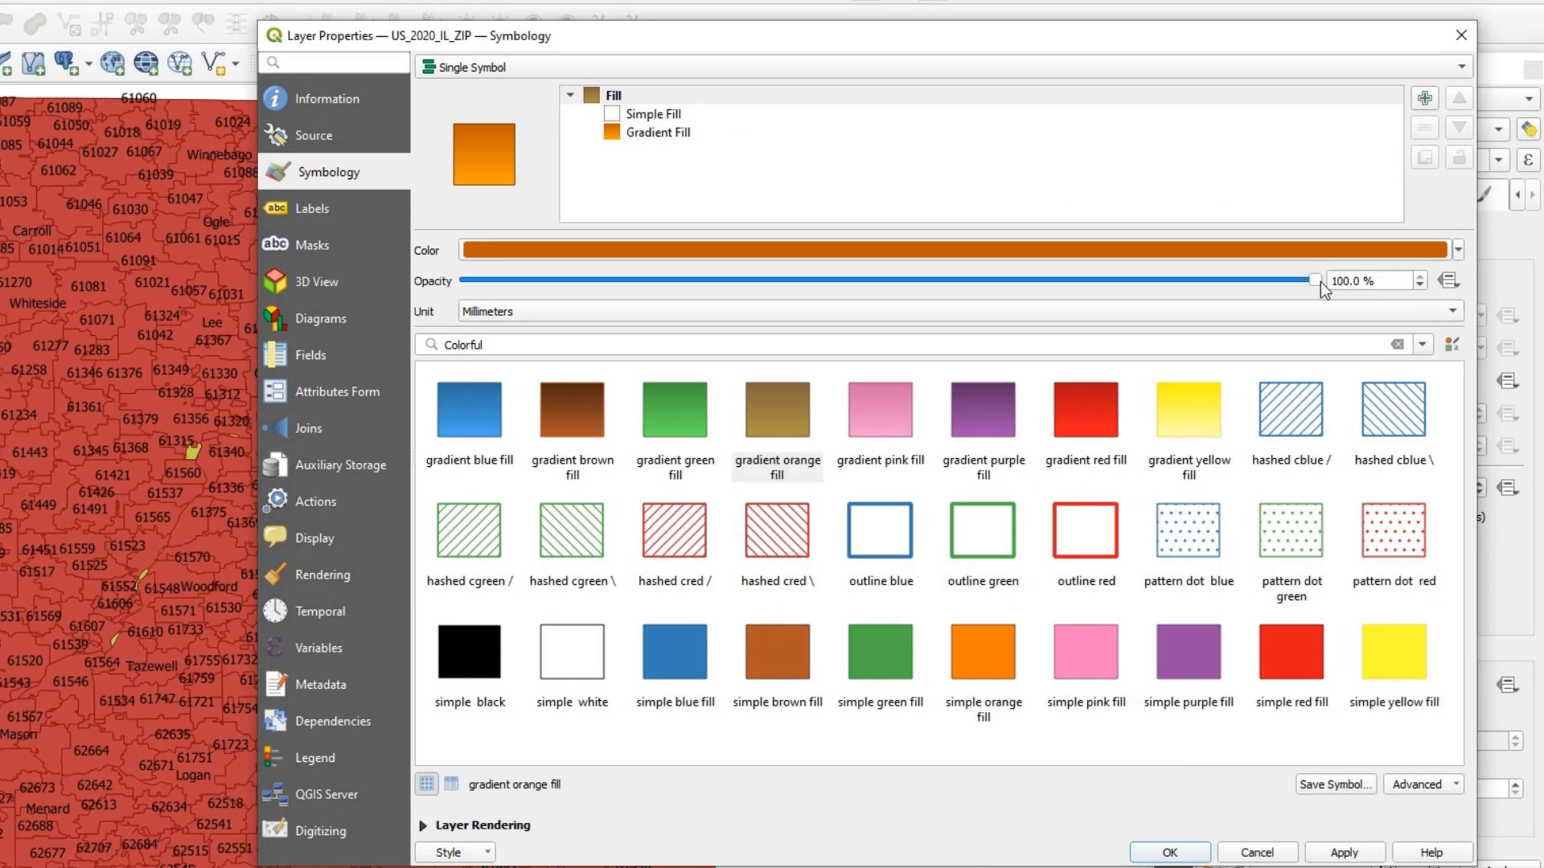
{"action": "left_click_drag", "start_coordinate": [1320, 282], "coordinate": [786, 274]}
{"action": "left_click_drag", "start_coordinate": [648, 281], "coordinate": [556, 249]}
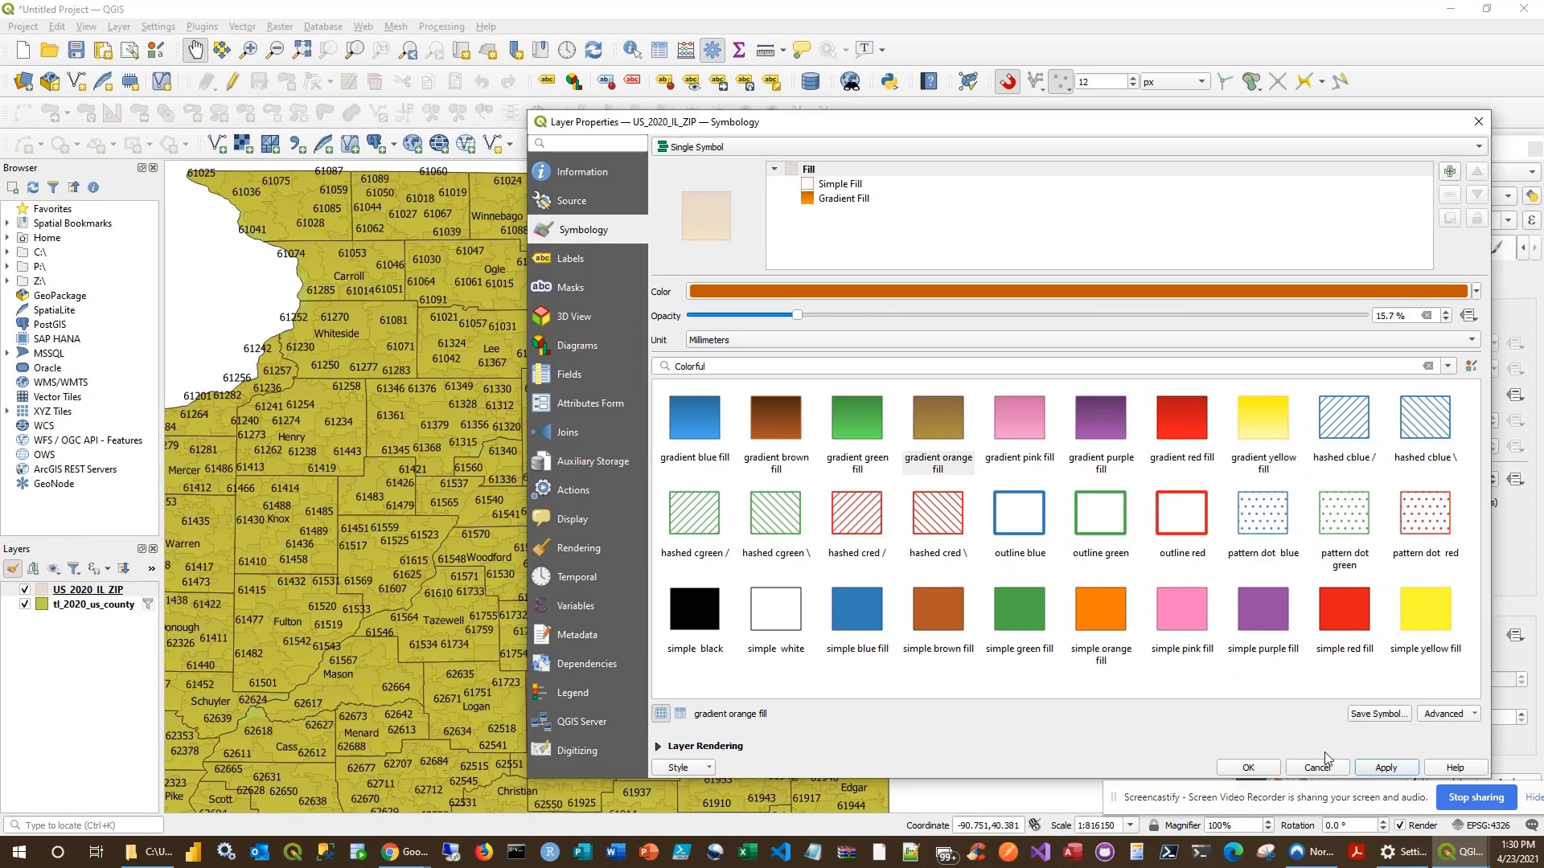
{"action": "left_click", "coordinate": [1238, 766]}
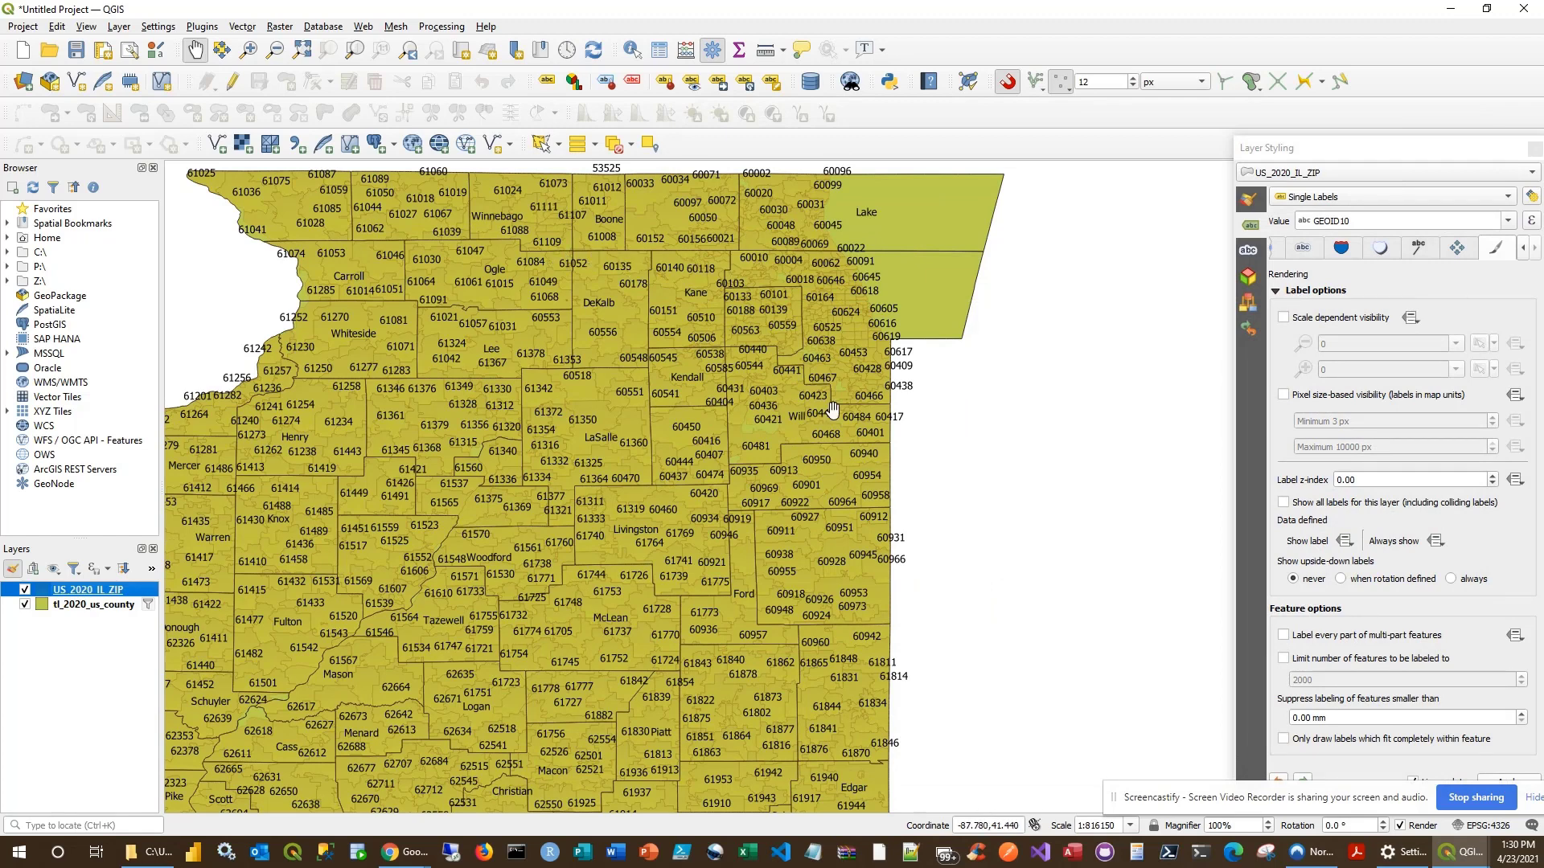
Step: Change the stroke color of the tl_2020_us_county simple fill to grey #717171 and apply it
{"action": "left_click", "coordinate": [96, 609]}
{"action": "right_click", "coordinate": [96, 607]}
{"action": "mouse_move", "coordinate": [105, 585]}
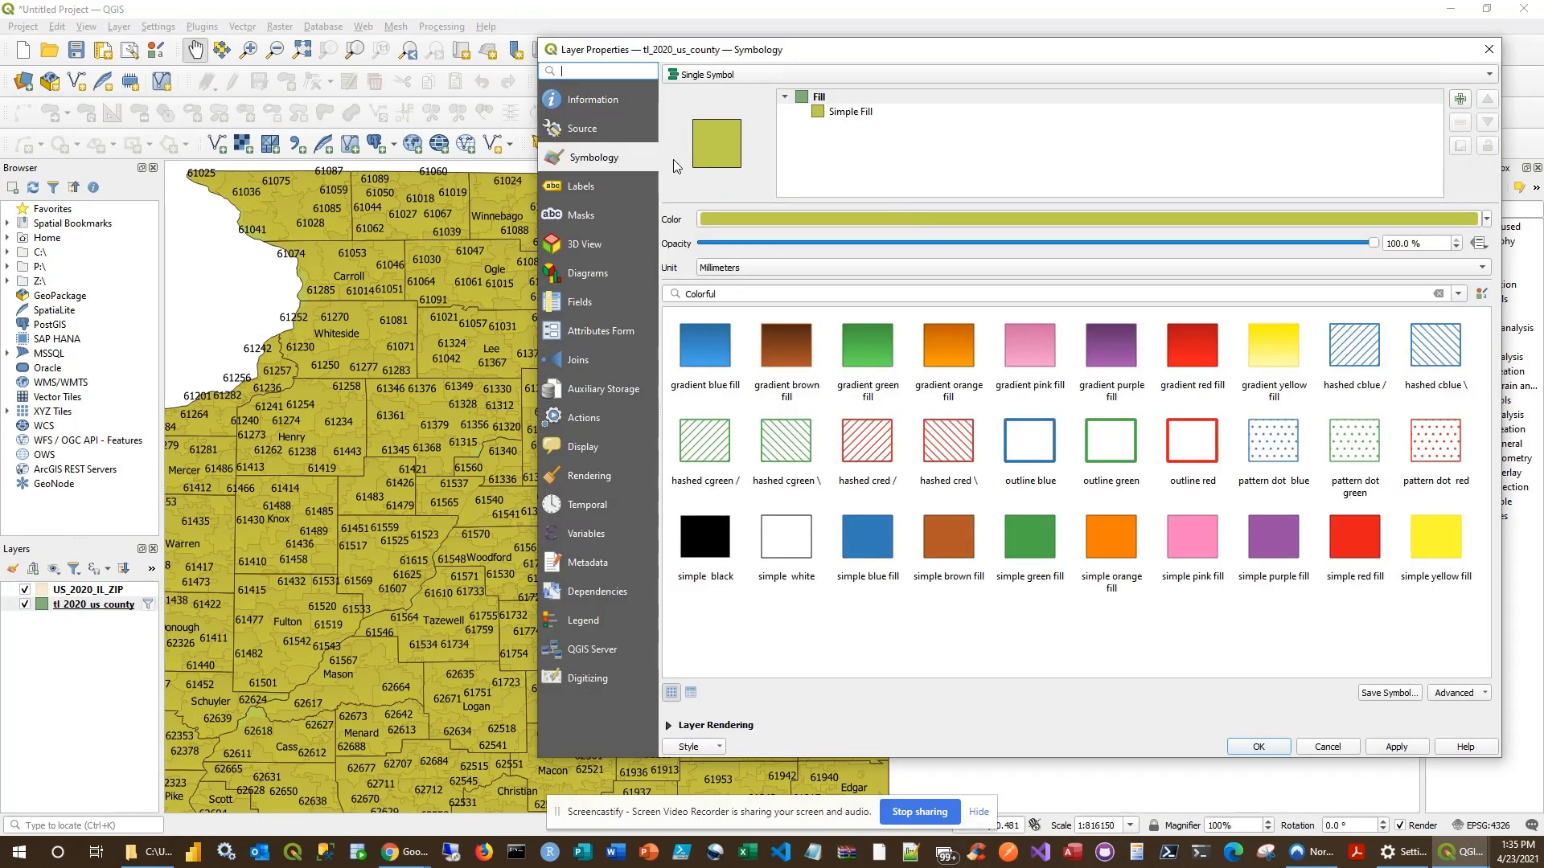
{"action": "left_click_drag", "start_coordinate": [848, 59], "coordinate": [831, 71]}
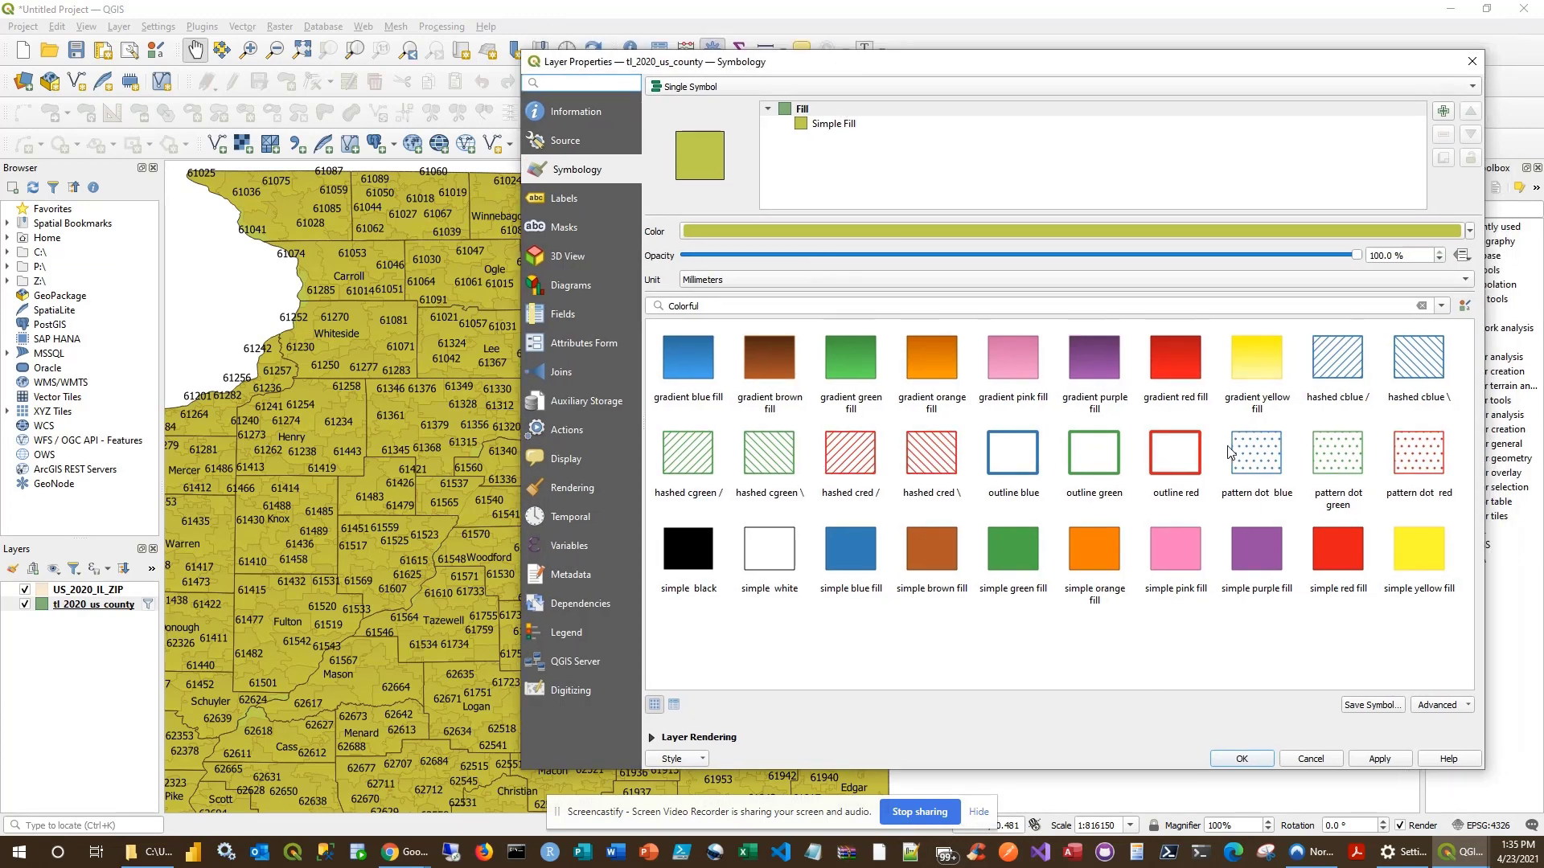
{"action": "left_click", "coordinate": [836, 124]}
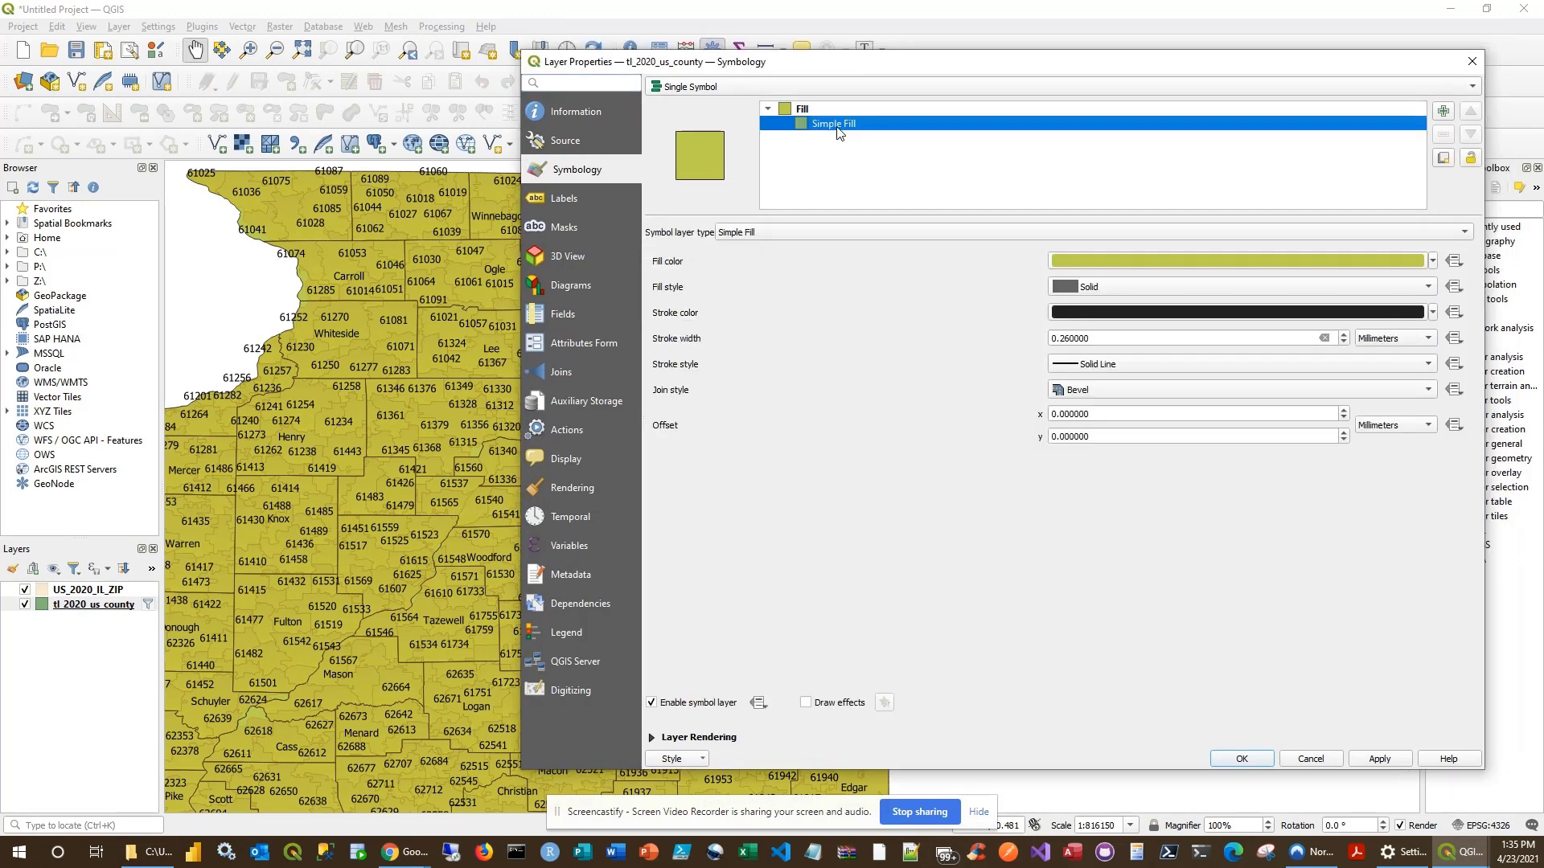
{"action": "left_click", "coordinate": [1081, 313]}
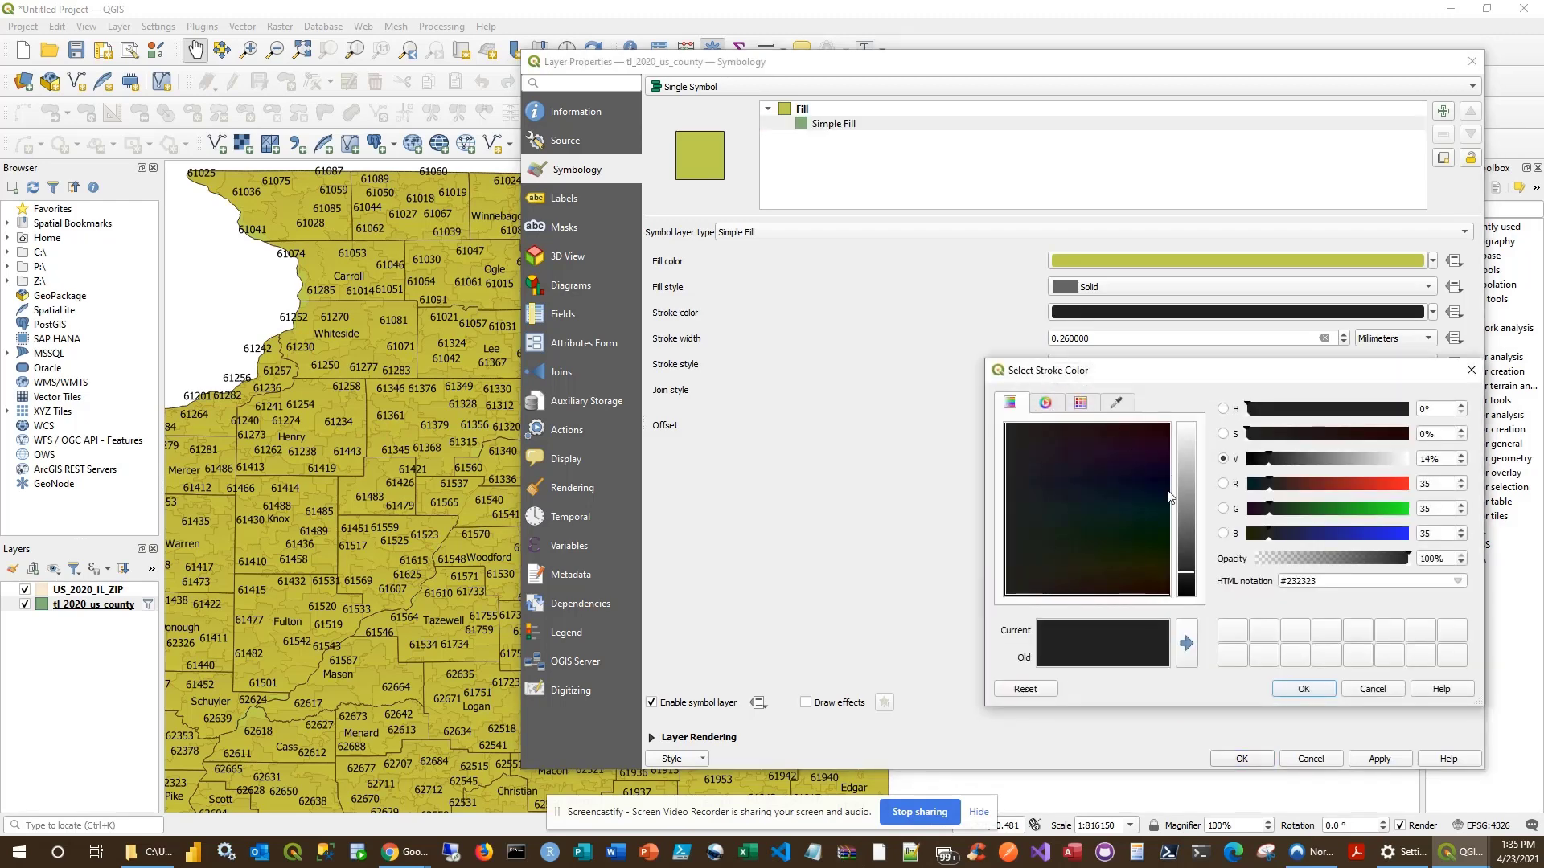
{"action": "left_click_drag", "start_coordinate": [1187, 572], "coordinate": [1192, 519]}
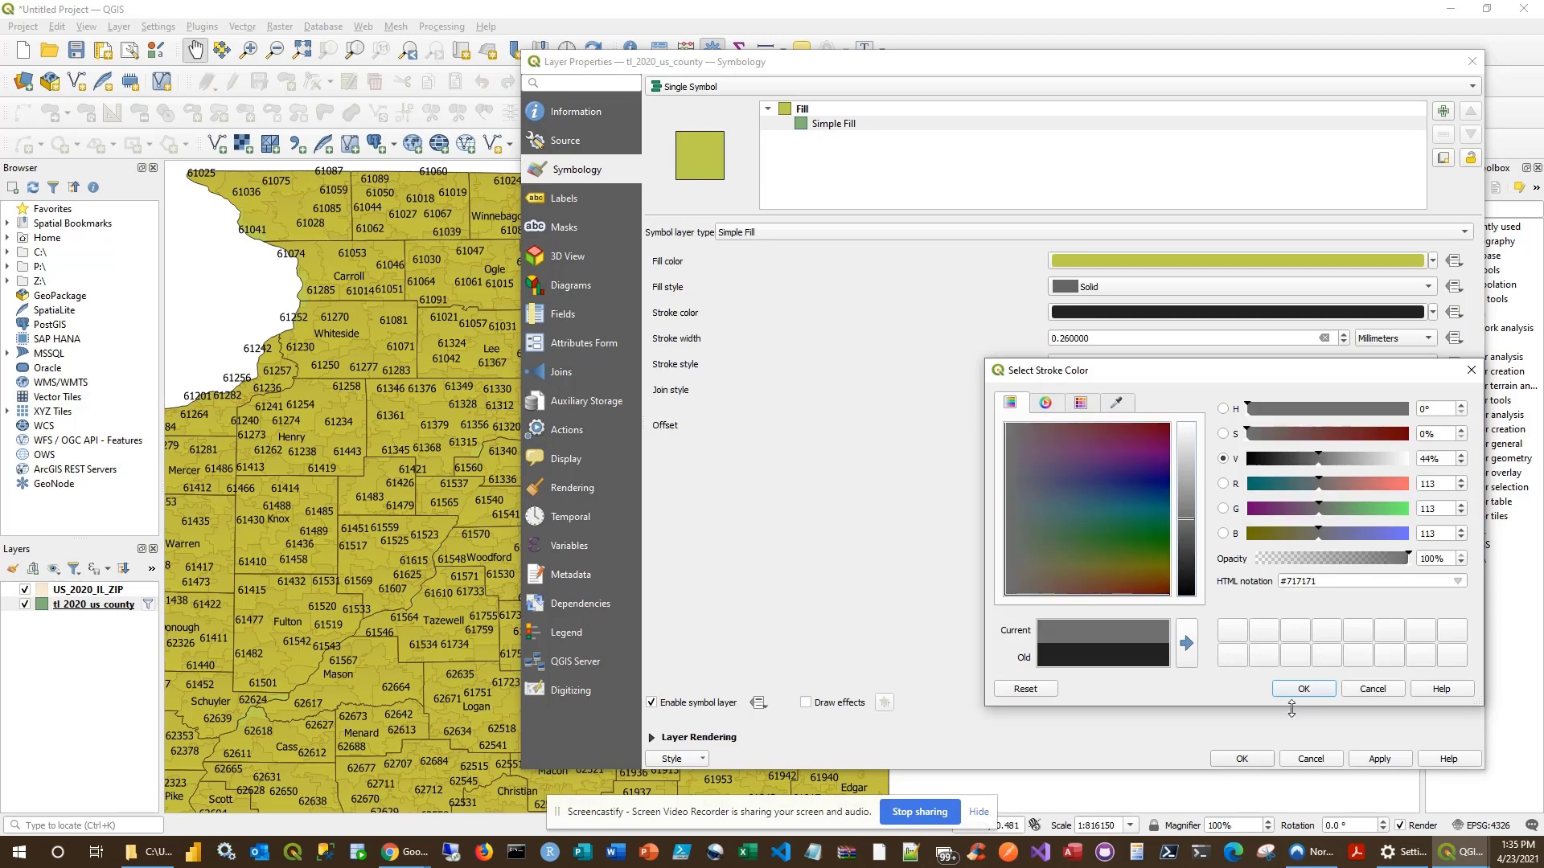
{"action": "left_click", "coordinate": [1306, 690]}
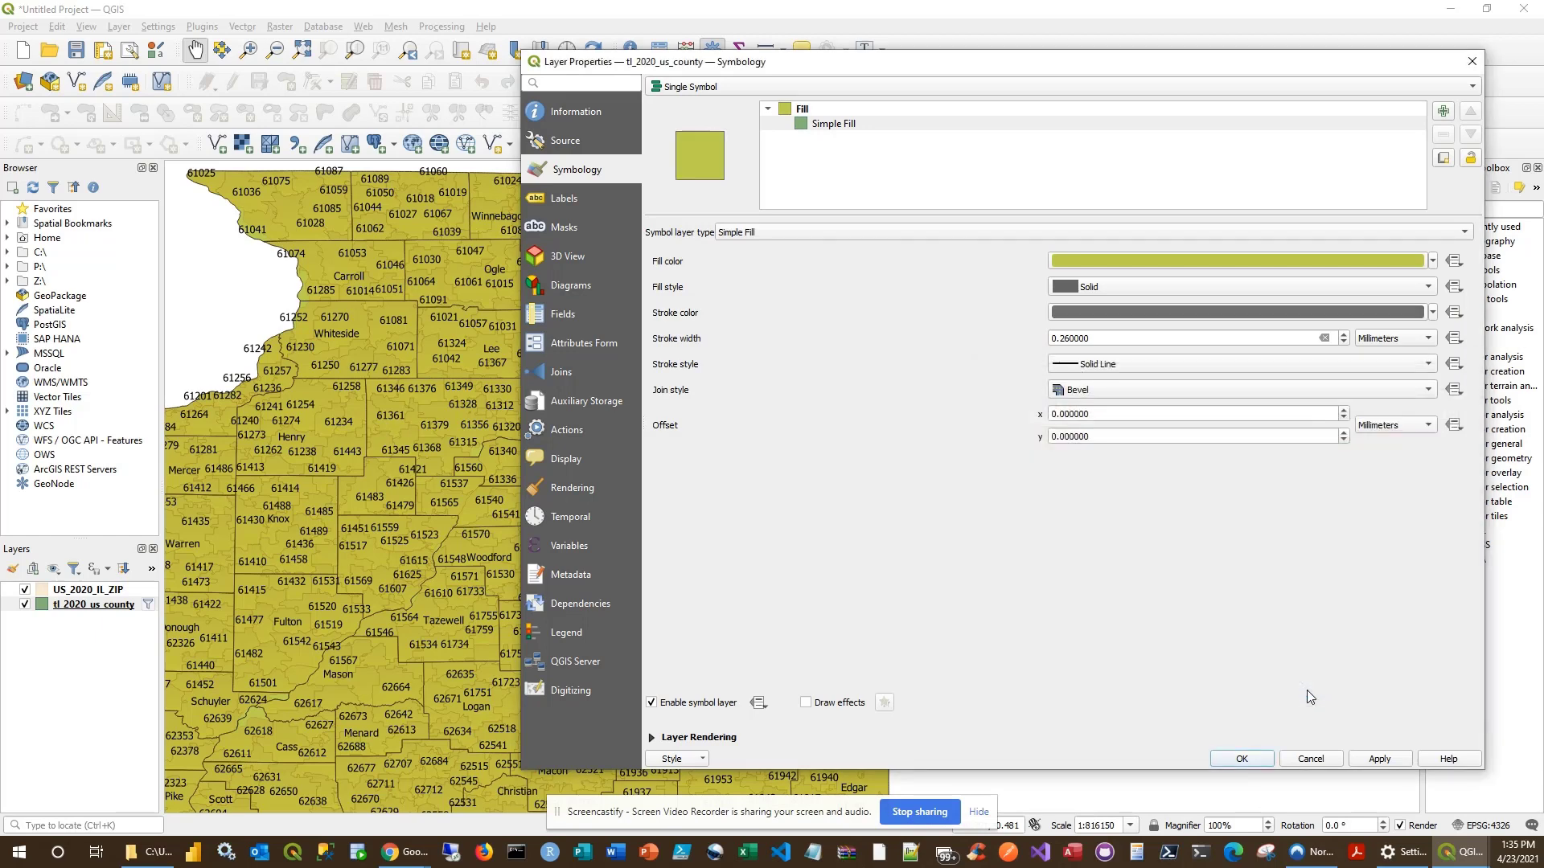
{"action": "left_click", "coordinate": [1377, 761]}
{"action": "left_click", "coordinate": [1242, 758]}
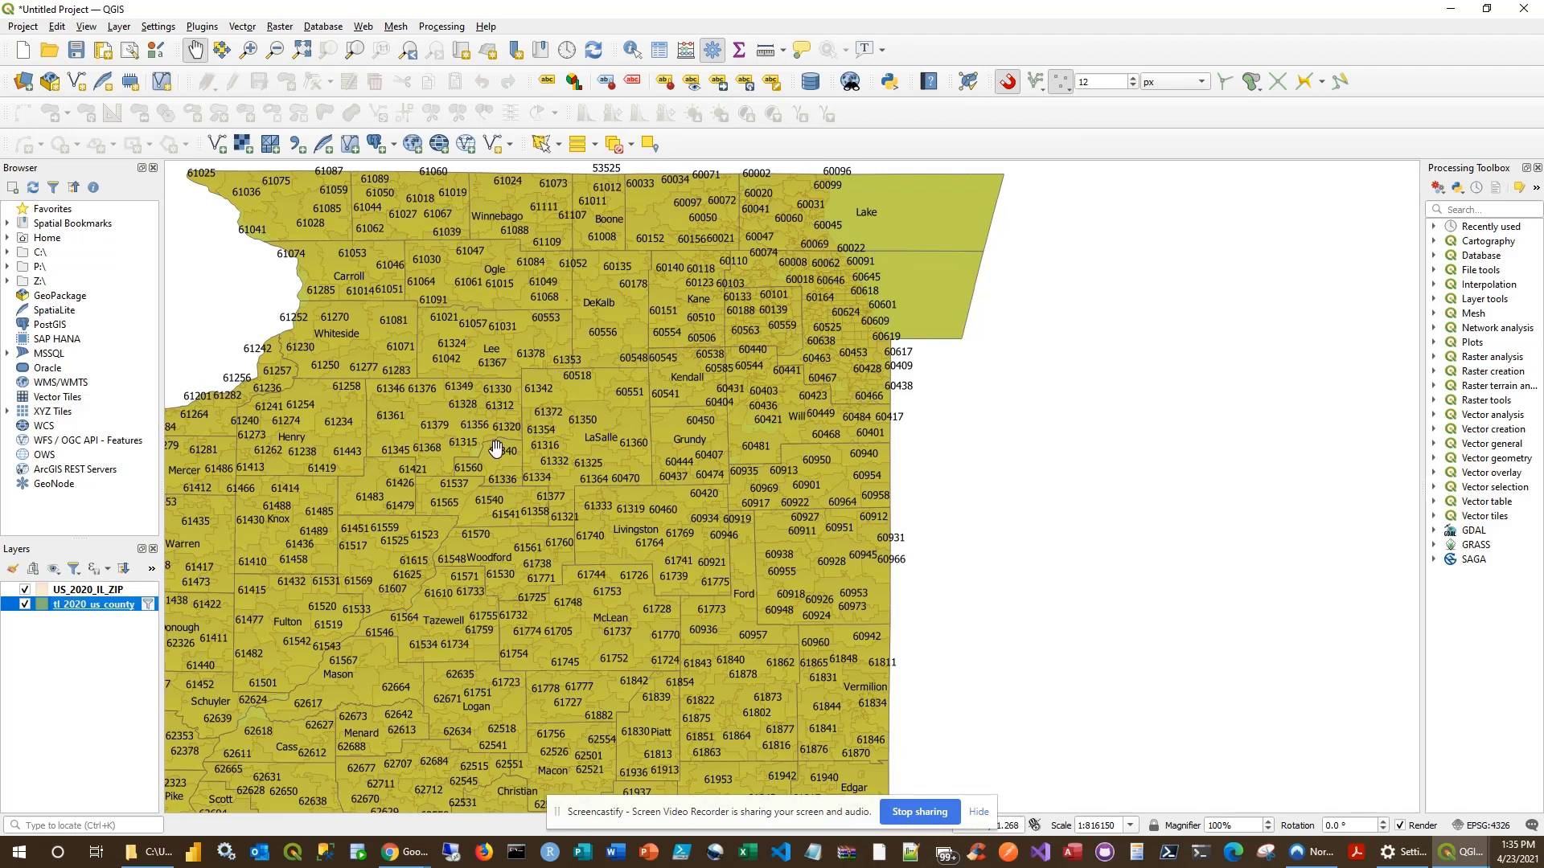
Step: Hide the US_2020_IL_ZIP layer and remove it from the project
{"action": "left_click_drag", "start_coordinate": [499, 448], "coordinate": [789, 420]}
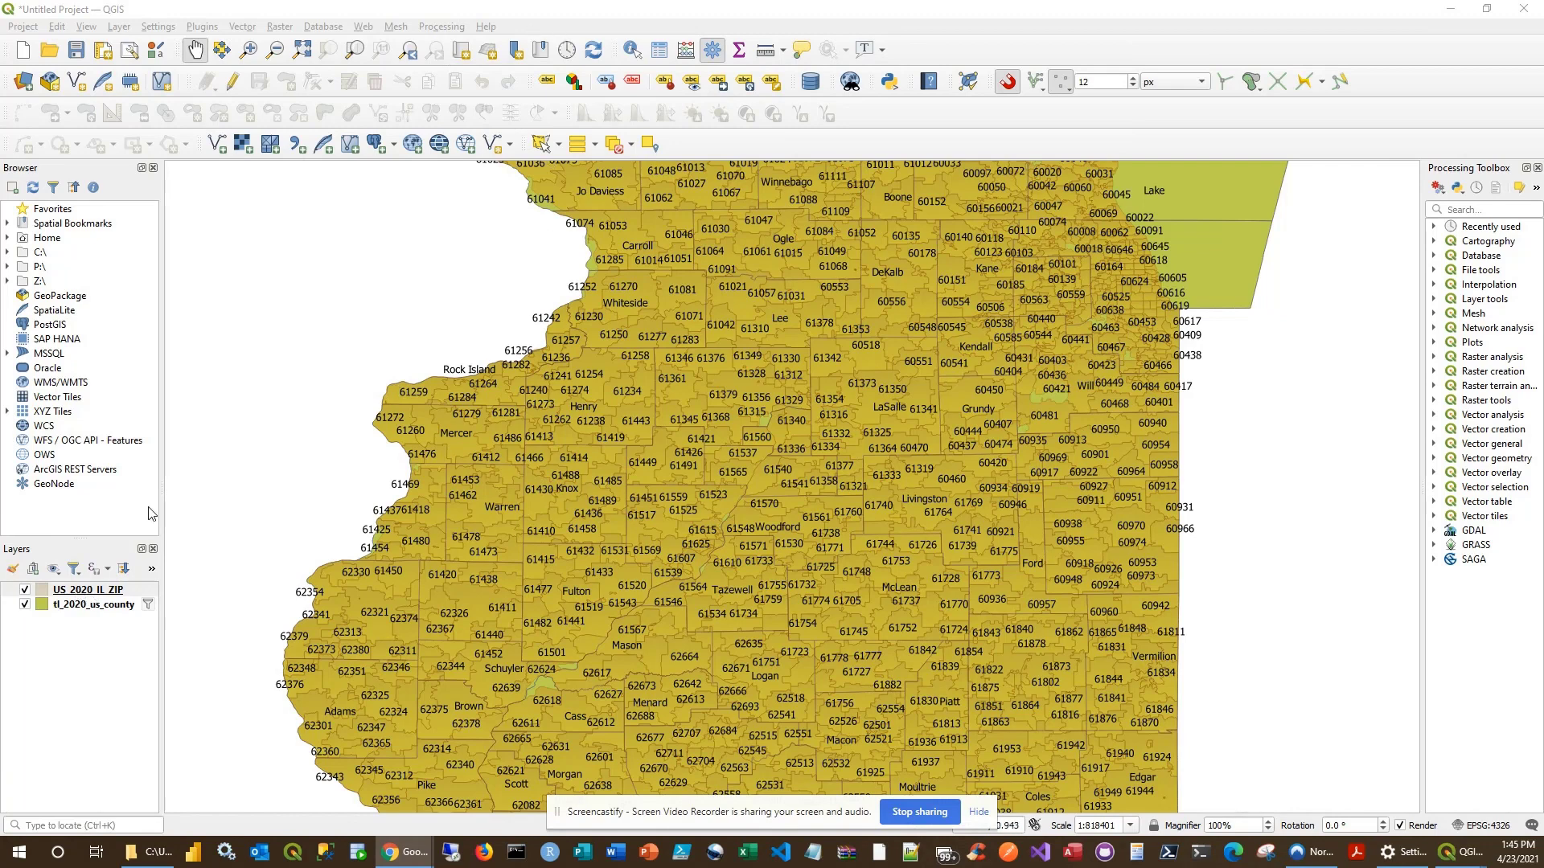
{"action": "left_click", "coordinate": [25, 592]}
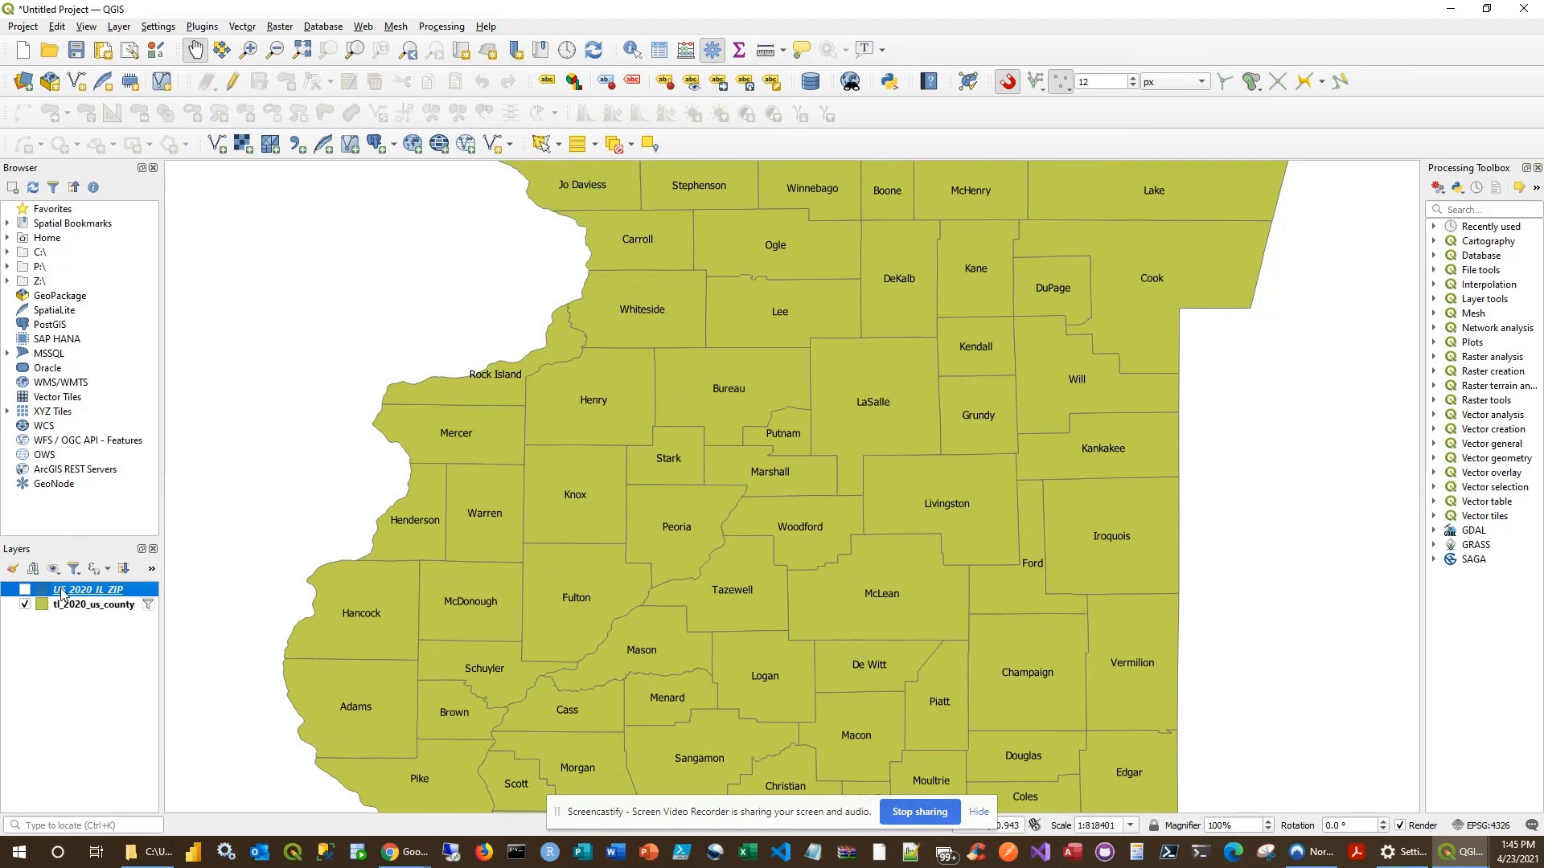
{"action": "right_click", "coordinate": [62, 595]}
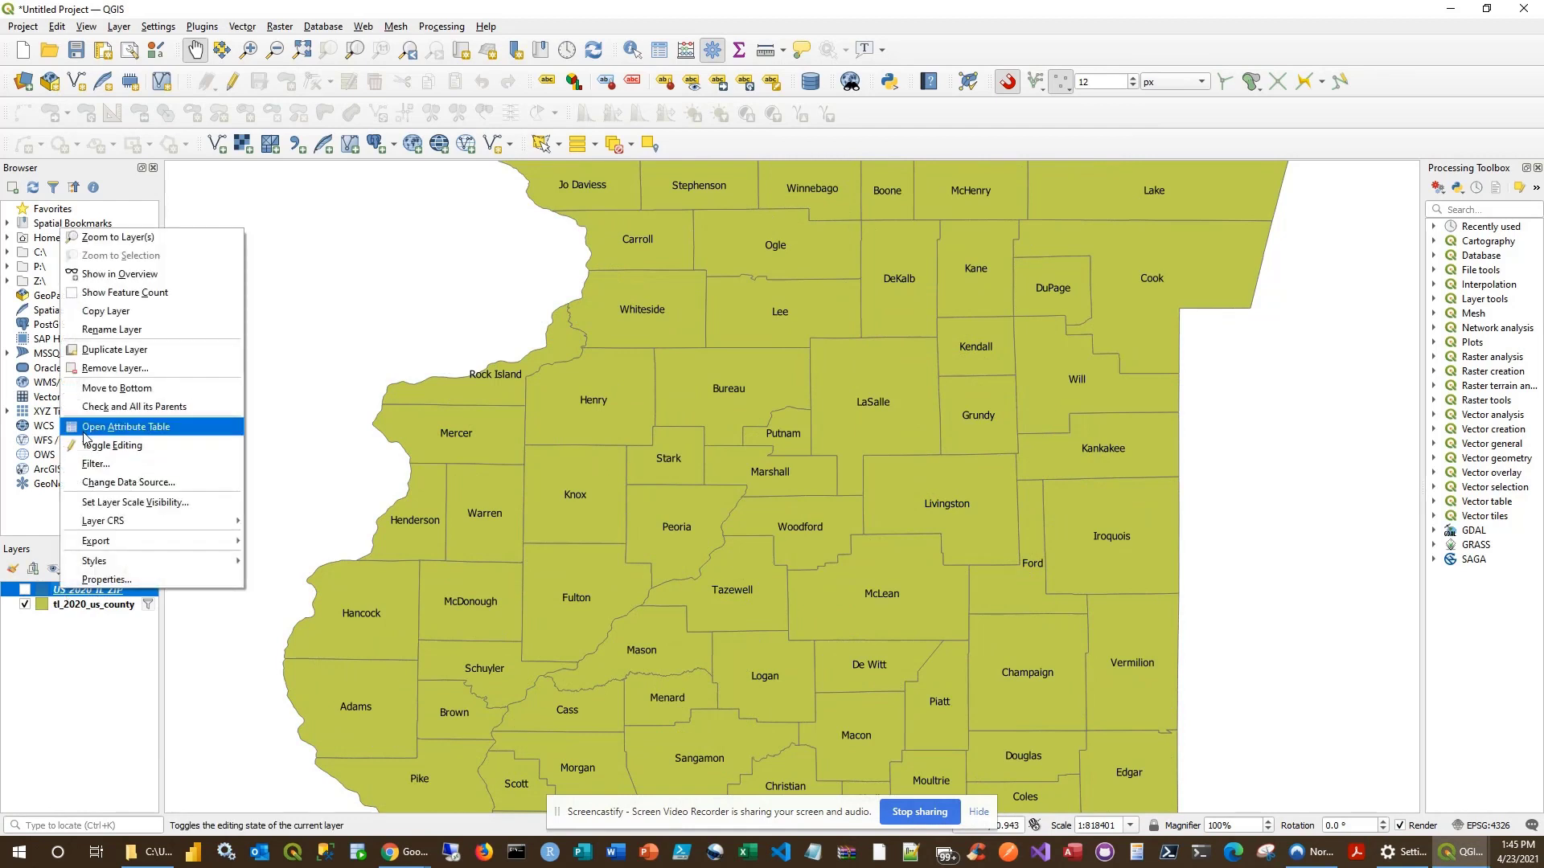
{"action": "left_click", "coordinate": [103, 369]}
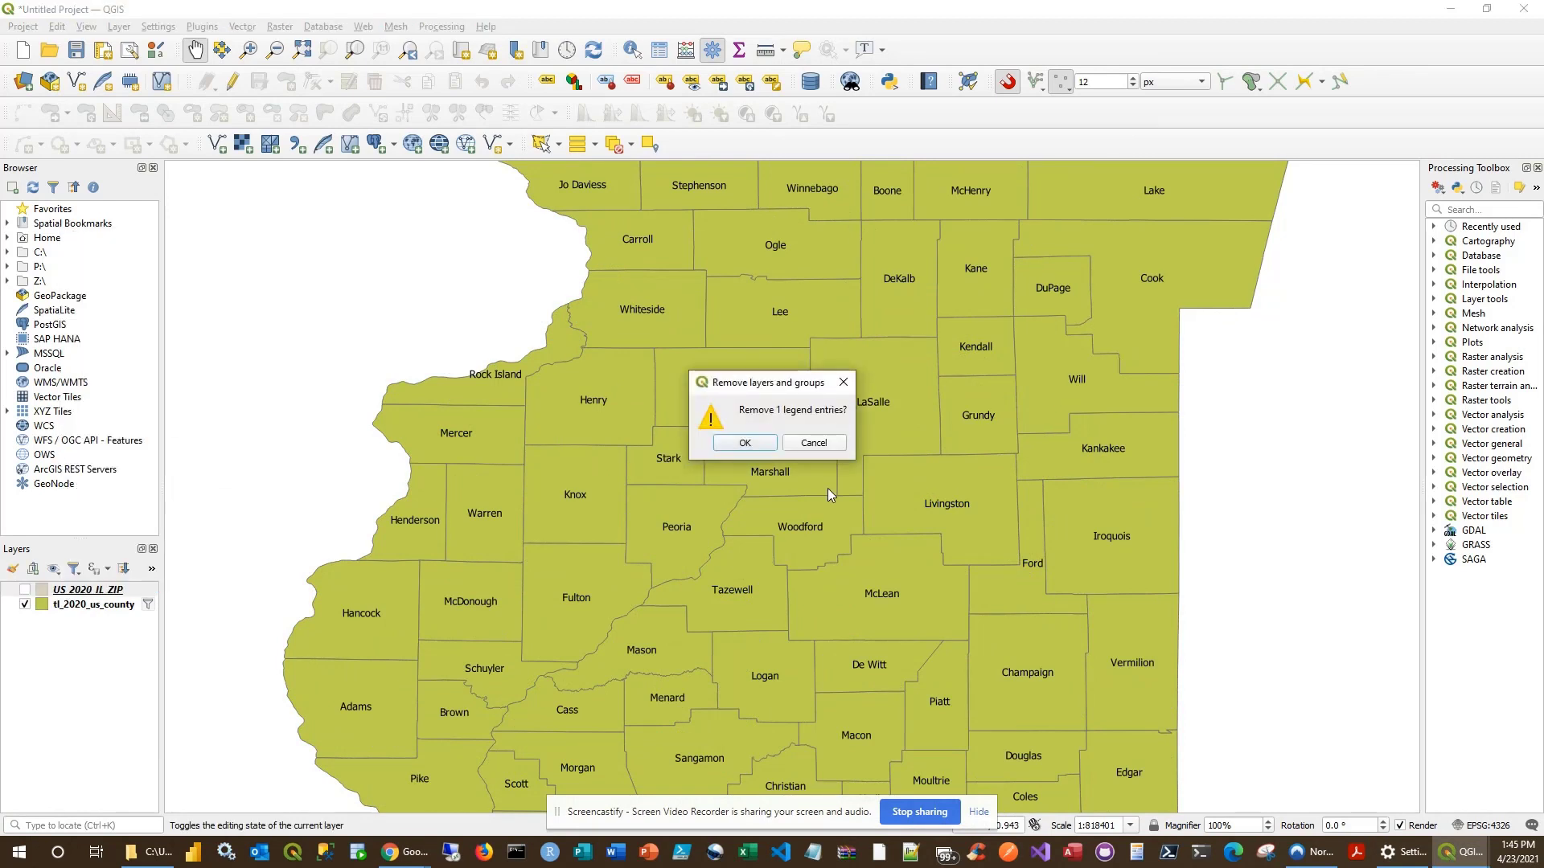
{"action": "left_click", "coordinate": [745, 442]}
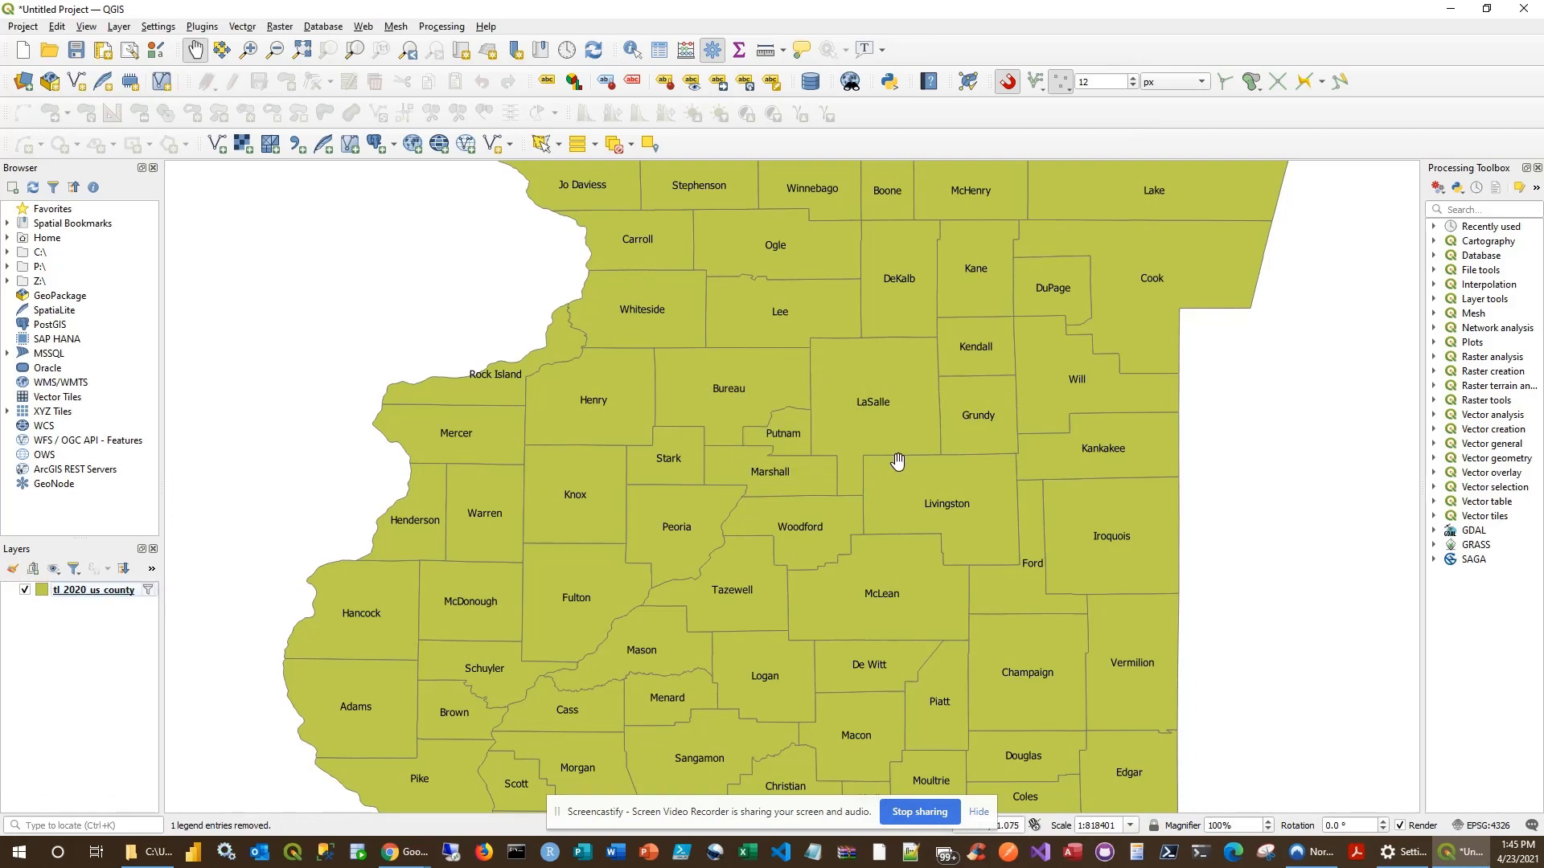
Step: Duplicate the tl_2020_us_county layer, hide the original and show the copy
{"action": "left_click_drag", "start_coordinate": [922, 459], "coordinate": [861, 472]}
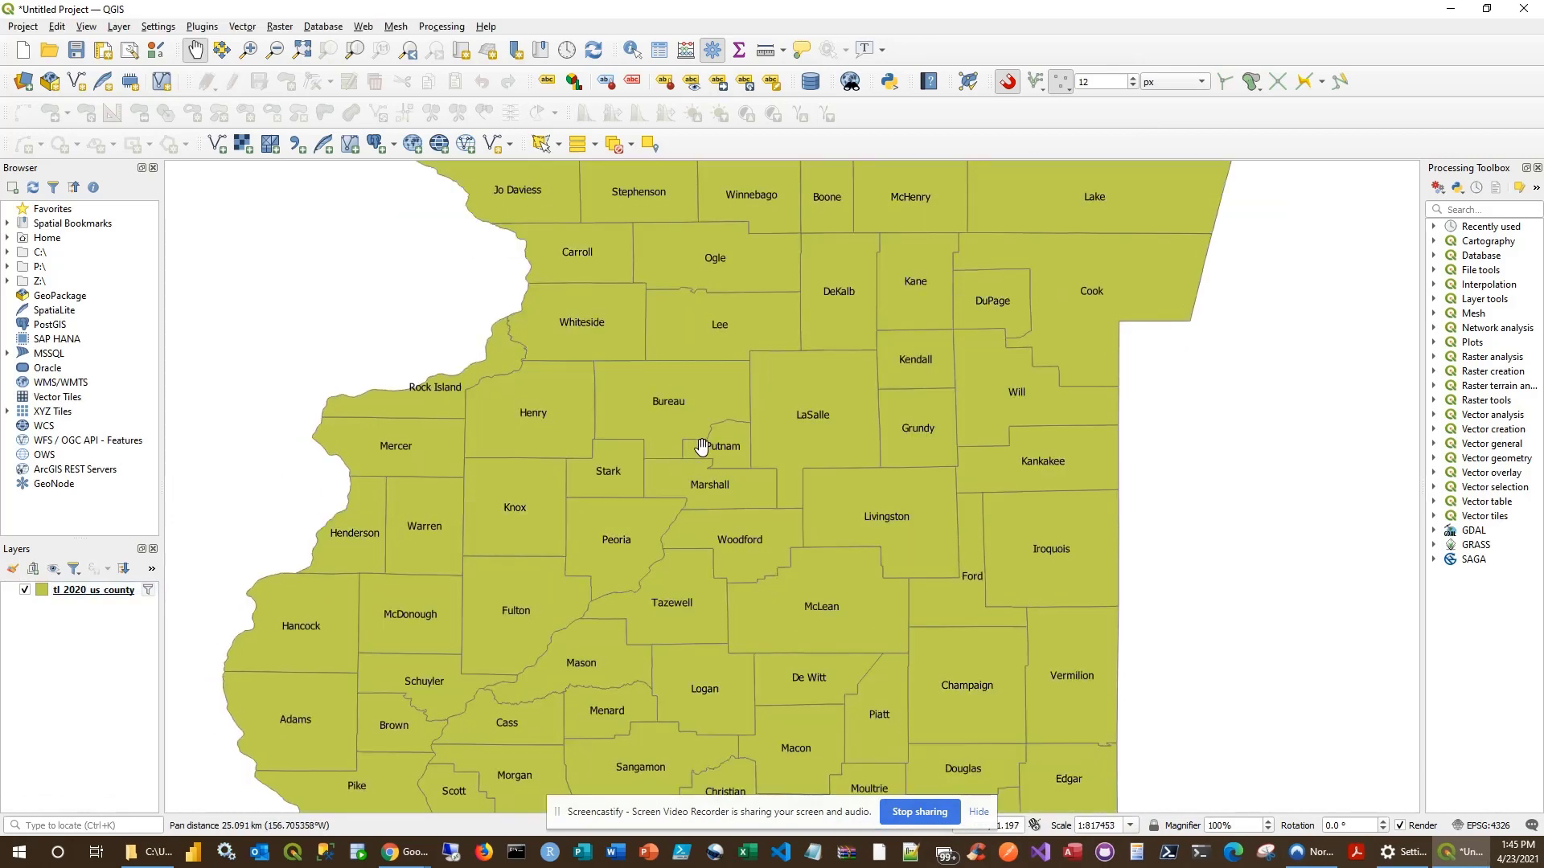
{"action": "right_click", "coordinate": [91, 591]}
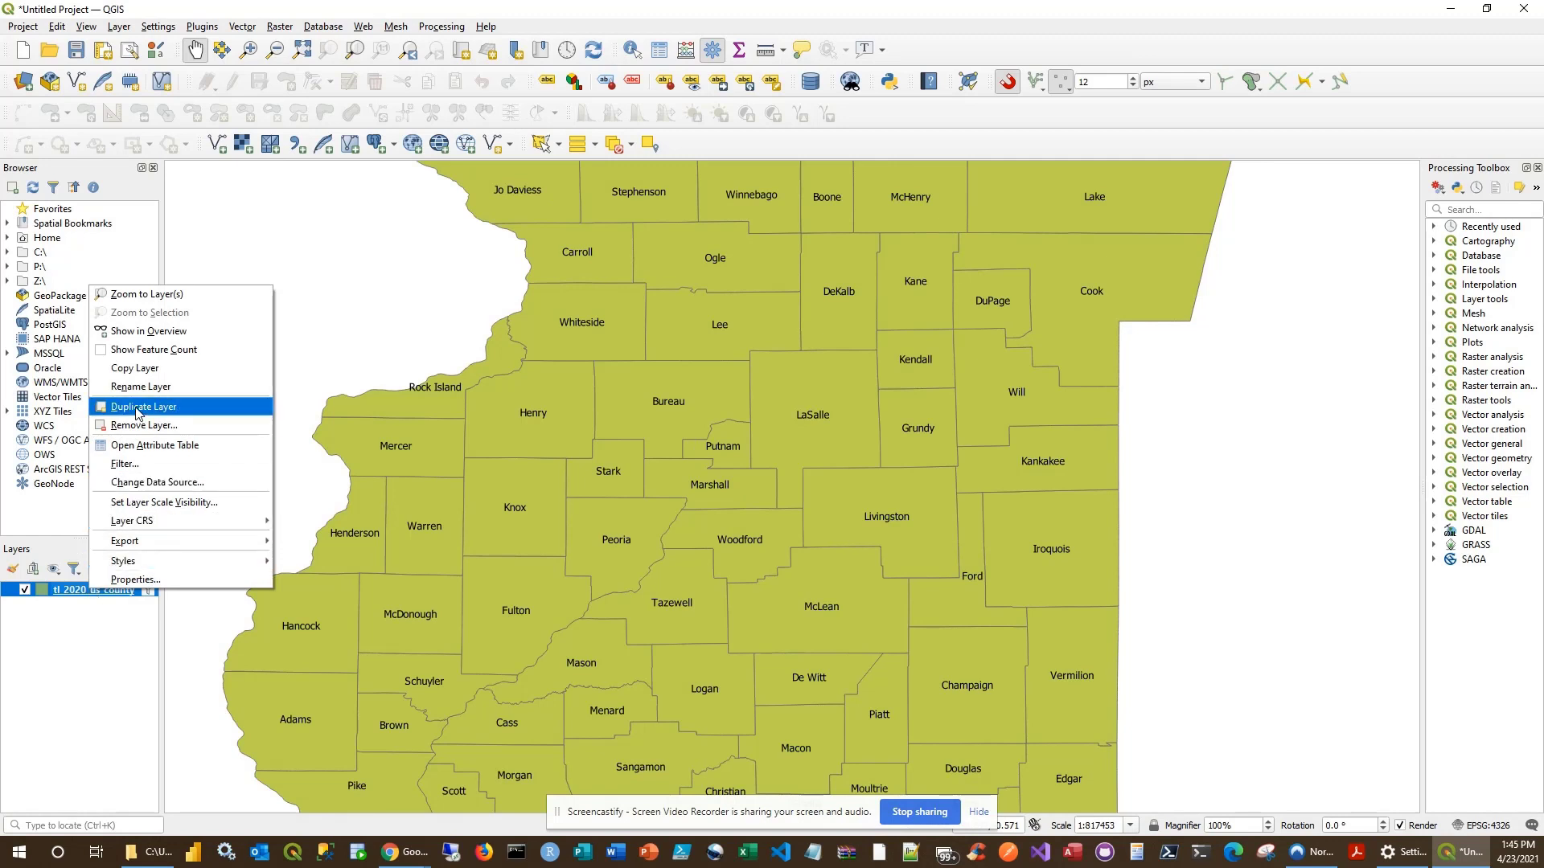
{"action": "left_click", "coordinate": [138, 408]}
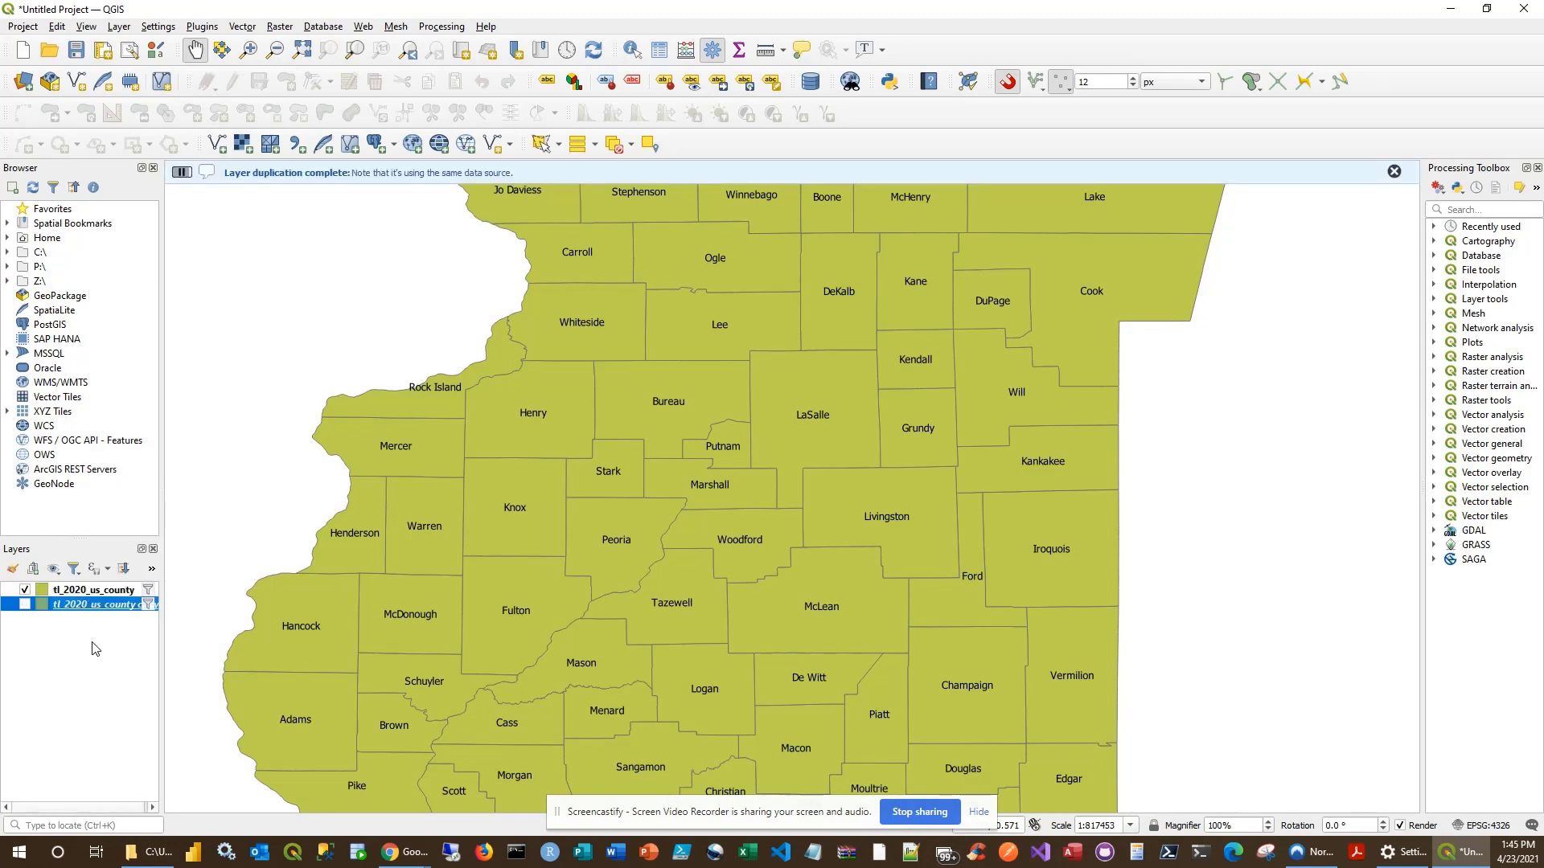
{"action": "left_click", "coordinate": [25, 591]}
{"action": "left_click", "coordinate": [25, 604]}
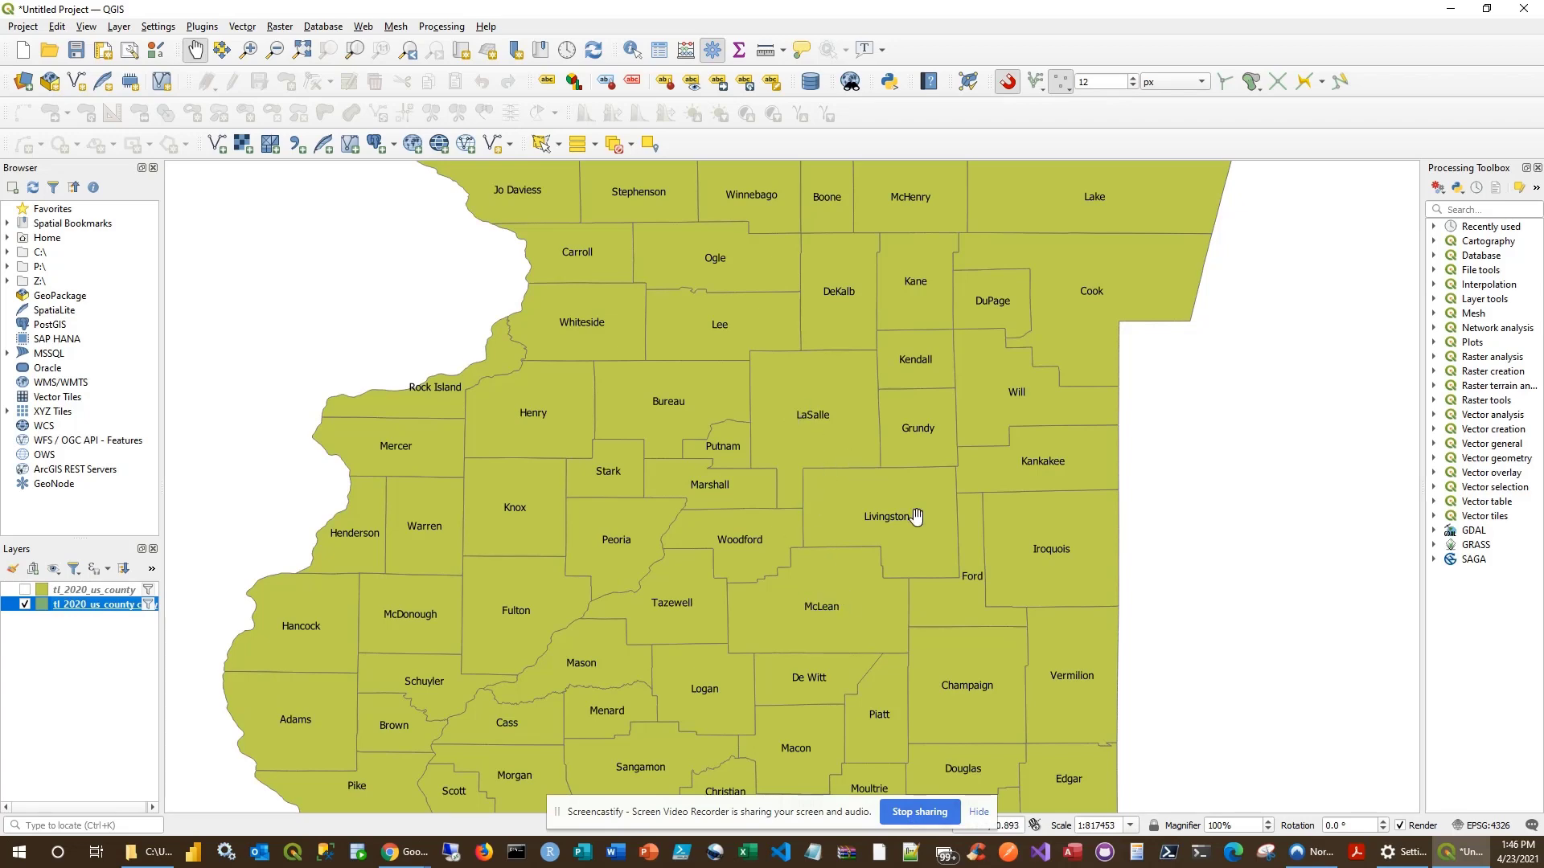
Step: Examine the shared boundaries between Mason, Menard and Cass counties in the duplicated county layer
{"action": "left_click_drag", "start_coordinate": [889, 507], "coordinate": [896, 216]}
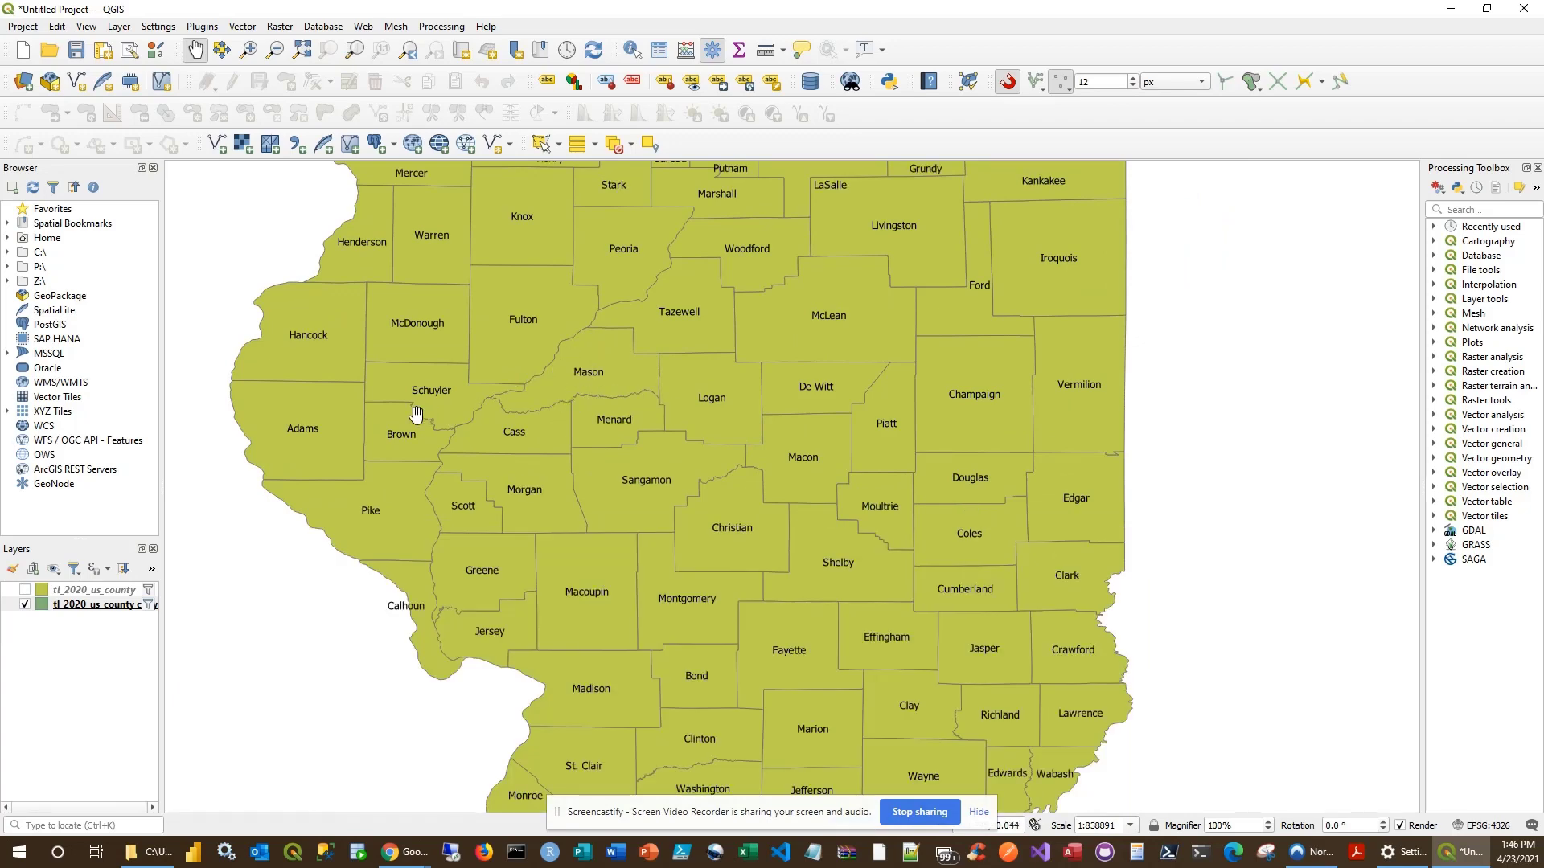
{"action": "scroll", "coordinate": [579, 394], "scroll_direction": "up", "scroll_amount": 5}
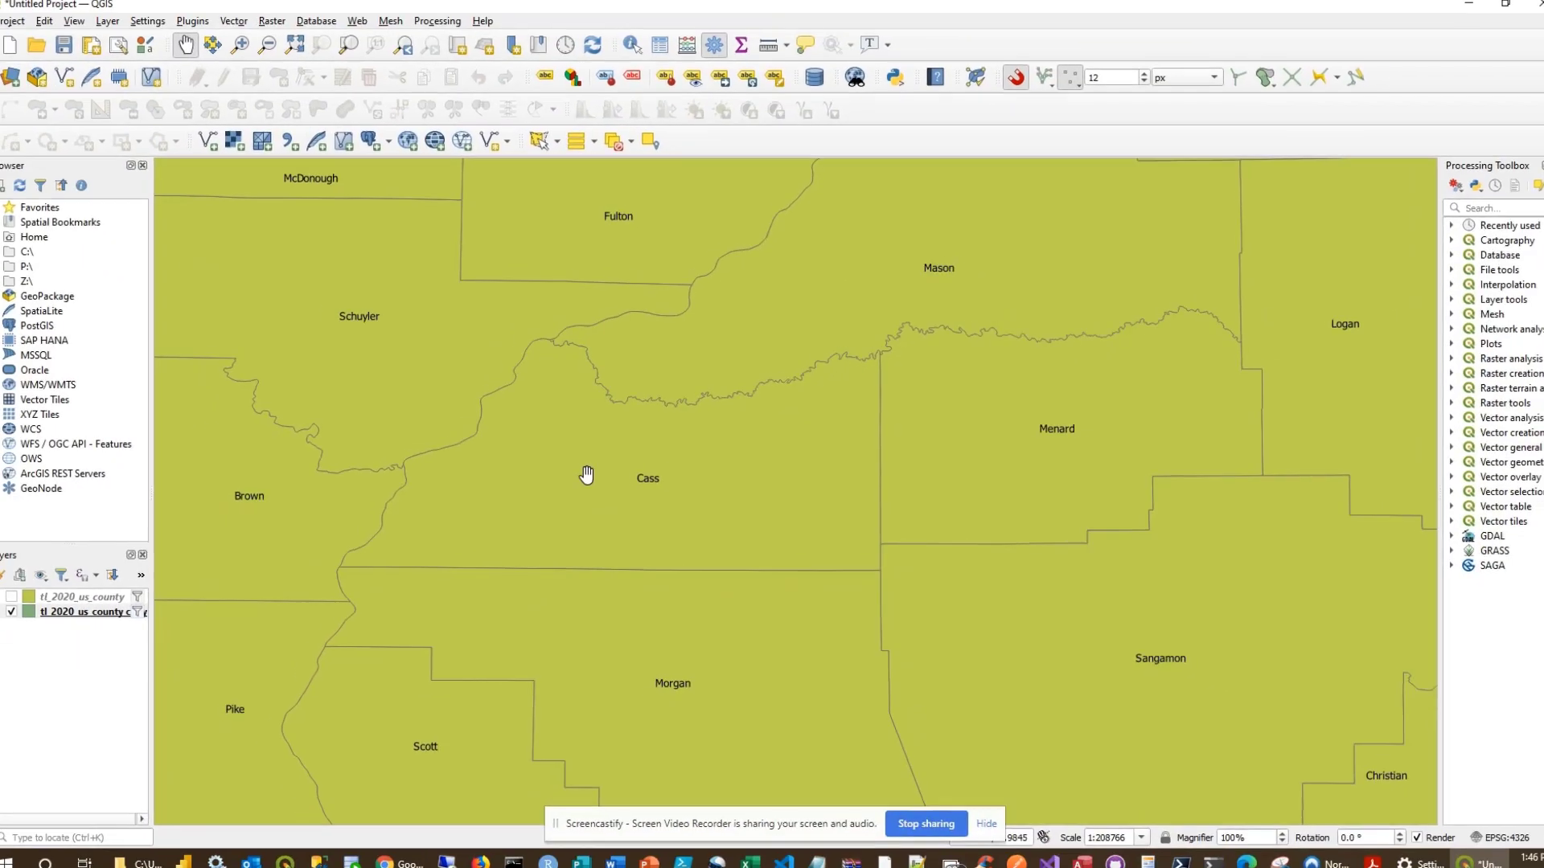
{"action": "scroll", "coordinate": [788, 477], "scroll_direction": "down", "scroll_amount": 1}
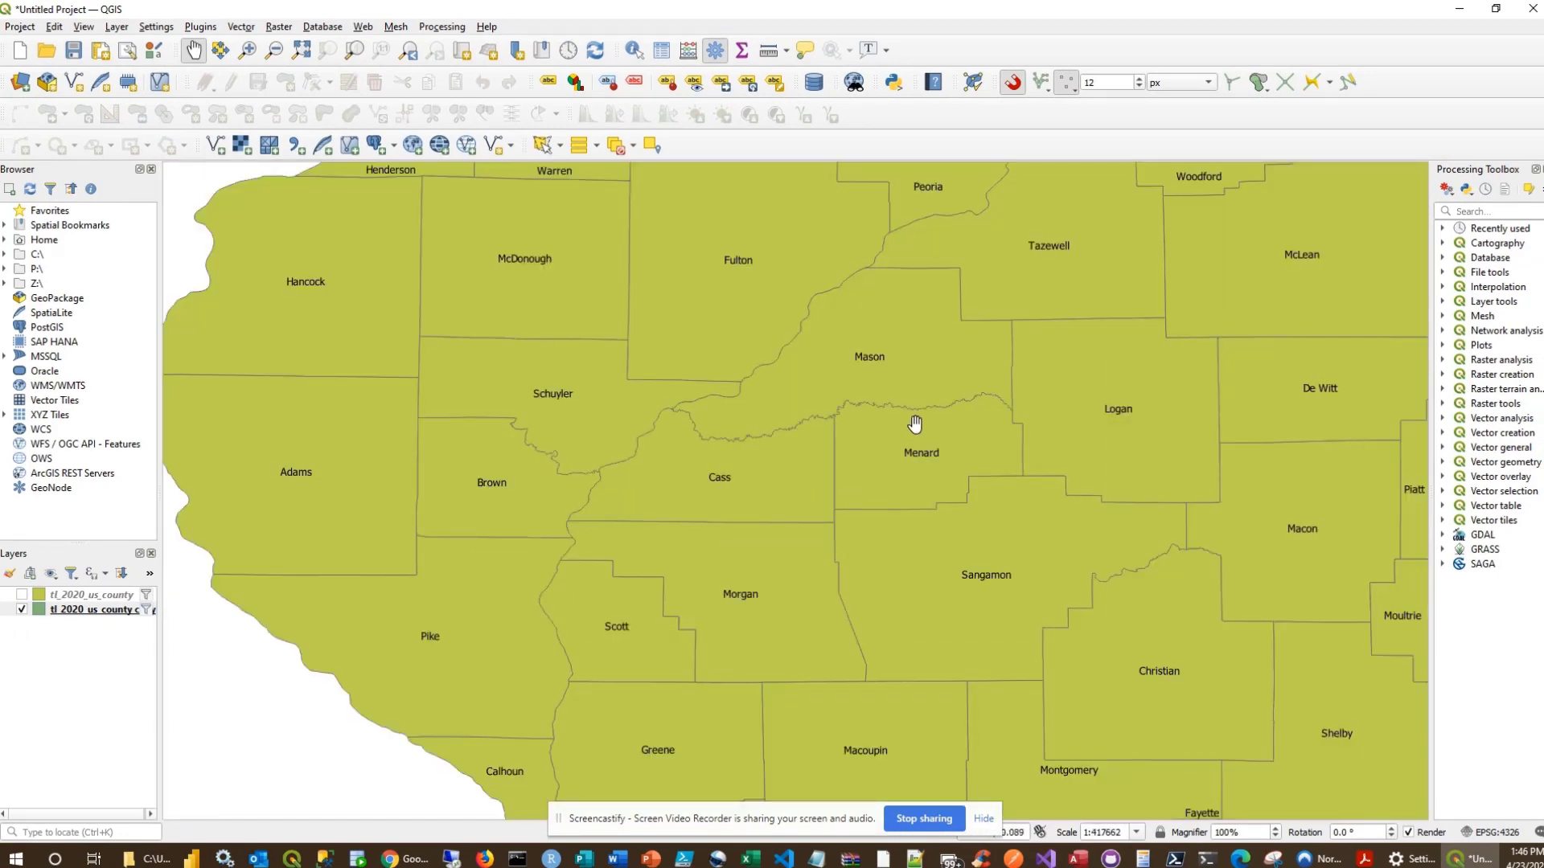
{"action": "left_click_drag", "start_coordinate": [915, 424], "coordinate": [875, 482]}
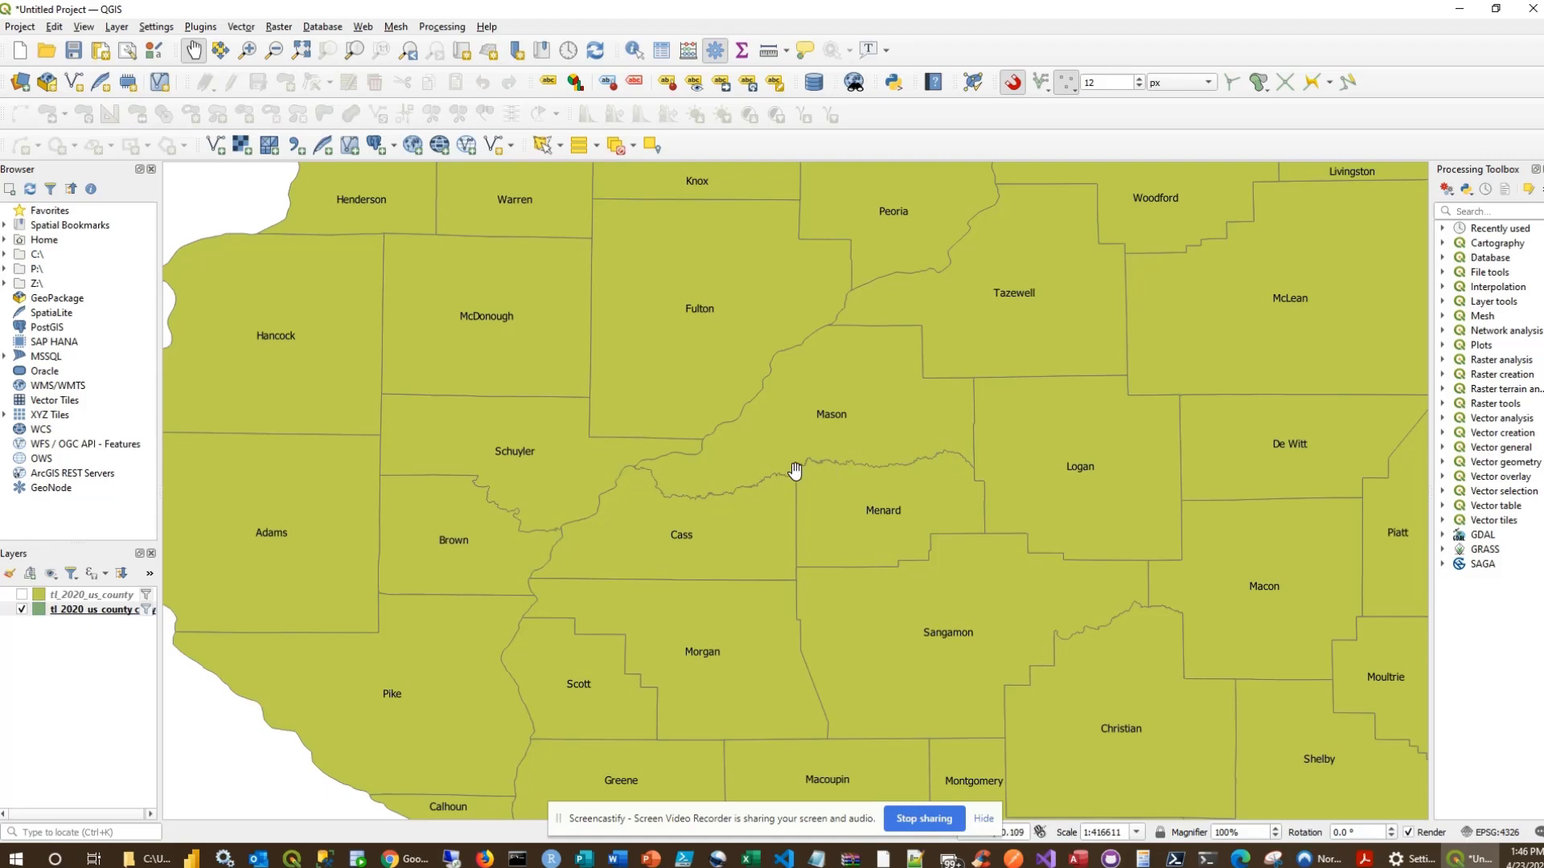
{"action": "scroll", "coordinate": [828, 455], "scroll_direction": "up", "scroll_amount": 1}
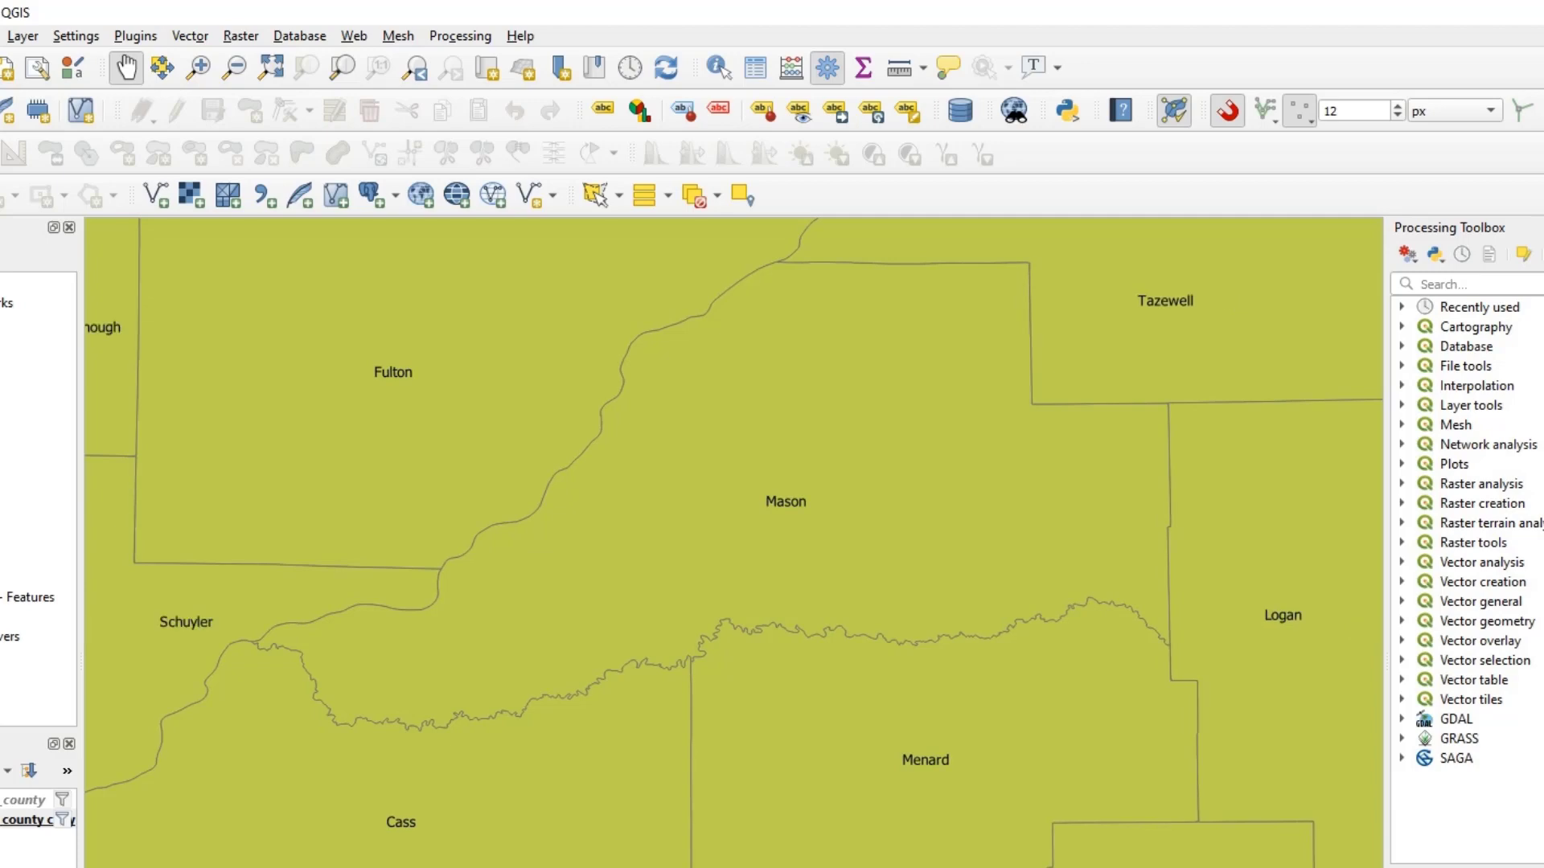
Step: Examine which topology rules the Topology Checker offers for the tl_2020_us_county copy layer, without adding one
{"action": "left_click", "coordinate": [1151, 654]}
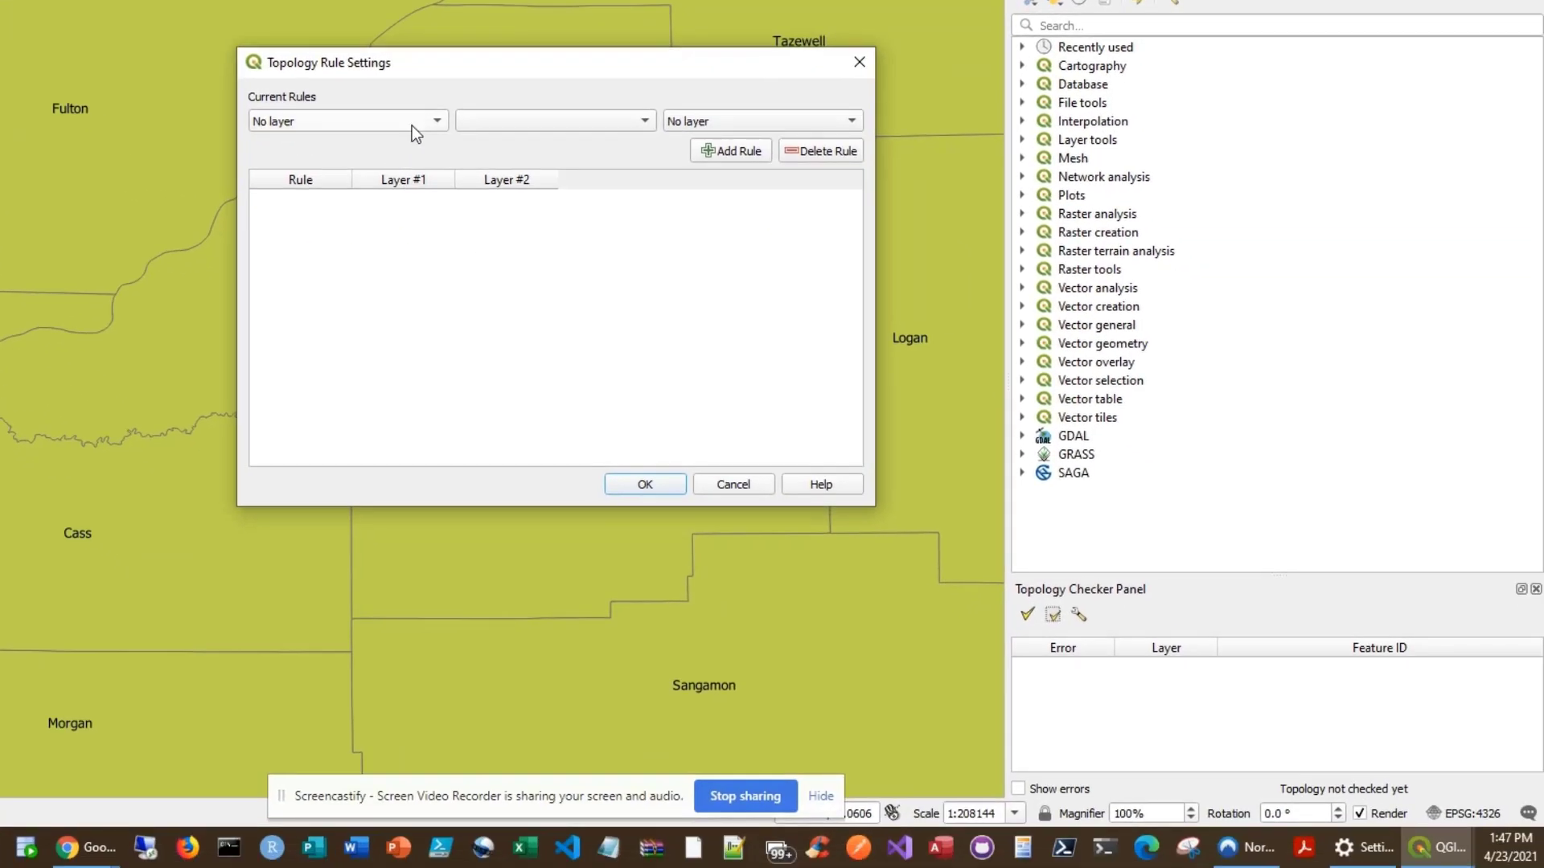
{"action": "left_click", "coordinate": [435, 119]}
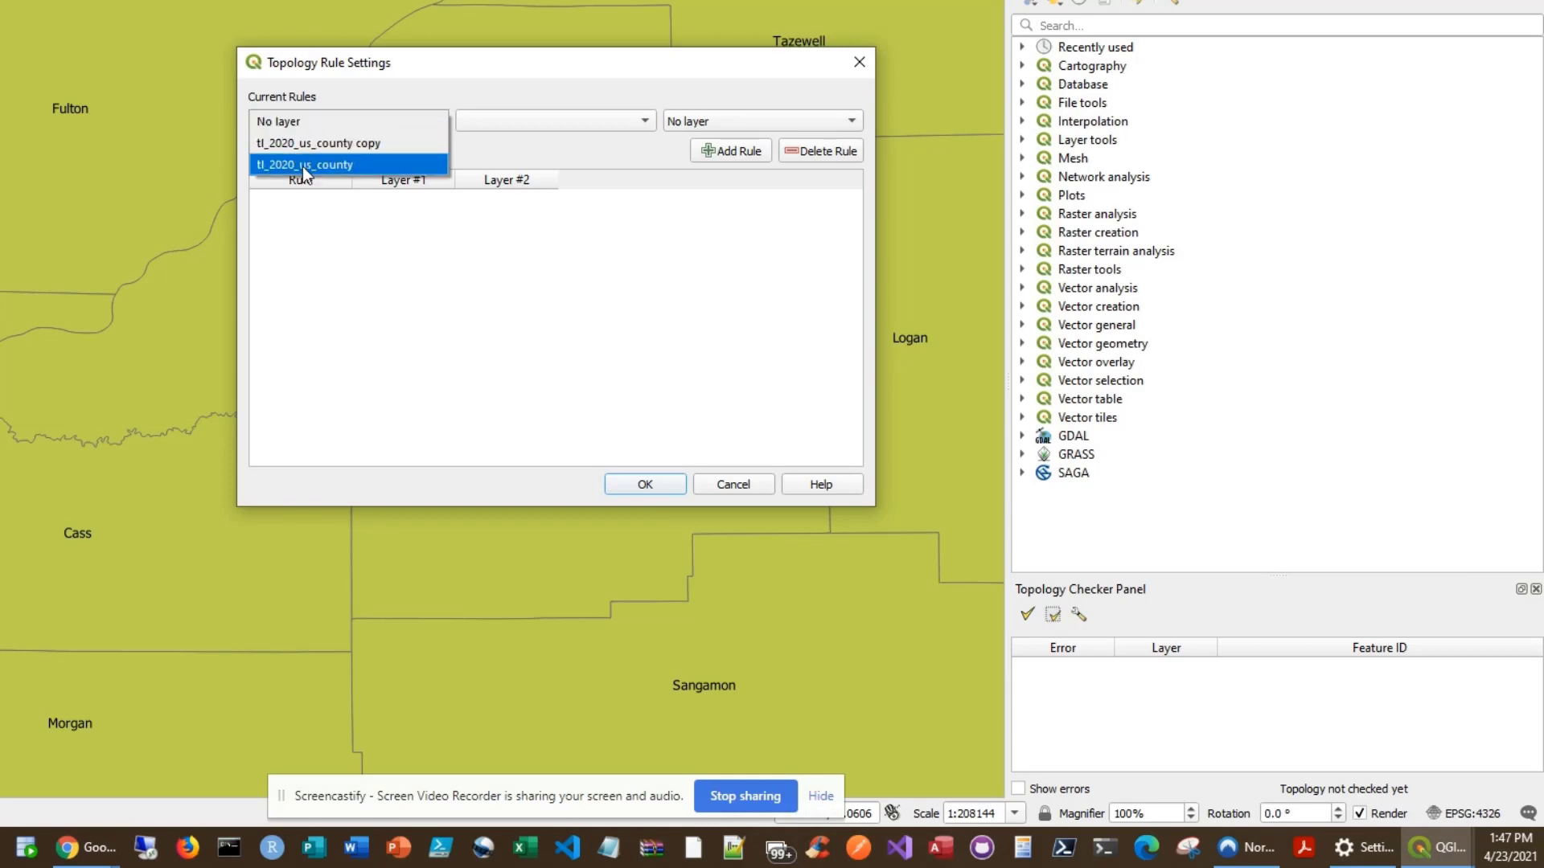
{"action": "left_click", "coordinate": [312, 148]}
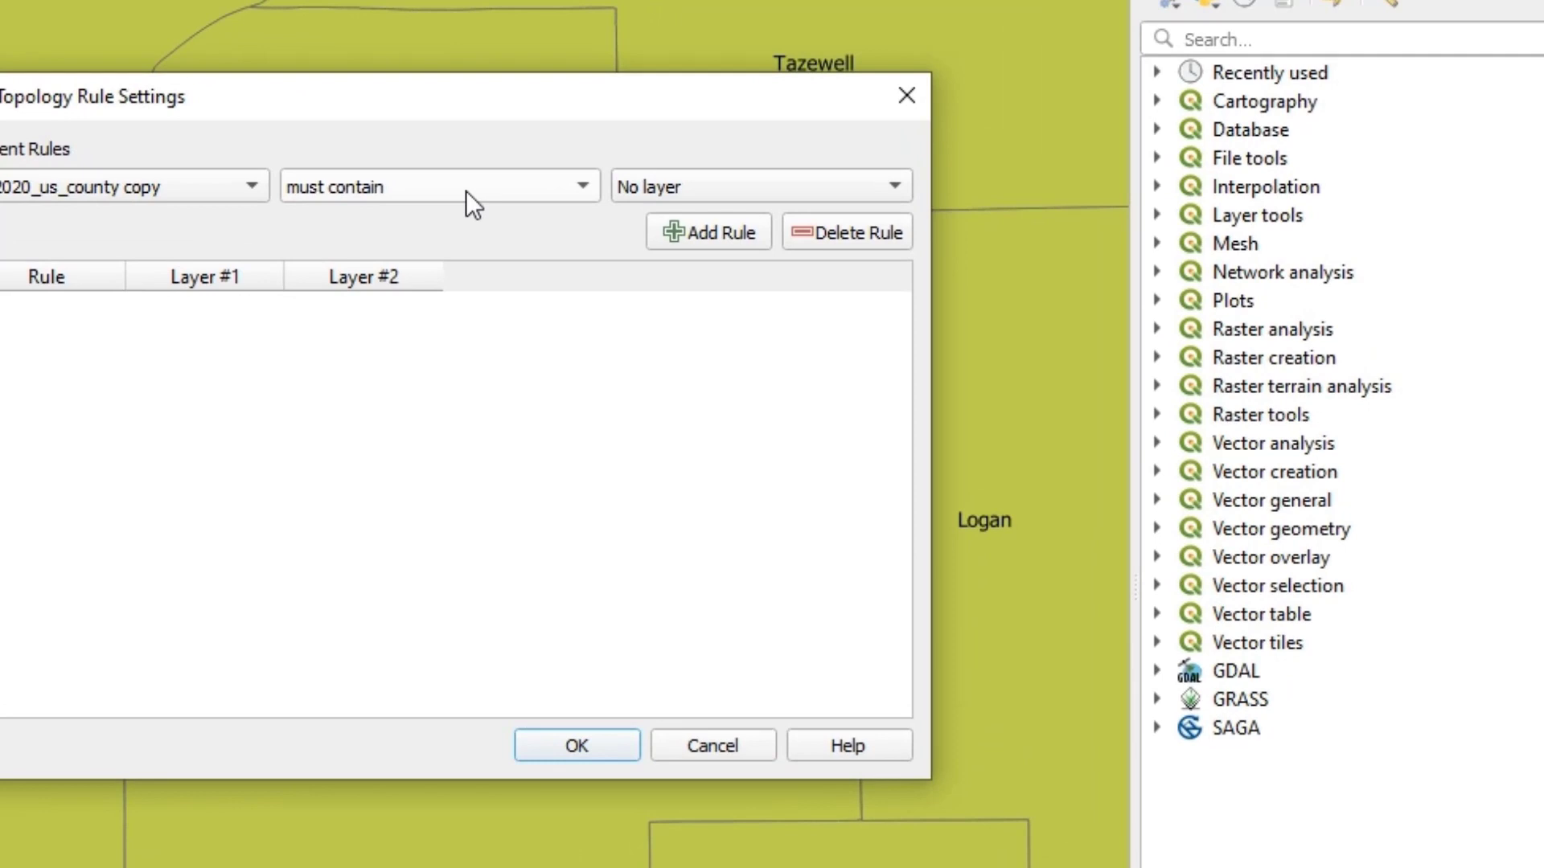
{"action": "left_click", "coordinate": [470, 203]}
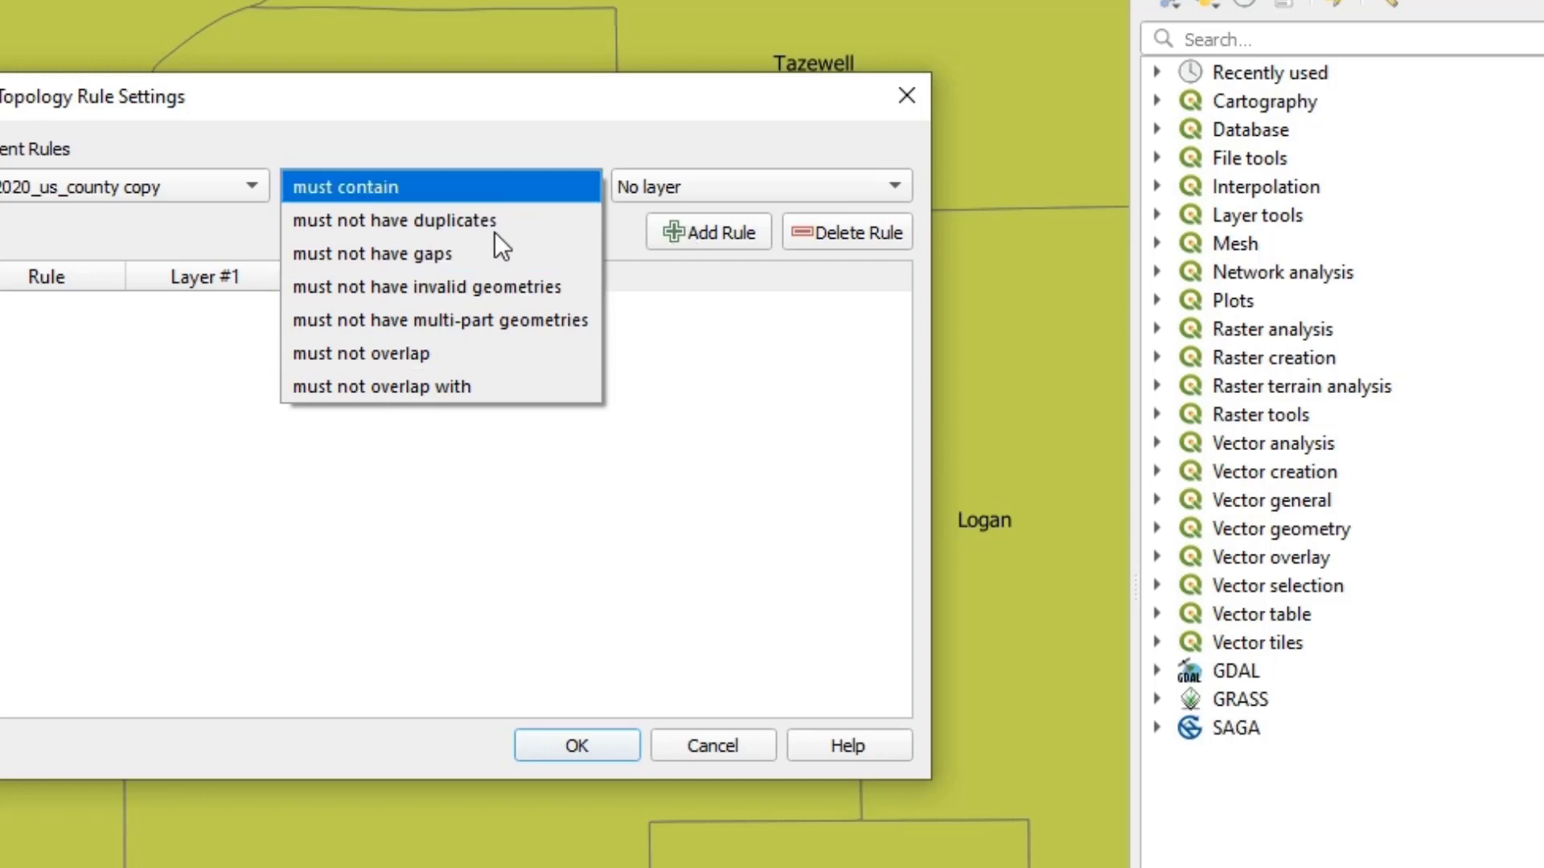
{"action": "left_click", "coordinate": [711, 746]}
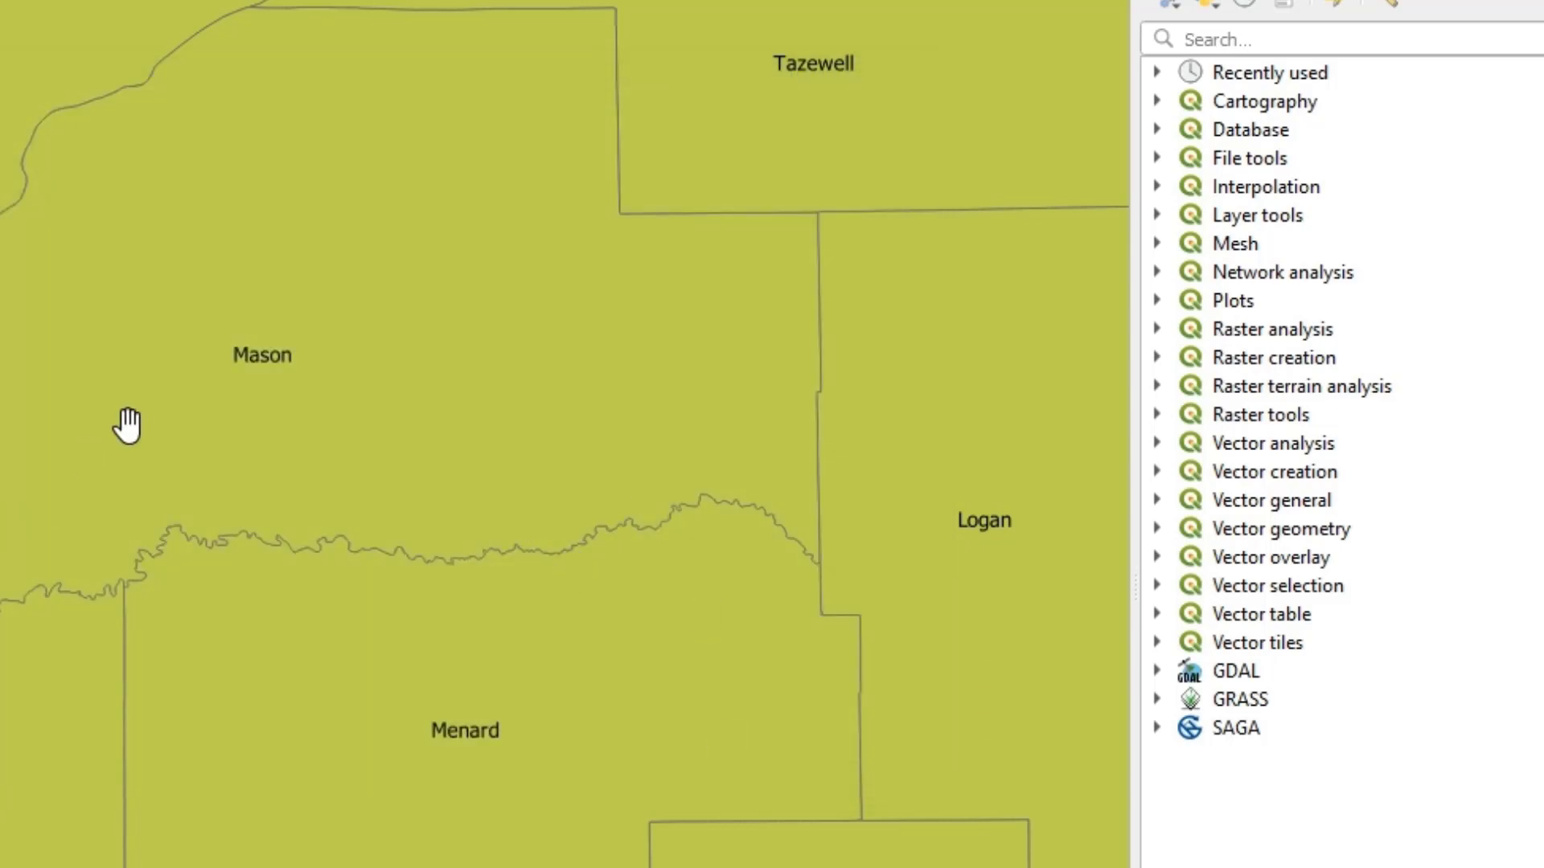
Step: Simplify the tl_2020_us_county copy layer into a temporary layer, using the Distance (Douglas-Peucker) method with a tolerance of 0.08 degrees
{"action": "left_click", "coordinate": [235, 23]}
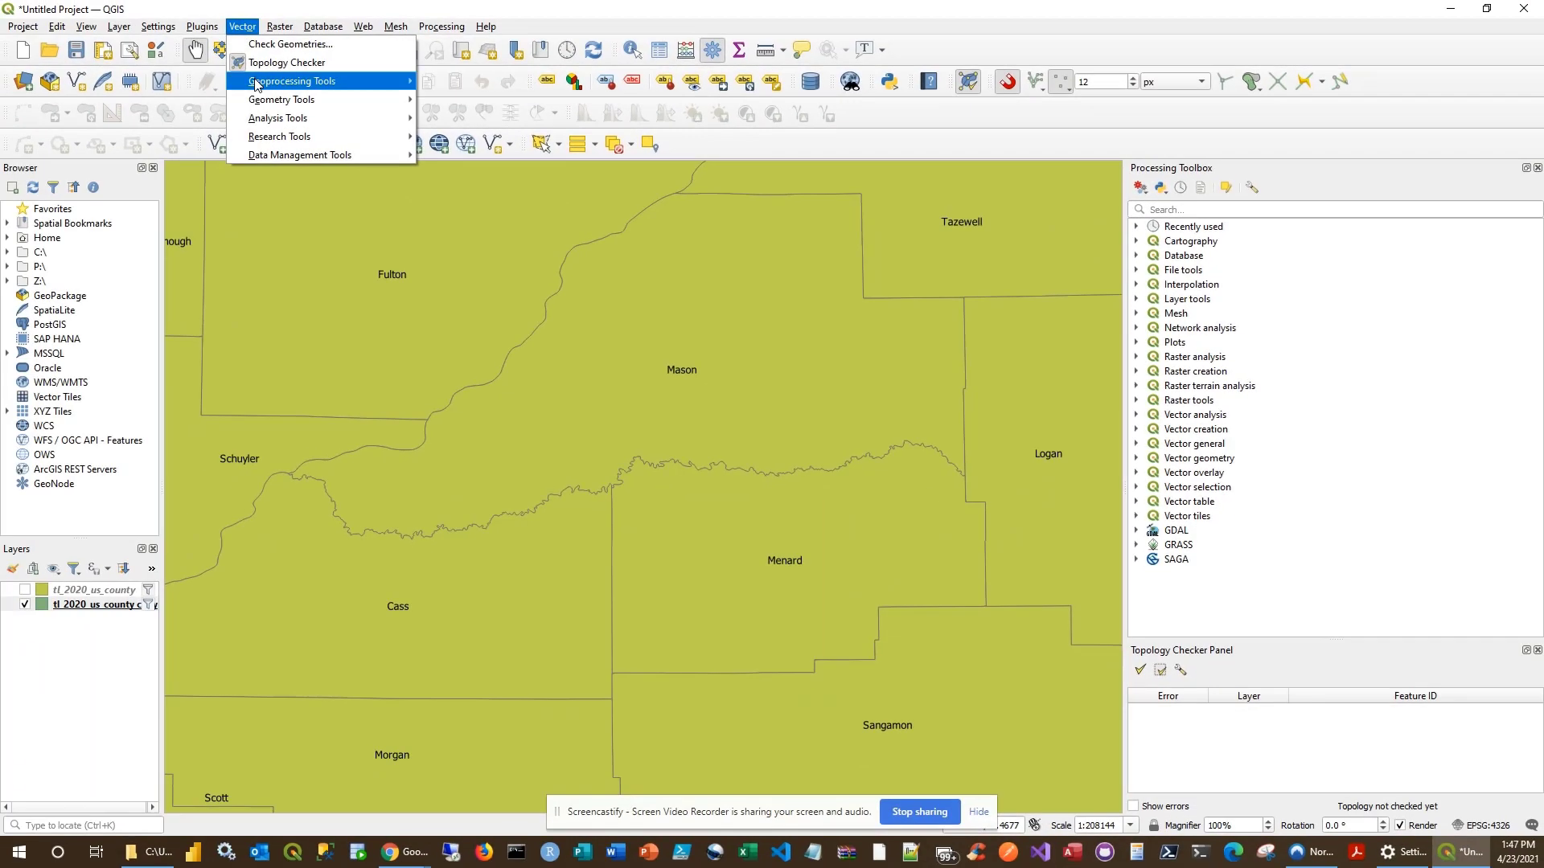
{"action": "mouse_move", "coordinate": [282, 102]}
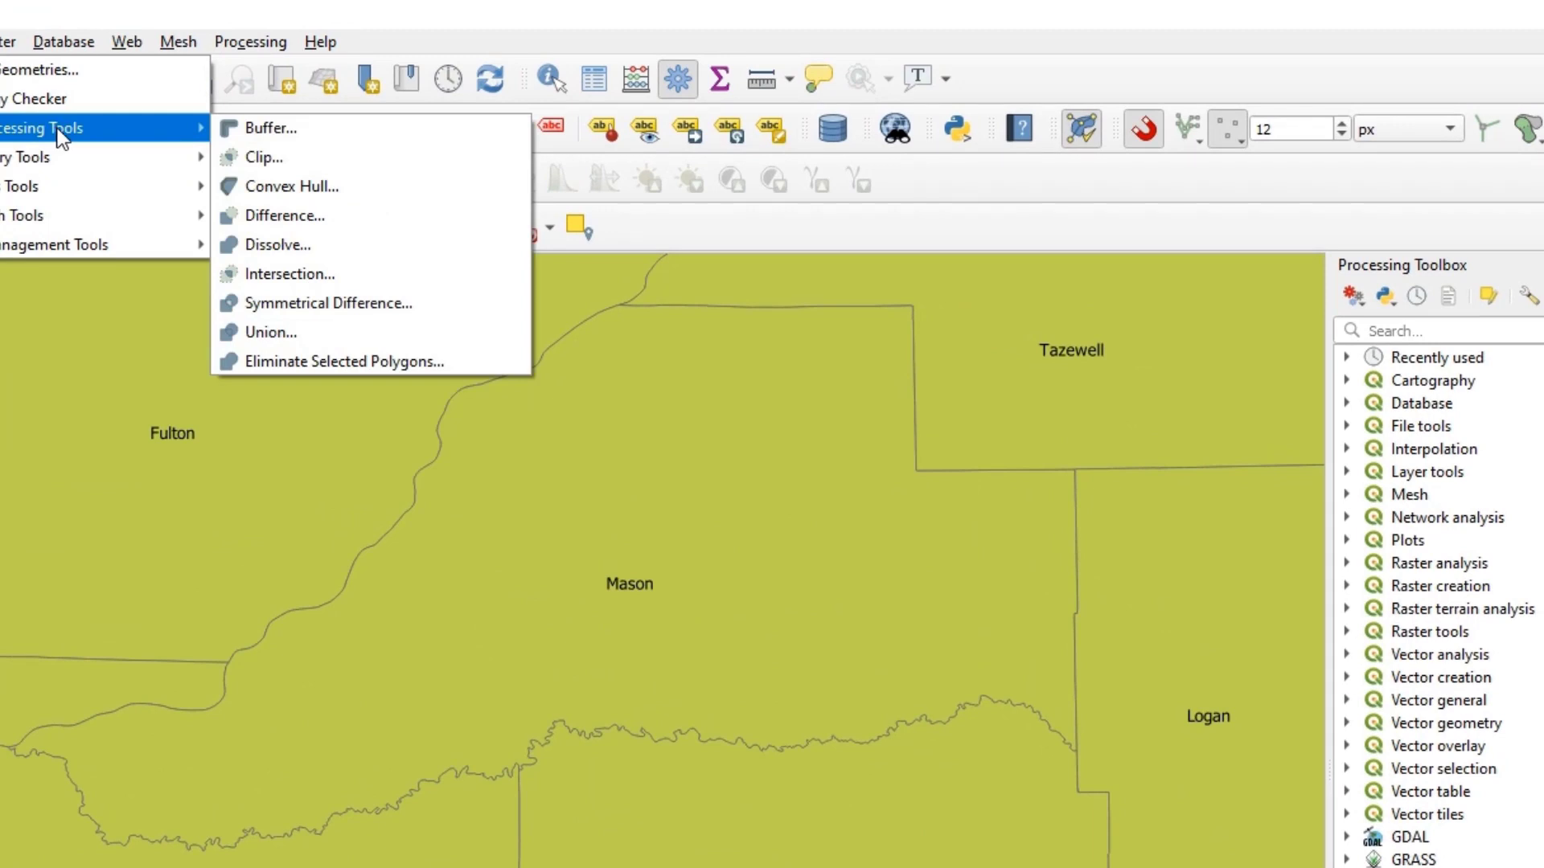
{"action": "mouse_move", "coordinate": [38, 171]}
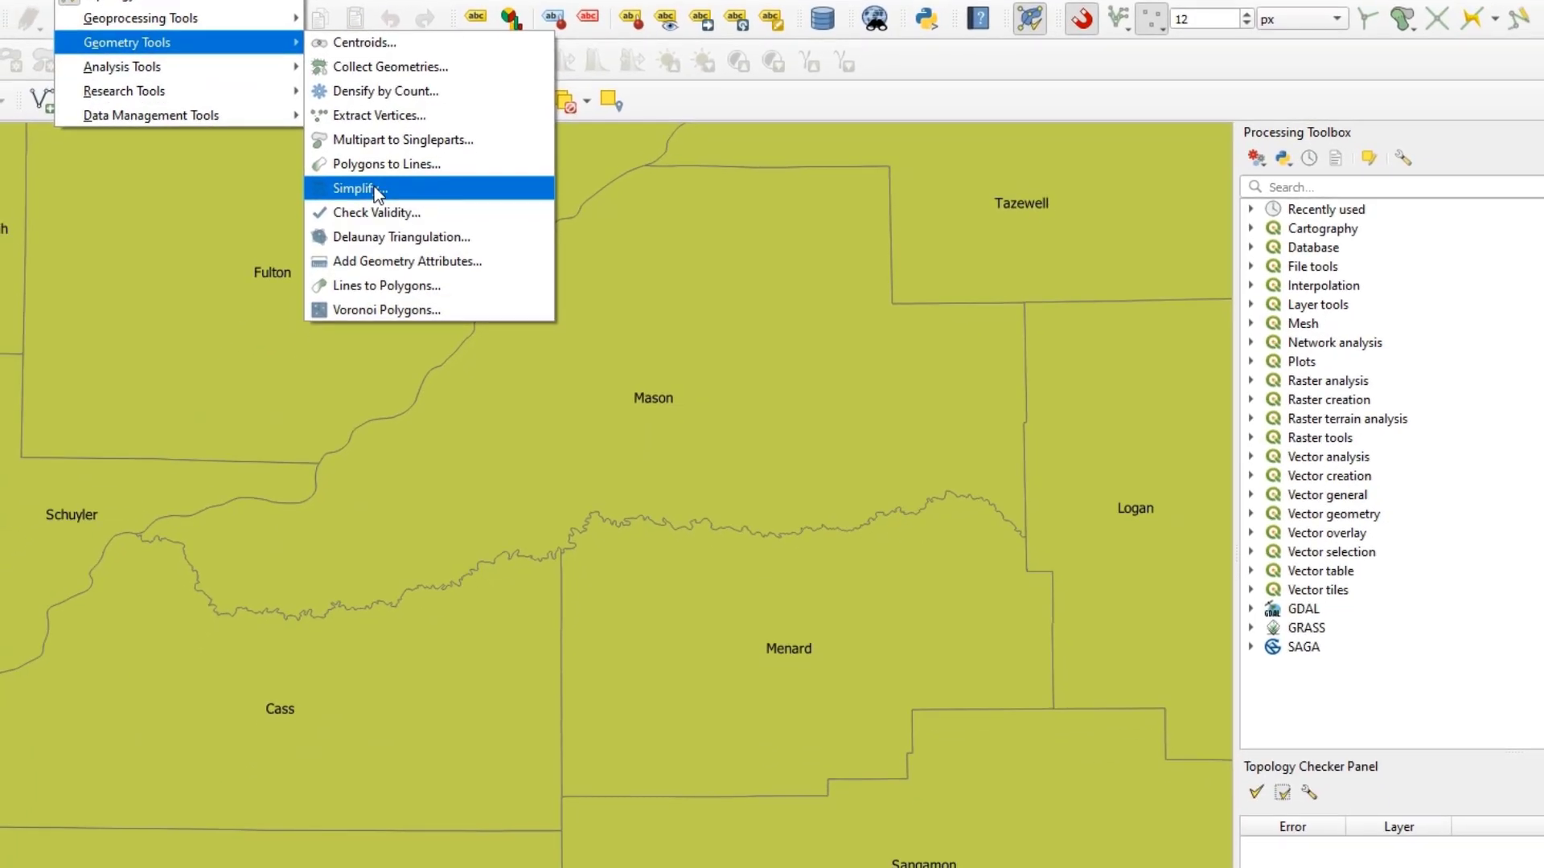
{"action": "left_click", "coordinate": [374, 187]}
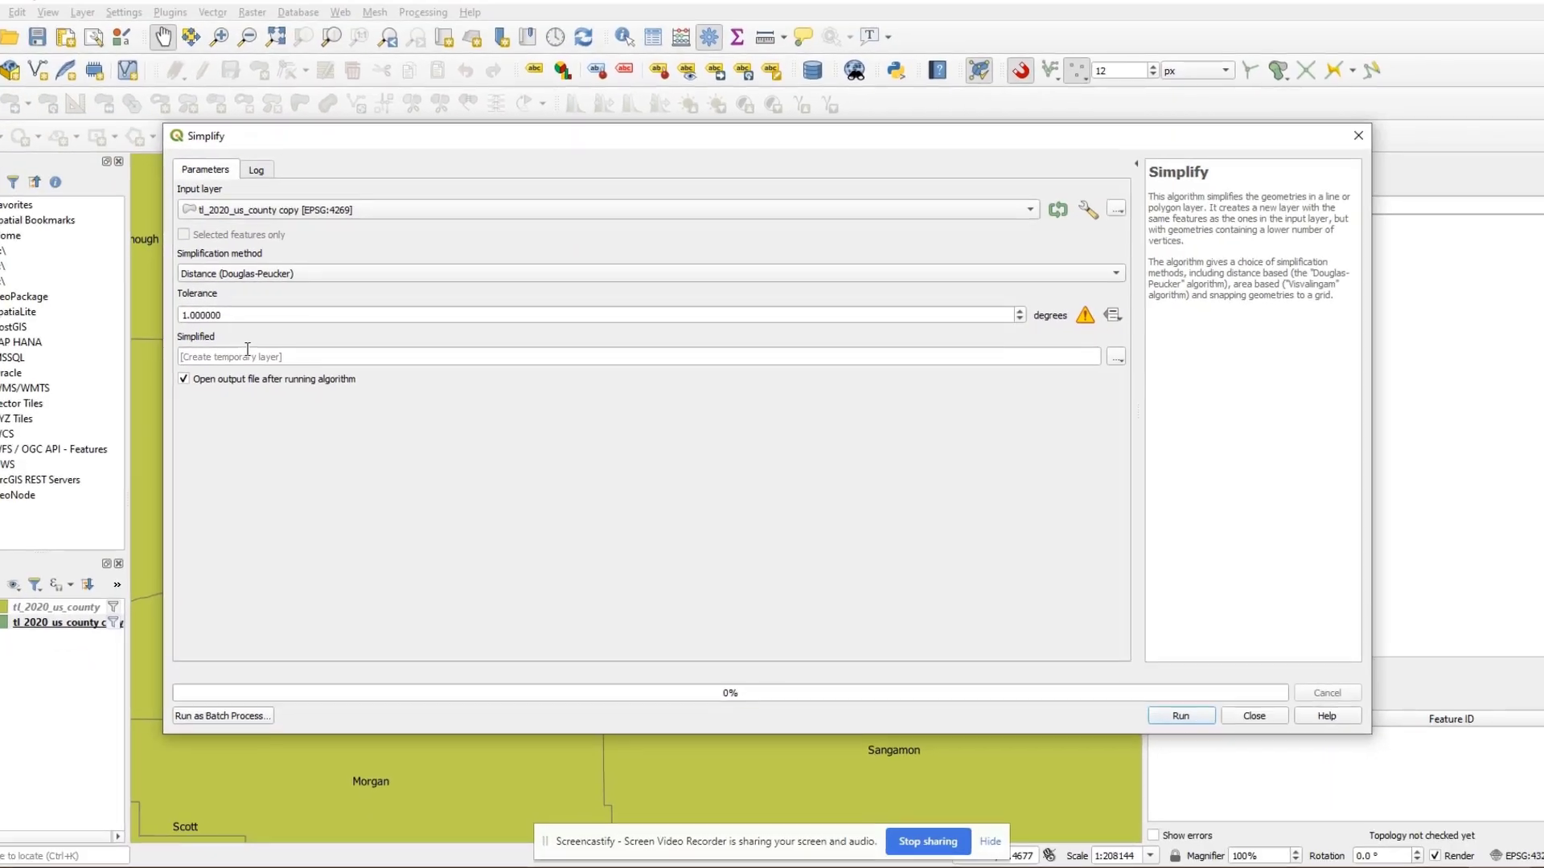
{"action": "key", "text": "Tab"}
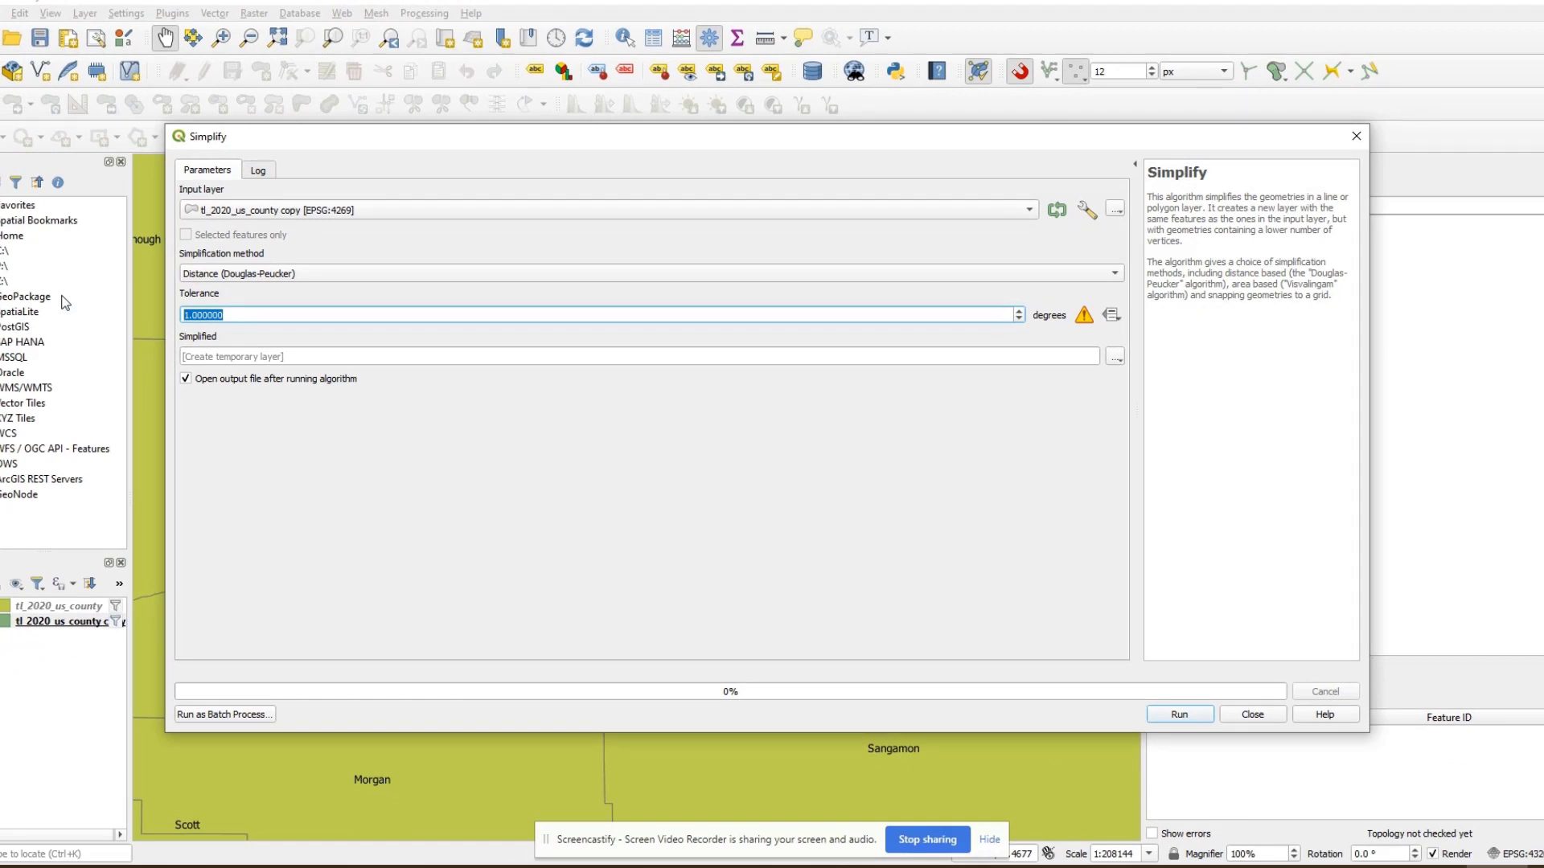
{"action": "type", "text": "0.08"}
{"action": "left_click", "coordinate": [250, 275]}
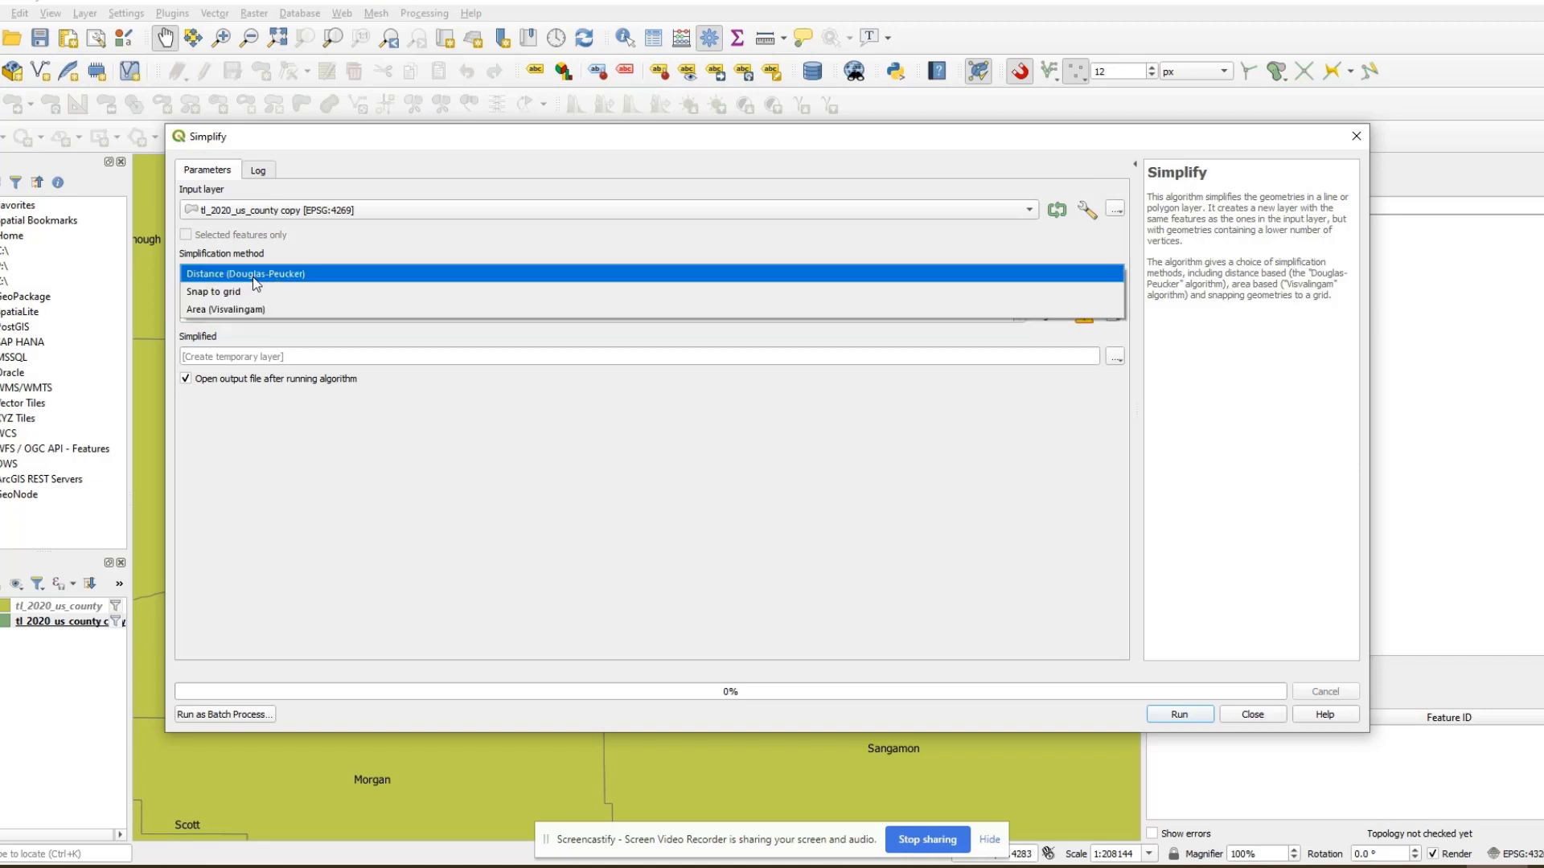
{"action": "left_click", "coordinate": [324, 276]}
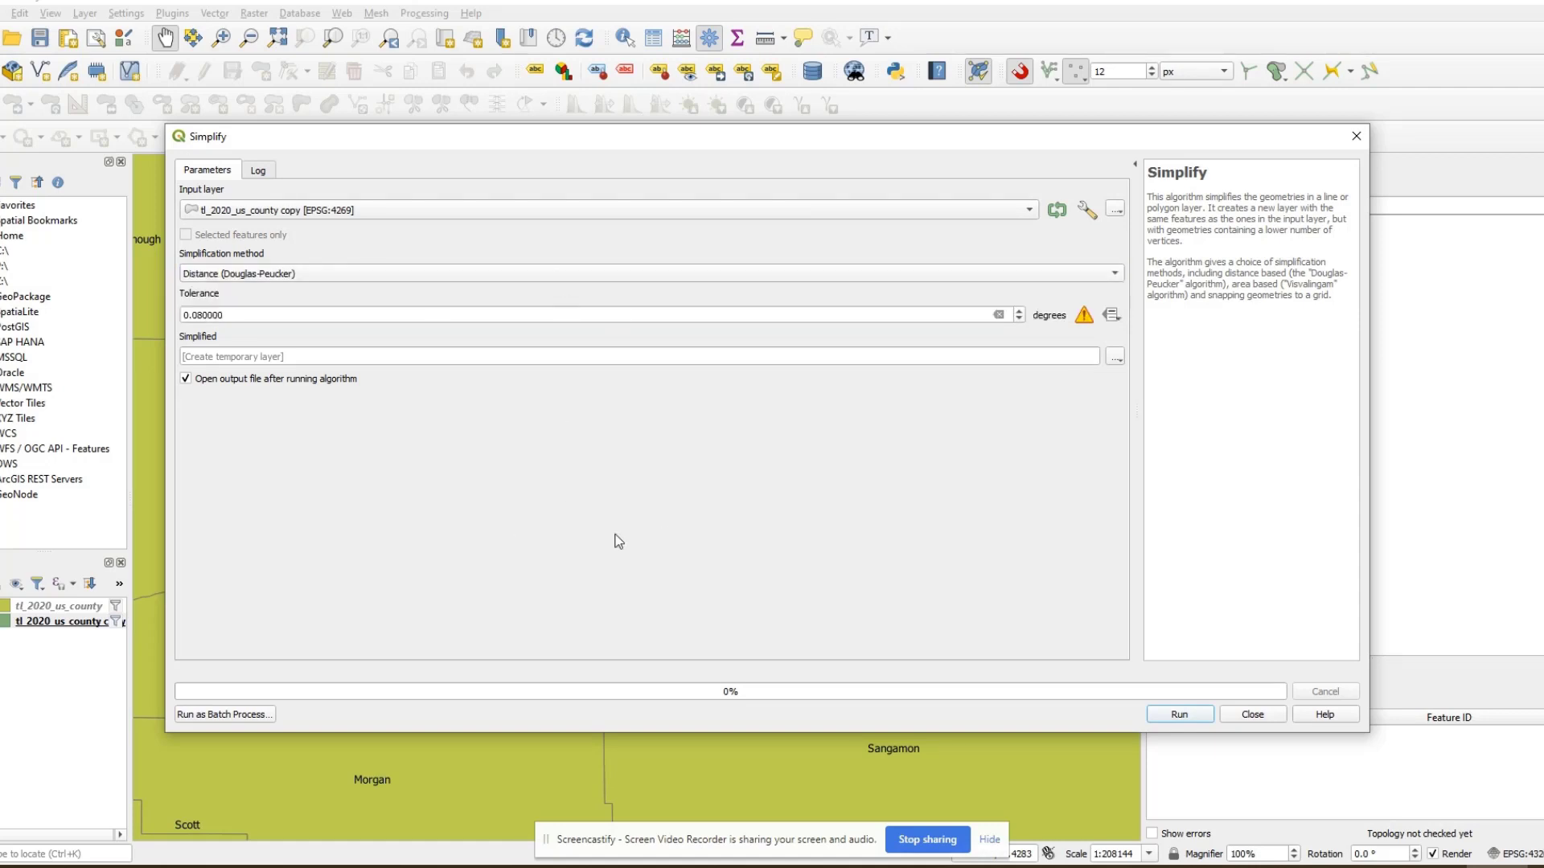
{"action": "left_click", "coordinate": [1193, 717]}
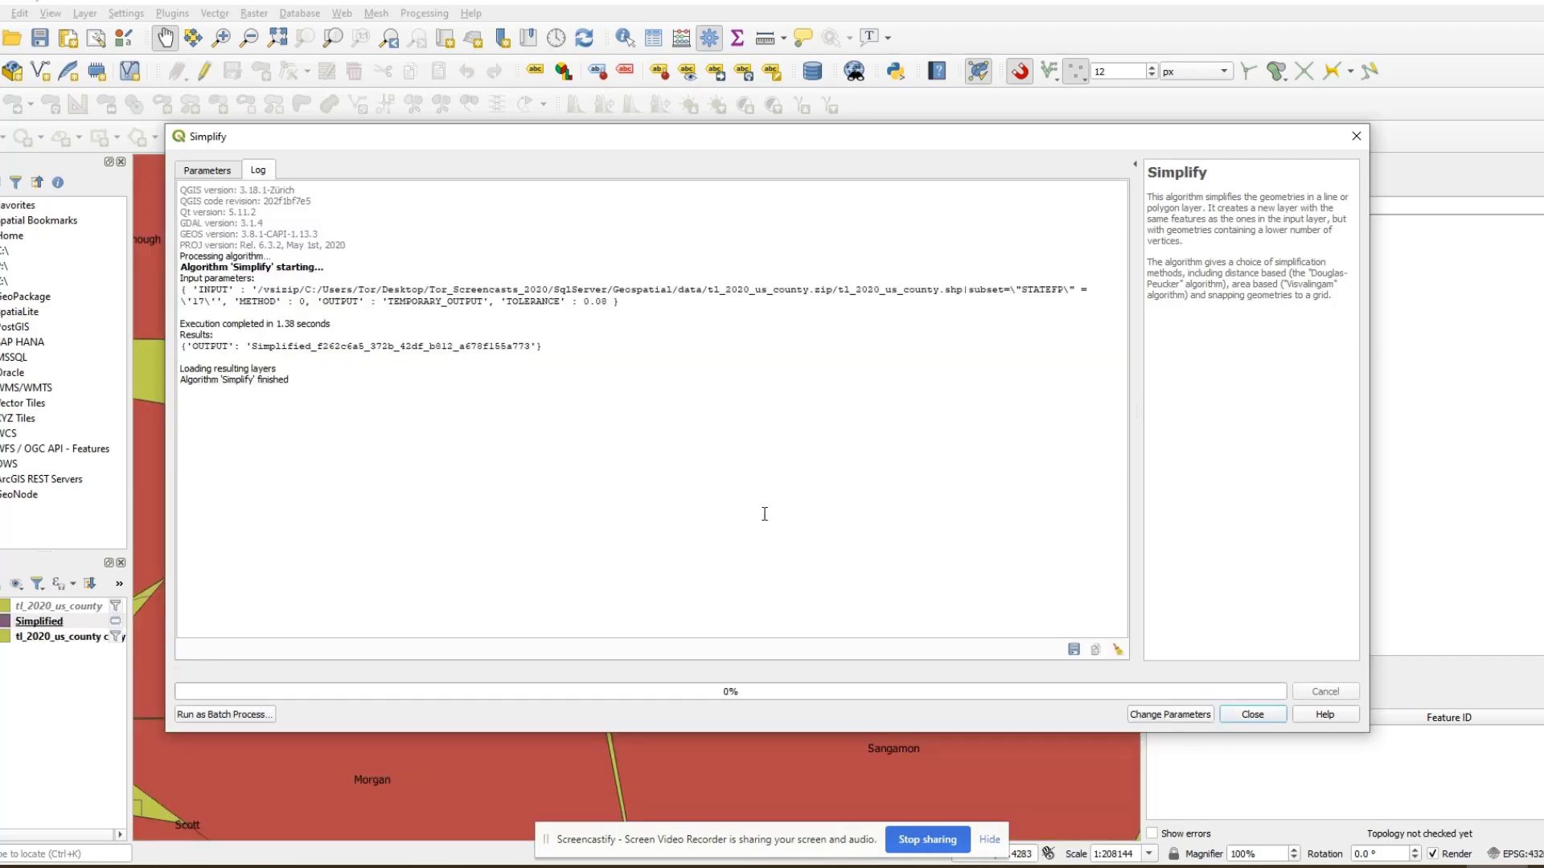
{"action": "key", "text": "Escape"}
Step: Review the coarse simplification across the state and remove the Simplified layer from the project
{"action": "scroll", "coordinate": [764, 514], "scroll_direction": "down", "scroll_amount": 2}
{"action": "left_click_drag", "start_coordinate": [627, 498], "coordinate": [1005, 497]}
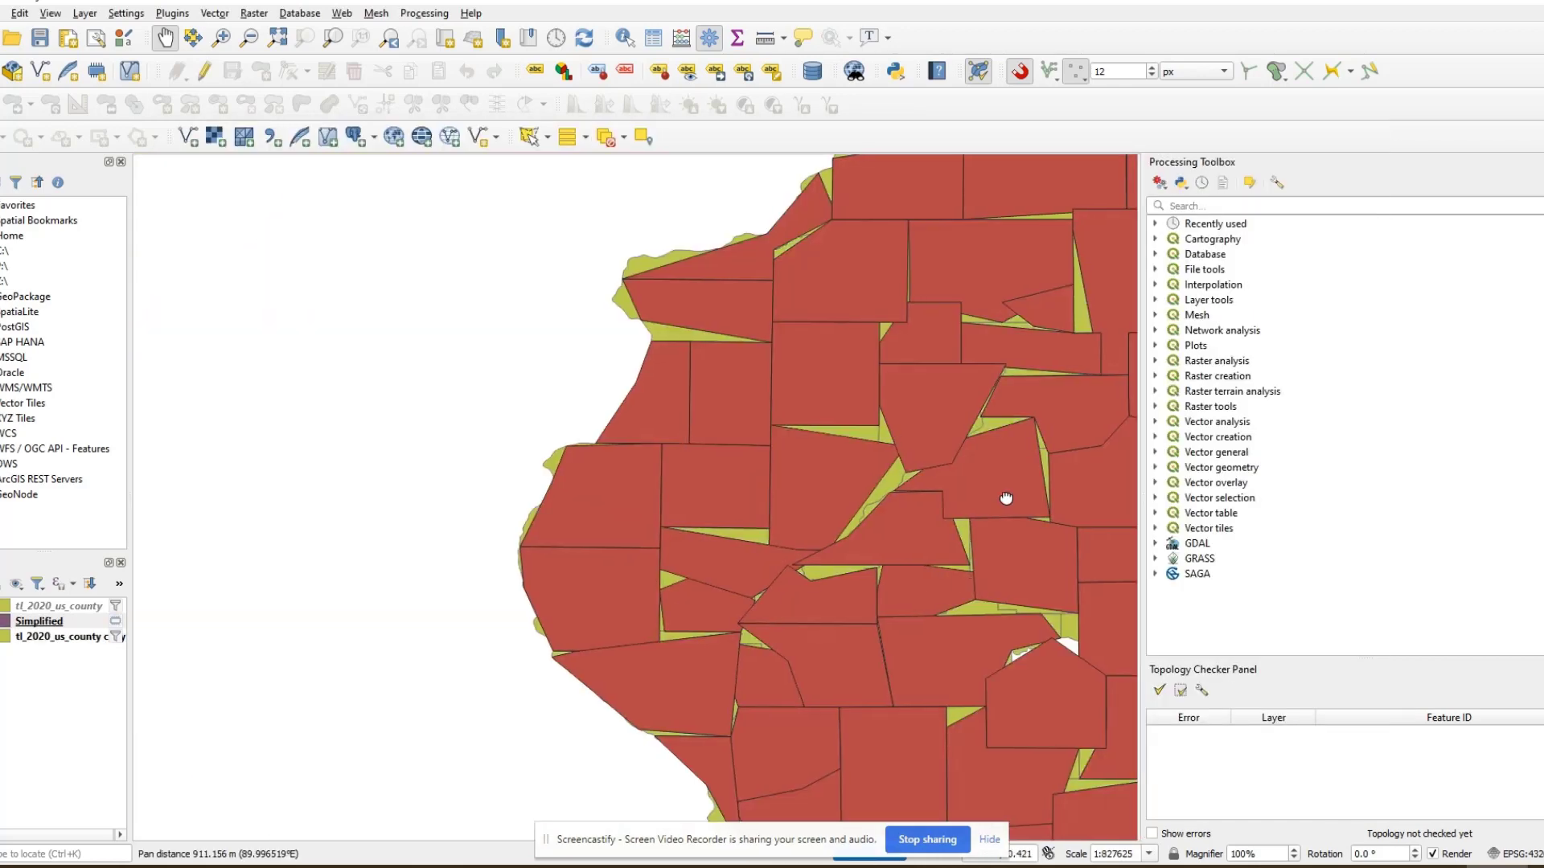
{"action": "scroll", "coordinate": [1006, 497], "scroll_direction": "down", "scroll_amount": 1}
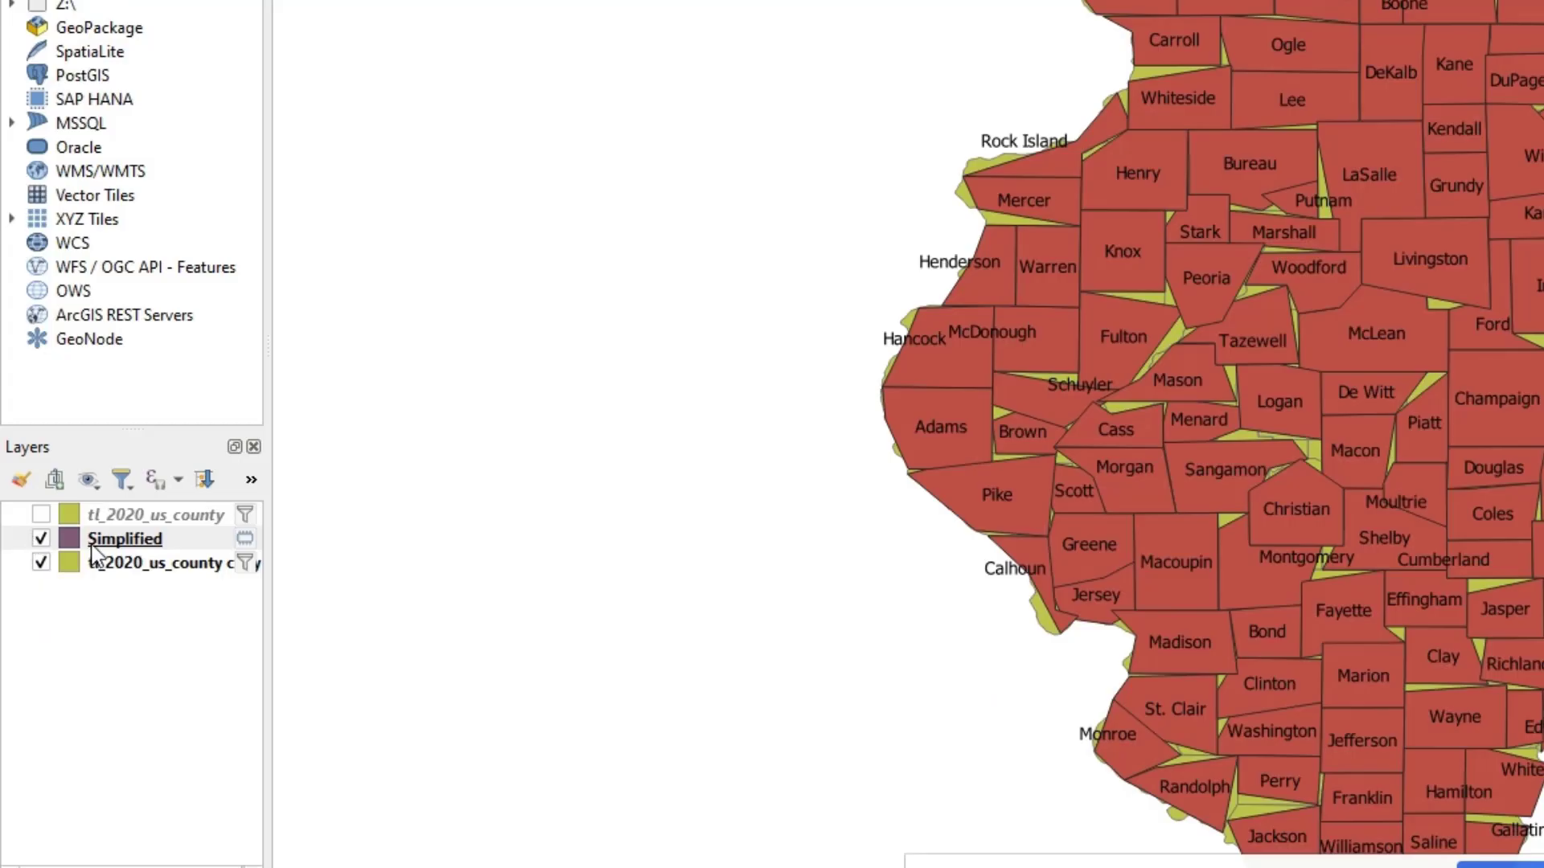
{"action": "right_click", "coordinate": [19, 624]}
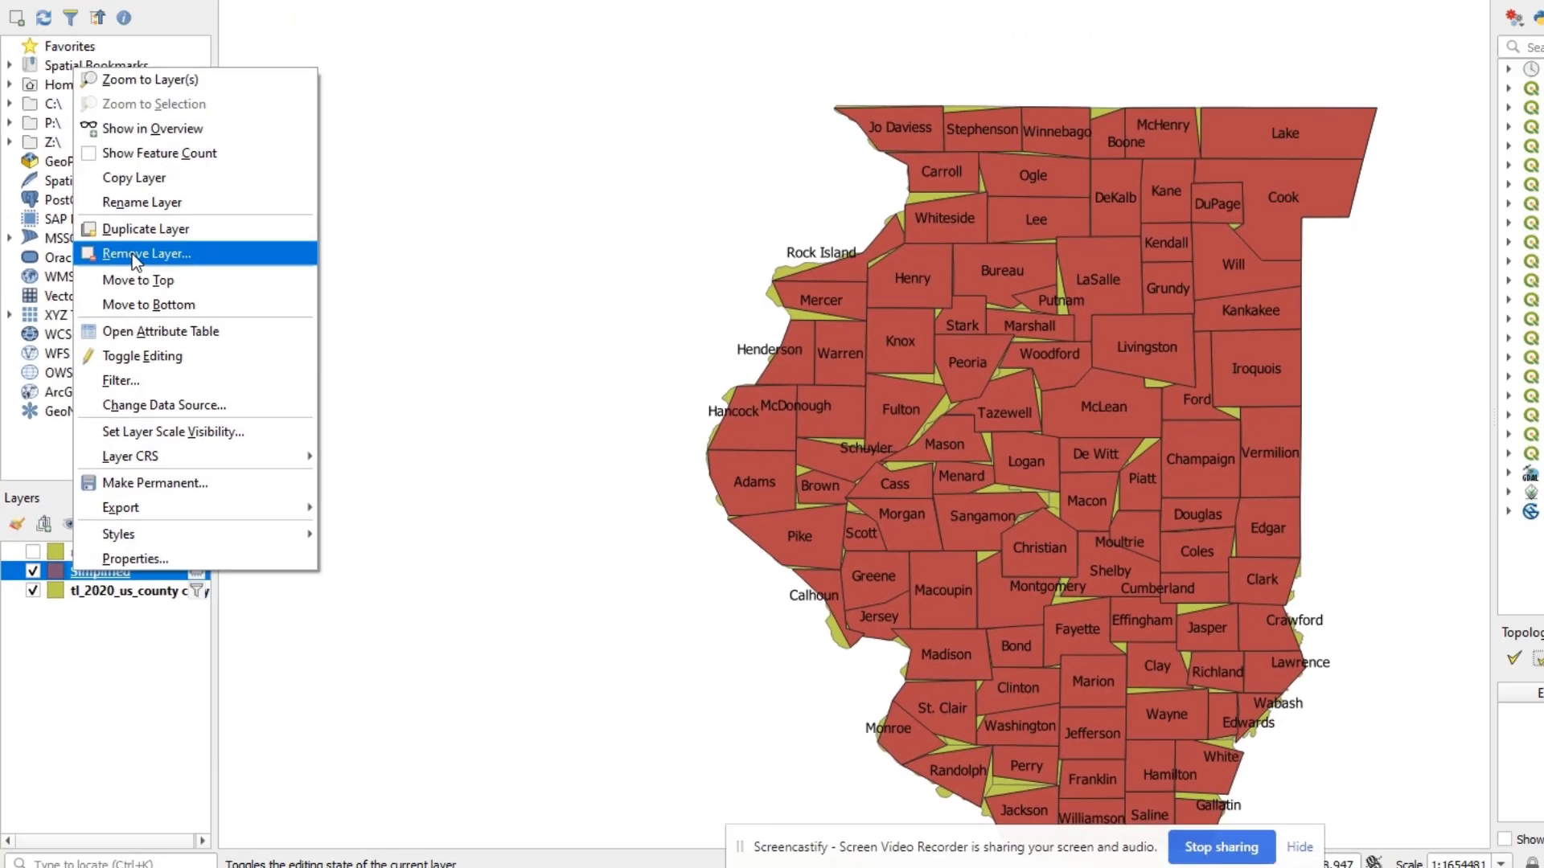
{"action": "left_click", "coordinate": [132, 253]}
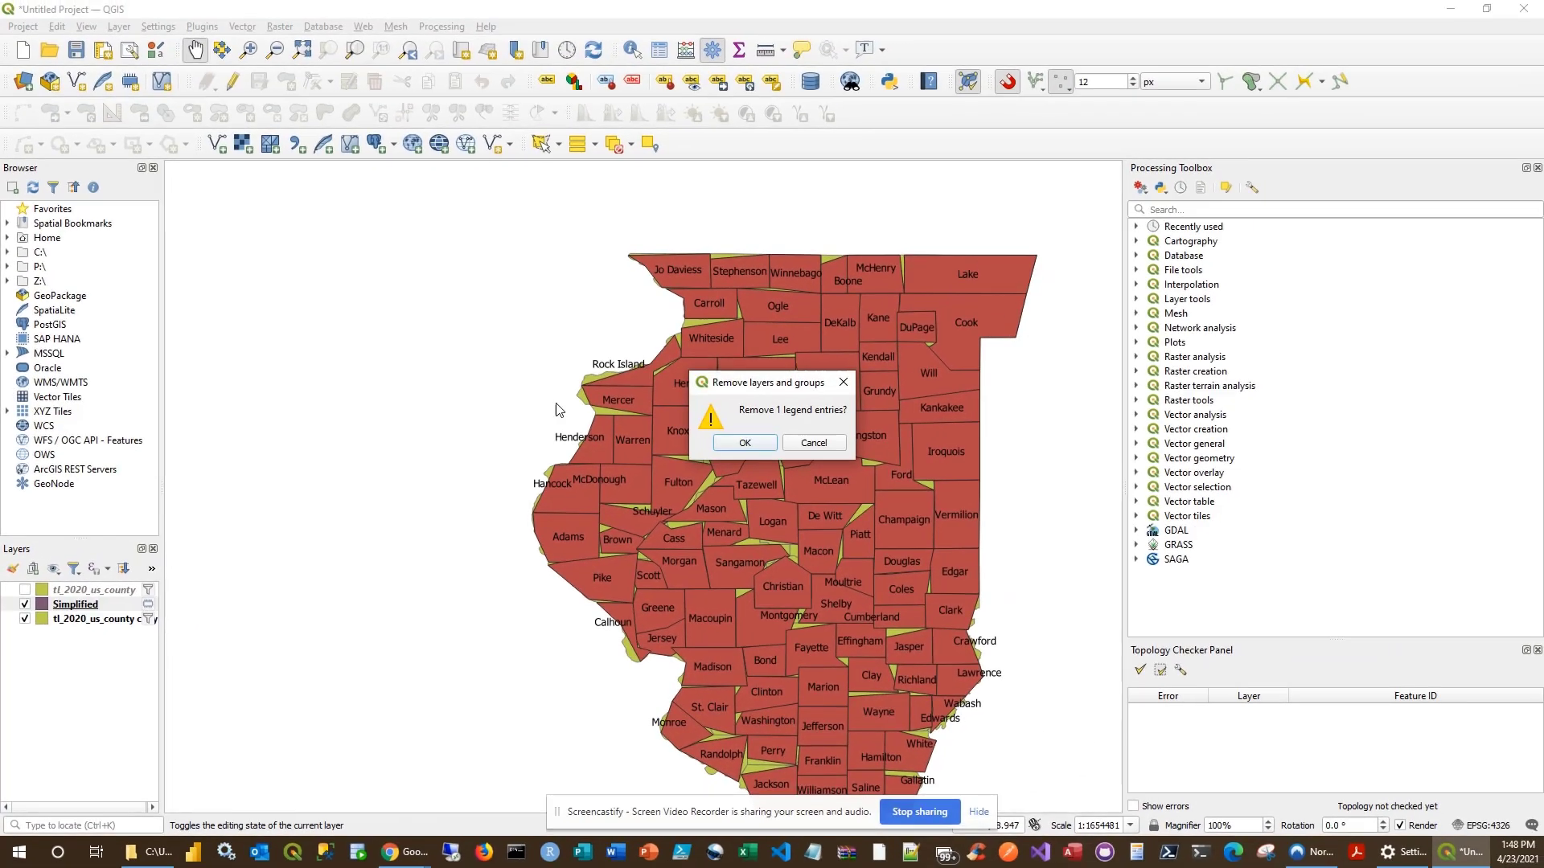
{"action": "left_click", "coordinate": [742, 444]}
Step: Simplify the tl_2020_us_county copy layer into a temporary layer with Distance (Douglas-Peucker) and a tolerance of 0.0005 degrees
{"action": "left_click", "coordinate": [95, 608]}
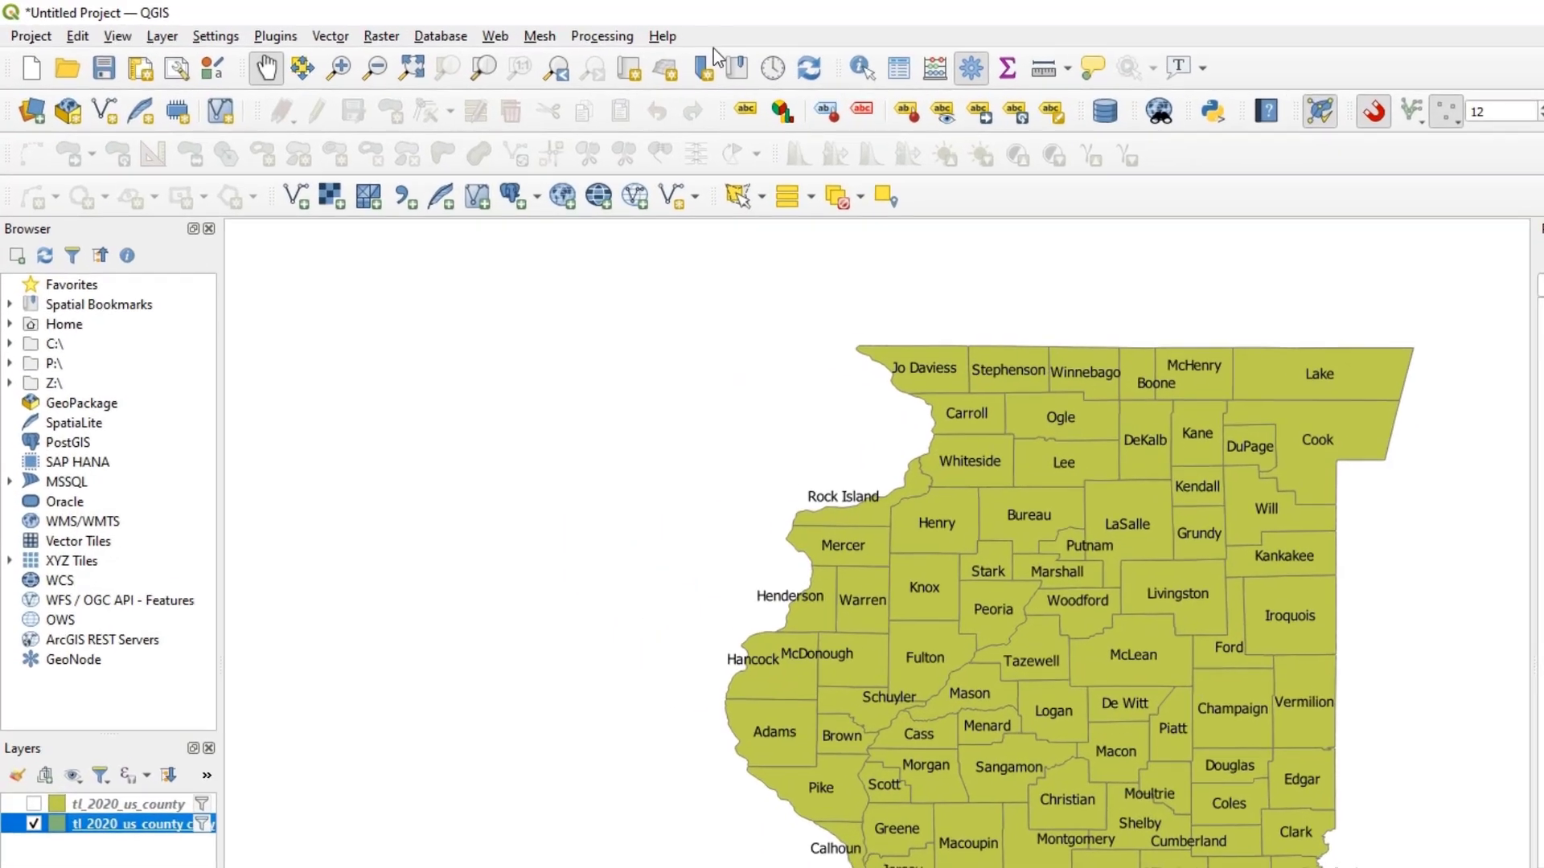
{"action": "left_click", "coordinate": [242, 27]}
{"action": "mouse_move", "coordinate": [327, 103]}
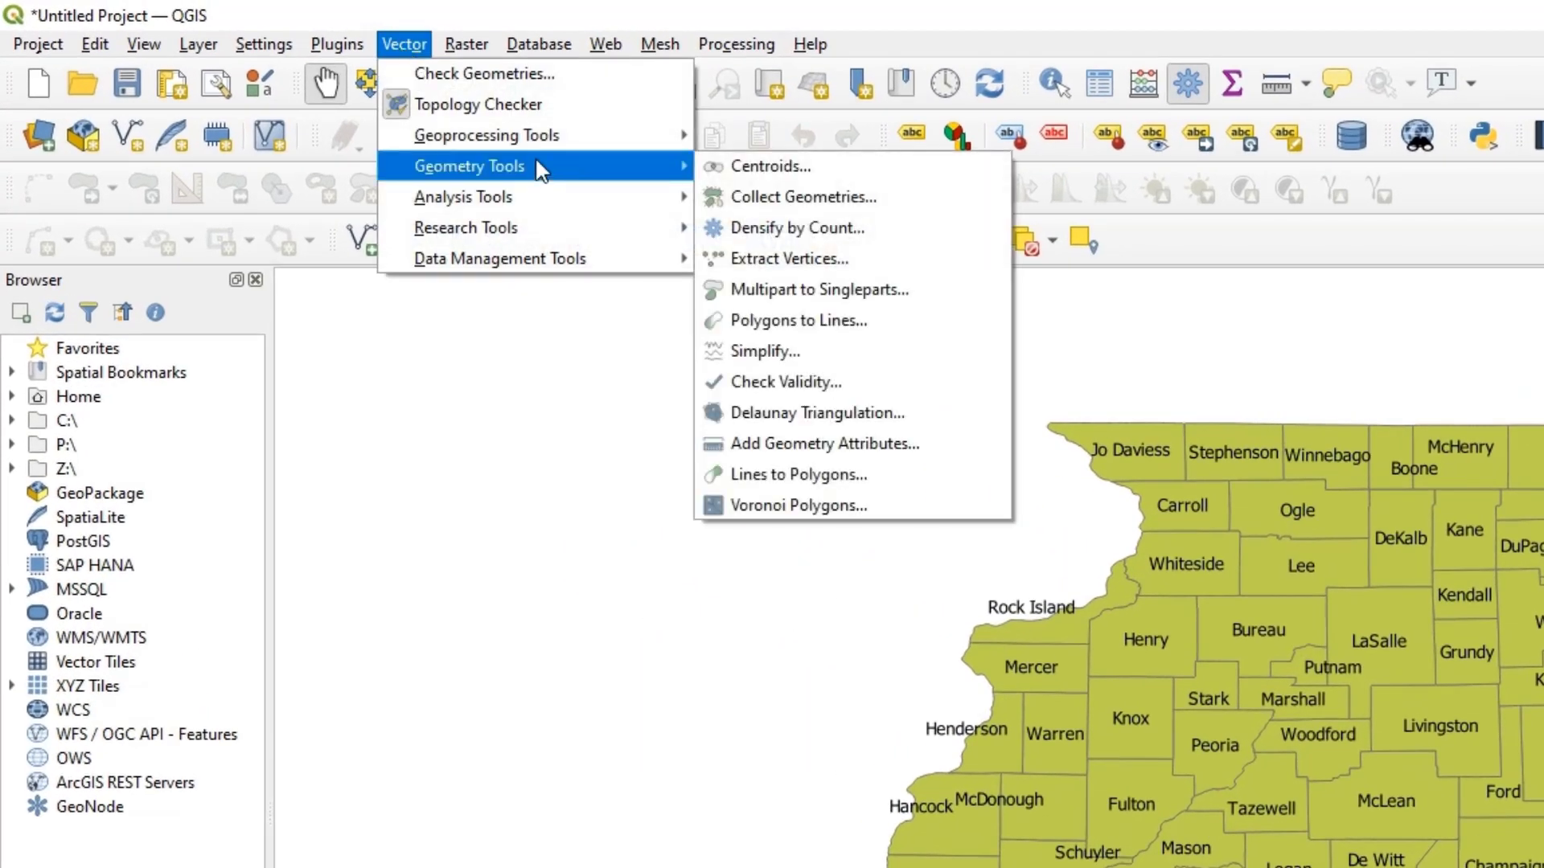
{"action": "left_click", "coordinate": [812, 353]}
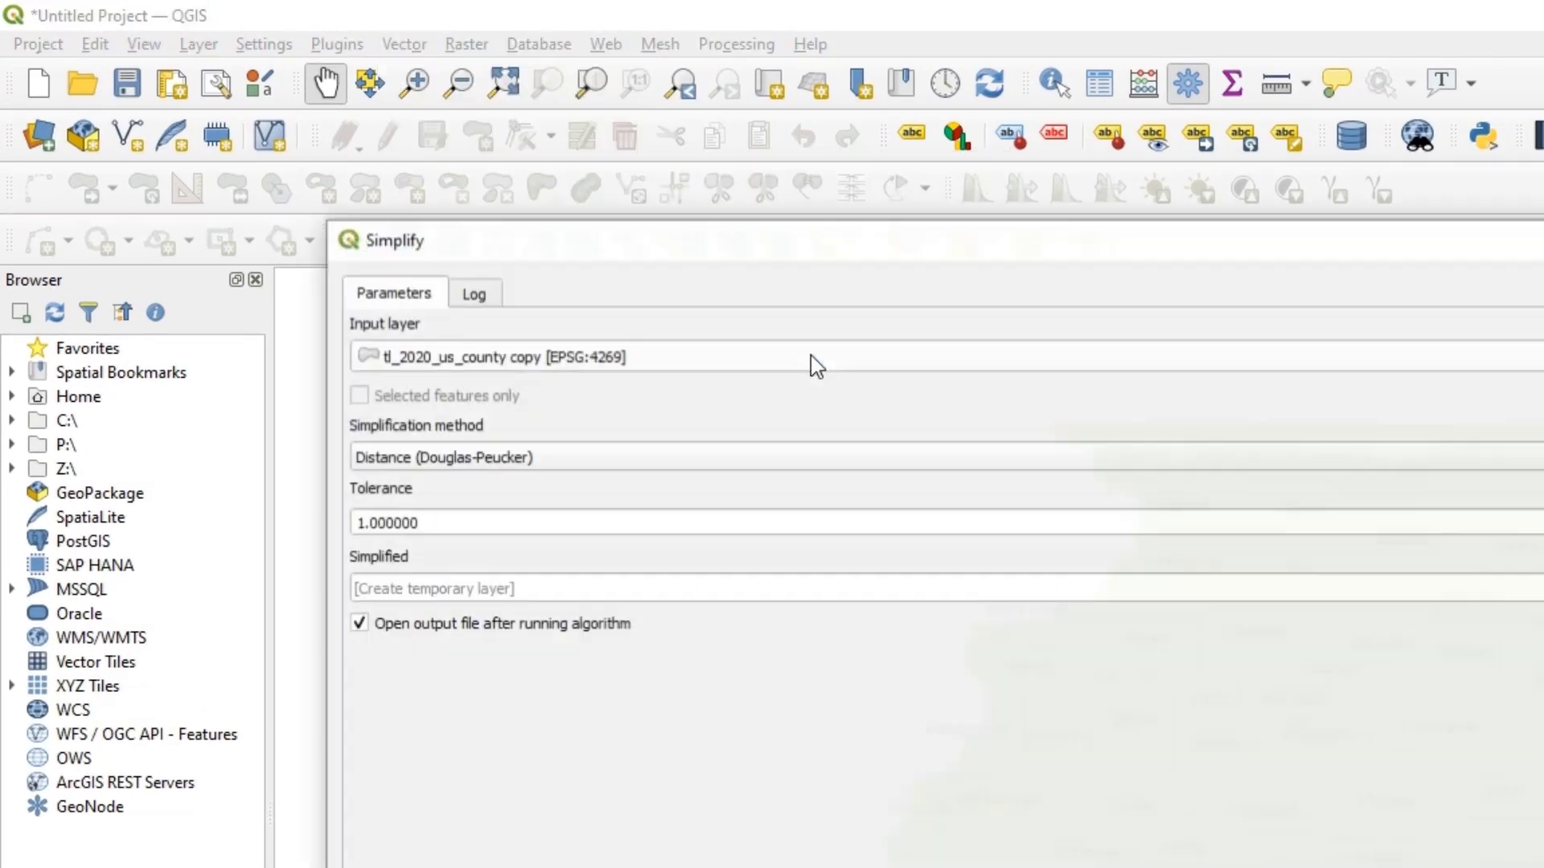
{"action": "left_click_drag", "start_coordinate": [466, 525], "coordinate": [155, 458]}
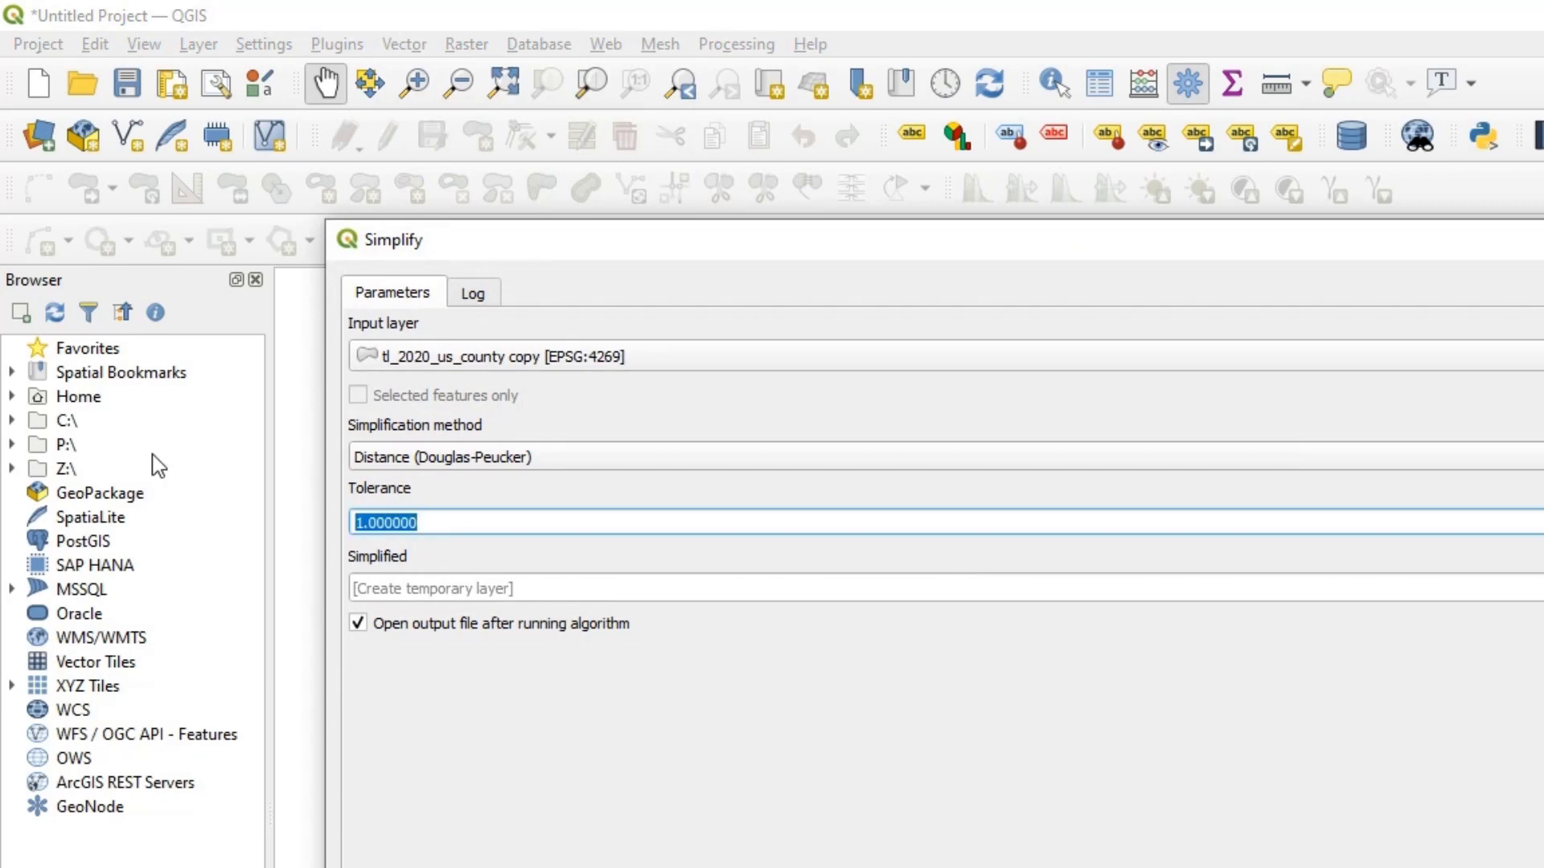
{"action": "type", "text": "0"}
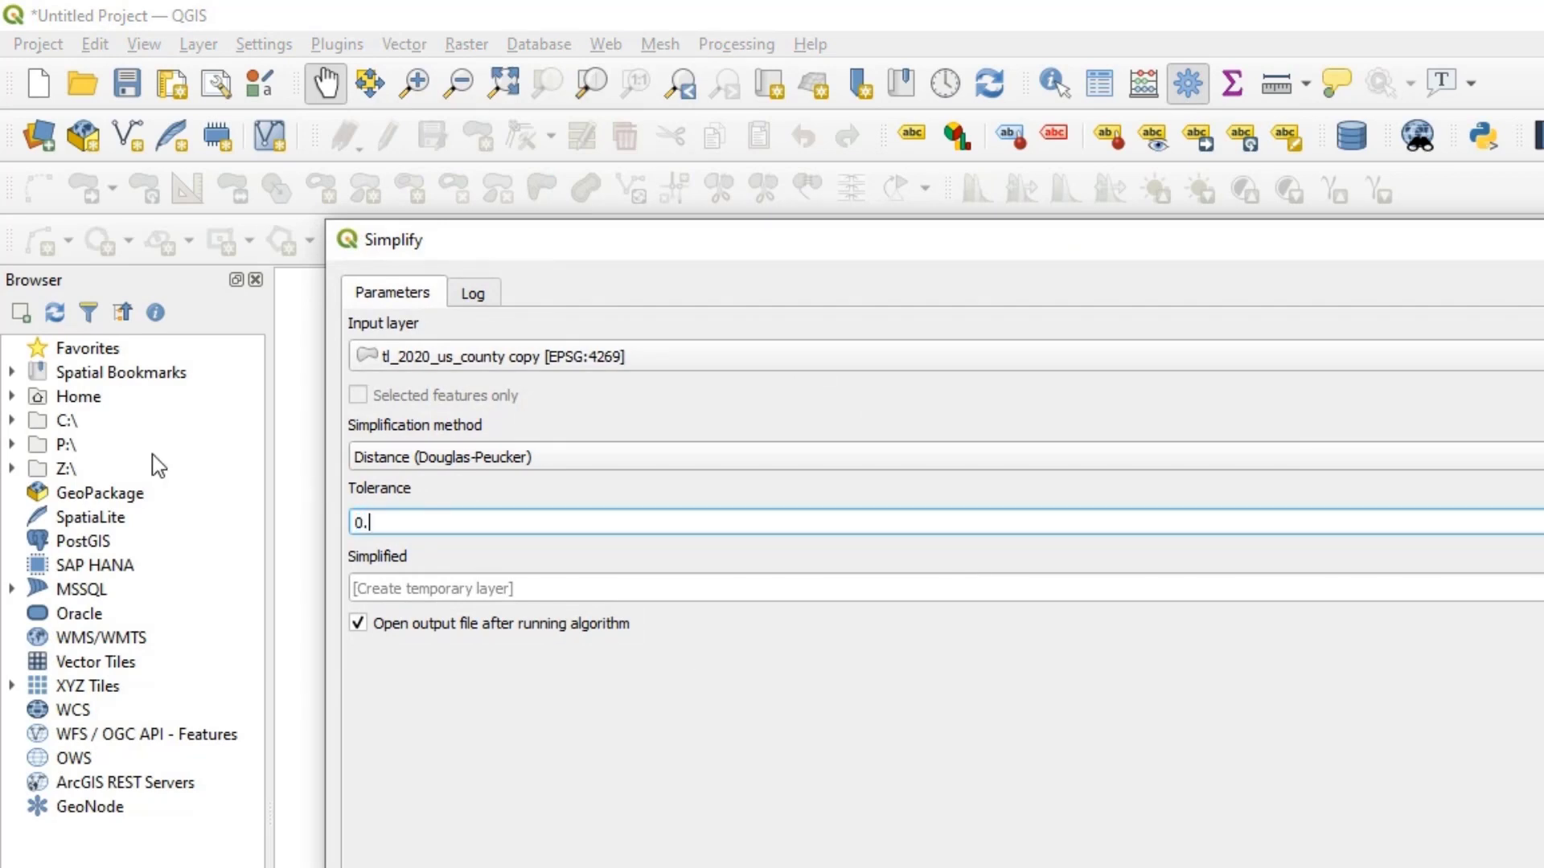
{"action": "type", "text": ".0005"}
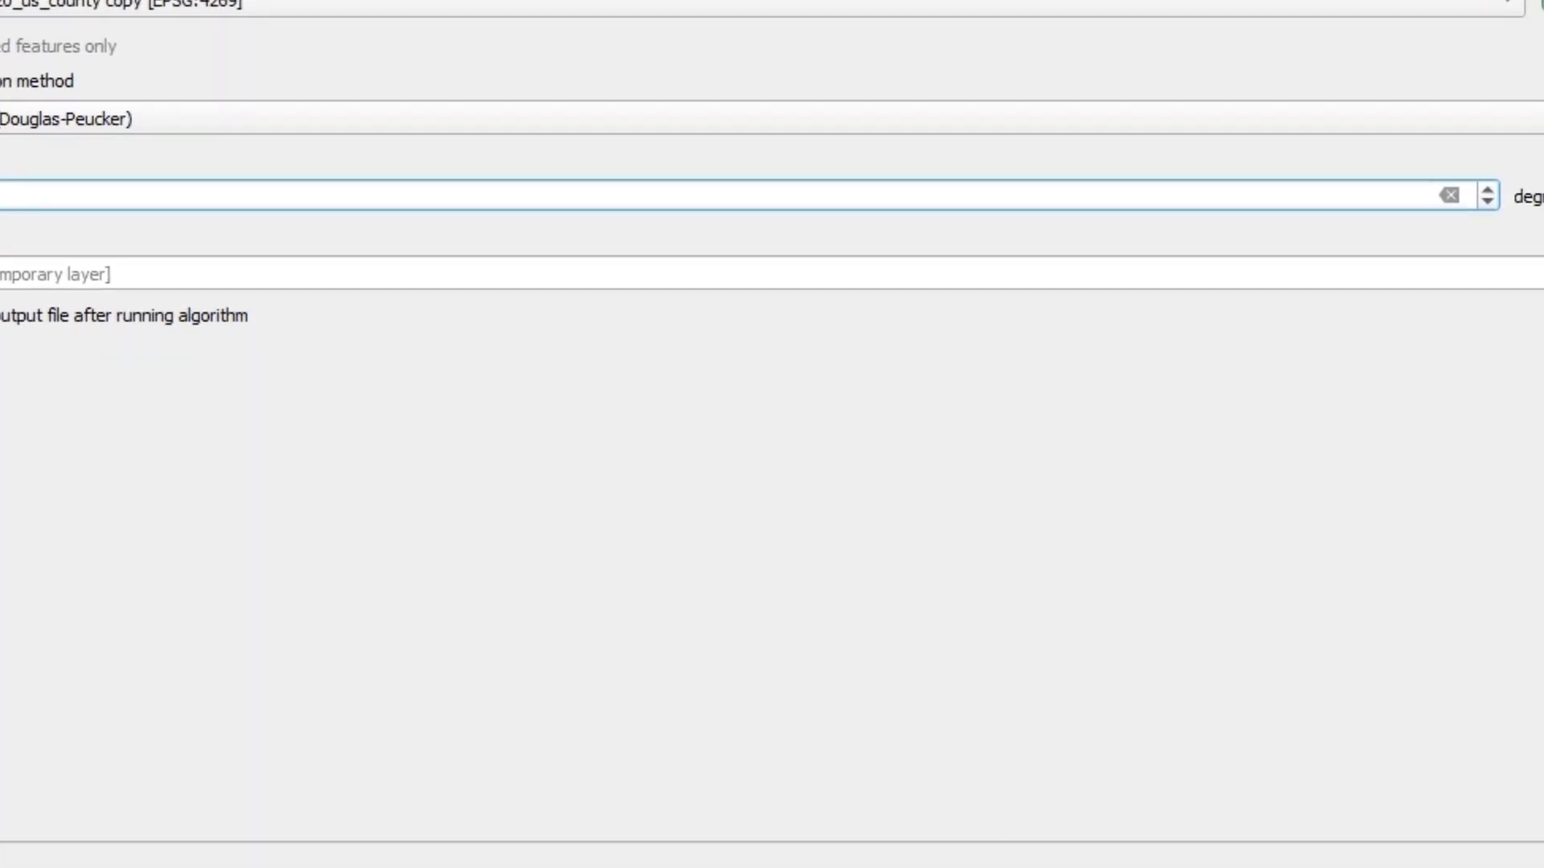
{"action": "key", "text": "Return"}
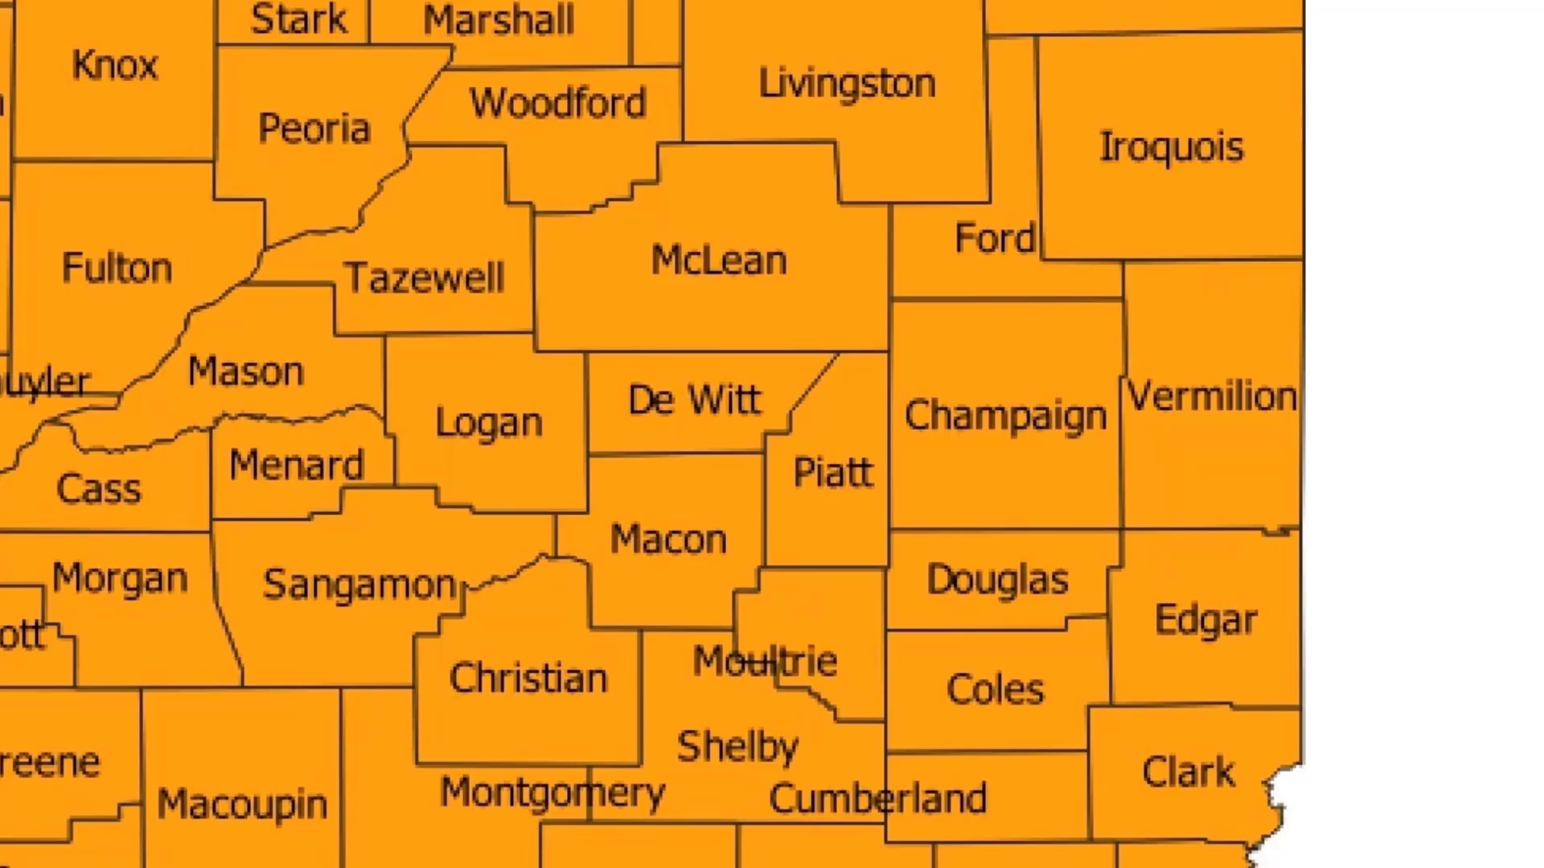
Step: Examine the simplified boundary between Cass and Menard counties for gaps, up close and in its surroundings
{"action": "scroll", "coordinate": [1043, 716], "scroll_direction": "up", "scroll_amount": 1}
{"action": "left_click_drag", "start_coordinate": [726, 696], "coordinate": [897, 715]}
{"action": "scroll", "coordinate": [897, 716], "scroll_direction": "up", "scroll_amount": 1}
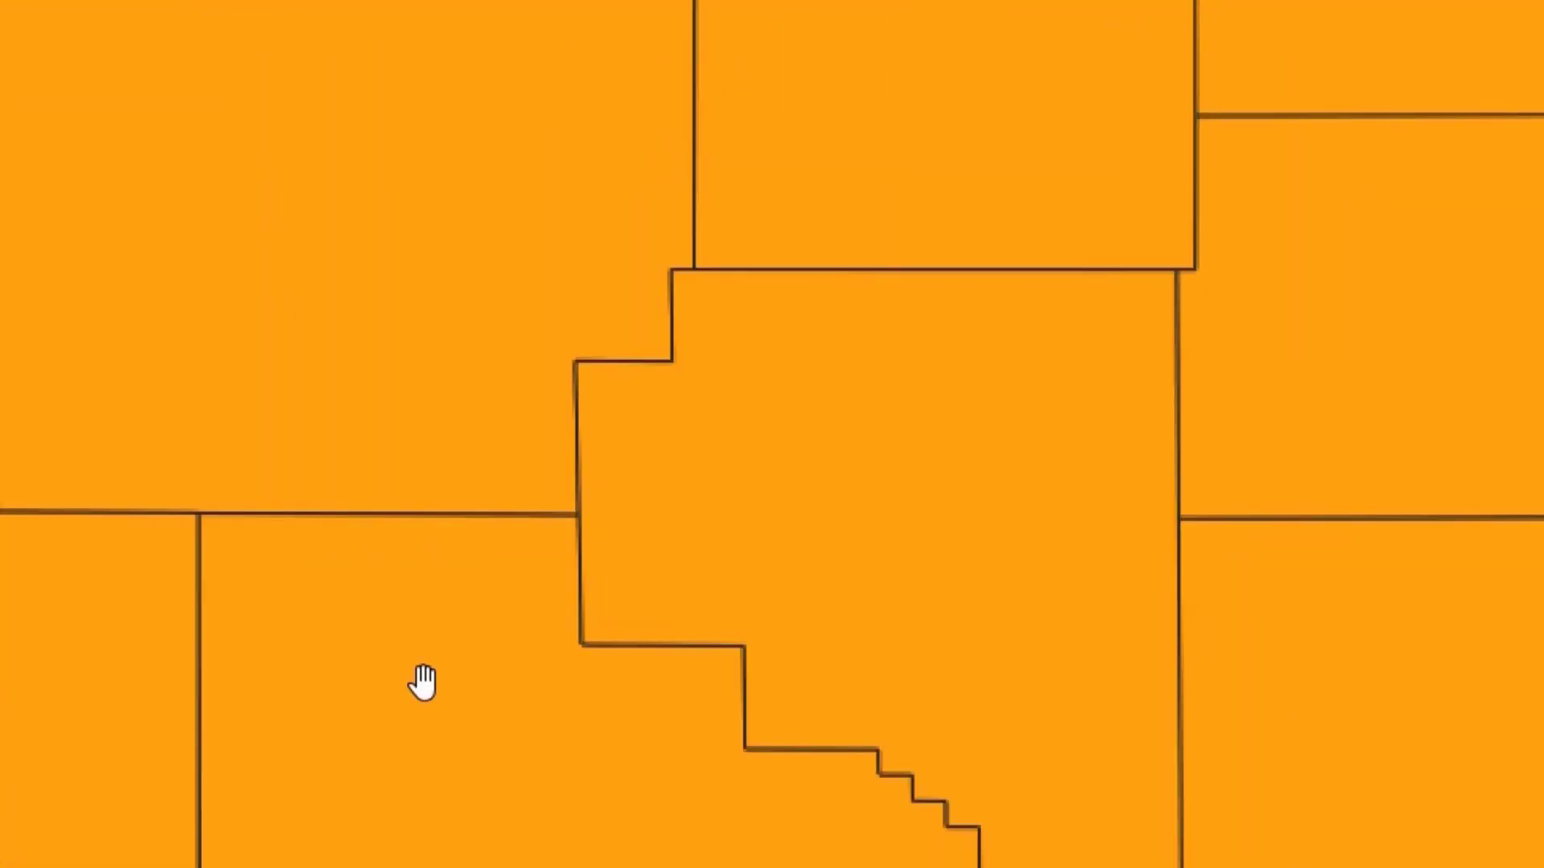
{"action": "left_click_drag", "start_coordinate": [406, 691], "coordinate": [760, 645]}
{"action": "scroll", "coordinate": [741, 611], "scroll_direction": "down", "scroll_amount": 1}
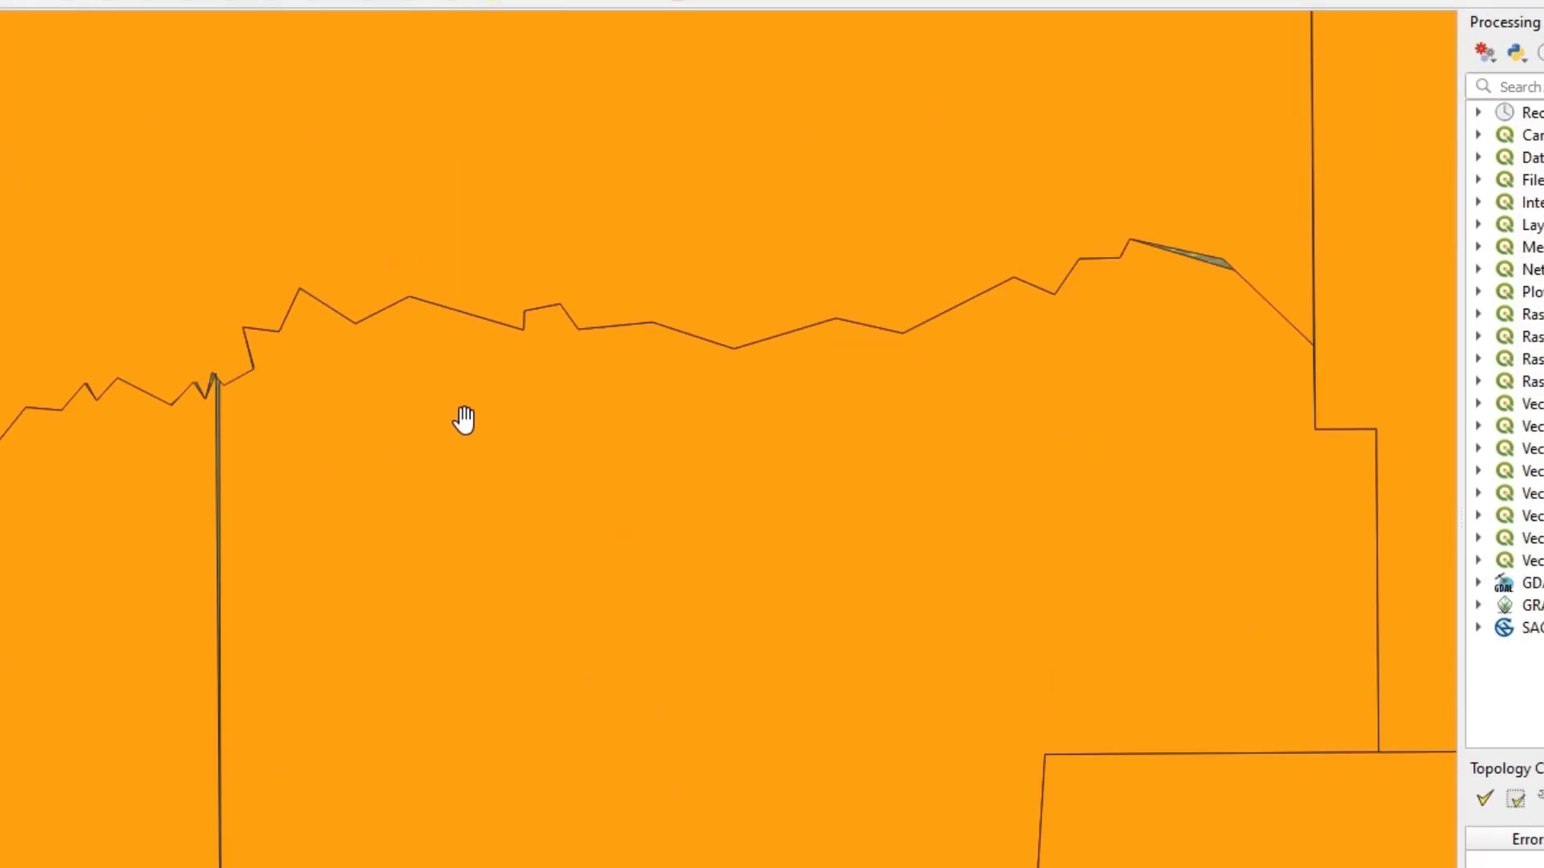
{"action": "scroll", "coordinate": [560, 360], "scroll_direction": "up", "scroll_amount": 1}
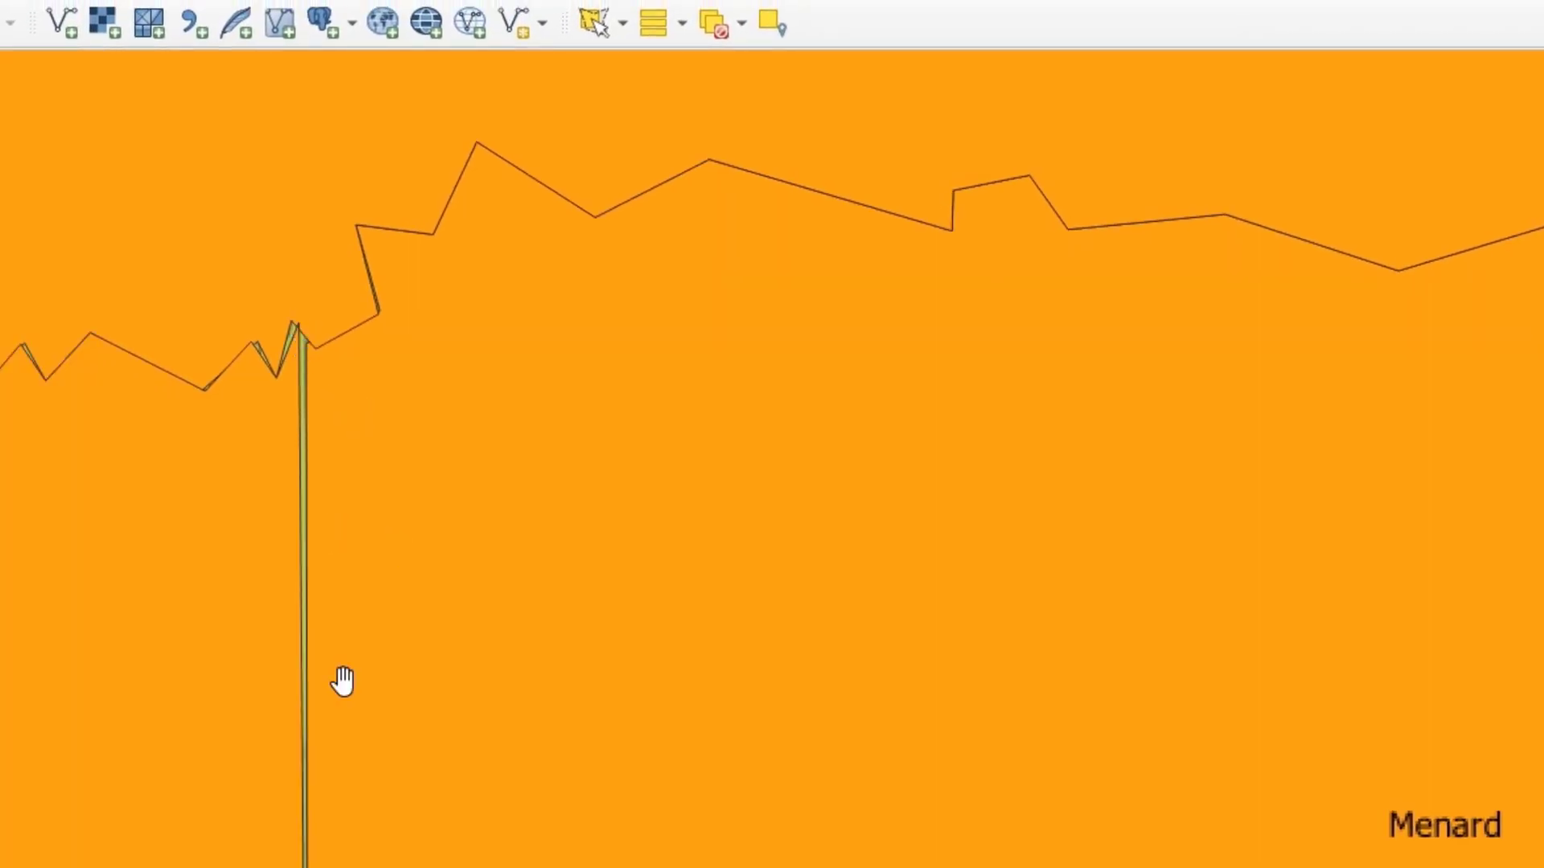
{"action": "scroll", "coordinate": [341, 679], "scroll_direction": "up", "scroll_amount": 1}
{"action": "scroll", "coordinate": [289, 389], "scroll_direction": "up", "scroll_amount": 2}
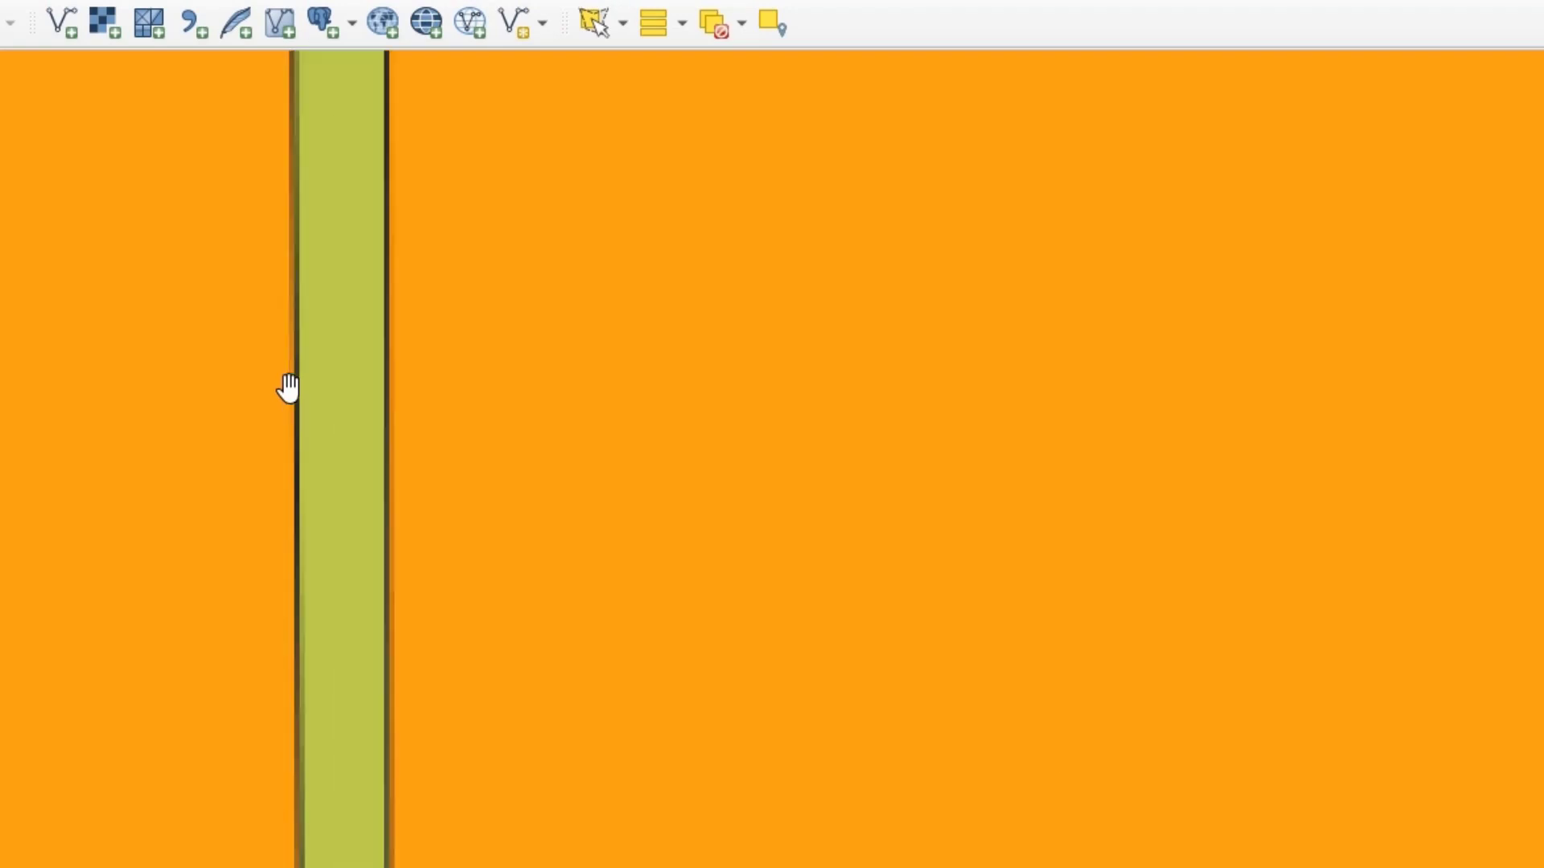
{"action": "left_click_drag", "start_coordinate": [561, 402], "coordinate": [534, 707]}
{"action": "scroll", "coordinate": [524, 500], "scroll_direction": "down", "scroll_amount": 1}
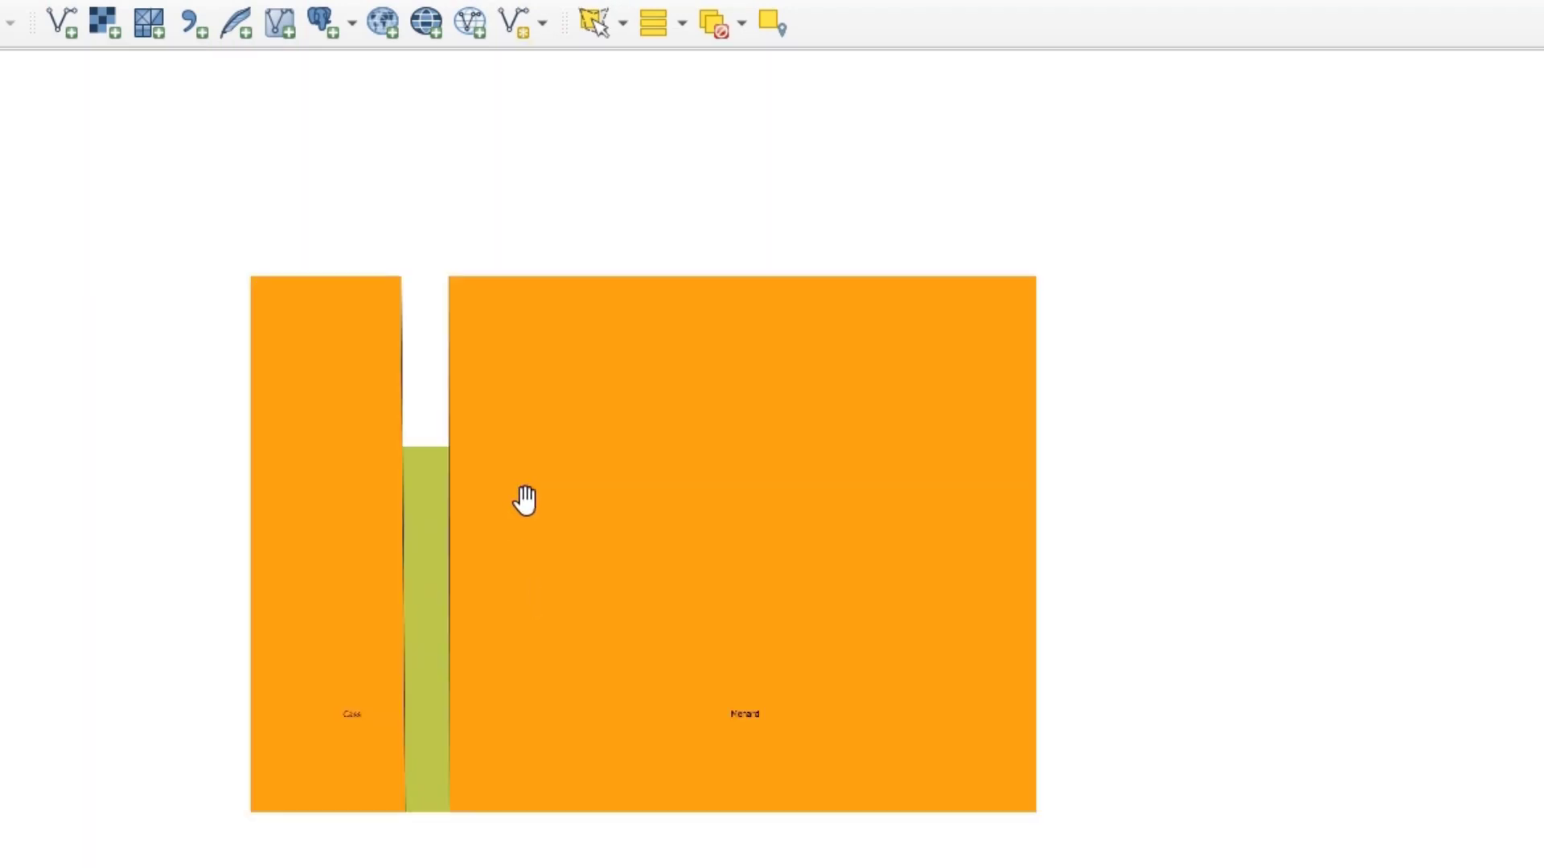
{"action": "scroll", "coordinate": [531, 499], "scroll_direction": "down", "scroll_amount": 1}
{"action": "scroll", "coordinate": [637, 413], "scroll_direction": "down", "scroll_amount": 1}
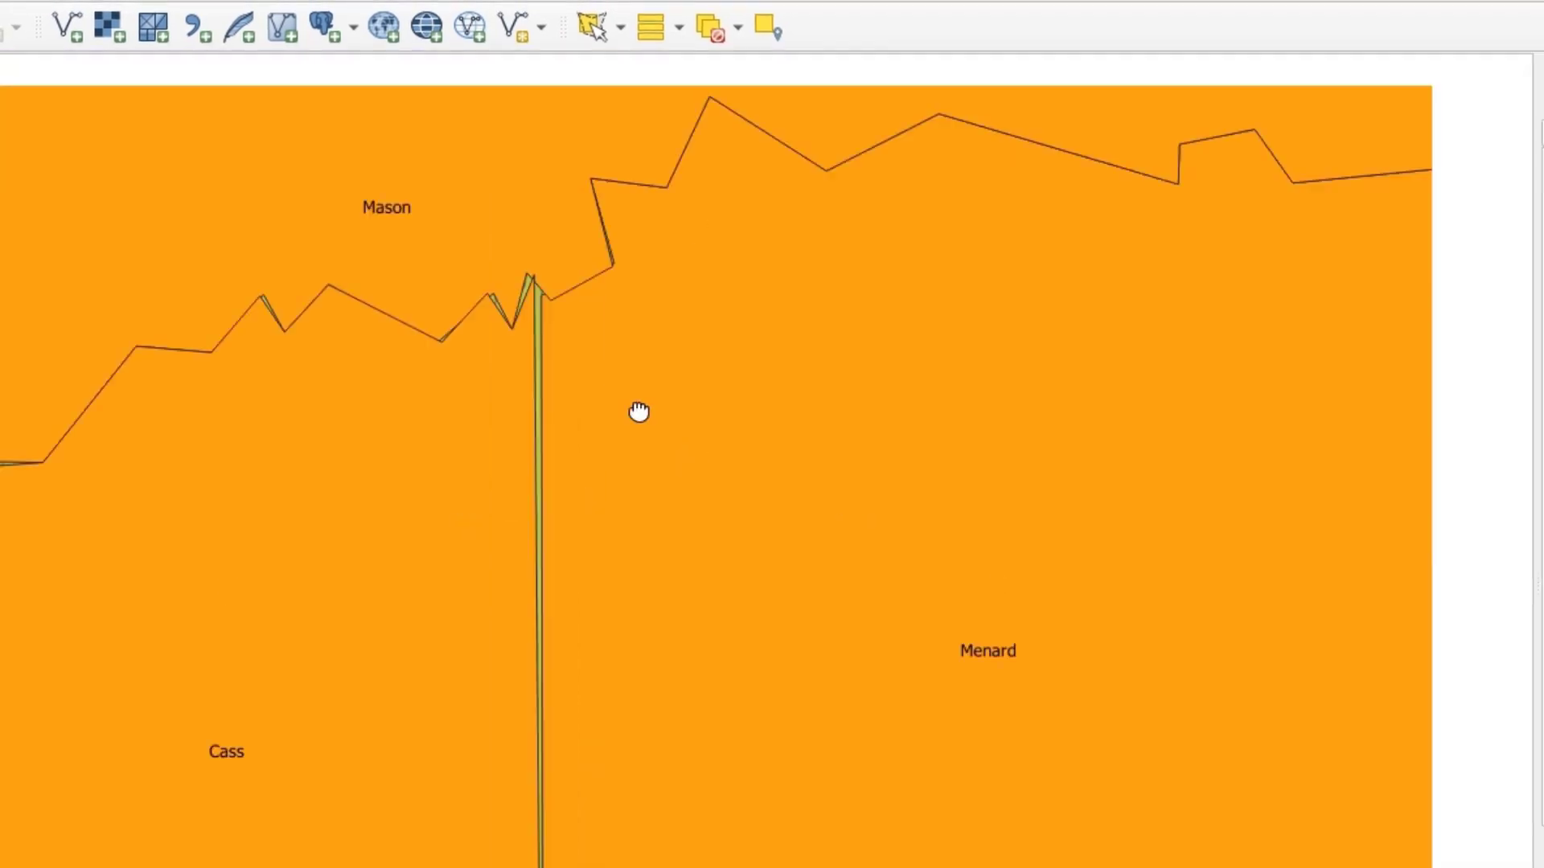
Step: Inspect the point where Mason, Cass and Menard meet in the Simplified layer, and compare the neighbouring county boundaries
{"action": "left_click_drag", "start_coordinate": [613, 348], "coordinate": [663, 467]}
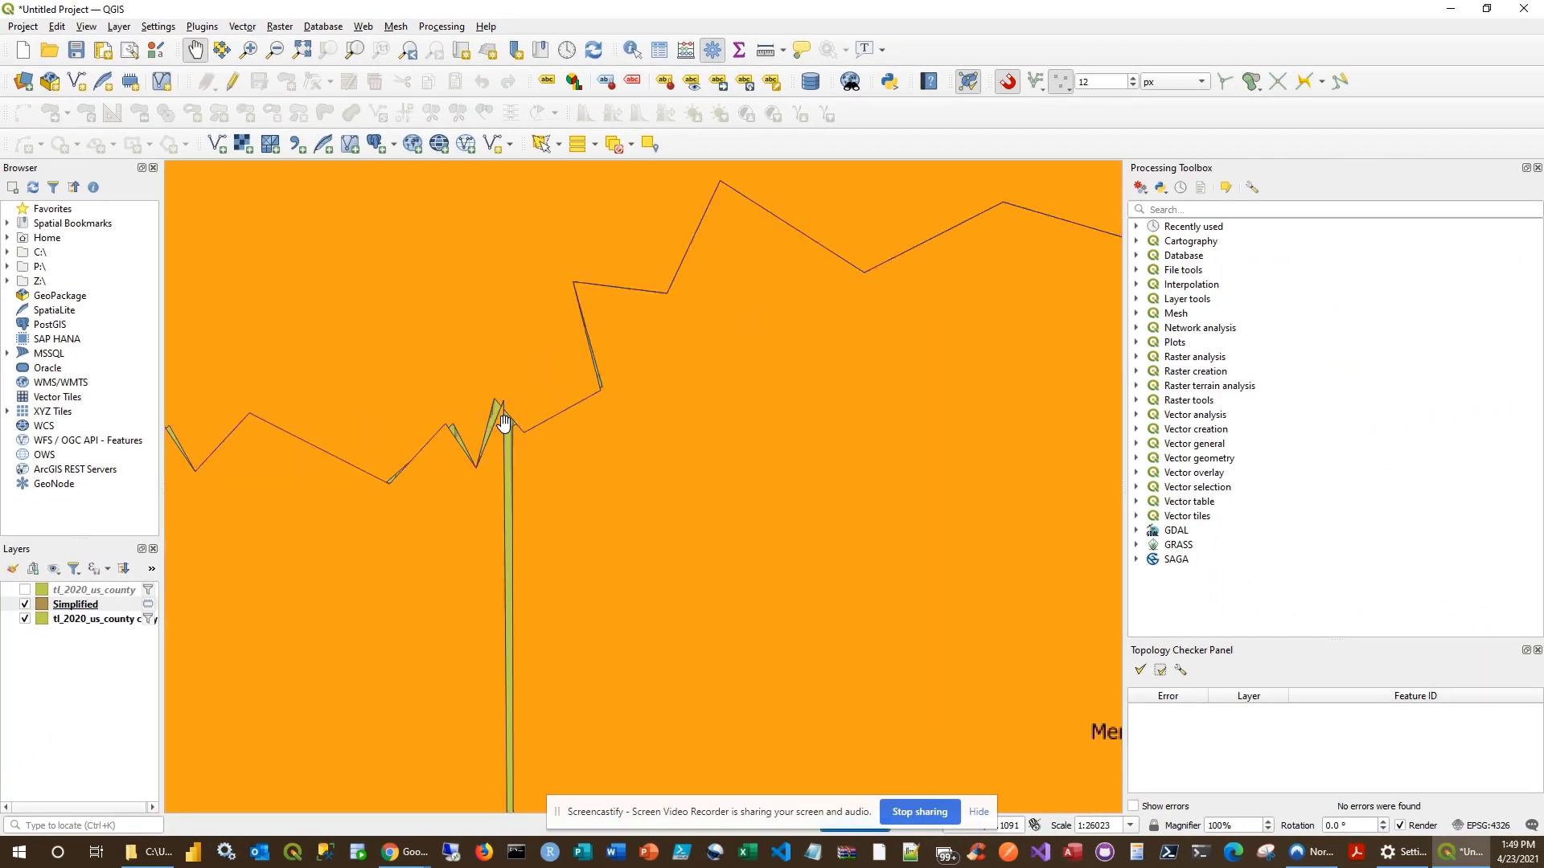
{"action": "scroll", "coordinate": [505, 414], "scroll_direction": "up", "scroll_amount": 3}
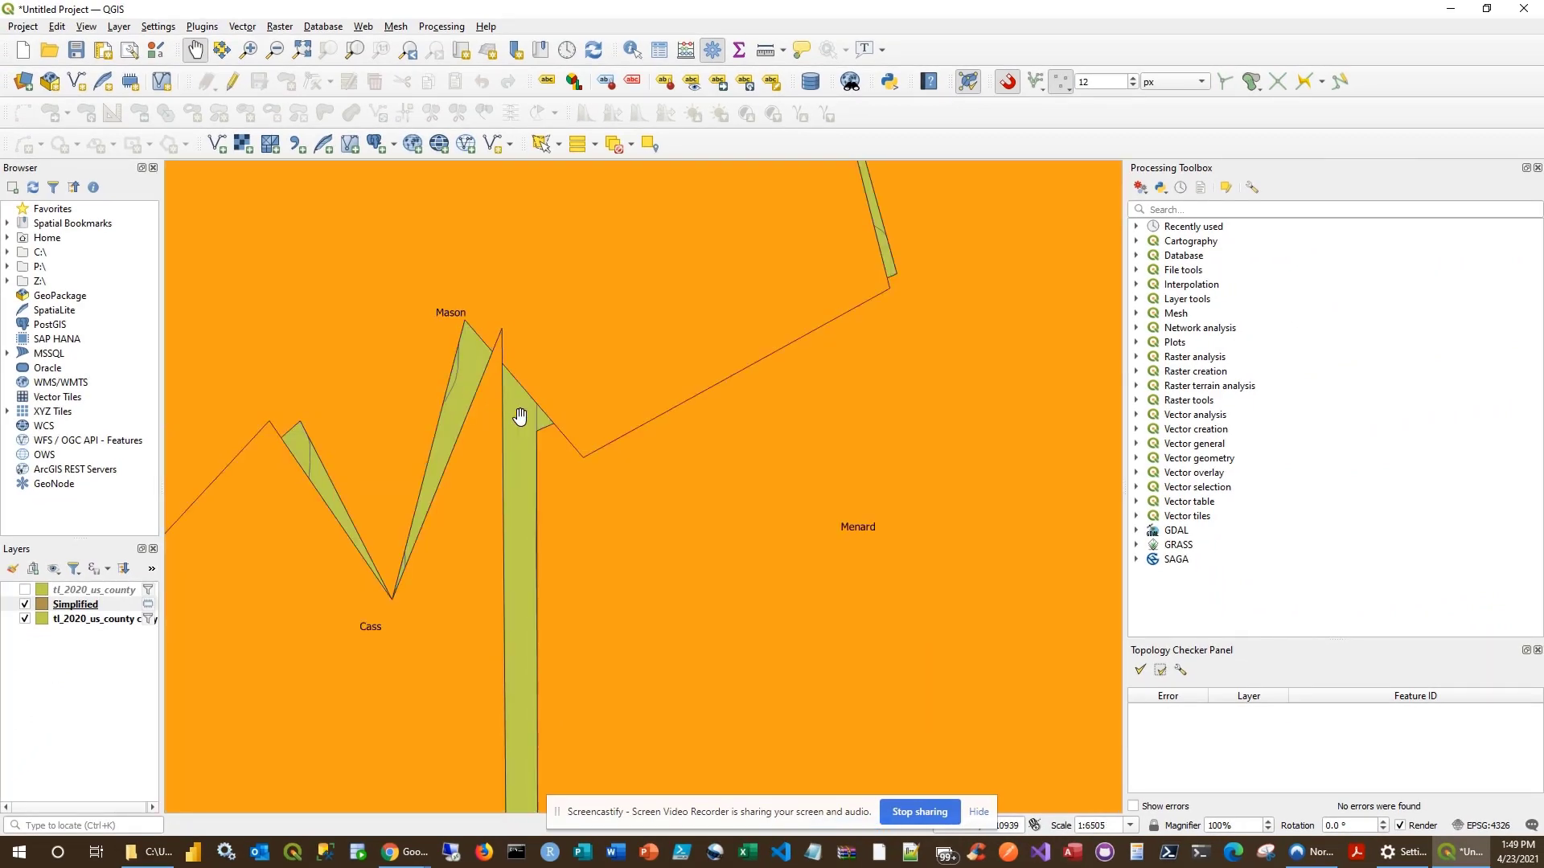
{"action": "scroll", "coordinate": [665, 476], "scroll_direction": "down", "scroll_amount": 1}
{"action": "scroll", "coordinate": [665, 481], "scroll_direction": "down", "scroll_amount": 2}
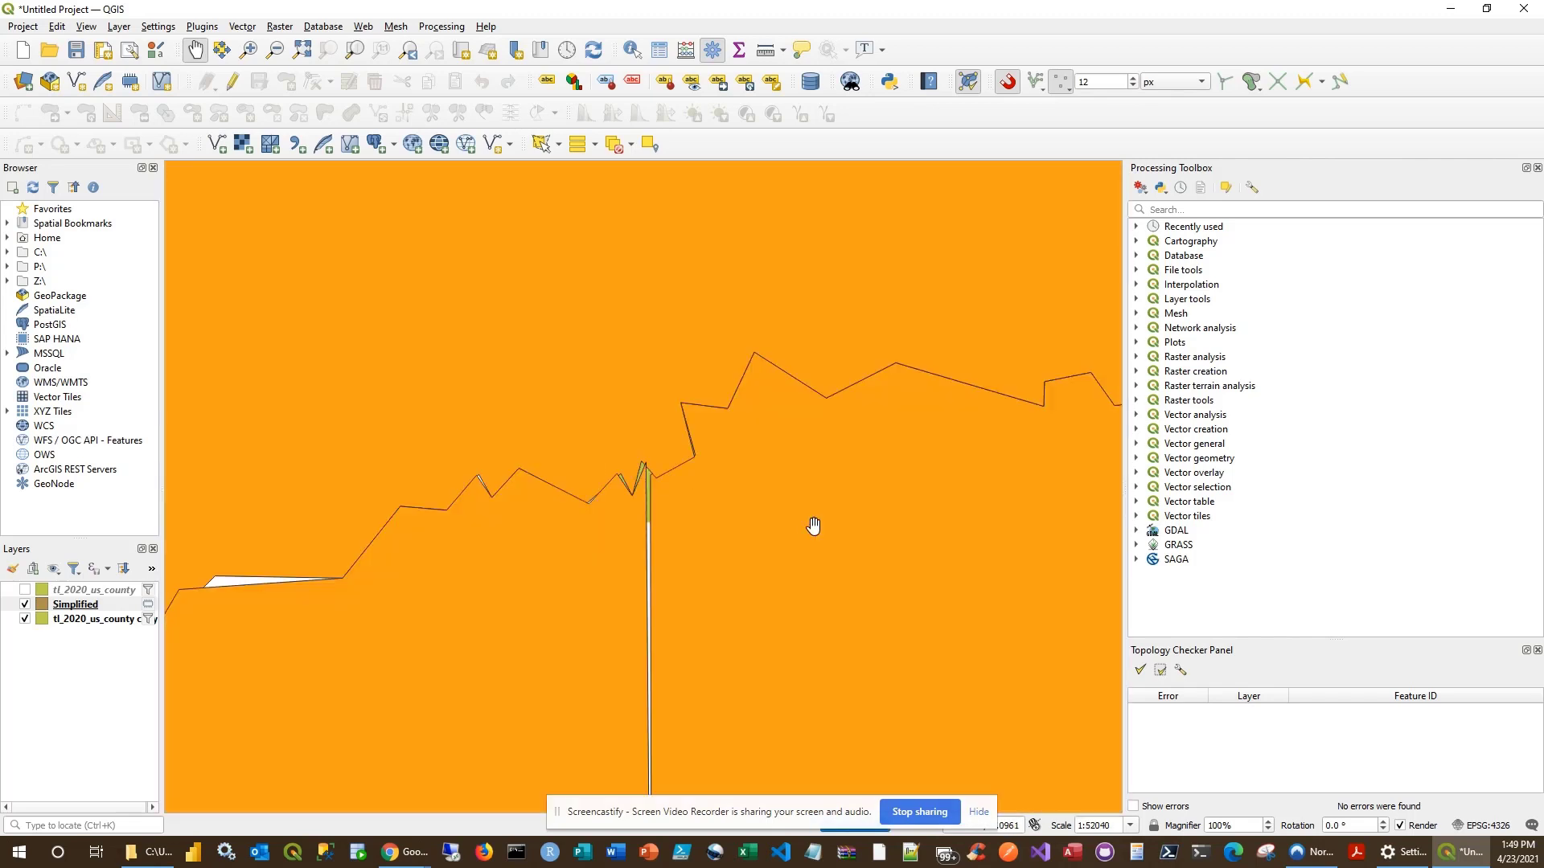
{"action": "scroll", "coordinate": [807, 531], "scroll_direction": "down", "scroll_amount": 3}
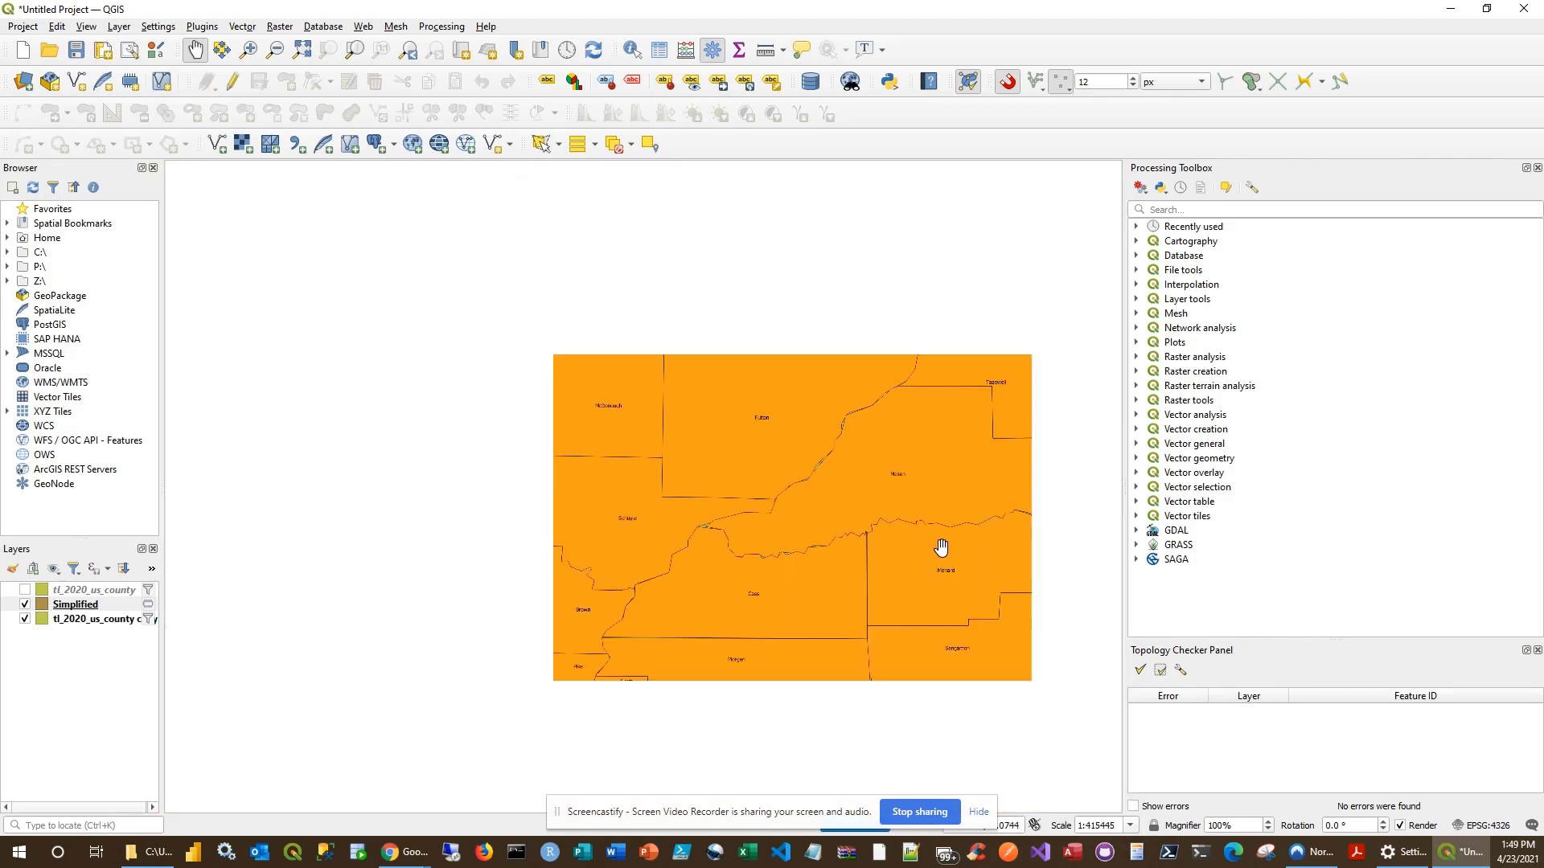
{"action": "left_click_drag", "start_coordinate": [965, 524], "coordinate": [932, 550]}
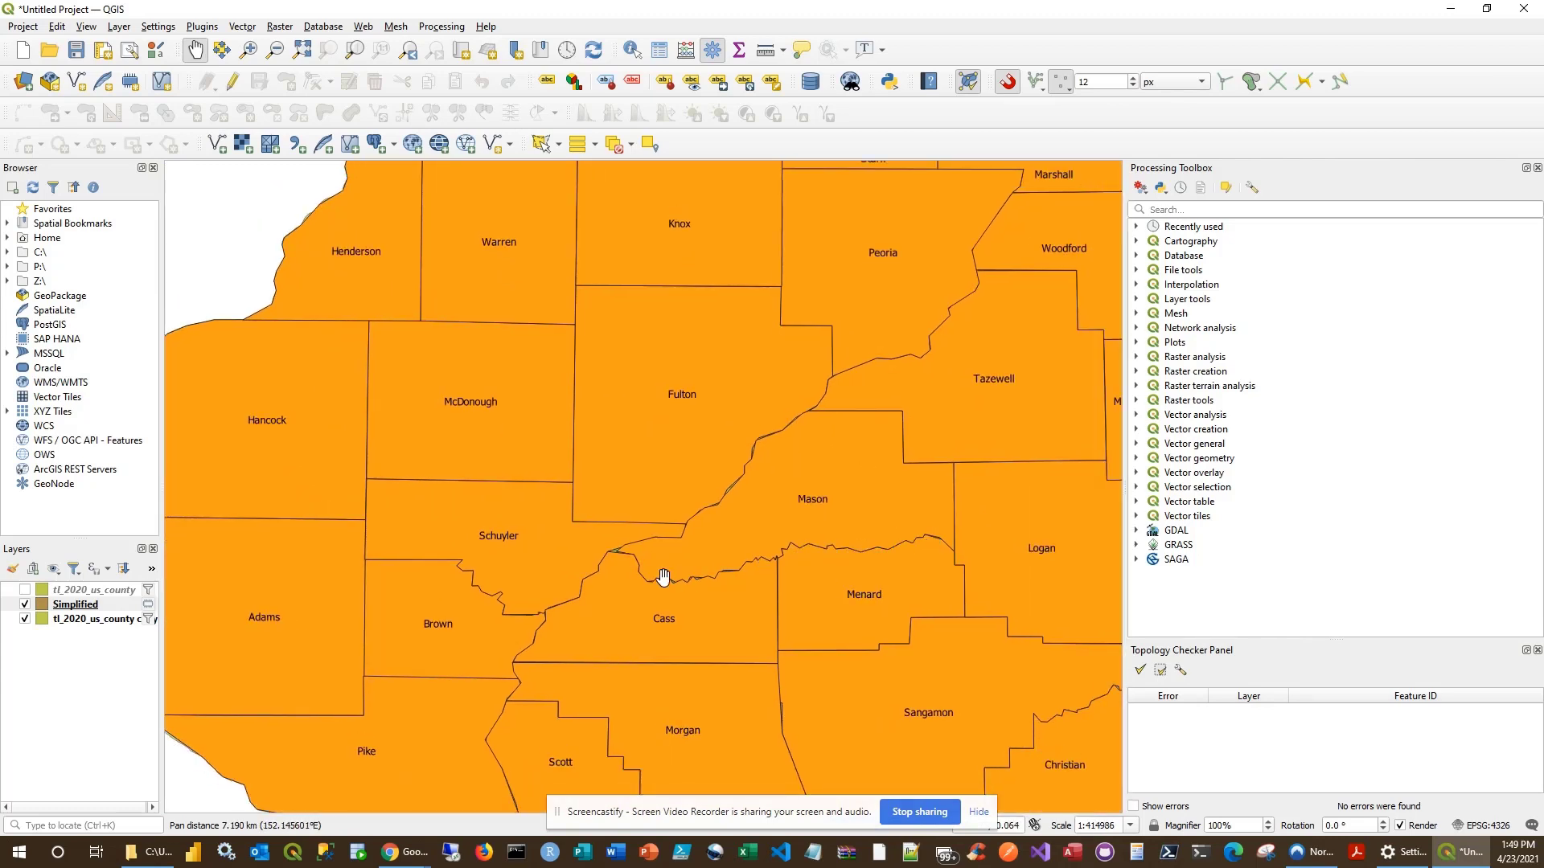
{"action": "scroll", "coordinate": [794, 554], "scroll_direction": "up", "scroll_amount": 1}
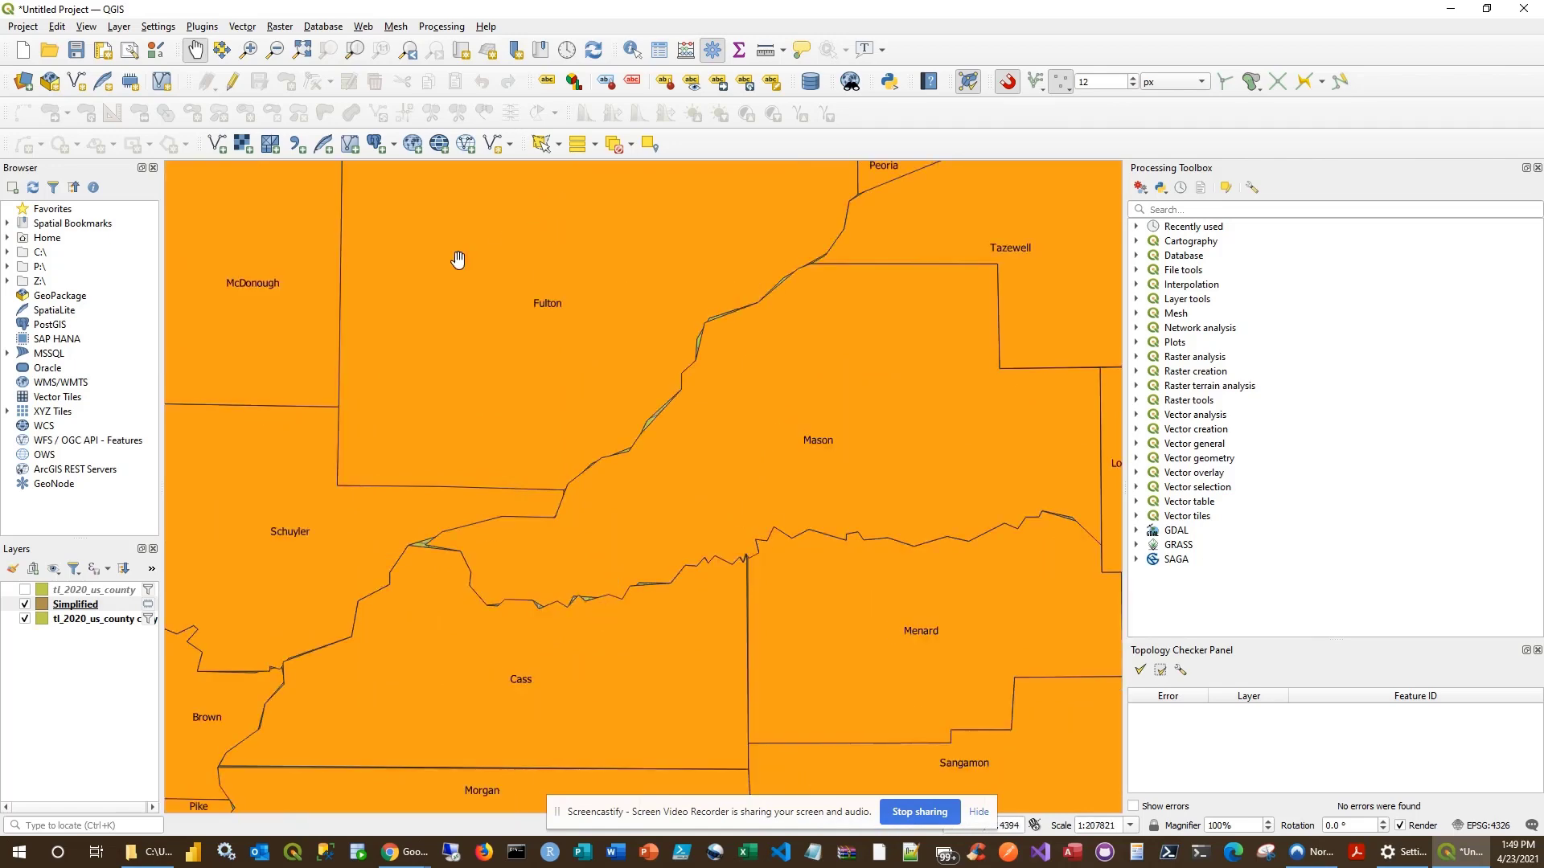
Step: Look through the vector geoprocessing tools and search the processing algorithms for "smoot"
{"action": "left_click", "coordinate": [242, 27]}
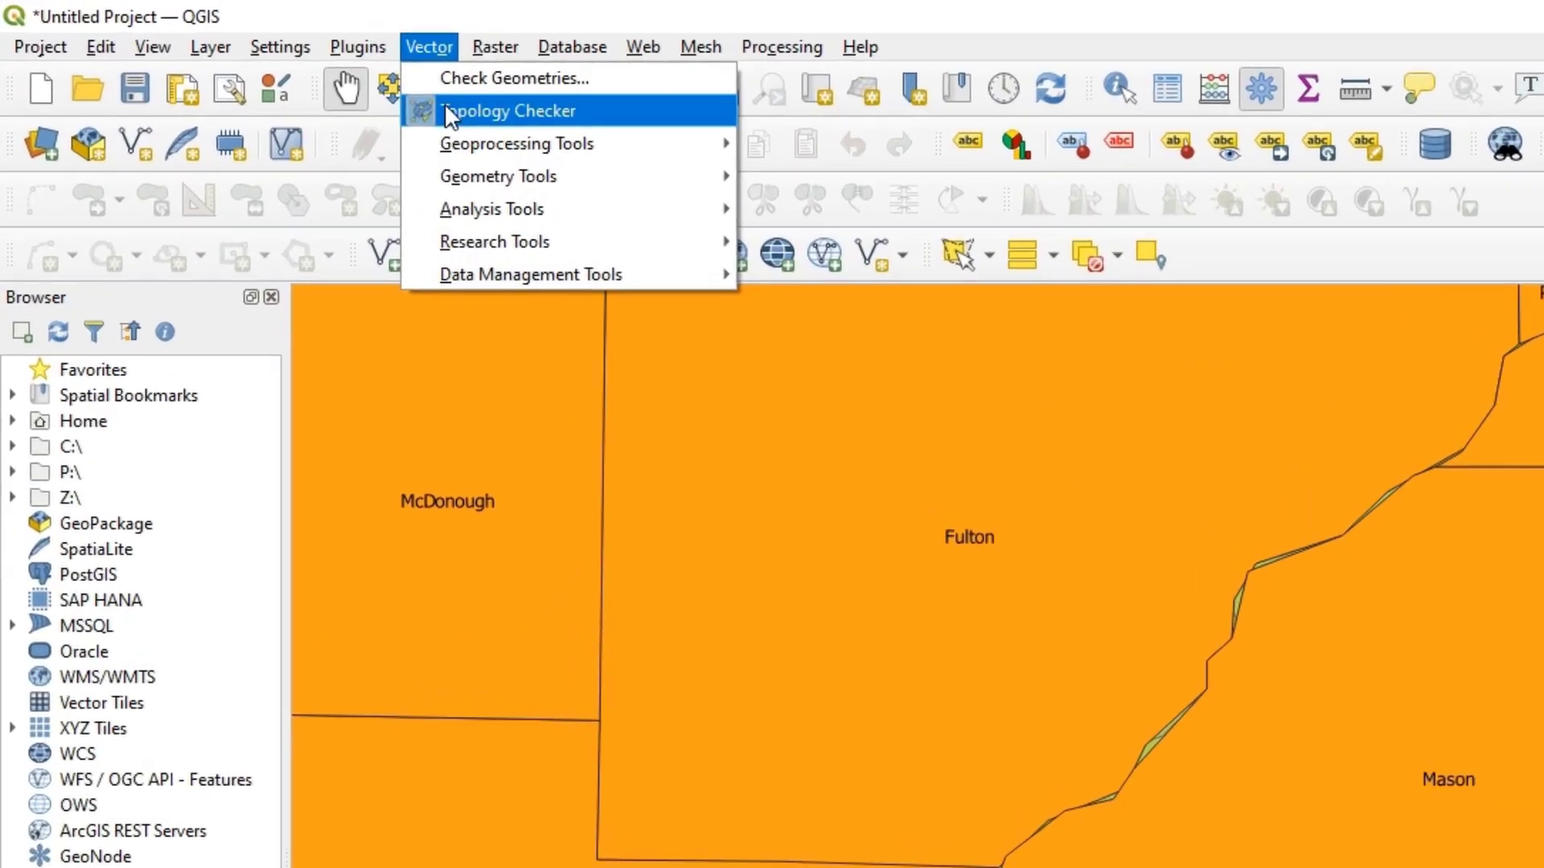
{"action": "mouse_move", "coordinate": [264, 97]}
{"action": "mouse_move", "coordinate": [519, 154]}
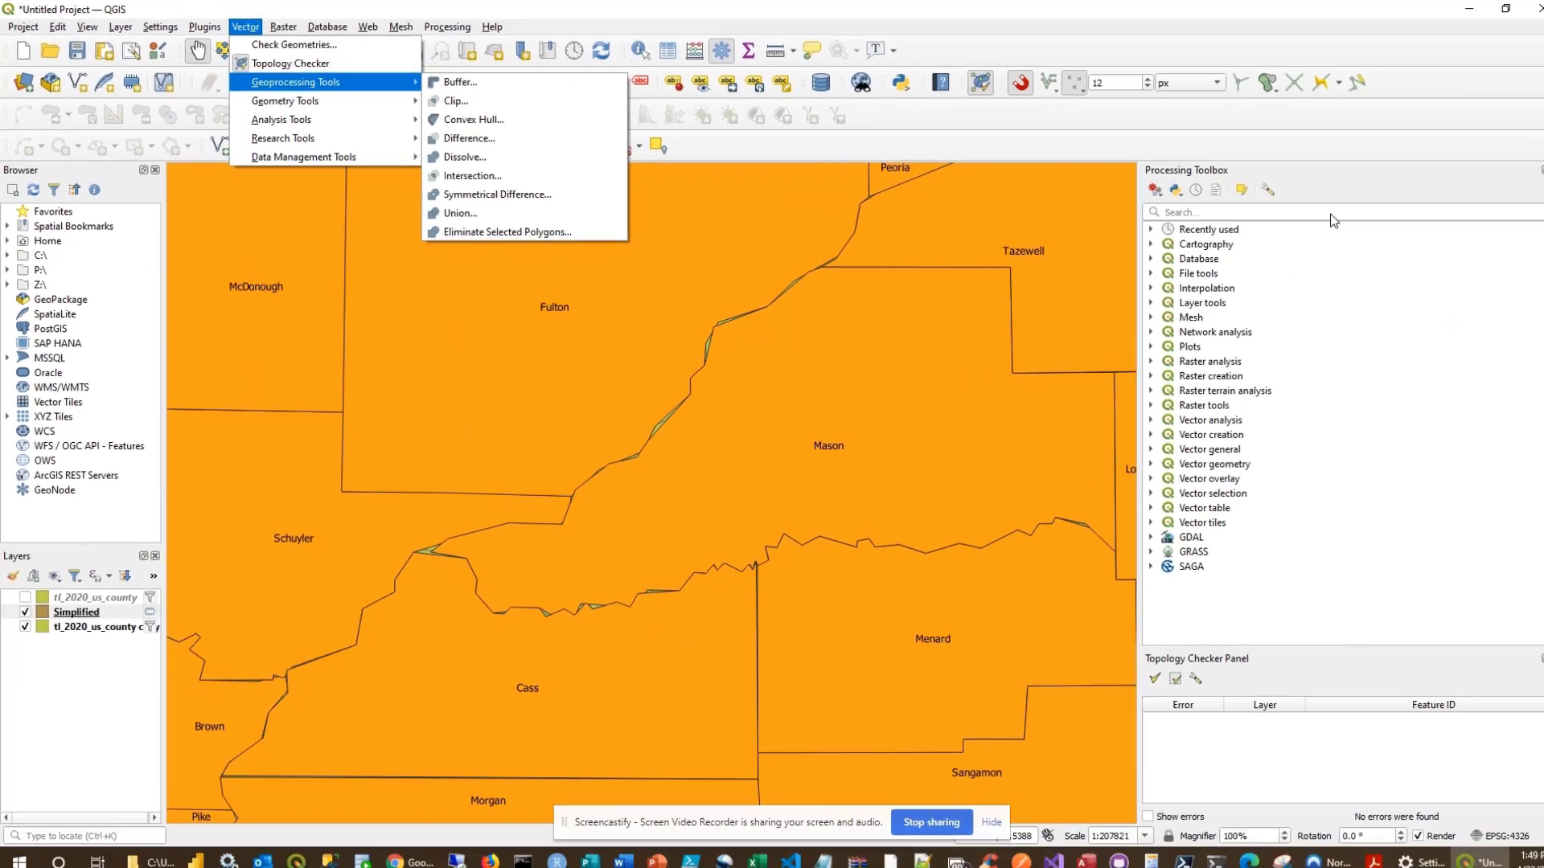
{"action": "left_click", "coordinate": [1262, 201]}
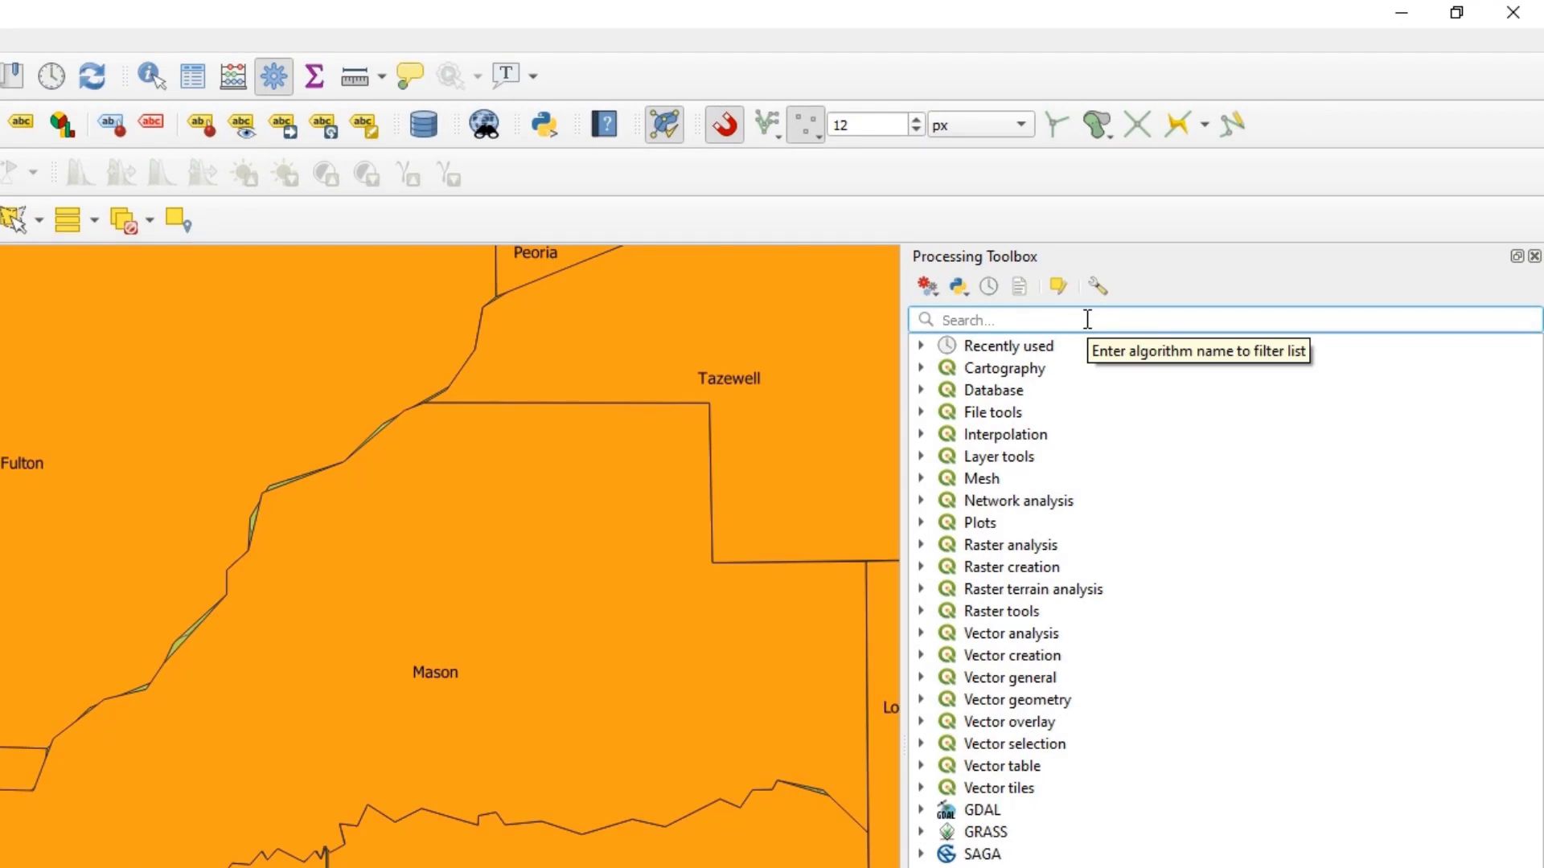
{"action": "type", "text": "smoot"}
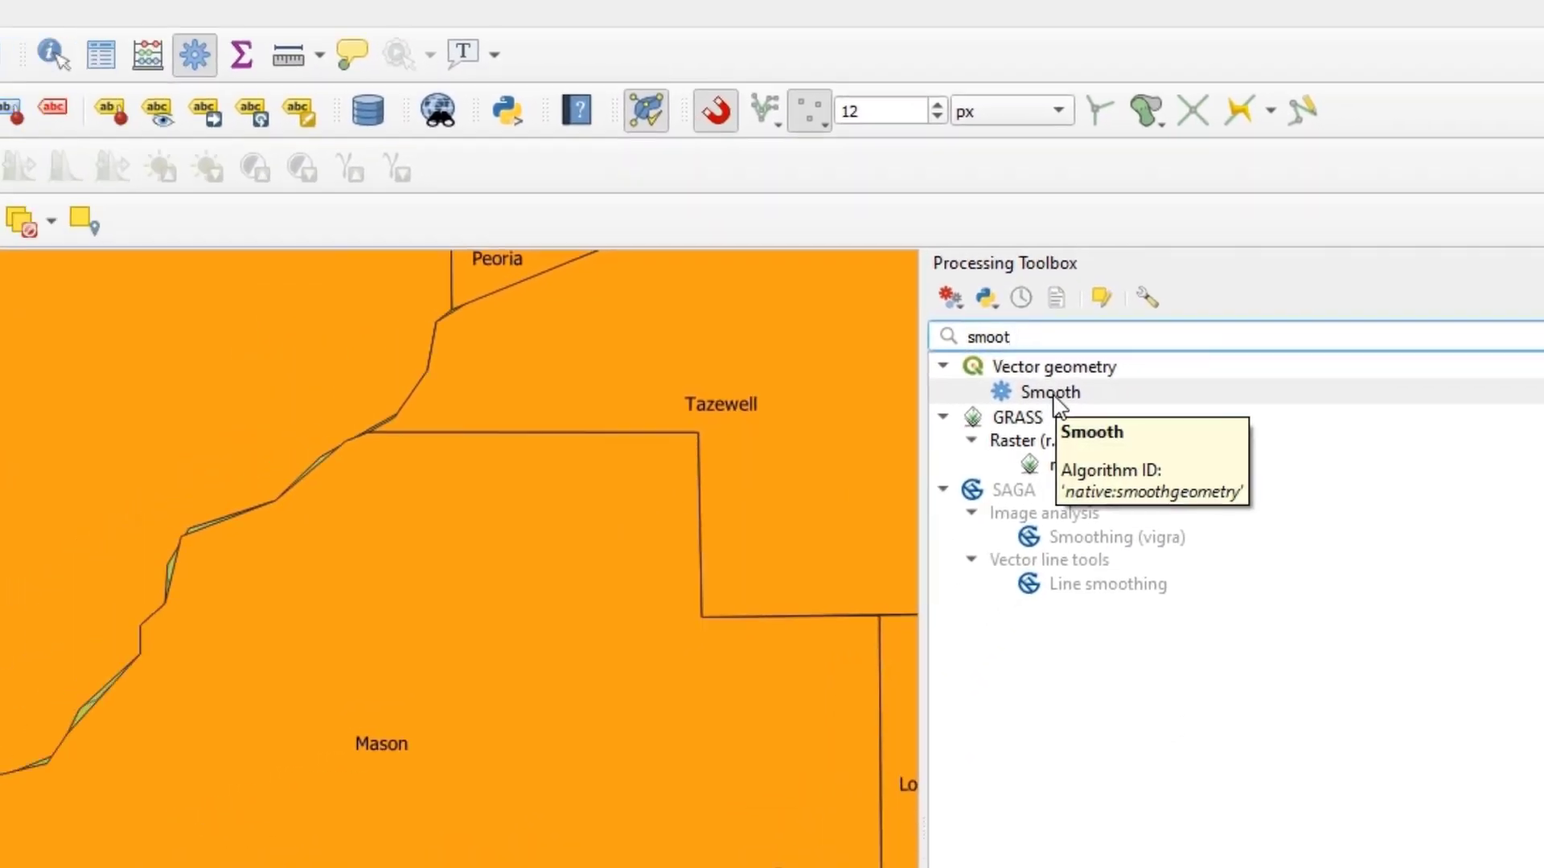
Step: Smooth the Simplified layer into a temporary layer with 1 iteration, an offset of 0.25 and a maximum node angle of 180
{"action": "double_click", "coordinate": [937, 421]}
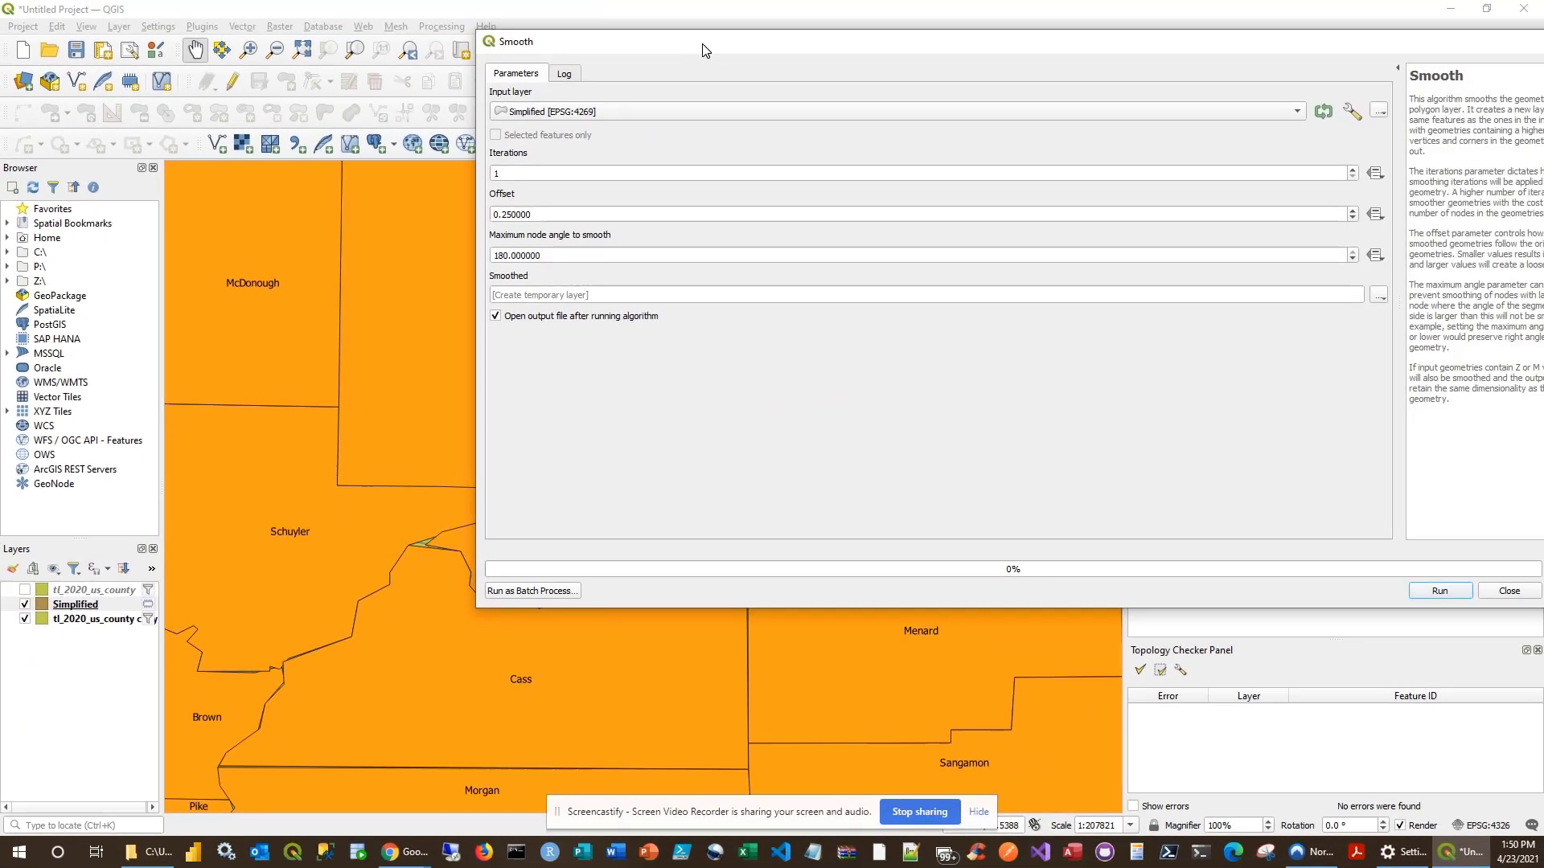
{"action": "left_click_drag", "start_coordinate": [702, 50], "coordinate": [678, 47]}
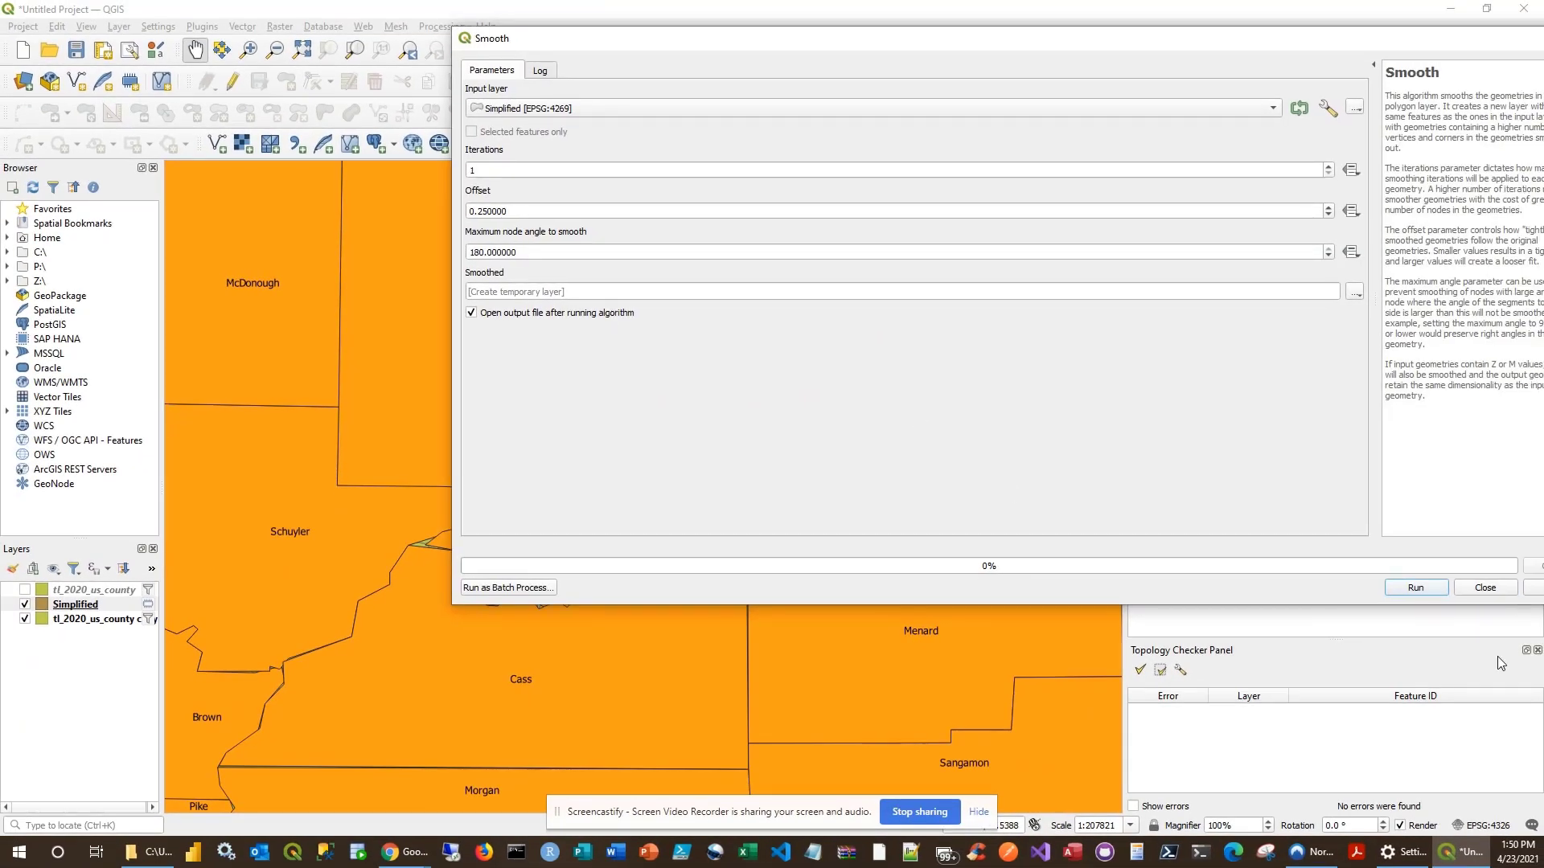
{"action": "left_click", "coordinate": [1415, 587]}
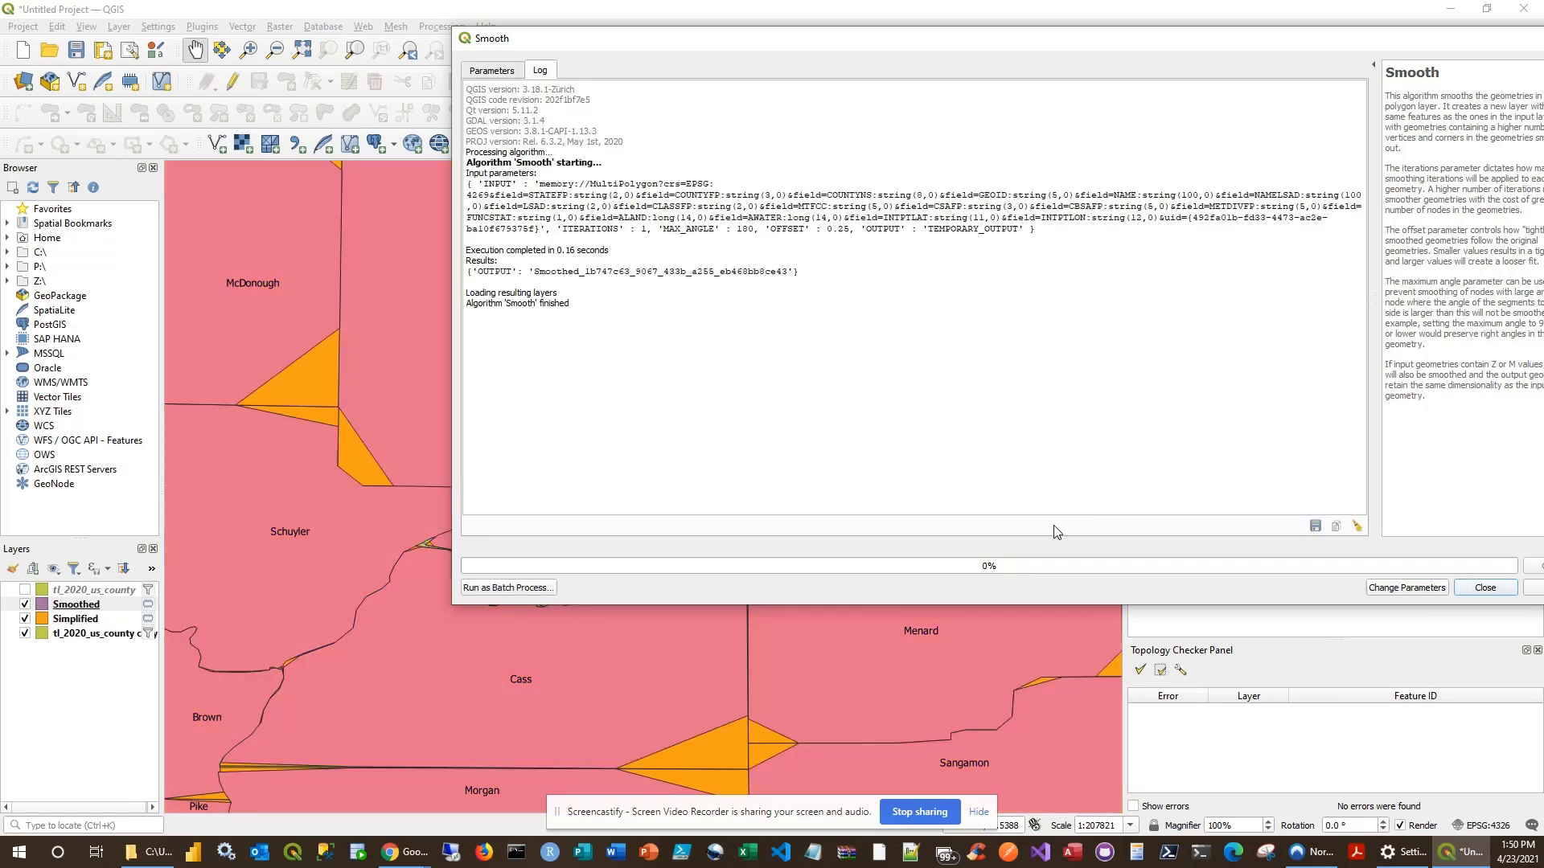
{"action": "left_click_drag", "start_coordinate": [1494, 44], "coordinate": [1174, 60]}
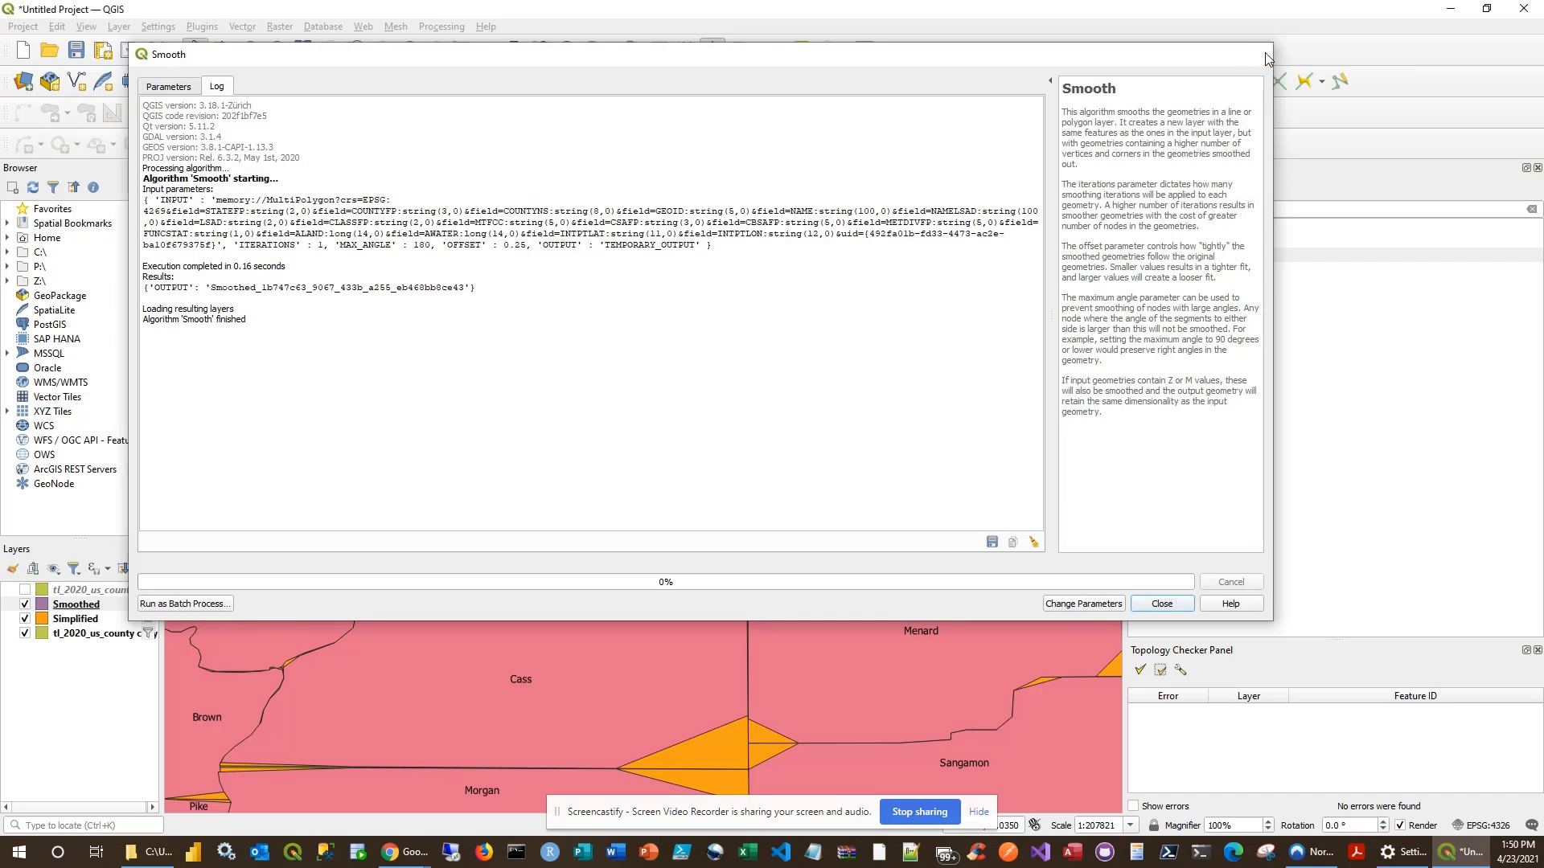
{"action": "left_click", "coordinate": [1262, 54]}
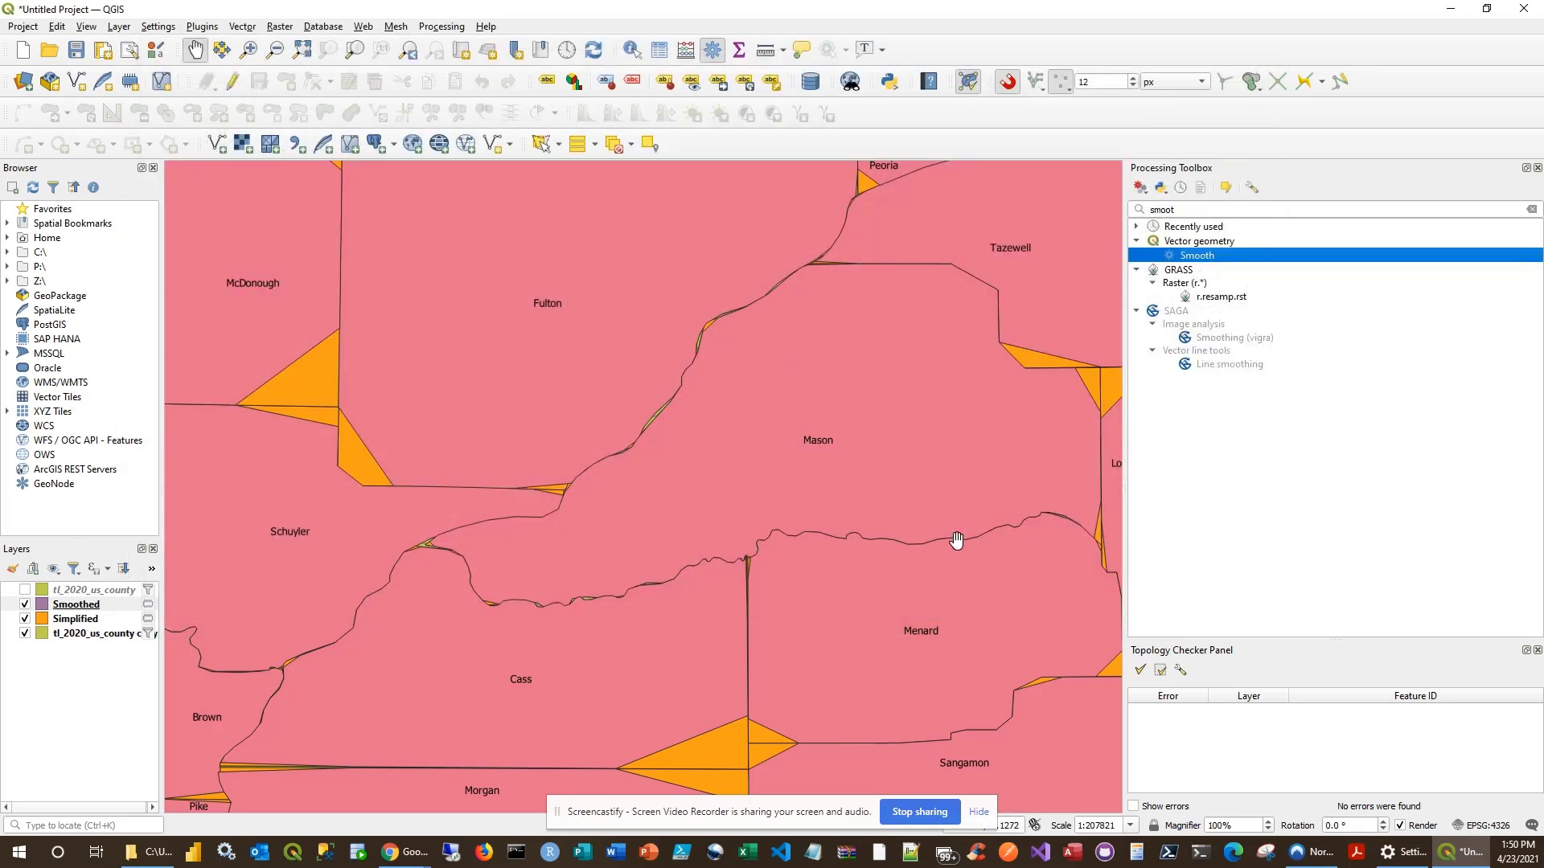
Step: Examine the smoothed county boundaries for gaps, up close where Mason, Cass and Menard meet and across the neighbouring counties
{"action": "scroll", "coordinate": [837, 451], "scroll_direction": "up", "scroll_amount": 1}
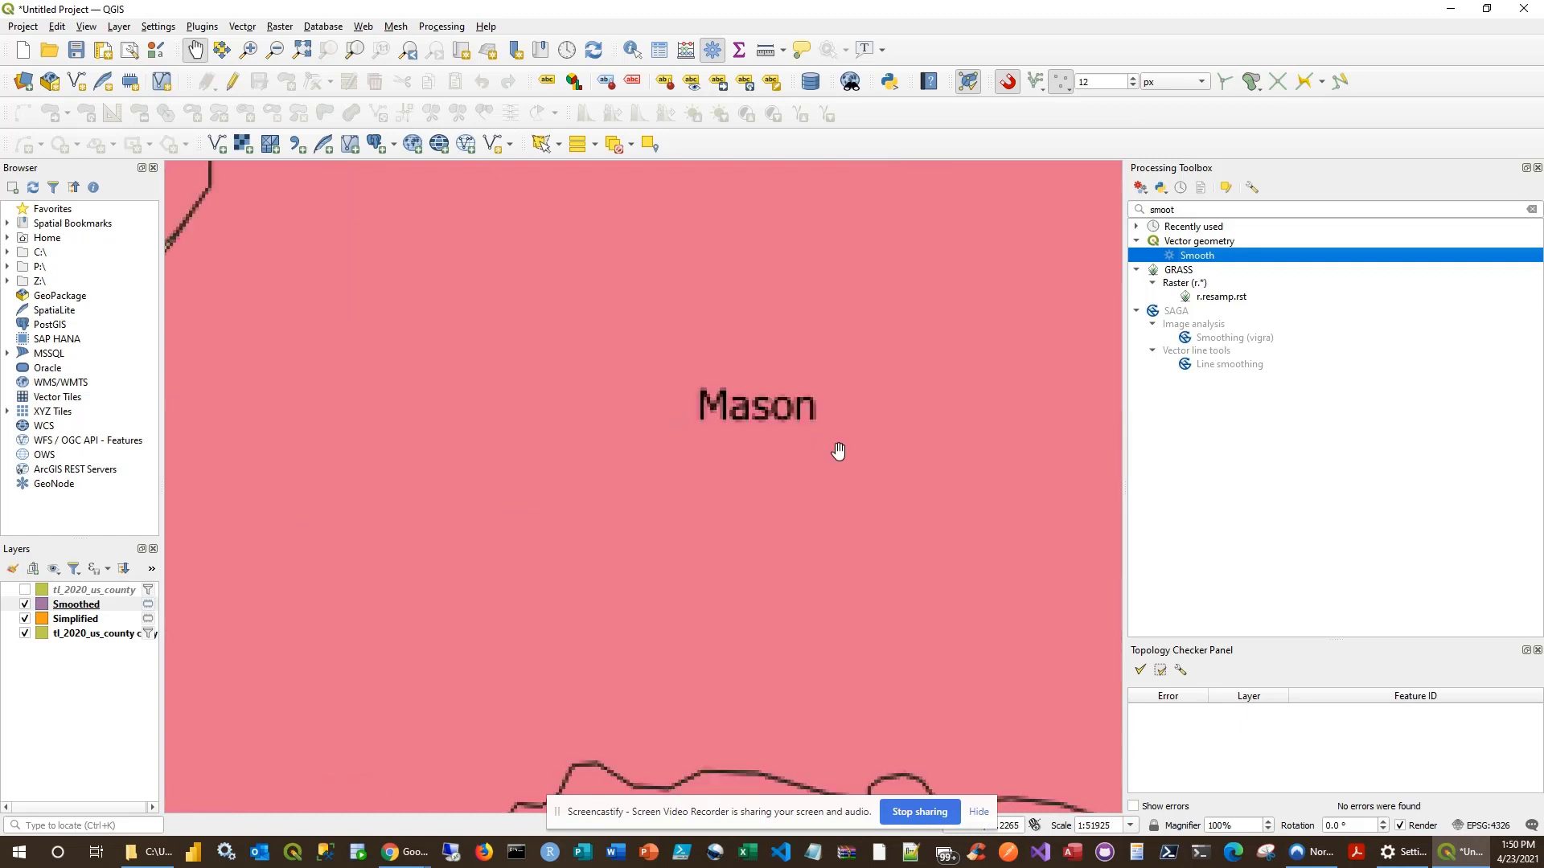
{"action": "scroll", "coordinate": [837, 451], "scroll_direction": "down", "scroll_amount": 2}
{"action": "left_click_drag", "start_coordinate": [865, 507], "coordinate": [827, 496]}
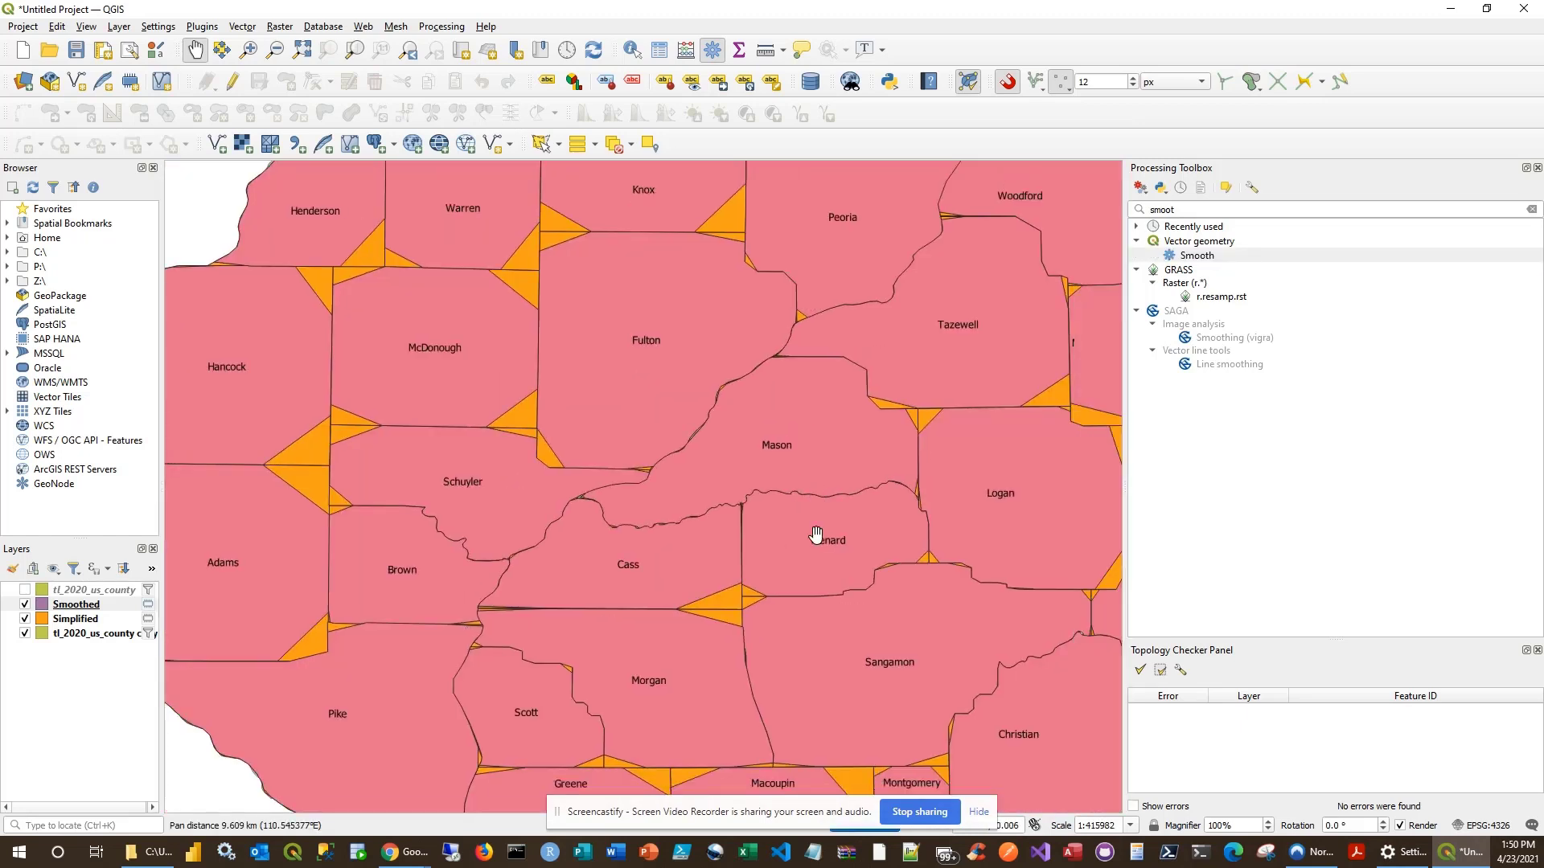
{"action": "scroll", "coordinate": [800, 510], "scroll_direction": "up", "scroll_amount": 2}
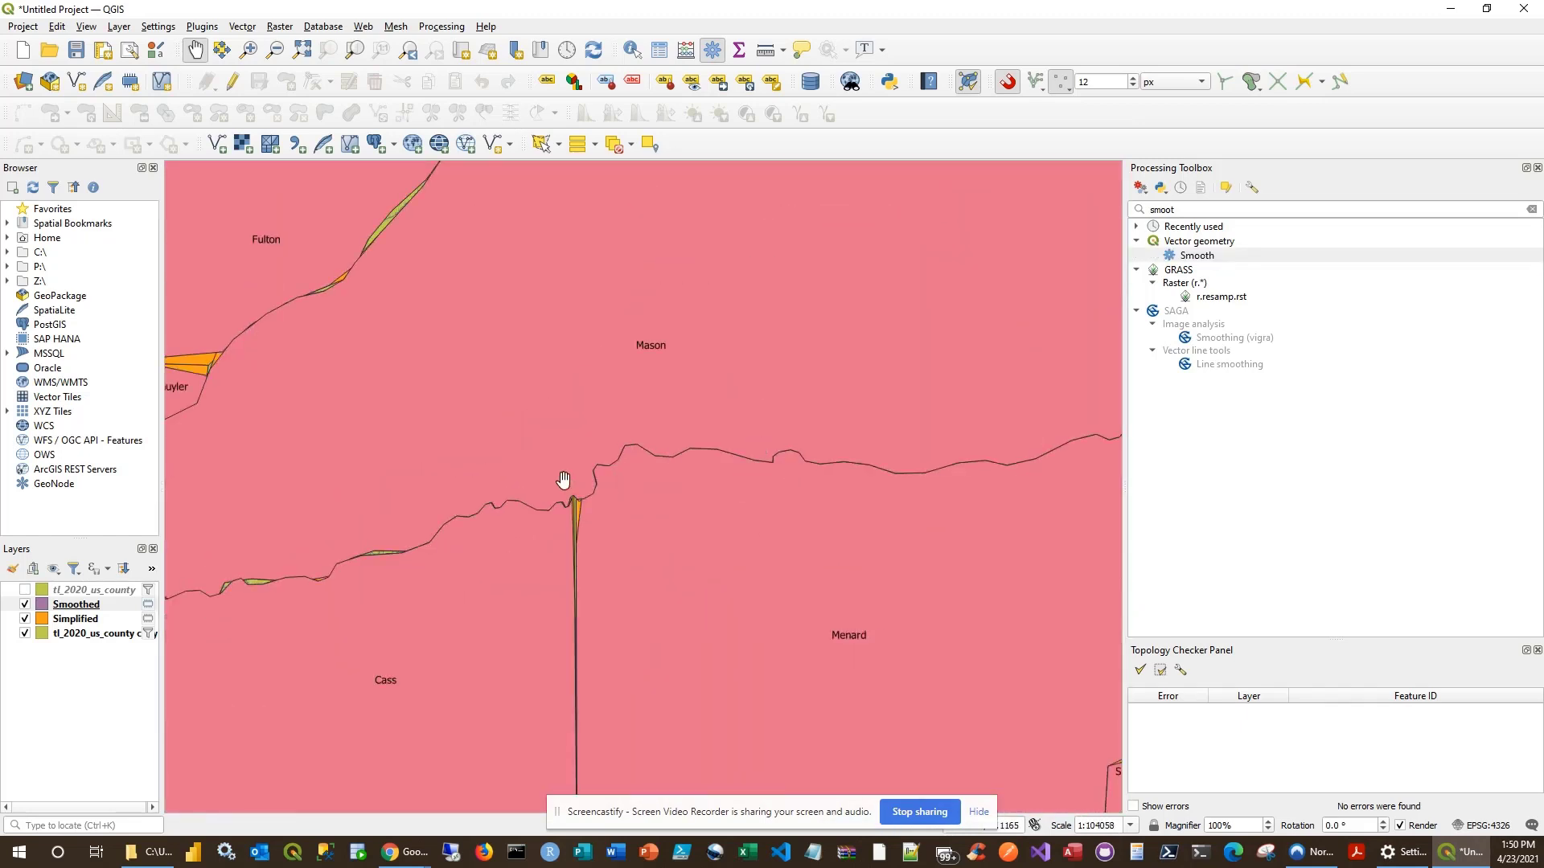
{"action": "scroll", "coordinate": [433, 554], "scroll_direction": "up", "scroll_amount": 2}
{"action": "left_click_drag", "start_coordinate": [883, 381], "coordinate": [782, 406]}
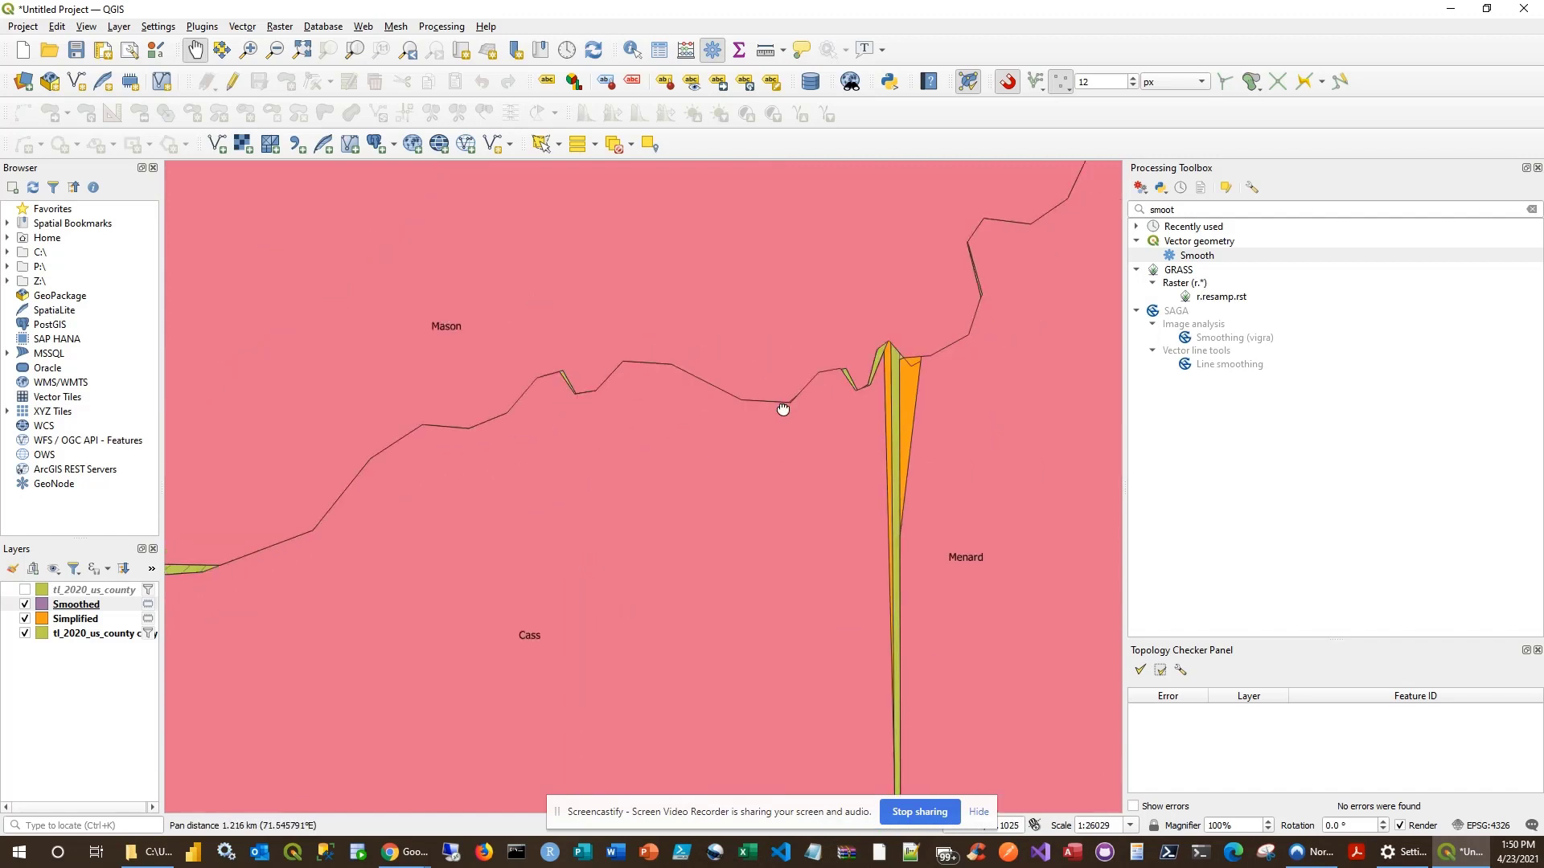
{"action": "left_click_drag", "start_coordinate": [987, 373], "coordinate": [896, 399]}
{"action": "scroll", "coordinate": [968, 417], "scroll_direction": "down", "scroll_amount": 1}
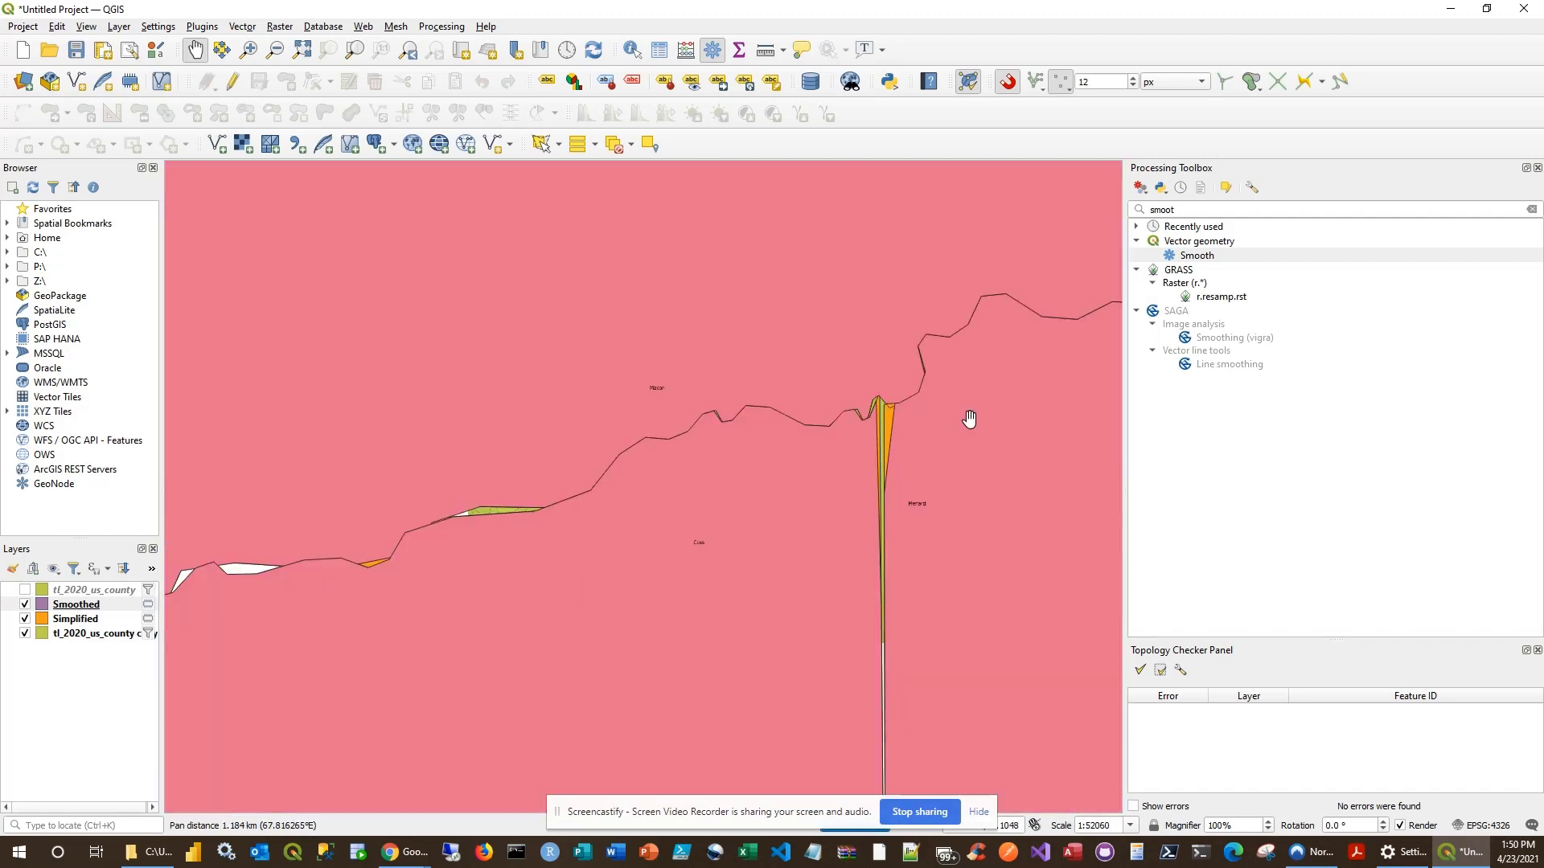
{"action": "scroll", "coordinate": [969, 419], "scroll_direction": "up", "scroll_amount": 2}
{"action": "scroll", "coordinate": [969, 419], "scroll_direction": "down", "scroll_amount": 2}
{"action": "left_click_drag", "start_coordinate": [949, 457], "coordinate": [812, 462]}
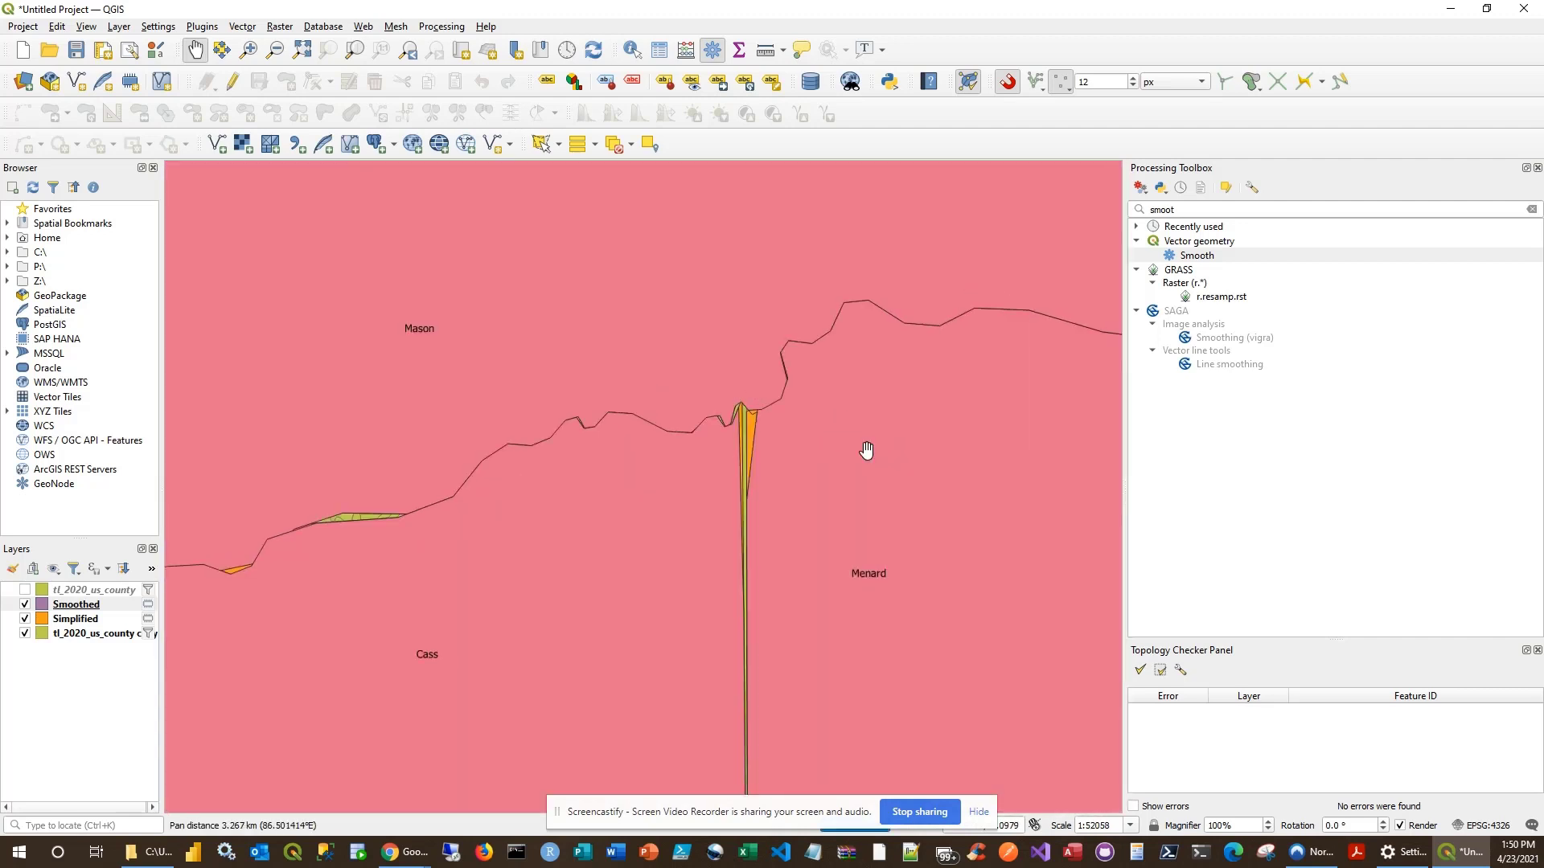
{"action": "scroll", "coordinate": [932, 463], "scroll_direction": "down", "scroll_amount": 2}
{"action": "left_click_drag", "start_coordinate": [954, 480], "coordinate": [793, 517]}
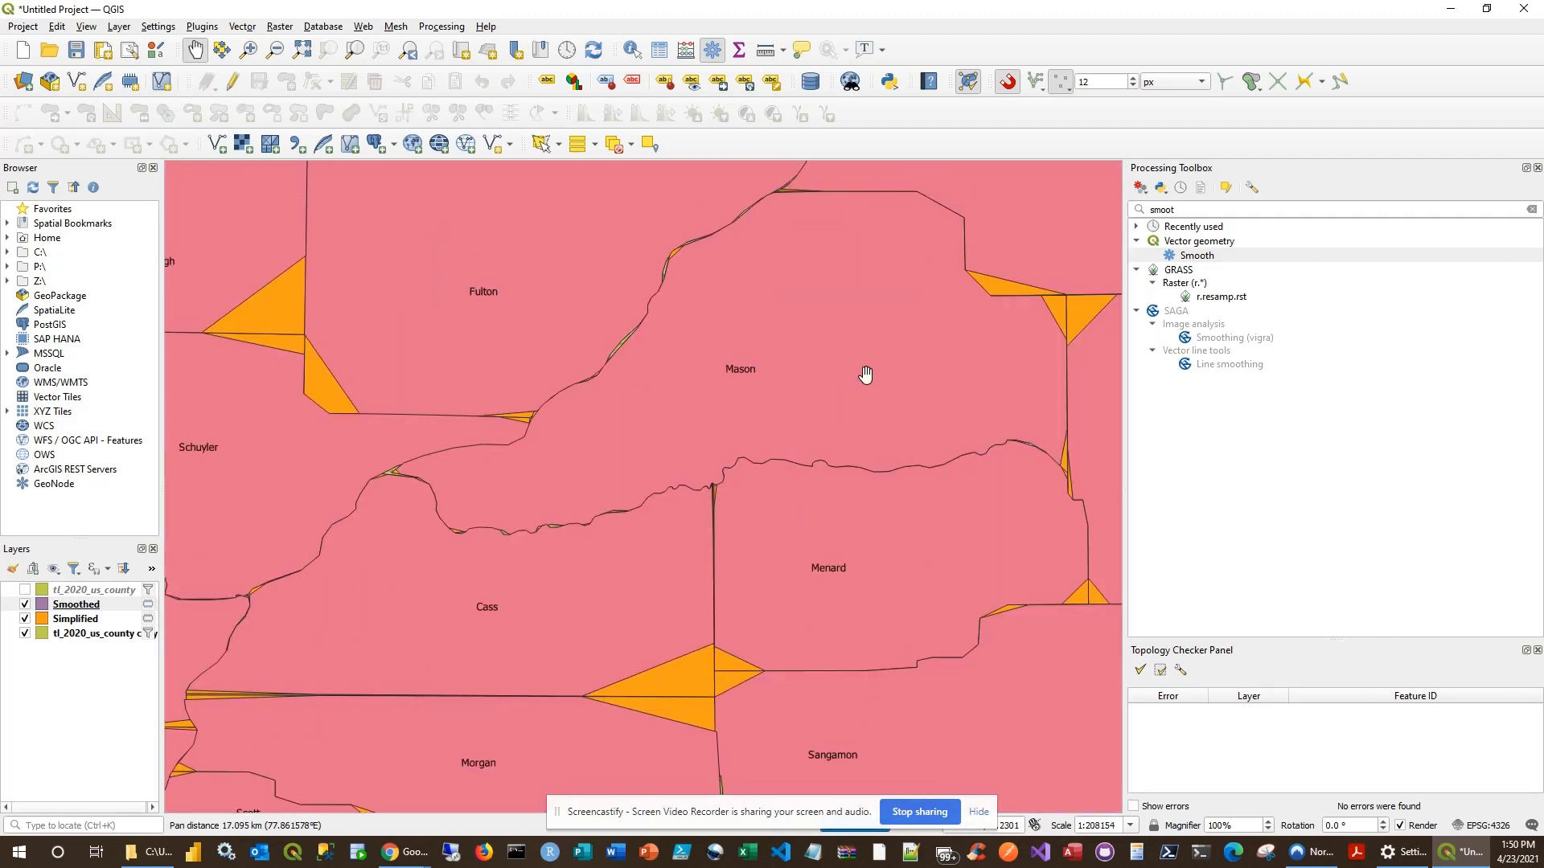
Step: Add a topology rule requiring that the Smoothed layer must not have gaps
{"action": "left_click_drag", "start_coordinate": [1206, 640], "coordinate": [1205, 538]}
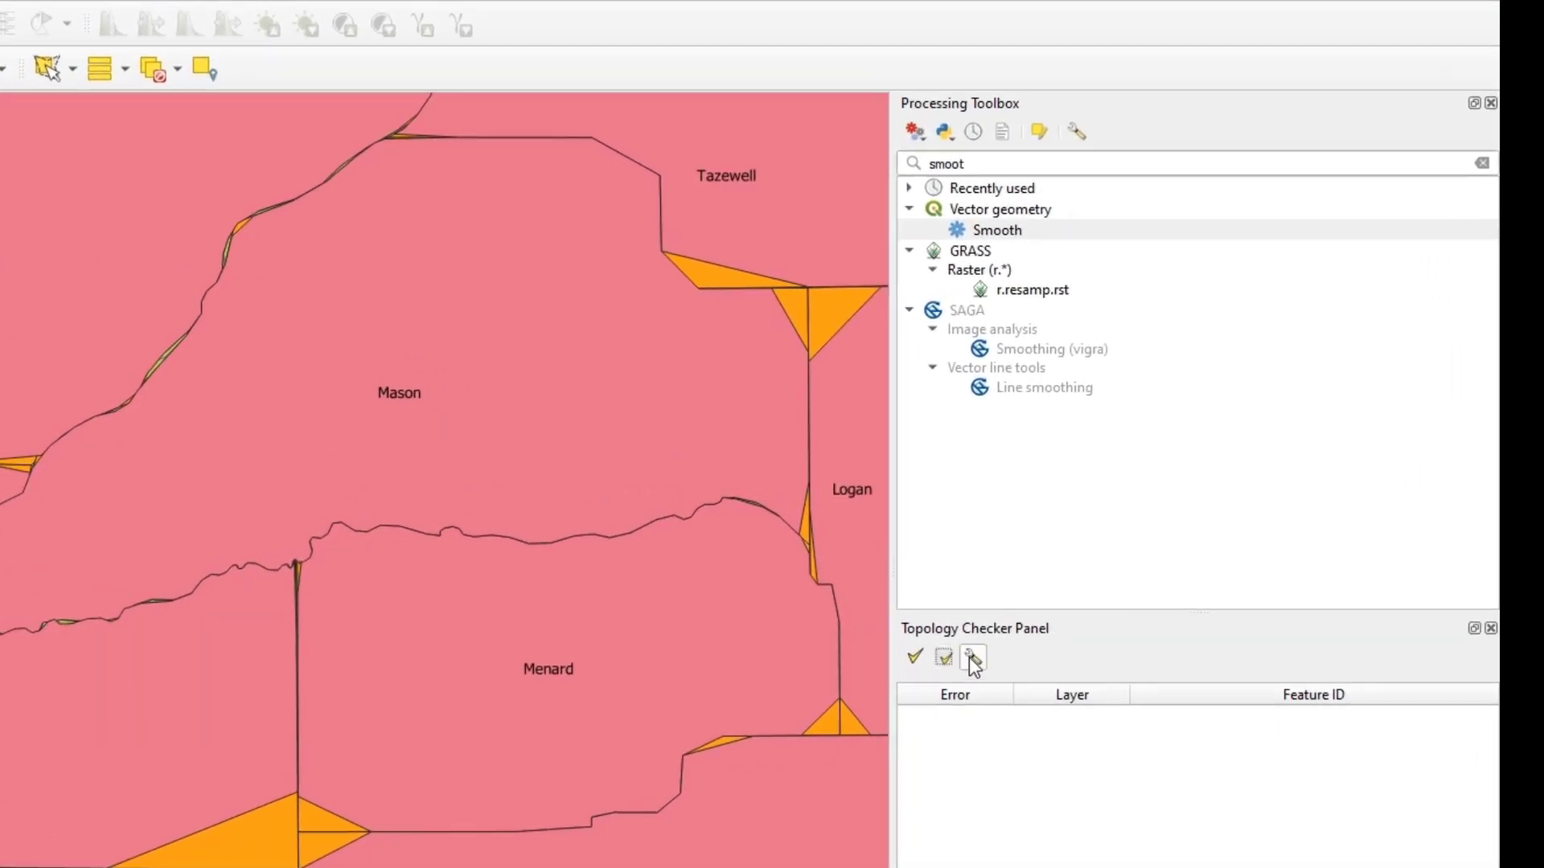
{"action": "left_click", "coordinate": [1181, 550]}
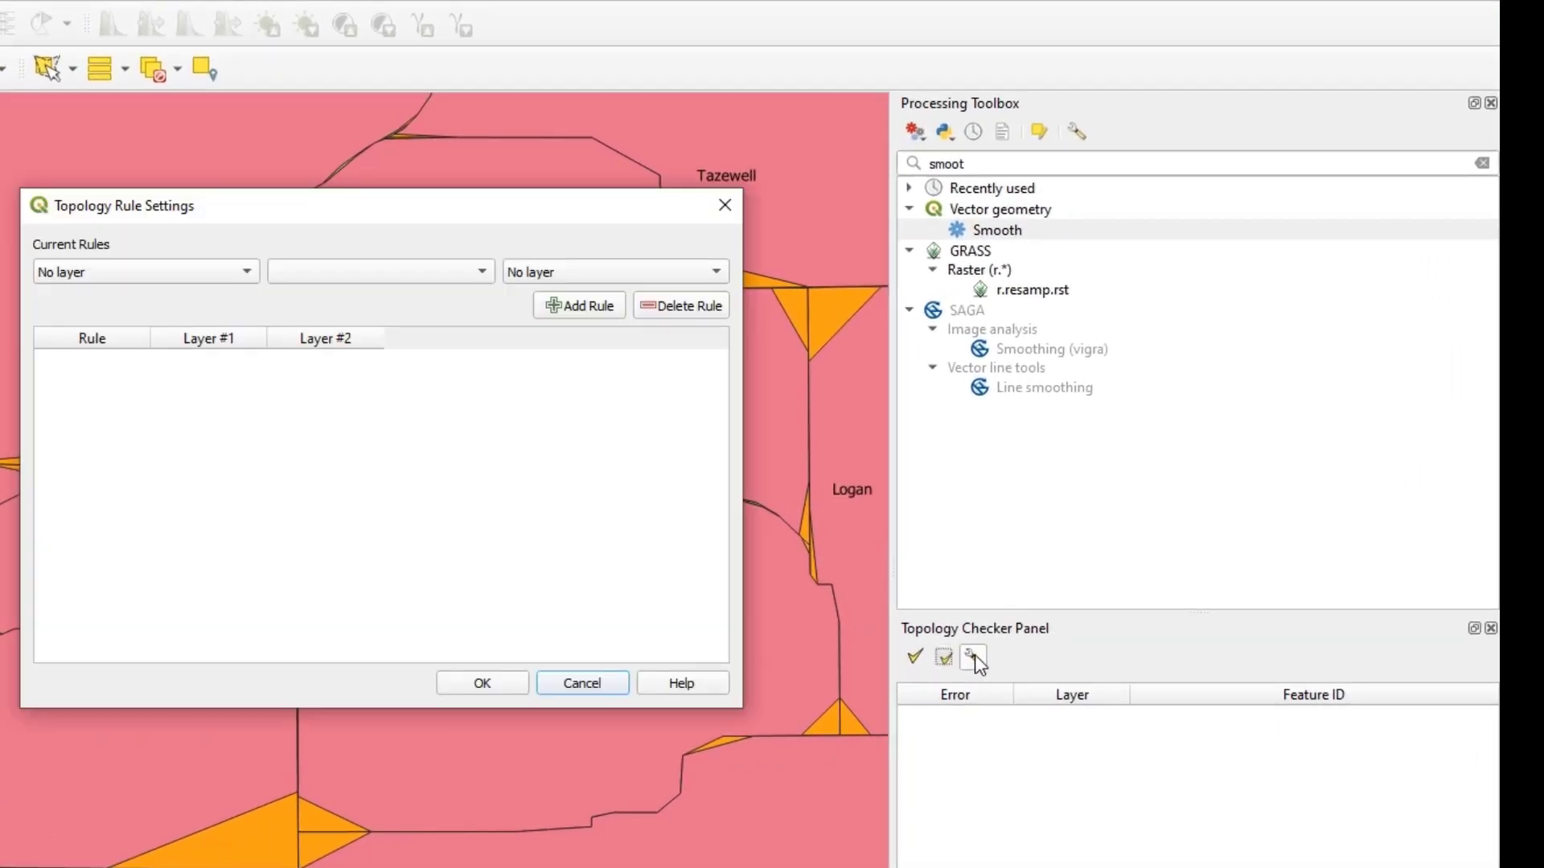
{"action": "left_click", "coordinate": [153, 273]}
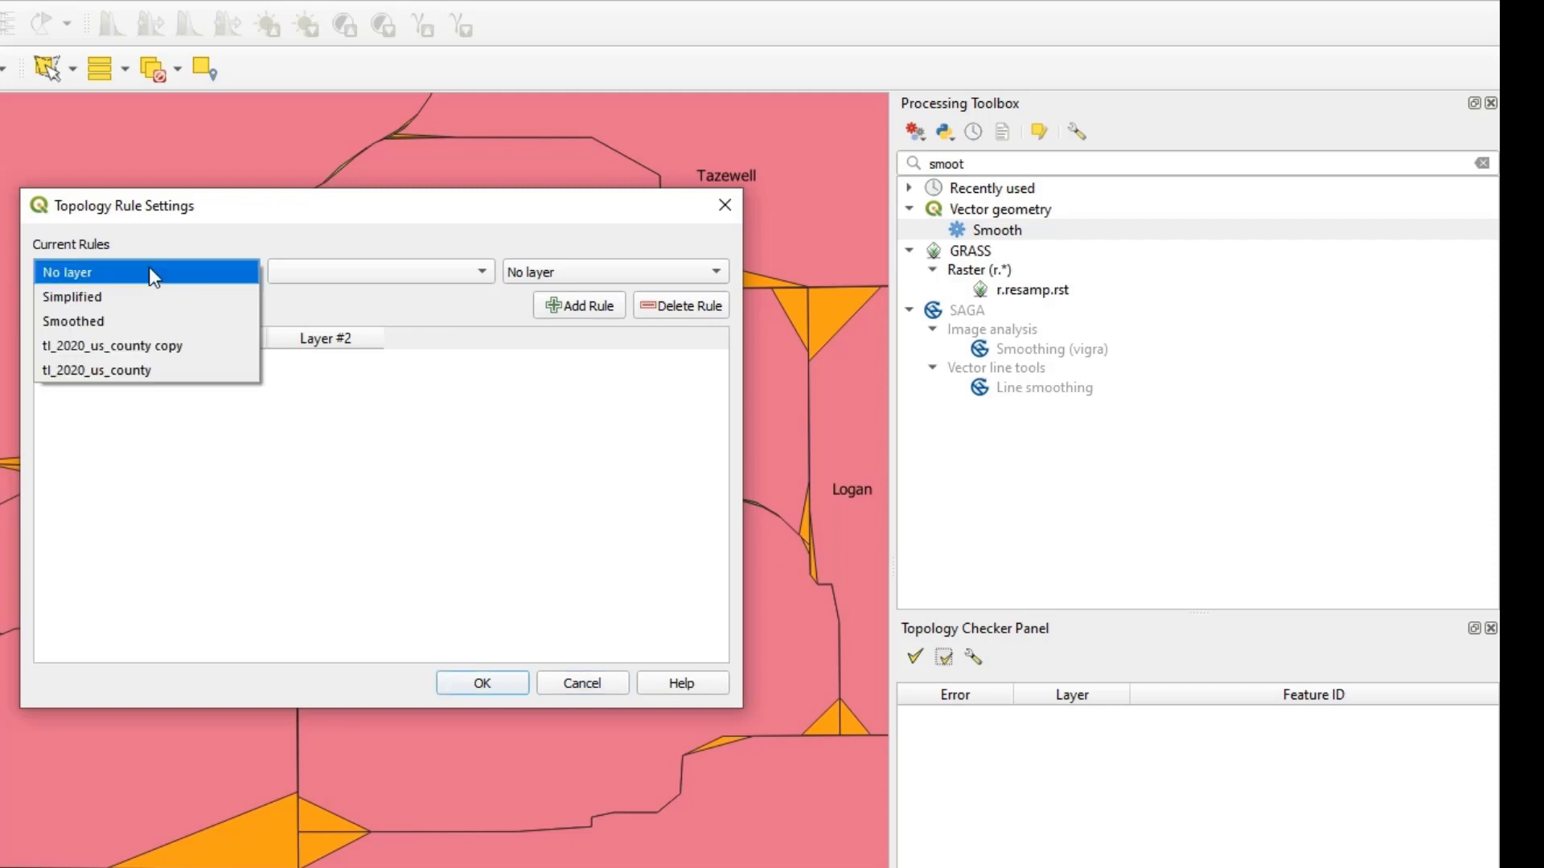
{"action": "left_click", "coordinate": [93, 321]}
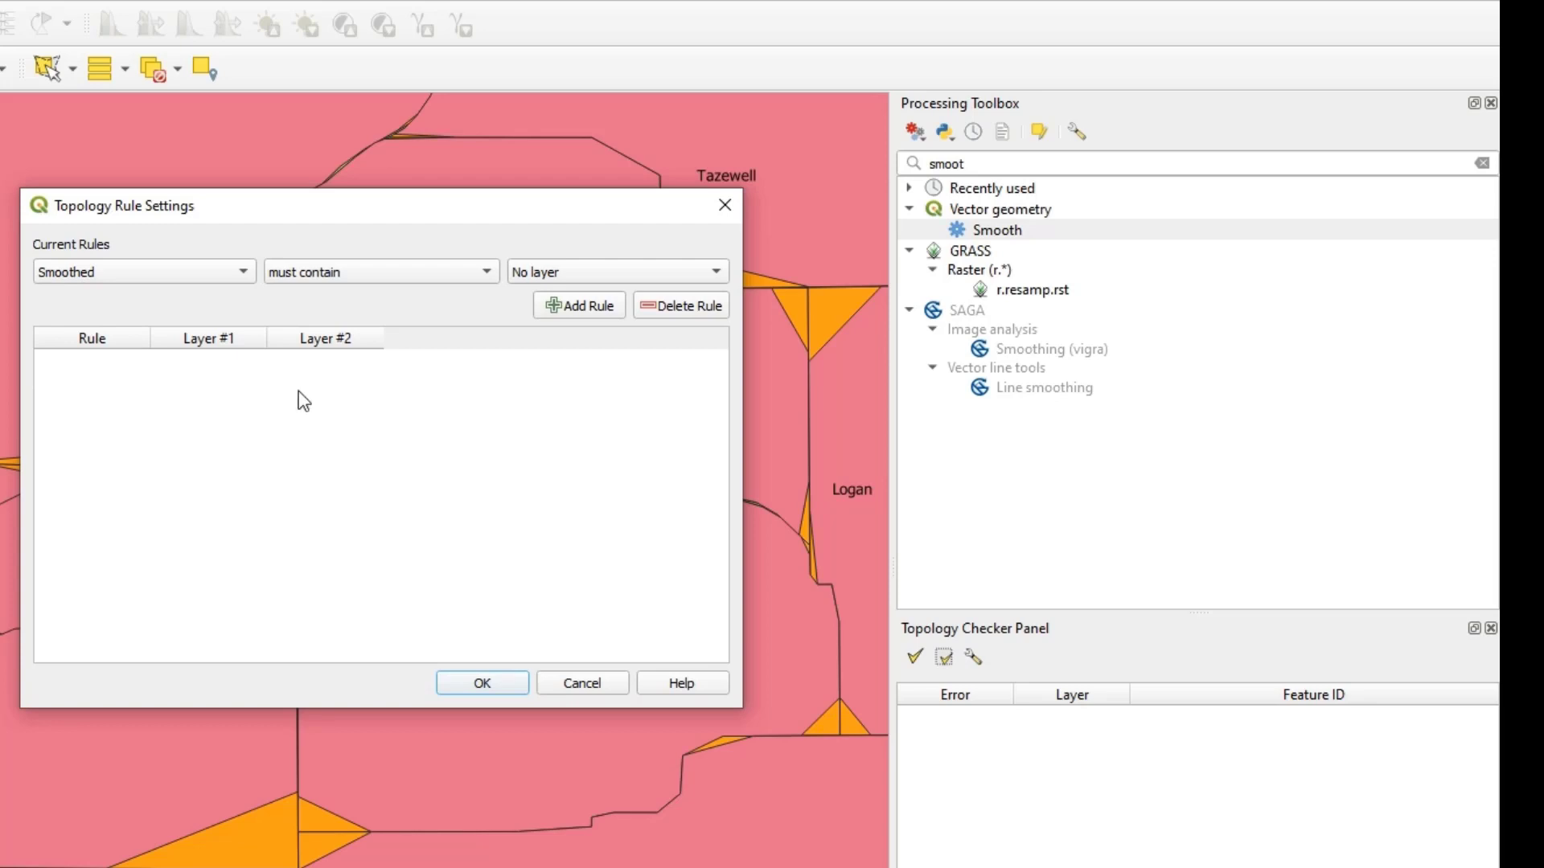
{"action": "left_click", "coordinate": [488, 272]}
{"action": "left_click", "coordinate": [369, 322]}
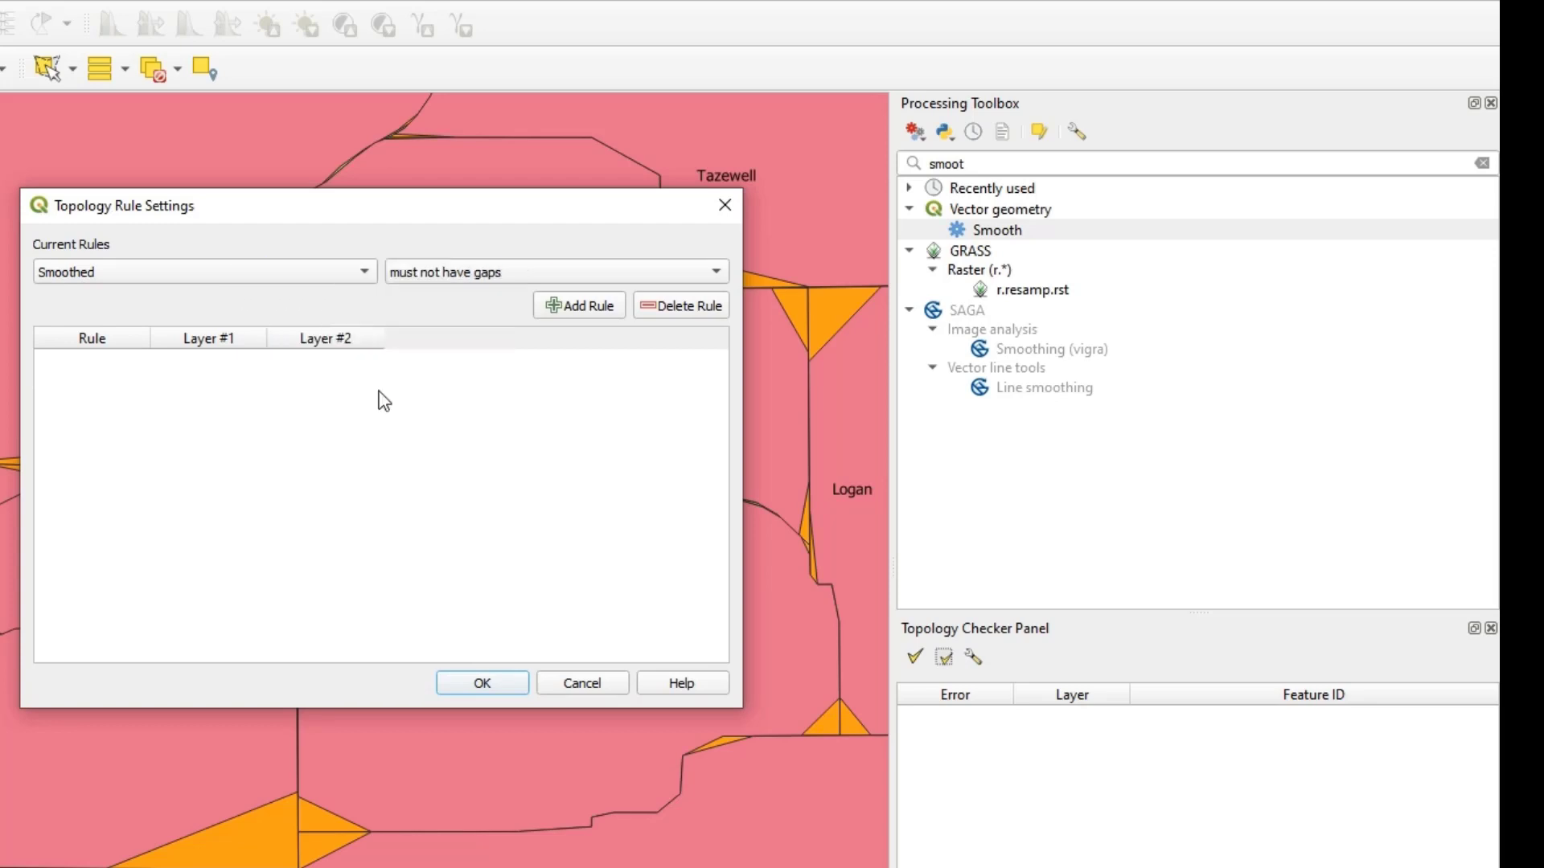
{"action": "left_click", "coordinate": [567, 304]}
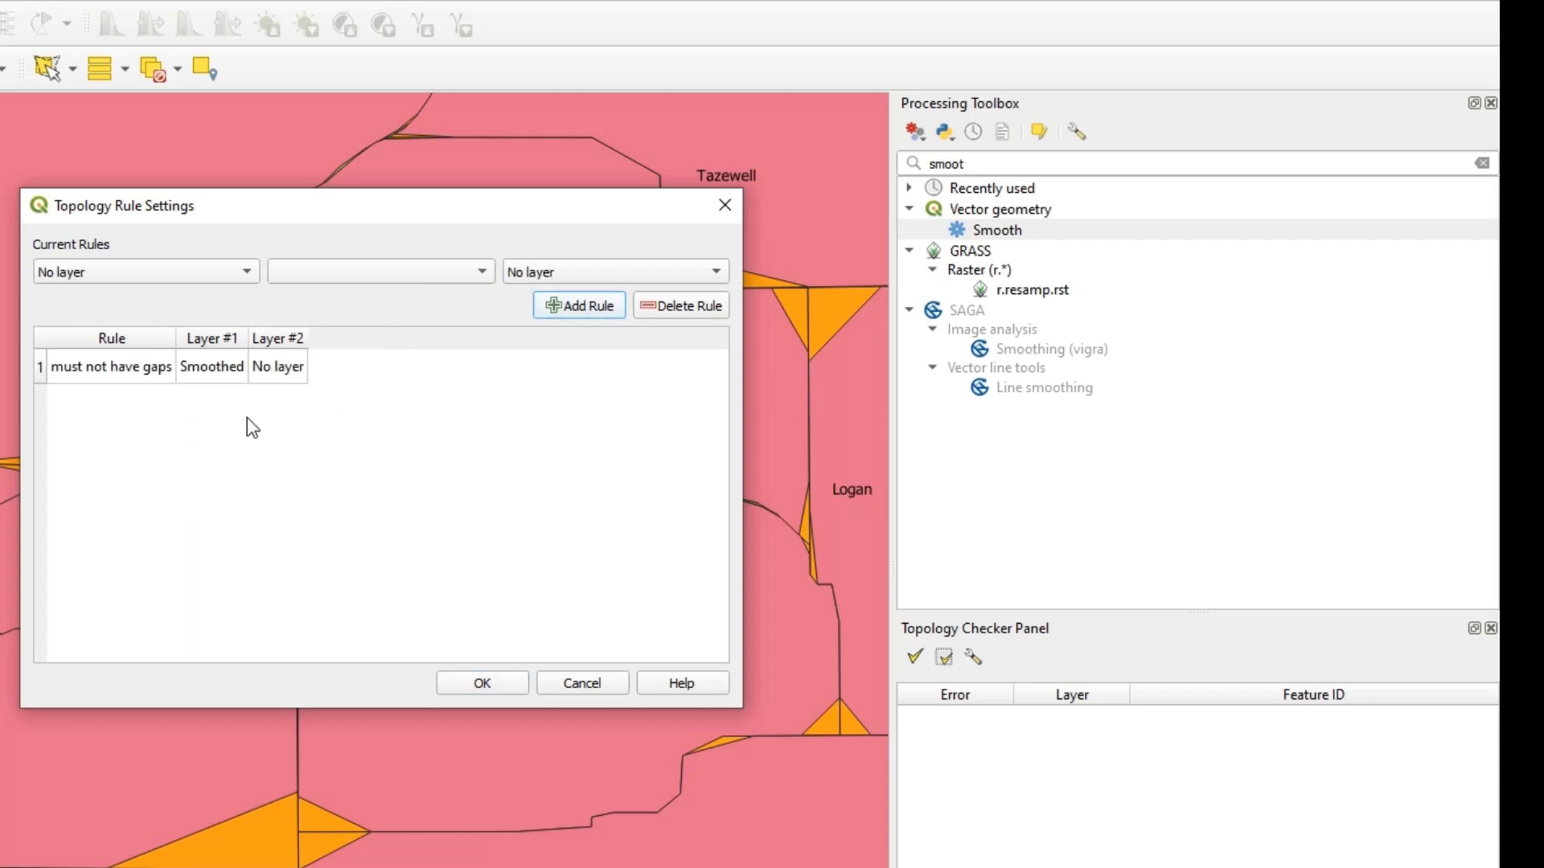
Step: Add a second topology rule that the Smoothed layer must not overlap, and accept the rule settings
{"action": "left_click", "coordinate": [243, 273]}
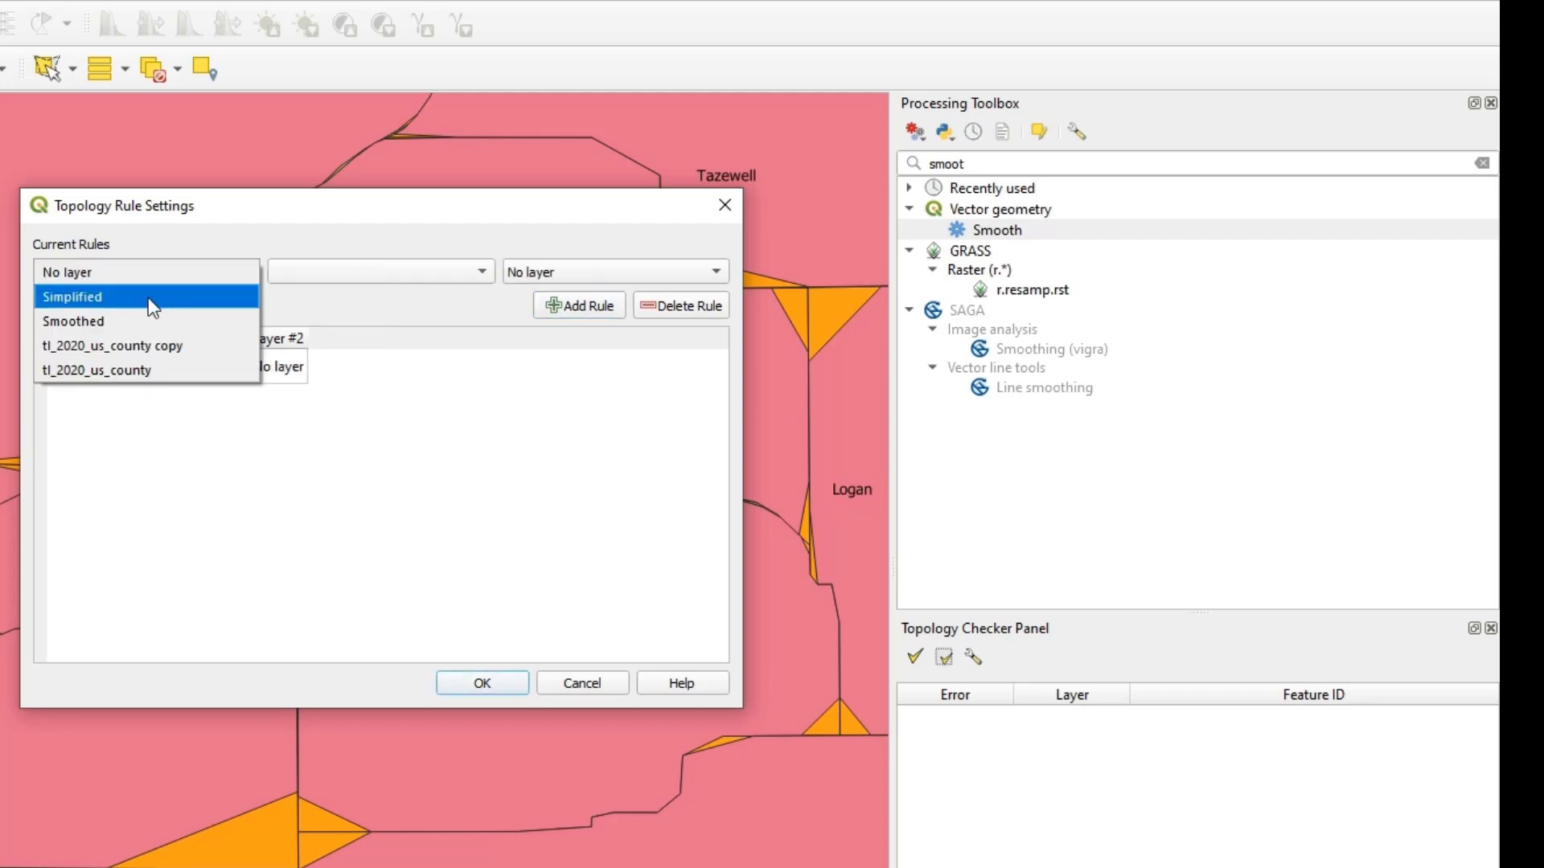
{"action": "left_click", "coordinate": [112, 321]}
{"action": "left_click", "coordinate": [388, 272]}
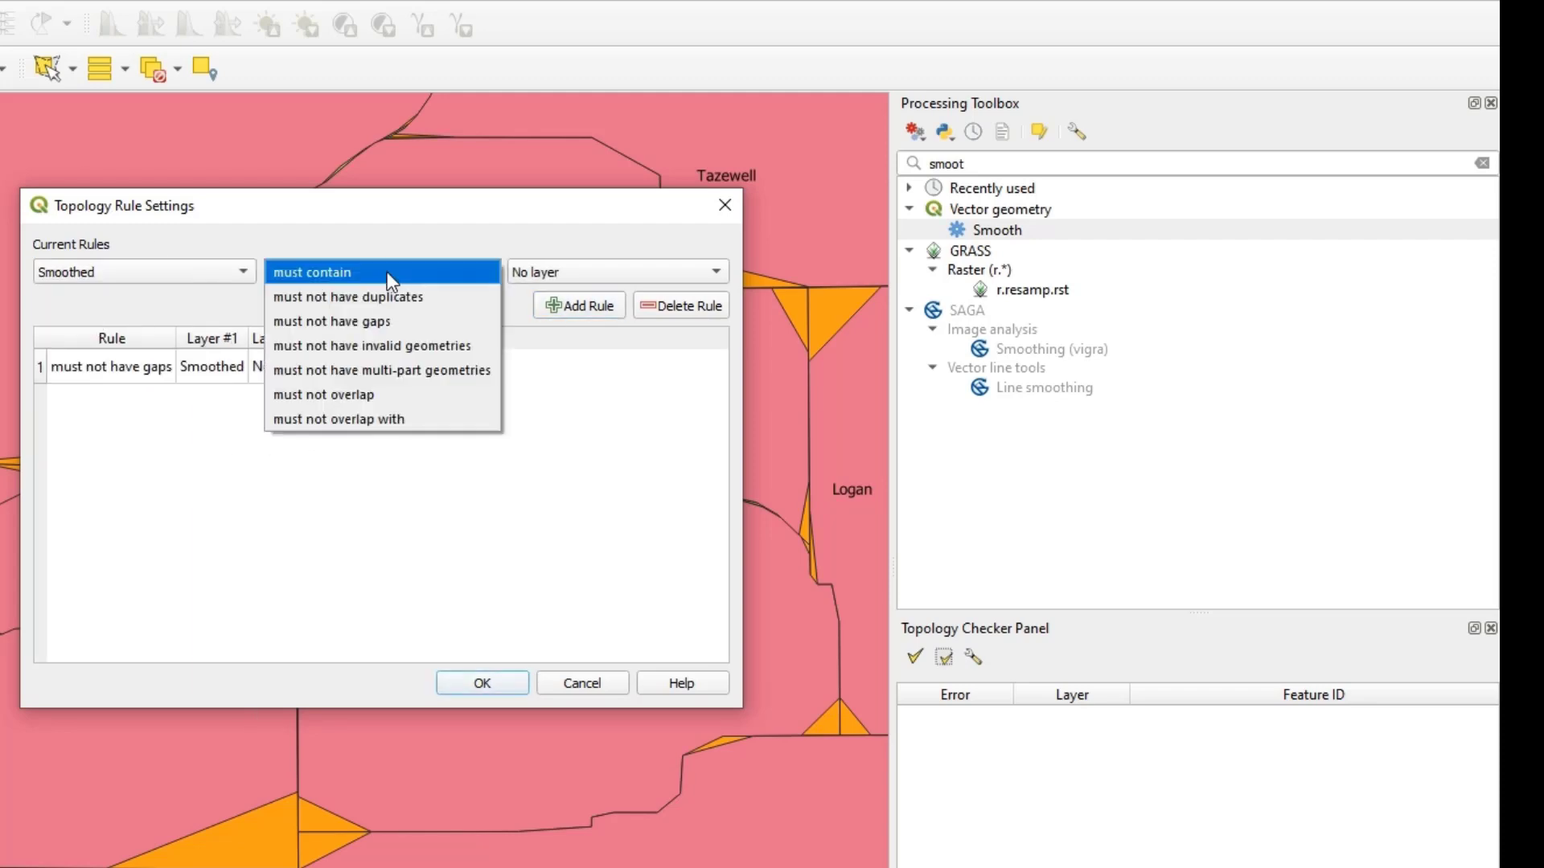
{"action": "left_click", "coordinate": [336, 394]}
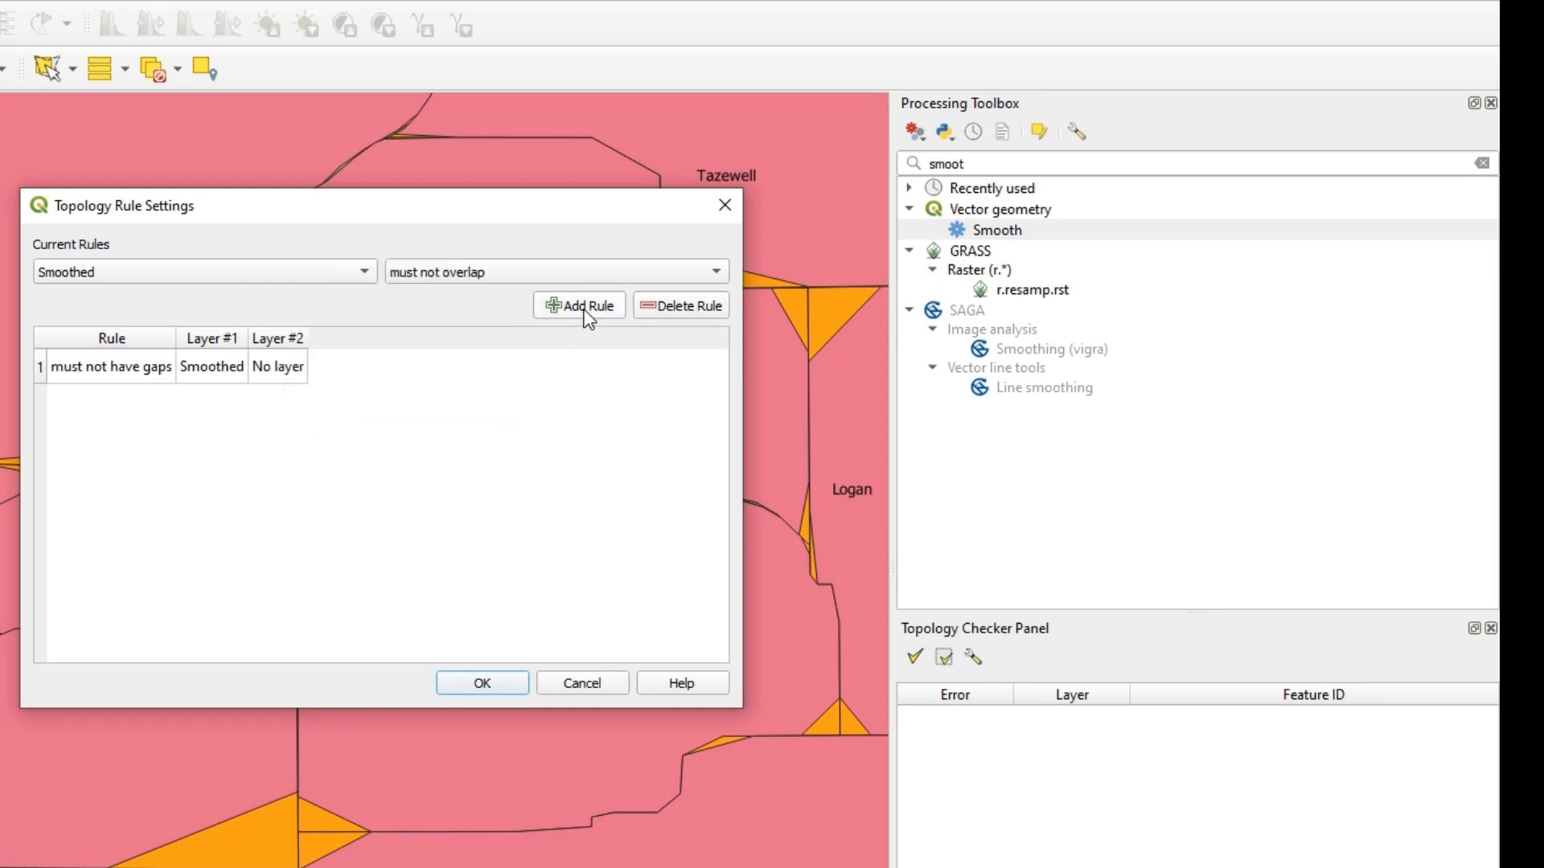
{"action": "left_click", "coordinate": [587, 309]}
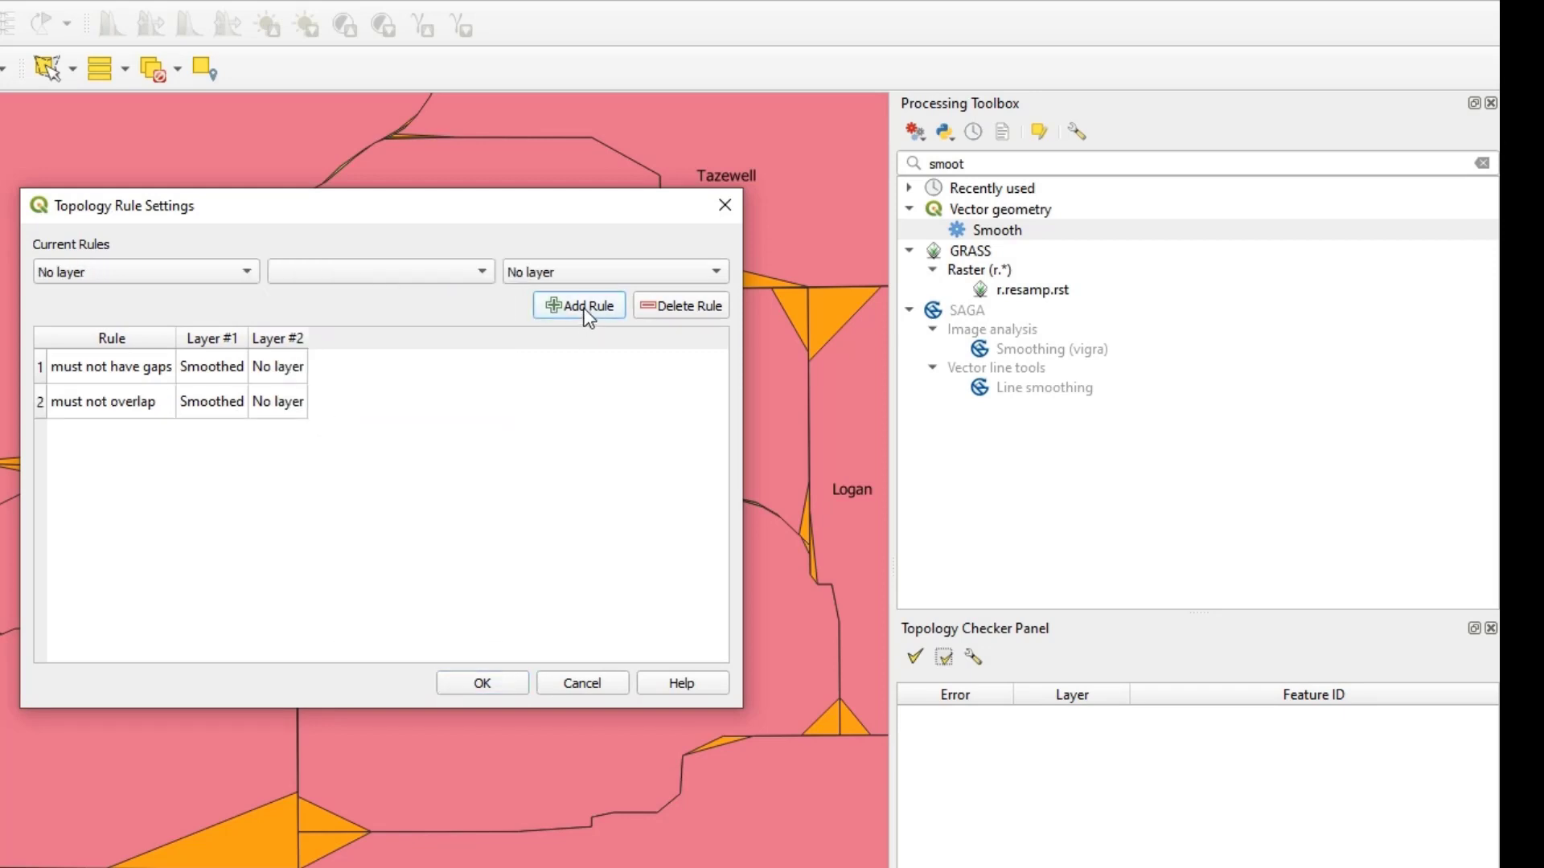
{"action": "left_click", "coordinate": [475, 685]}
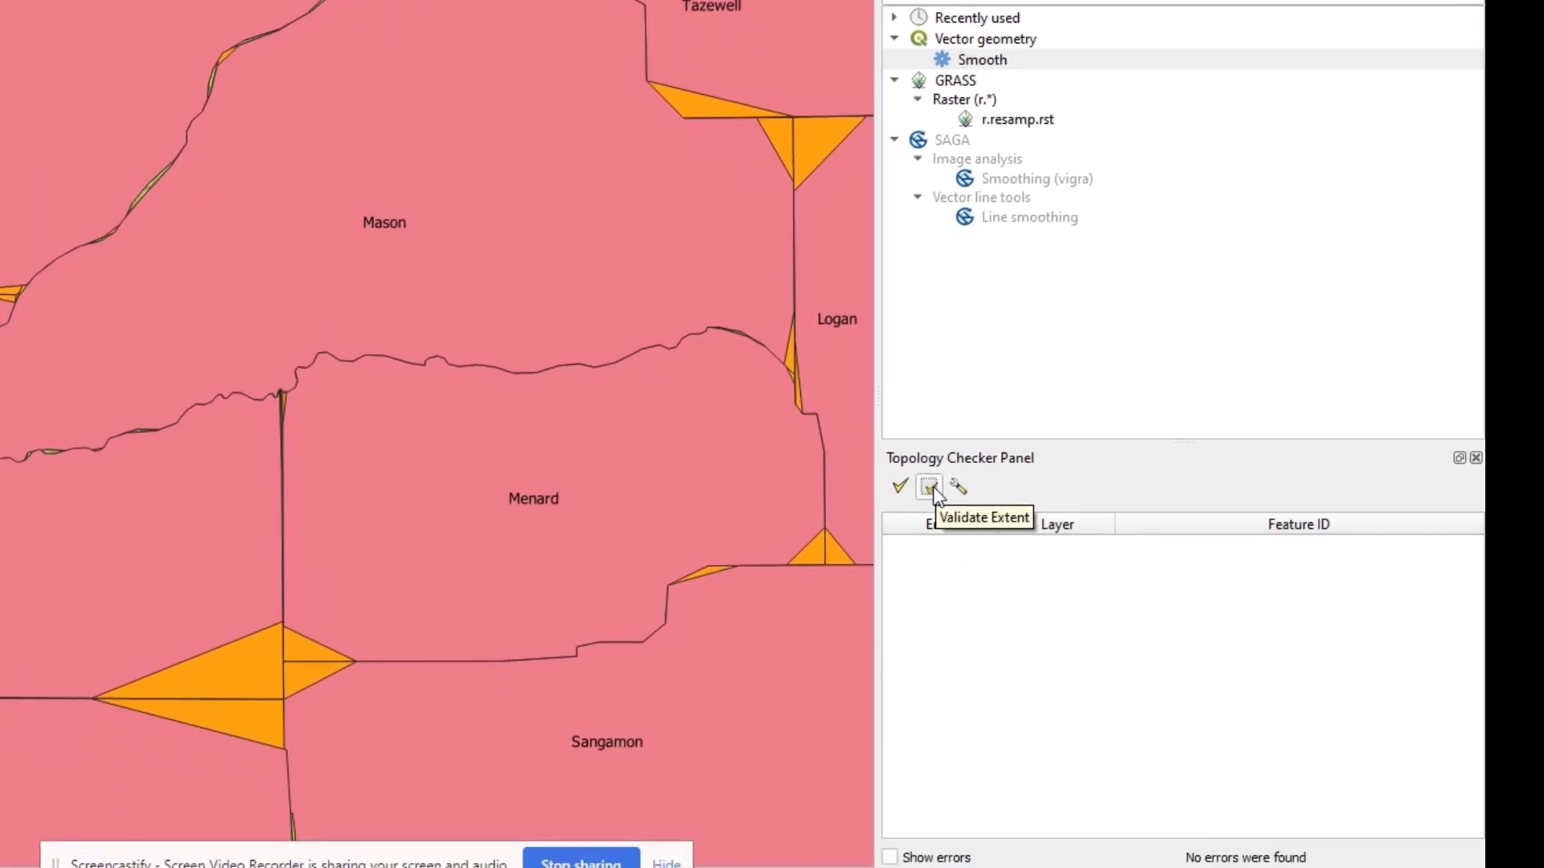
Step: Validate the topology within the current map extent, and review the gap and overlap errors in an enlarged error list
{"action": "left_click", "coordinate": [928, 451]}
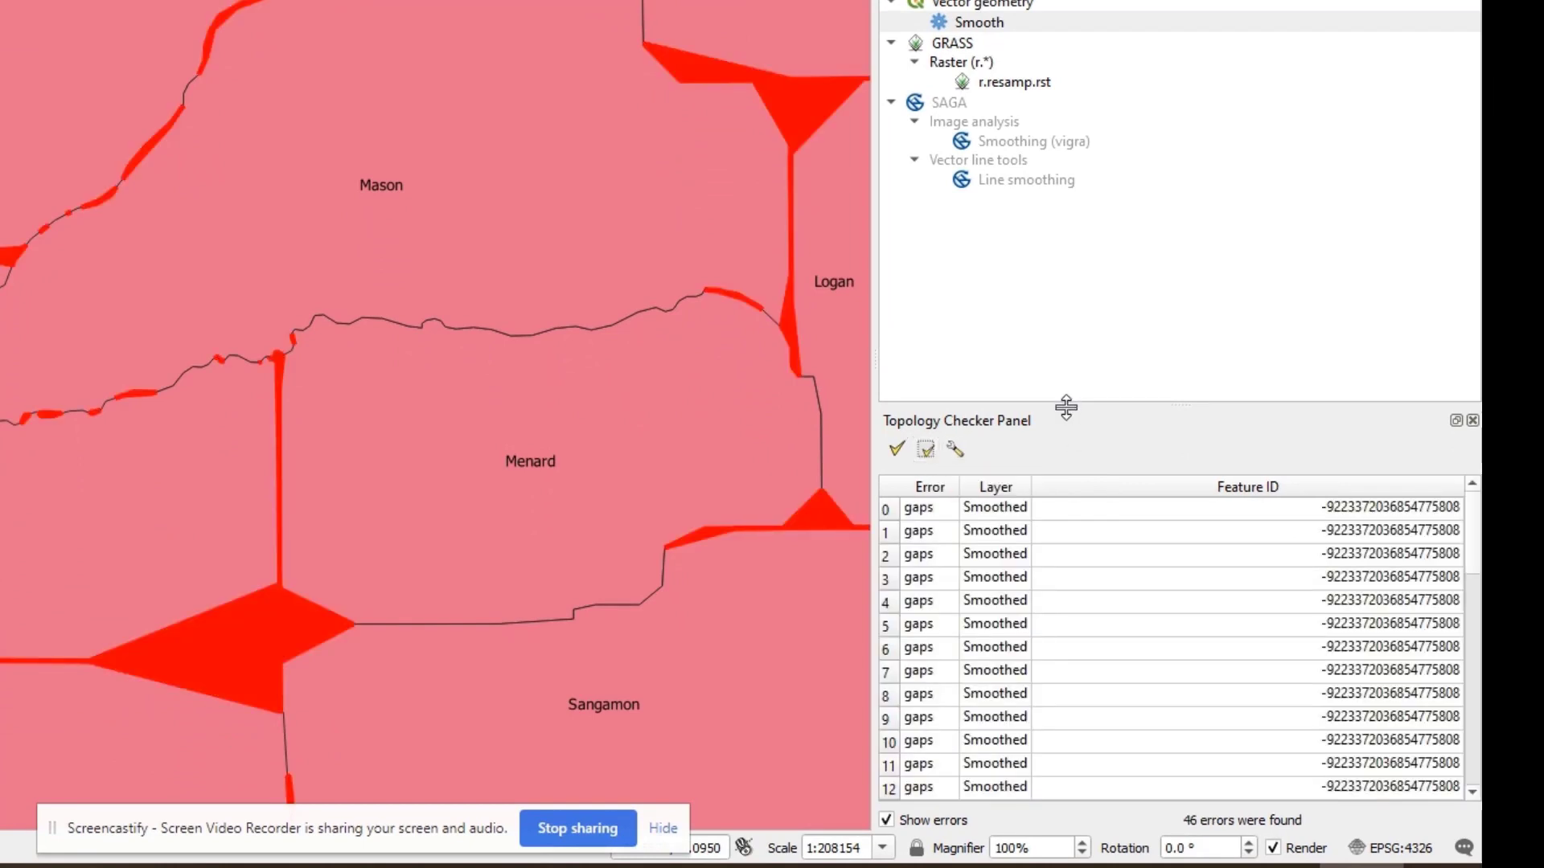
{"action": "left_click_drag", "start_coordinate": [1069, 402], "coordinate": [1073, 32]}
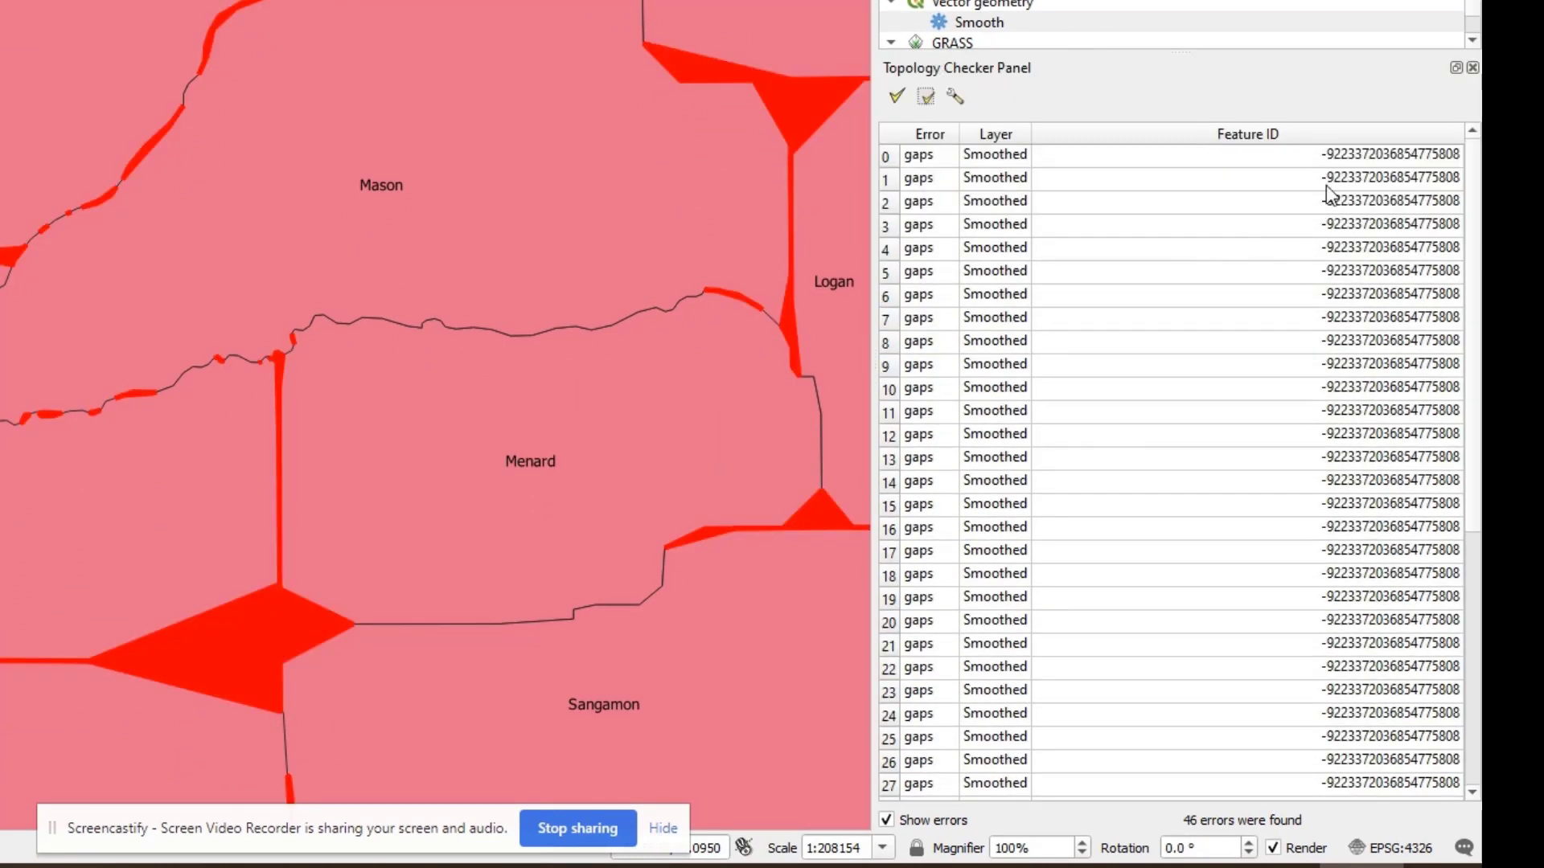
{"action": "scroll", "coordinate": [1045, 748], "scroll_direction": "down", "scroll_amount": 6}
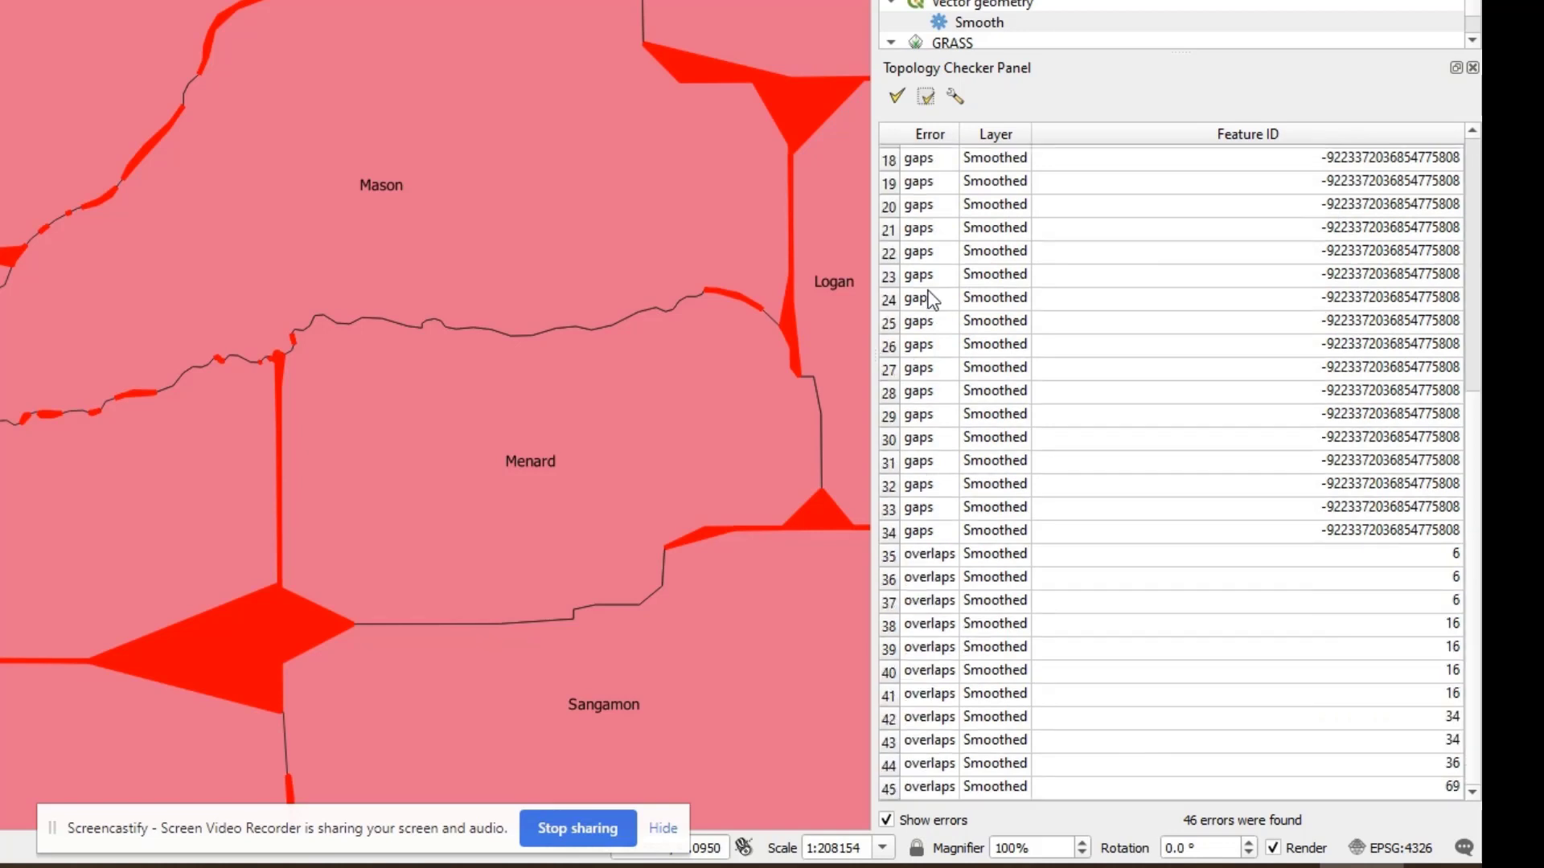
{"action": "scroll", "coordinate": [948, 700], "scroll_direction": "up", "scroll_amount": 6}
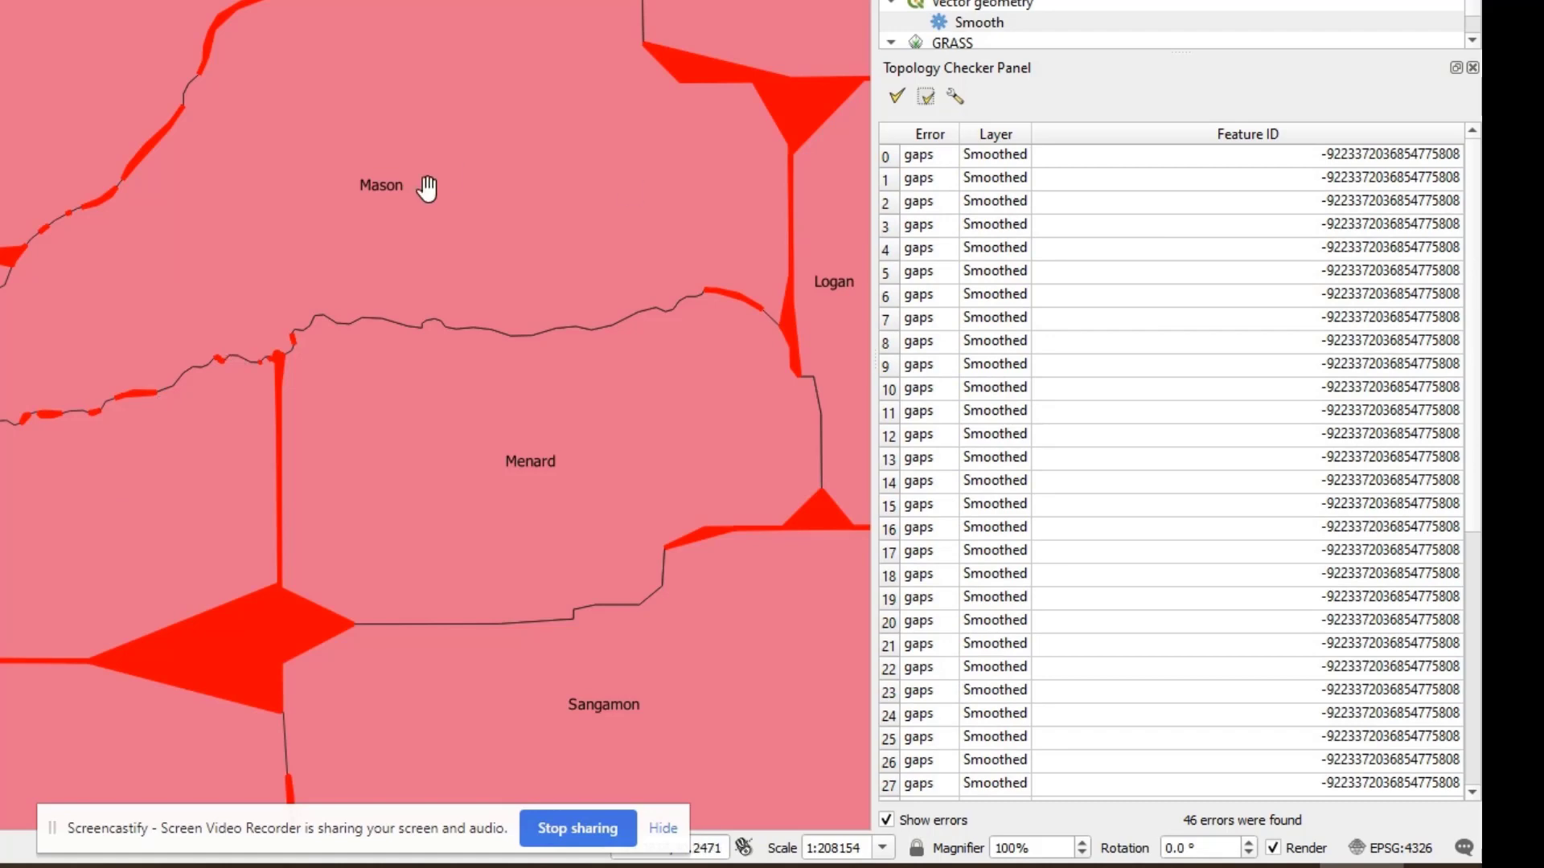
{"action": "scroll", "coordinate": [730, 406], "scroll_direction": "up", "scroll_amount": 2}
{"action": "scroll", "coordinate": [924, 169], "scroll_direction": "down", "scroll_amount": 1}
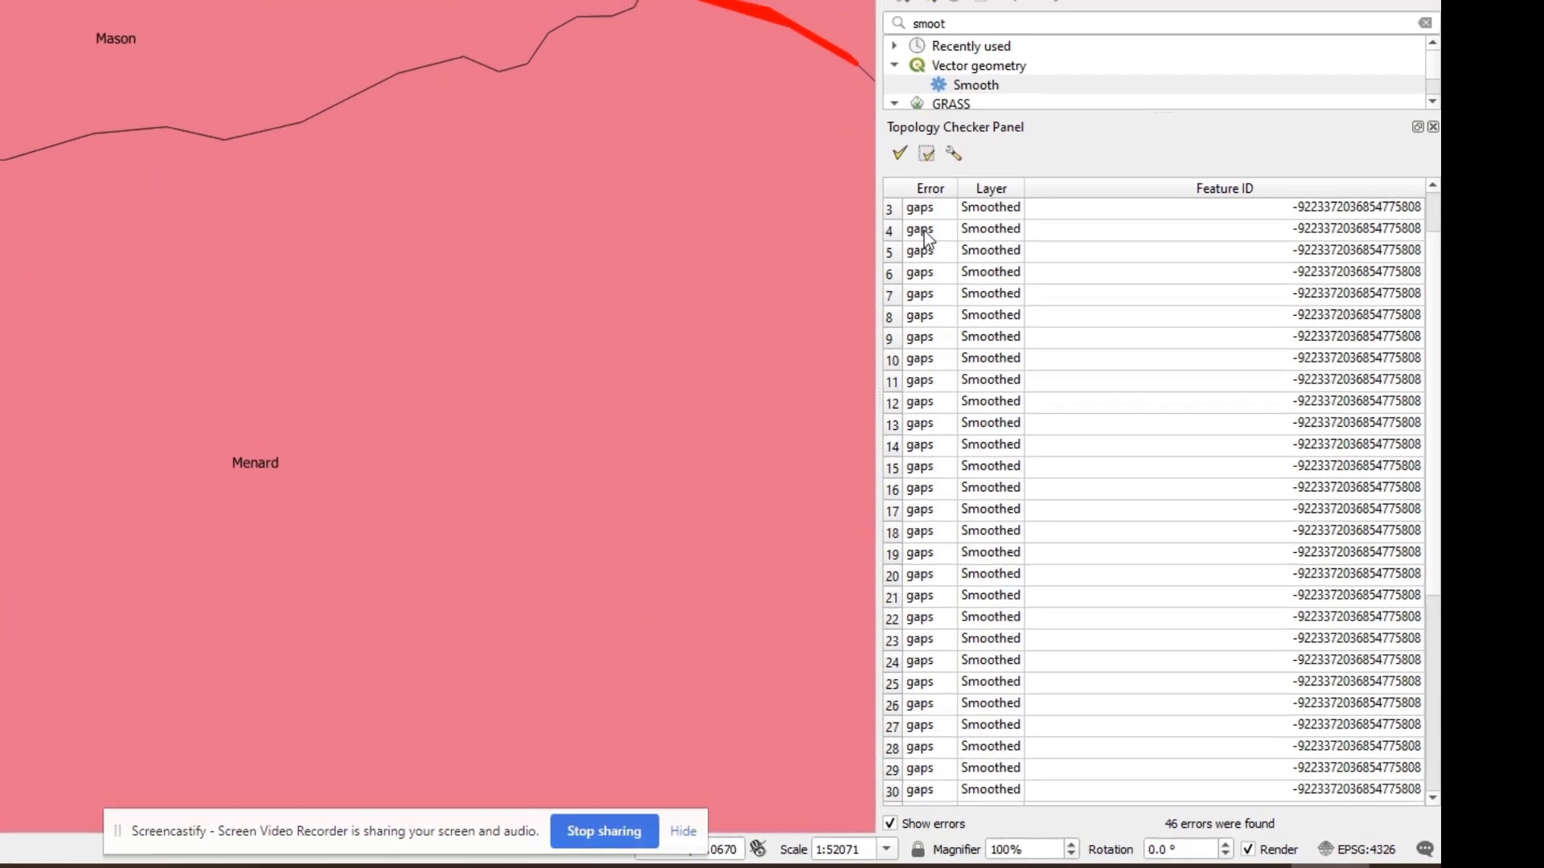
Step: Validate the topology of the whole Smoothed layer, inspect the marked errors across the Illinois counties, and shrink the error list again
{"action": "left_click", "coordinate": [901, 161]}
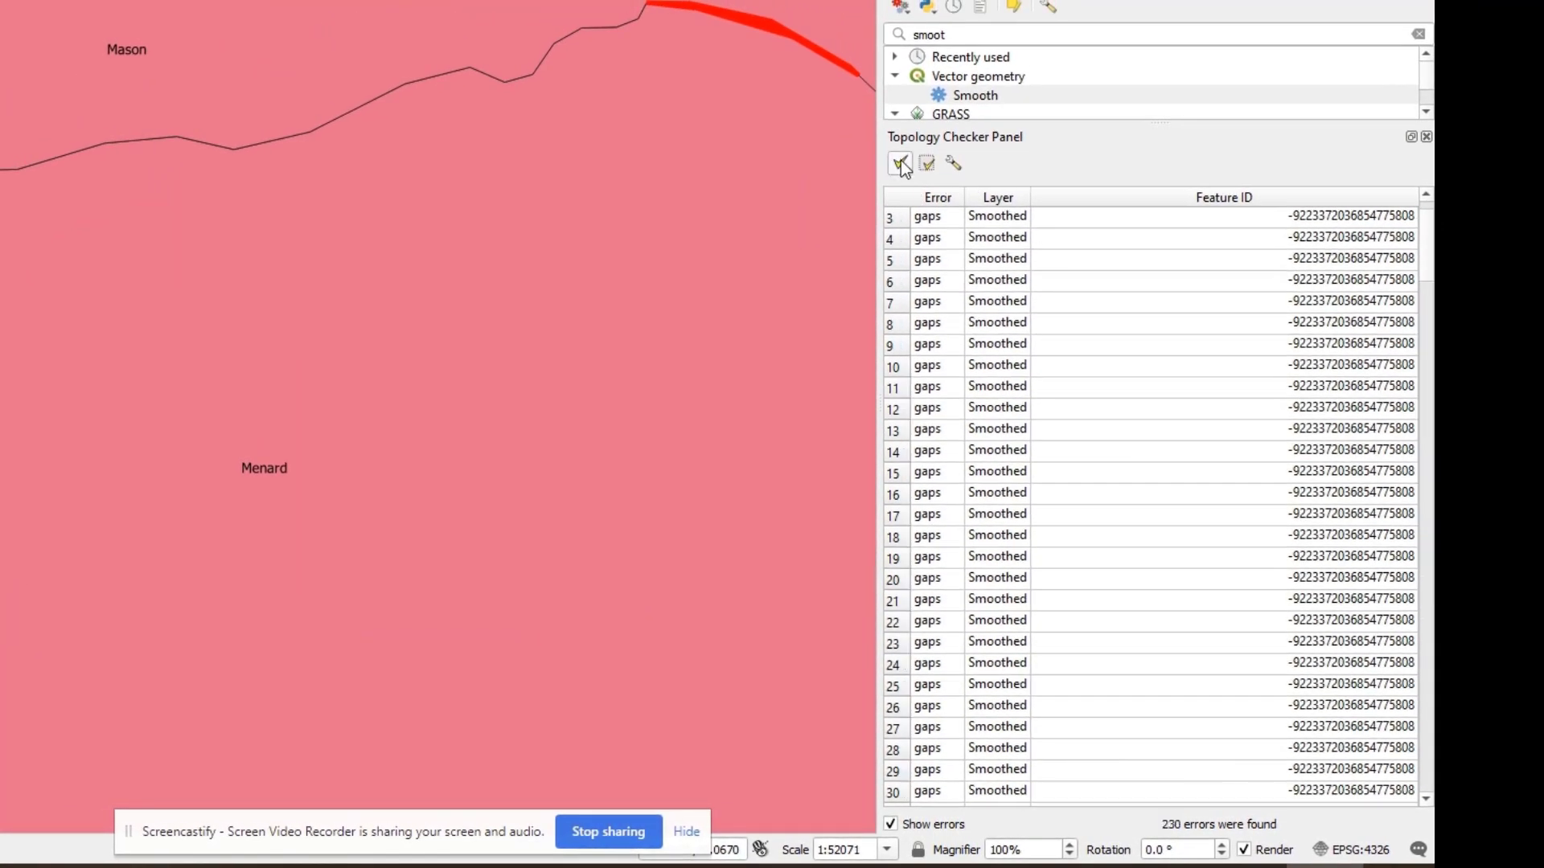
{"action": "scroll", "coordinate": [403, 572], "scroll_direction": "down", "scroll_amount": 4}
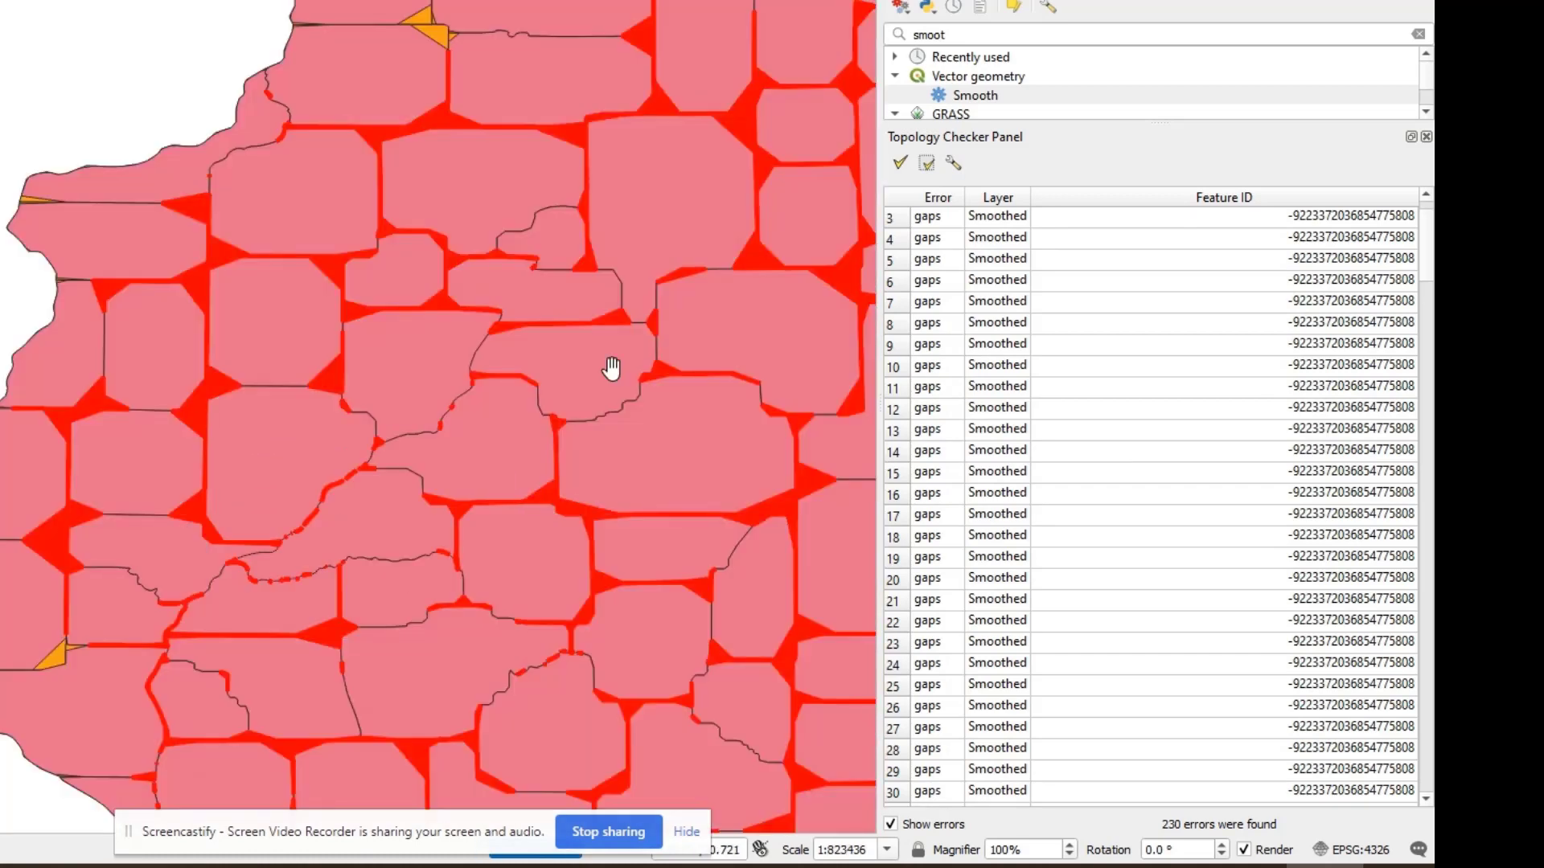
{"action": "left_click_drag", "start_coordinate": [624, 337], "coordinate": [449, 404]}
{"action": "left_click_drag", "start_coordinate": [654, 317], "coordinate": [568, 351]}
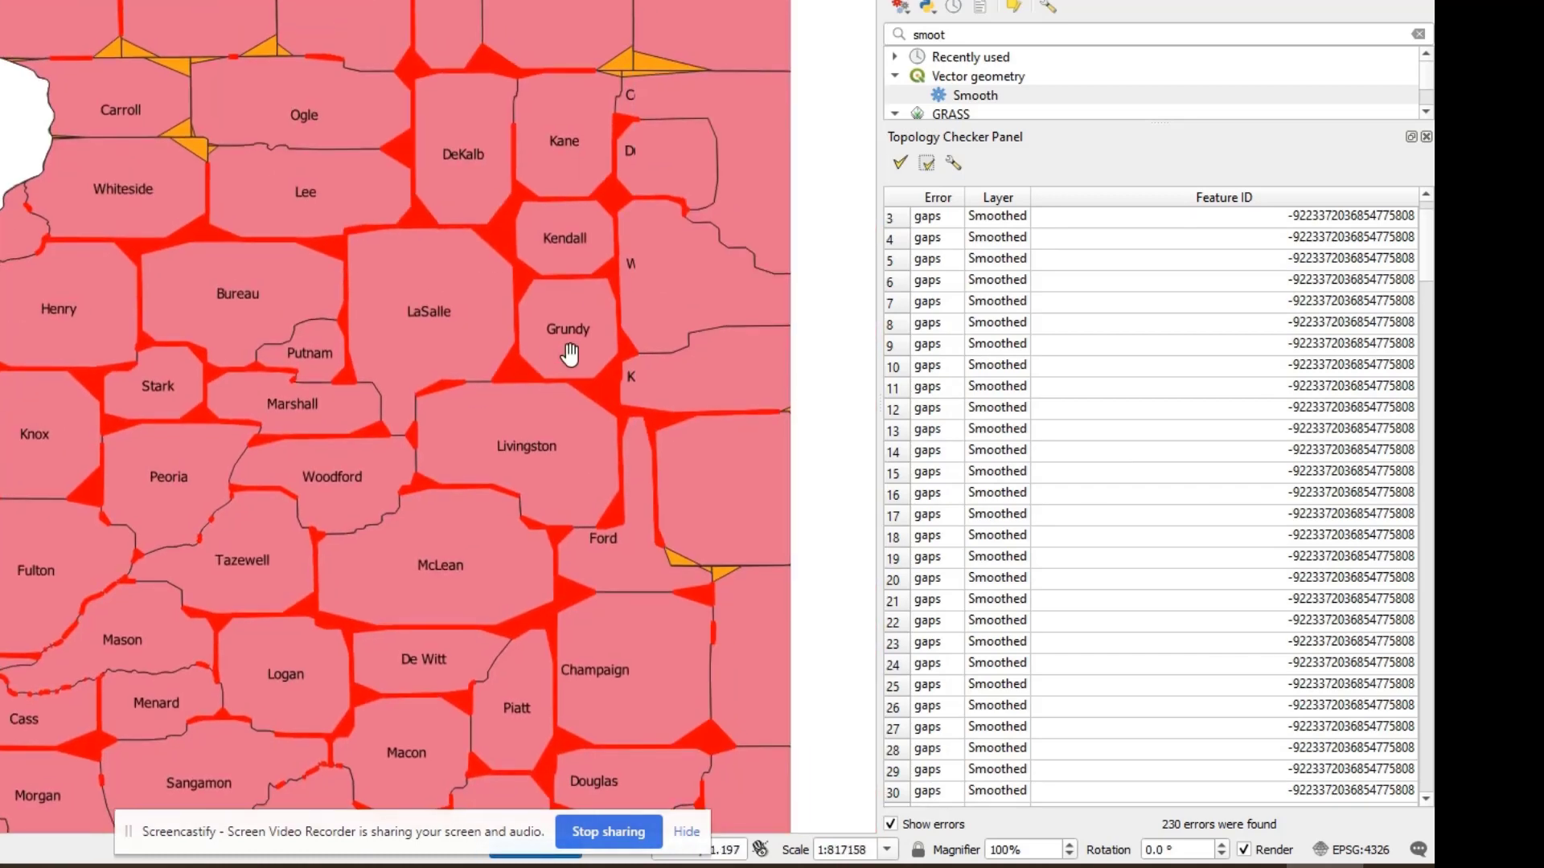
{"action": "scroll", "coordinate": [689, 345], "scroll_direction": "down", "scroll_amount": 1}
{"action": "scroll", "coordinate": [624, 377], "scroll_direction": "up", "scroll_amount": 2}
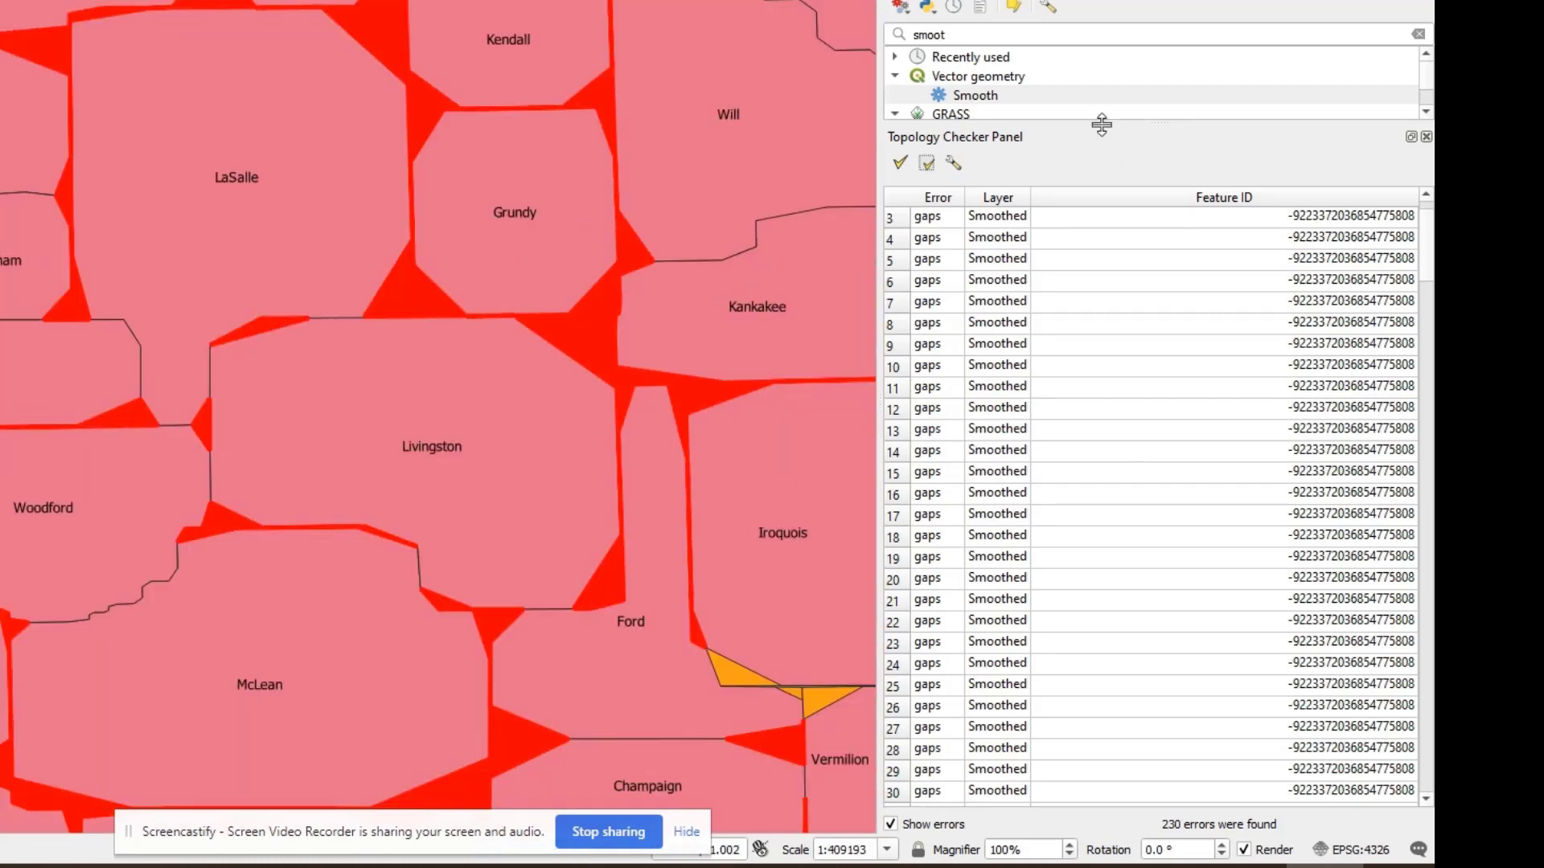
{"action": "left_click_drag", "start_coordinate": [1100, 120], "coordinate": [1091, 402]}
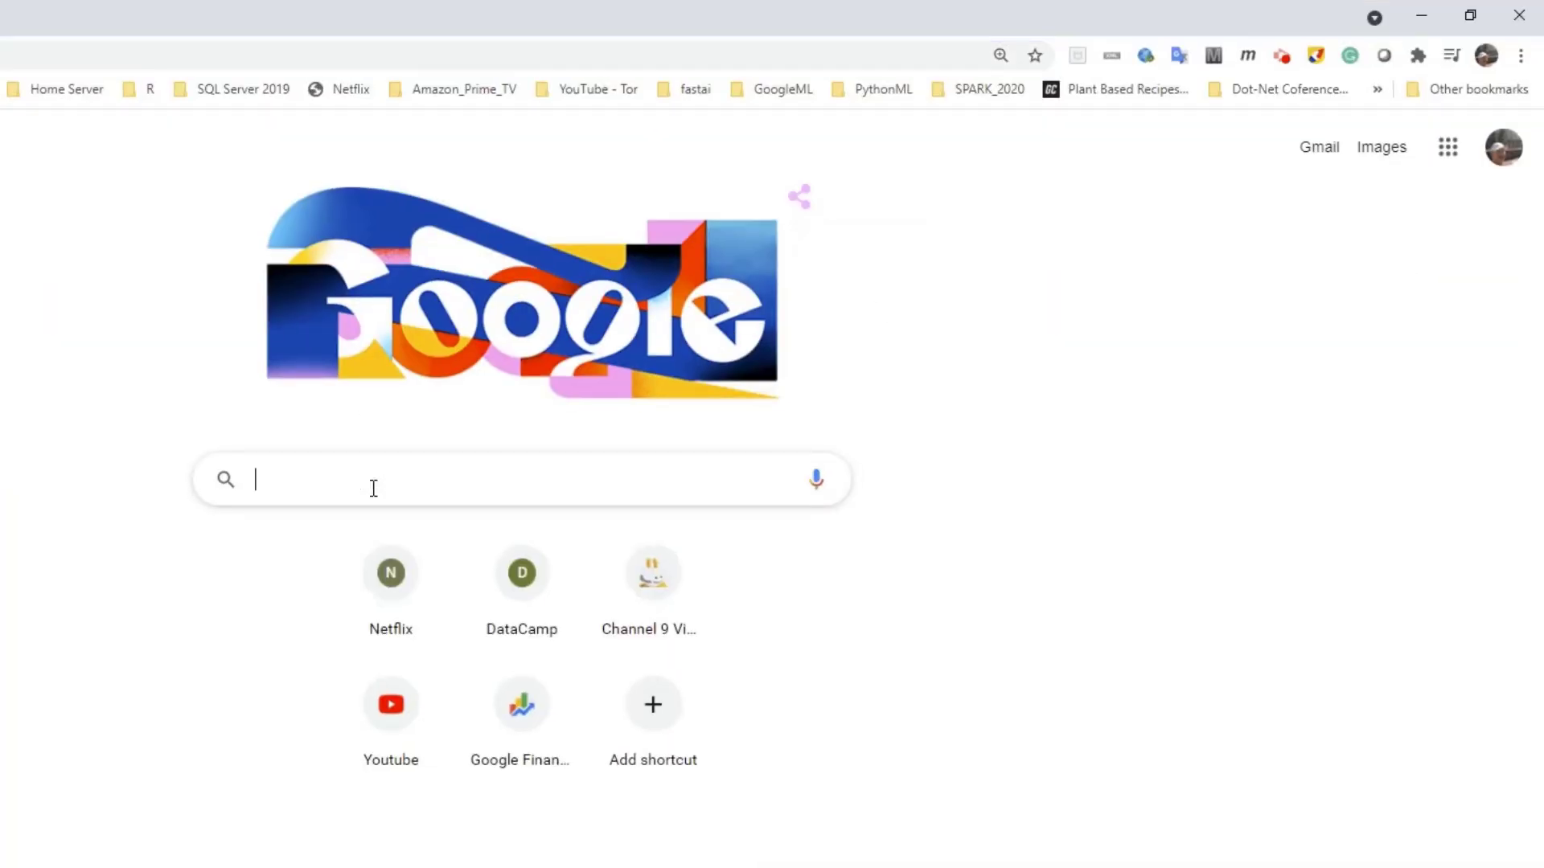
Step: Search the web for "grass v.clean on poligons", open the v.clean GRASS GIS manual, and skim its synopsis, flags and parameters
{"action": "left_click", "coordinate": [423, 484]}
{"action": "type", "text": "gra"}
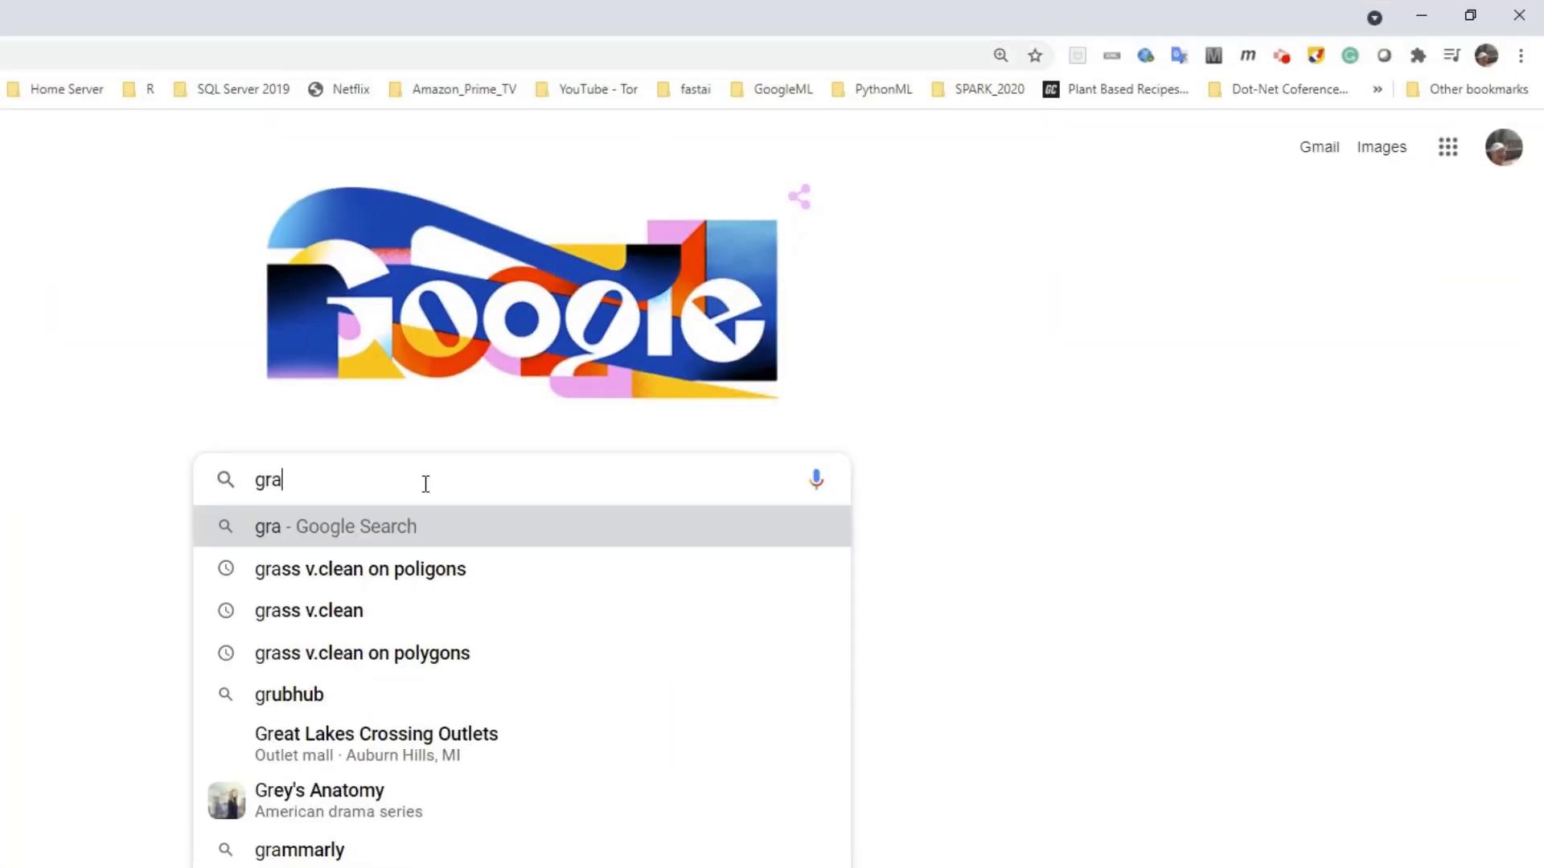
{"action": "type", "text": "ss"}
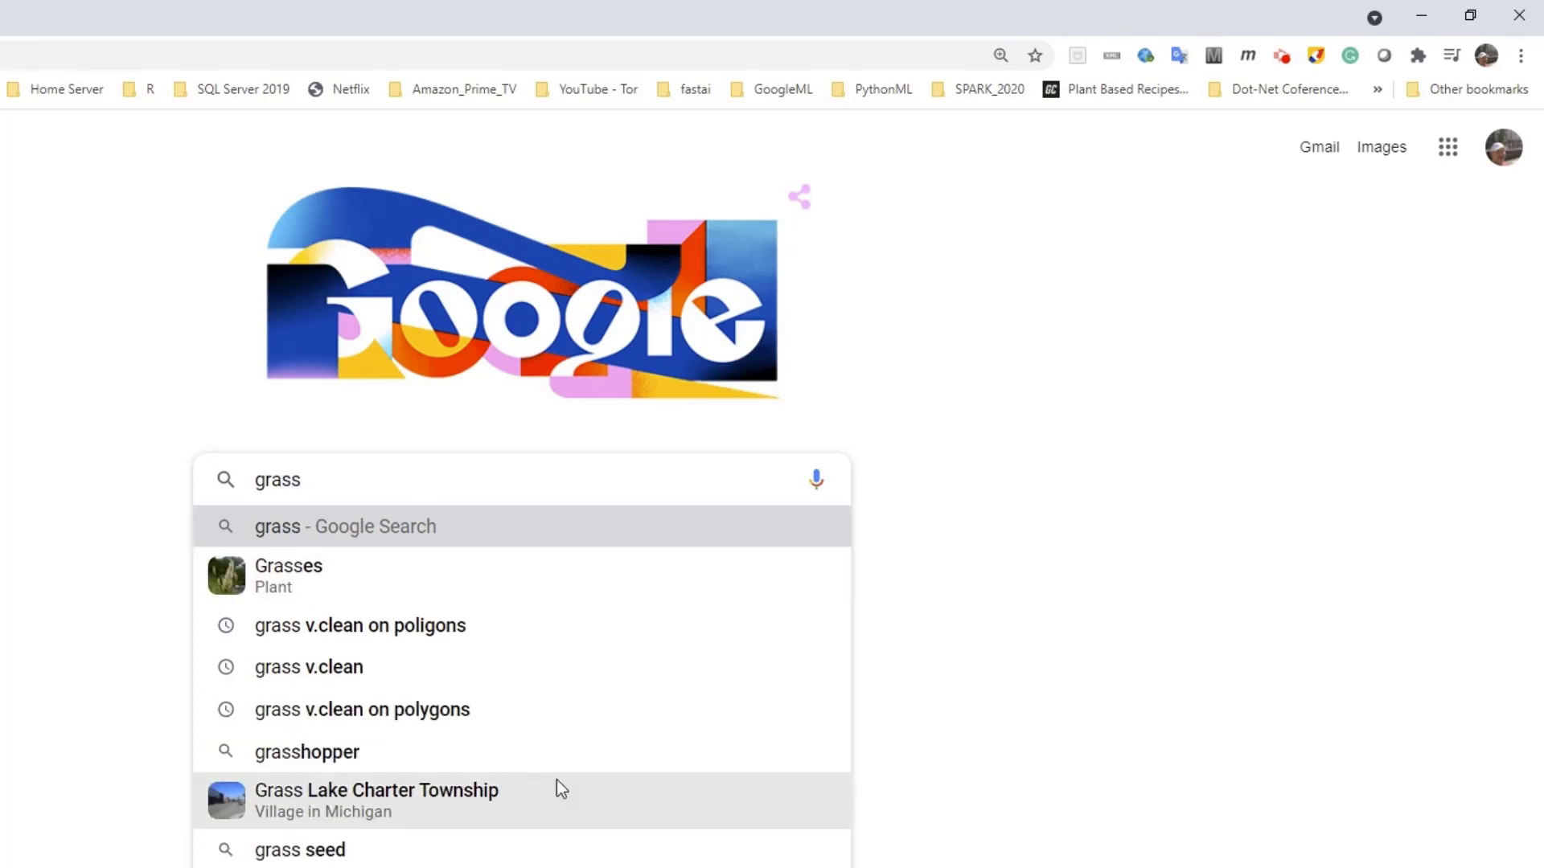
{"action": "left_click", "coordinate": [326, 626]}
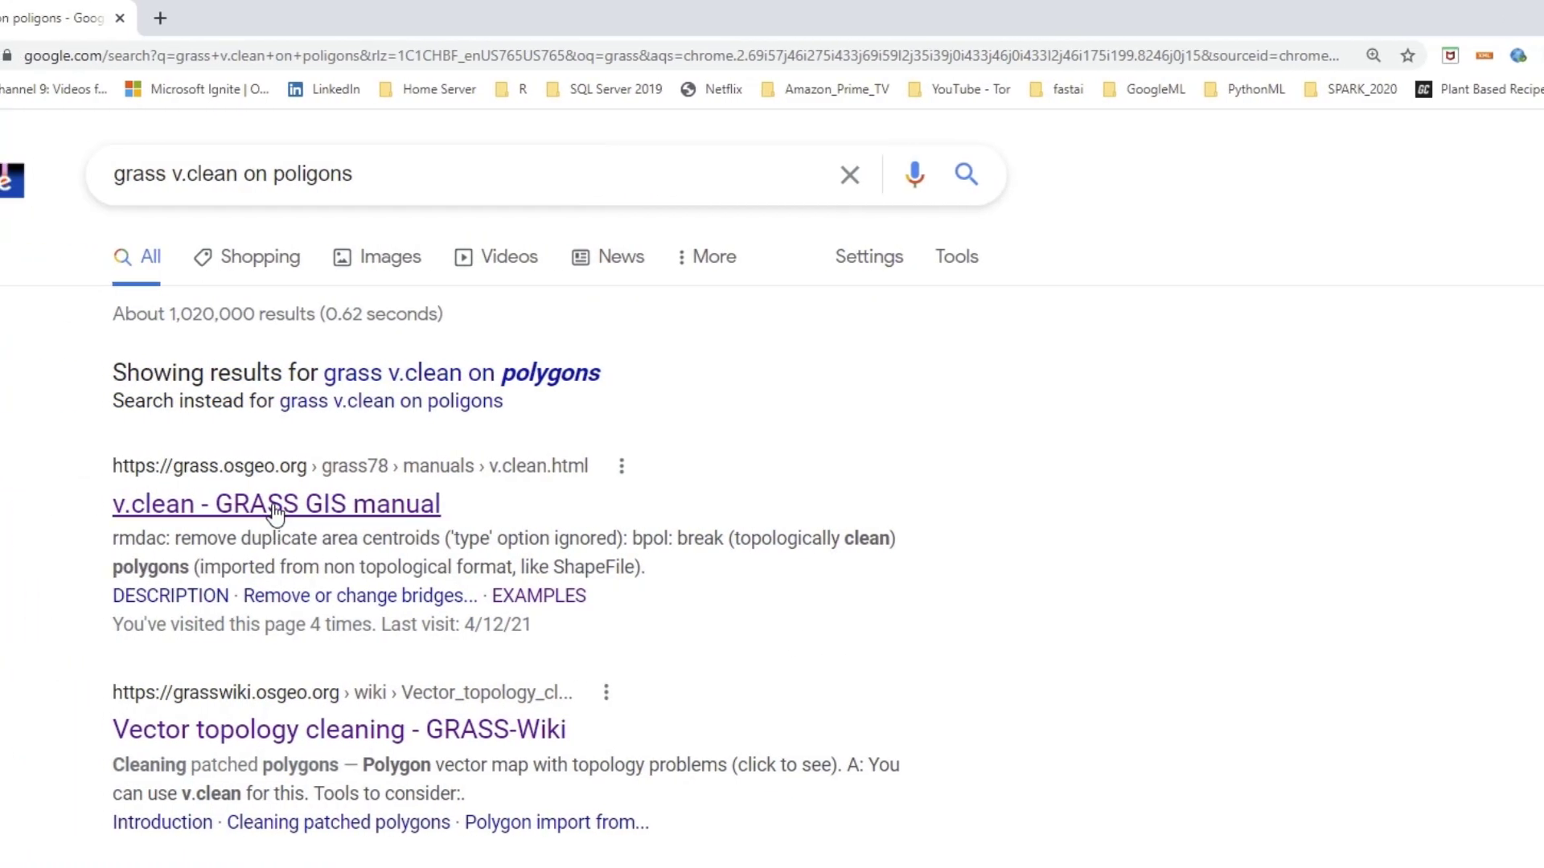
{"action": "left_click", "coordinate": [273, 506]}
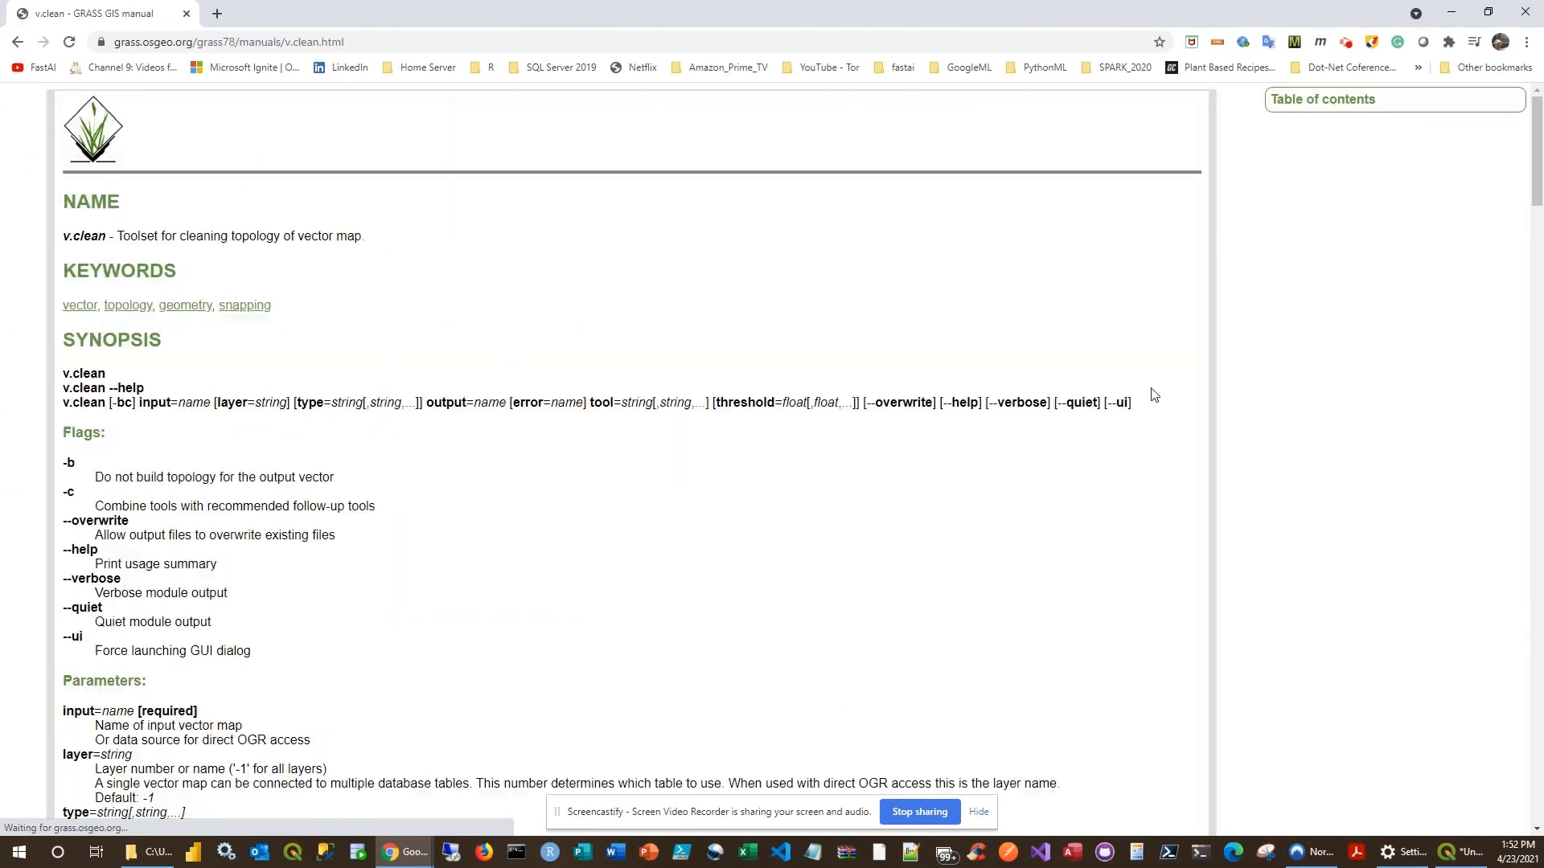
{"action": "scroll", "coordinate": [419, 336], "scroll_direction": "down", "scroll_amount": 13}
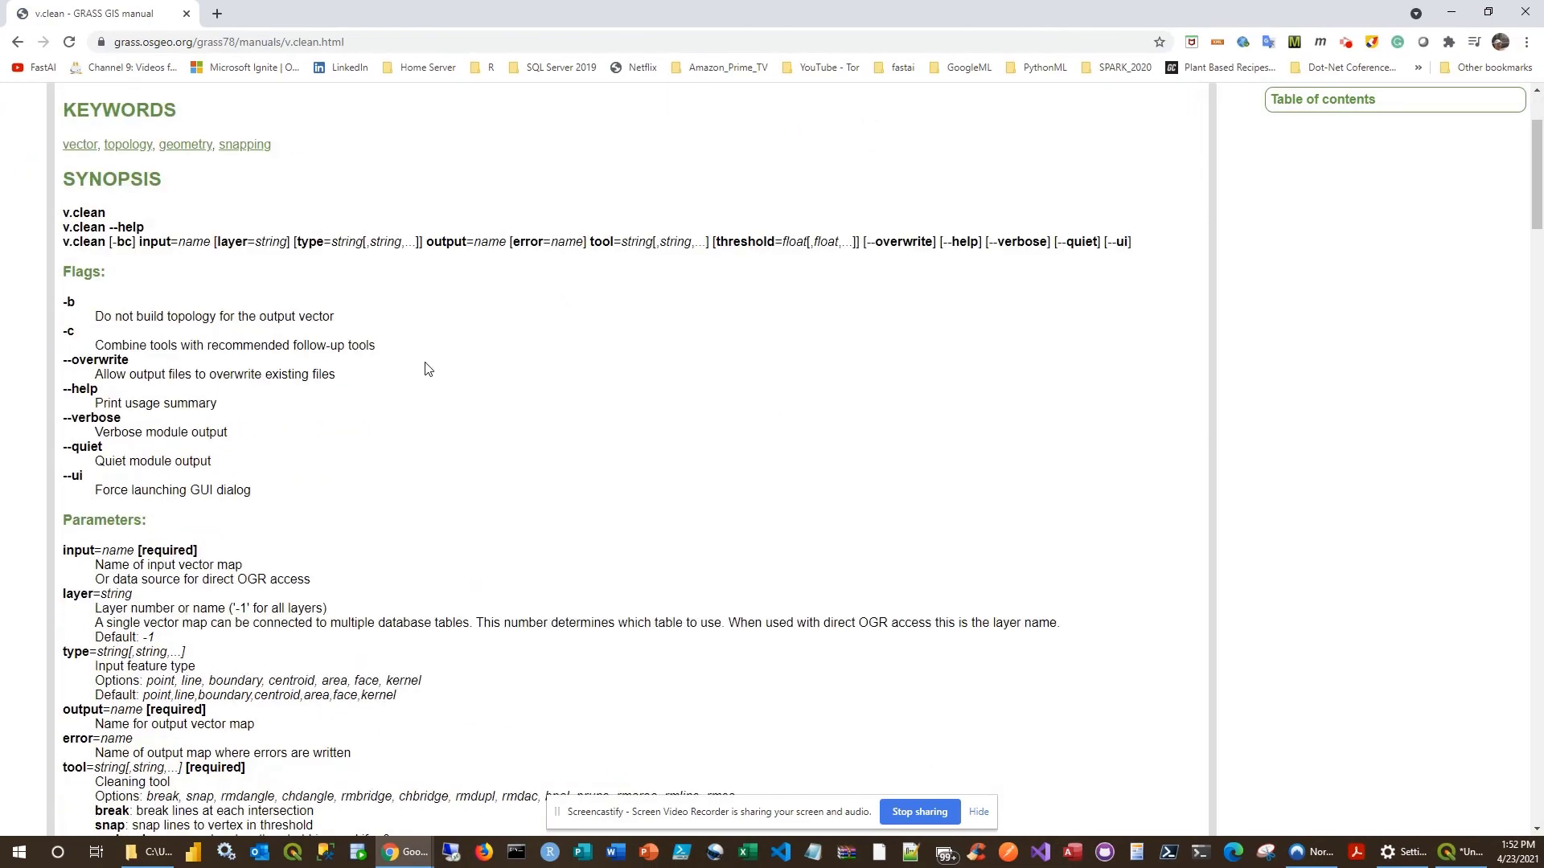
{"action": "scroll", "coordinate": [414, 612], "scroll_direction": "up", "scroll_amount": 9}
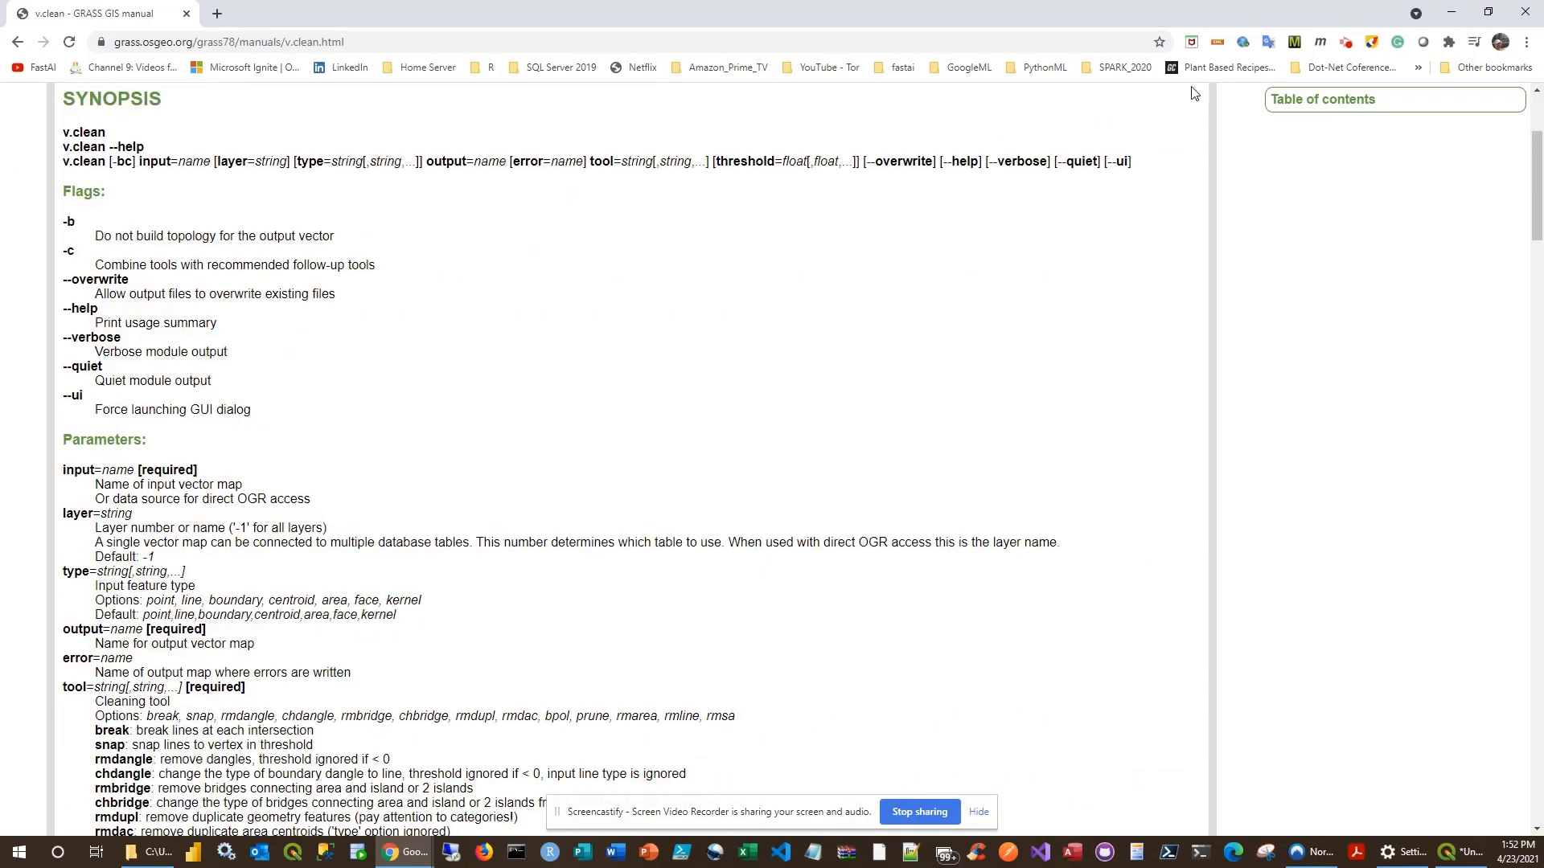
Step: Open the bookmarked article "How to Clean Topology Error in QGIS" and read how to find and set up the v.clean tools
{"action": "left_click", "coordinate": [558, 68]}
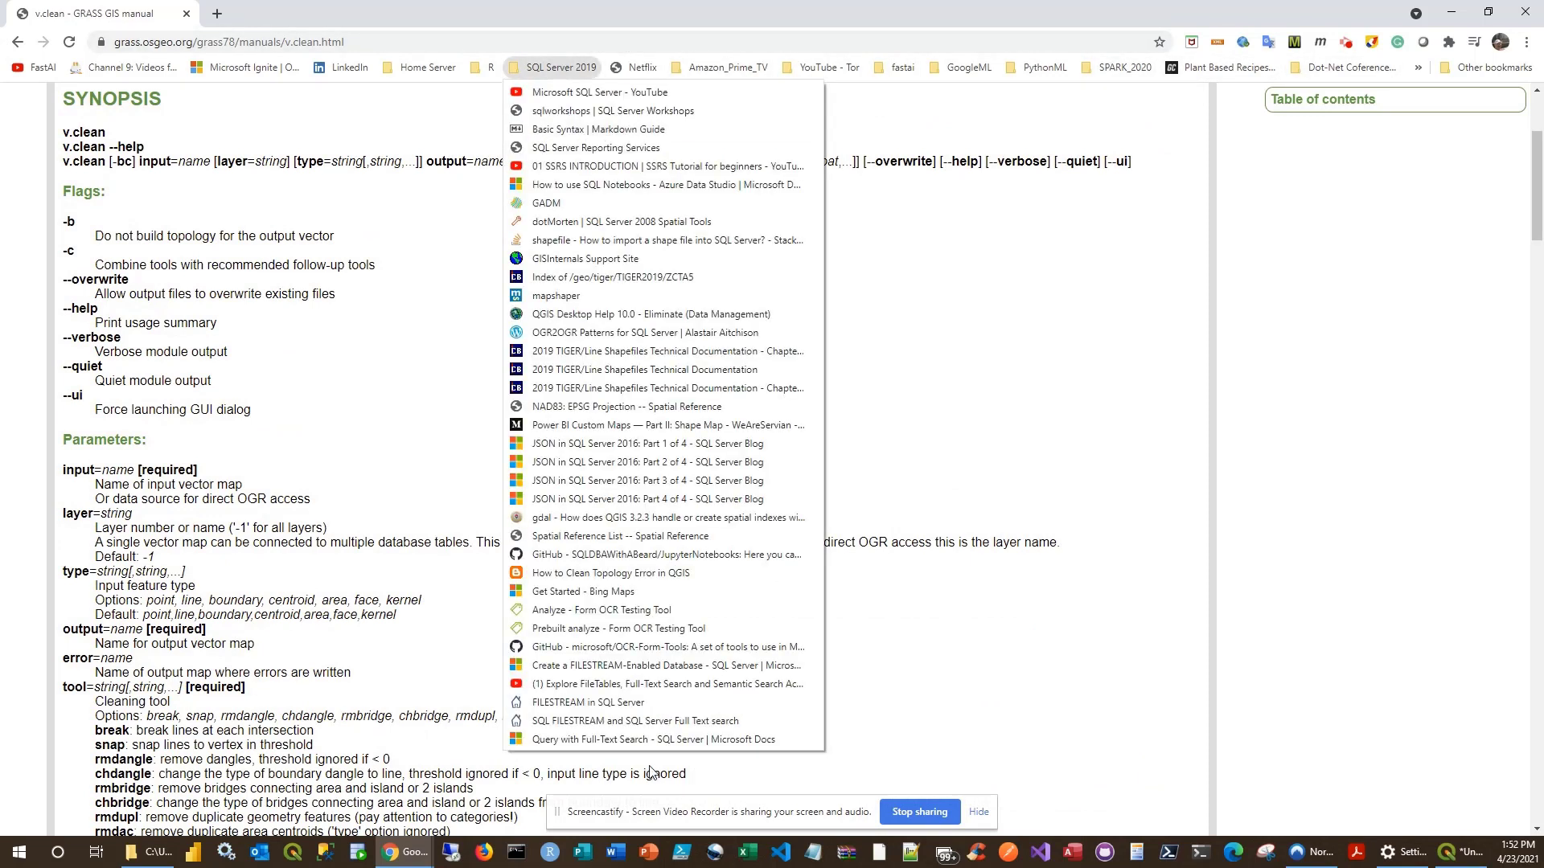
{"action": "left_click", "coordinate": [618, 574]}
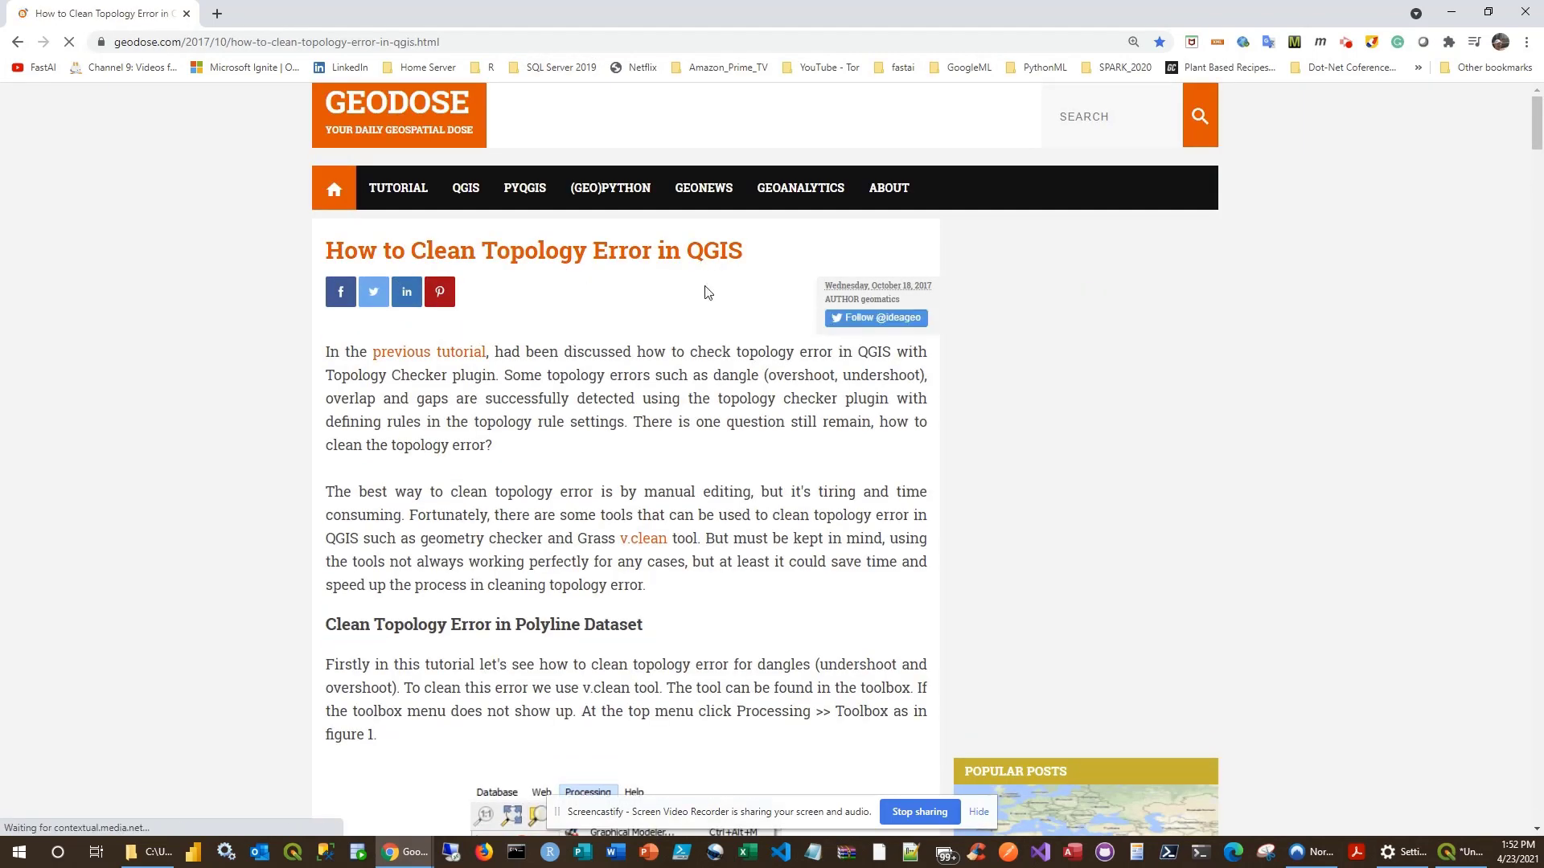
{"action": "scroll", "coordinate": [199, 522], "scroll_direction": "down", "scroll_amount": 3}
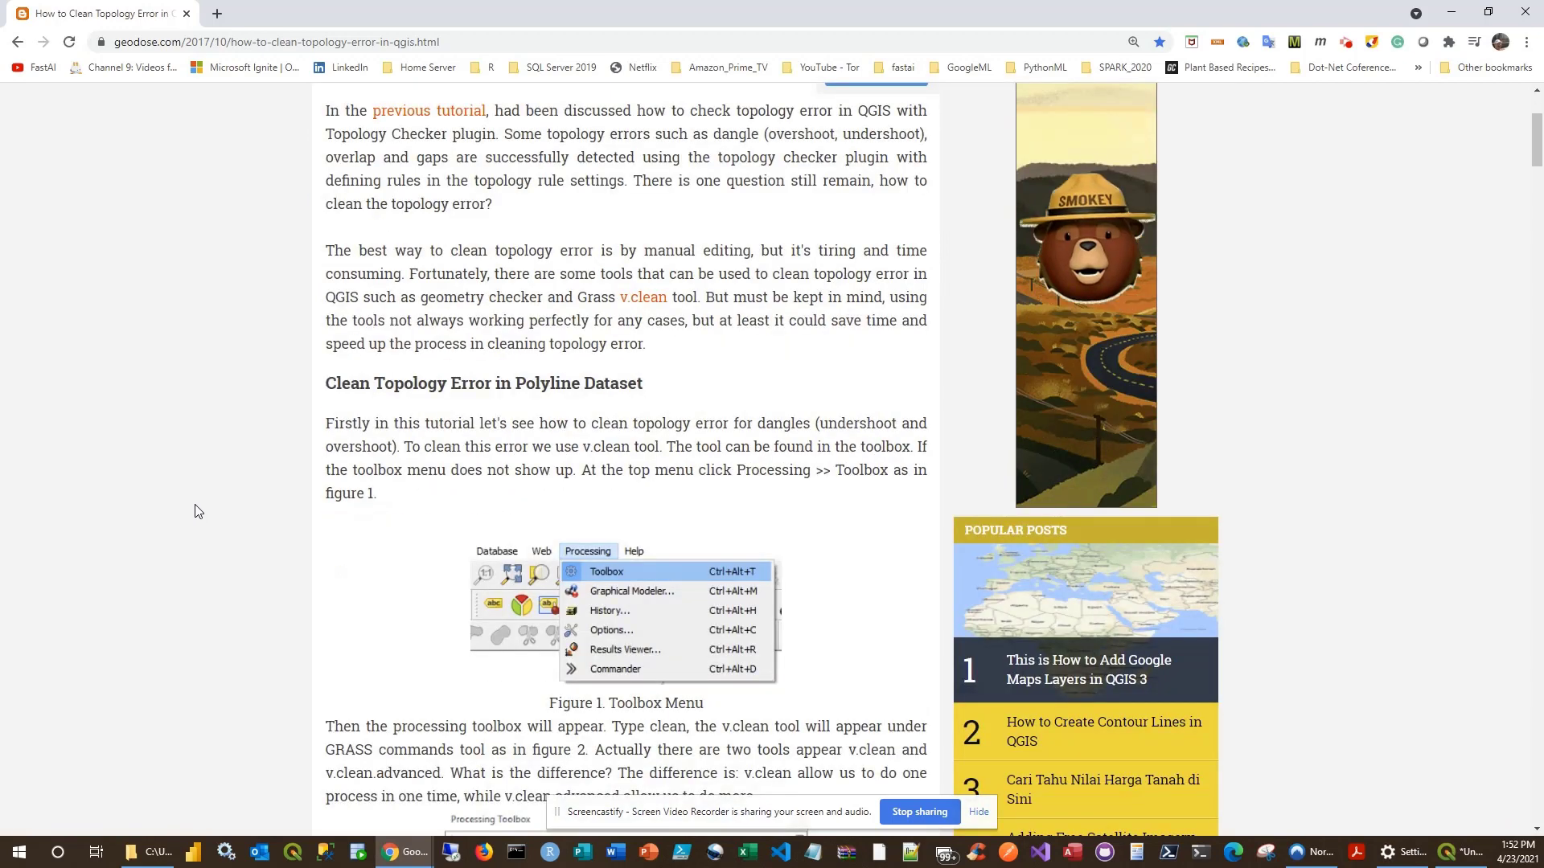
{"action": "scroll", "coordinate": [196, 509], "scroll_direction": "up", "scroll_amount": 3}
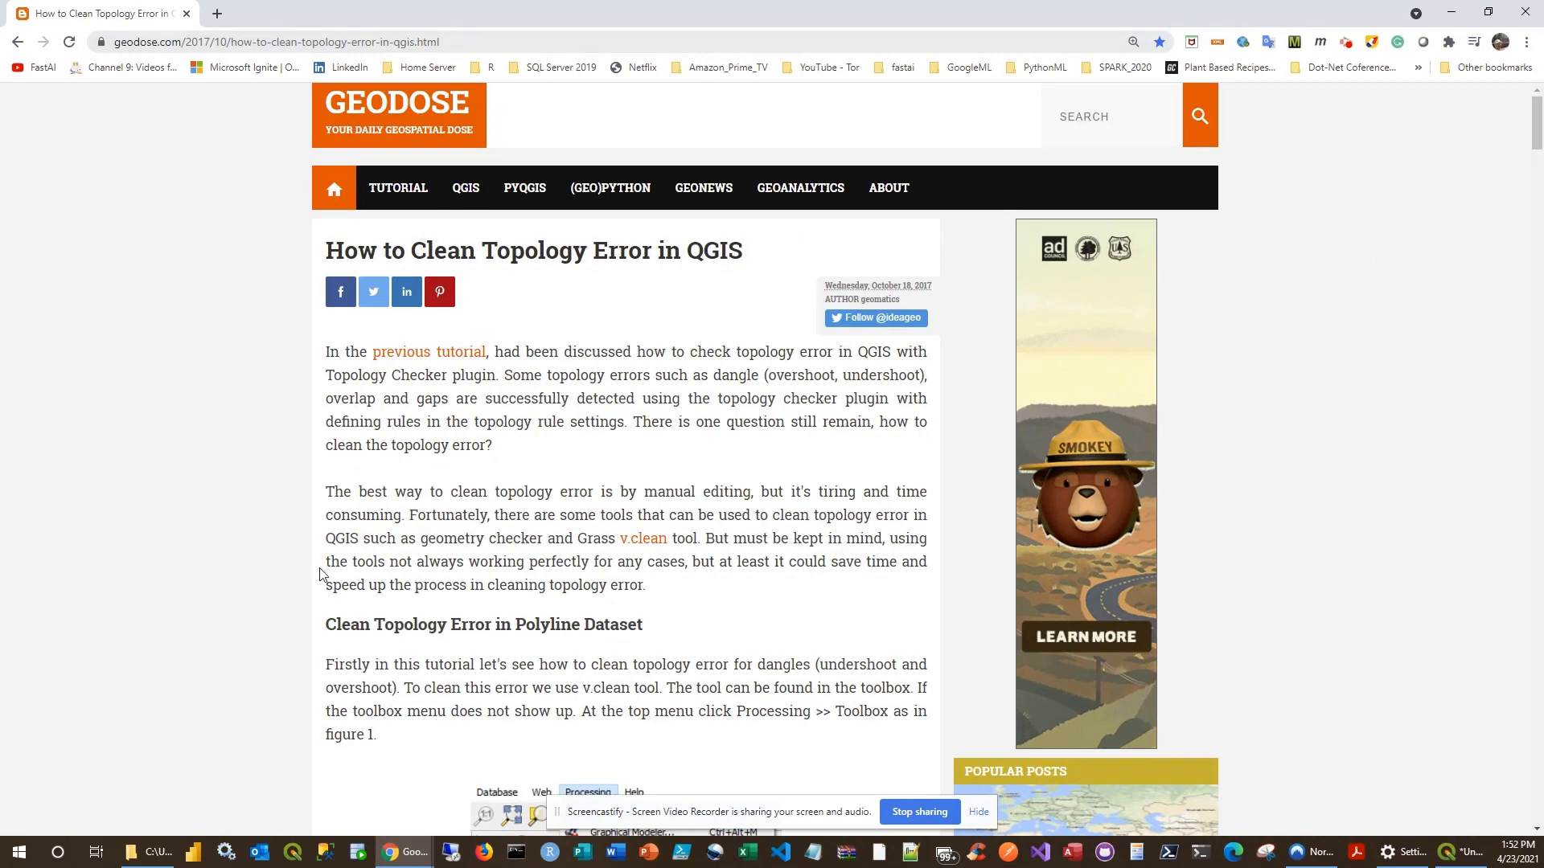
{"action": "scroll", "coordinate": [250, 632], "scroll_direction": "down", "scroll_amount": 7}
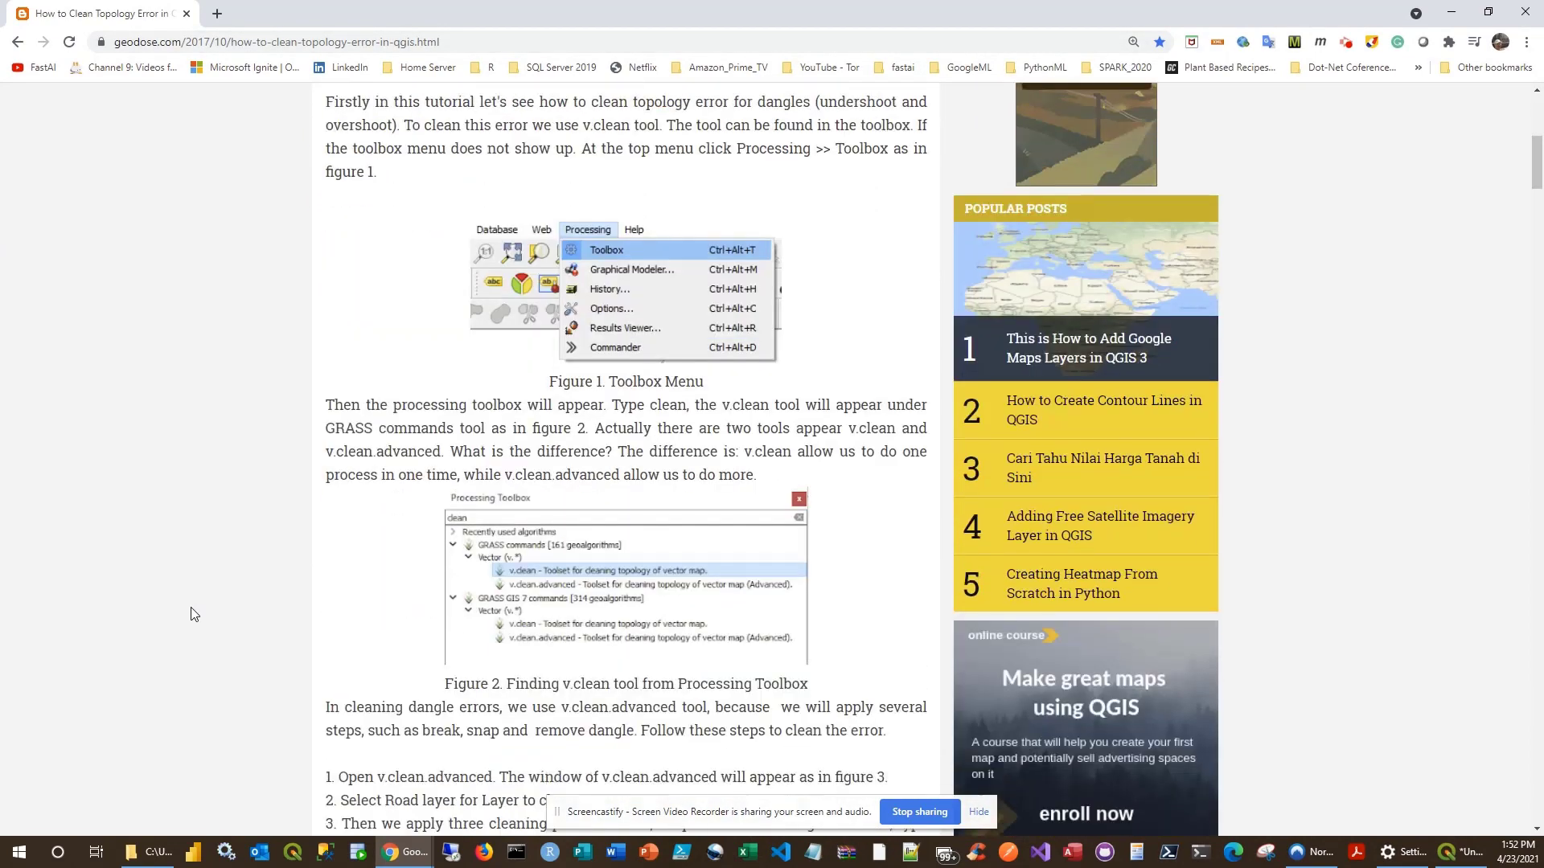
{"action": "scroll", "coordinate": [184, 611], "scroll_direction": "down", "scroll_amount": 7}
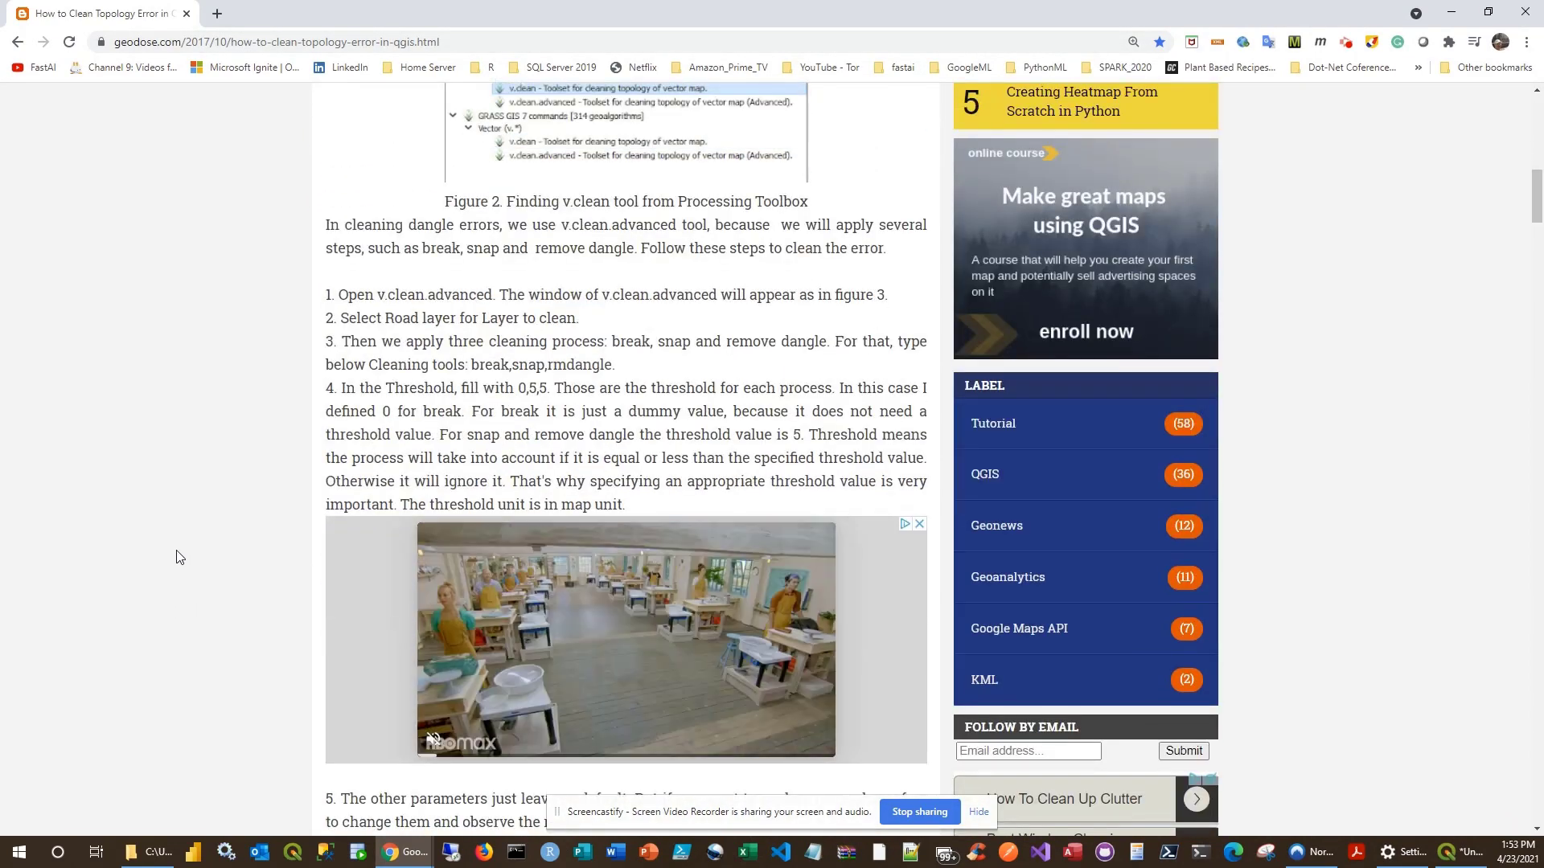
Step: Examine the article's v.clean.advanced settings and its before-and-after figures for undershoot and overshoot errors
{"action": "scroll", "coordinate": [178, 563], "scroll_direction": "down", "scroll_amount": 1}
{"action": "scroll", "coordinate": [179, 557], "scroll_direction": "down", "scroll_amount": 3}
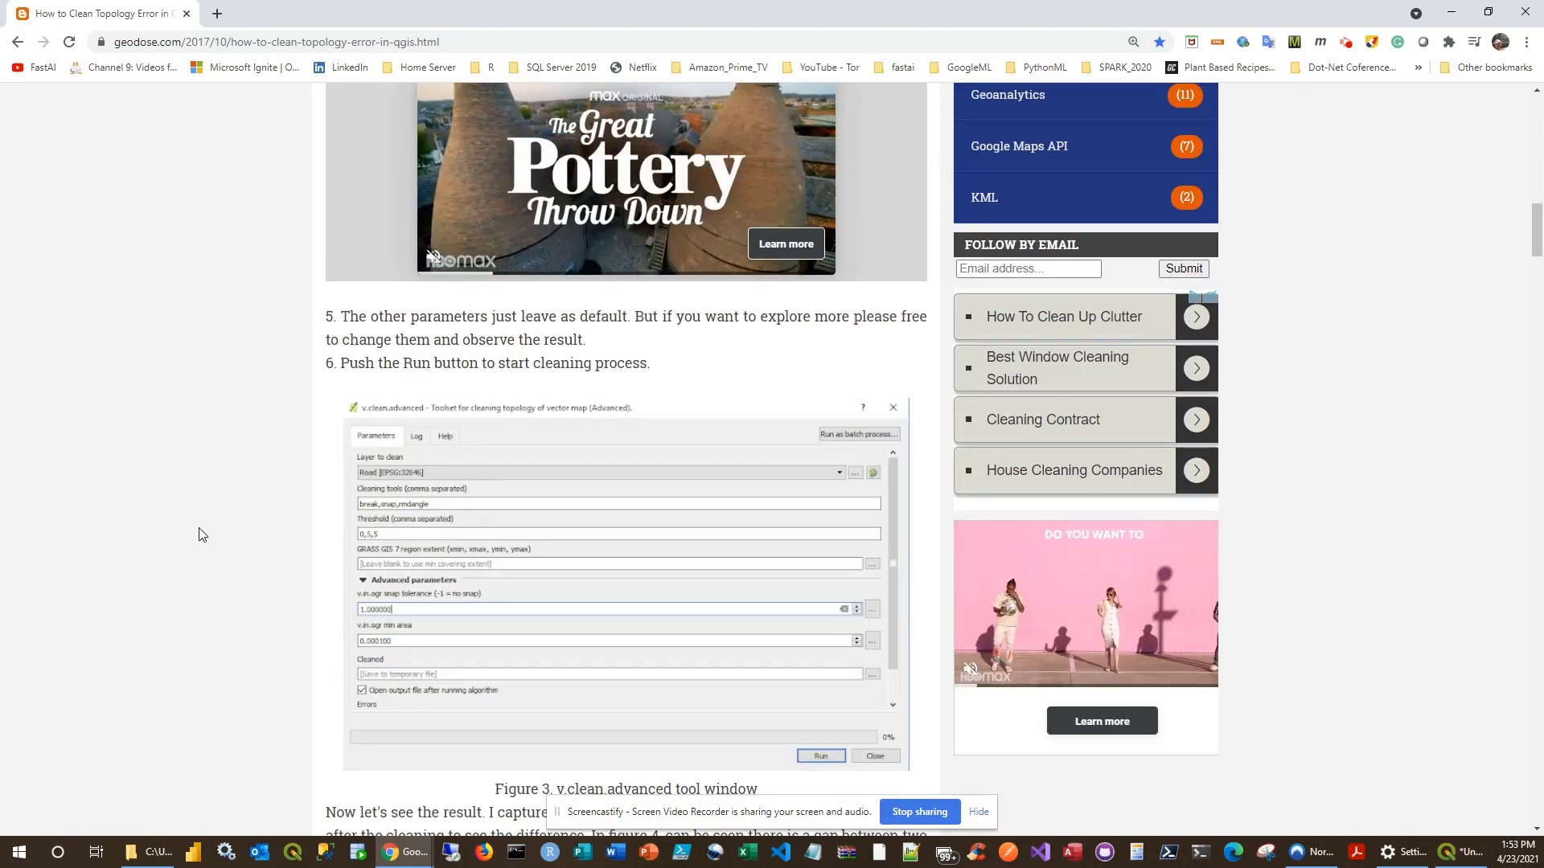
{"action": "scroll", "coordinate": [193, 534], "scroll_direction": "down", "scroll_amount": 3}
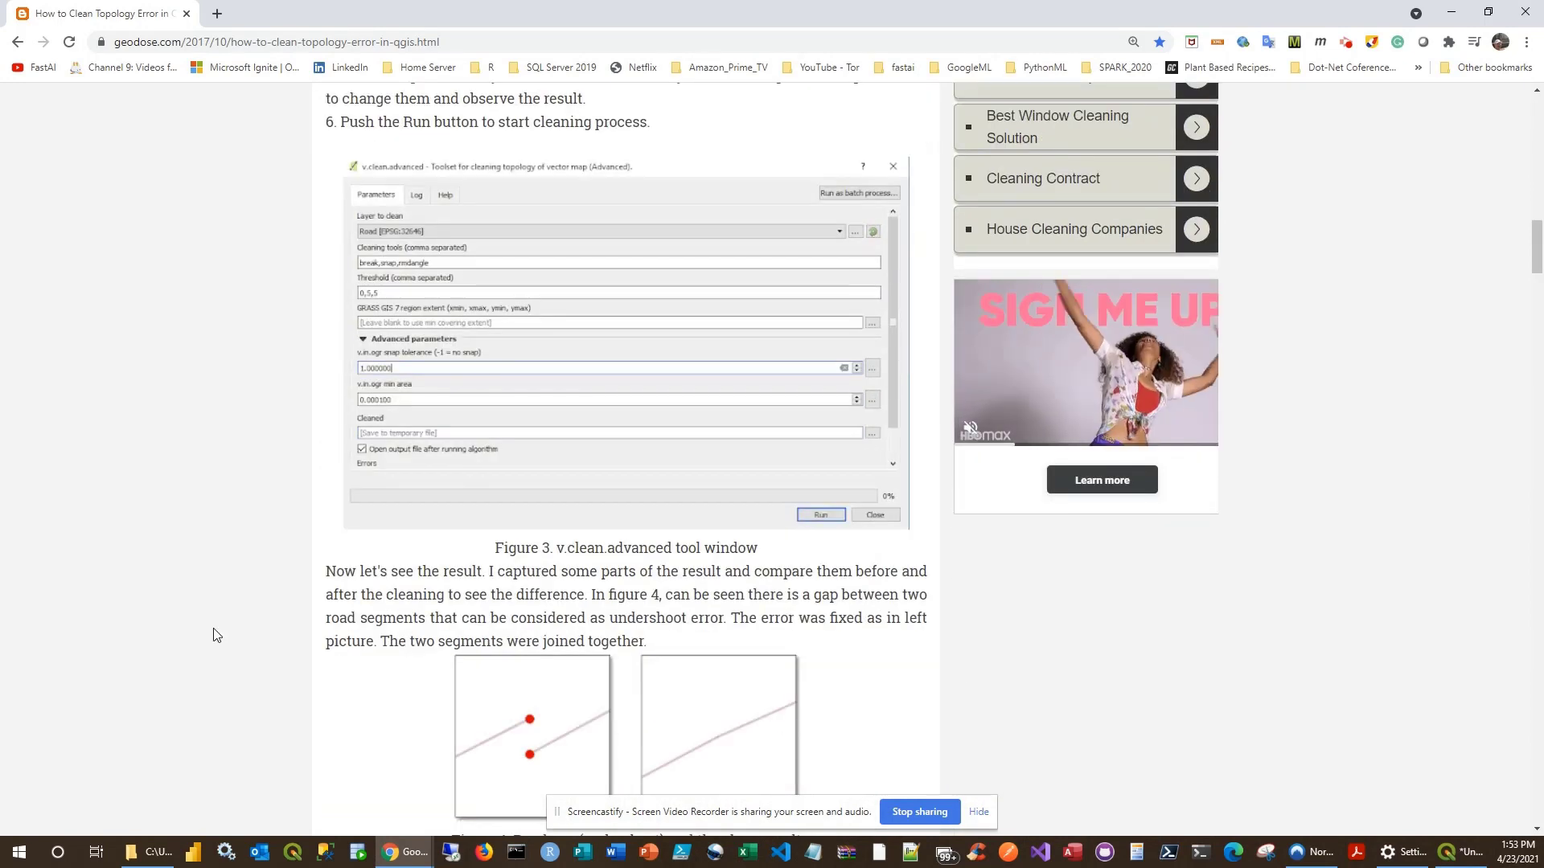
{"action": "scroll", "coordinate": [248, 665], "scroll_direction": "down", "scroll_amount": 3}
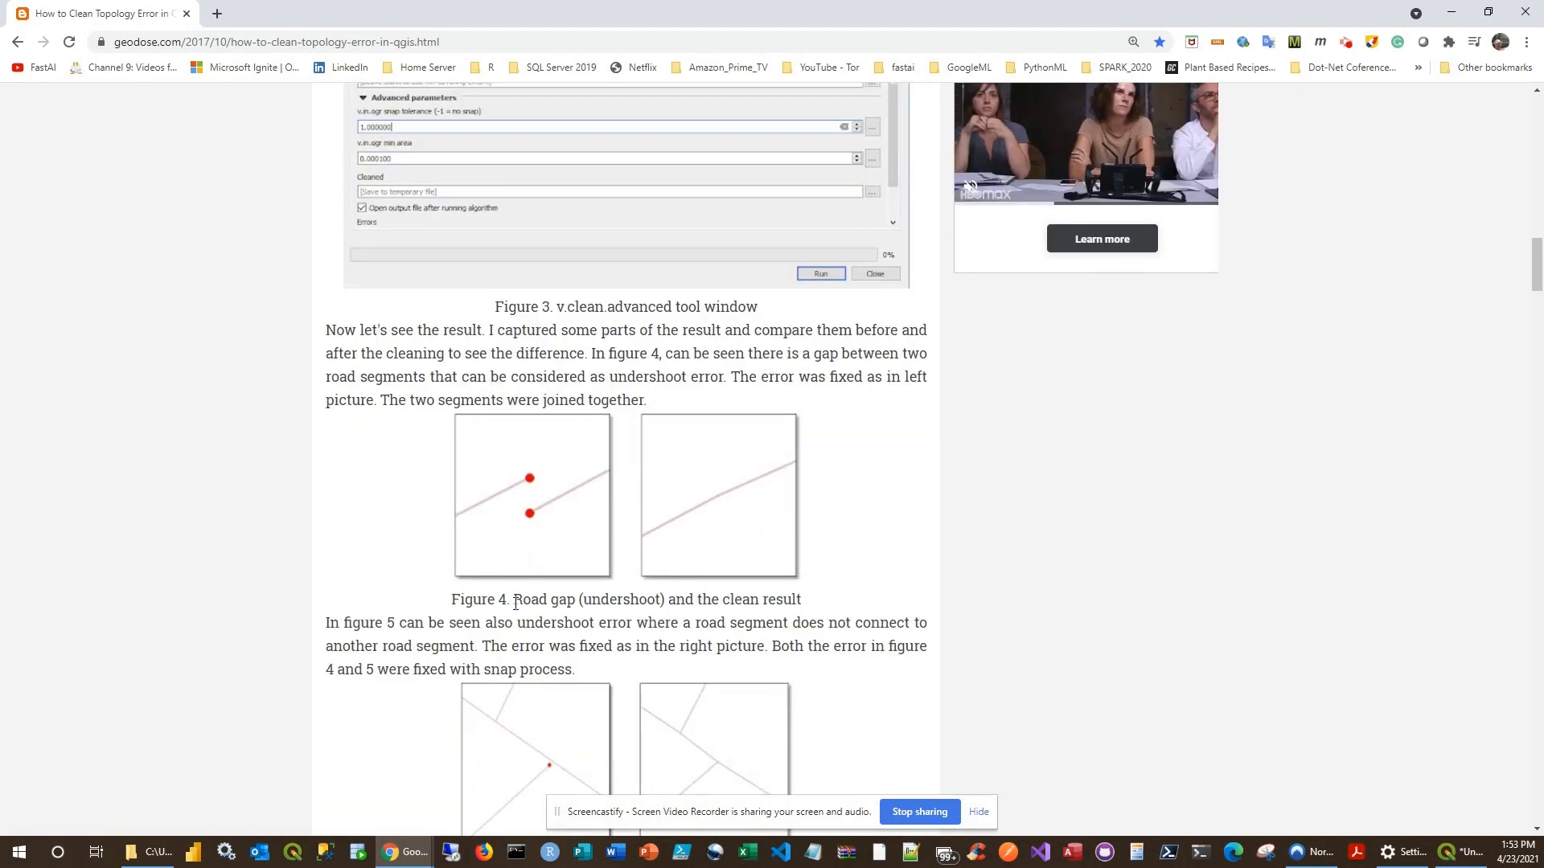
{"action": "scroll", "coordinate": [457, 648], "scroll_direction": "down", "scroll_amount": 3}
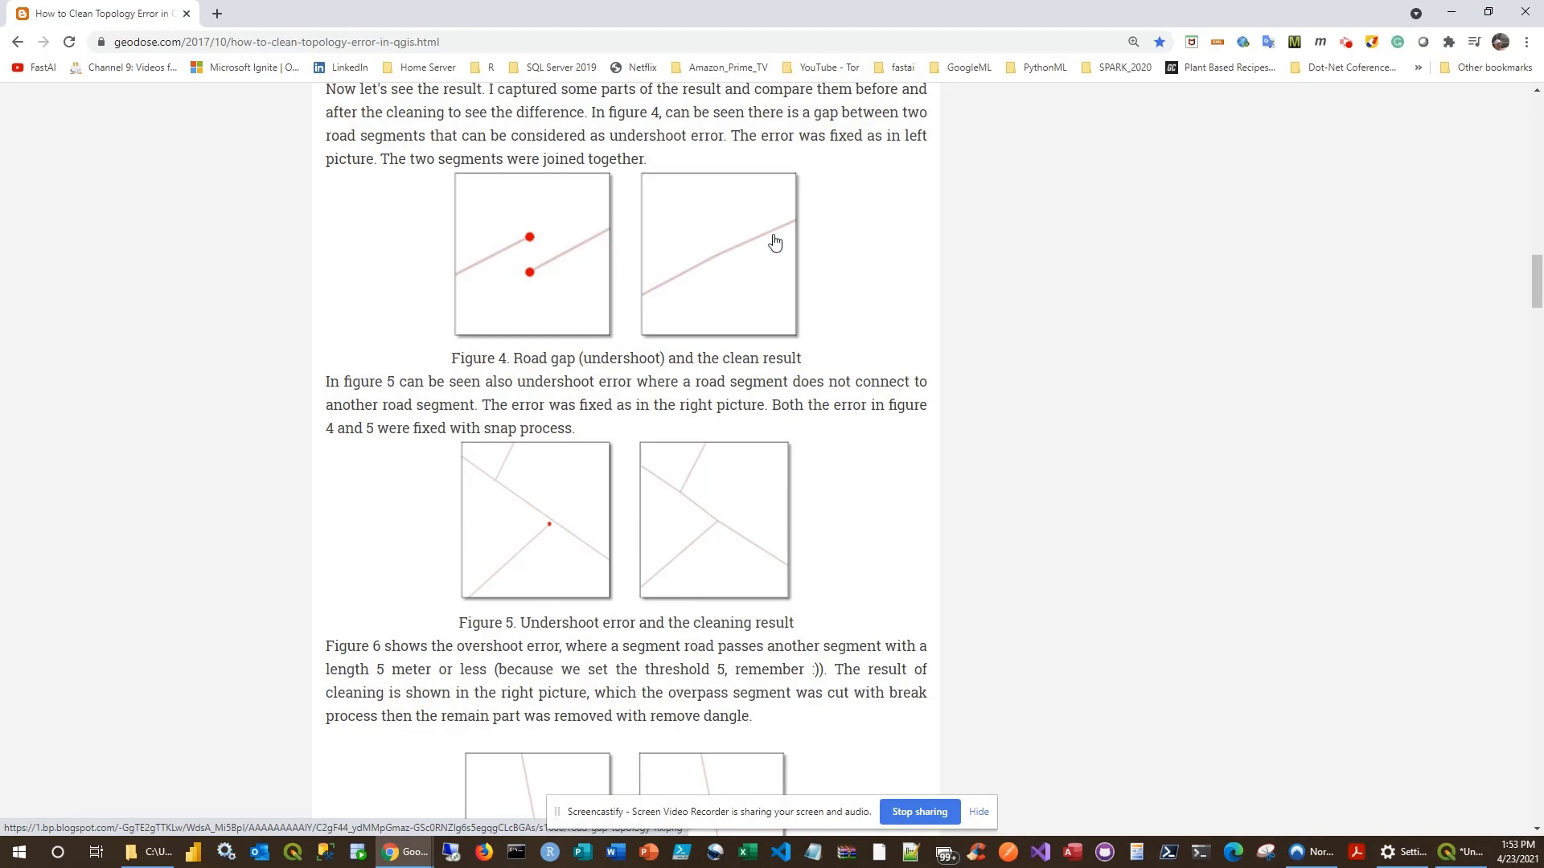
{"action": "scroll", "coordinate": [468, 491], "scroll_direction": "down", "scroll_amount": 6}
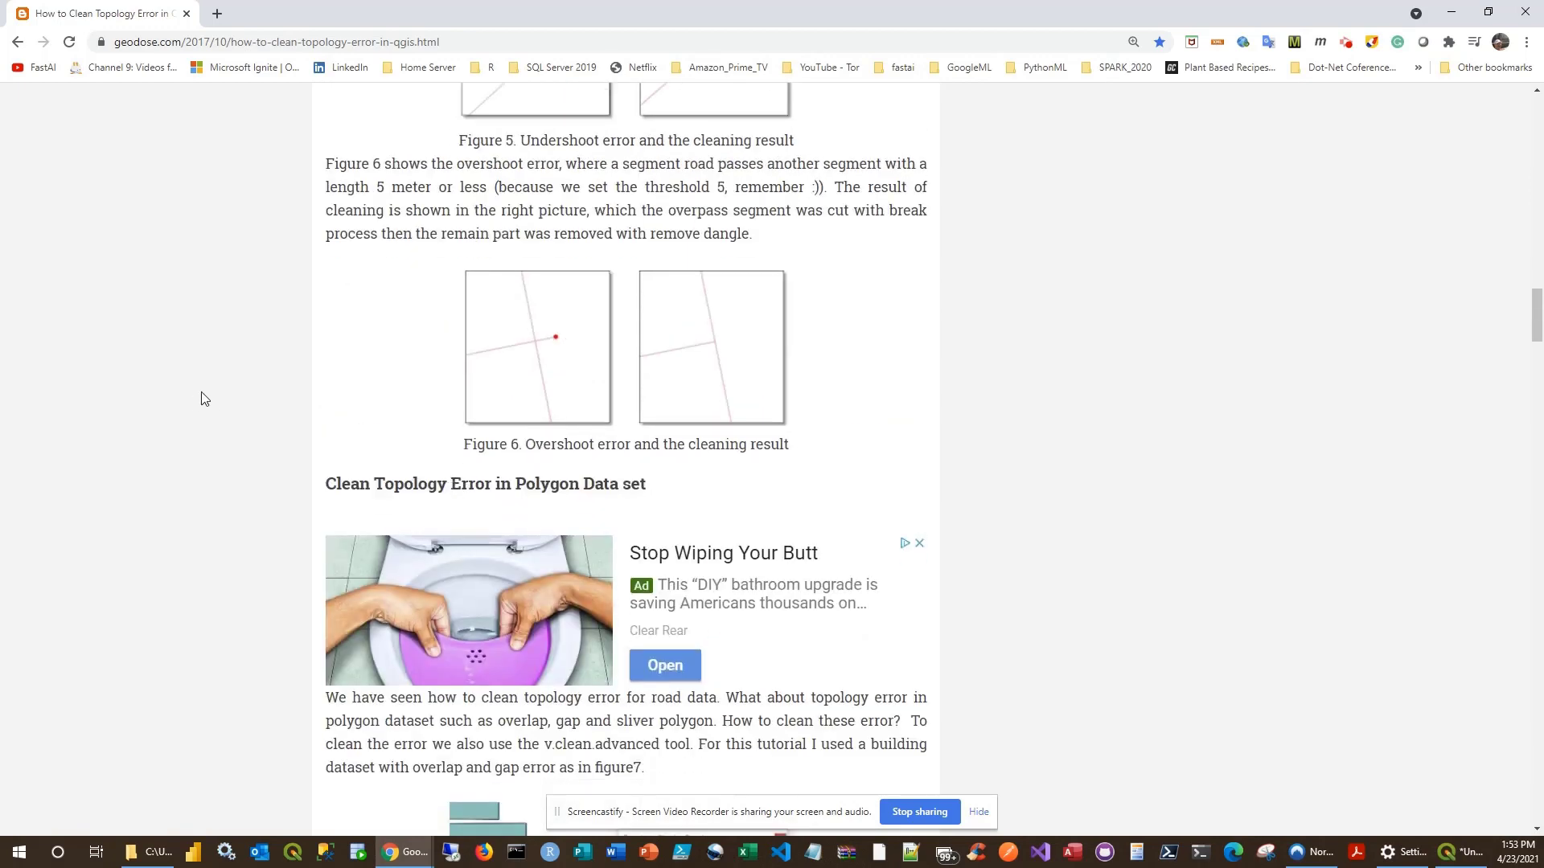
{"action": "scroll", "coordinate": [201, 399], "scroll_direction": "up", "scroll_amount": 15}
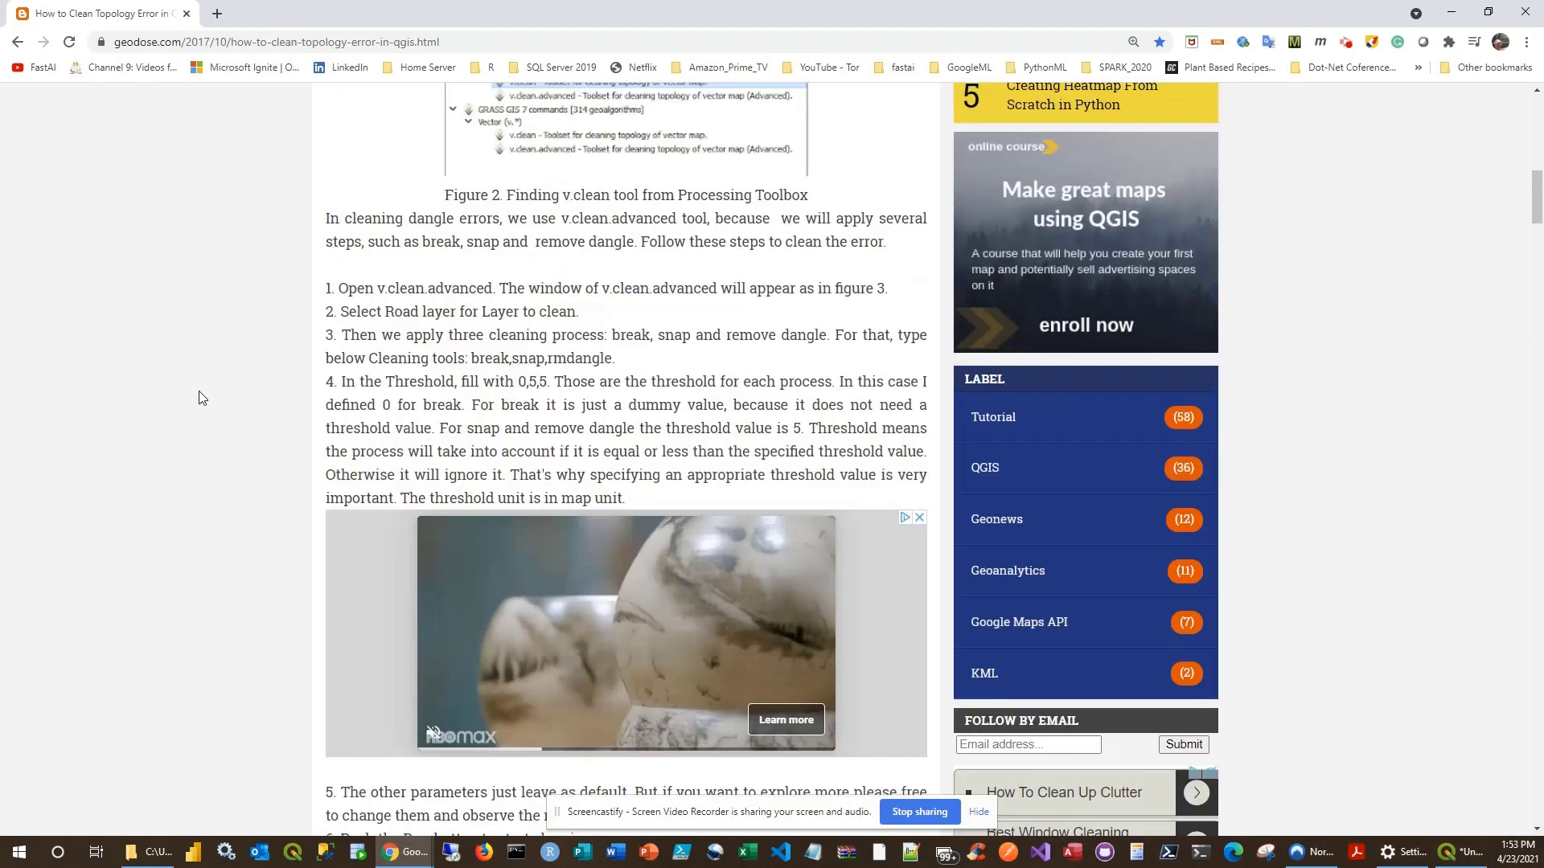
{"action": "scroll", "coordinate": [201, 399], "scroll_direction": "up", "scroll_amount": 3}
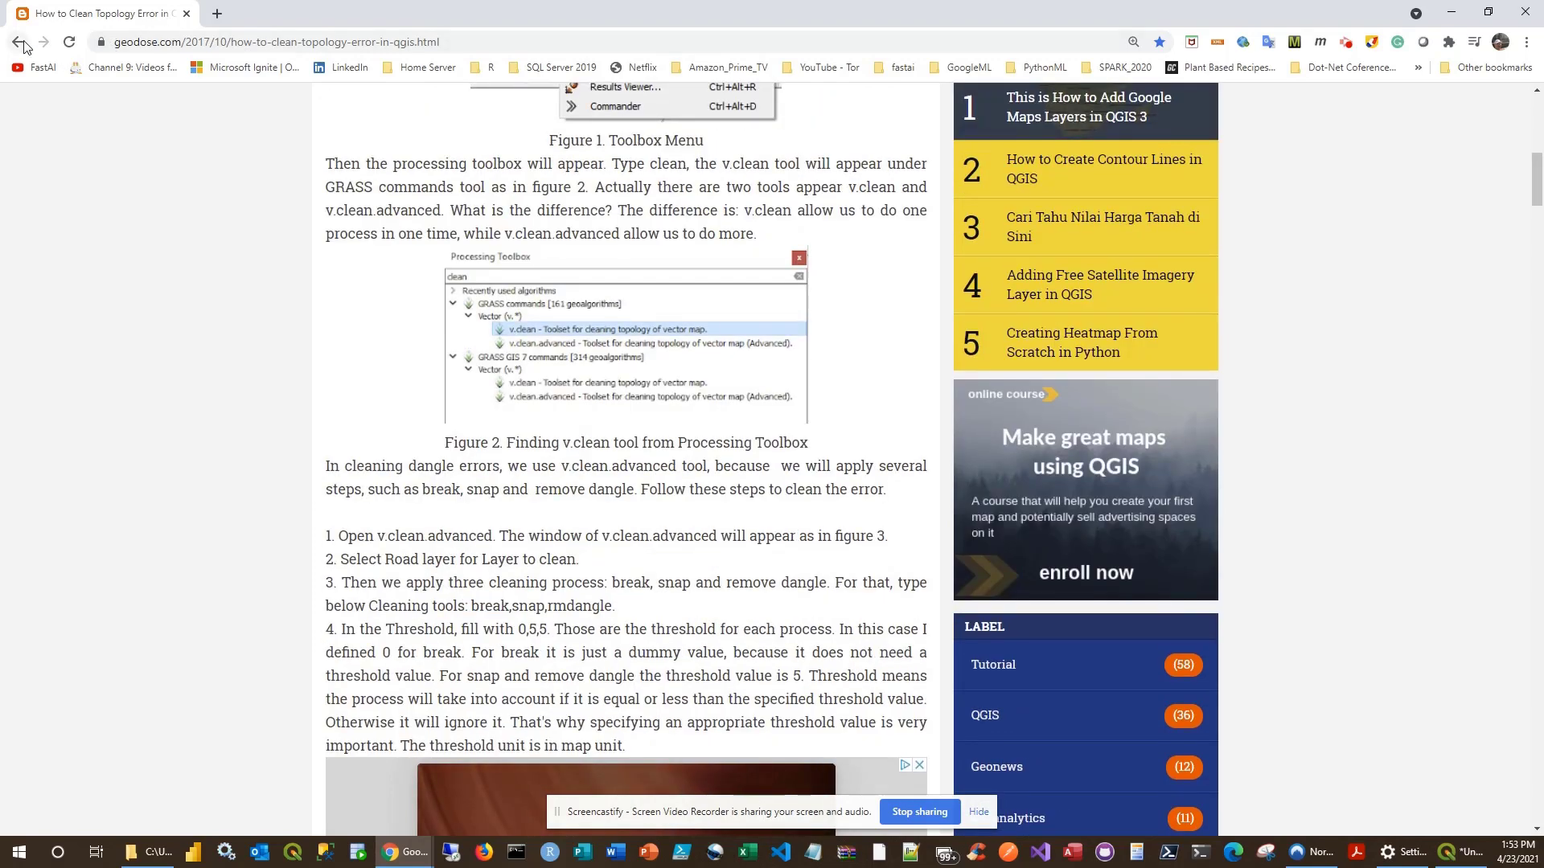
Step: Return to the v.clean manual and examine its cleaning tool descriptions and the example figure of detected and cleaned topological errors
{"action": "left_click", "coordinate": [21, 44]}
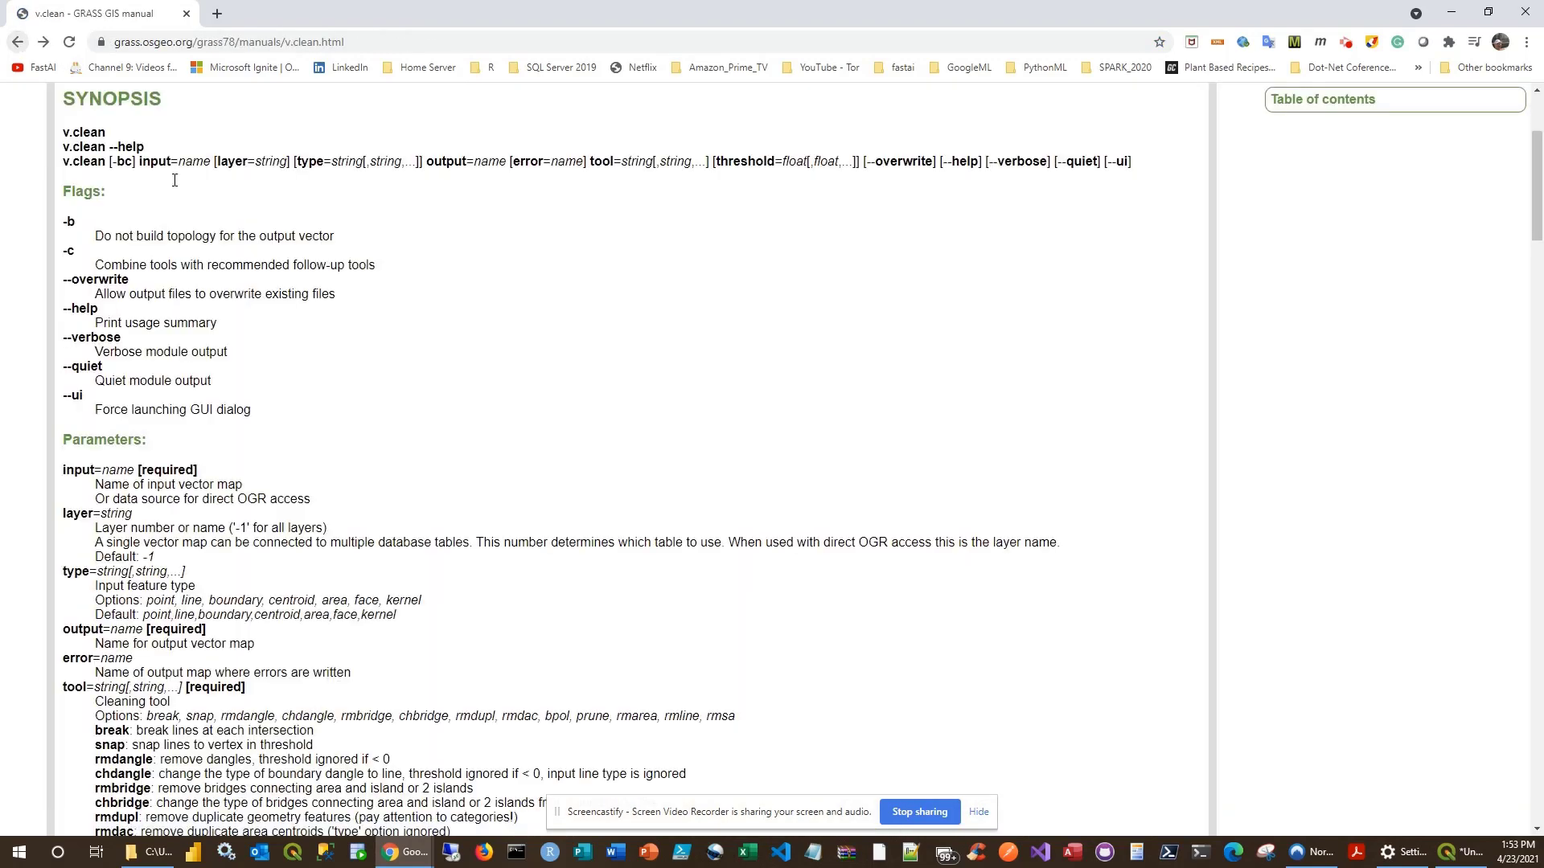
{"action": "scroll", "coordinate": [603, 462], "scroll_direction": "down", "scroll_amount": 15}
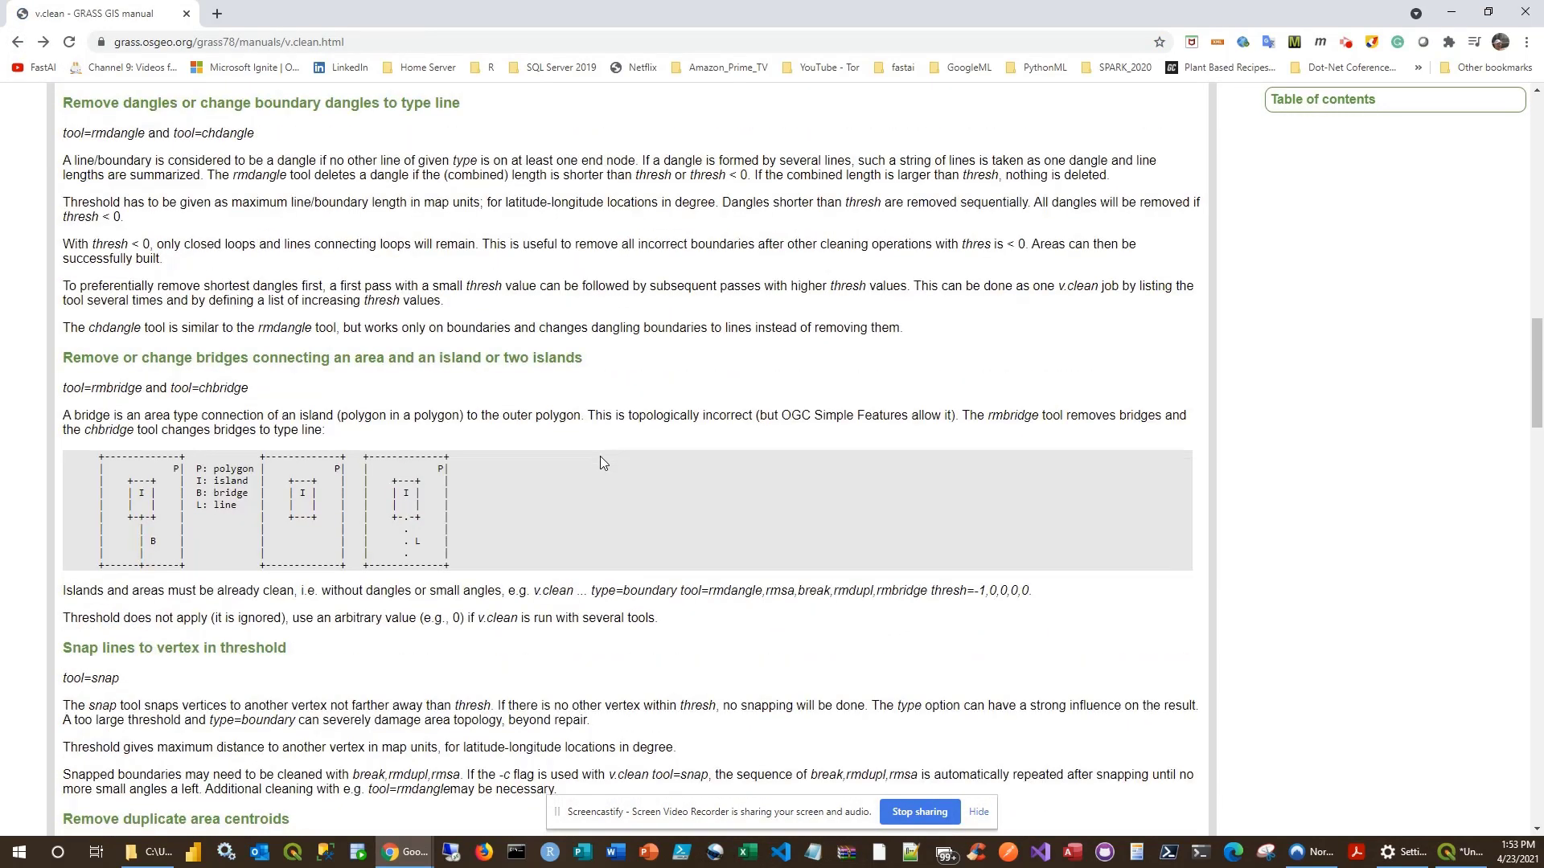
{"action": "scroll", "coordinate": [599, 457], "scroll_direction": "down", "scroll_amount": 15}
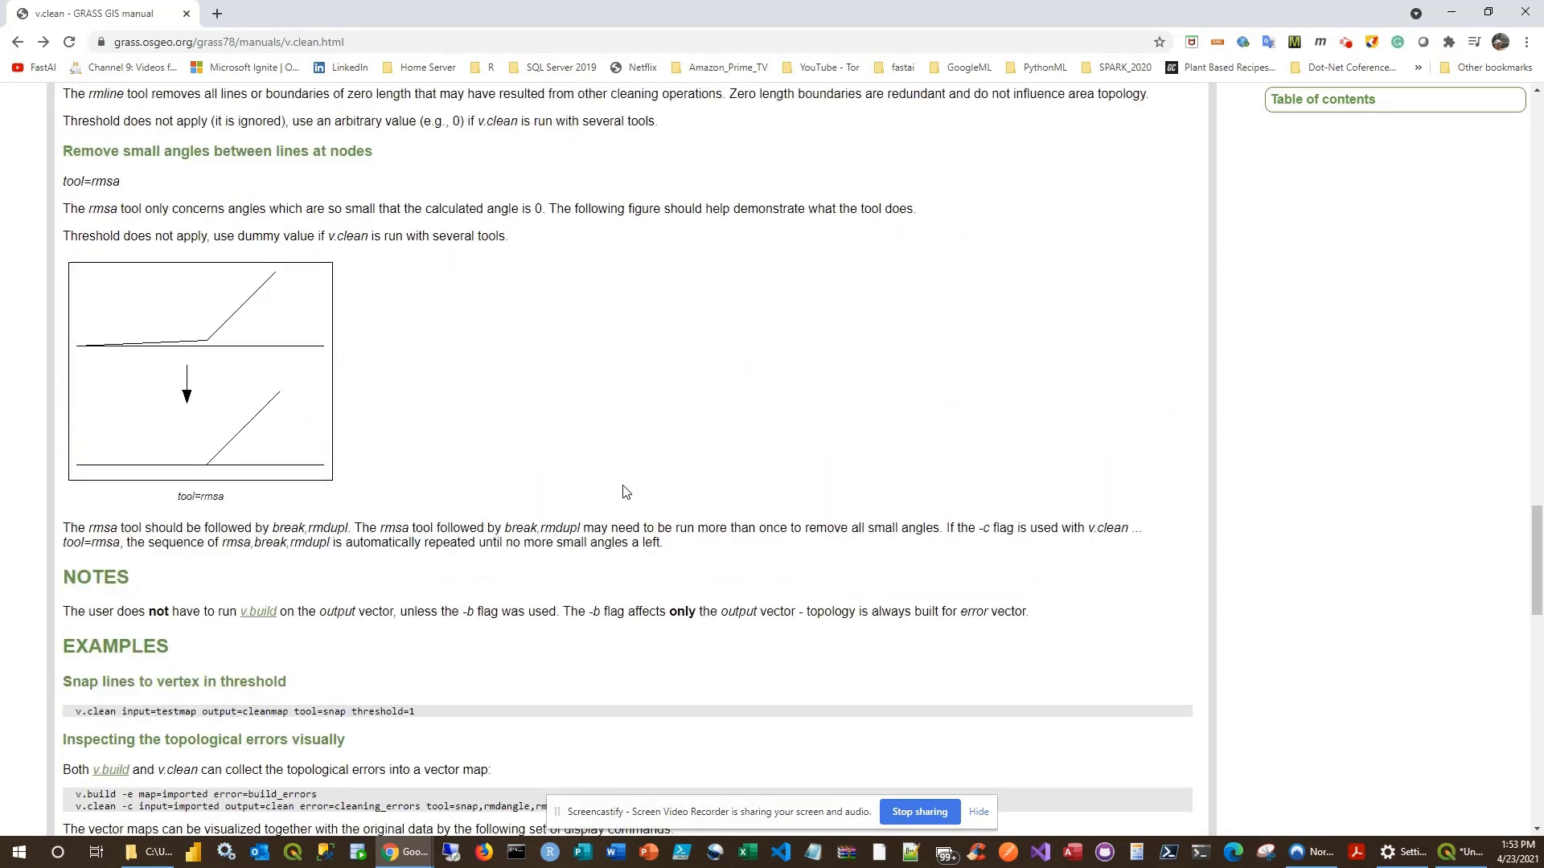
{"action": "scroll", "coordinate": [458, 480], "scroll_direction": "down", "scroll_amount": 8}
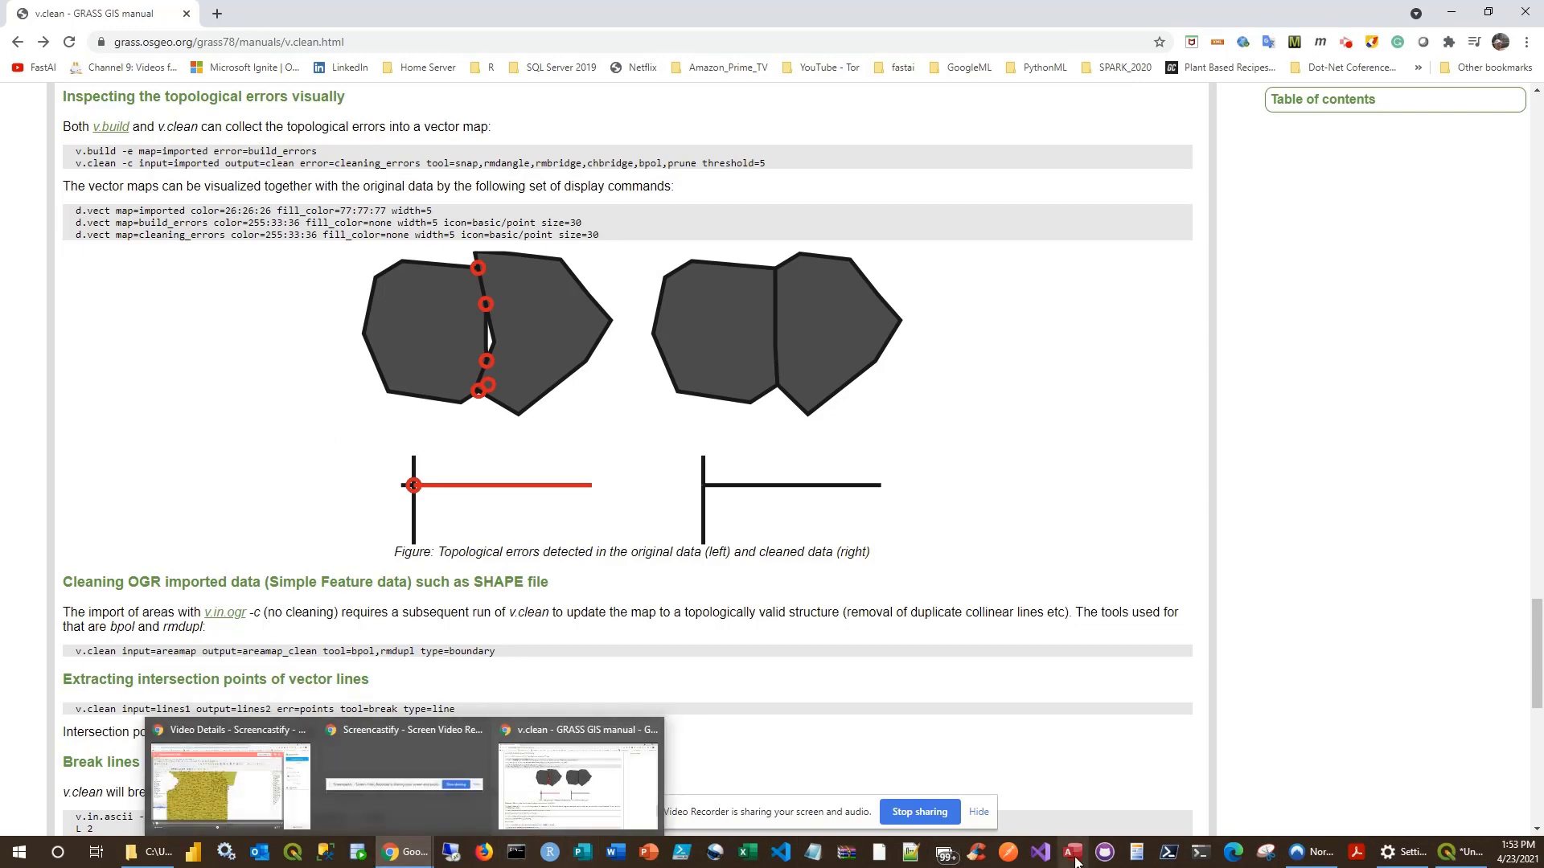
Step: Switch back to QGIS, search the processing algorithms for v.clean, and open the GRASS v.clean tool
{"action": "left_click", "coordinate": [1465, 859]}
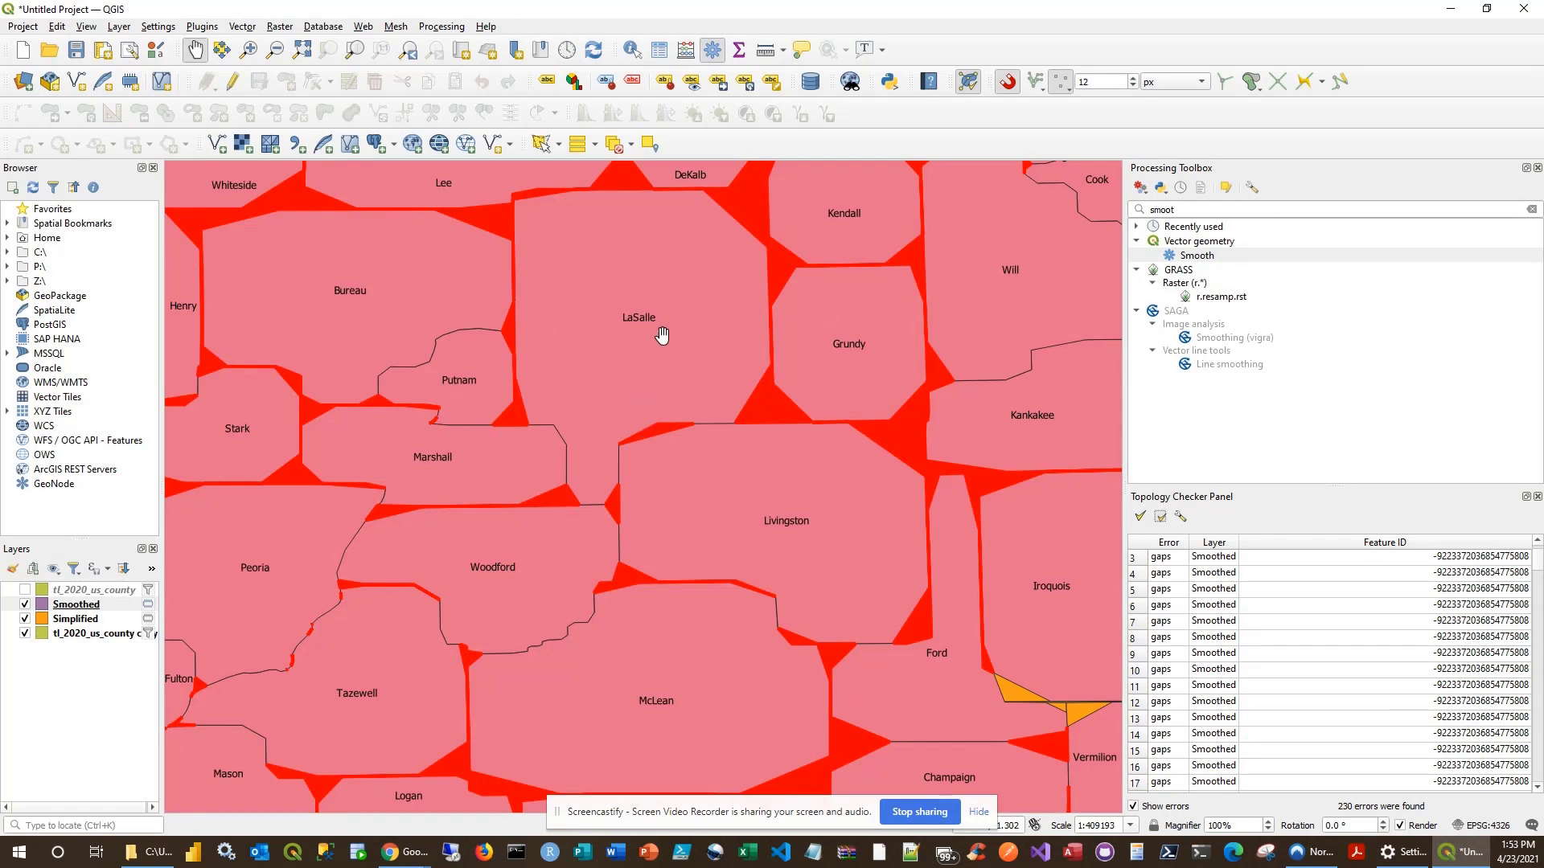
{"action": "scroll", "coordinate": [653, 346], "scroll_direction": "up", "scroll_amount": 1}
{"action": "scroll", "coordinate": [626, 371], "scroll_direction": "up", "scroll_amount": 2}
{"action": "scroll", "coordinate": [627, 371], "scroll_direction": "down", "scroll_amount": 4}
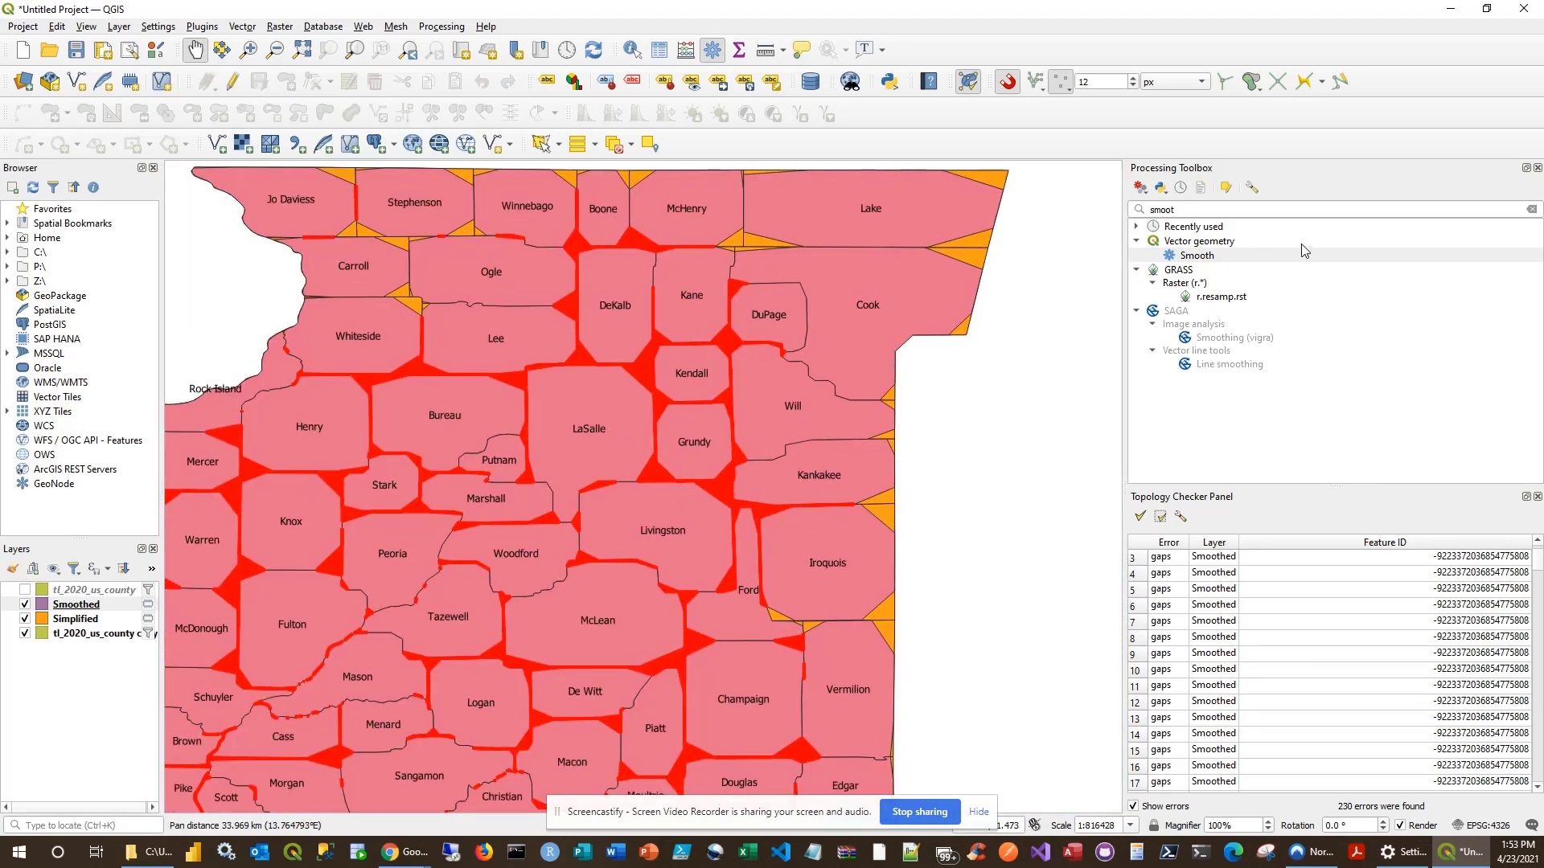
{"action": "left_click", "coordinate": [1143, 209]}
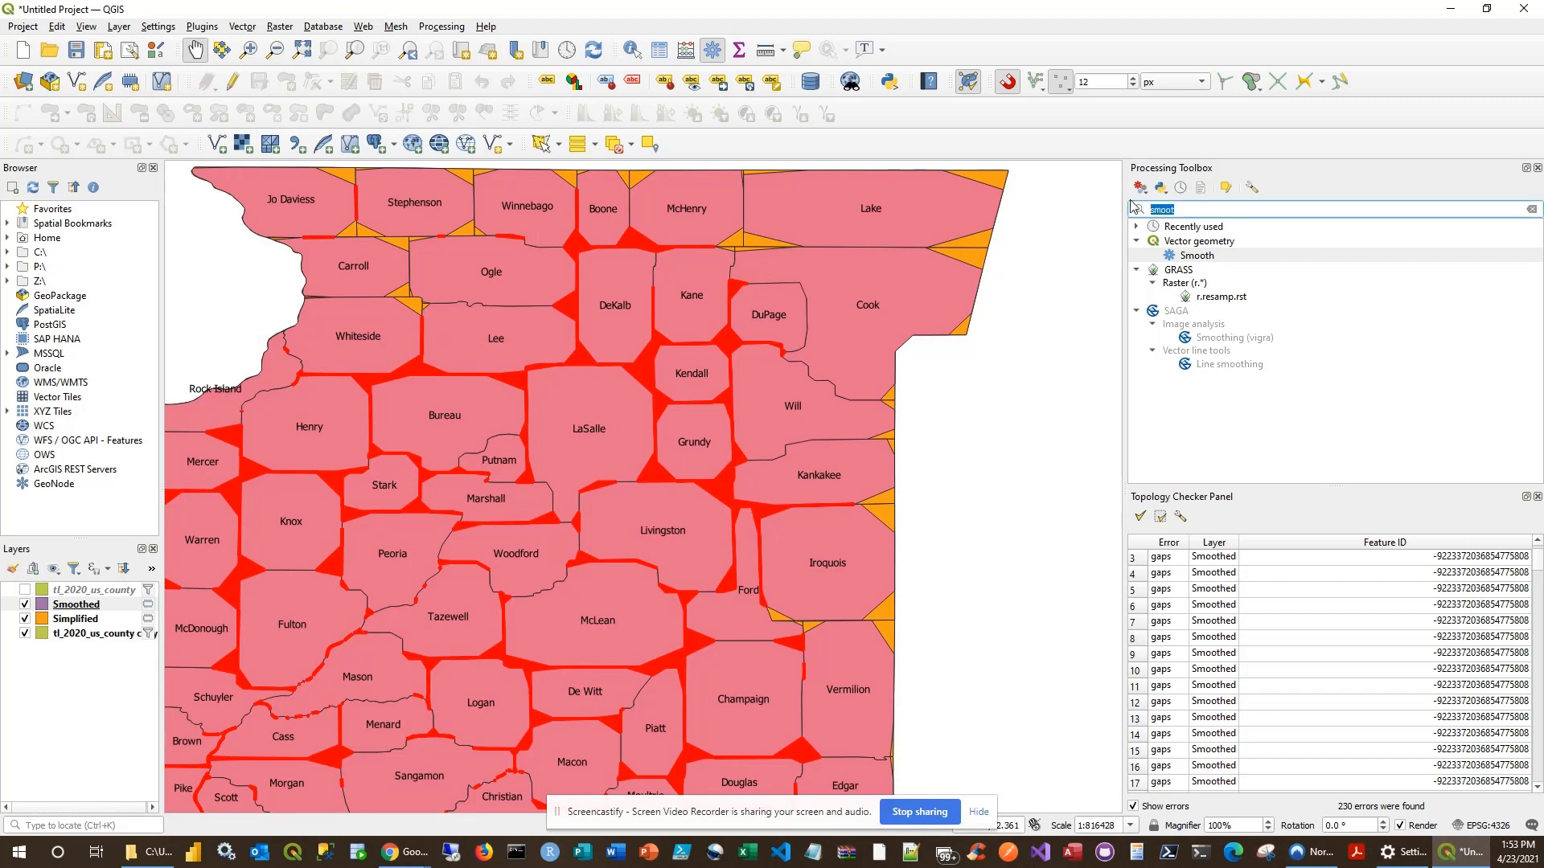
{"action": "key", "text": "BackSpace"}
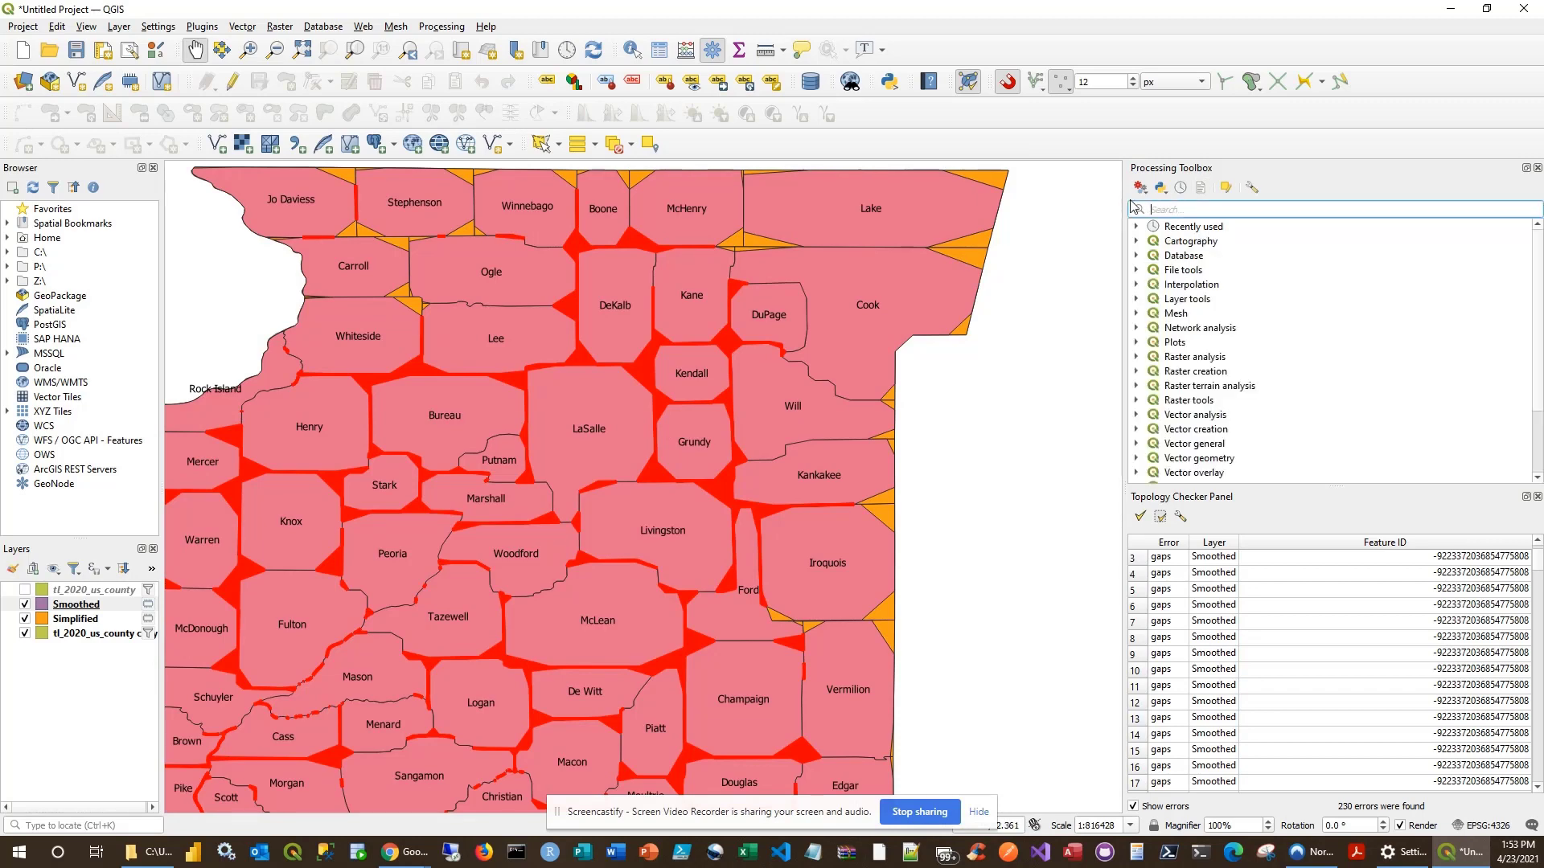
{"action": "type", "text": "v.clean"}
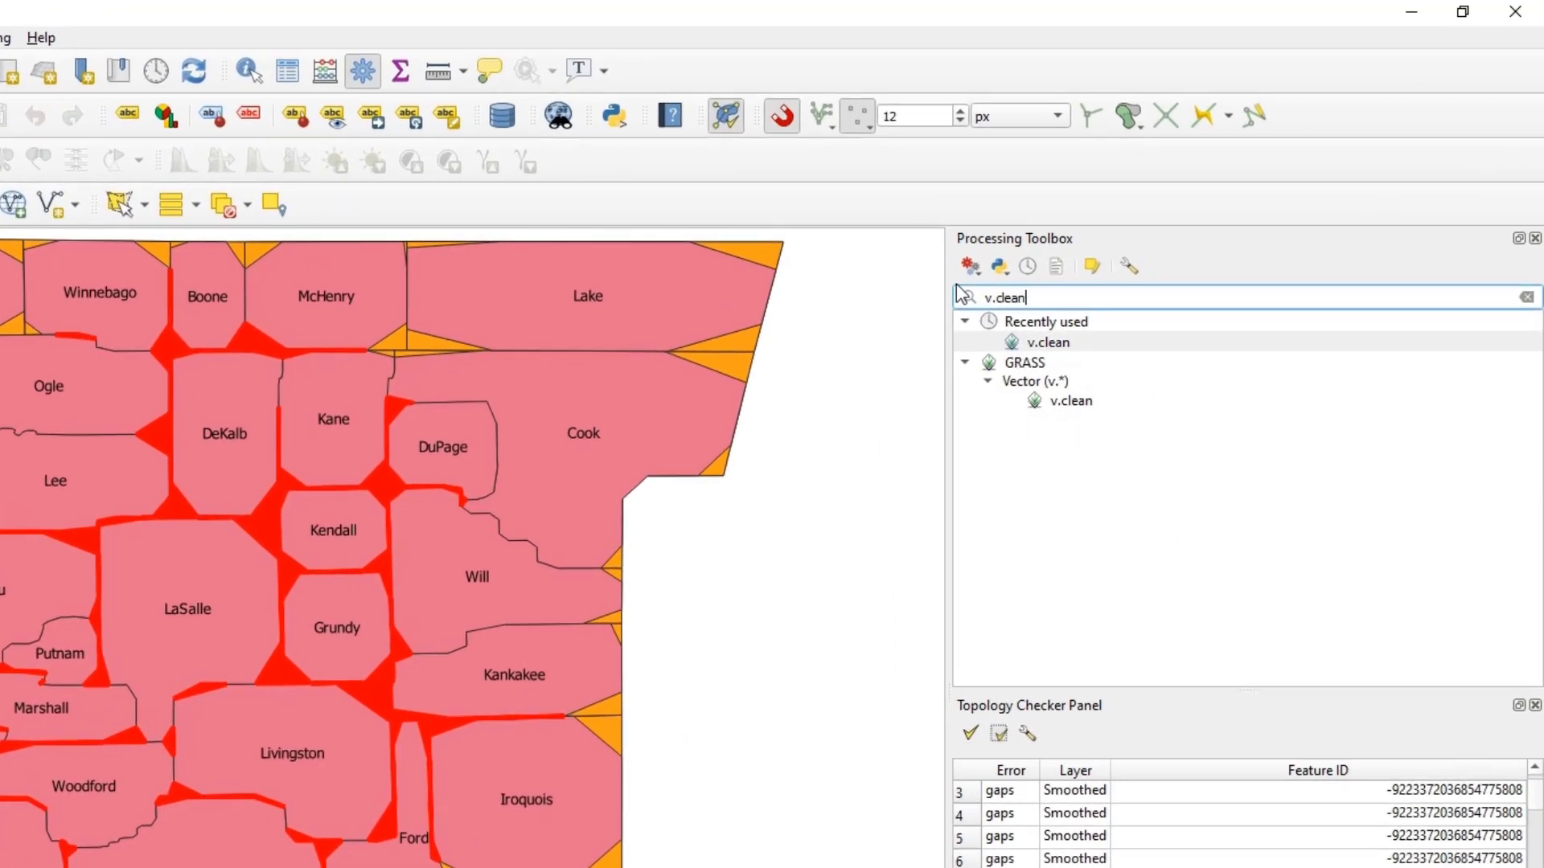
{"action": "double_click", "coordinate": [1060, 401]}
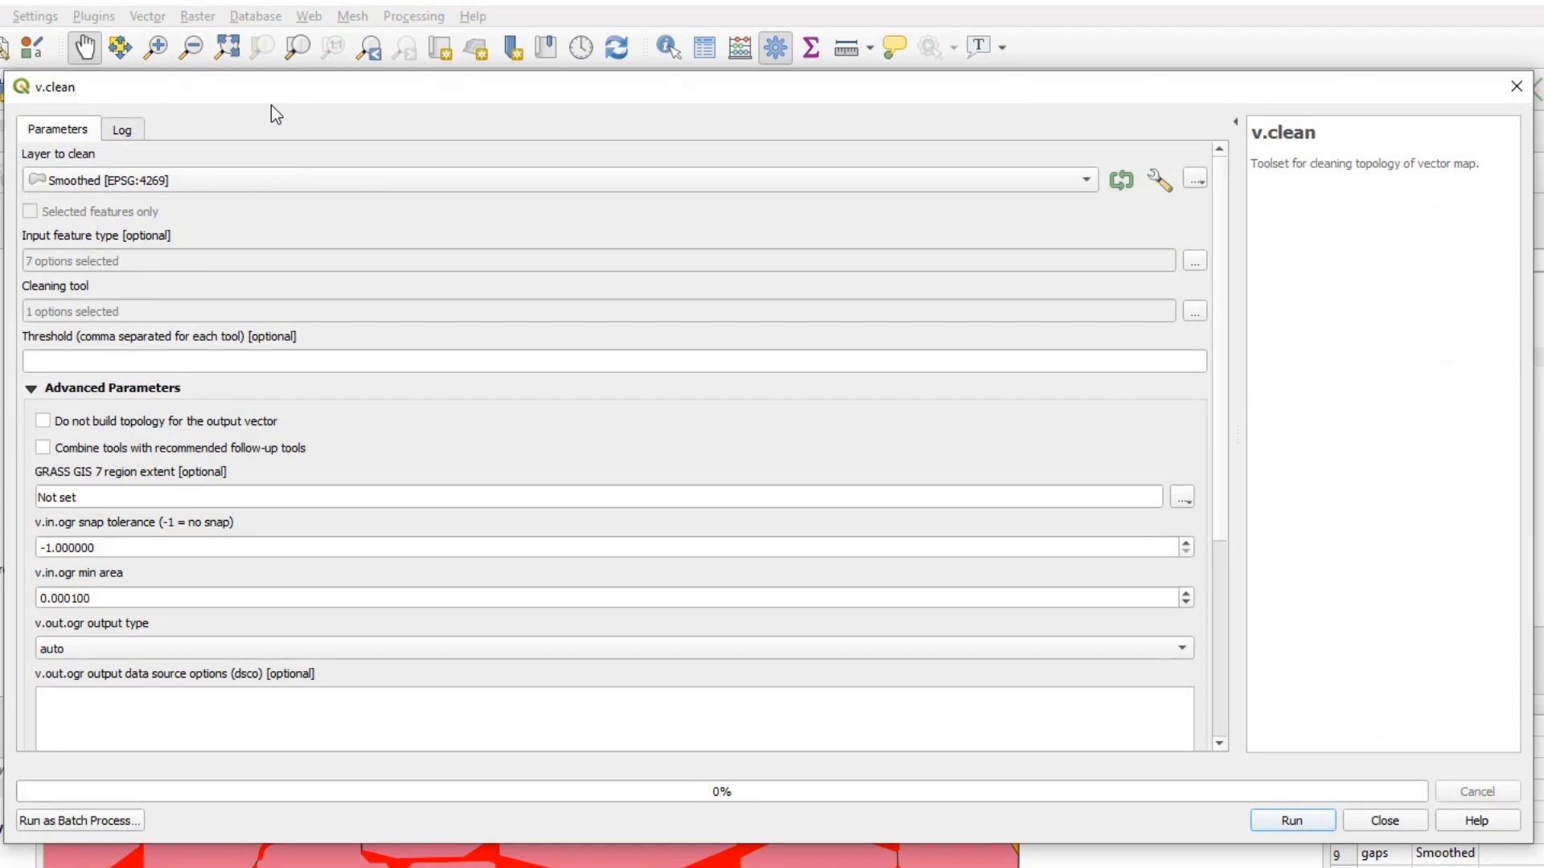
Step: Run v.clean on the Smoothed layer with all input feature types and default settings, outputting to temporary files, and close the tool
{"action": "left_click_drag", "start_coordinate": [272, 105], "coordinate": [810, 113]}
{"action": "left_click", "coordinate": [632, 372]}
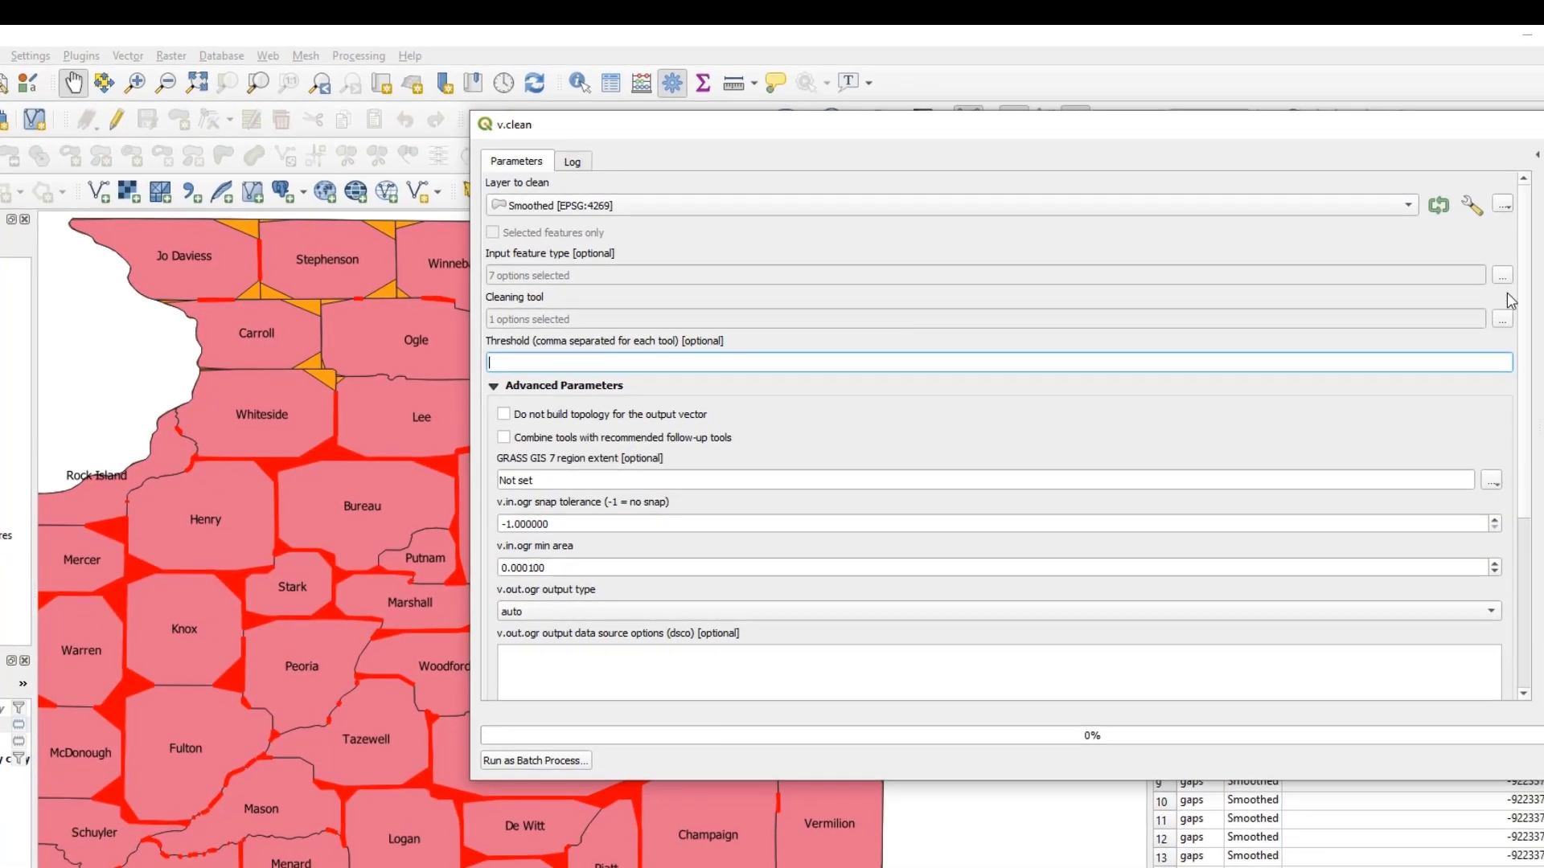
{"action": "left_click", "coordinate": [1501, 275]}
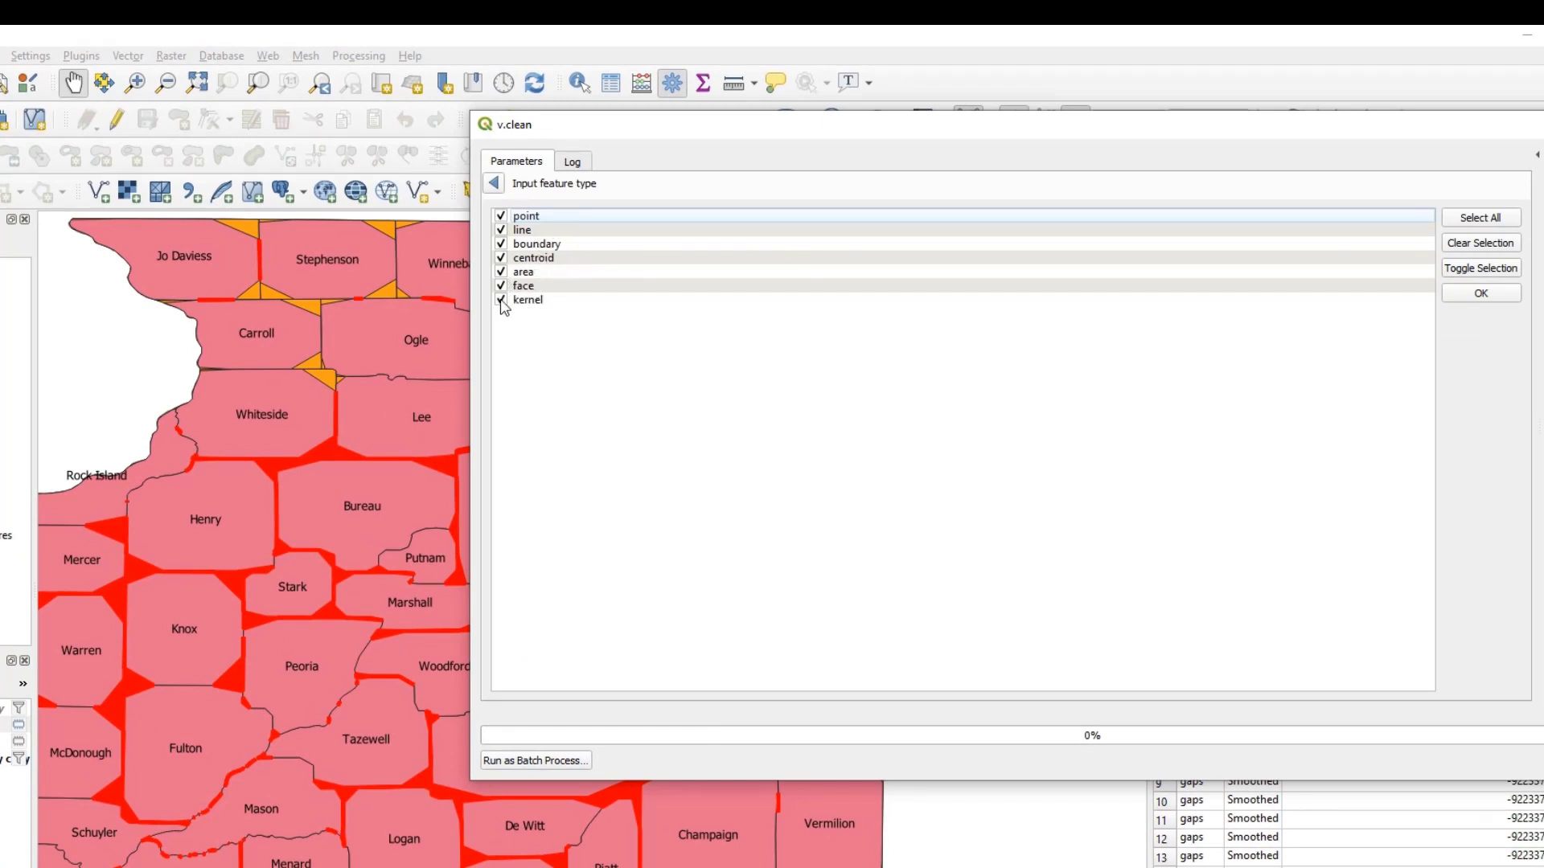
{"action": "left_click", "coordinate": [495, 184]}
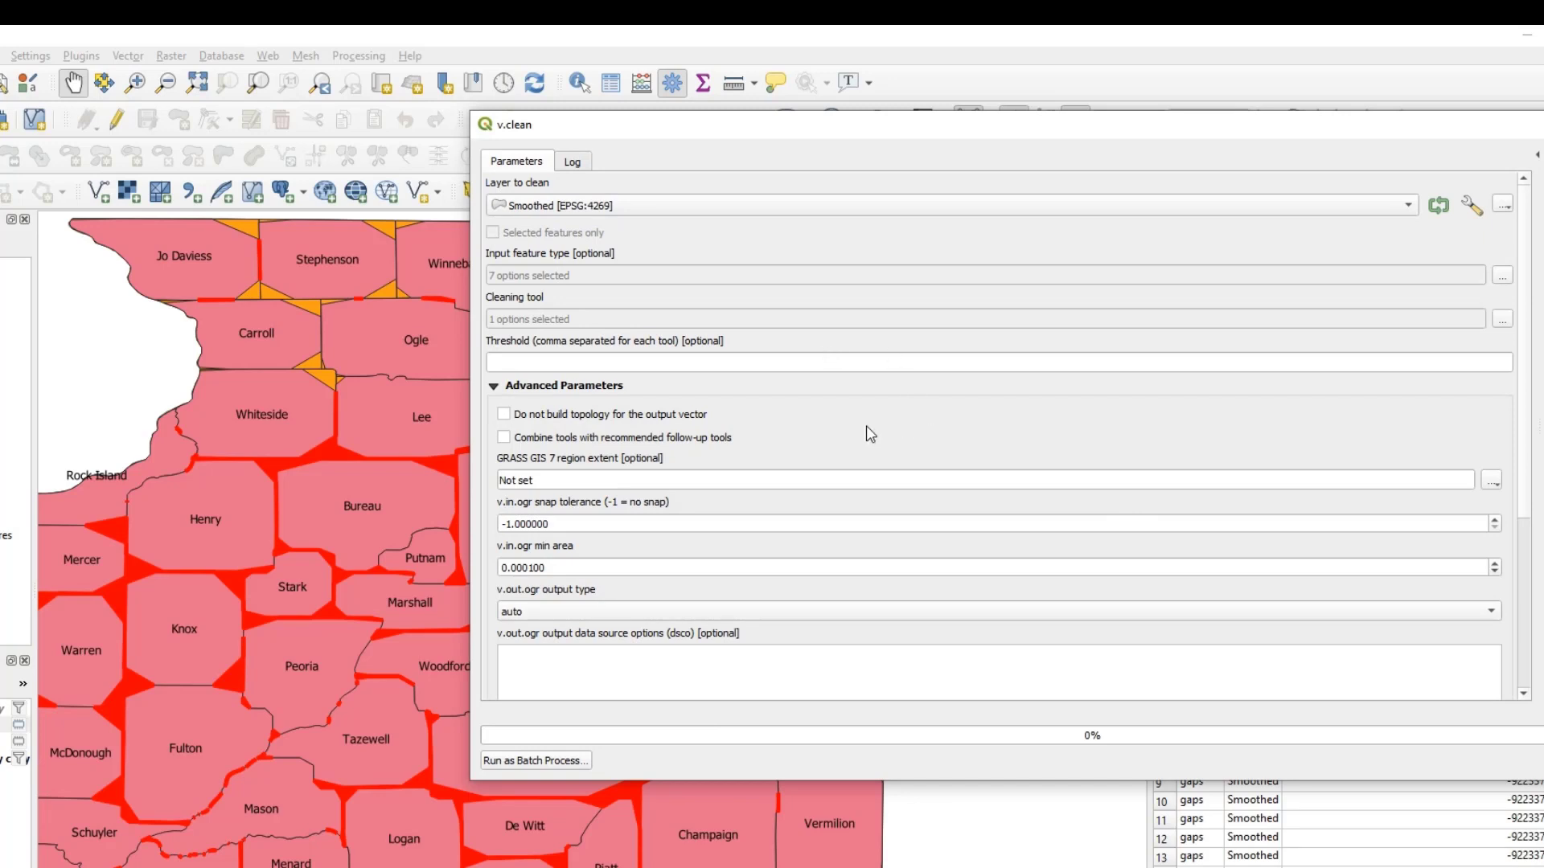
{"action": "scroll", "coordinate": [961, 593], "scroll_direction": "down", "scroll_amount": 5}
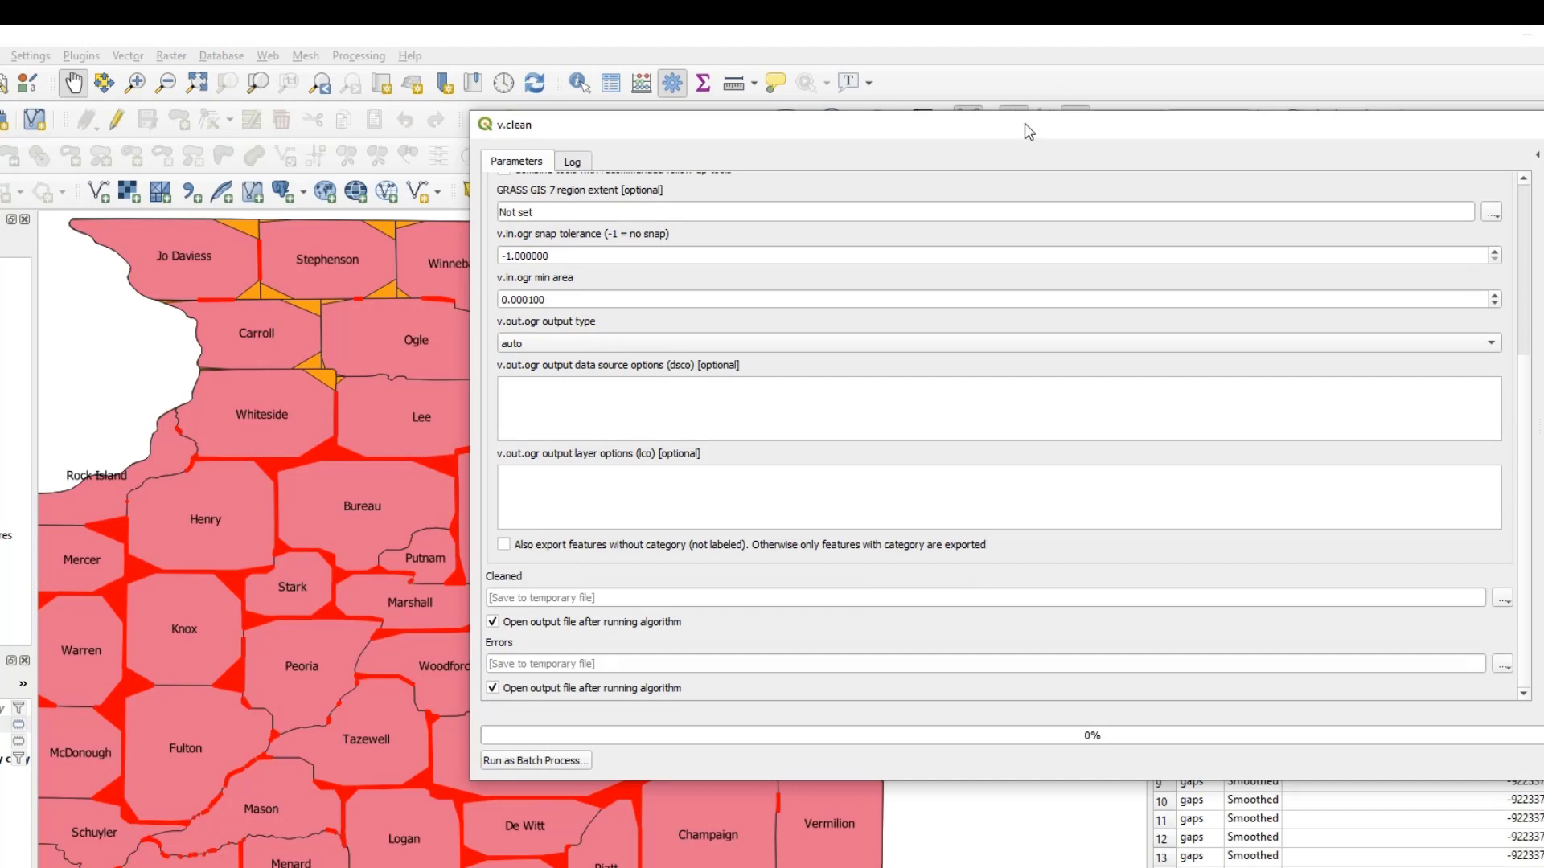
{"action": "left_click_drag", "start_coordinate": [1028, 131], "coordinate": [839, 118]}
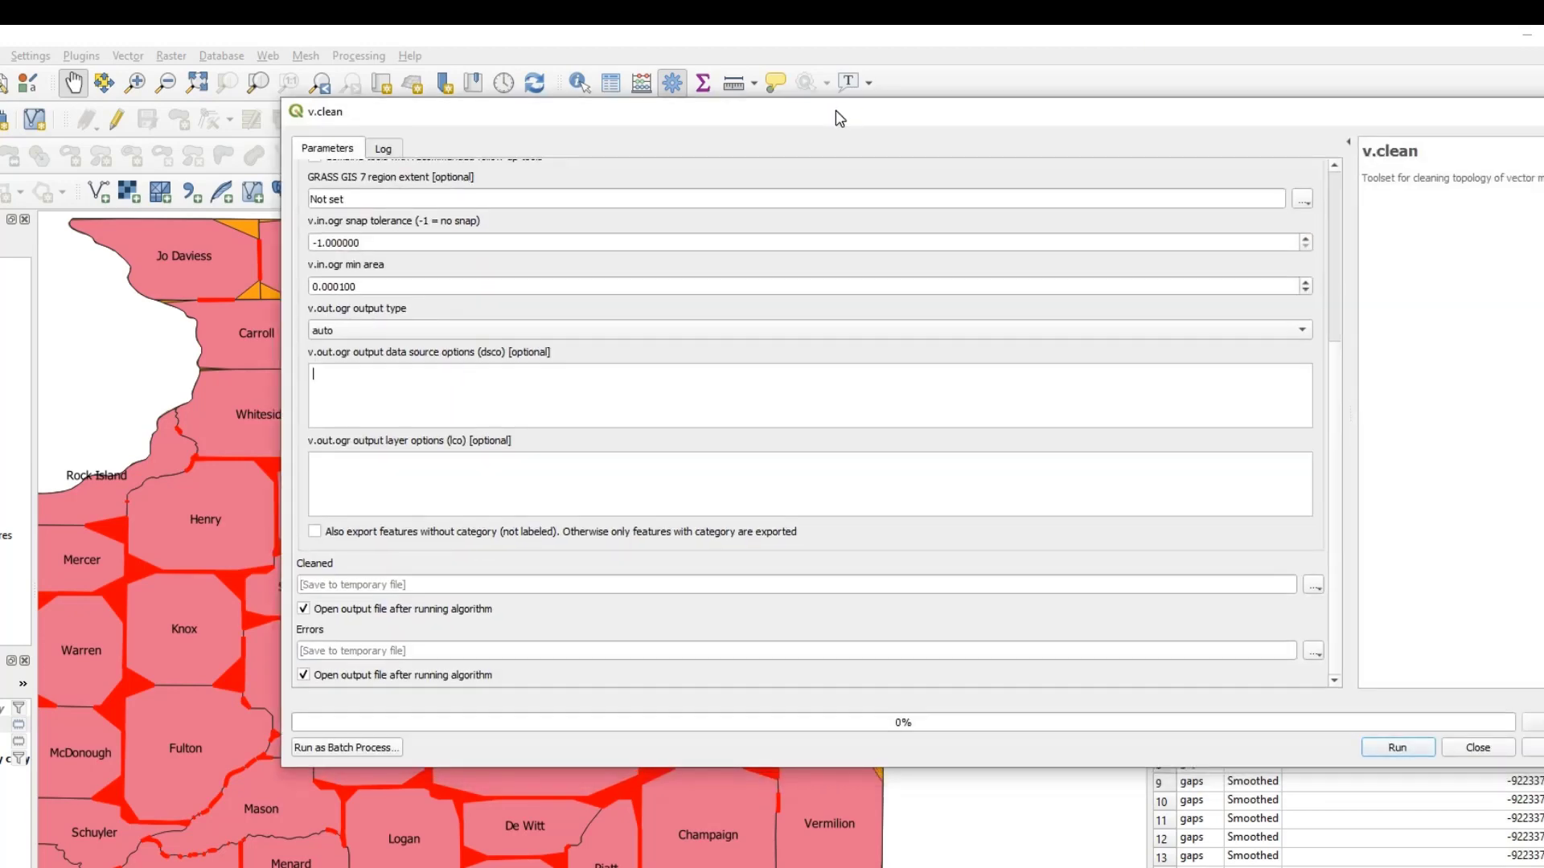
{"action": "left_click", "coordinate": [1400, 754]}
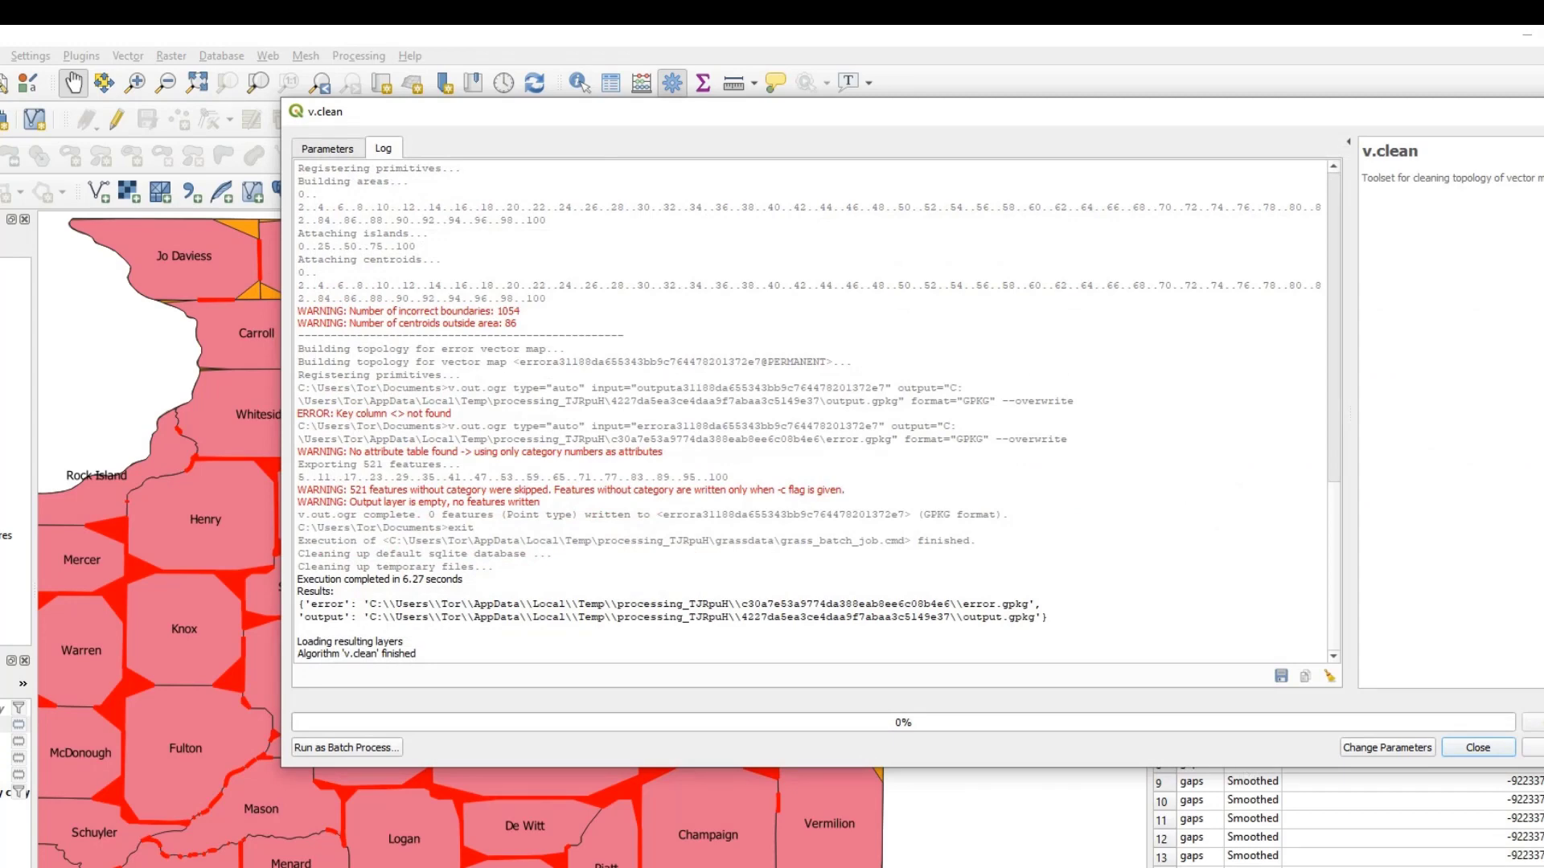
{"action": "left_click", "coordinate": [1447, 747]}
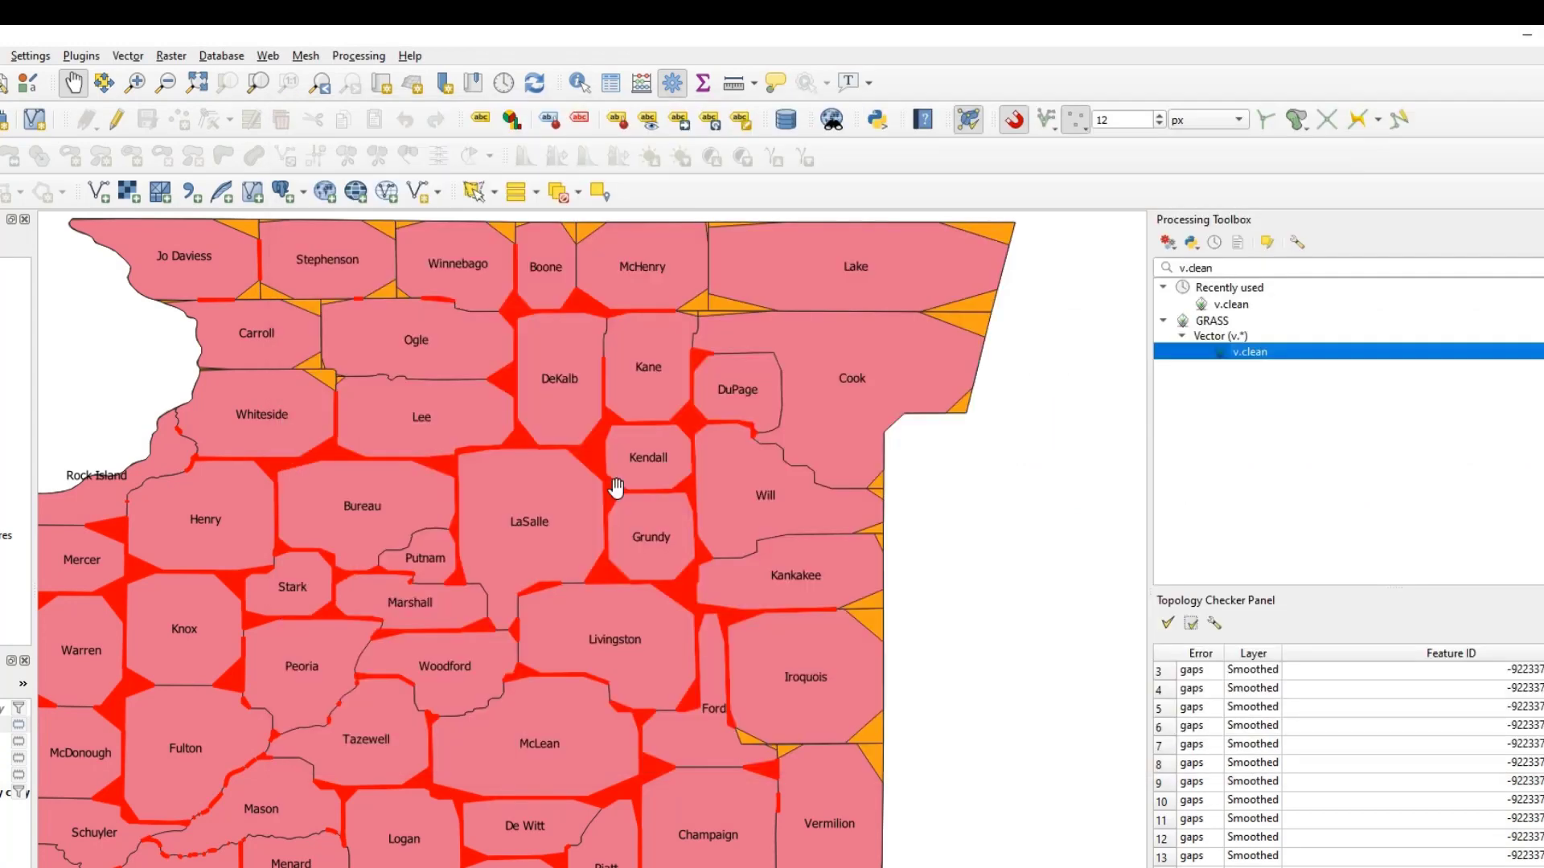
Step: Inspect the Illinois county boundaries on the map after the cleaning run, looking closely around Kankakee and Iroquois
{"action": "scroll", "coordinate": [616, 488], "scroll_direction": "down", "scroll_amount": 3}
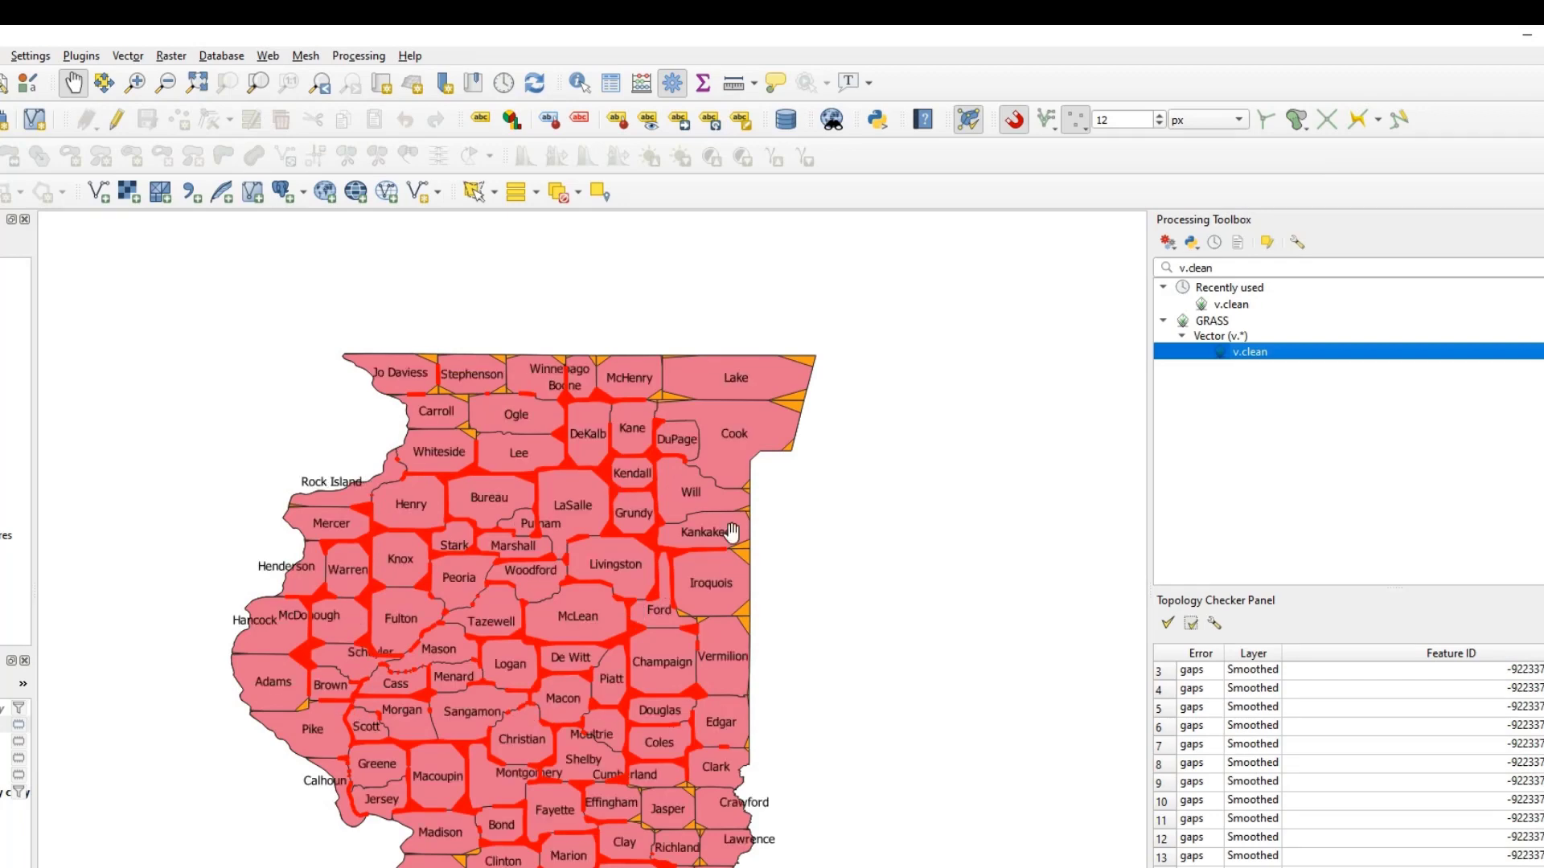
{"action": "scroll", "coordinate": [708, 551], "scroll_direction": "down", "scroll_amount": 1}
{"action": "scroll", "coordinate": [710, 551], "scroll_direction": "up", "scroll_amount": 5}
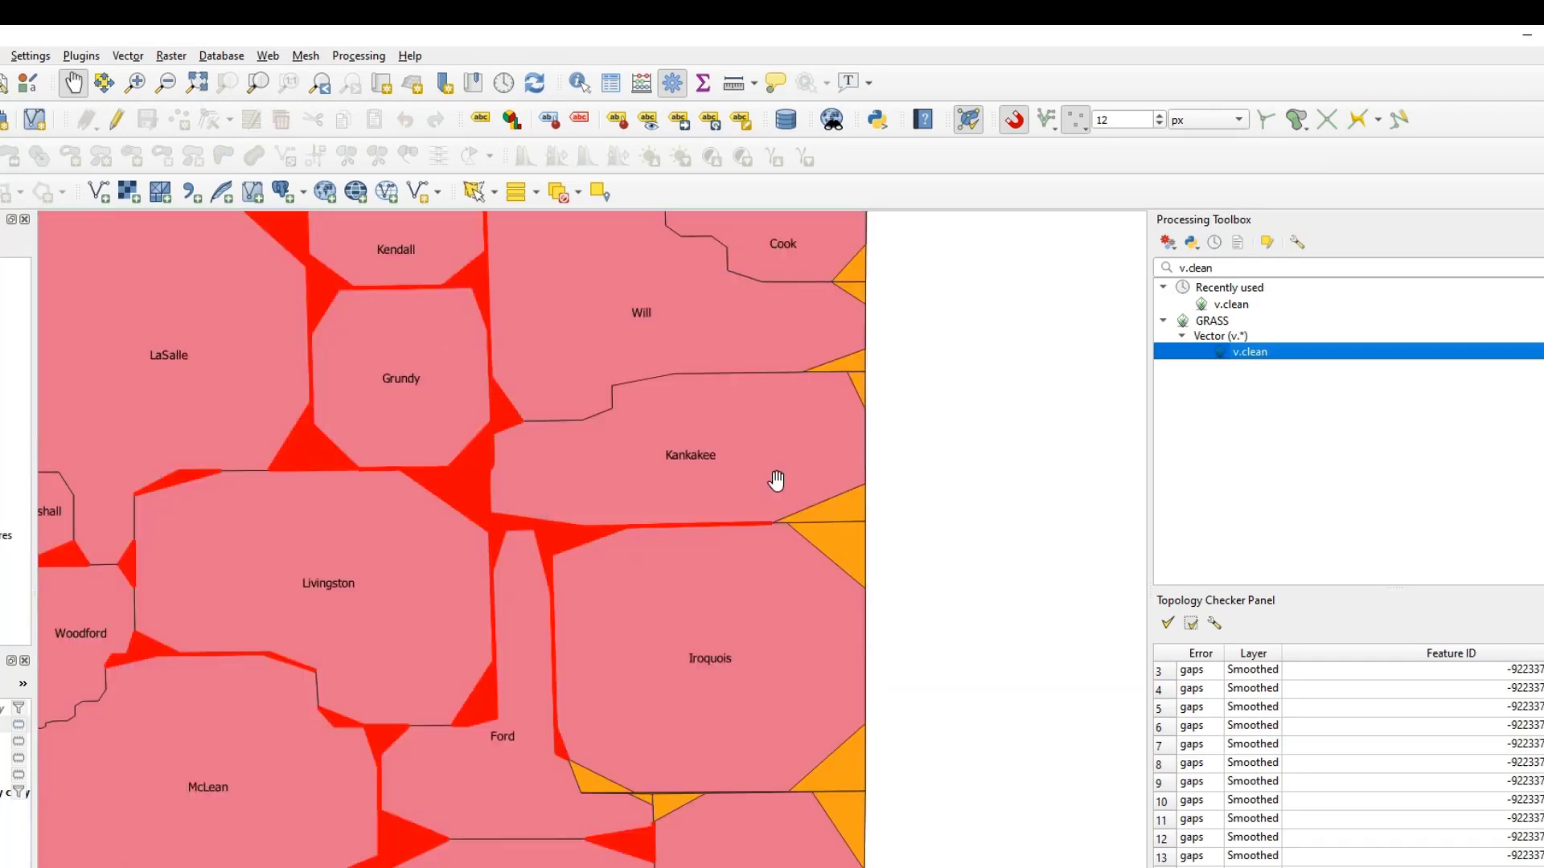
{"action": "scroll", "coordinate": [779, 479], "scroll_direction": "down", "scroll_amount": 1}
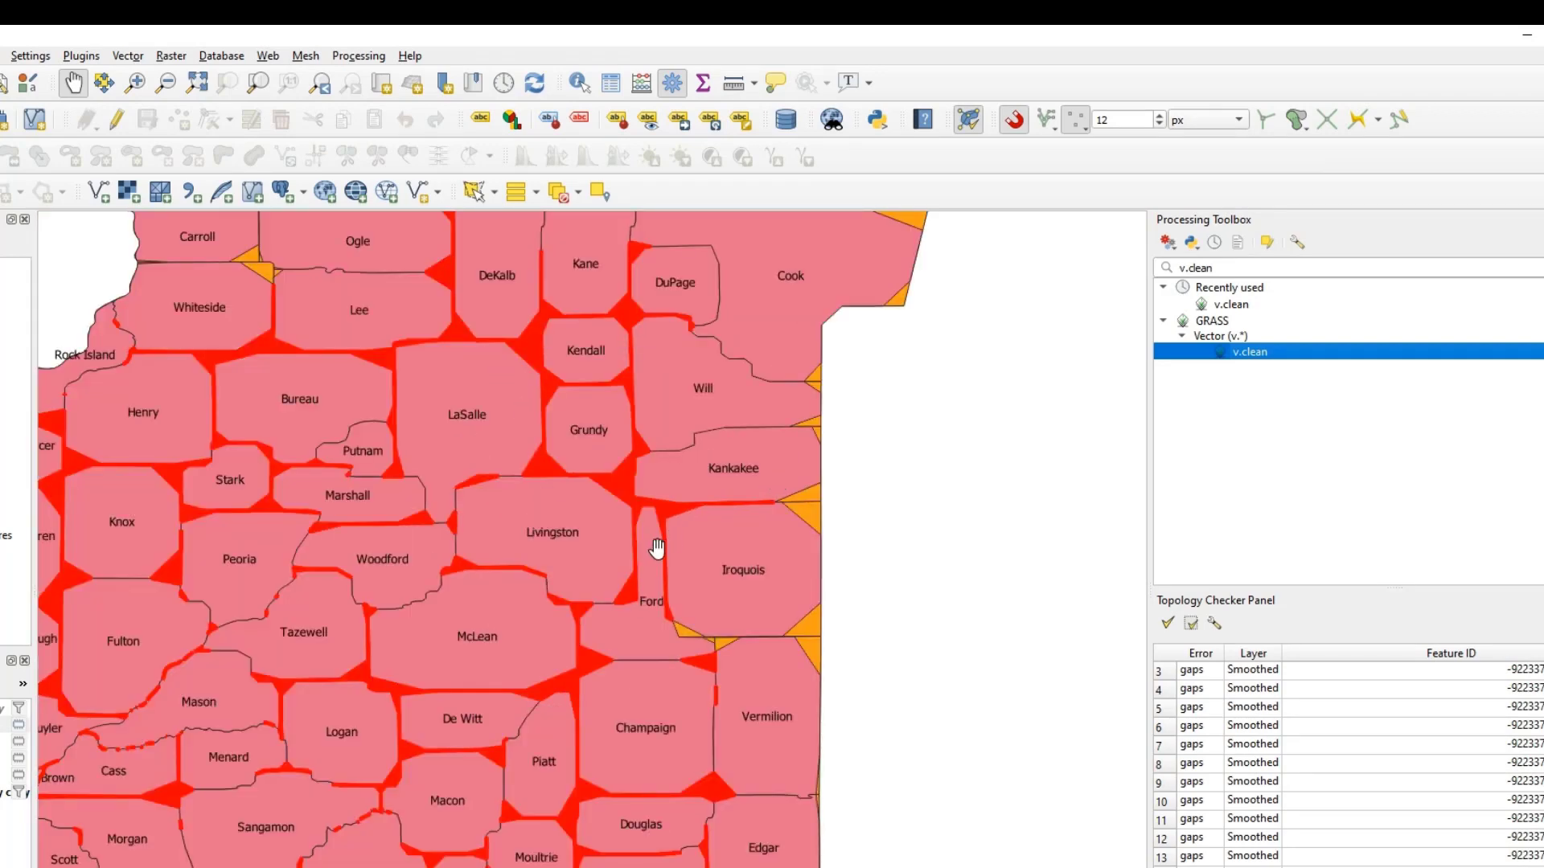